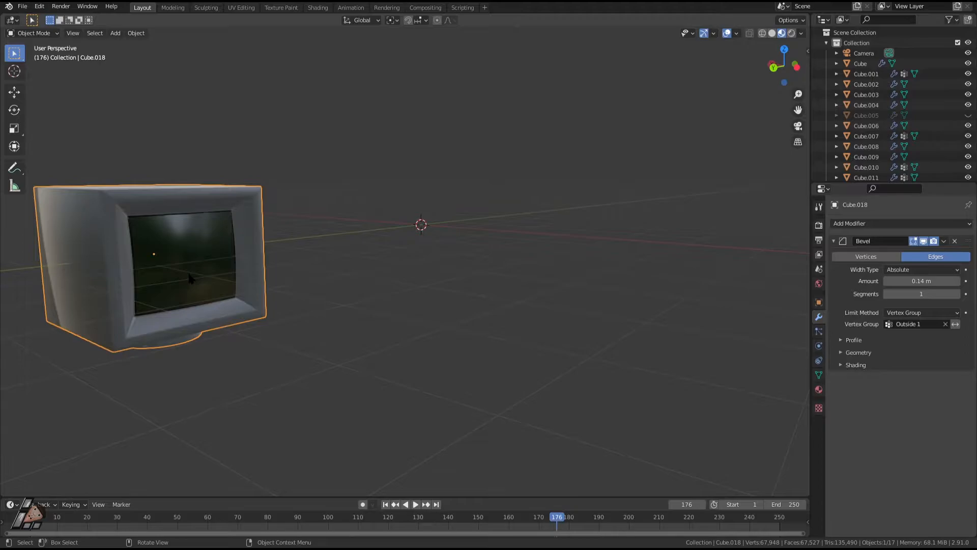
# Examine the existing monitor model's bevelled frame and screen from several sides, in both object and edit mode
pyautogui.press('Tab')
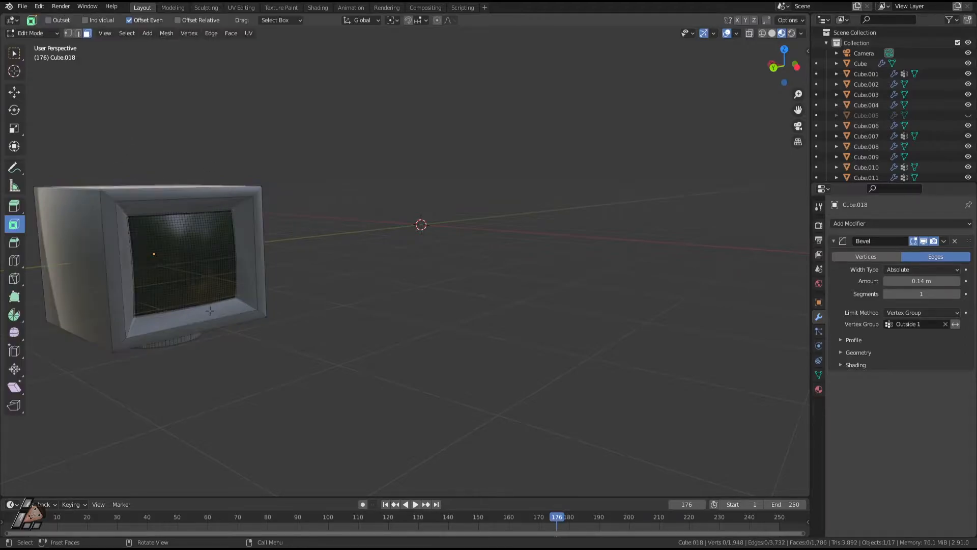
pyautogui.moveTo(190, 316); pyautogui.dragTo(456, 360, button='middle')
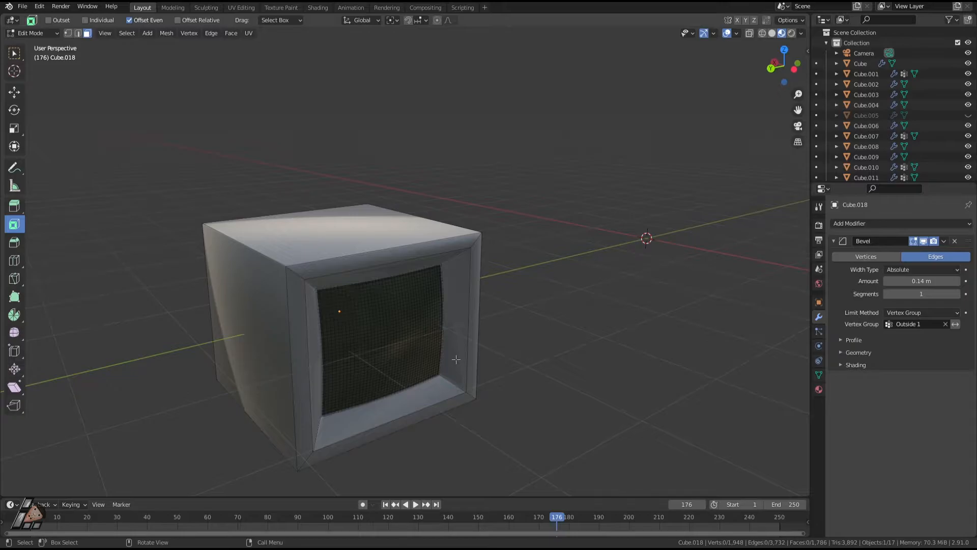
pyautogui.moveTo(475, 362)
pyautogui.mouseDown(button='middle')
pyautogui.moveTo(463, 355)
pyautogui.moveTo(475, 345)
pyautogui.mouseUp(button='middle')
pyautogui.press('Tab')
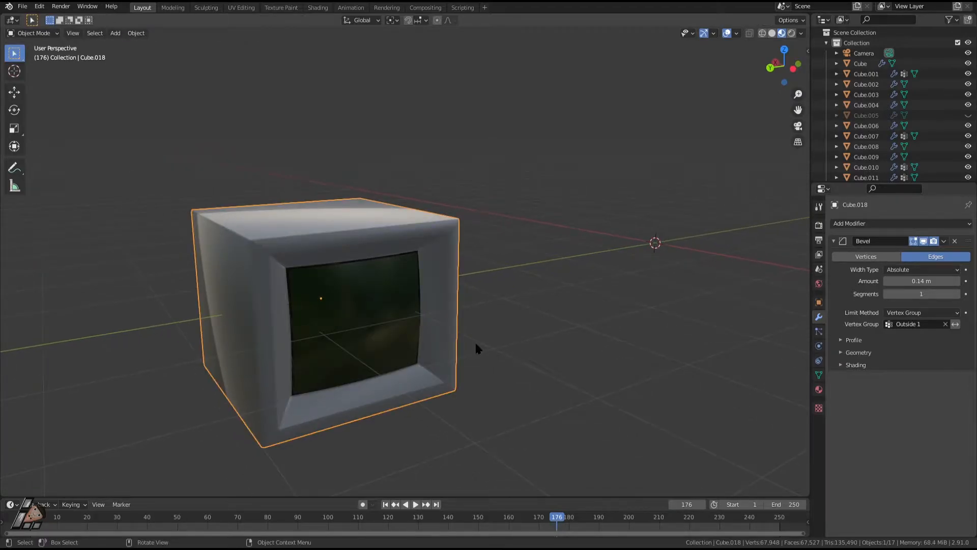
pyautogui.moveTo(540, 253); pyautogui.dragTo(499, 265, button='middle')
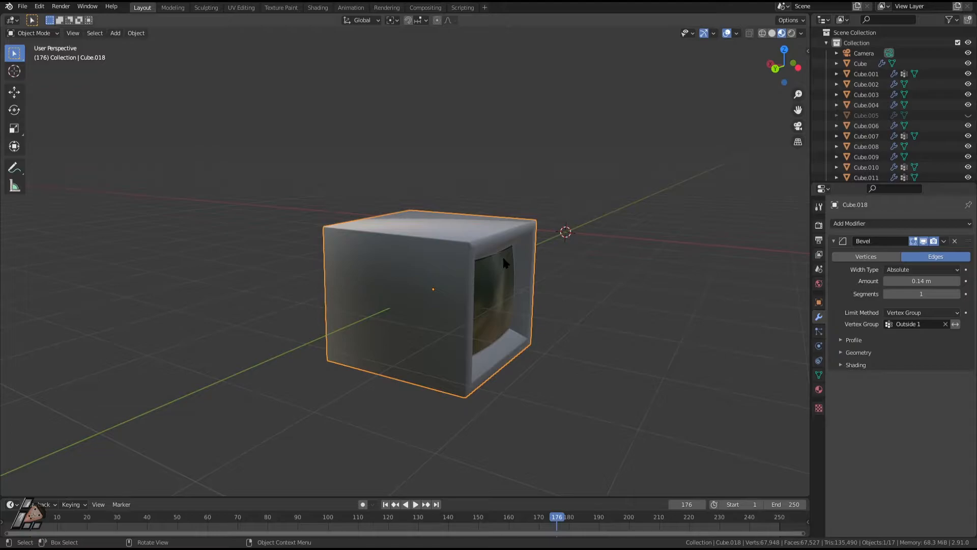
pyautogui.moveTo(503, 255); pyautogui.dragTo(545, 243, button='middle')
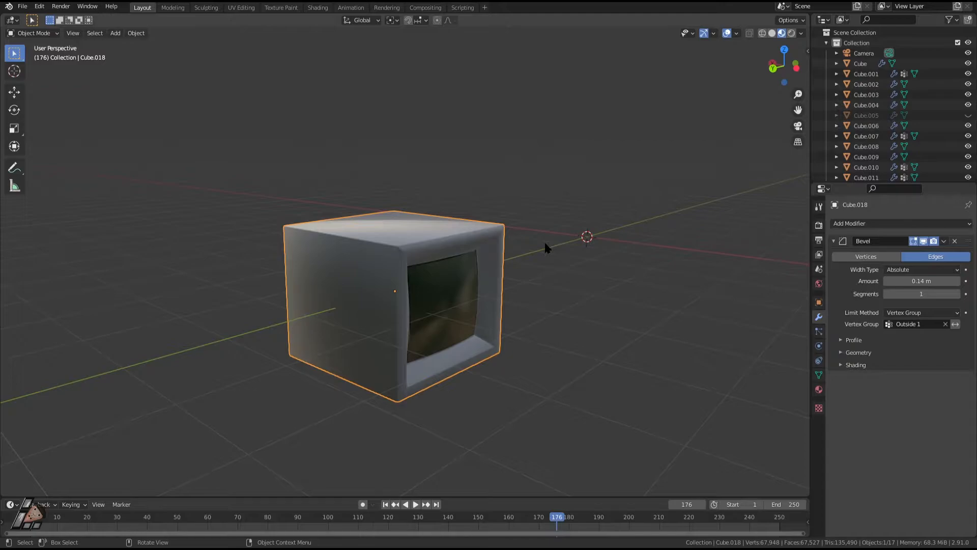
pyautogui.moveTo(545, 245); pyautogui.dragTo(336, 319, button='middle')
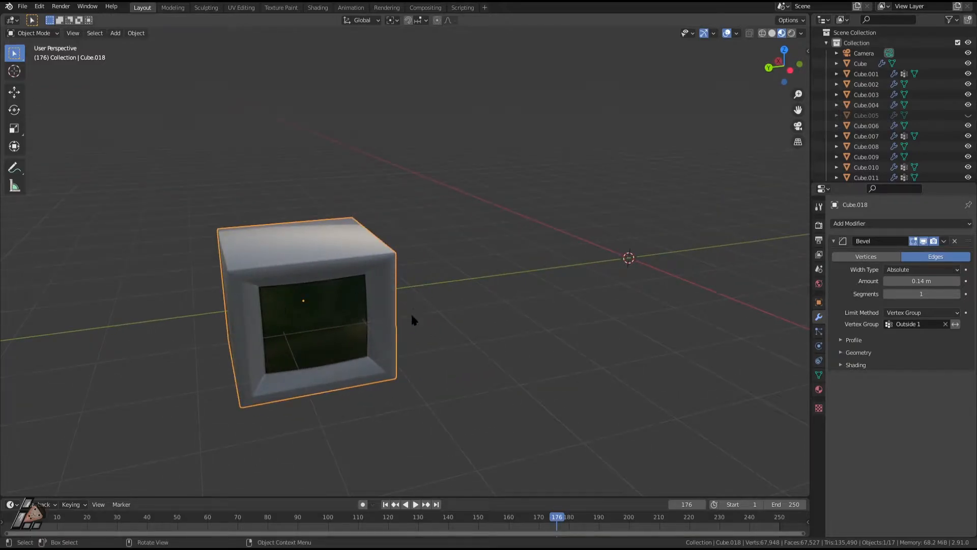
pyautogui.scroll(-9, 390, 315)
pyautogui.moveTo(255, 327); pyautogui.dragTo(303, 298, button='middle')
pyautogui.scroll(-7, 313, 311)
pyautogui.scroll(6, 224, 340)
pyautogui.moveTo(352, 302); pyautogui.dragTo(335, 302, button='middle')
pyautogui.scroll(7, 371, 299)
pyautogui.moveTo(435, 301); pyautogui.dragTo(402, 301, button='middle')
pyautogui.scroll(2, 411, 304)
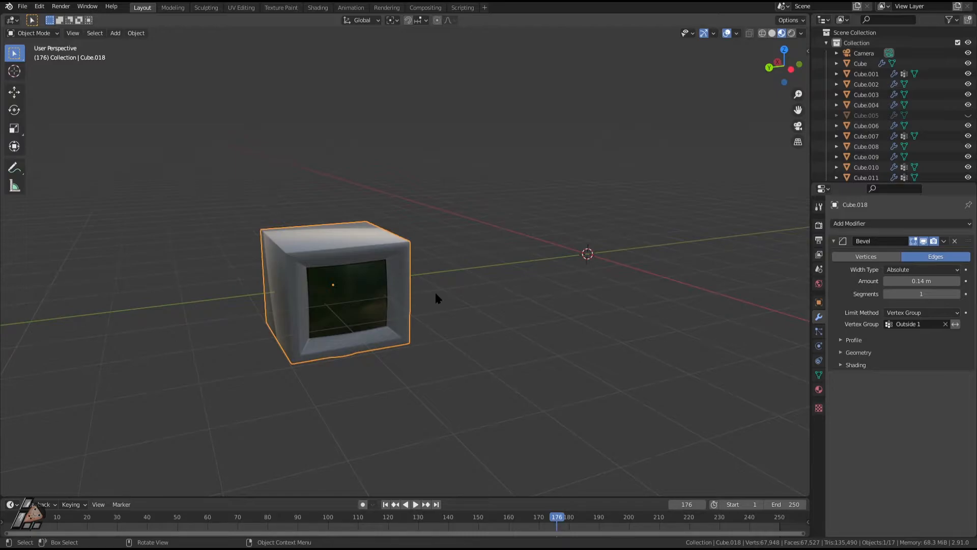
pyautogui.moveTo(403, 285); pyautogui.dragTo(554, 296, button='middle')
pyautogui.press('KP_Decimal')
pyautogui.scroll(-4, 546, 316)
pyautogui.scroll(3, 493, 269)
pyautogui.press('Tab')
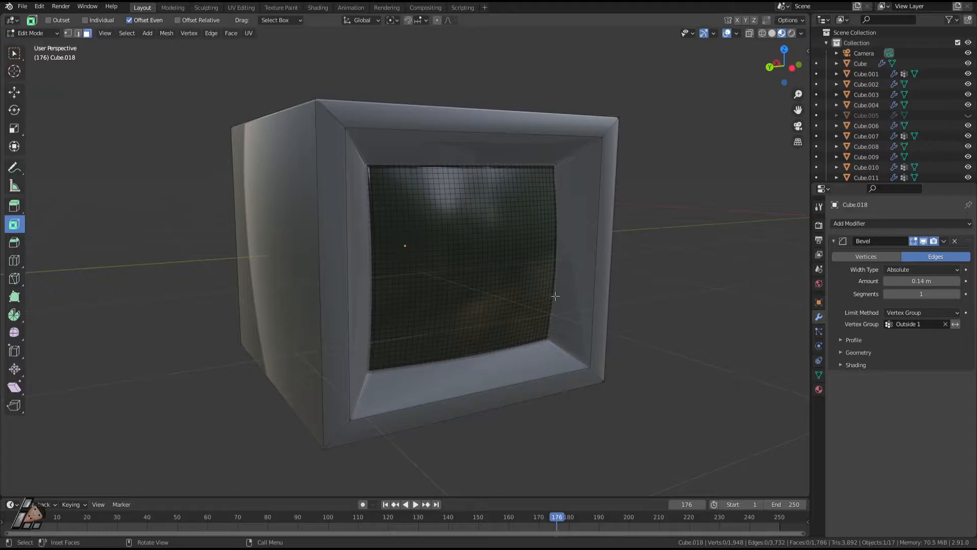
pyautogui.scroll(-3, 554, 296)
pyautogui.keyDown('shift'); pyautogui.moveTo(567, 269); pyautogui.dragTo(329, 280, button='middle'); pyautogui.keyUp('shift')
pyautogui.press('Tab')
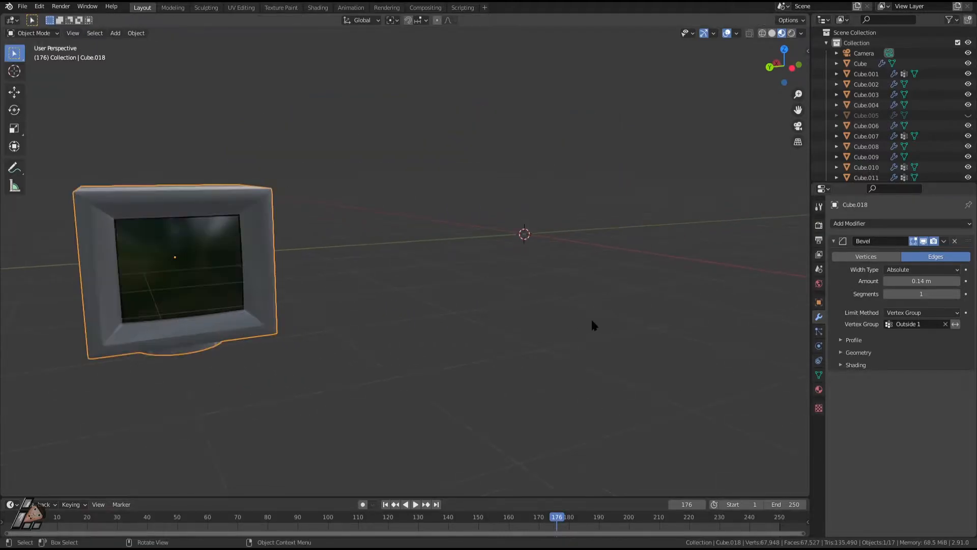
pyautogui.moveTo(583, 288); pyautogui.dragTo(277, 257, button='middle')
pyautogui.press('g')
pyautogui.press('y')
pyautogui.rightClick(408, 270)
# Deselect the monitor, add a trial cube at the world origin, and delete it again
pyautogui.keyDown('shift'); pyautogui.moveTo(545, 310); pyautogui.dragTo(376, 309, button='middle'); pyautogui.keyUp('shift')
pyautogui.moveTo(414, 275); pyautogui.dragTo(341, 319, button='middle')
pyautogui.click(514, 327)
pyautogui.click(192, 258)
pyautogui.click(480, 300)
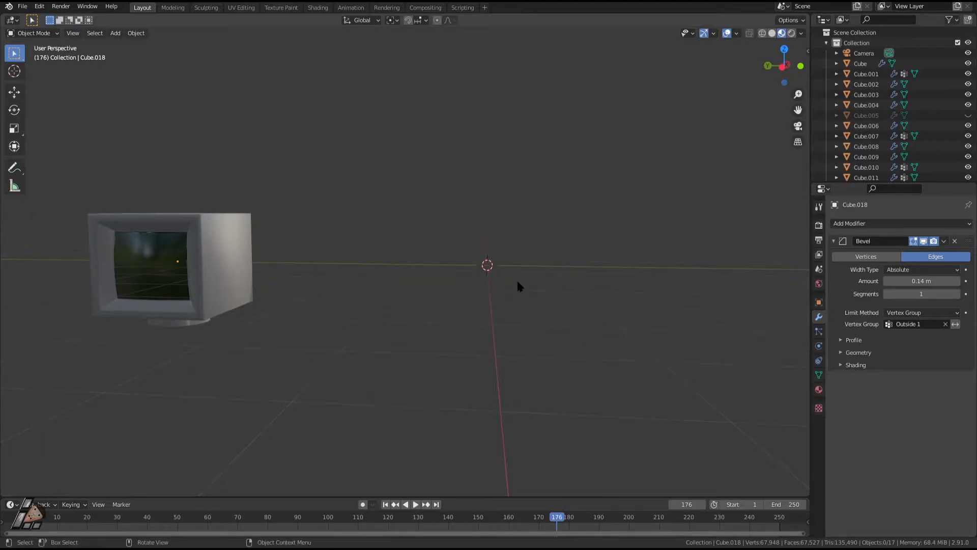
pyautogui.hotkey('shift', 'a')
pyautogui.moveTo(433, 276)
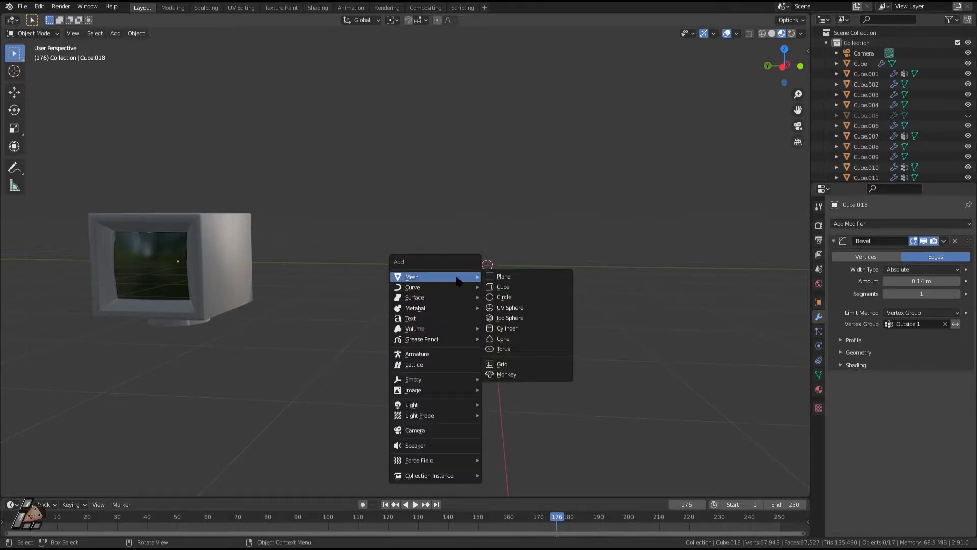
pyautogui.click(492, 288)
pyautogui.moveTo(538, 374); pyautogui.dragTo(492, 337, button='middle')
pyautogui.press('Tab')
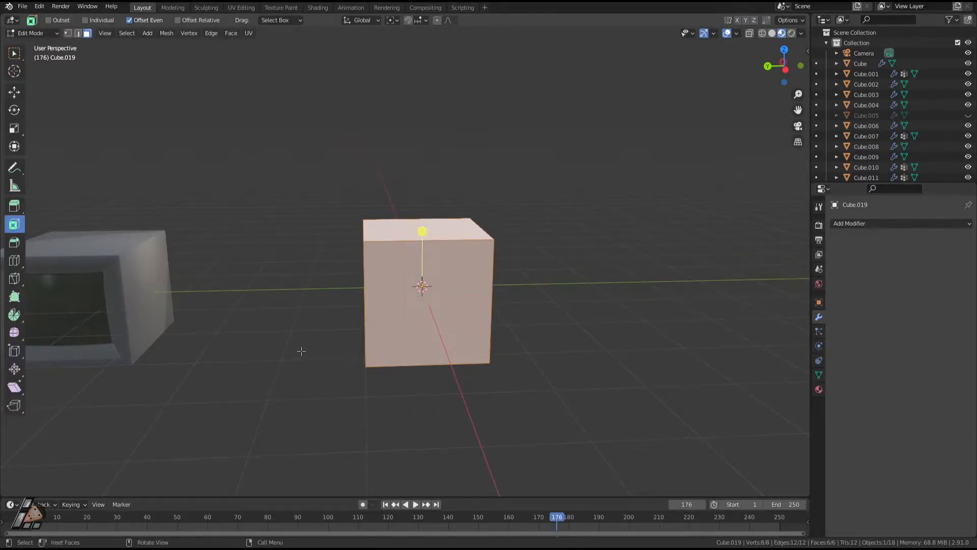
pyautogui.press('Tab')
pyautogui.moveTo(376, 371); pyautogui.dragTo(399, 364, button='middle')
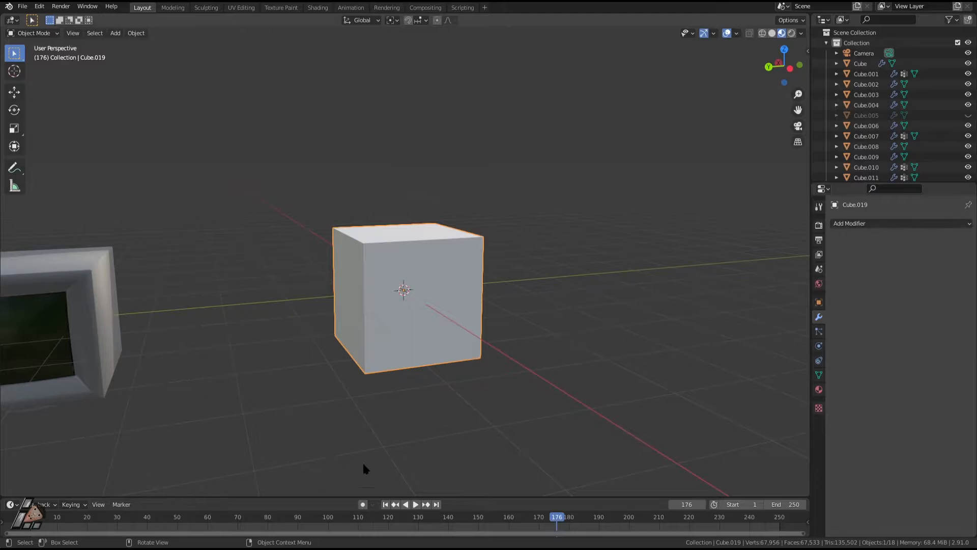
pyautogui.press('x')
pyautogui.click(406, 246)
# Add a 2 m cube mesh at the world origin beside the monitor
pyautogui.hotkey('shift', 'a')
pyautogui.moveTo(408, 253)
pyautogui.click(453, 264)
pyautogui.moveTo(568, 283); pyautogui.dragTo(449, 312, button='middle')
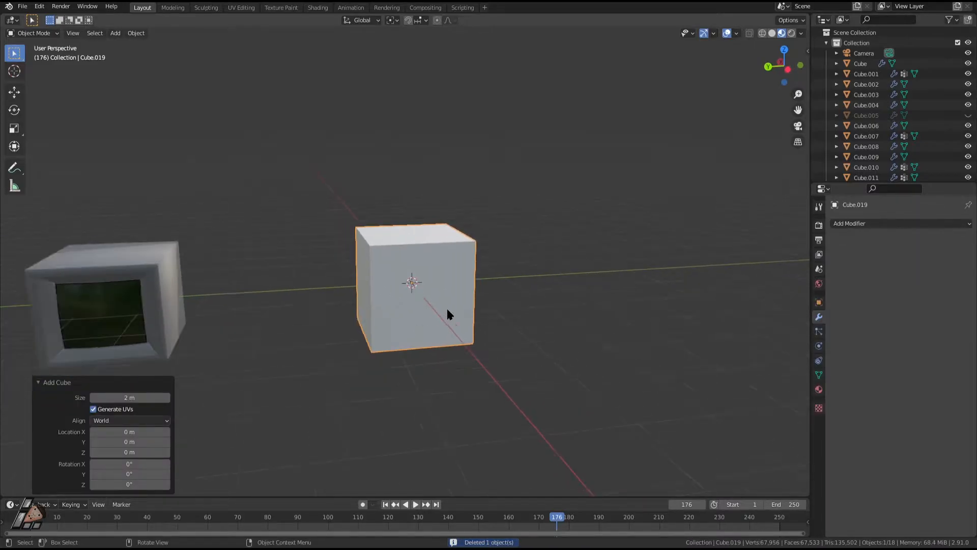
# Add a Bevel modifier to the cube and set its width type to Absolute
pyautogui.click(860, 225)
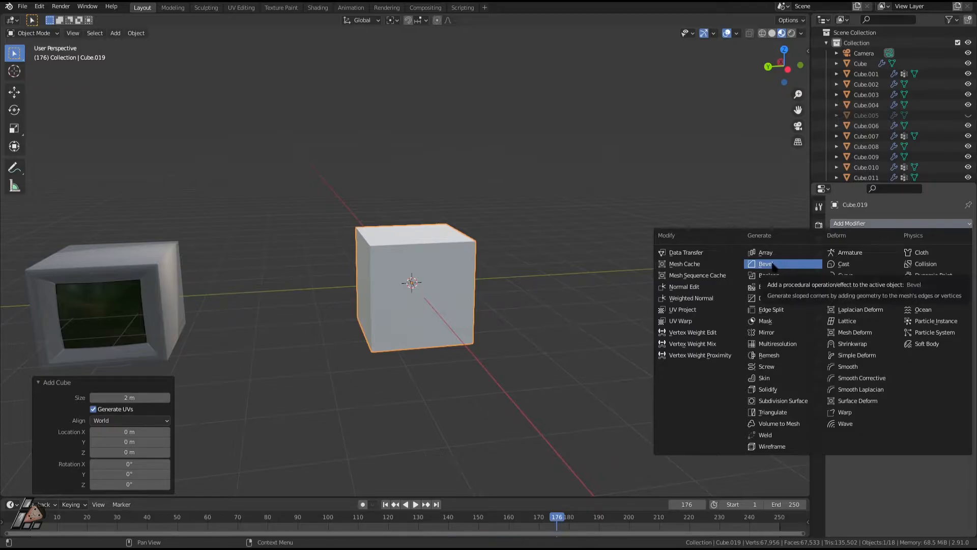
pyautogui.click(770, 264)
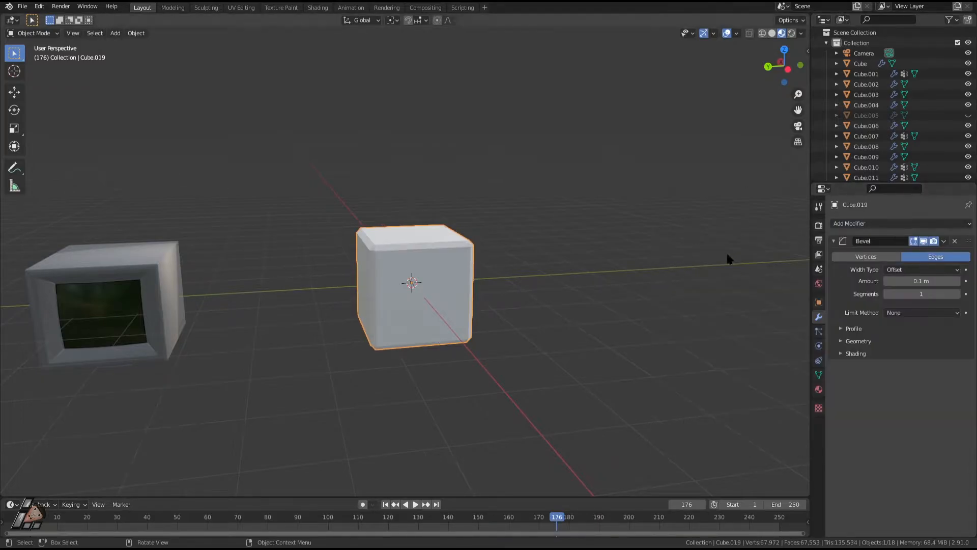
pyautogui.click(898, 270)
pyautogui.click(891, 269)
pyautogui.click(913, 327)
pyautogui.moveTo(127, 313); pyautogui.dragTo(402, 279, button='middle')
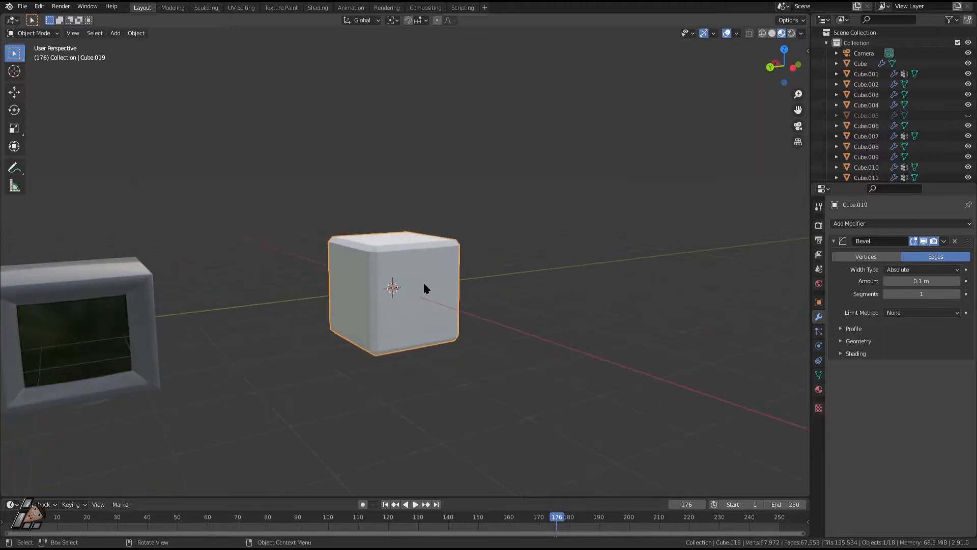
pyautogui.moveTo(530, 288); pyautogui.dragTo(636, 297, button='middle')
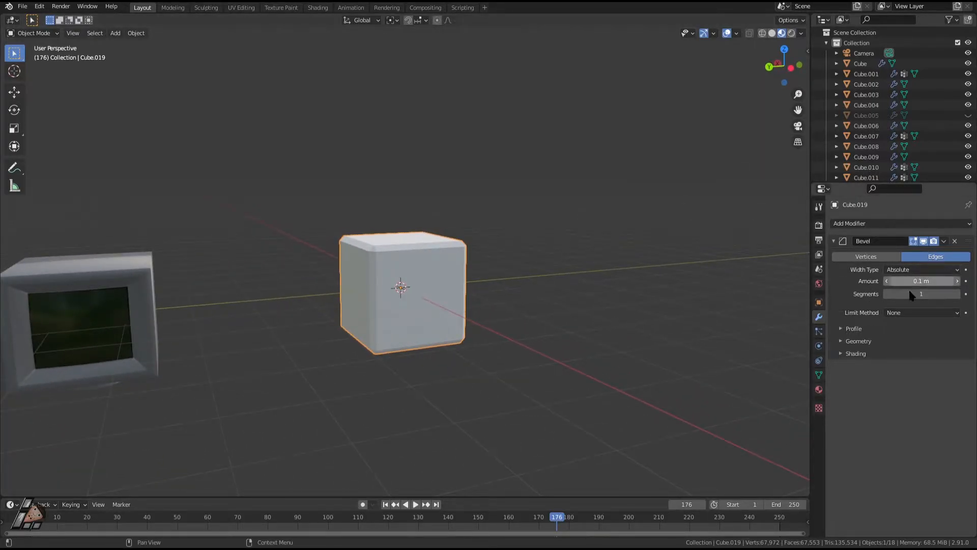
# Set the Bevel modifier's width type to Width
pyautogui.click(910, 269)
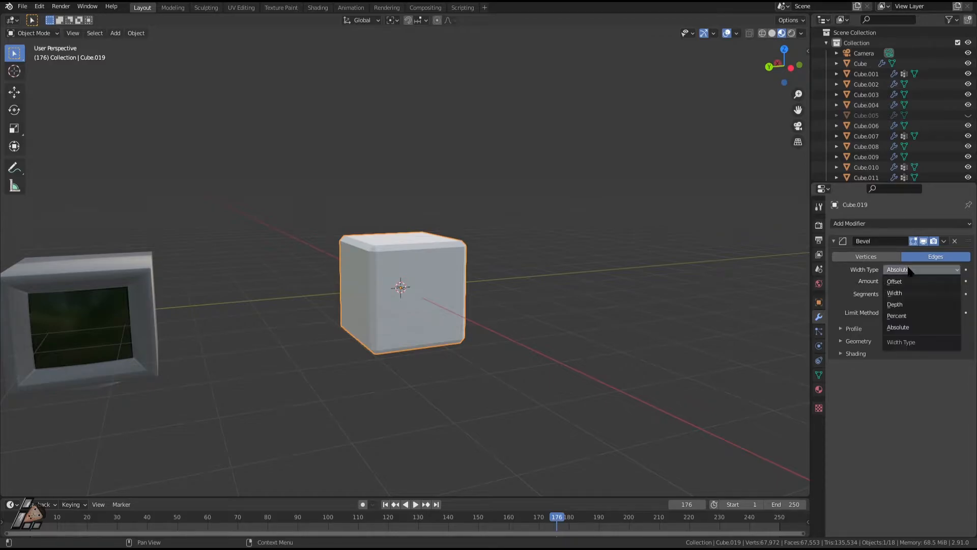
pyautogui.click(894, 292)
pyautogui.scroll(3, 486, 305)
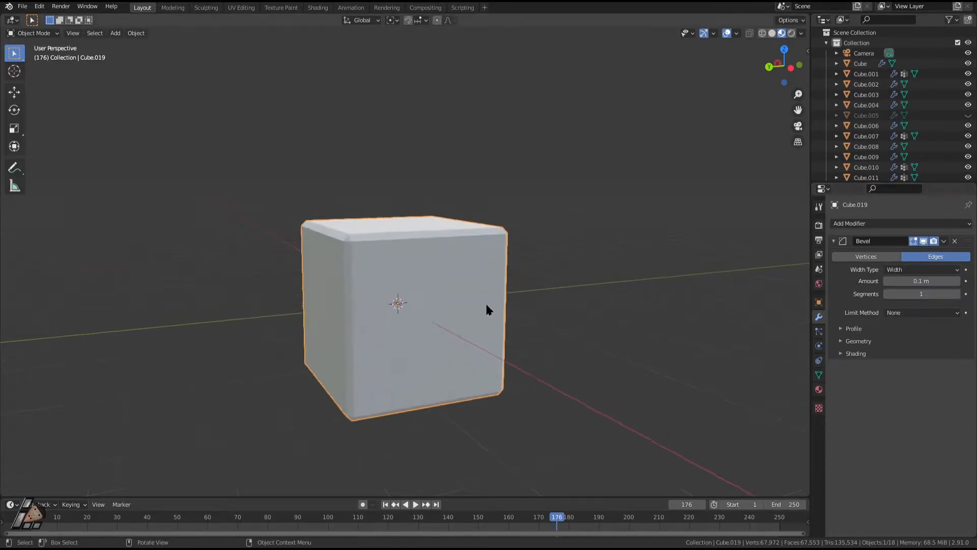
# Apply smooth shading to the bevelled cube
pyautogui.rightClick(424, 249)
pyautogui.click(424, 249)
pyautogui.moveTo(542, 283); pyautogui.dragTo(455, 286, button='middle')
pyautogui.rightClick(397, 246)
pyautogui.rightClick(450, 273)
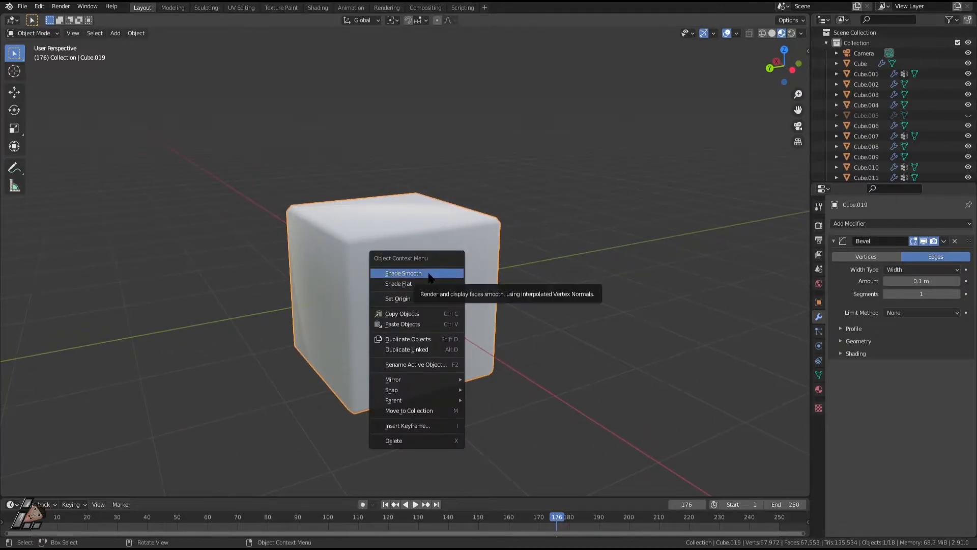
pyautogui.click(430, 274)
# Inset the cube's front face with zero thickness and scale the inner face to about 0.73
pyautogui.moveTo(746, 284); pyautogui.dragTo(479, 323, button='middle')
pyautogui.press('Tab')
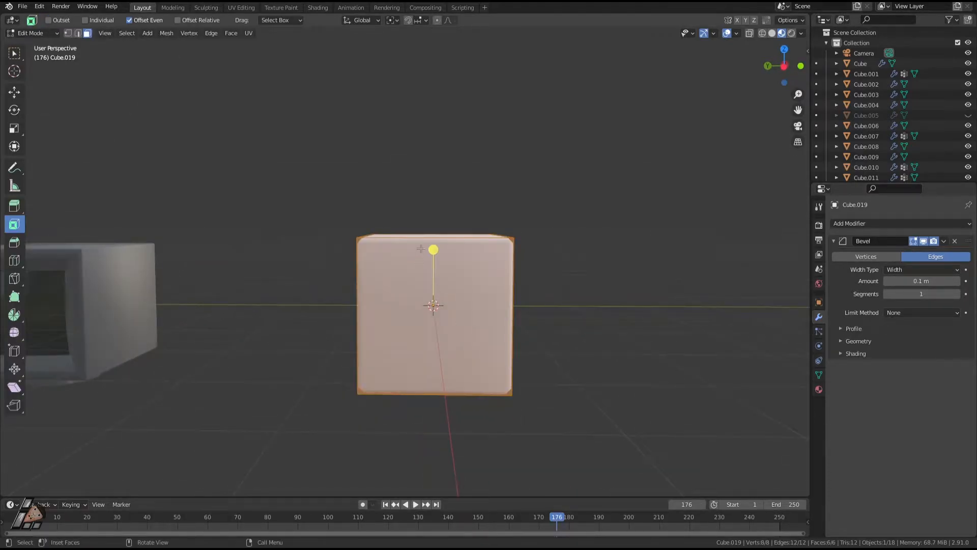
pyautogui.click(432, 304)
pyautogui.press('i')
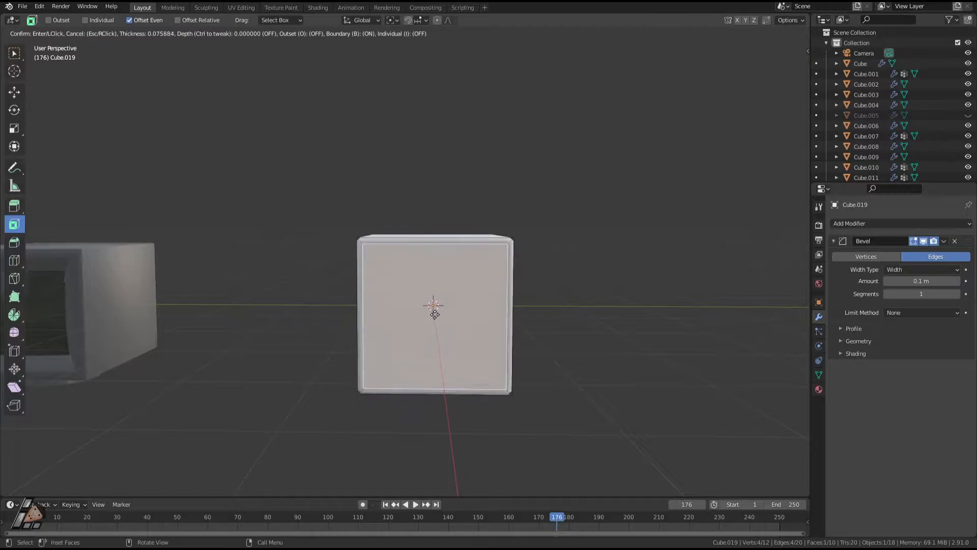
pyautogui.click(435, 325)
pyautogui.press('s')
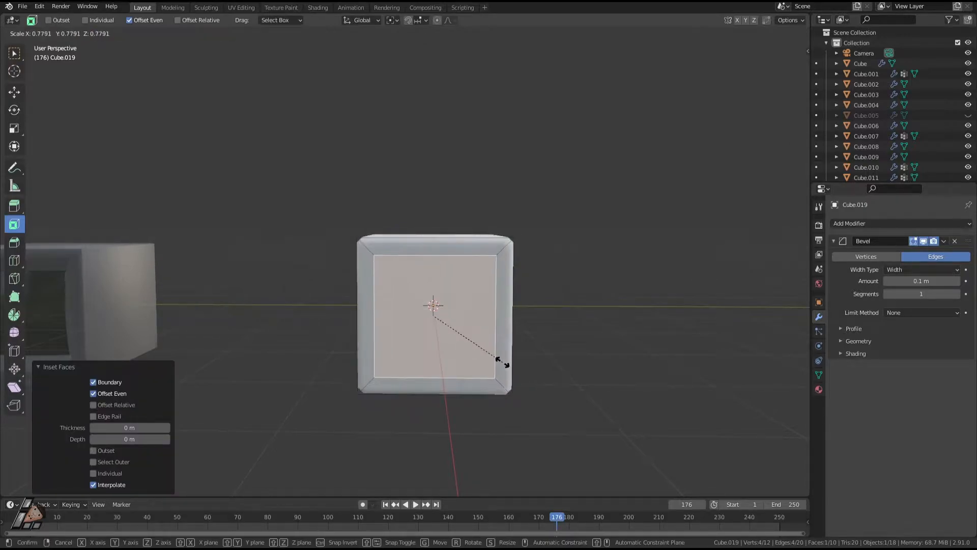
pyautogui.click(500, 360)
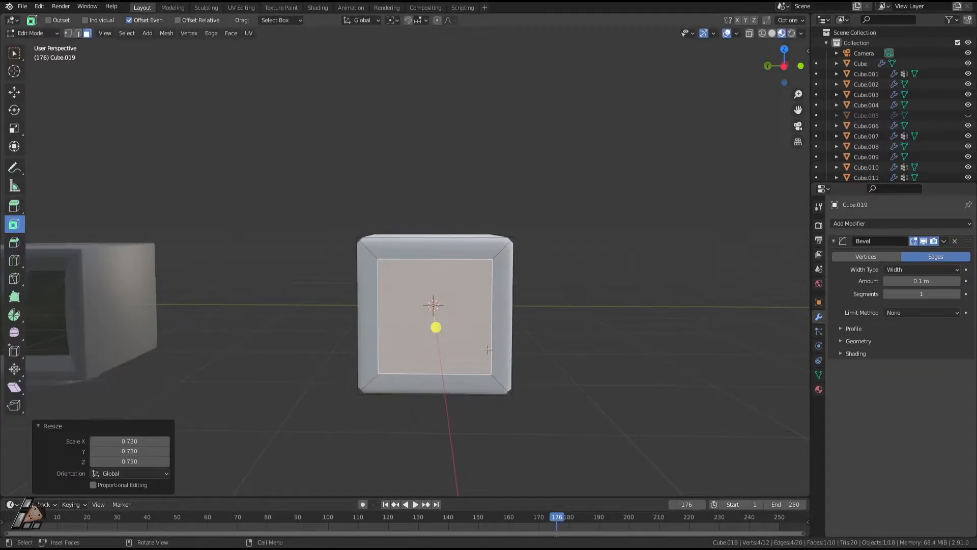
# Extrude the inner front face about 0.19 m into the cube and scale it to about 0.885
pyautogui.moveTo(501, 359); pyautogui.dragTo(519, 365, button='middle')
pyautogui.press('e')
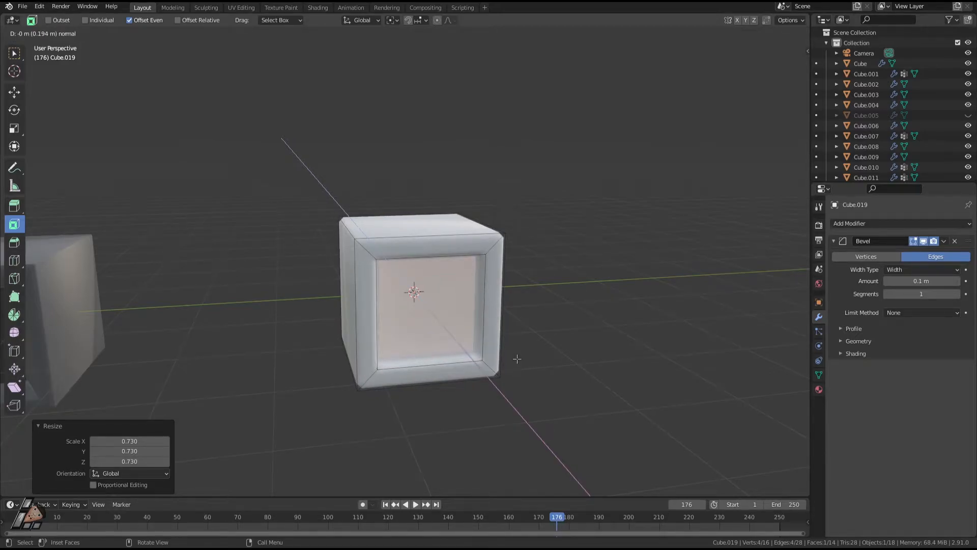
pyautogui.click(516, 356)
pyautogui.moveTo(516, 357); pyautogui.dragTo(514, 354, button='middle')
pyautogui.press('s')
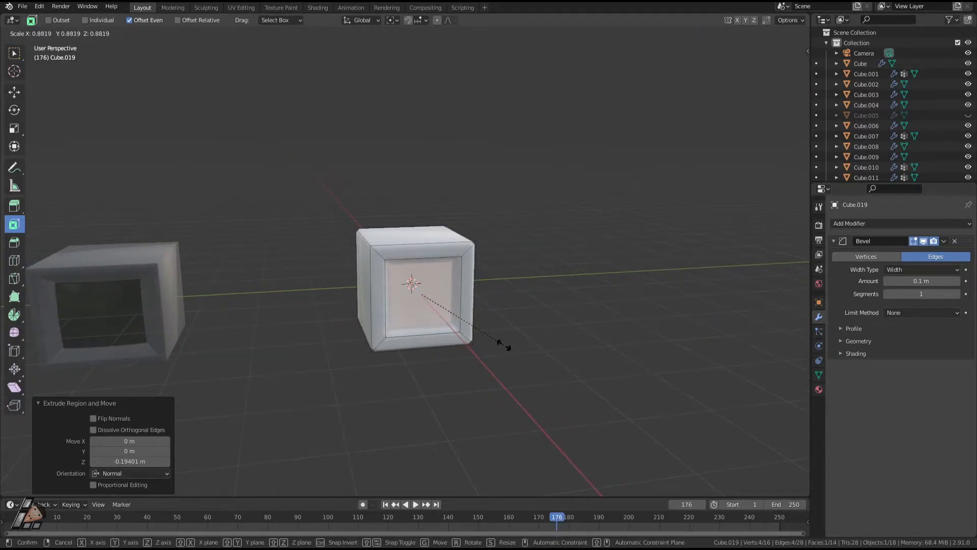
pyautogui.click(504, 345)
# Examine how the bevel shapes the cube's frame and recess from several angles, in object and edit mode
pyautogui.scroll(4, 535, 348)
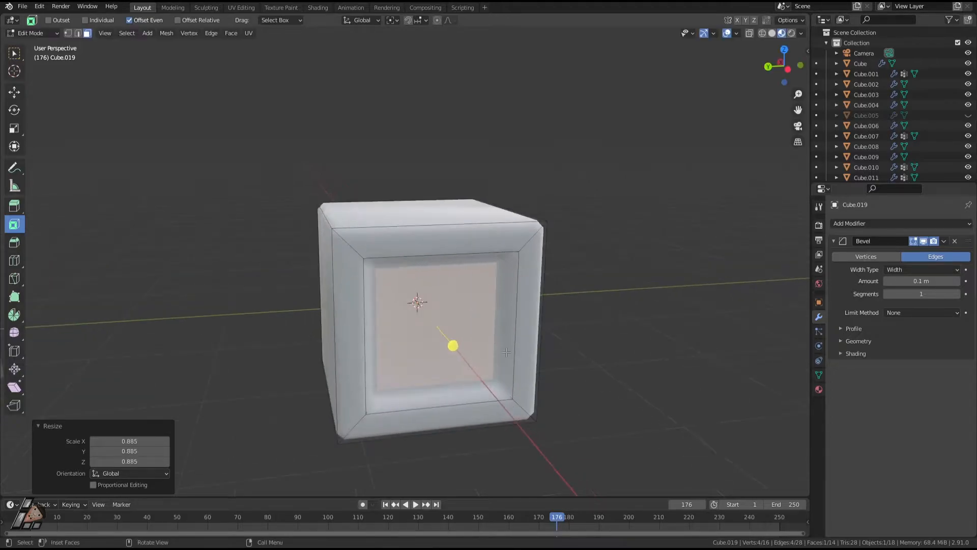
pyautogui.scroll(2, 536, 347)
pyautogui.moveTo(535, 347); pyautogui.dragTo(555, 351, button='middle')
pyautogui.scroll(-2, 565, 351)
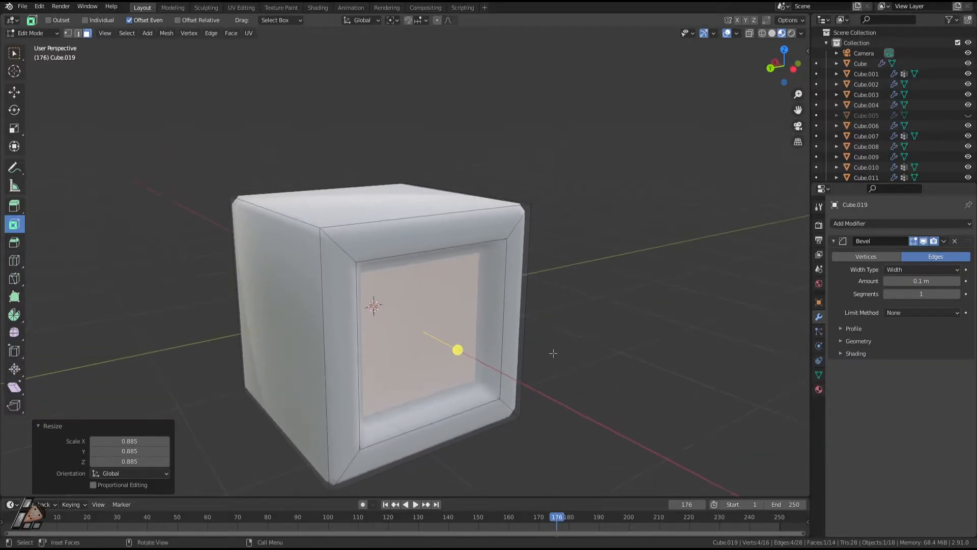
pyautogui.moveTo(507, 363); pyautogui.dragTo(426, 300, button='middle')
pyautogui.press('Tab')
pyautogui.press('Tab')
pyautogui.scroll(-4, 361, 327)
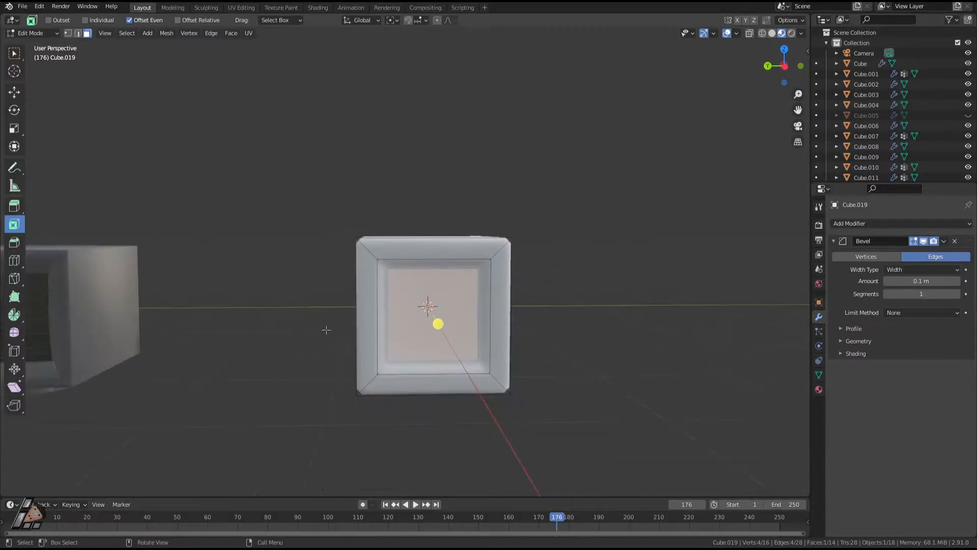
pyautogui.moveTo(303, 323); pyautogui.dragTo(290, 292, button='middle')
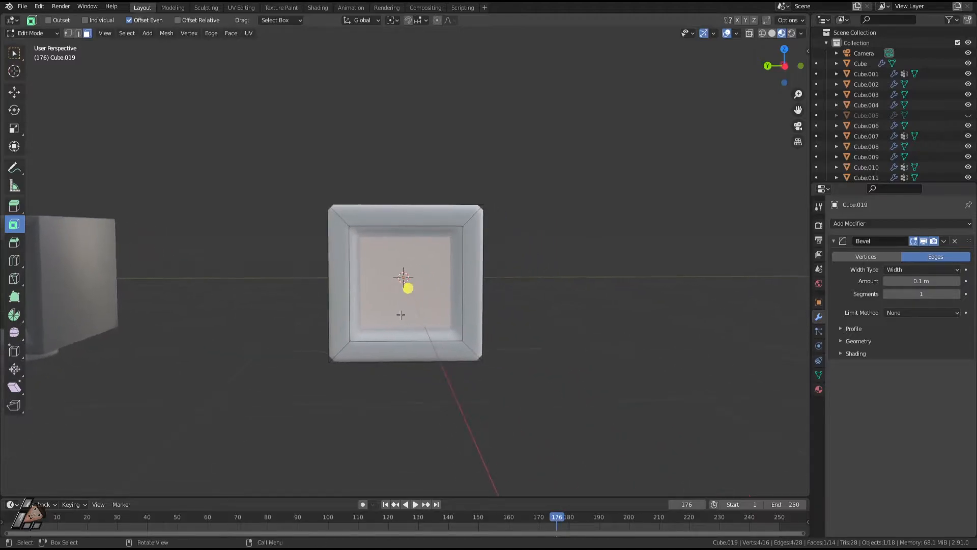
pyautogui.scroll(2, 451, 336)
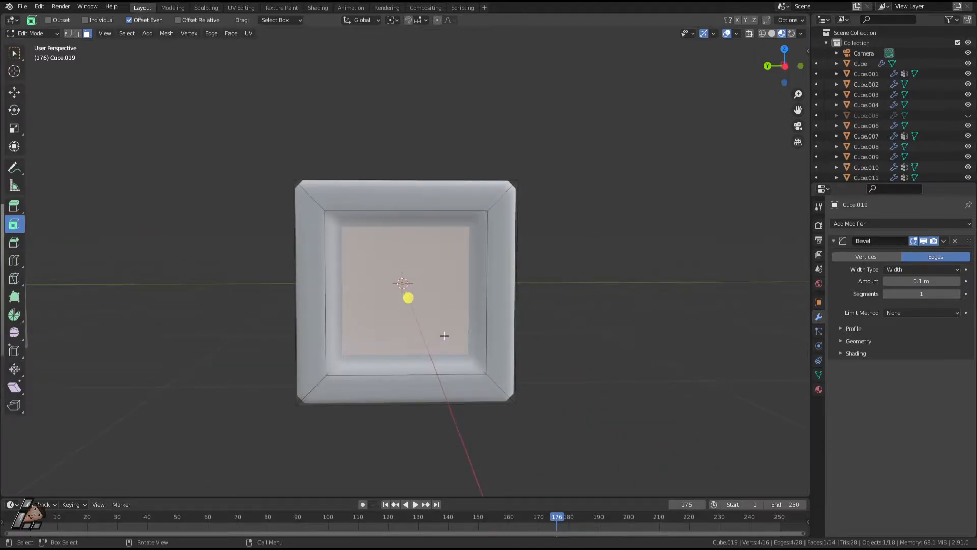
pyautogui.moveTo(444, 335); pyautogui.dragTo(458, 339, button='middle')
pyautogui.scroll(3, 458, 339)
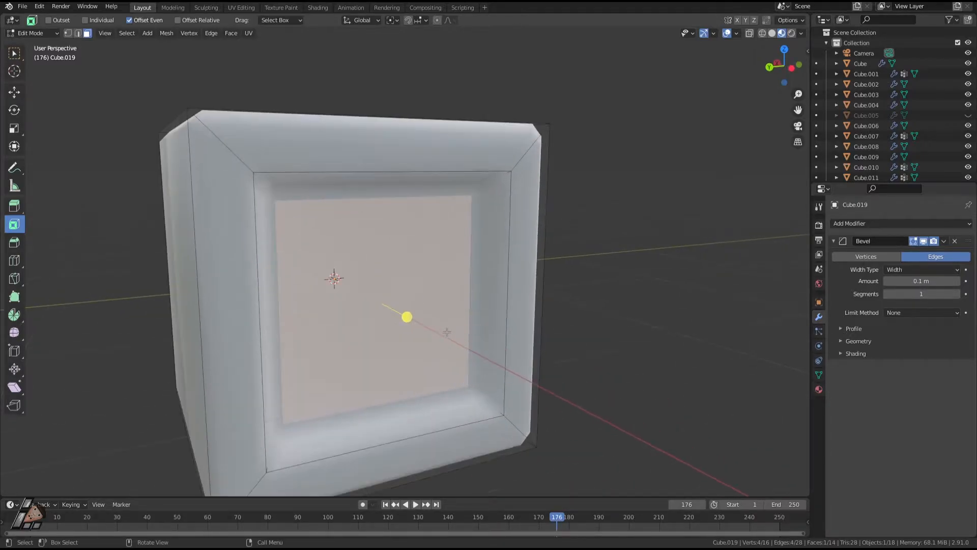
pyautogui.scroll(-2, 447, 332)
pyautogui.press('Tab')
pyautogui.moveTo(475, 373); pyautogui.dragTo(499, 349, button='middle')
pyautogui.press('Tab')
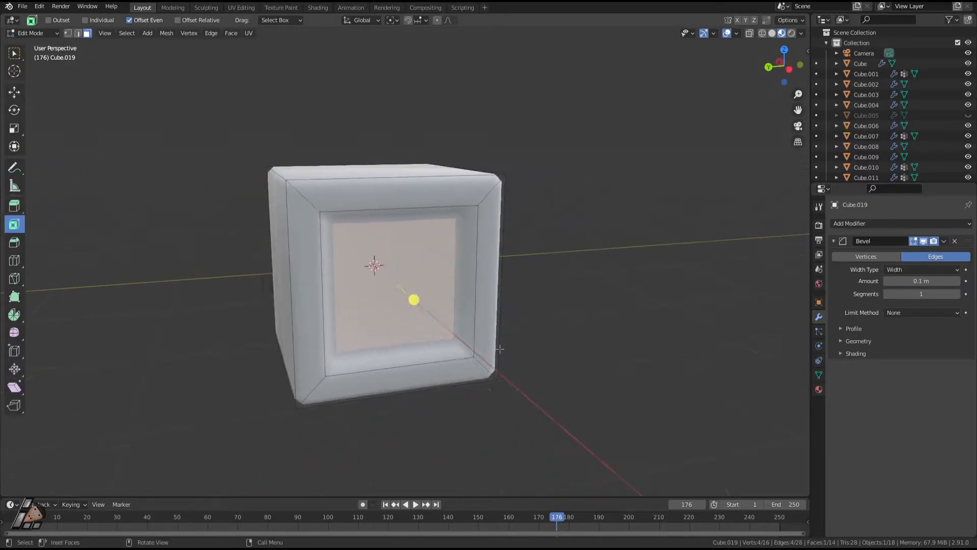
pyautogui.scroll(1, 499, 349)
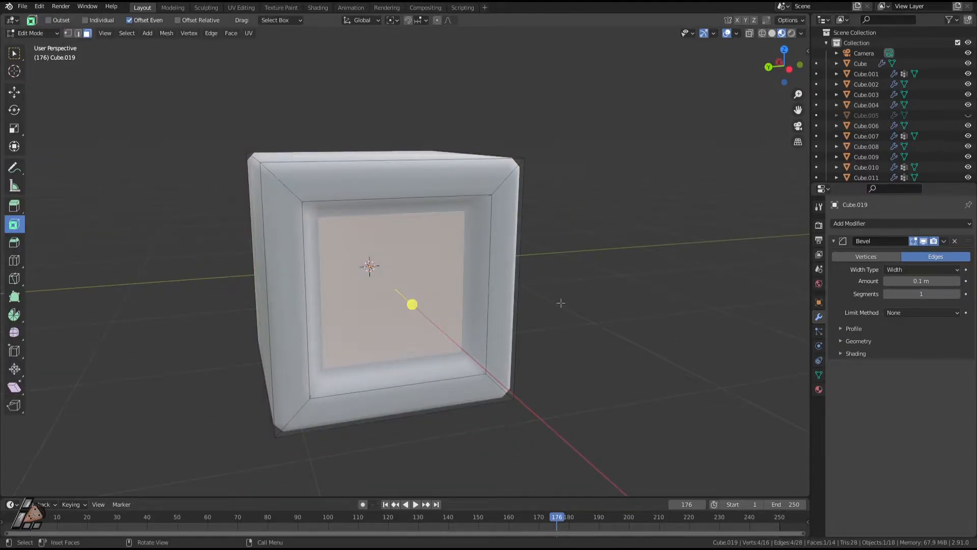
pyautogui.moveTo(605, 329); pyautogui.dragTo(483, 291, button='middle')
pyautogui.press('s')
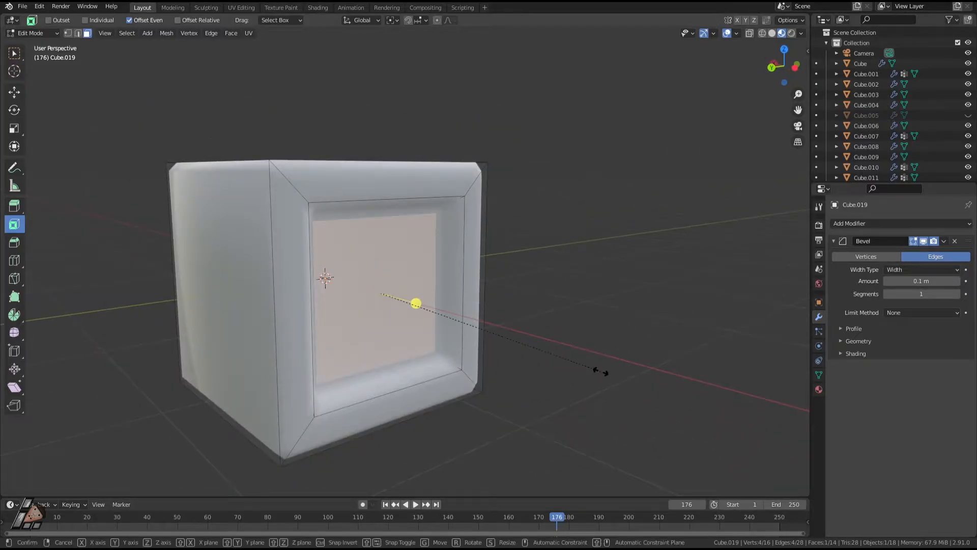
pyautogui.rightClick(576, 354)
pyautogui.moveTo(576, 354); pyautogui.dragTo(561, 355, button='middle')
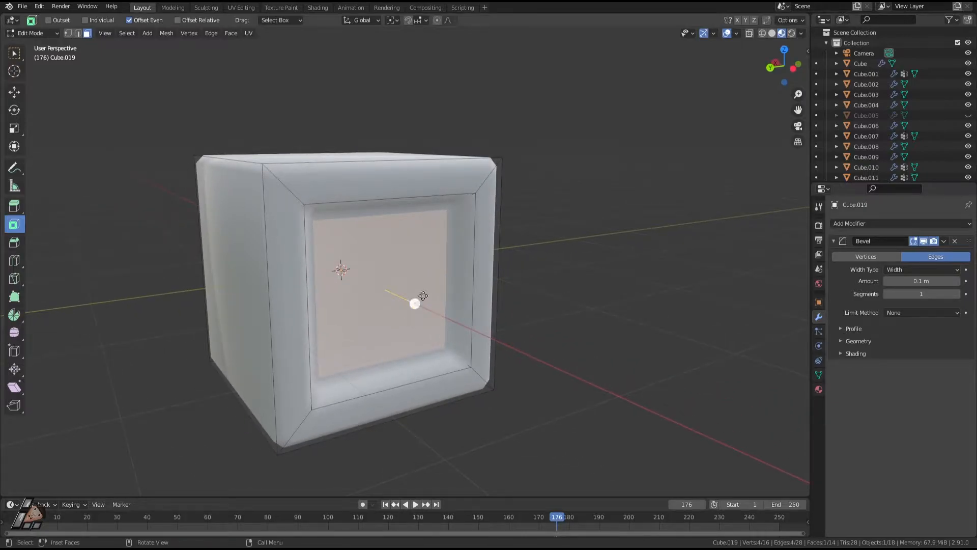
# Subdivide the recessed inner face with 40 cuts
pyautogui.moveTo(363, 287); pyautogui.dragTo(399, 260, button='middle')
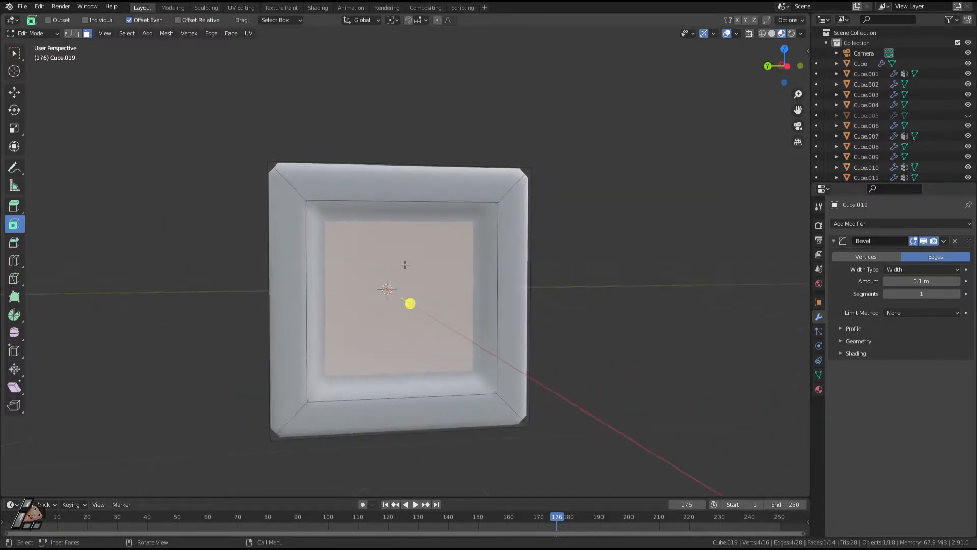
pyautogui.rightClick(405, 268)
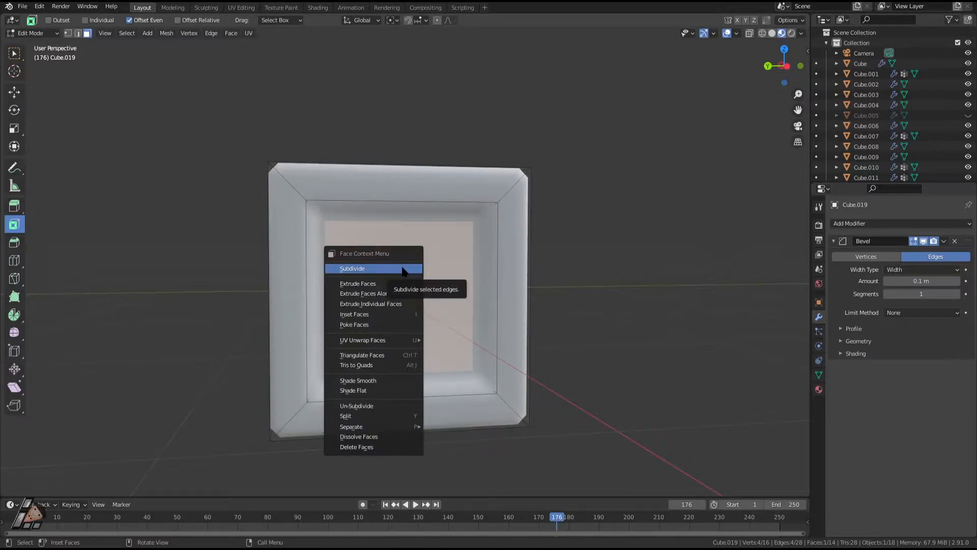
pyautogui.click(403, 268)
pyautogui.click(147, 416)
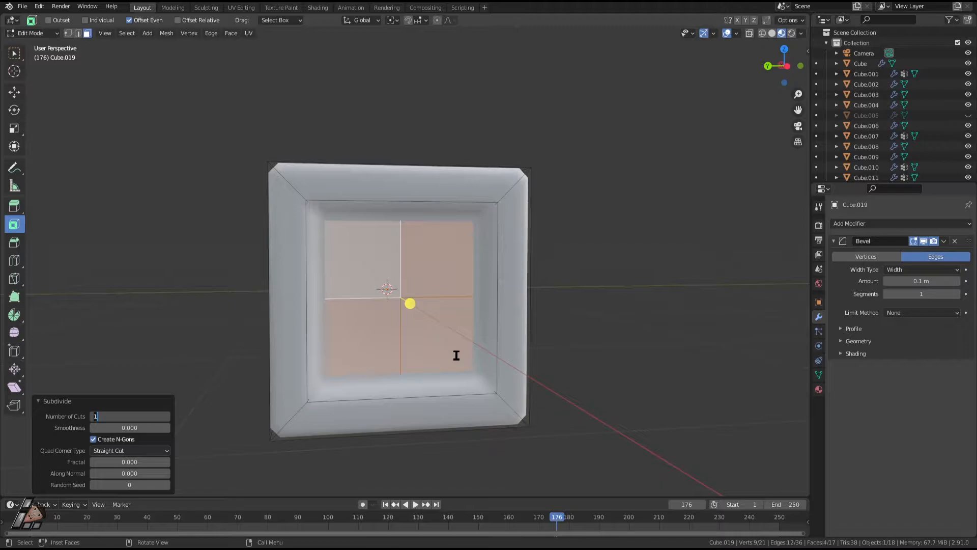
pyautogui.write('40')
pyautogui.press('Return')
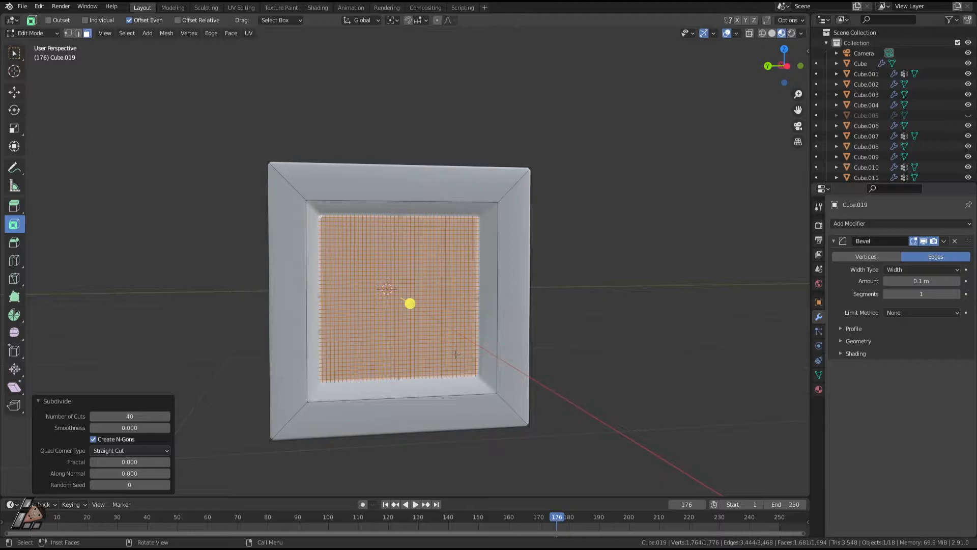
# Hide the Bevel modifier's effect in the viewport and enable proportional editing
pyautogui.moveTo(446, 366); pyautogui.dragTo(496, 364, button='middle')
pyautogui.scroll(3, 496, 364)
pyautogui.moveTo(414, 372); pyautogui.dragTo(466, 252, button='middle')
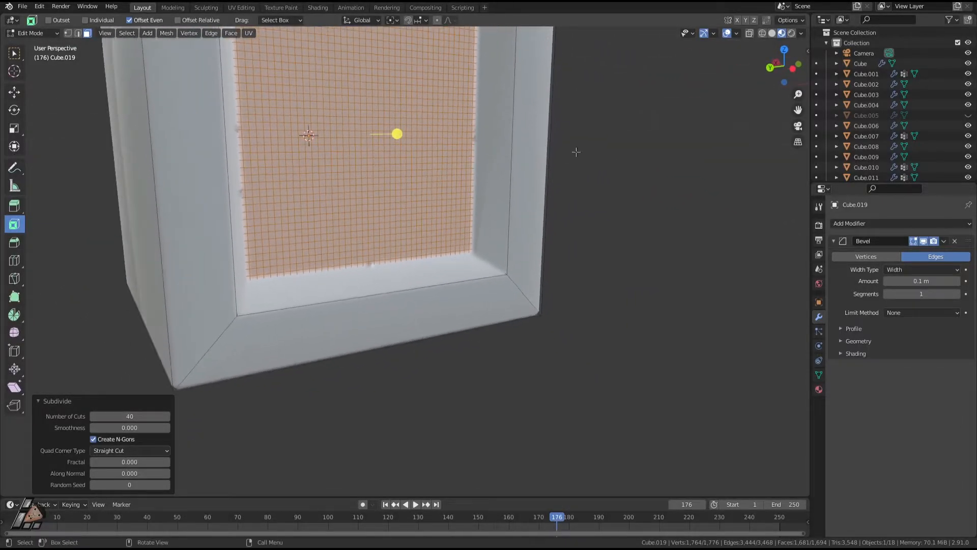
pyautogui.click(923, 241)
pyautogui.moveTo(570, 198); pyautogui.dragTo(521, 290, button='middle')
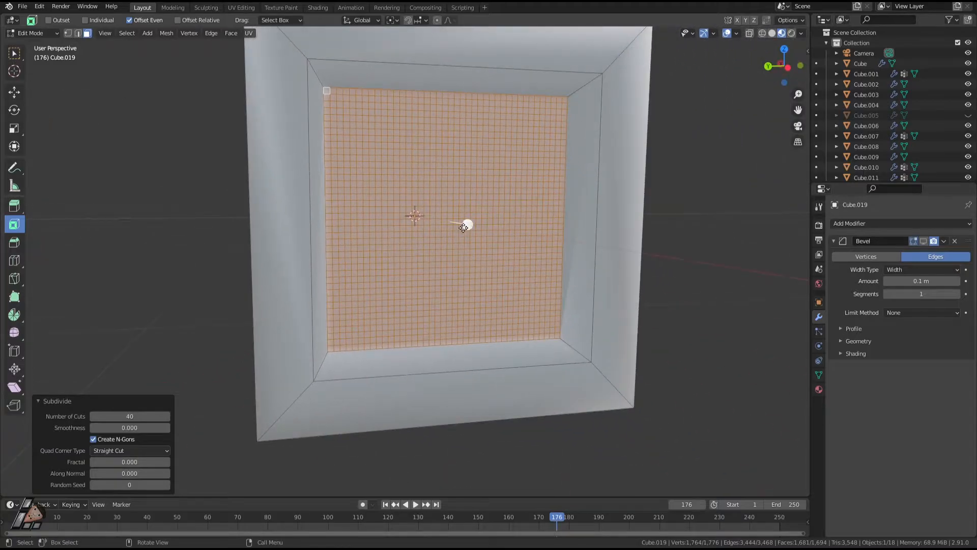
pyautogui.click(436, 20)
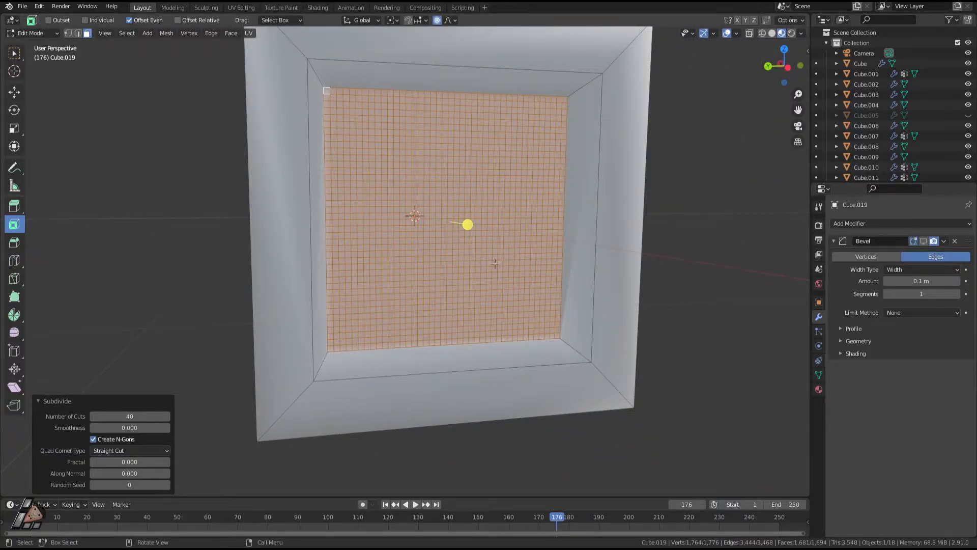
# Select the centre face of the subdivided grid, grow the selection outward ring by ring, and clear it
pyautogui.click(451, 222)
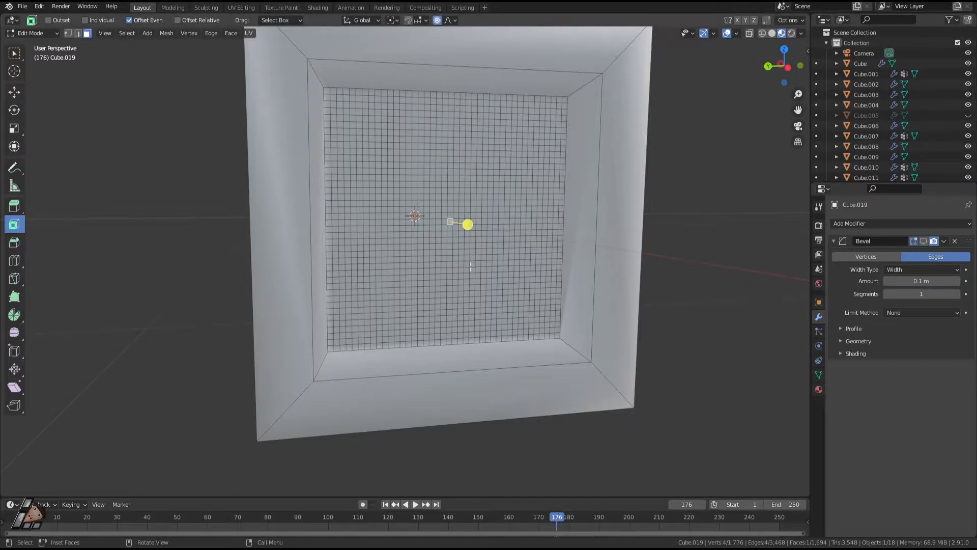
pyautogui.press('ctrl+KP_Add')
pyautogui.press('ctrl+KP_Add')
pyautogui.press('ctrl+KP_Add')
pyautogui.press('ctrl+KP_Add')
pyautogui.press('ctrl+KP_Add')
pyautogui.press('ctrl+KP_Add')
pyautogui.press('ctrl+KP_Add')
pyautogui.press('ctrl+KP_Add')
pyautogui.press('ctrl+KP_Add')
pyautogui.press('ctrl+KP_Add')
pyautogui.press('ctrl+KP_Add')
pyautogui.press('ctrl+KP_Add')
pyautogui.press('ctrl+KP_Add')
pyautogui.press('ctrl+KP_Add')
pyautogui.press('ctrl+KP_Add')
pyautogui.press('ctrl+KP_Add')
pyautogui.press('ctrl+KP_Add')
pyautogui.press('ctrl+KP_Add')
pyautogui.press('ctrl+KP_Add')
pyautogui.press('ctrl+KP_Add')
pyautogui.hotkey('alt', 'a')
# Reselect the grid's centre face and expand the selection until it covers the whole recessed grid
pyautogui.click(451, 220)
pyautogui.press('ctrl')
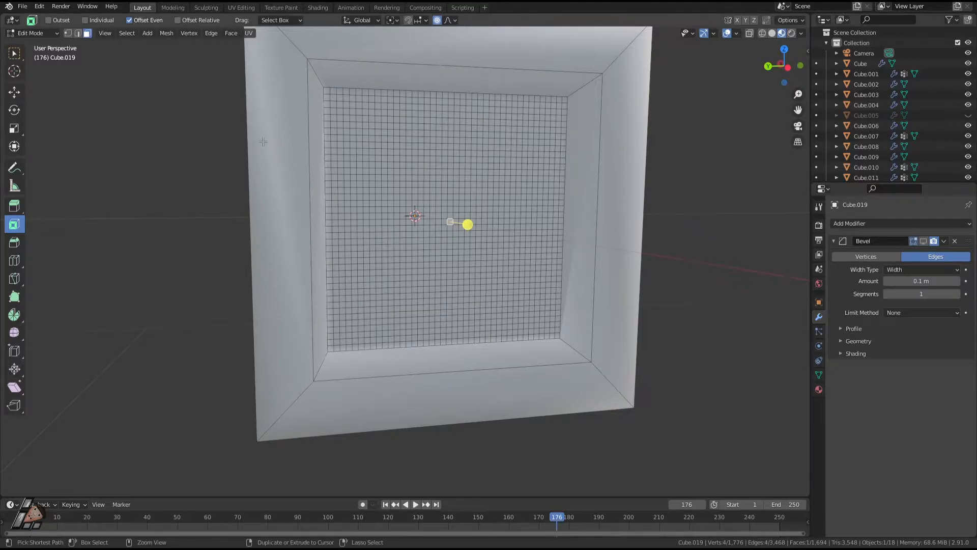
pyautogui.press('ctrl+KP_Add')
pyautogui.press('ctrl+KP_Add')
pyautogui.press('ctrl+KP_Add')
pyautogui.press('ctrl+KP_Add')
pyautogui.press('ctrl+KP_Add')
pyautogui.press('ctrl+KP_Add')
pyautogui.press('ctrl+KP_Add')
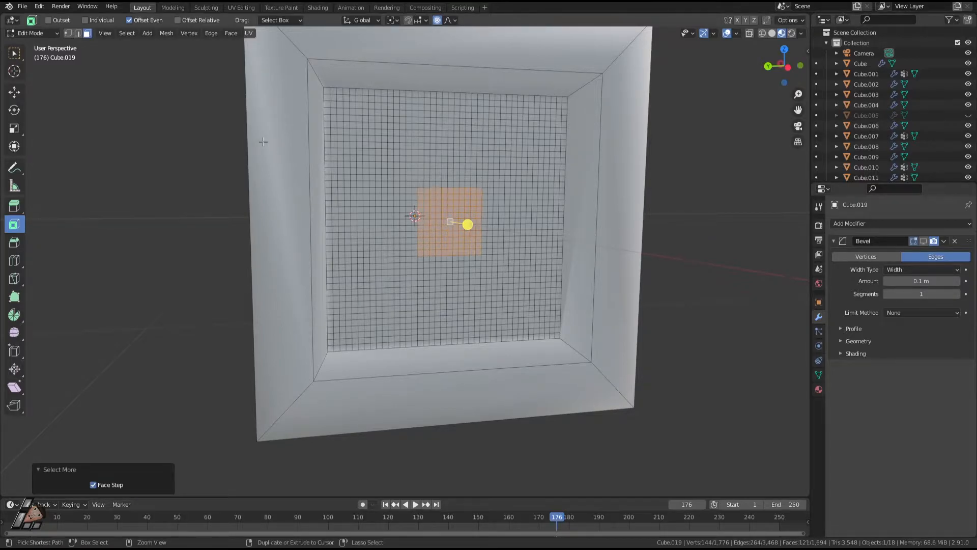
pyautogui.press('ctrl+KP_Add')
pyautogui.press('ctrl+KP_Add')
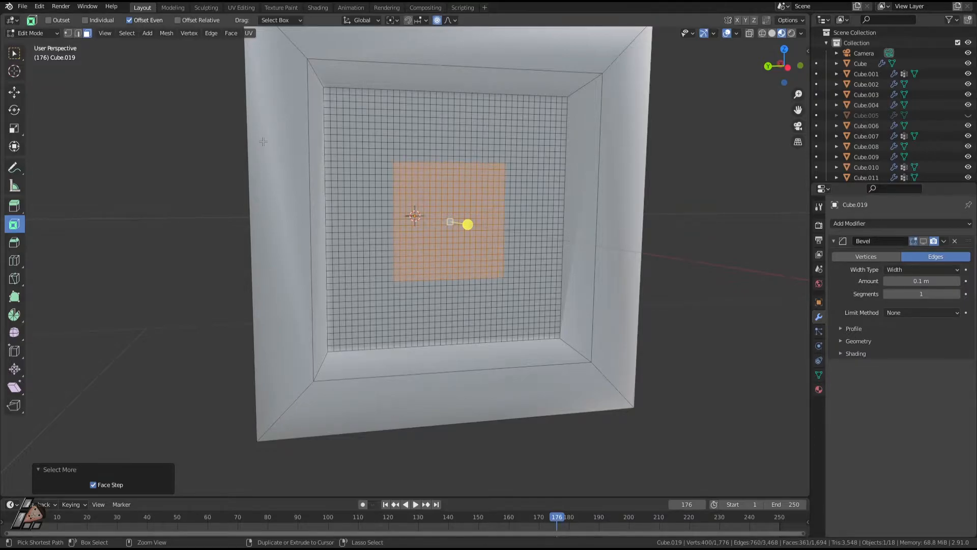
pyautogui.press('ctrl+KP_Add')
pyautogui.press('ctrl+KP_Add')
pyautogui.press('ctrl+KP_Add')
pyautogui.press('ctrl+KP_Add')
pyautogui.press('ctrl+KP_Add')
pyautogui.press('ctrl+KP_Add')
pyautogui.press('ctrl+KP_Add')
pyautogui.press('ctrl+KP_Add')
pyautogui.press('ctrl+KP_Add')
pyautogui.press('ctrl+KP_Add')
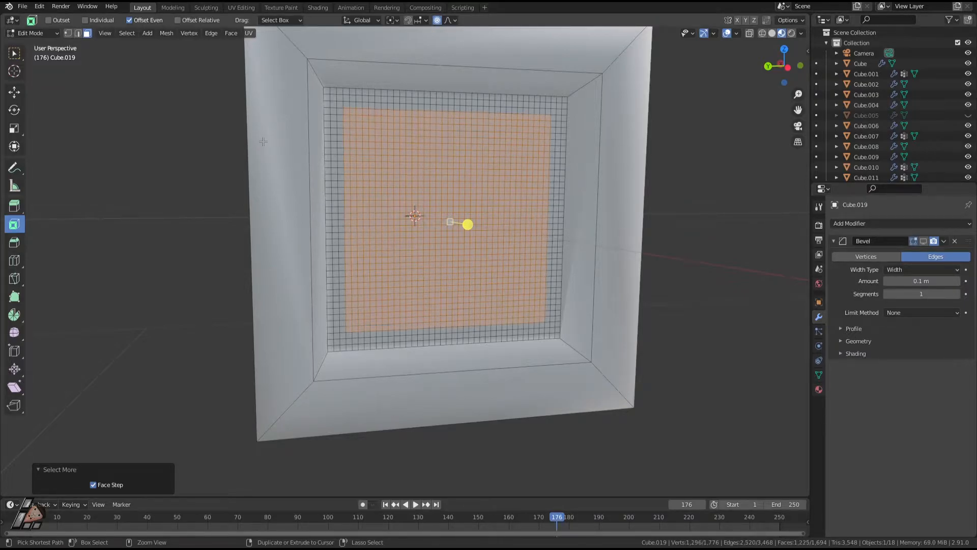
pyautogui.press('ctrl+KP_Add')
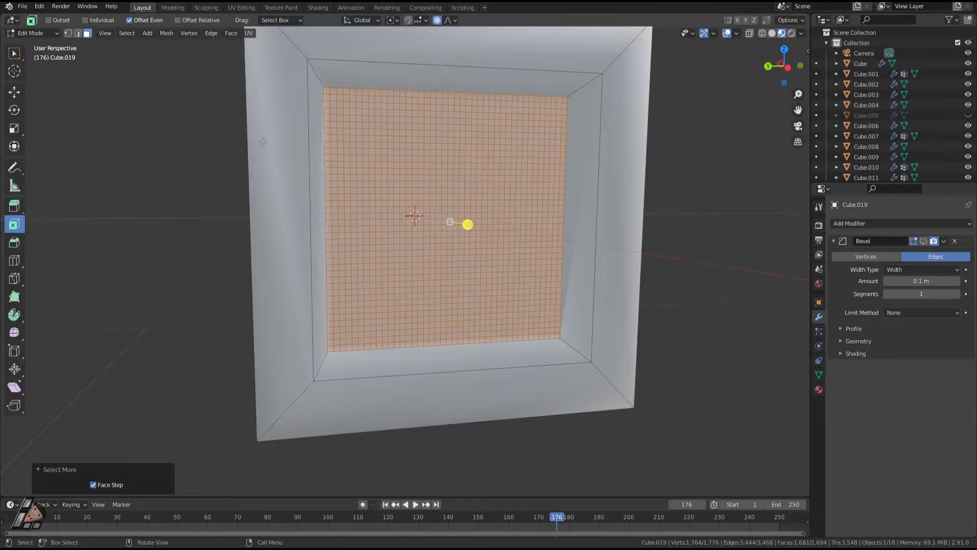
# Shrink the grid selection by several rings and grow it back to the full grid
pyautogui.press('ctrl+KP_Subtract')
pyautogui.press('ctrl+KP_Subtract')
pyautogui.press('ctrl+KP_Subtract')
pyautogui.press('ctrl+KP_Subtract')
pyautogui.press('ctrl+KP_Subtract')
pyautogui.press('ctrl+KP_Subtract')
pyautogui.press('ctrl+KP_Add')
pyautogui.press('ctrl+KP_Add')
pyautogui.press('ctrl+KP_Add')
pyautogui.press('ctrl+KP_Add')
pyautogui.press('ctrl+KP_Add')
pyautogui.press('ctrl+KP_Add')
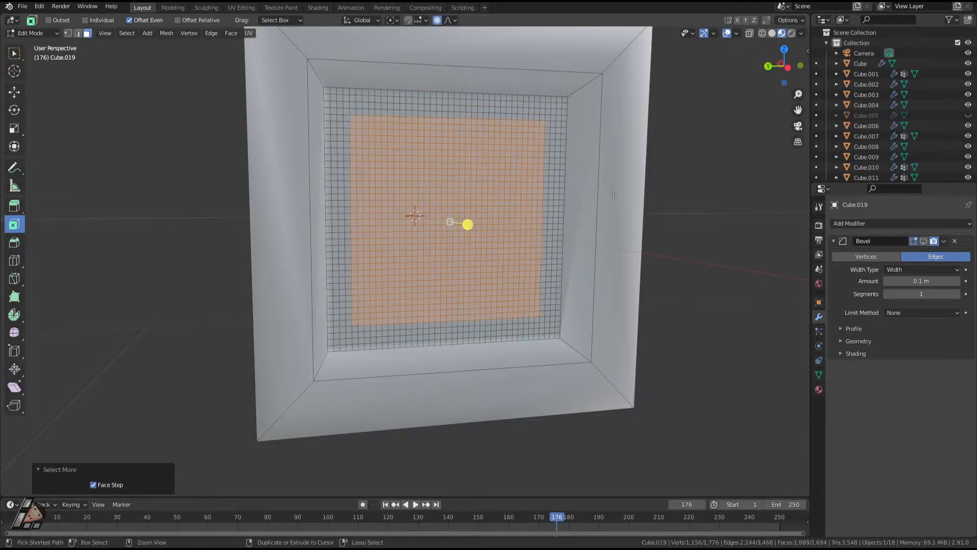
pyautogui.moveTo(613, 194); pyautogui.dragTo(462, 252, button='middle')
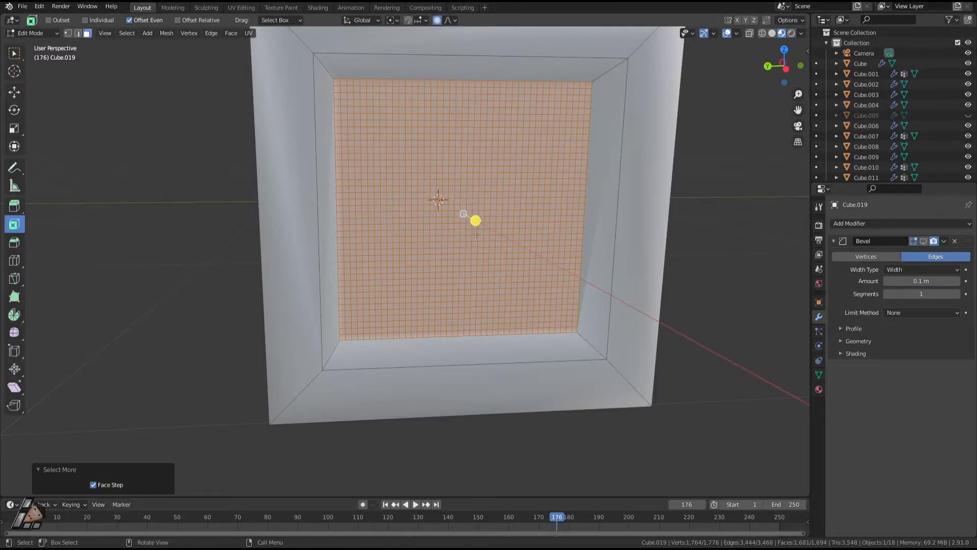
pyautogui.moveTo(437, 107); pyautogui.dragTo(520, 241, button='middle')
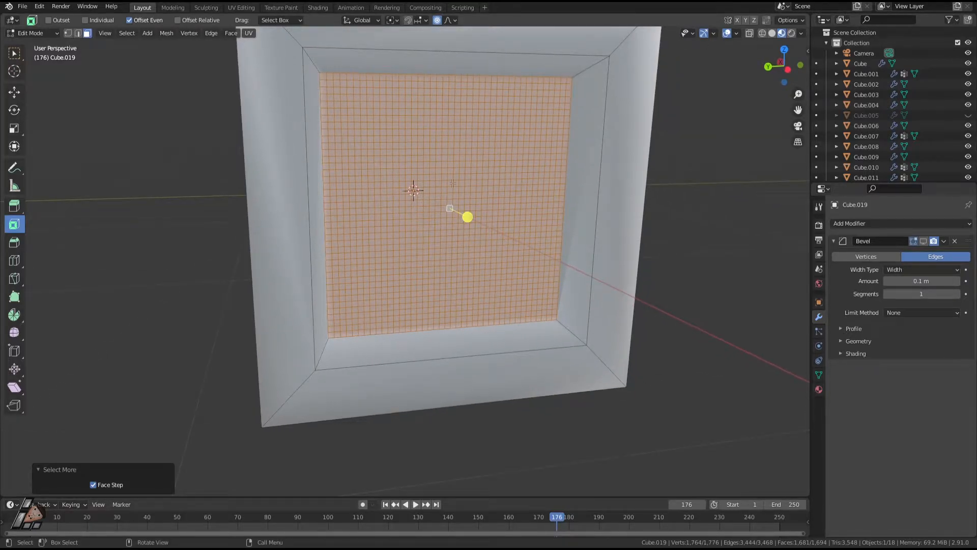
# Select all faces of the recessed grid starting from its centre face and try the To Sphere transform
pyautogui.hotkey('alt', 'a')
pyautogui.click(450, 207)
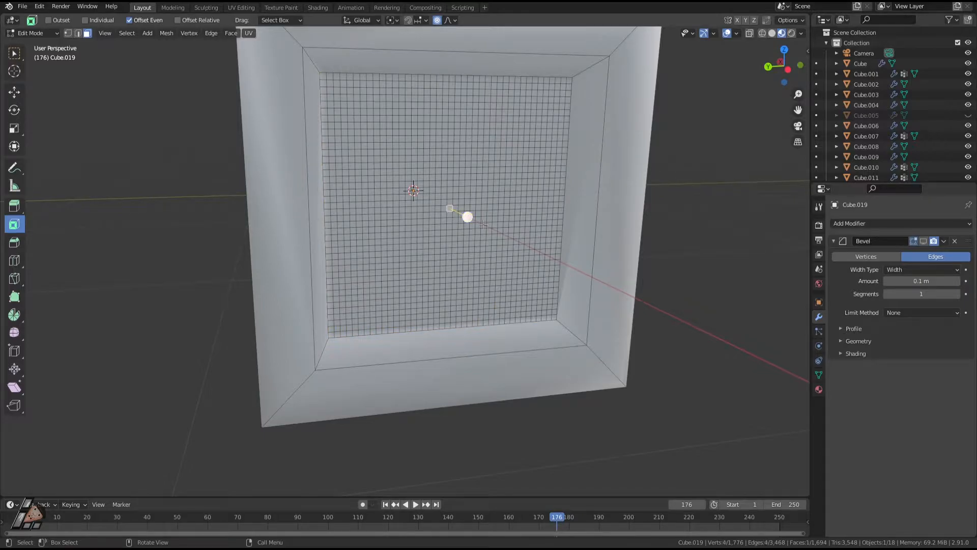
pyautogui.moveTo(450, 207); pyautogui.dragTo(582, 314, button='middle')
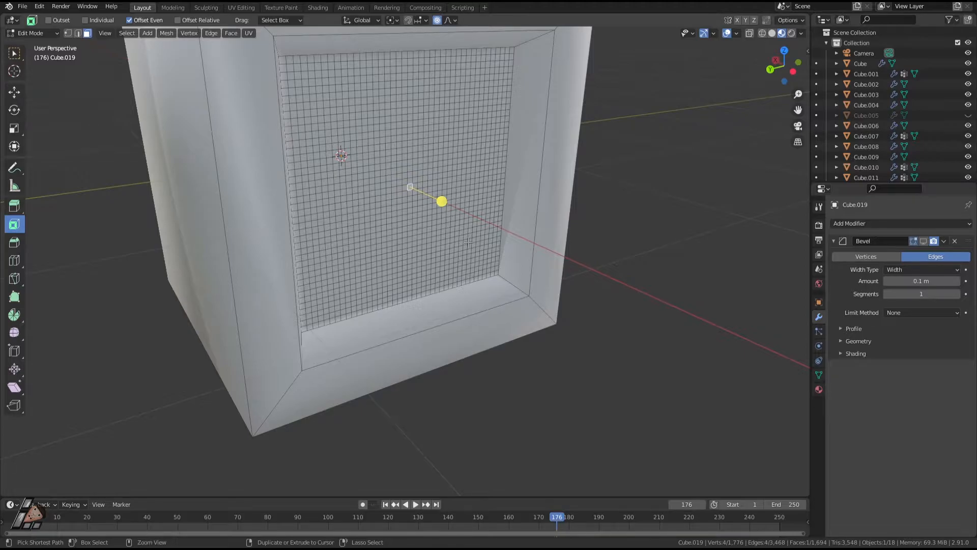
pyautogui.hotkey('ctrl', 'l')
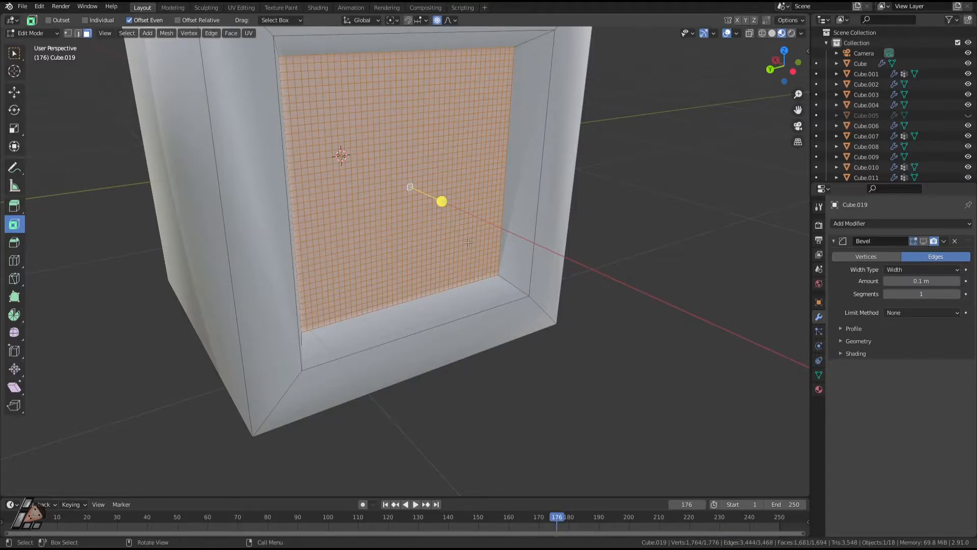
pyautogui.press('F3')
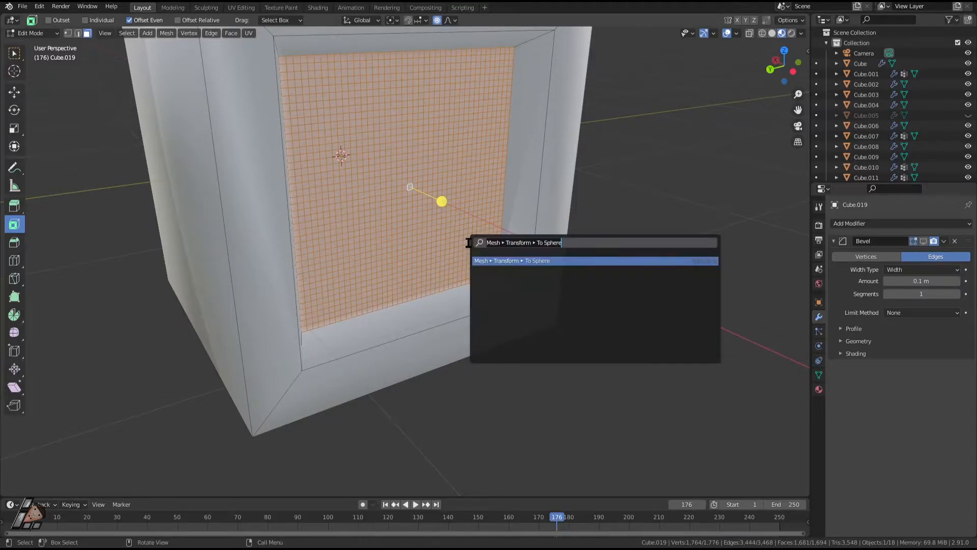
pyautogui.click(582, 260)
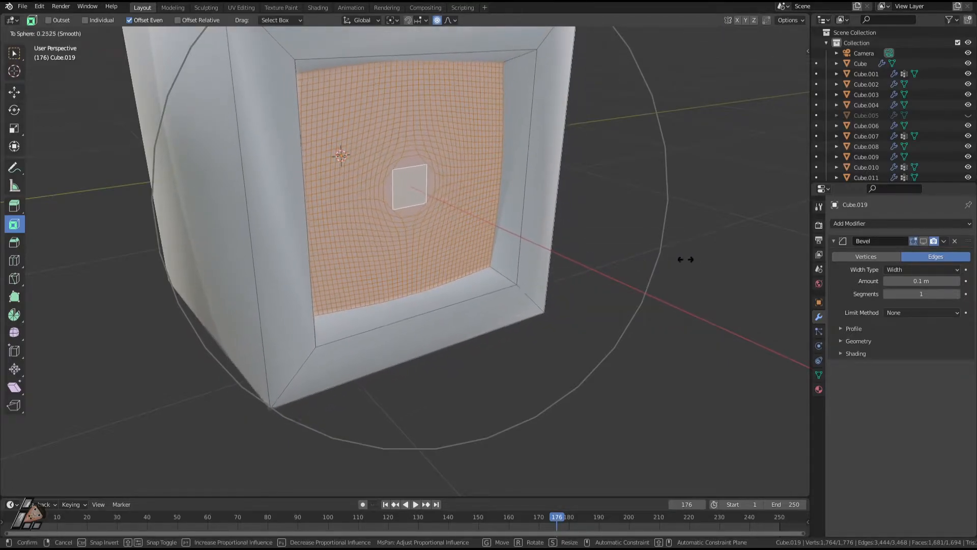
pyautogui.press('Escape')
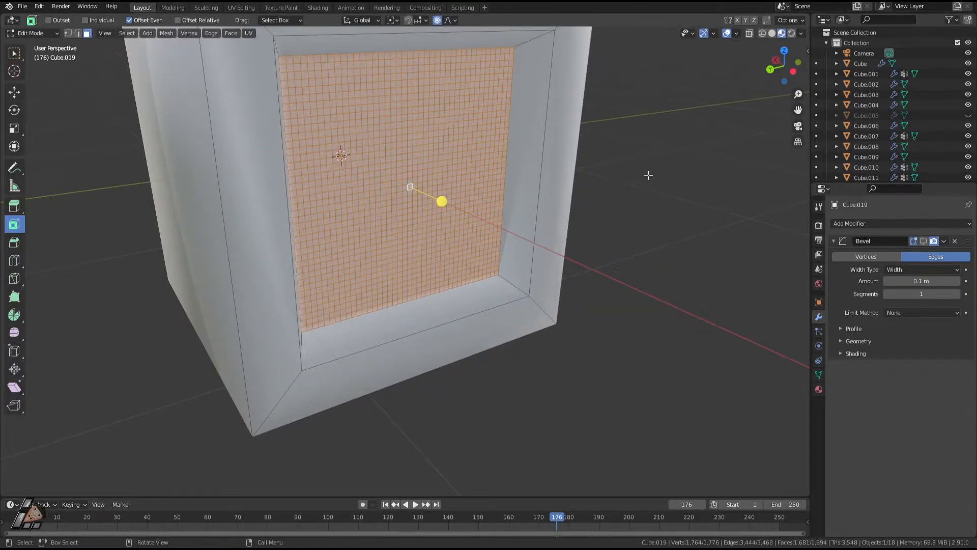
# Select only the grid's centre face and move it about -0.227 m along X with smooth proportional editing at size 1.33
pyautogui.hotkey('alt', 'a')
pyautogui.click(412, 185)
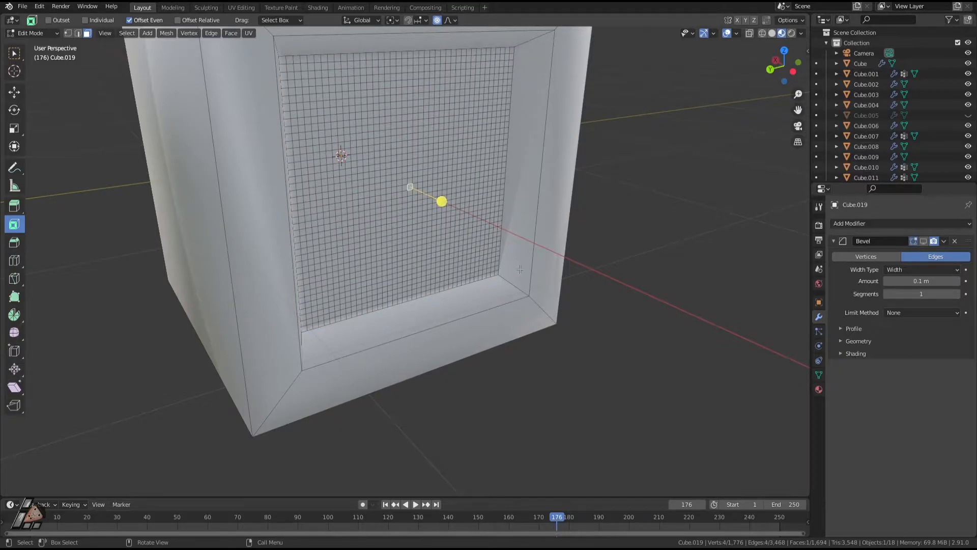
pyautogui.press('g')
pyautogui.press('y')
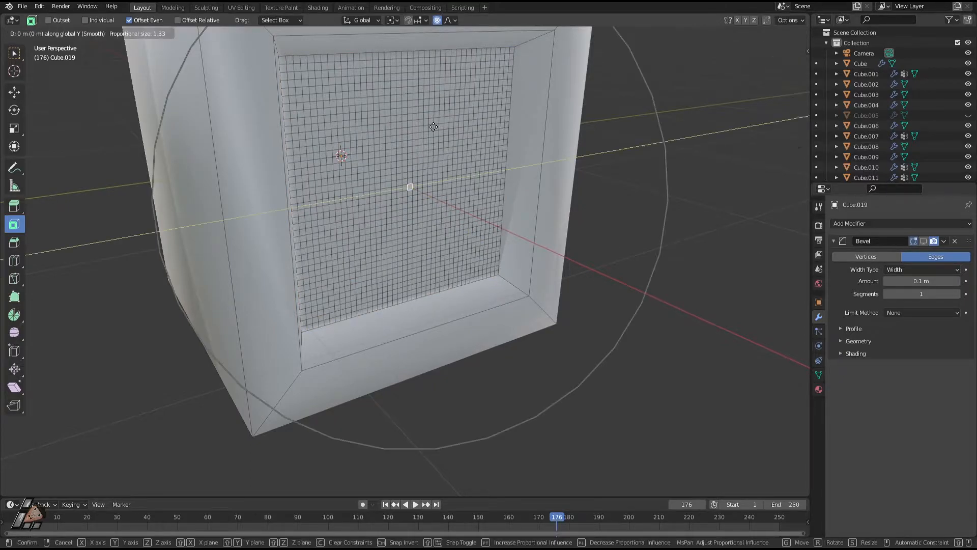
pyautogui.press('Escape')
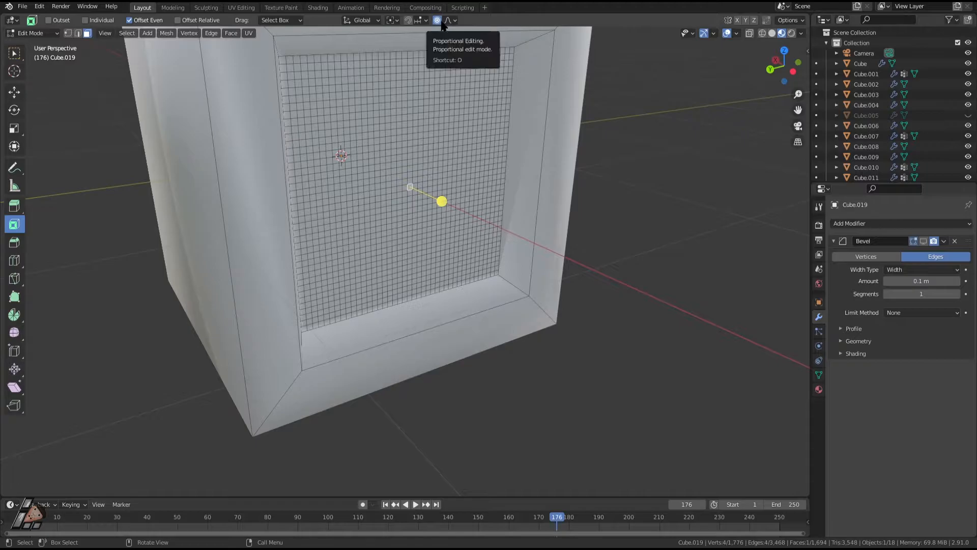
pyautogui.press('g')
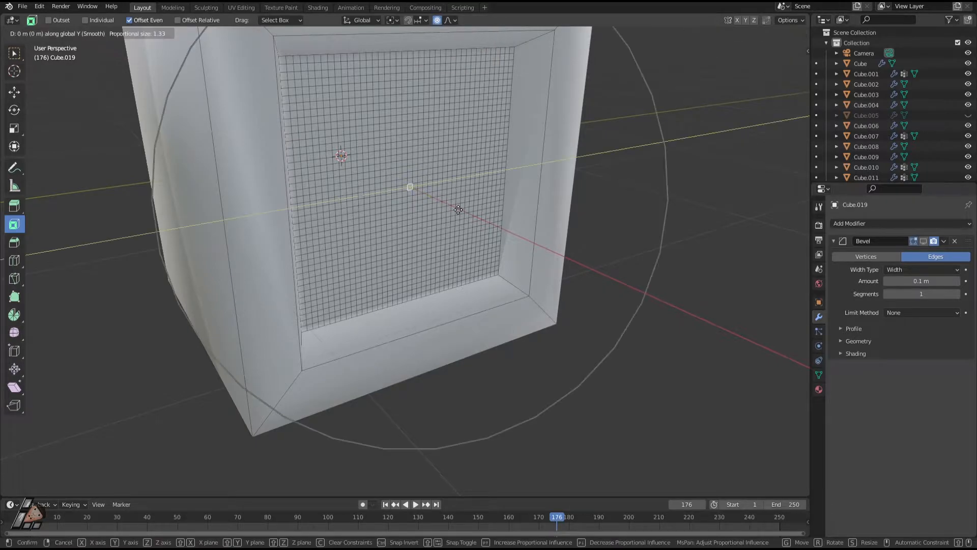
pyautogui.press('x')
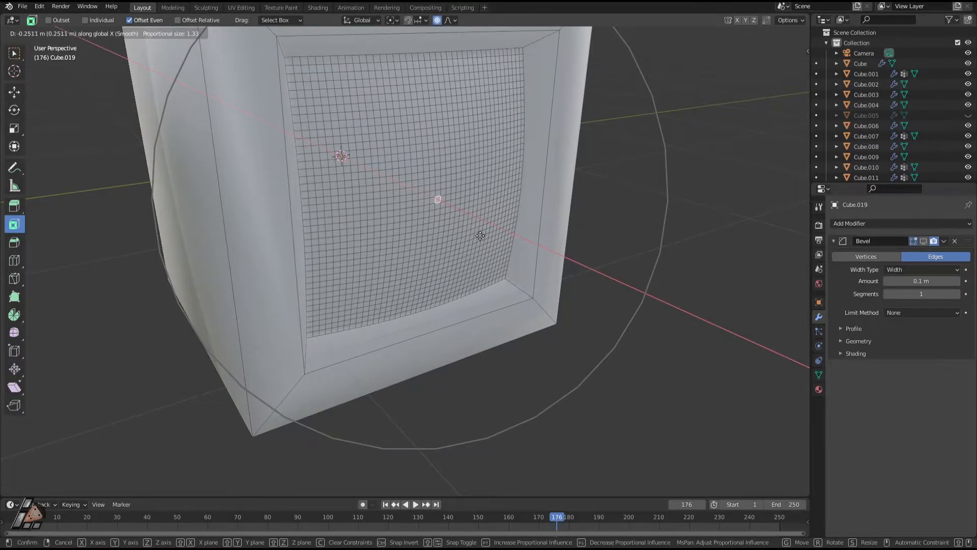
pyautogui.click(469, 213)
# Show the Bevel modifier in the viewport again and switch the view to rendered shading
pyautogui.click(924, 241)
pyautogui.moveTo(601, 264)
pyautogui.mouseDown(button='middle')
pyautogui.moveTo(575, 254)
pyautogui.moveTo(593, 259)
pyautogui.mouseUp(button='middle')
pyautogui.click(791, 33)
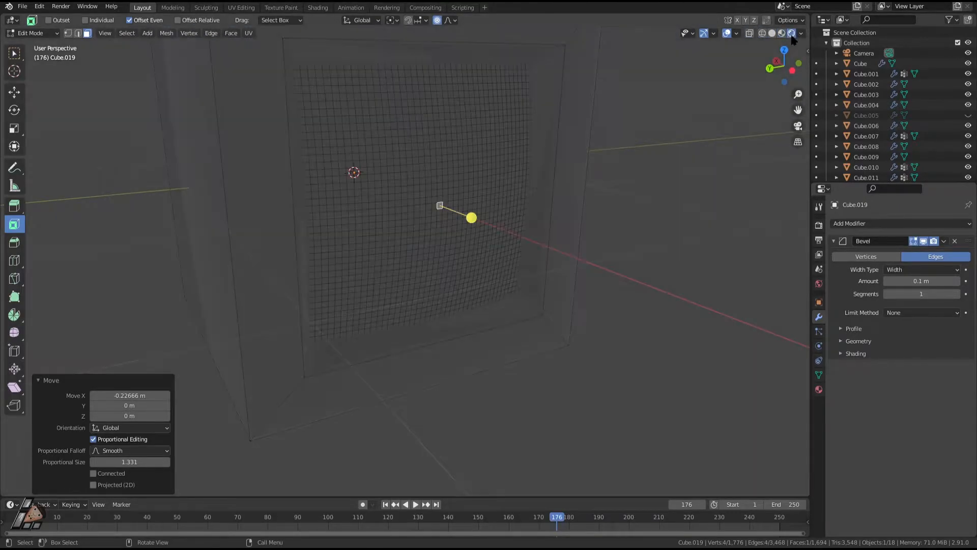
pyautogui.click(782, 33)
pyautogui.moveTo(618, 133); pyautogui.dragTo(643, 138, button='middle')
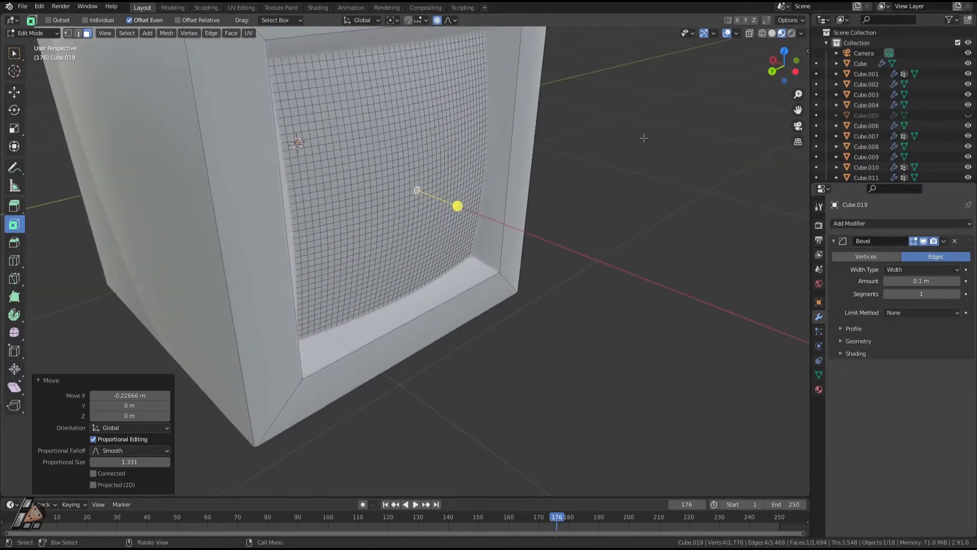
pyautogui.click(791, 33)
# Move the grid's centre face about 0.027 m along X with smooth proportional editing at size 1.464
pyautogui.press('g')
pyautogui.press('y')
pyautogui.press('x')
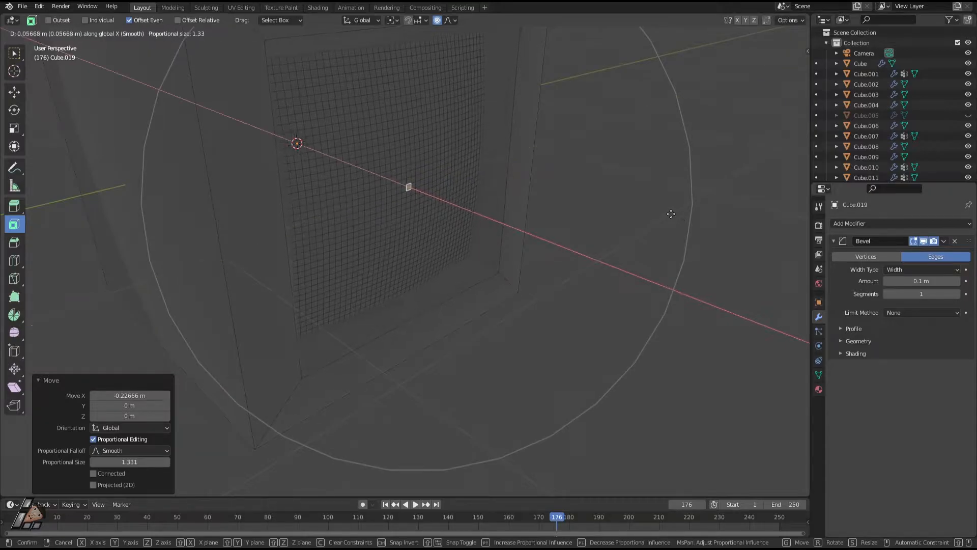
pyautogui.scroll(7, 661, 203)
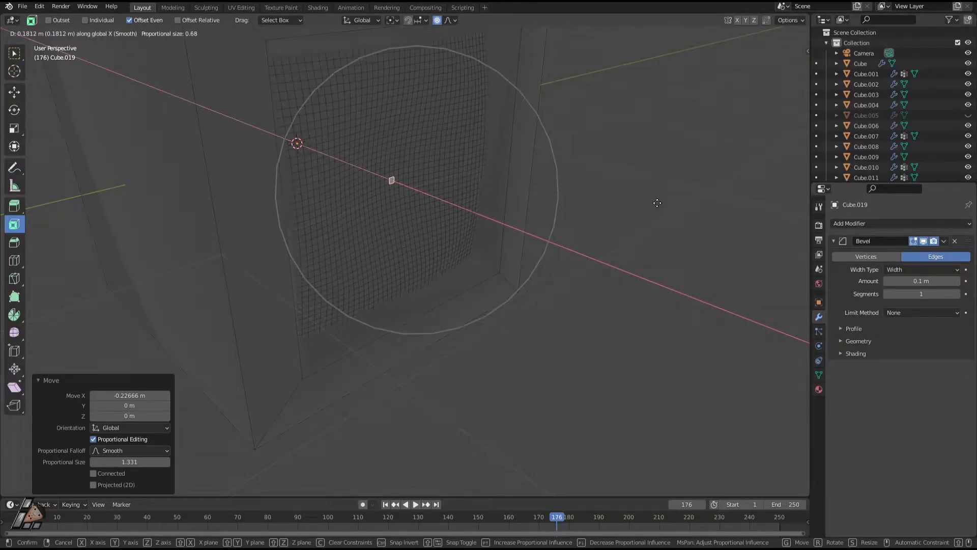
pyautogui.scroll(8, 656, 203)
pyautogui.scroll(-14, 656, 206)
pyautogui.scroll(-2, 655, 209)
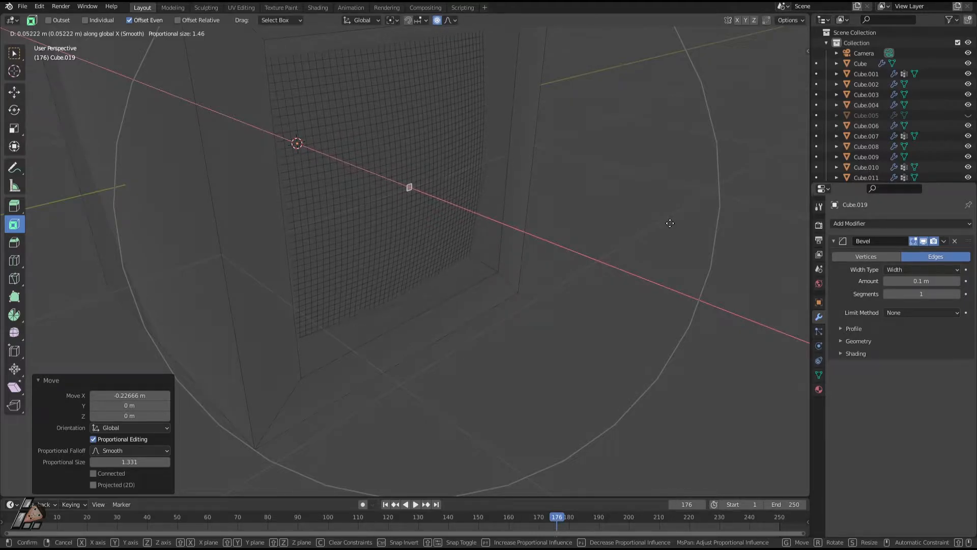
pyautogui.click(670, 222)
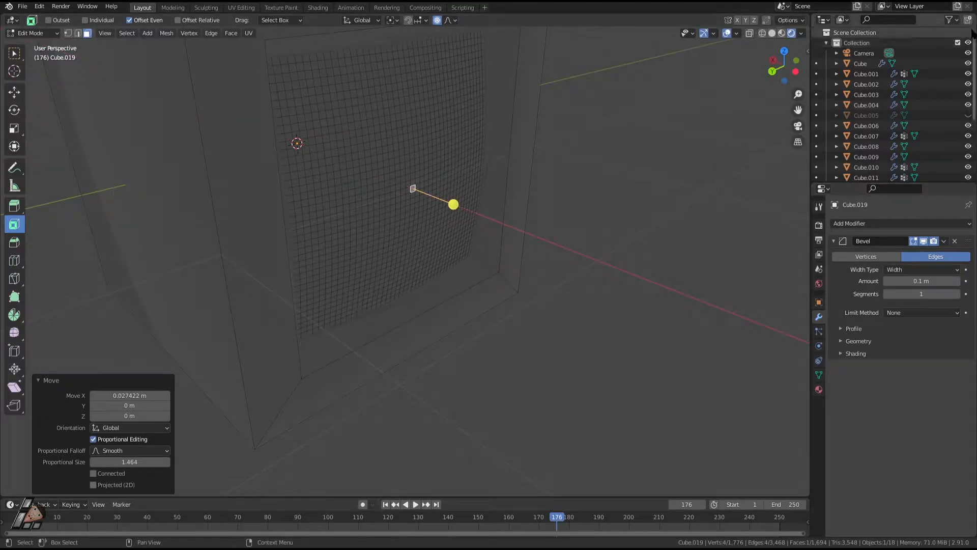
# Switch the viewport to material preview shading, leave edit mode and examine the bulged screen face from several angles
pyautogui.moveTo(616, 244); pyautogui.dragTo(644, 175, button='middle')
pyautogui.click(782, 33)
pyautogui.moveTo(589, 249)
pyautogui.mouseDown(button='middle')
pyautogui.moveTo(602, 203)
pyautogui.moveTo(637, 201)
pyautogui.moveTo(554, 218)
pyautogui.moveTo(522, 254)
pyautogui.mouseUp(button='middle')
pyautogui.scroll(2, 549, 221)
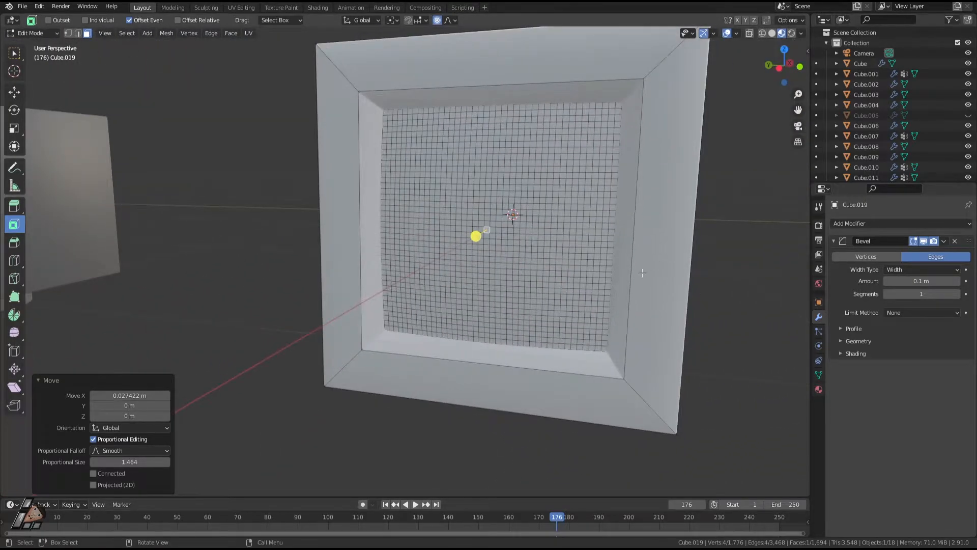
pyautogui.moveTo(581, 324); pyautogui.dragTo(533, 276, button='middle')
pyautogui.moveTo(687, 333)
pyautogui.mouseDown(button='middle')
pyautogui.moveTo(700, 334)
pyautogui.moveTo(693, 320)
pyautogui.mouseUp(button='middle')
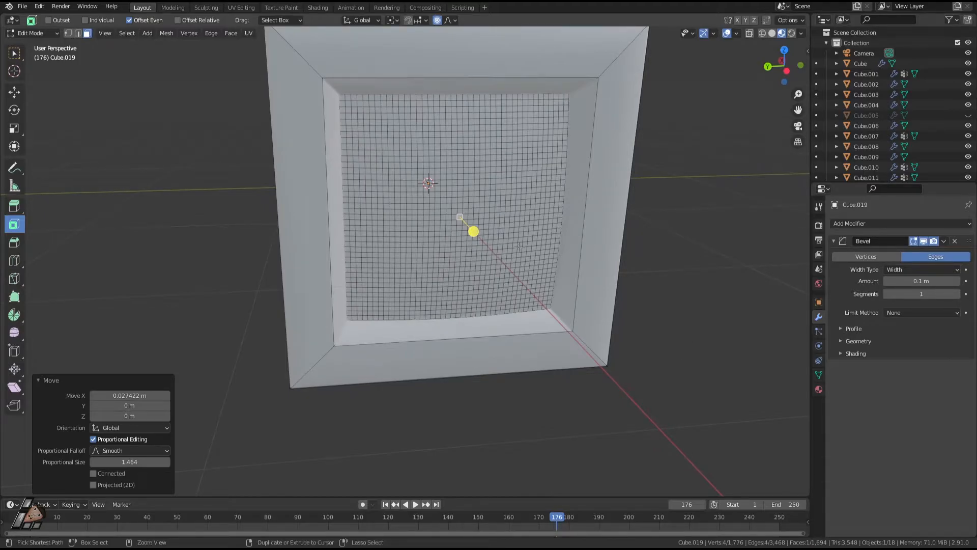
pyautogui.moveTo(602, 264); pyautogui.dragTo(493, 266, button='middle')
pyautogui.press('Tab')
pyautogui.scroll(-5, 442, 371)
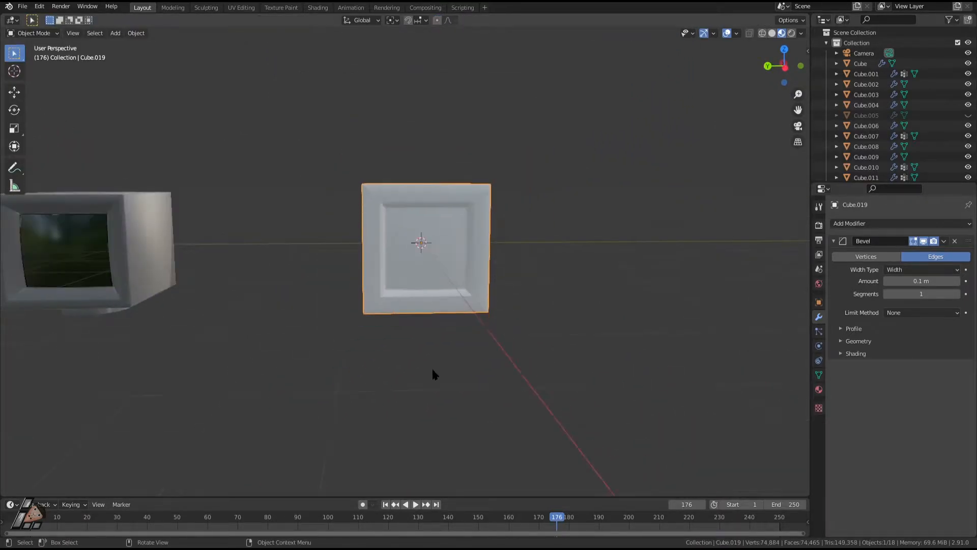
pyautogui.scroll(4, 437, 356)
pyautogui.moveTo(445, 325); pyautogui.dragTo(384, 156, button='middle')
pyautogui.moveTo(405, 260); pyautogui.dragTo(456, 297, button='middle')
# Grow the selection from the grid's centre face to all but its outermost ring and hide the Bevel modifier in the viewport
pyautogui.press('Tab')
pyautogui.press('ctrl+KP_Add')
pyautogui.press('ctrl+KP_Add')
pyautogui.press('ctrl+KP_Add')
pyautogui.press('ctrl+KP_Add')
pyautogui.press('ctrl+KP_Add')
pyautogui.press('ctrl+KP_Add')
pyautogui.press('ctrl+KP_Add')
pyautogui.press('ctrl+KP_Add')
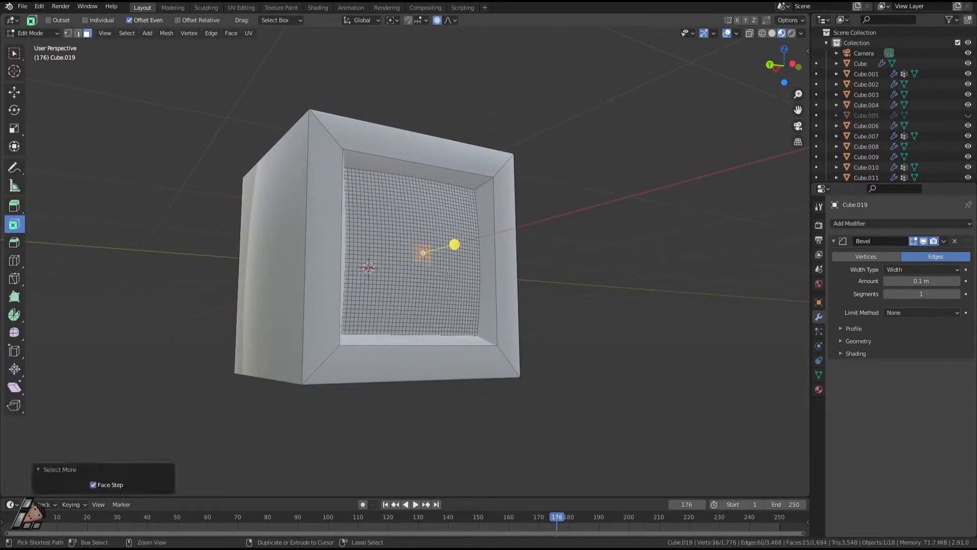
pyautogui.press('ctrl+KP_Add')
pyautogui.press('ctrl+KP_Add')
pyautogui.press('ctrl+KP_Add')
pyautogui.press('ctrl+KP_Add')
pyautogui.press('ctrl+KP_Add')
pyautogui.press('ctrl+KP_Add')
pyautogui.press('ctrl+KP_Add')
pyautogui.press('ctrl+KP_Add')
pyautogui.press('ctrl+KP_Add')
pyautogui.press('ctrl+KP_Add')
pyautogui.press('ctrl+KP_Add')
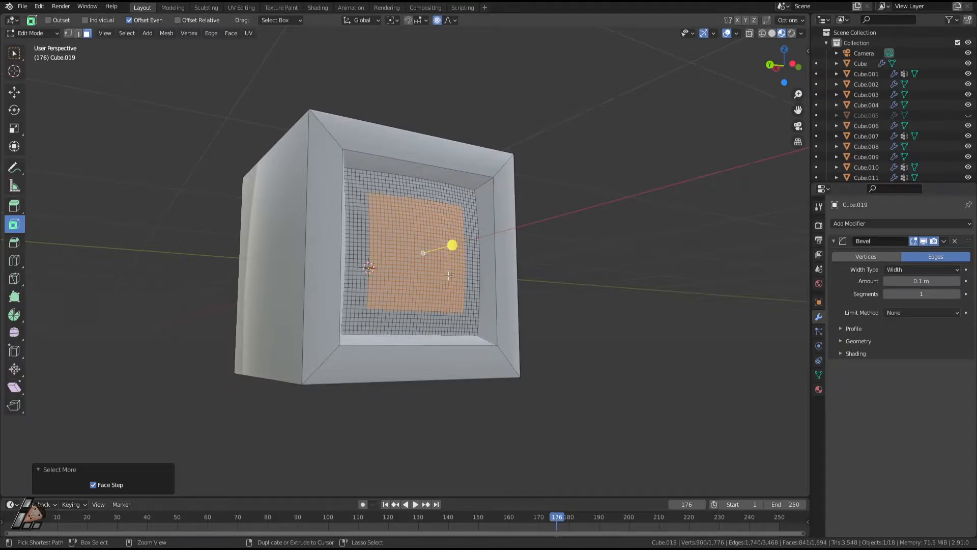
pyautogui.moveTo(449, 276); pyautogui.dragTo(419, 287, button='middle')
pyautogui.scroll(2, 407, 298)
pyautogui.click(923, 241)
pyautogui.moveTo(538, 292); pyautogui.dragTo(558, 282, button='middle')
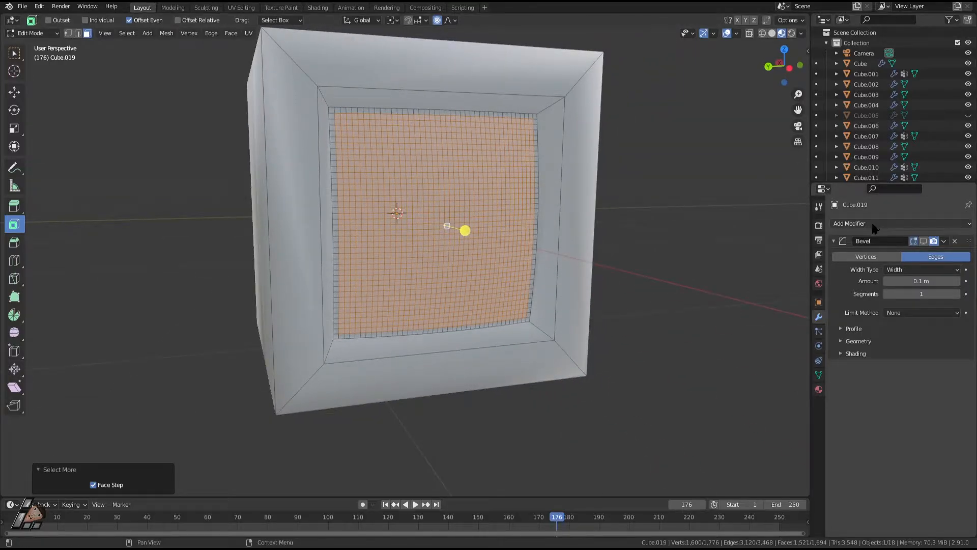
# Add a vertex group to the cube's mesh and name it Screen
pyautogui.click(818, 375)
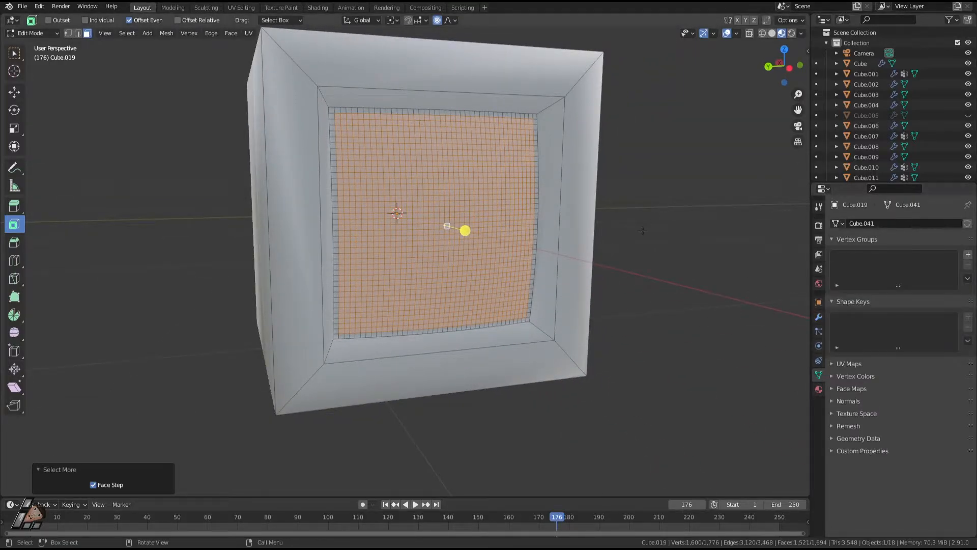
pyautogui.scroll(-2, 647, 224)
pyautogui.scroll(3, 646, 223)
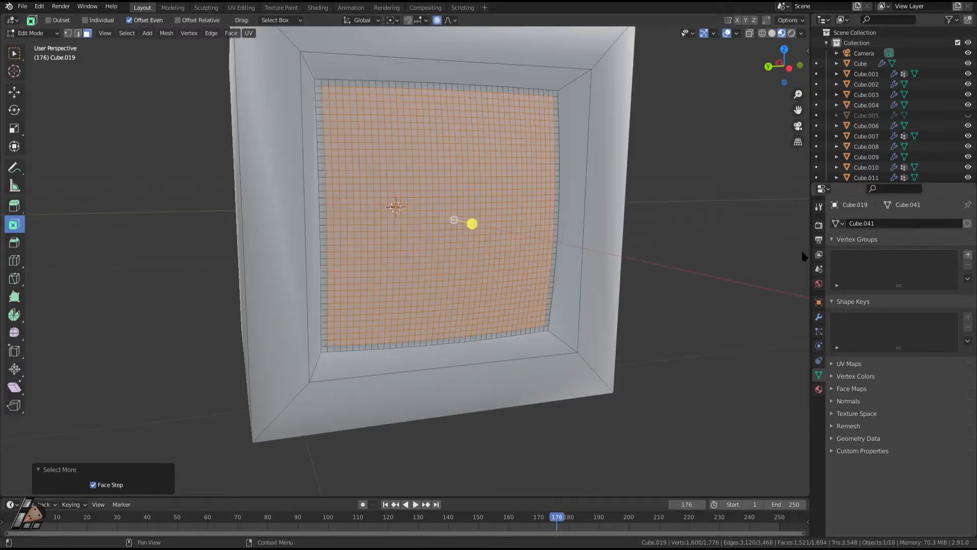
pyautogui.scroll(-2, 723, 239)
pyautogui.click(967, 255)
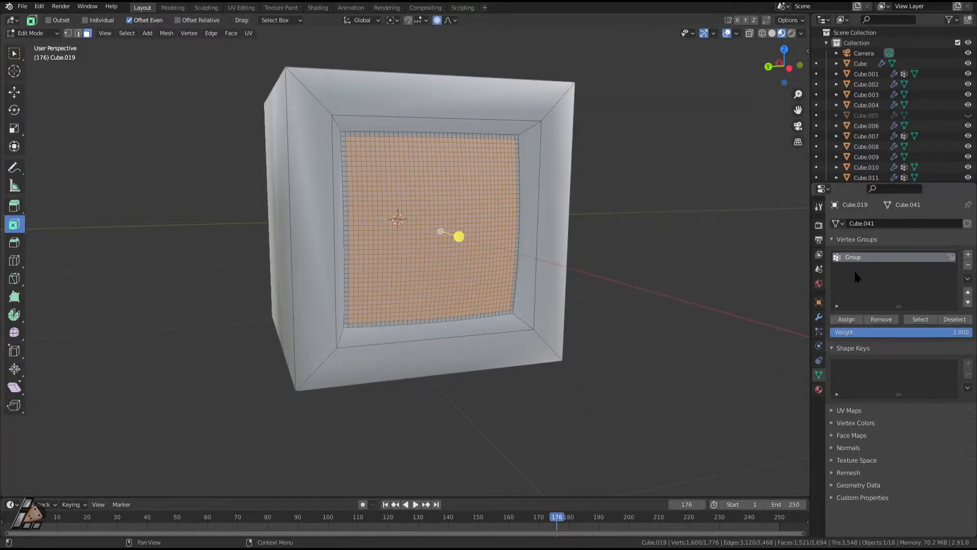
pyautogui.doubleClick(864, 258)
pyautogui.scroll(4, 705, 333)
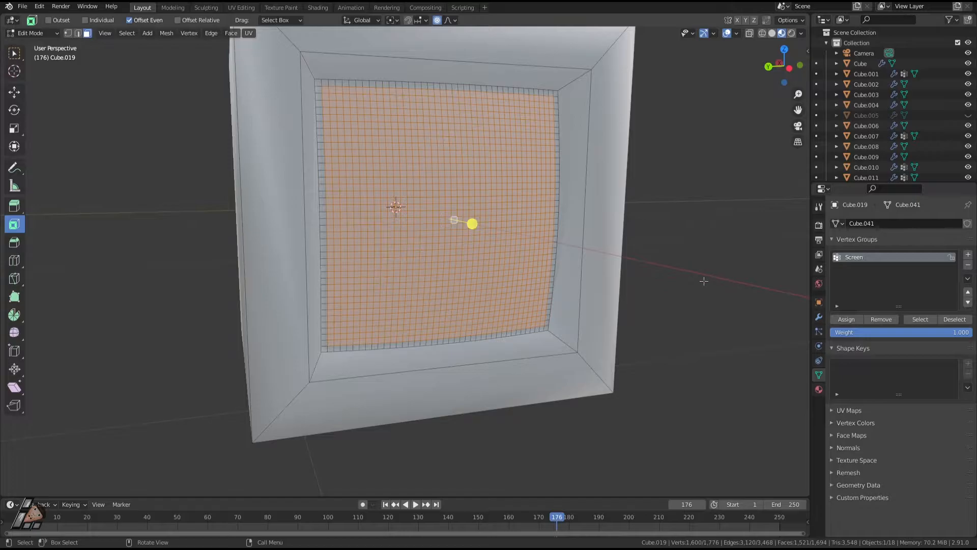
# Try a new material with a green base colour on the cube
pyautogui.scroll(-4, 704, 281)
pyautogui.moveTo(613, 234); pyautogui.dragTo(547, 247, button='middle')
pyautogui.press('Tab')
pyautogui.press('Tab')
pyautogui.moveTo(621, 305); pyautogui.dragTo(691, 312, button='middle')
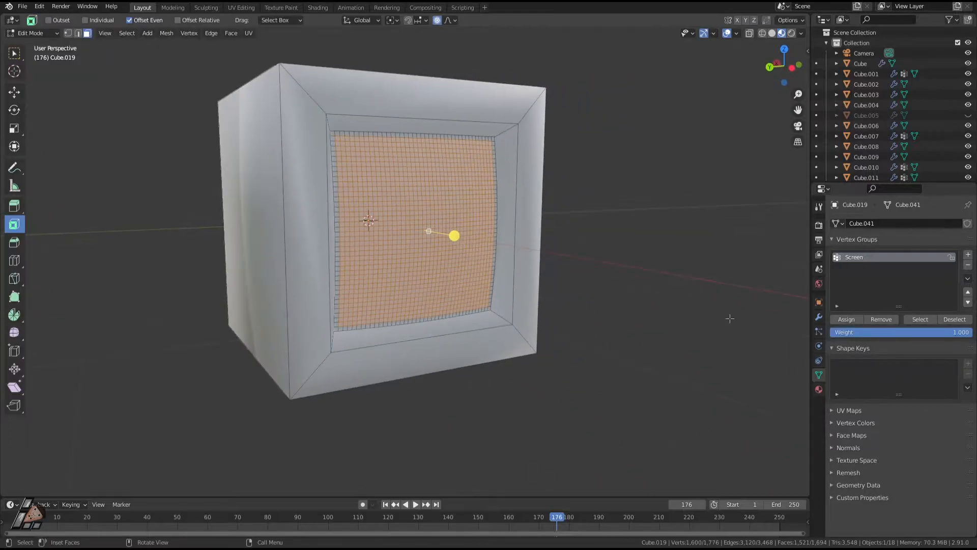
pyautogui.click(819, 390)
pyautogui.click(911, 267)
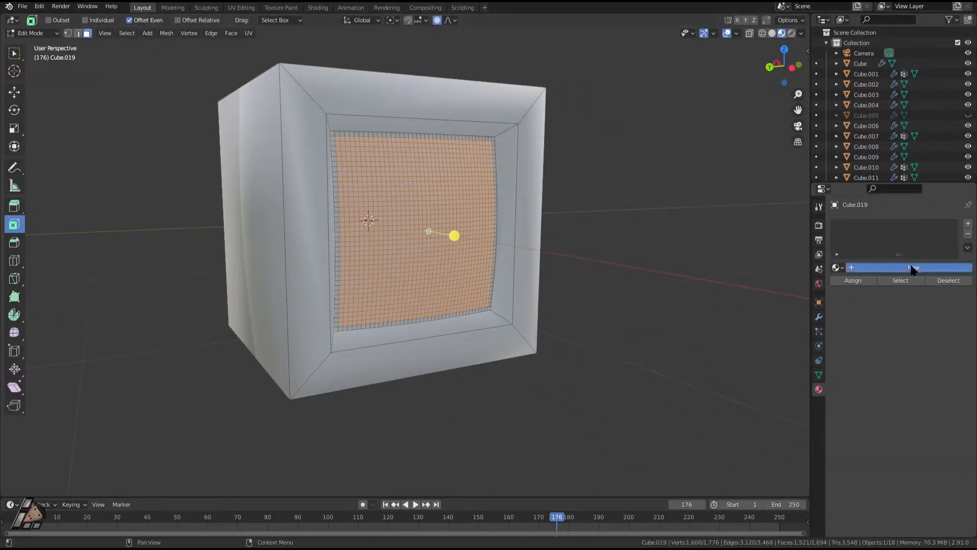
pyautogui.click(925, 389)
pyautogui.click(927, 388)
pyautogui.click(887, 254)
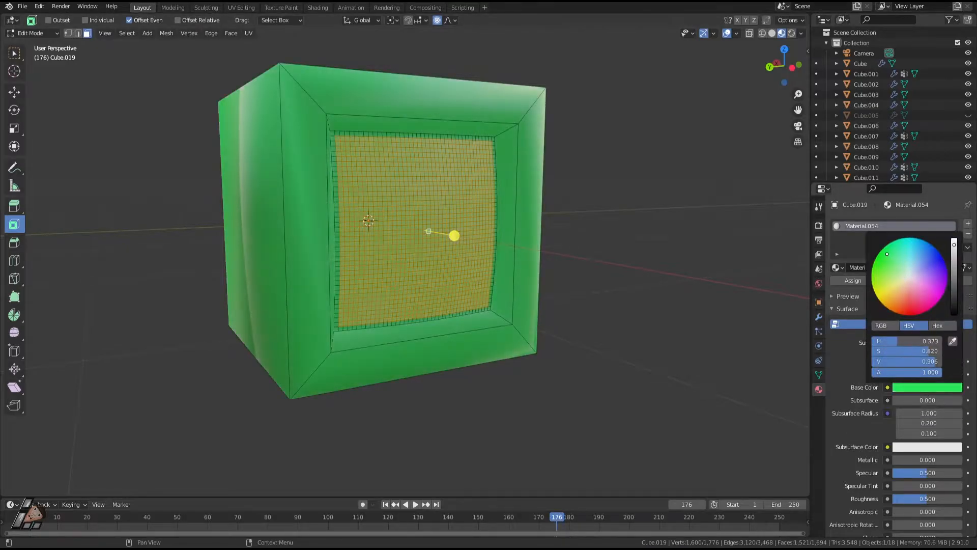
pyautogui.hotkey('ctrl', 'z')
pyautogui.hotkey('ctrl', 'z')
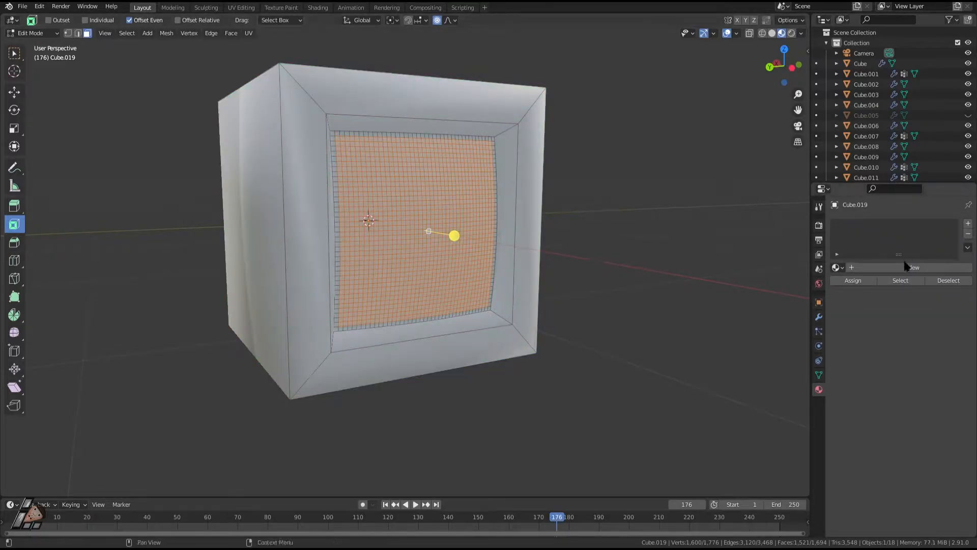
# Add two material slots to the cube, each with its own new material
pyautogui.click(968, 223)
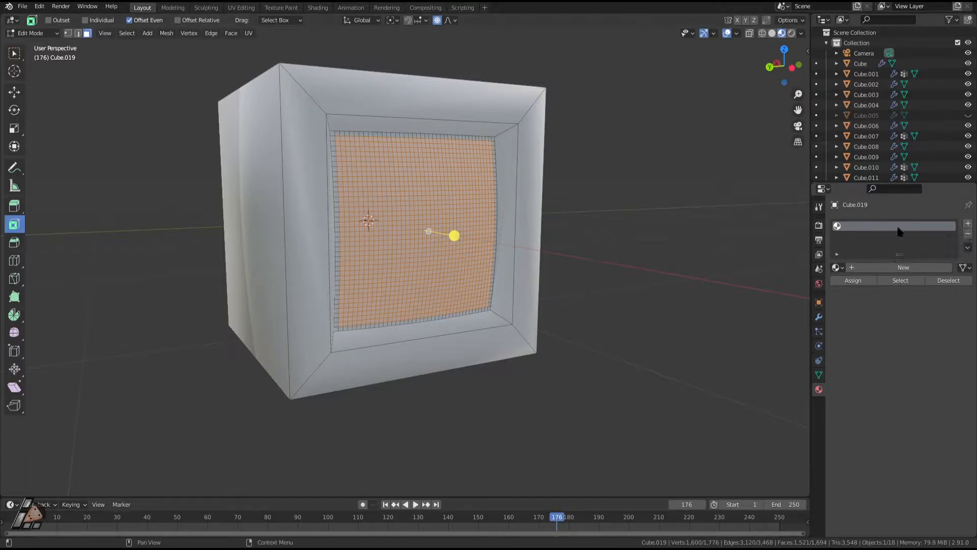
pyautogui.click(930, 266)
pyautogui.click(968, 224)
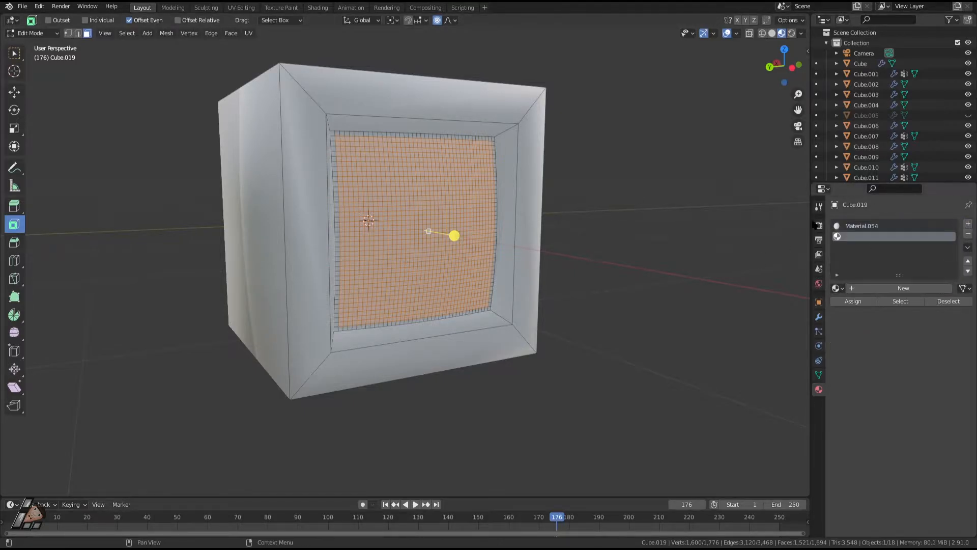
pyautogui.click(913, 290)
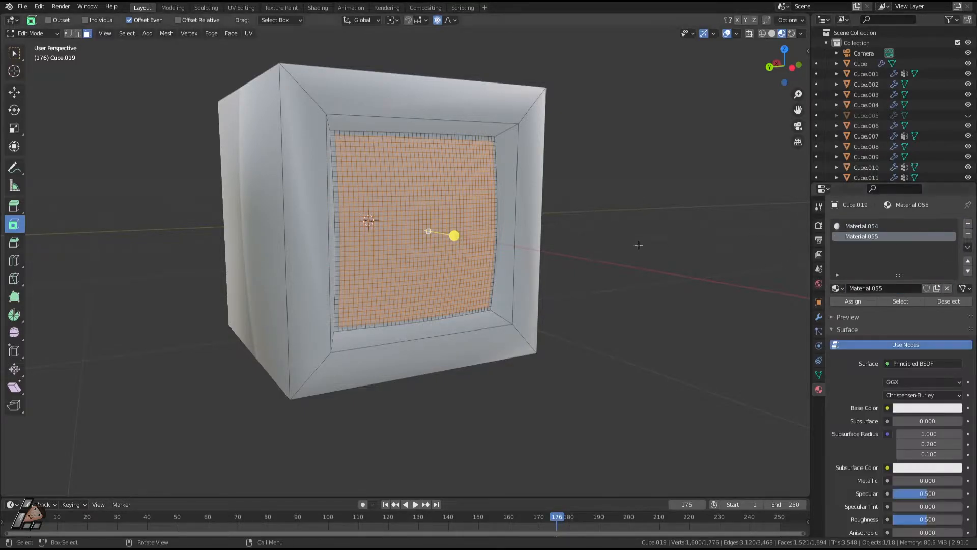
# Assign the second material to the selected screen faces with a dark green base colour (HSV 0.348, 1.000, 0.180) and roughness 0.029
pyautogui.click(930, 408)
pyautogui.click(878, 276)
pyautogui.moveTo(955, 267); pyautogui.dragTo(954, 321)
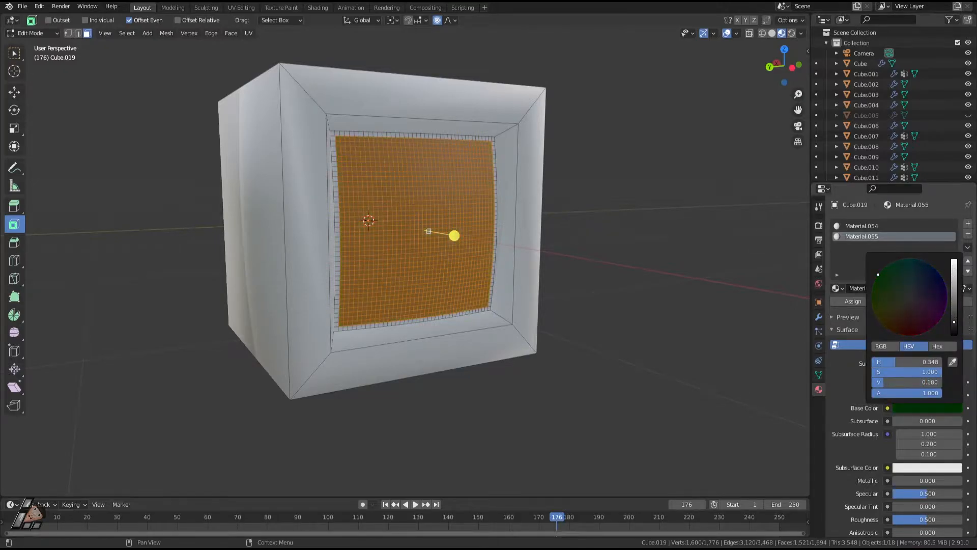
pyautogui.scroll(-3, 916, 480)
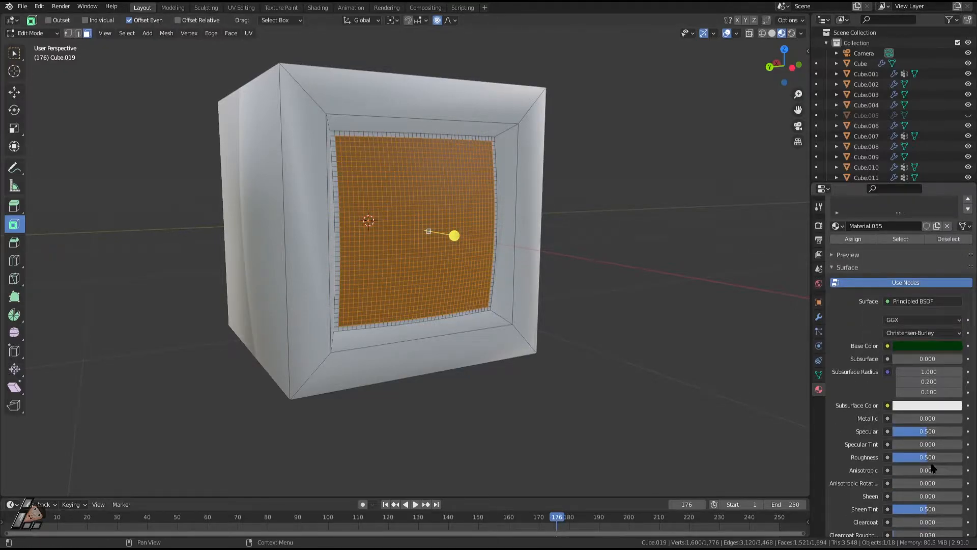
pyautogui.moveTo(927, 457); pyautogui.dragTo(895, 457)
pyautogui.press('Tab')
pyautogui.moveTo(530, 285); pyautogui.dragTo(407, 212, button='middle')
# Hide the green screen faces and select the remaining ring of small grid faces along all four sides of the opening
pyautogui.press('Tab')
pyautogui.press('h')
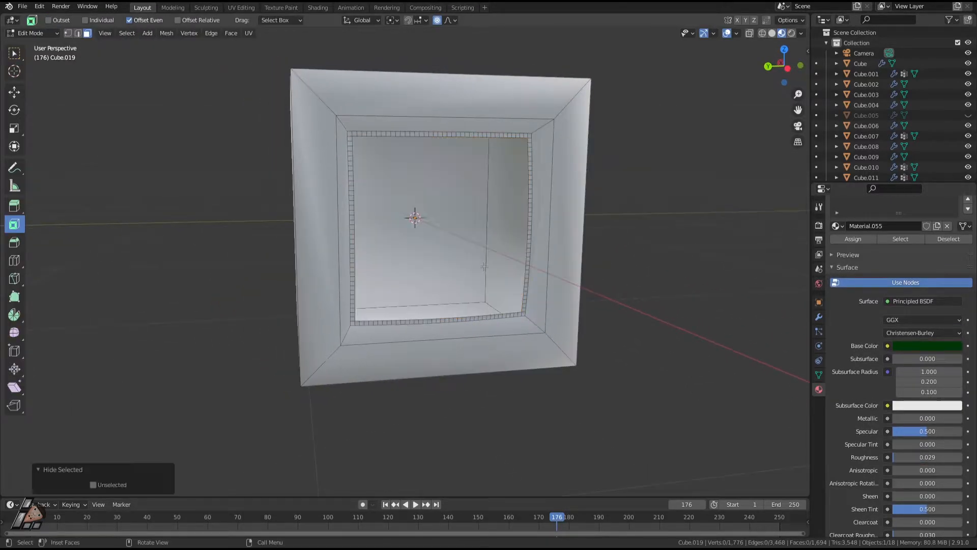
pyautogui.scroll(3, 418, 218)
pyautogui.keyDown('alt'); pyautogui.click(313, 218); pyautogui.keyUp('alt')
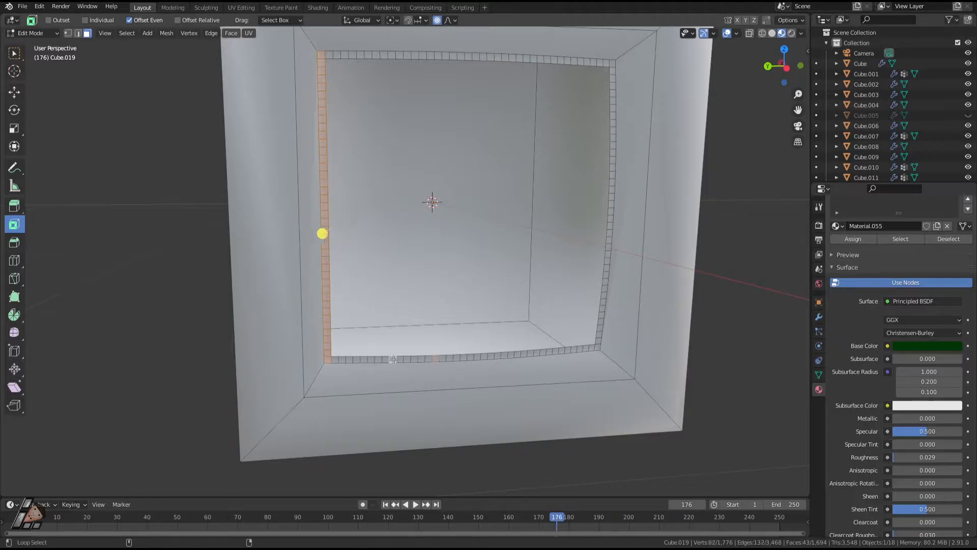
pyautogui.keyDown('alt'); pyautogui.click(469, 356); pyautogui.keyUp('alt')
pyautogui.click(601, 304)
pyautogui.keyDown('alt'); pyautogui.keyDown('shift'); pyautogui.click(361, 360); pyautogui.keyUp('shift'); pyautogui.keyUp('alt')
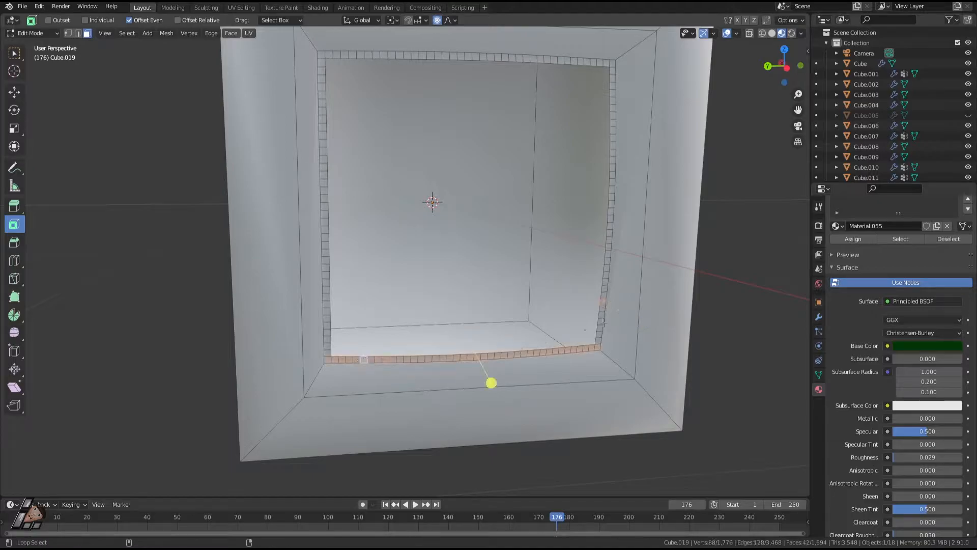
pyautogui.keyDown('alt'); pyautogui.keyDown('shift'); pyautogui.click(609, 229); pyautogui.keyUp('shift'); pyautogui.keyUp('alt')
pyautogui.keyDown('alt'); pyautogui.keyDown('shift'); pyautogui.click(466, 55); pyautogui.keyUp('shift'); pyautogui.keyUp('alt')
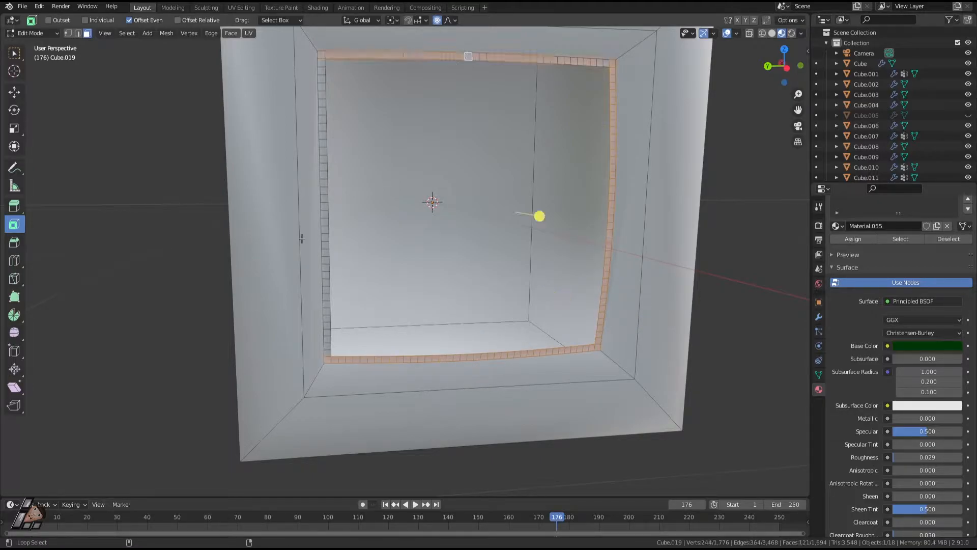
pyautogui.keyDown('alt'); pyautogui.keyDown('shift'); pyautogui.click(324, 168); pyautogui.keyUp('shift'); pyautogui.keyUp('alt')
pyautogui.scroll(-2, 324, 168)
pyautogui.scroll(3, 961, 218)
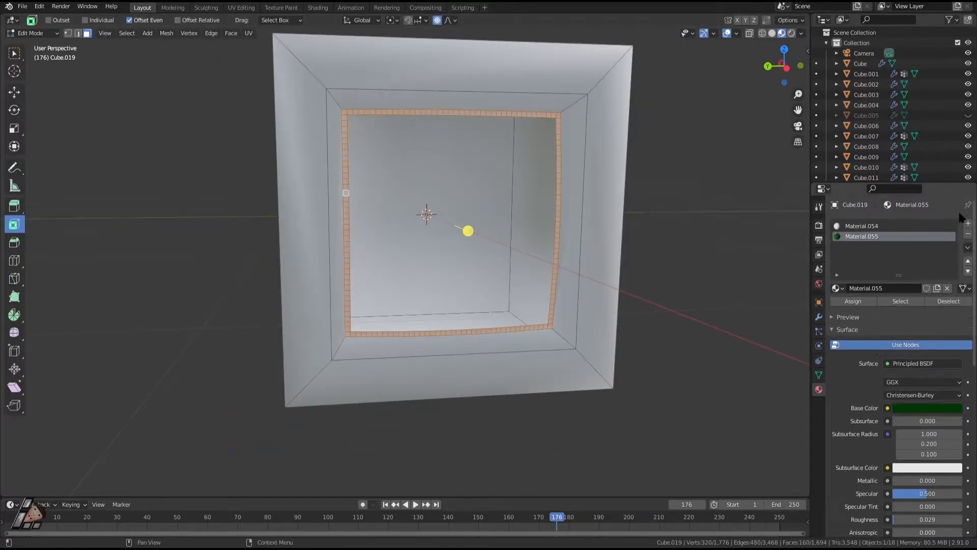
# Add a third material slot with a new material, giving it a near-black base colour and roughness 0.123
pyautogui.click(969, 225)
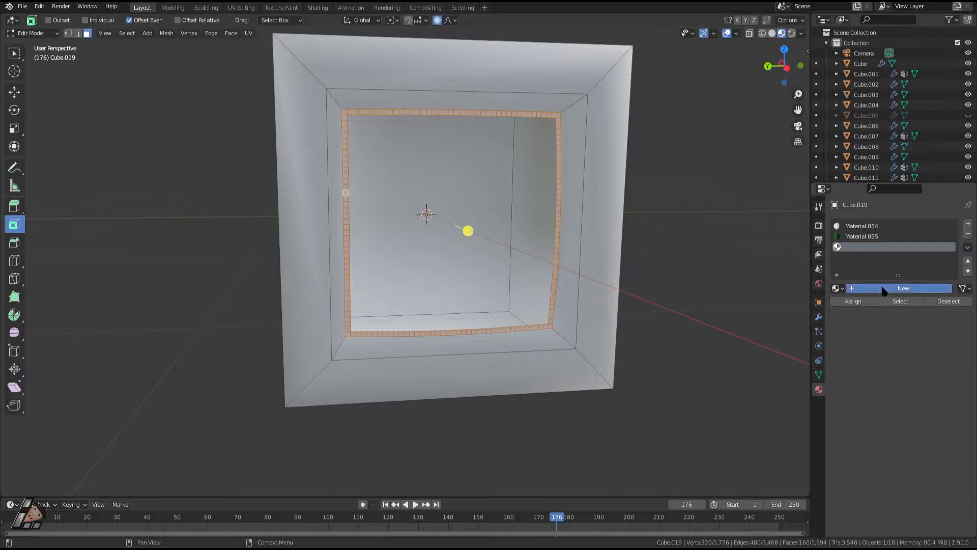
pyautogui.click(881, 284)
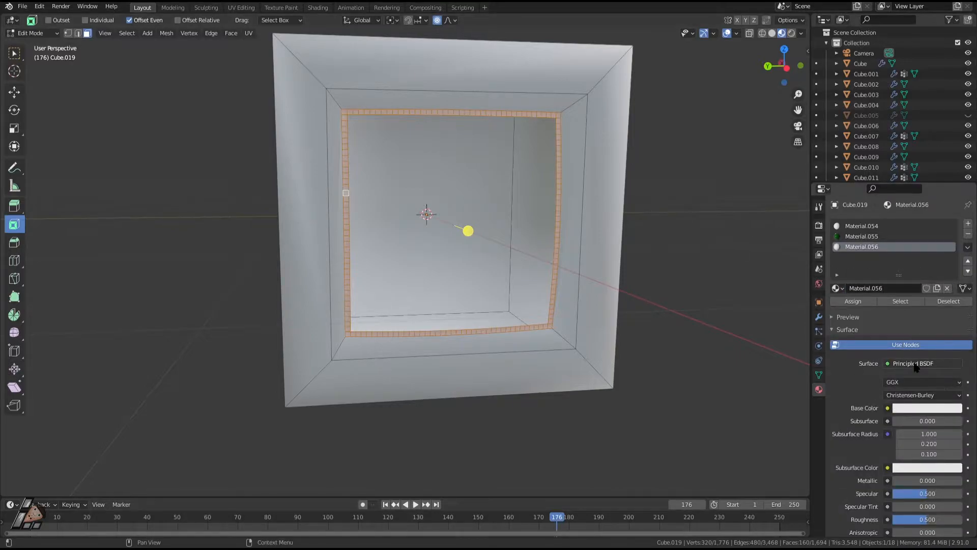
pyautogui.click(924, 409)
pyautogui.moveTo(954, 261); pyautogui.dragTo(954, 335)
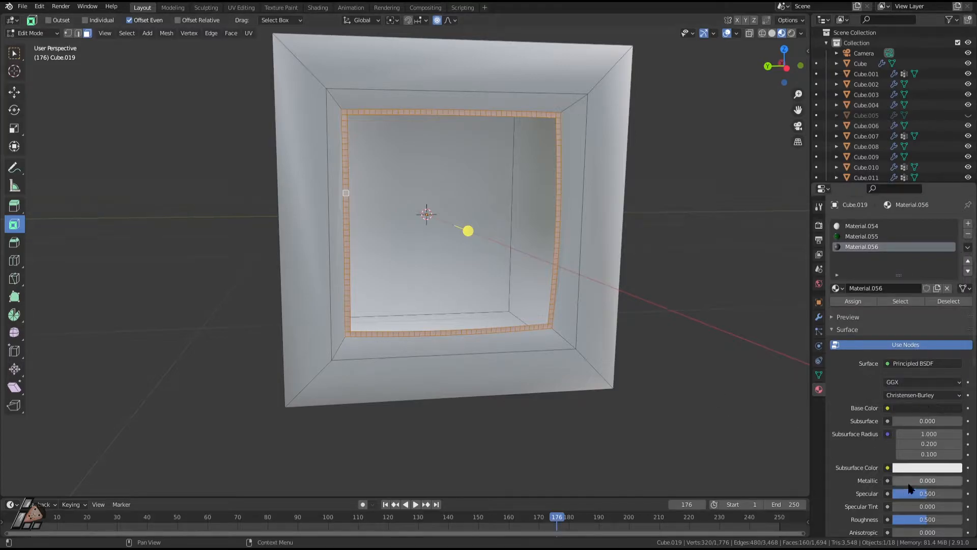
pyautogui.scroll(-2, 924, 488)
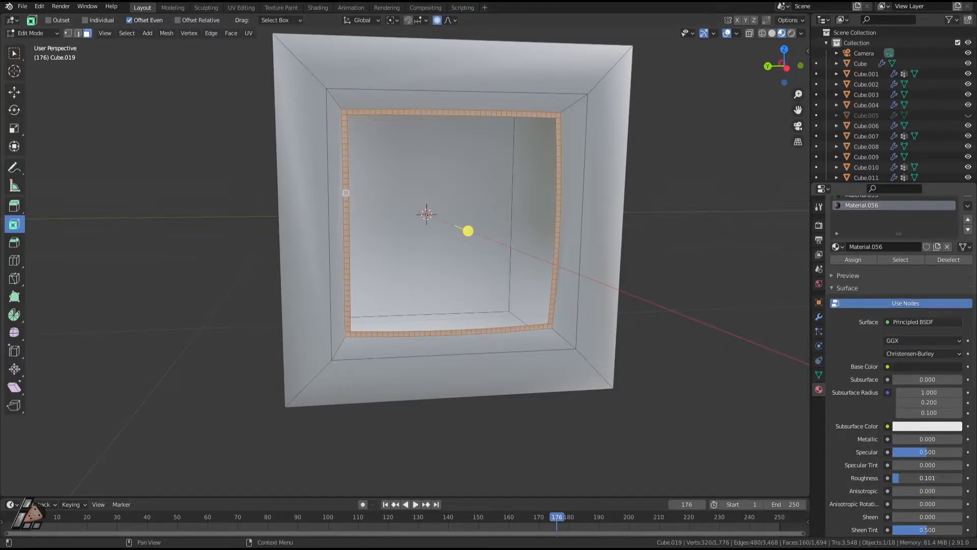
# Assign the near-black material to the selected ring of faces around the screen and return to object mode
pyautogui.press('Tab')
pyautogui.press('Tab')
pyautogui.click(851, 260)
pyautogui.press('Tab')
pyautogui.moveTo(660, 342); pyautogui.dragTo(526, 361, button='middle')
pyautogui.scroll(-3, 511, 361)
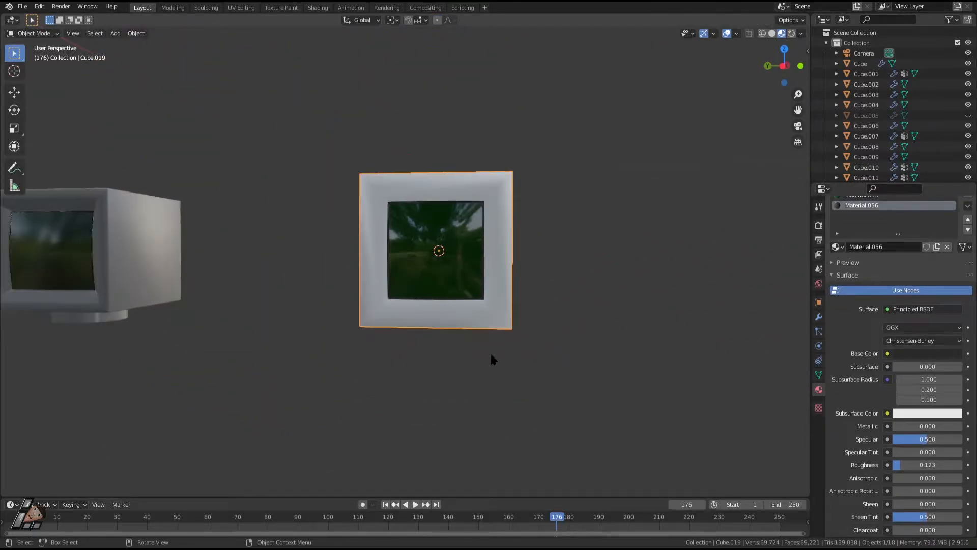
pyautogui.moveTo(434, 352)
pyautogui.mouseDown(button='middle')
pyautogui.moveTo(369, 329)
pyautogui.moveTo(452, 321)
pyautogui.moveTo(441, 418)
pyautogui.moveTo(438, 353)
pyautogui.mouseUp(button='middle')
pyautogui.press('s')
pyautogui.press('z')
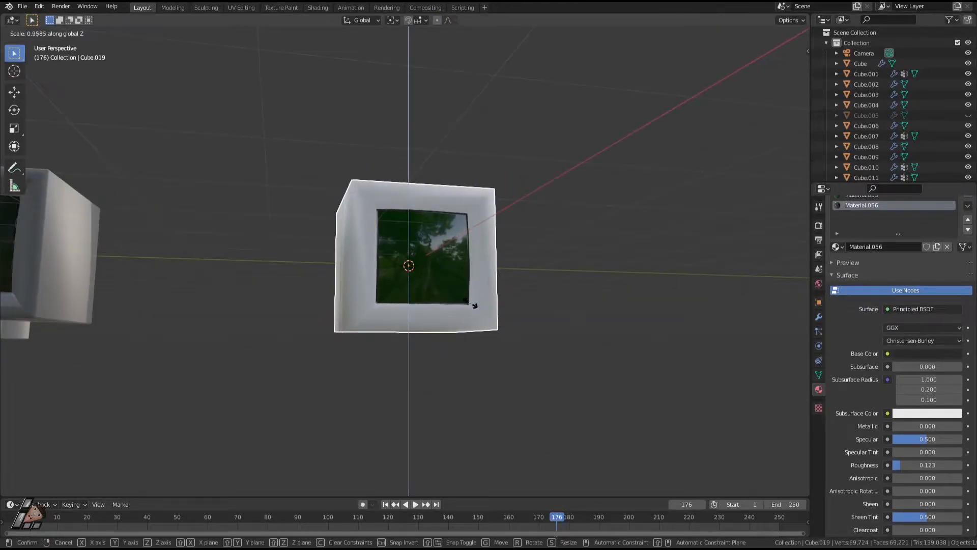
pyautogui.rightClick(472, 291)
pyautogui.press('s')
pyautogui.moveTo(472, 291); pyautogui.dragTo(839, 309, button='middle')
pyautogui.press('z')
pyautogui.rightClick(563, 311)
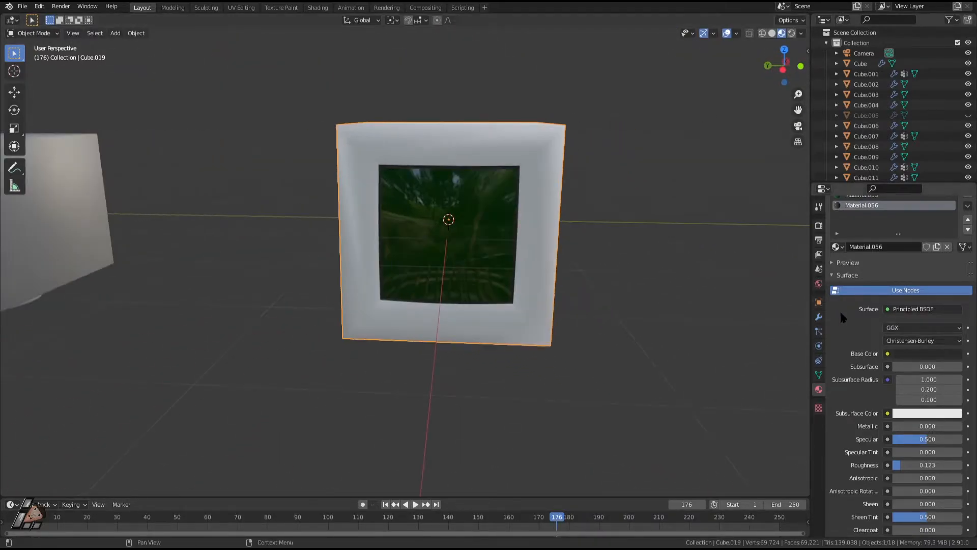
# Show the cube's Bevel modifier in the viewport again and check the bulging screen from the side
pyautogui.click(819, 317)
pyautogui.moveTo(636, 221); pyautogui.dragTo(543, 170, button='middle')
pyautogui.scroll(3, 525, 224)
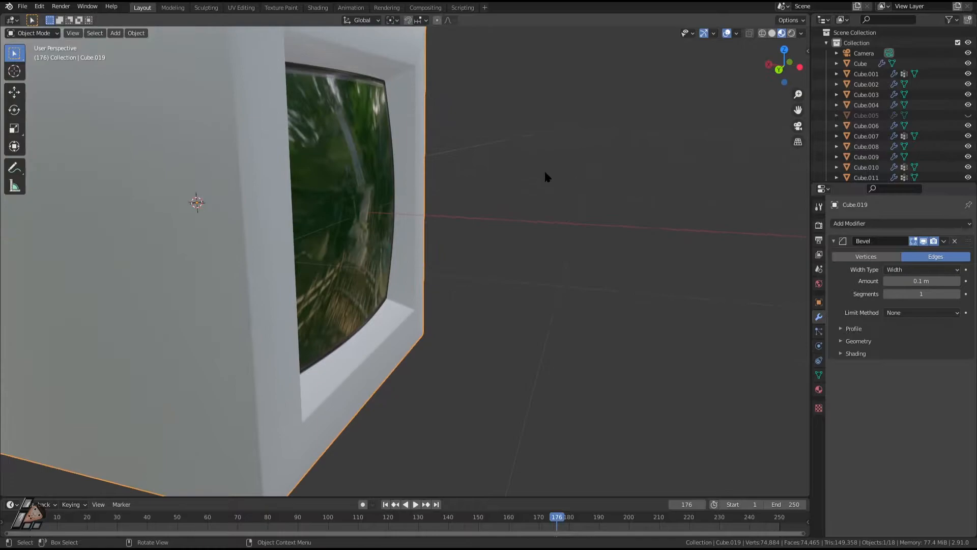
pyautogui.scroll(-6, 774, 275)
# Examine the neighbouring finished monitor's Bevel modifier settings and mesh for comparison, and reselect the new monitor cube
pyautogui.click(227, 334)
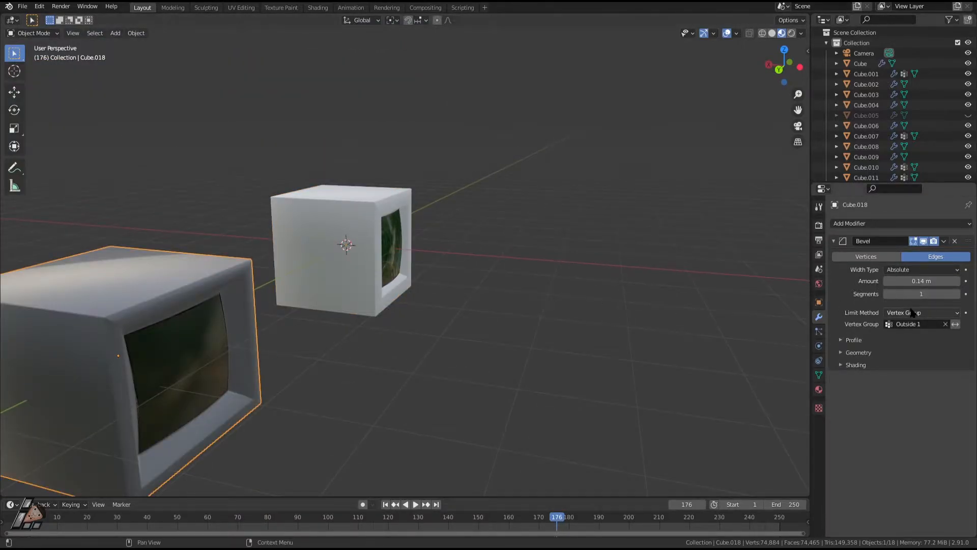
pyautogui.scroll(8, 567, 257)
pyautogui.press('Tab')
pyautogui.moveTo(496, 221); pyautogui.dragTo(435, 296, button='middle')
pyautogui.press('Tab')
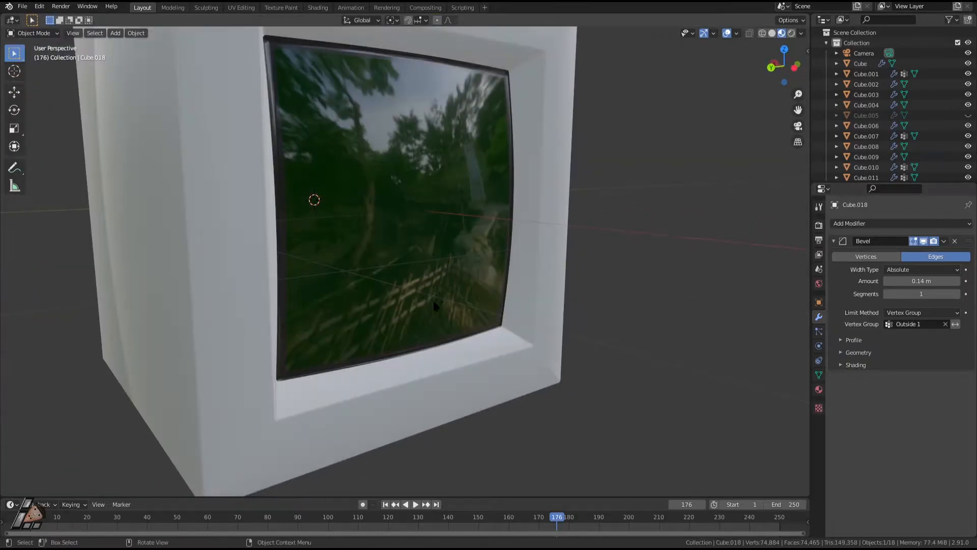
pyautogui.click(434, 296)
pyautogui.scroll(-2, 435, 297)
pyautogui.moveTo(387, 247); pyautogui.dragTo(424, 246, button='middle')
pyautogui.press('Tab')
pyautogui.press('Tab')
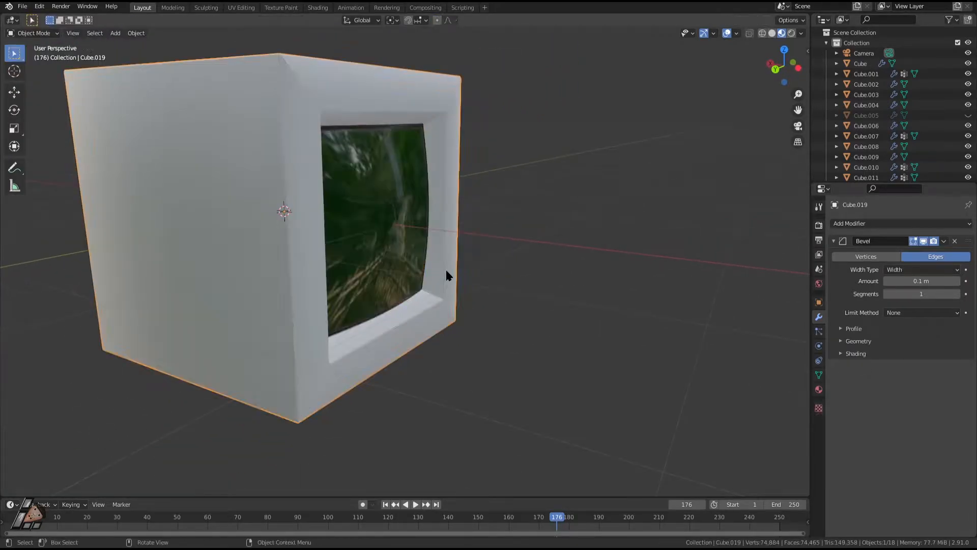
# Unhide the hidden objects, move the object overlapping the large monitor aside, delete it and reselect the monitor cube
pyautogui.hotkey('alt', 'h')
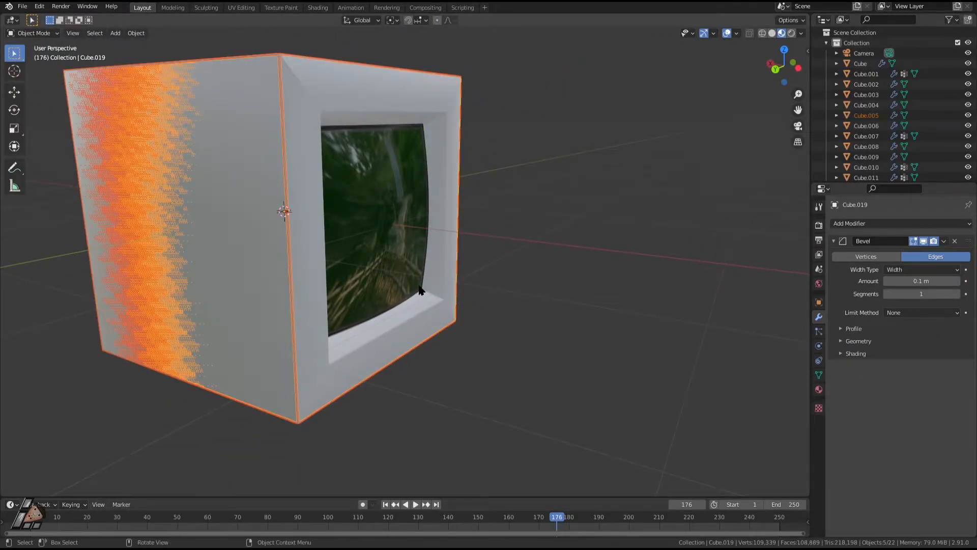
pyautogui.moveTo(420, 294); pyautogui.dragTo(376, 286, button='middle')
pyautogui.click(377, 286)
pyautogui.press('g')
pyautogui.click(619, 257)
pyautogui.press('x')
pyautogui.click(619, 259)
pyautogui.click(445, 239)
pyautogui.scroll(3, 445, 237)
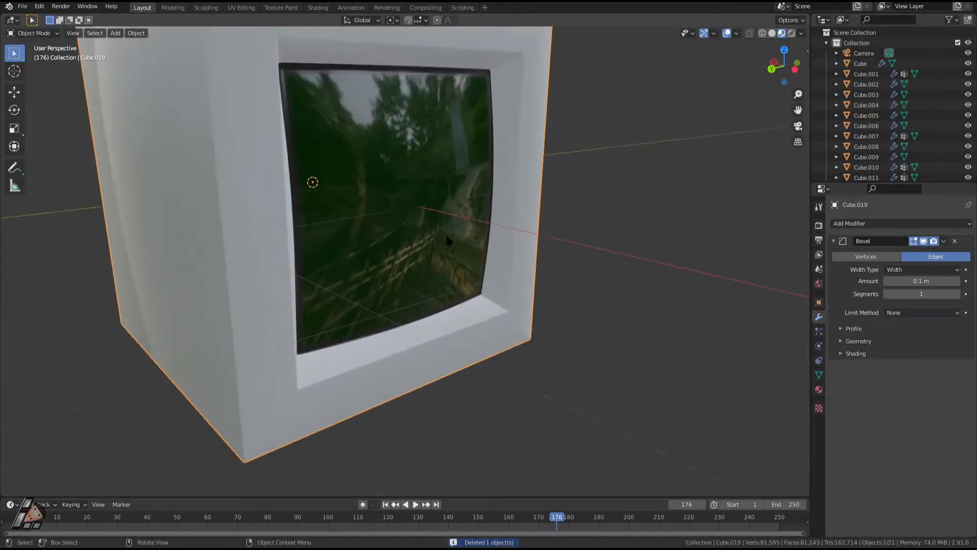
pyautogui.moveTo(683, 264); pyautogui.dragTo(779, 246, button='middle')
pyautogui.moveTo(661, 262); pyautogui.dragTo(763, 270, button='middle')
pyautogui.moveTo(921, 281); pyautogui.dragTo(952, 281)
pyautogui.press('Escape')
pyautogui.moveTo(739, 307); pyautogui.dragTo(440, 289, button='middle')
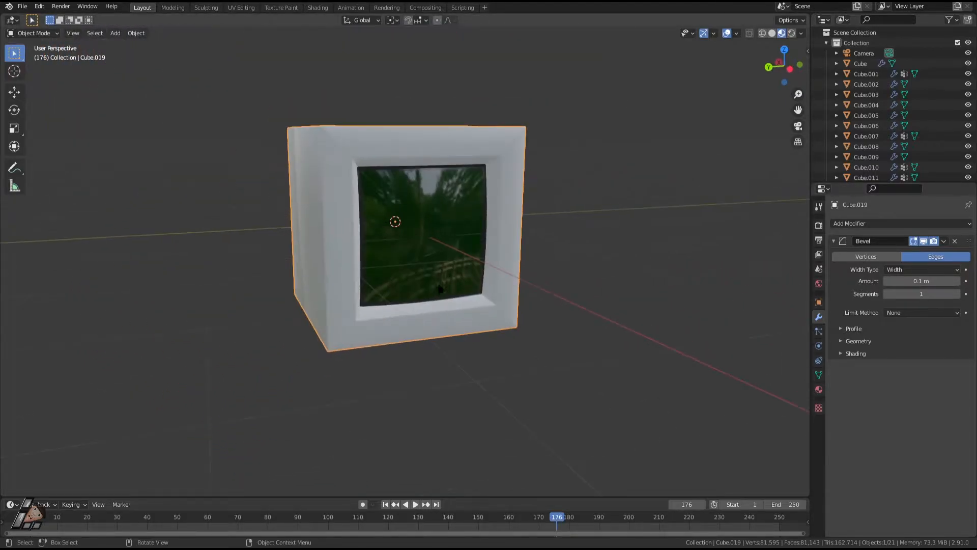
# Set the monitor cube's Bevel modifier to Absolute width type with an amount of 0.24 m and 2 segments
pyautogui.click(905, 270)
pyautogui.click(898, 327)
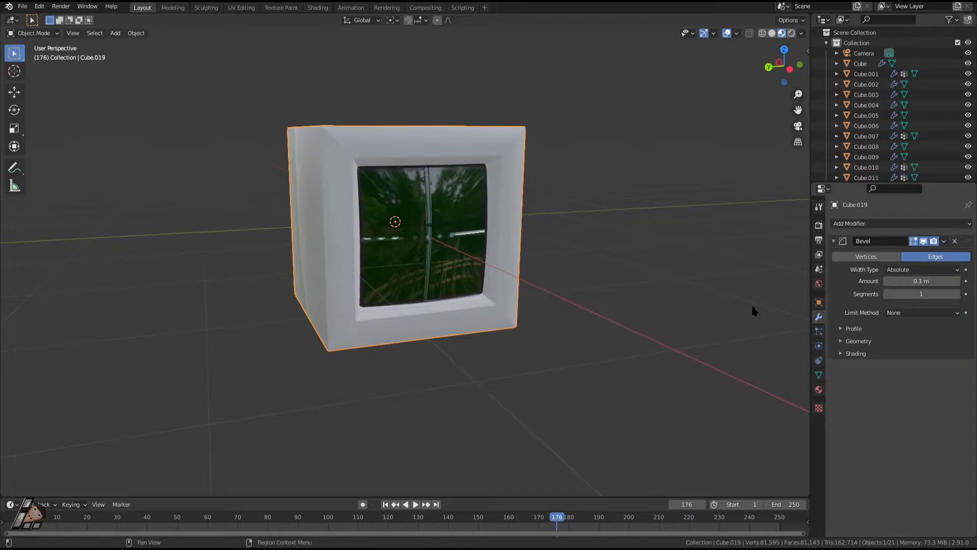
pyautogui.scroll(6, 620, 272)
pyautogui.moveTo(921, 281)
pyautogui.mouseDown()
pyautogui.moveTo(941, 281)
pyautogui.moveTo(927, 281)
pyautogui.mouseUp()
pyautogui.press('Tab')
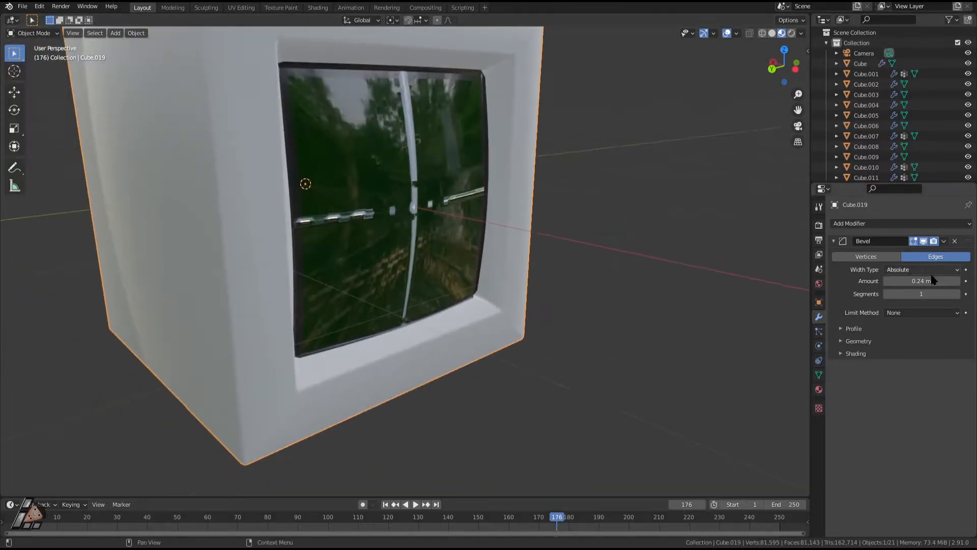
pyautogui.click(956, 294)
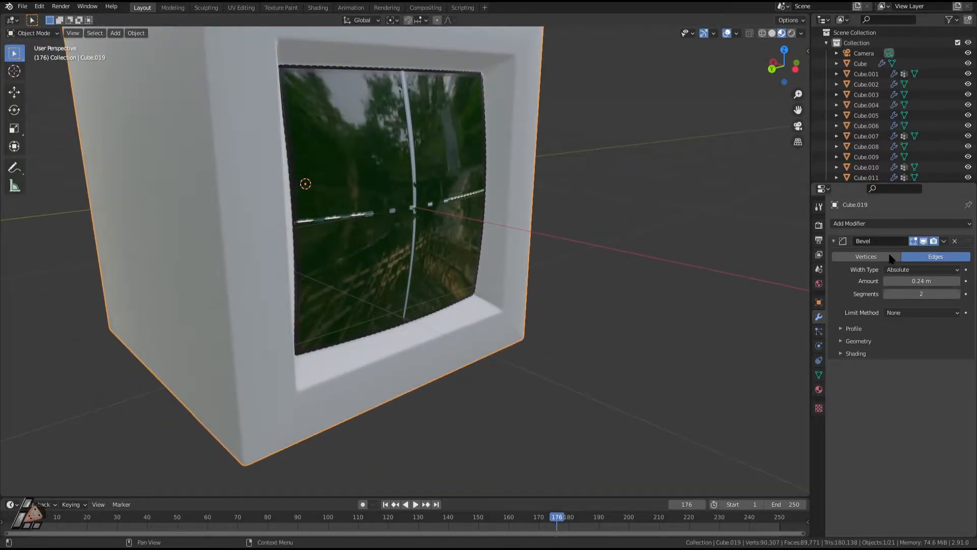
# Try the Percent width type on the Bevel modifier and inspect the screen and casing edges from several angles
pyautogui.click(898, 269)
pyautogui.click(902, 317)
pyautogui.moveTo(600, 261); pyautogui.dragTo(249, 125, button='middle')
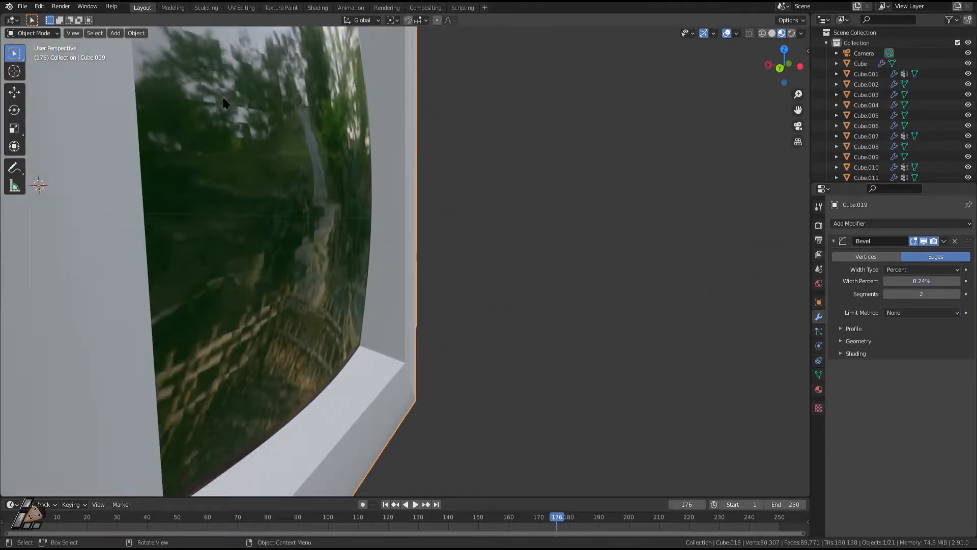
pyautogui.scroll(-4, 222, 86)
pyautogui.moveTo(389, 215); pyautogui.dragTo(321, 214, button='middle')
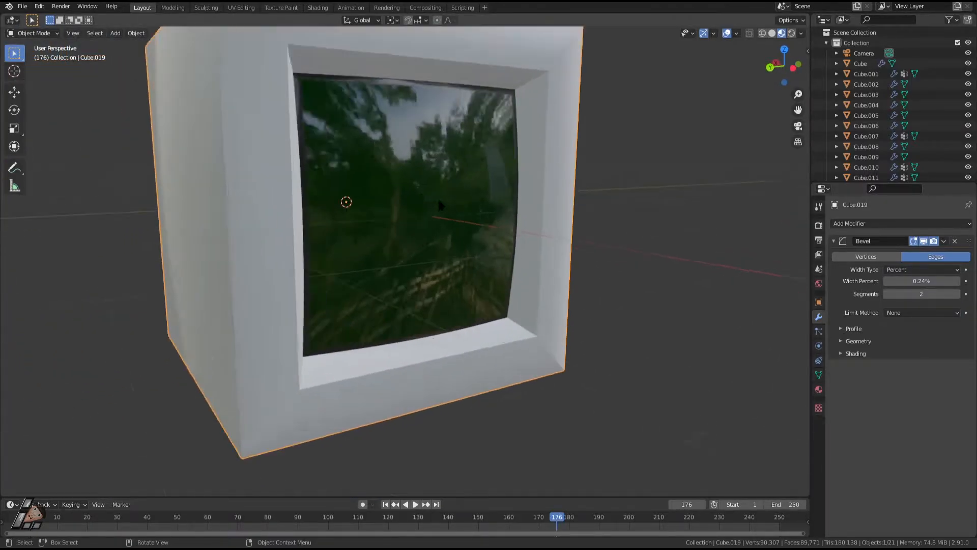
pyautogui.scroll(1, 441, 201)
pyautogui.moveTo(422, 194); pyautogui.dragTo(626, 270, button='middle')
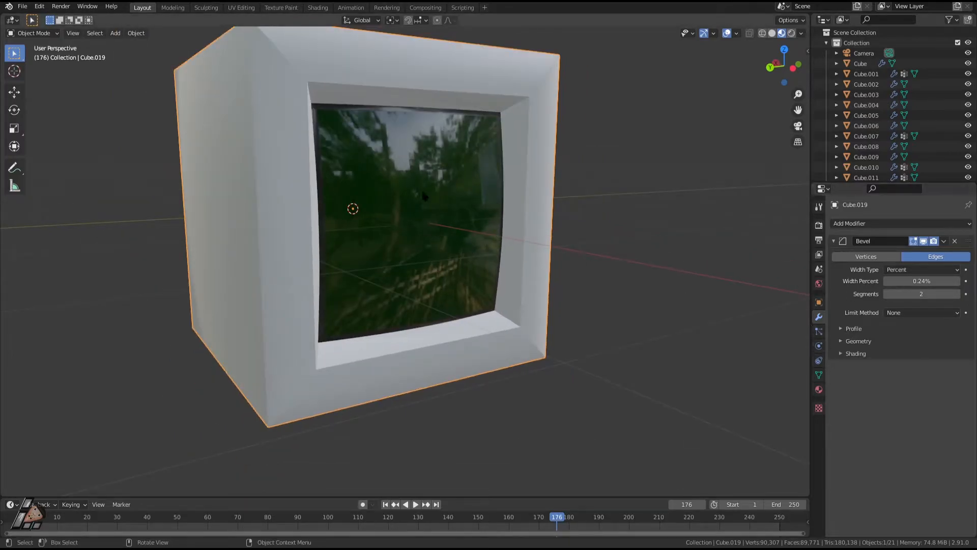
pyautogui.moveTo(268, 195); pyautogui.dragTo(476, 183, button='middle')
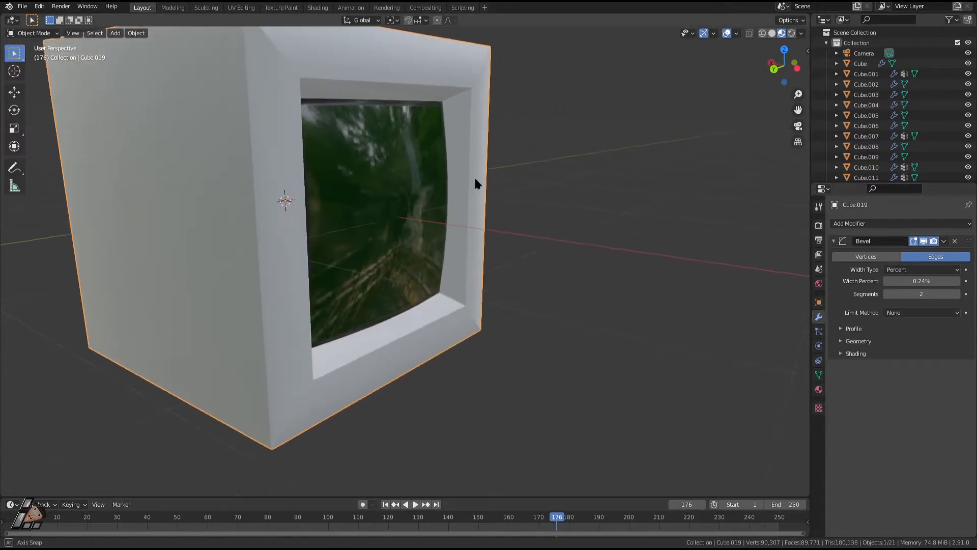
# Try the Absolute and Width bevel width types on the monitor cube and compare their effect around the screen
pyautogui.click(904, 269)
pyautogui.click(898, 327)
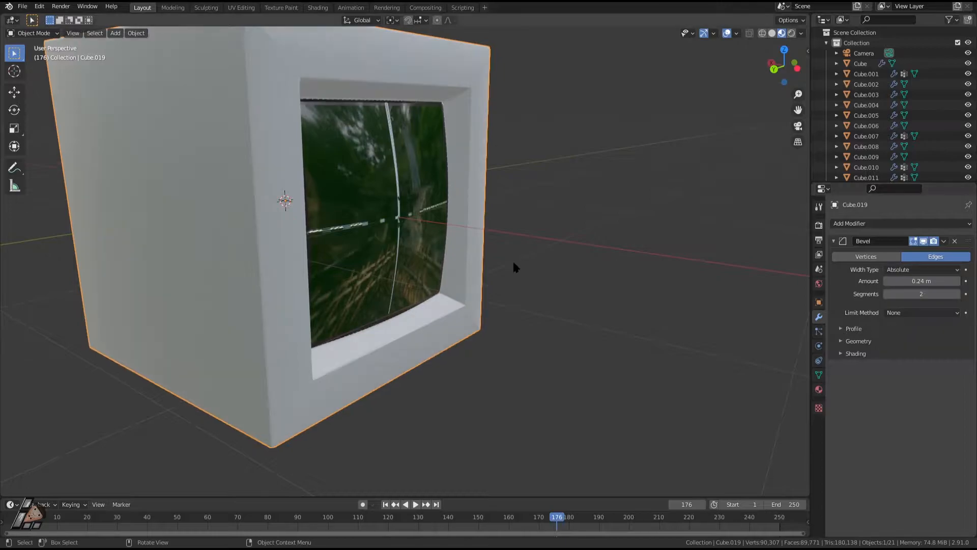
pyautogui.moveTo(514, 266); pyautogui.dragTo(407, 267, button='middle')
pyautogui.click(893, 270)
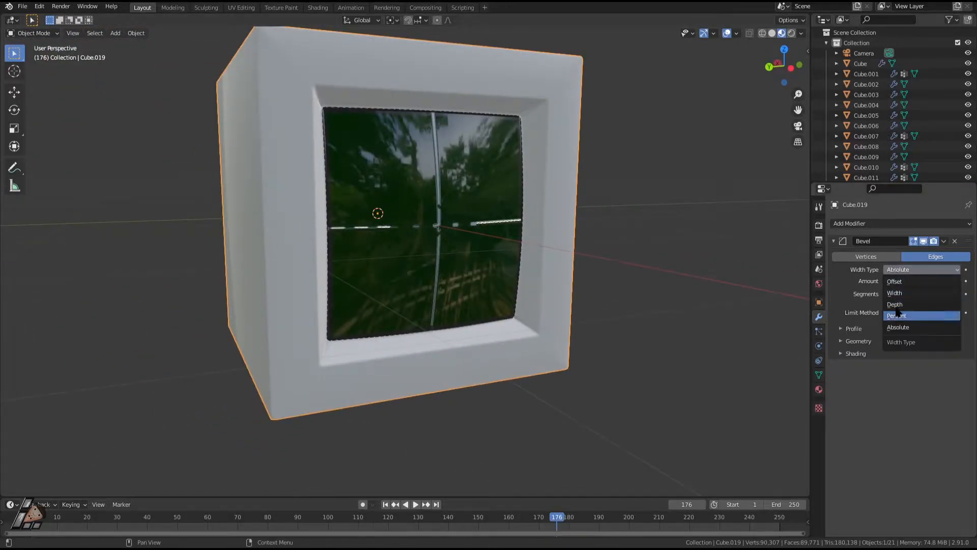
pyautogui.click(895, 292)
pyautogui.moveTo(636, 244); pyautogui.dragTo(458, 219, button='middle')
pyautogui.click(907, 270)
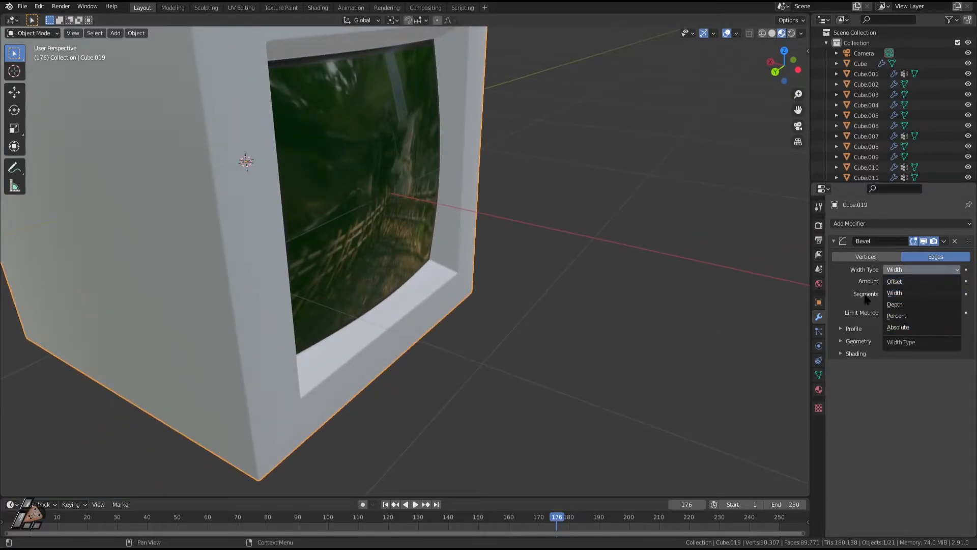
pyautogui.click(895, 293)
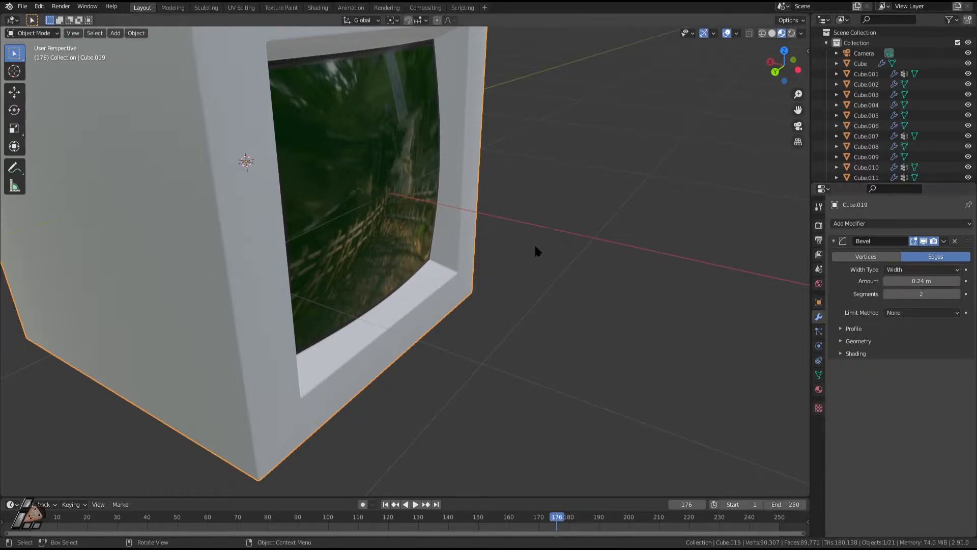
pyautogui.moveTo(511, 199); pyautogui.dragTo(549, 207, button='middle')
pyautogui.moveTo(614, 261); pyautogui.dragTo(682, 264, button='middle')
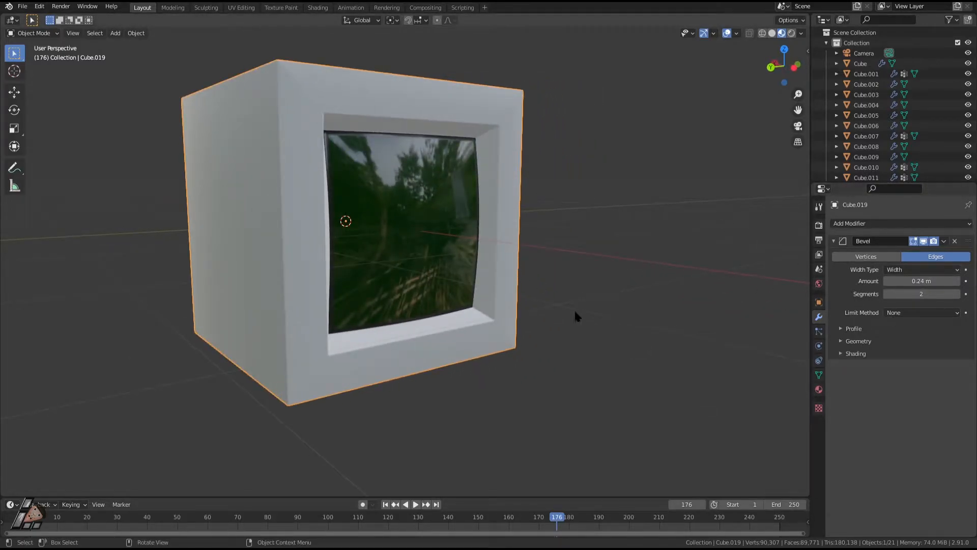
pyautogui.moveTo(383, 262); pyautogui.dragTo(417, 271, button='middle')
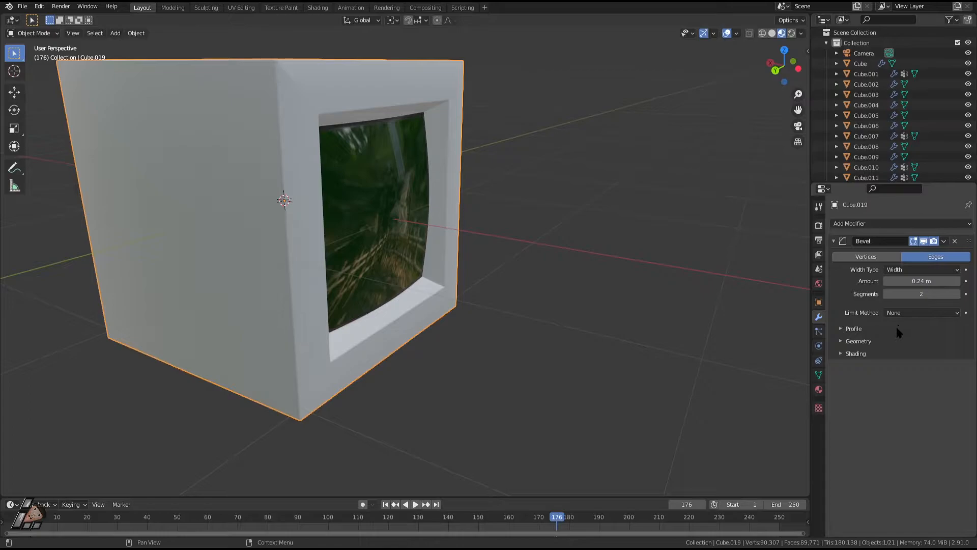
# Set the Bevel modifier's width type to Percent with a width of 2.85% and inspect the rounded casing
pyautogui.click(896, 270)
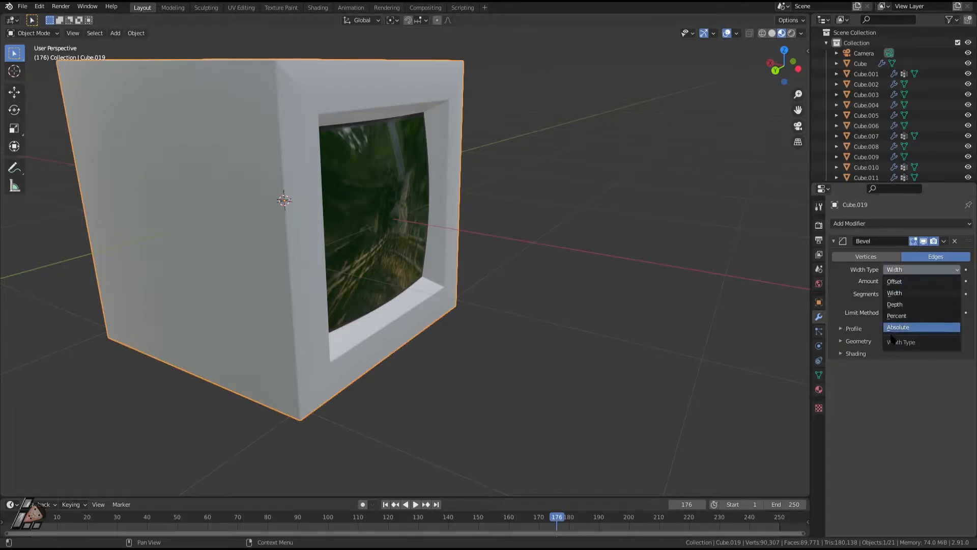
pyautogui.click(897, 315)
pyautogui.scroll(4, 467, 234)
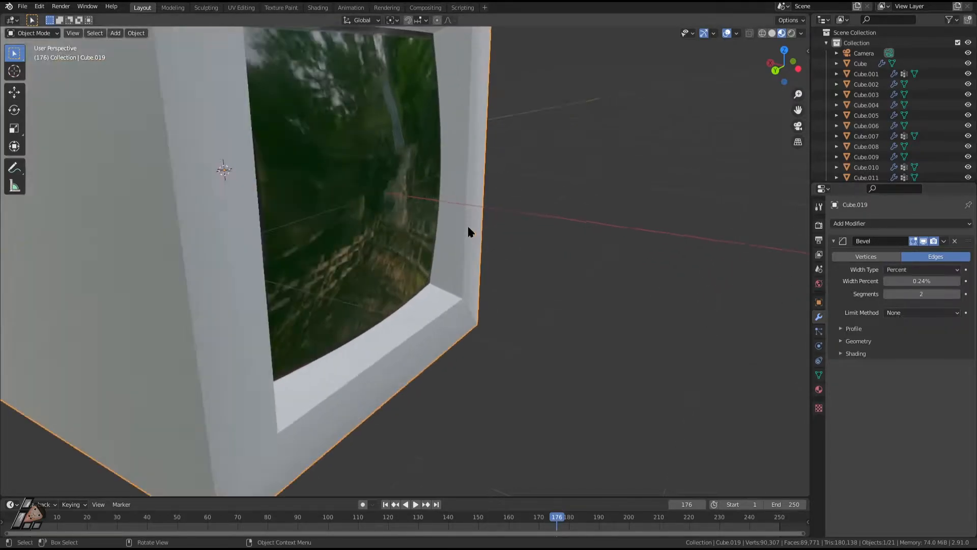
pyautogui.scroll(-2, 630, 245)
pyautogui.moveTo(630, 249); pyautogui.dragTo(324, 185, button='middle')
pyautogui.scroll(-3, 288, 149)
pyautogui.moveTo(918, 281)
pyautogui.mouseDown()
pyautogui.moveTo(932, 282)
pyautogui.moveTo(920, 282)
pyautogui.mouseUp()
pyautogui.scroll(3, 445, 171)
pyautogui.keyDown('shift'); pyautogui.moveTo(442, 178); pyautogui.dragTo(487, 301, button='middle'); pyautogui.keyUp('shift')
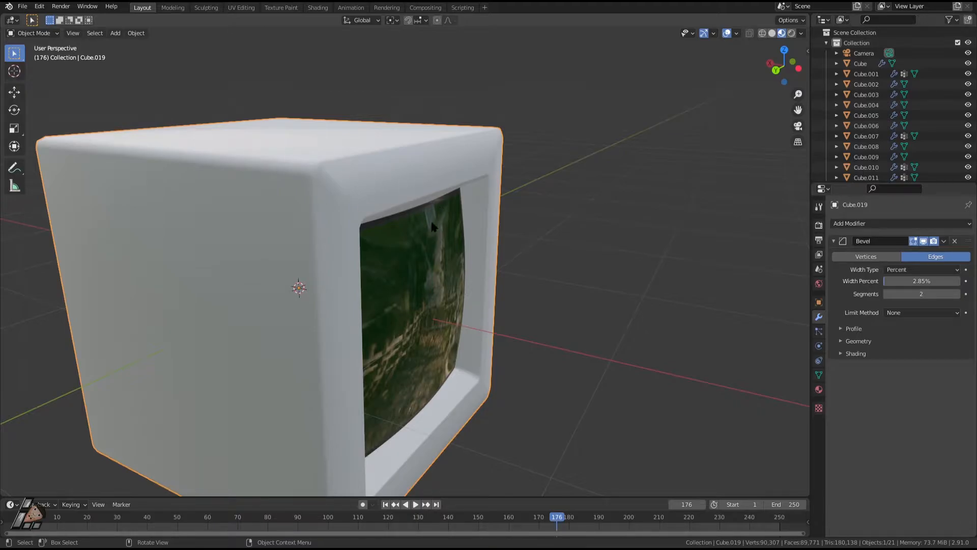
pyautogui.scroll(7, 440, 209)
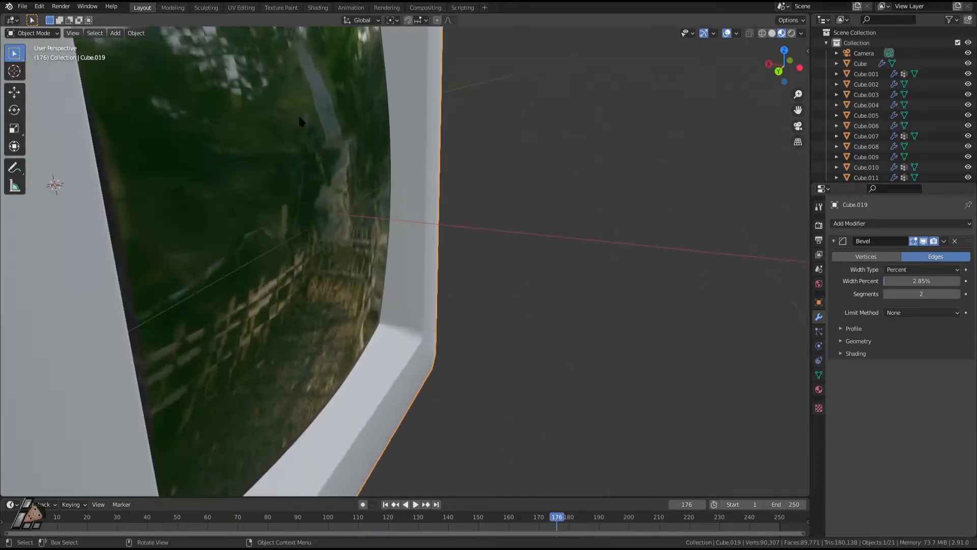
pyautogui.moveTo(252, 124); pyautogui.dragTo(407, 189, button='middle')
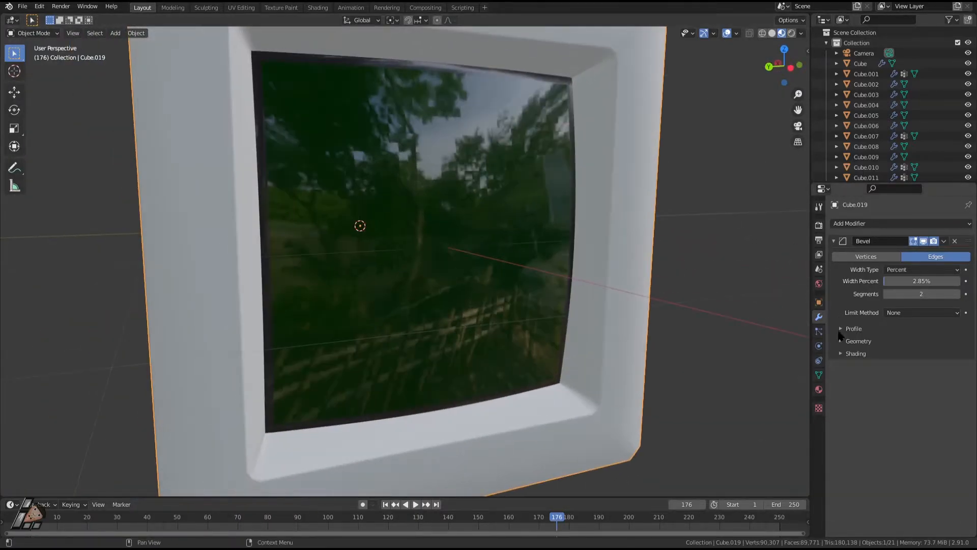
# Reveal the hidden screen faces of the monitor cube in edit mode and return to object mode
pyautogui.scroll(-5, 593, 285)
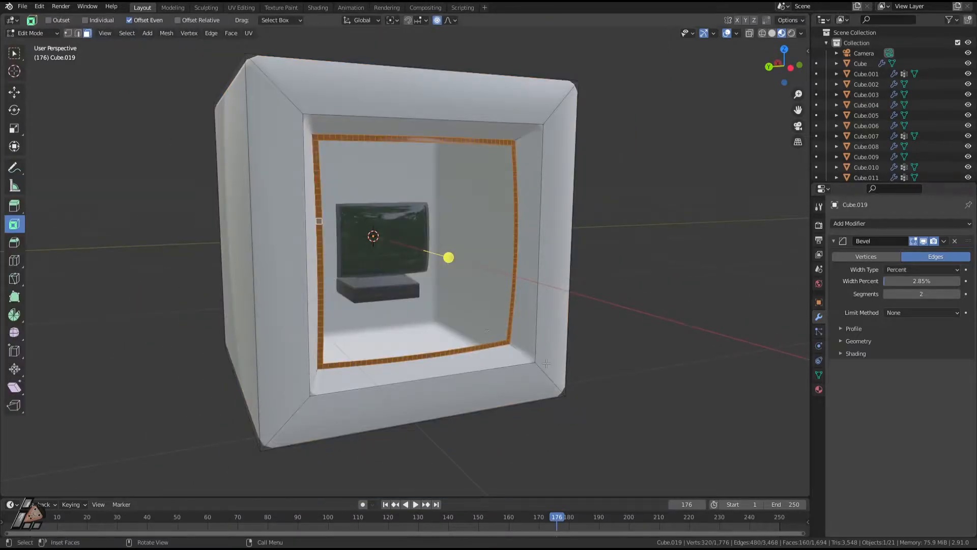
pyautogui.hotkey('alt', 'h')
pyautogui.press('Tab')
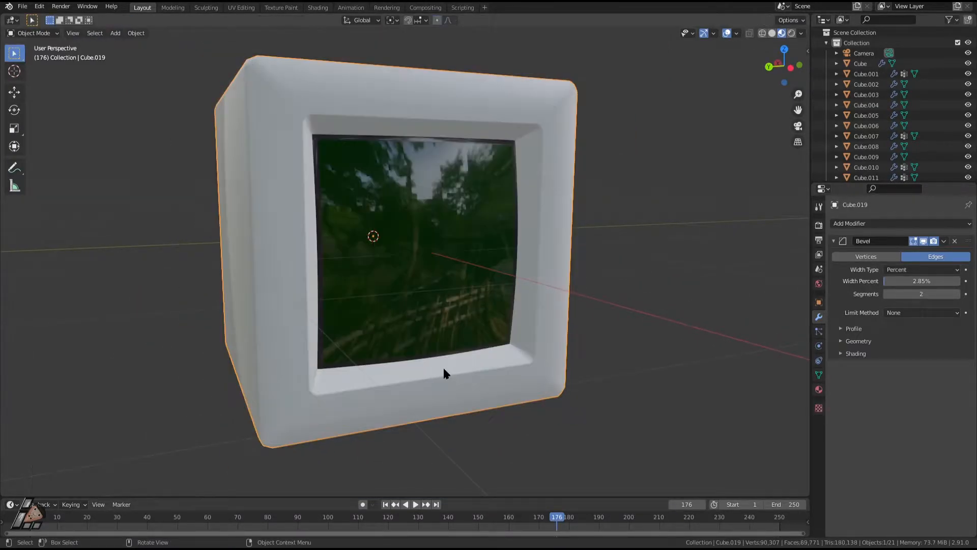
# Move the large cube aside, select the small monitor and its base, and move them about 5.02 m along X and away along Y
pyautogui.press('KP_Divide')
pyautogui.click(397, 283)
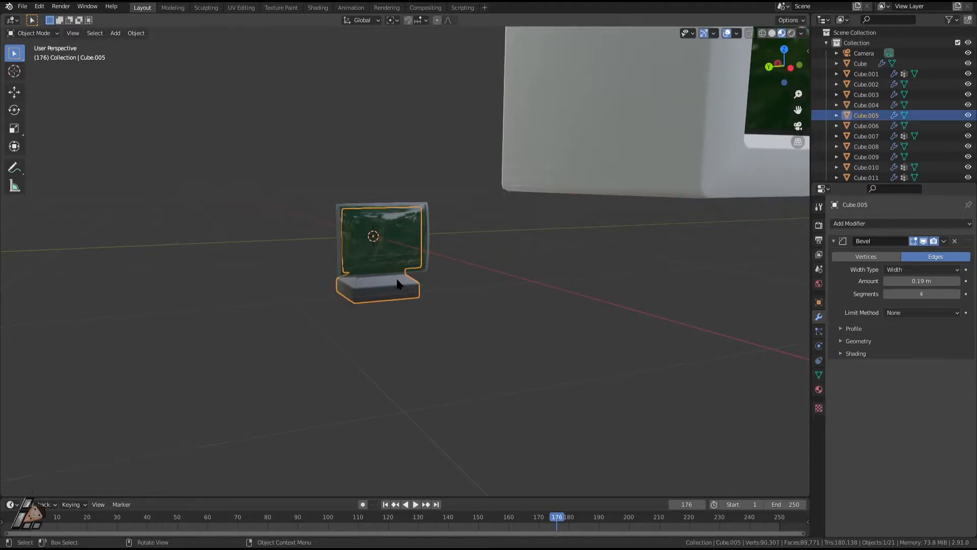
pyautogui.keyDown('shift'); pyautogui.click(420, 256); pyautogui.keyUp('shift')
pyautogui.scroll(-1, 420, 256)
pyautogui.press('g')
pyautogui.press('x')
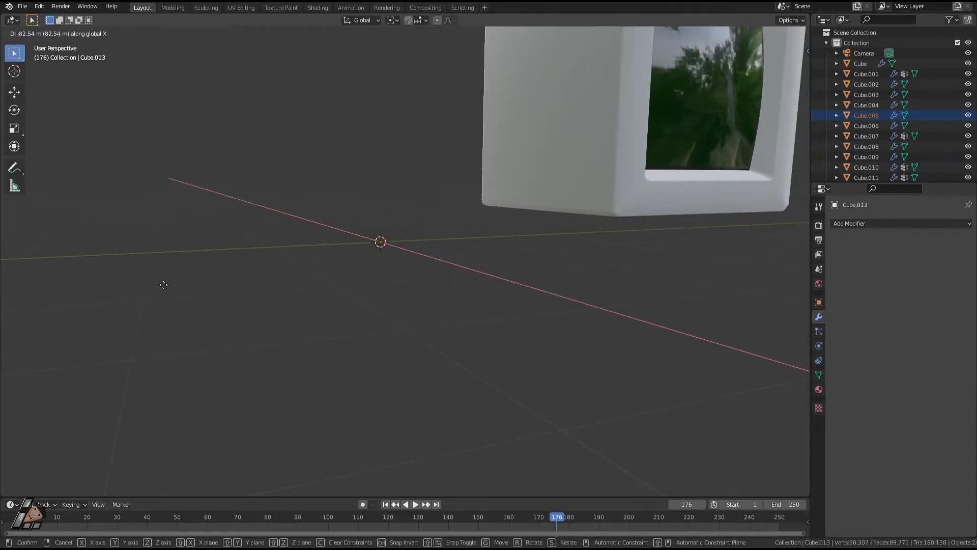
pyautogui.click(326, 306)
pyautogui.press('g')
pyautogui.press('y')
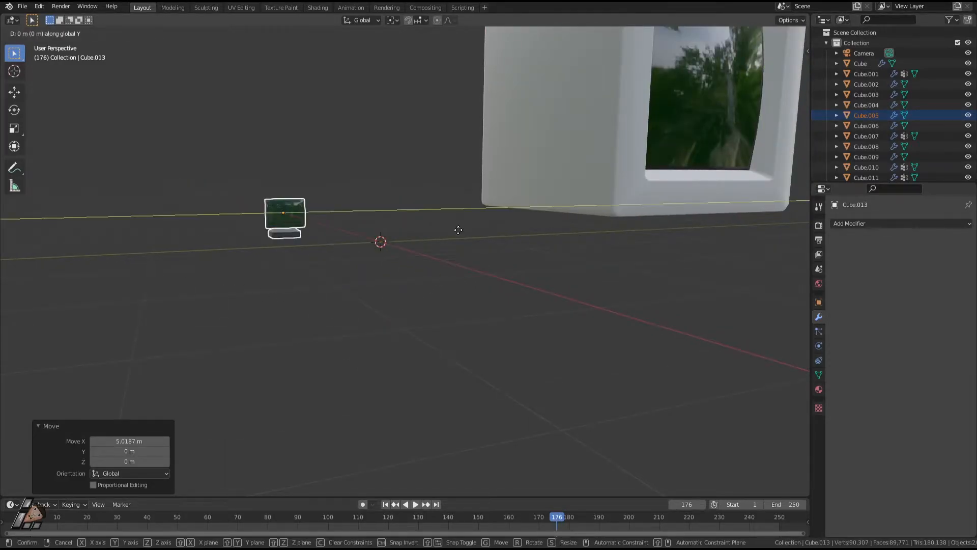
pyautogui.click(713, 264)
# Select the large monitor cube and clear its location so it sits at the world origin
pyautogui.click(617, 154)
pyautogui.hotkey('alt', 'g')
pyautogui.scroll(3, 461, 311)
pyautogui.scroll(-2, 461, 312)
pyautogui.scroll(1, 461, 312)
pyautogui.press('Tab')
pyautogui.press('Tab')
pyautogui.moveTo(463, 313); pyautogui.dragTo(562, 309, button='middle')
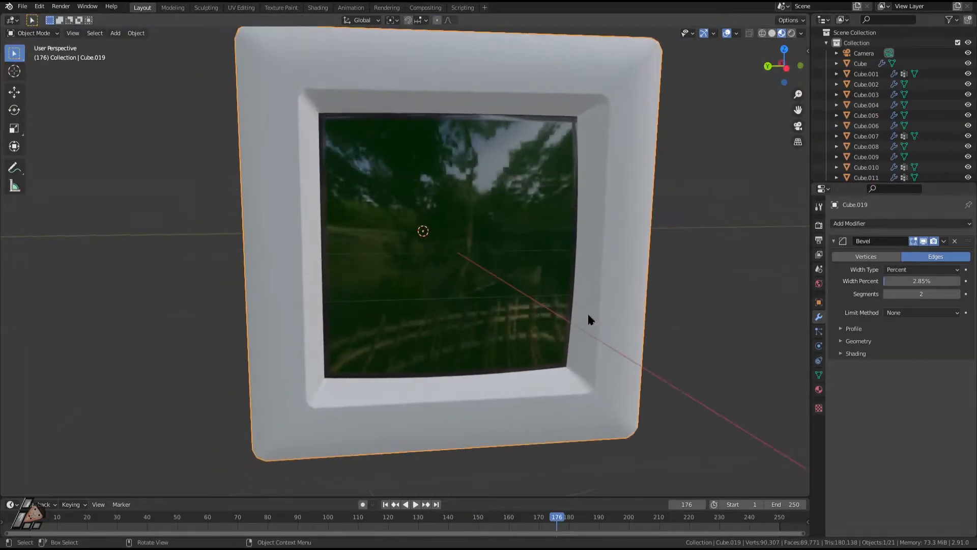
# Enter edit mode on the monitor cube and look through its green screen and near-black border material slots
pyautogui.press('Tab')
pyautogui.scroll(-3, 618, 262)
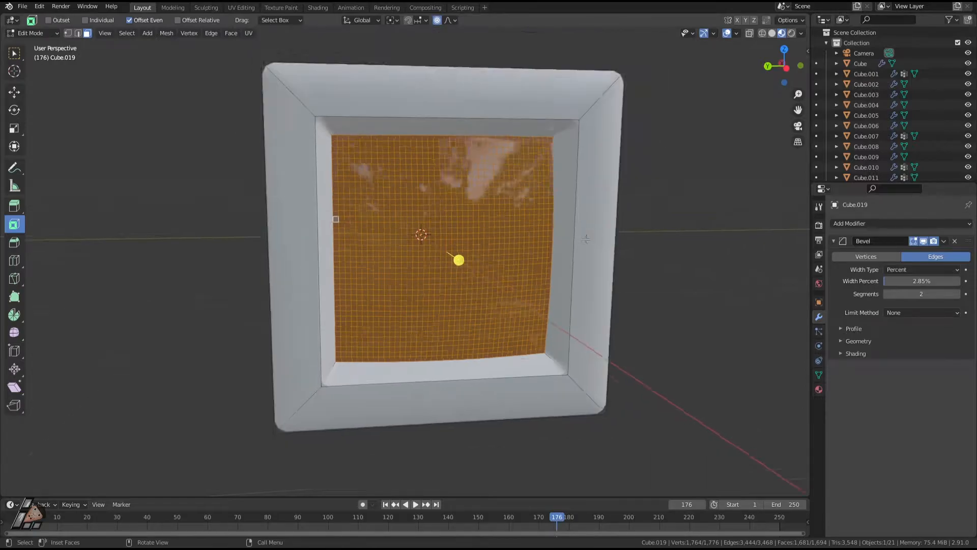
pyautogui.click(819, 374)
pyautogui.moveTo(586, 288); pyautogui.dragTo(662, 282, button='middle')
pyautogui.click(819, 389)
pyautogui.click(860, 236)
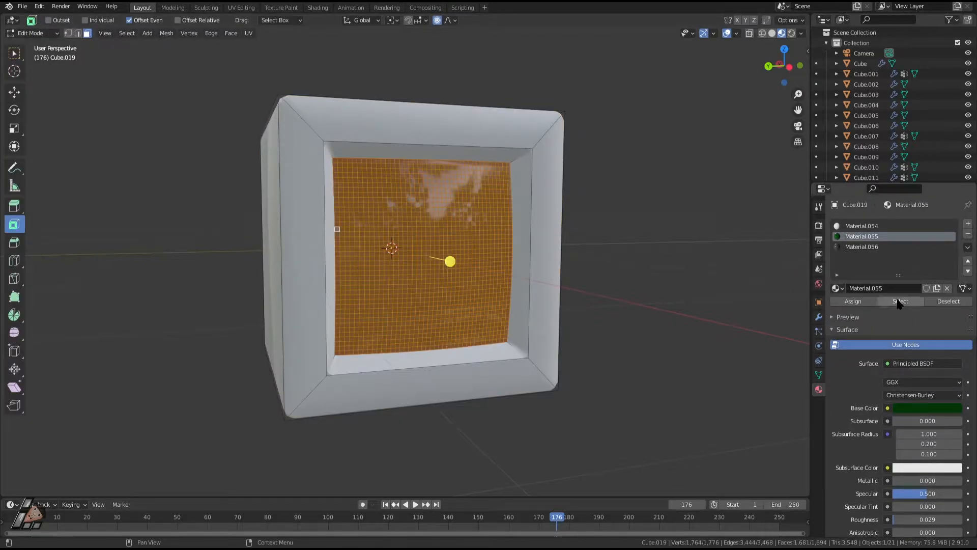
pyautogui.click(859, 247)
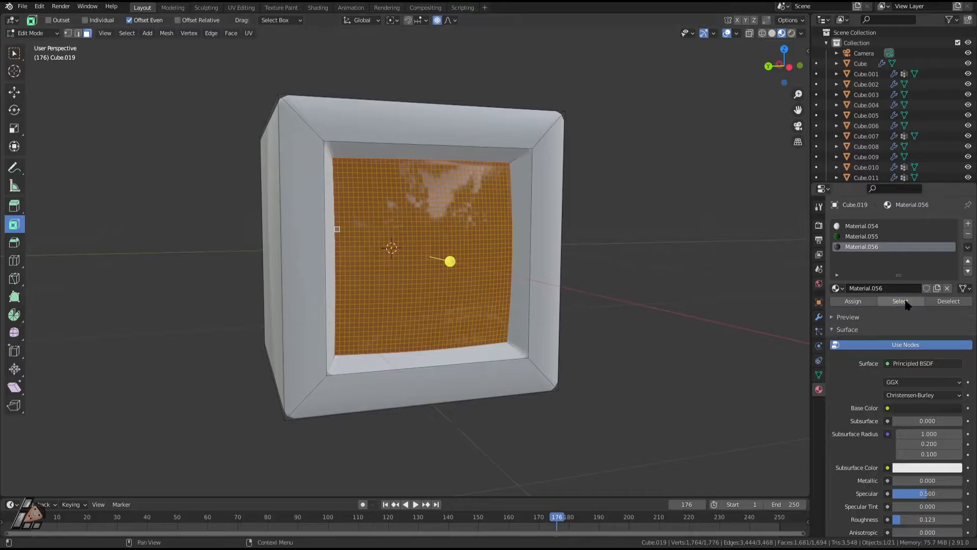
# Clear the face selection, select the faces of the Screen vertex group, and remove that group from the mesh
pyautogui.click(819, 375)
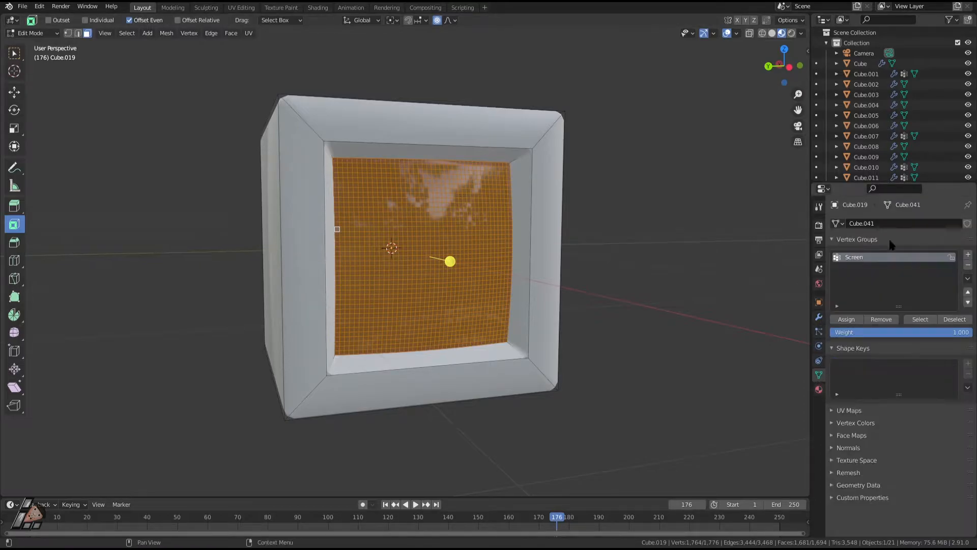
pyautogui.hotkey('alt', 'a')
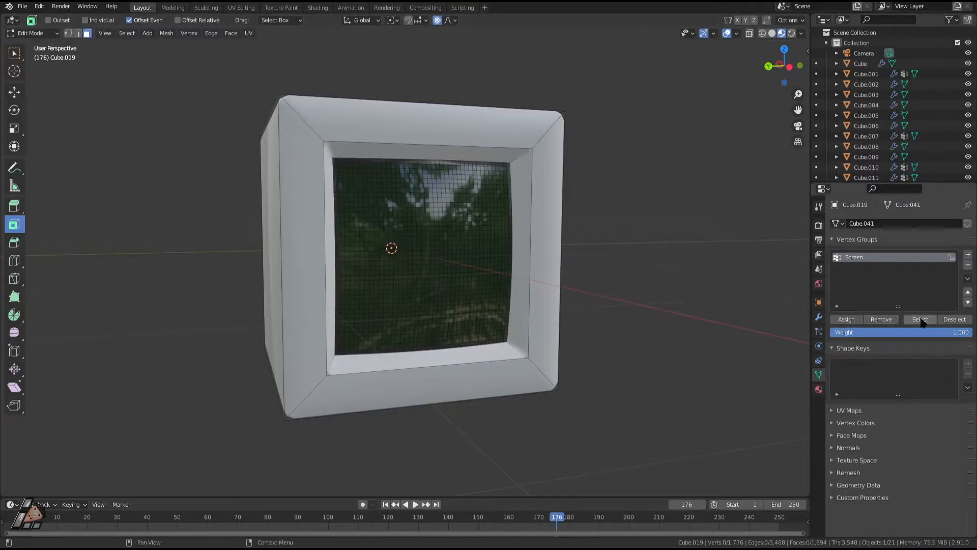
pyautogui.click(921, 320)
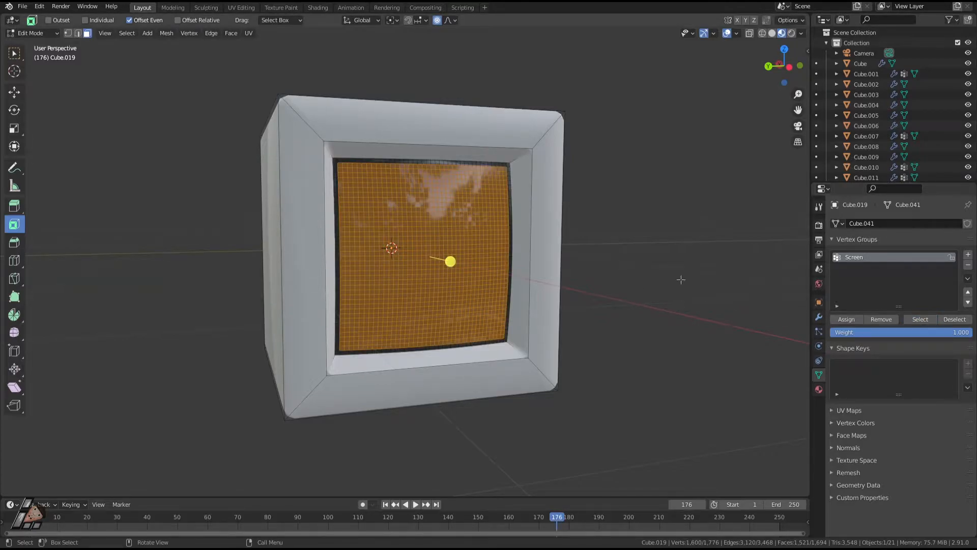
pyautogui.moveTo(698, 286); pyautogui.dragTo(541, 222, button='middle')
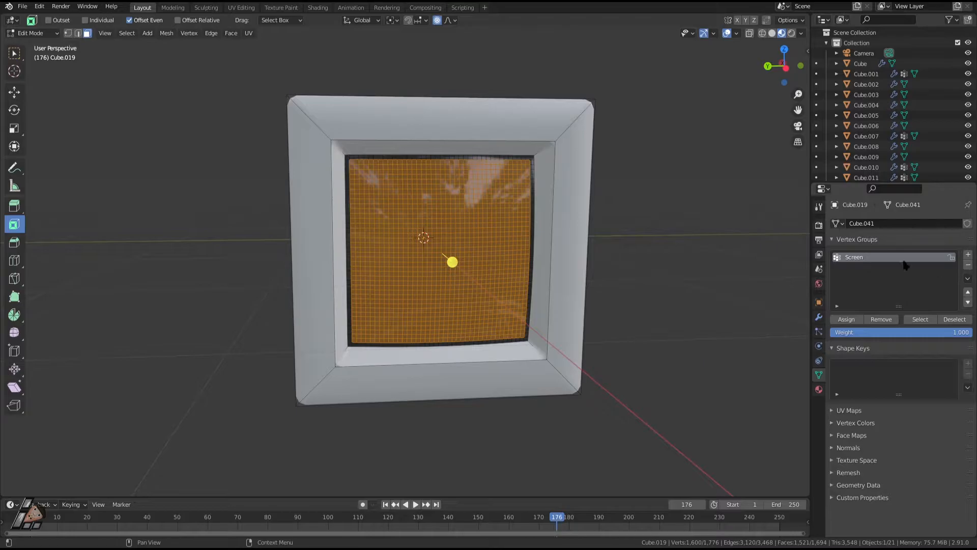
pyautogui.click(968, 265)
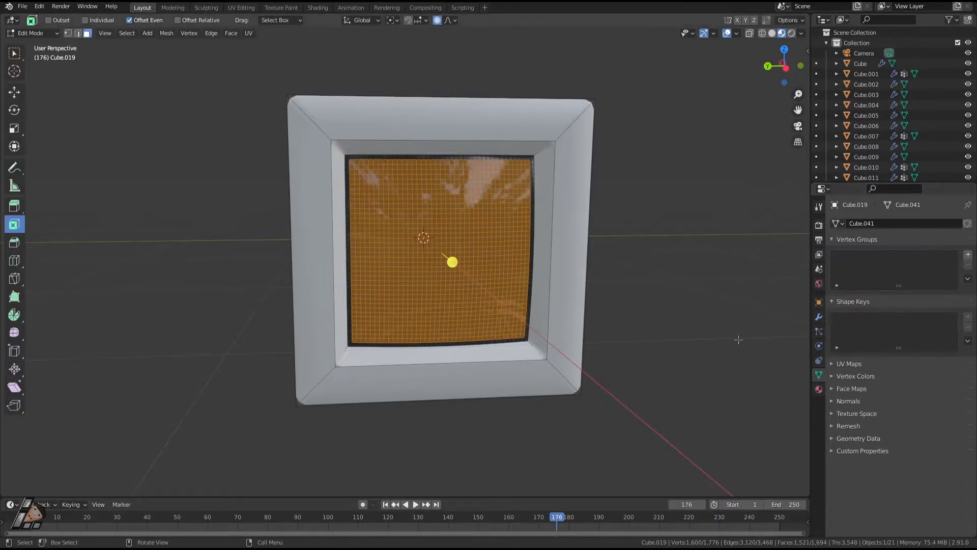
# Add the faces of the near-black border material to the selected green screen faces
pyautogui.click(818, 389)
pyautogui.click(879, 301)
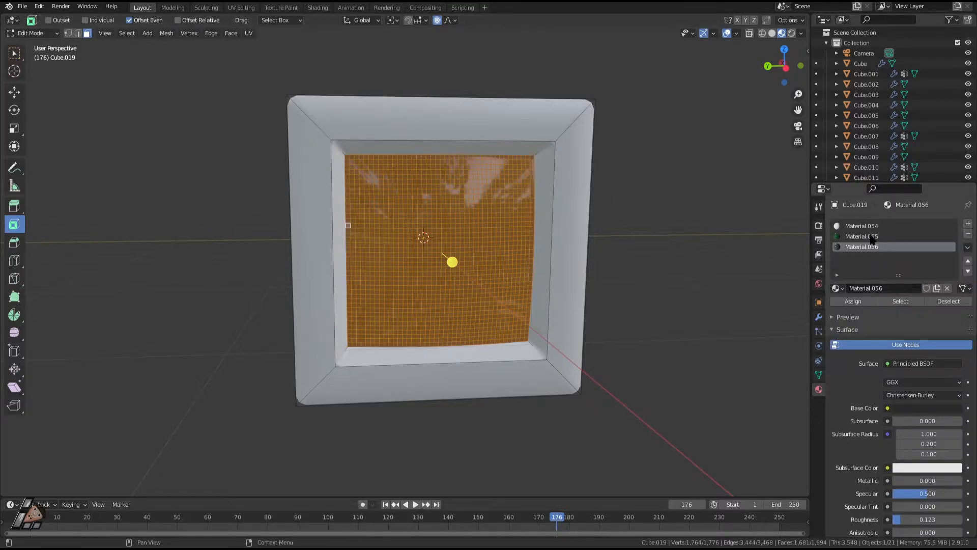
pyautogui.click(860, 236)
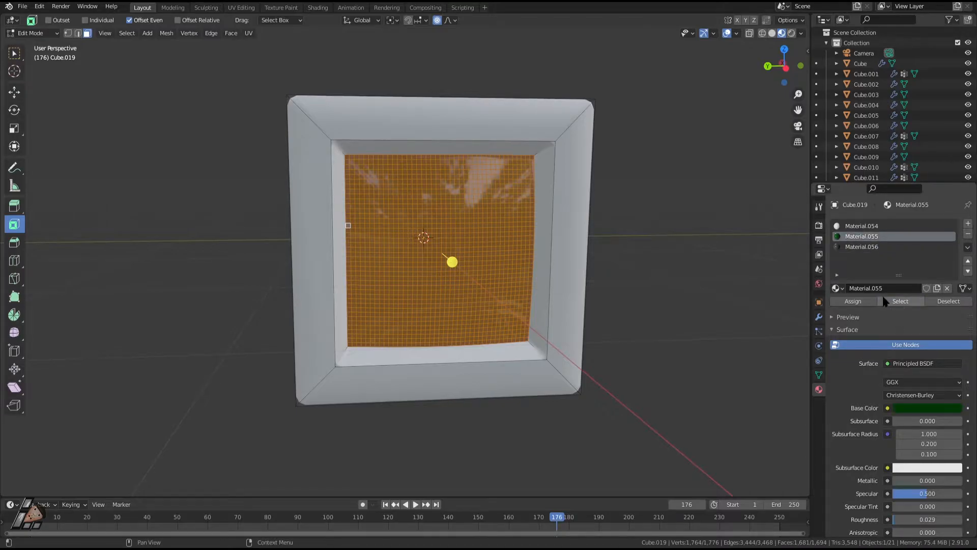
pyautogui.click(819, 316)
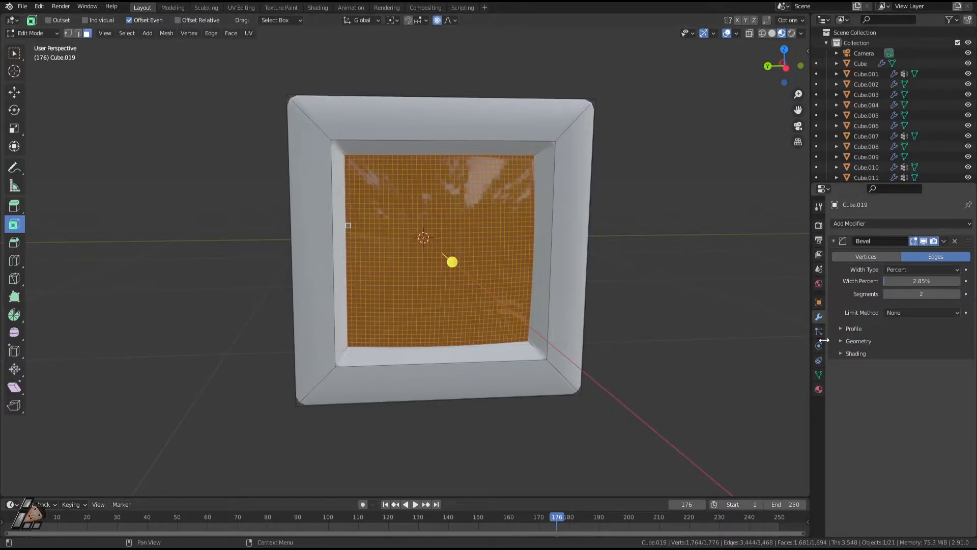
# Create a vertex group named Screen from the selected screen and border faces
pyautogui.click(818, 375)
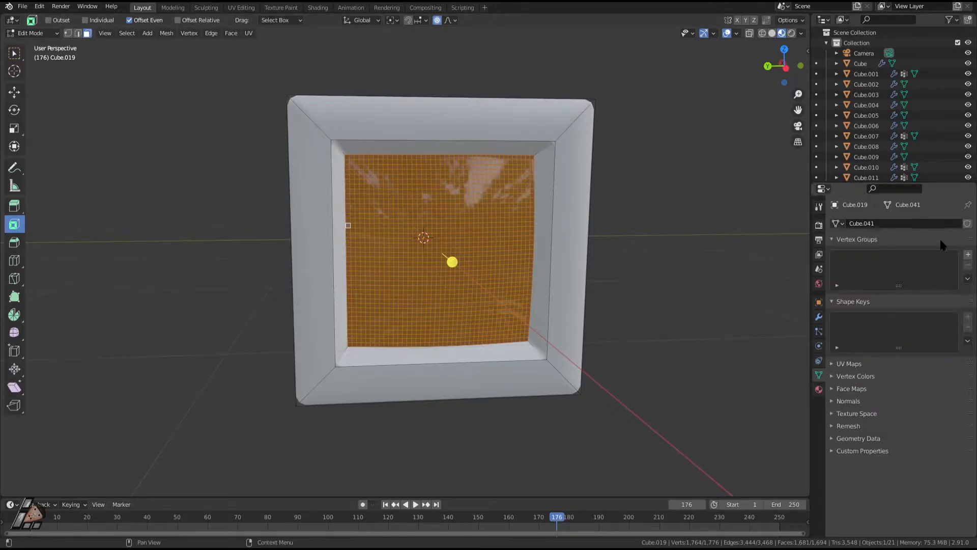
pyautogui.click(968, 254)
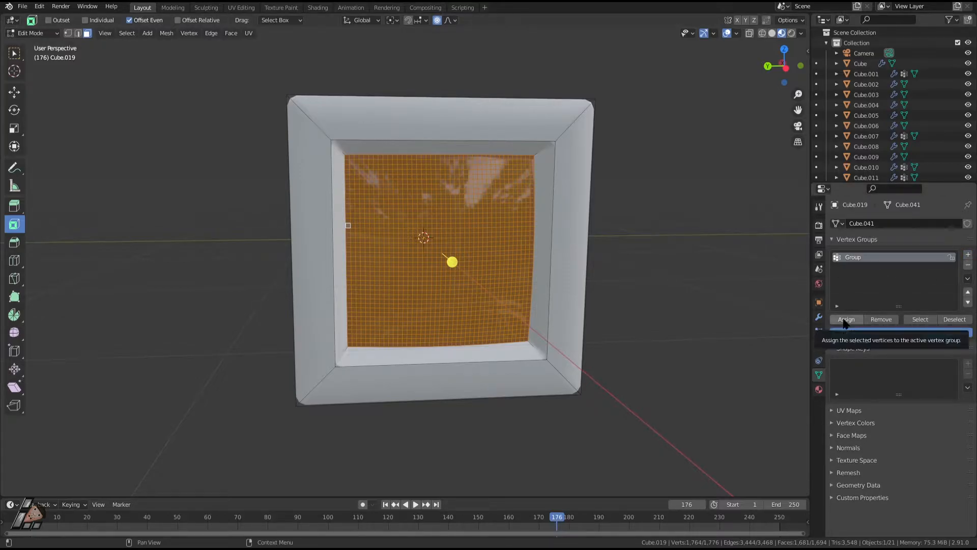
pyautogui.click(848, 320)
pyautogui.doubleClick(867, 259)
pyautogui.write('Screen')
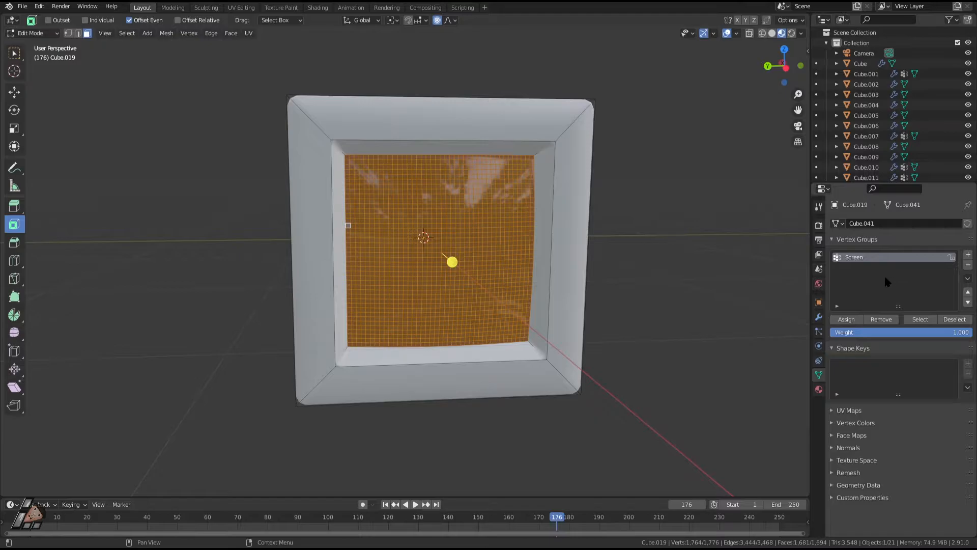
# Reselect the Screen group's faces from a cleared selection, hide them, and select all remaining casing faces
pyautogui.hotkey('alt', 'a')
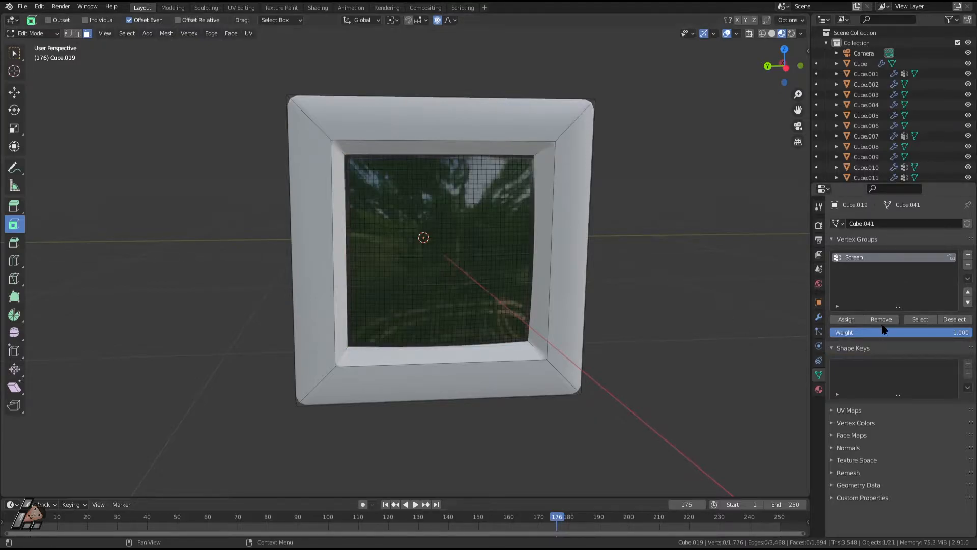
pyautogui.click(920, 319)
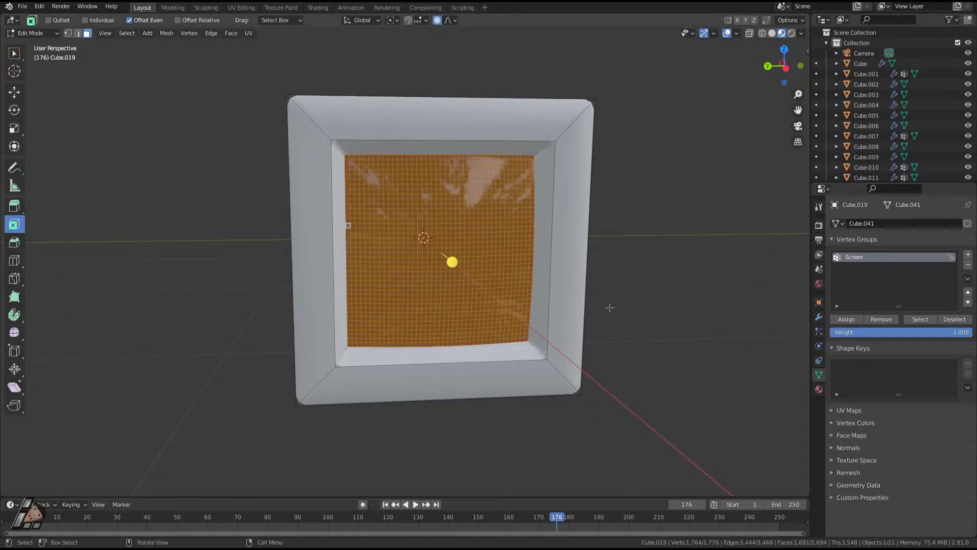
pyautogui.press('h')
pyautogui.hotkey('ctrl', 'z')
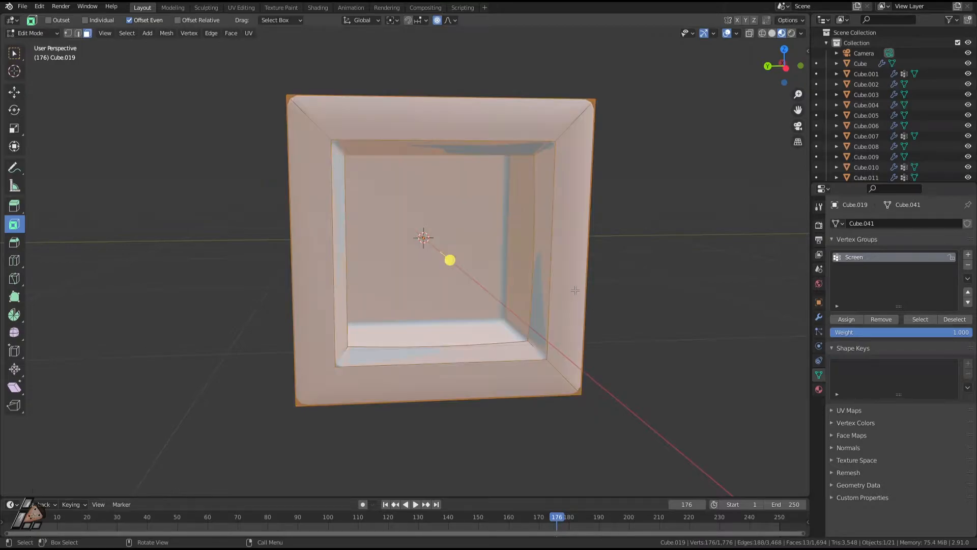
# Create a second vertex group named Outside and assign the selected casing faces to it
pyautogui.click(968, 254)
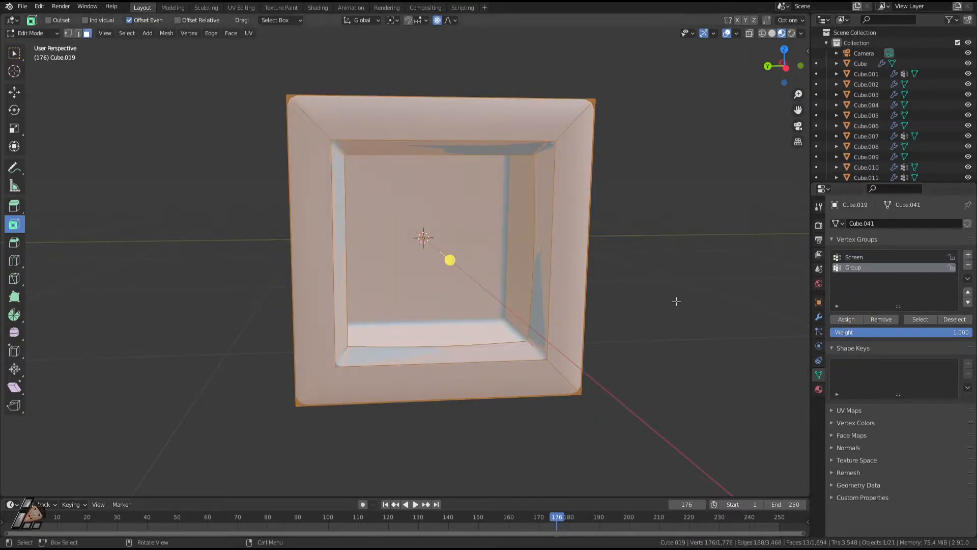
pyautogui.doubleClick(859, 269)
pyautogui.write('Outside')
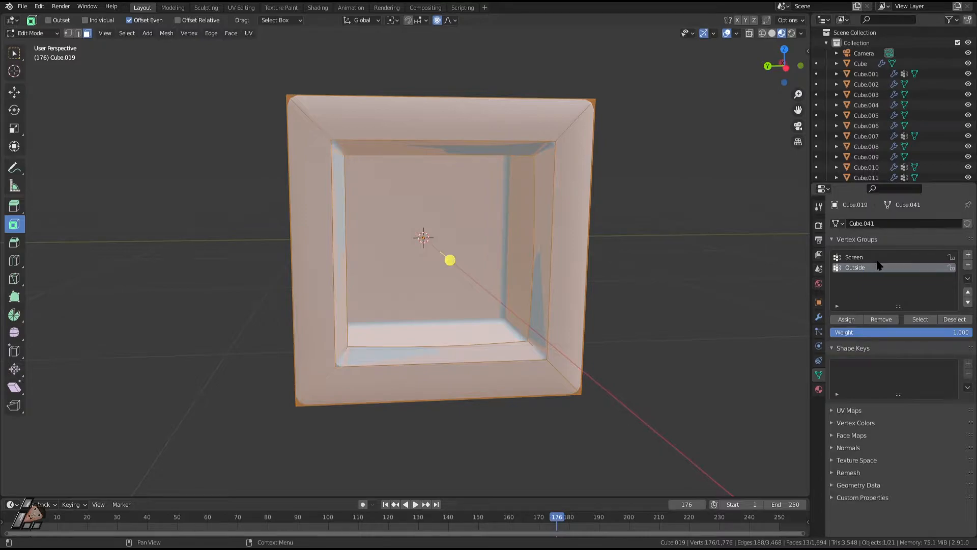
pyautogui.click(845, 319)
# Reveal the hidden screen faces in the mesh and return to Object Mode
pyautogui.press('Tab')
pyautogui.moveTo(681, 347); pyautogui.dragTo(615, 194, button='middle')
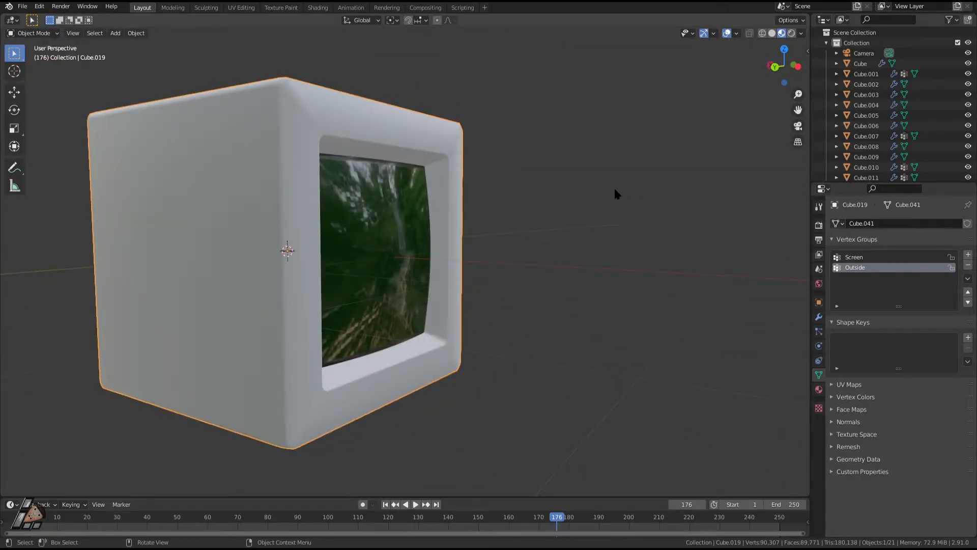
pyautogui.moveTo(463, 203); pyautogui.dragTo(440, 356, button='middle')
pyautogui.scroll(-4, 392, 260)
pyautogui.scroll(4, 441, 301)
pyautogui.press('Tab')
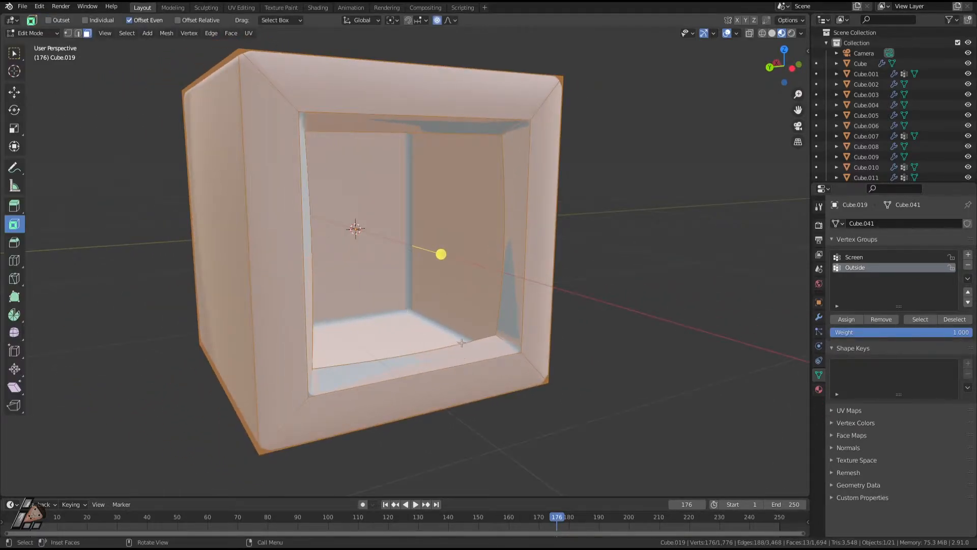
pyautogui.press('Tab')
pyautogui.press('Tab')
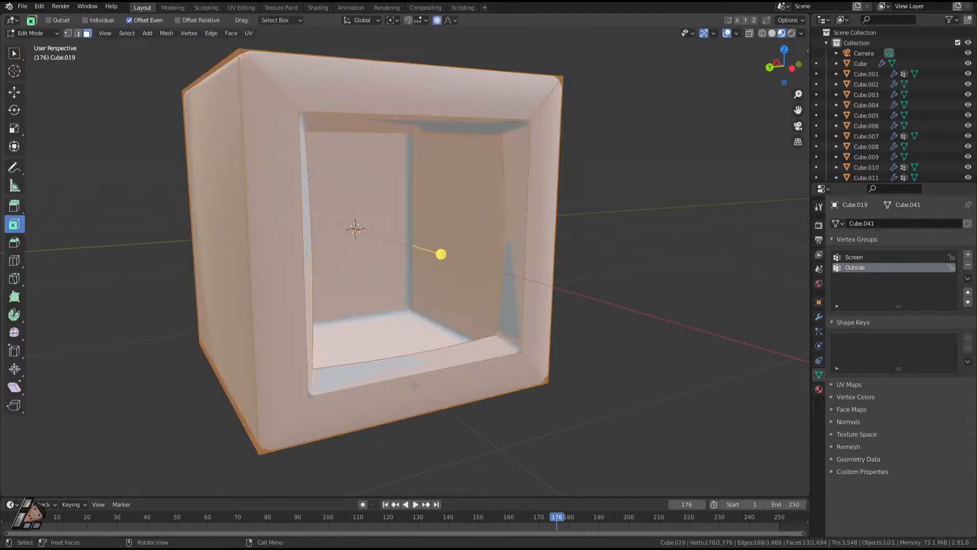
pyautogui.hotkey('alt', 'h')
pyautogui.press('Tab')
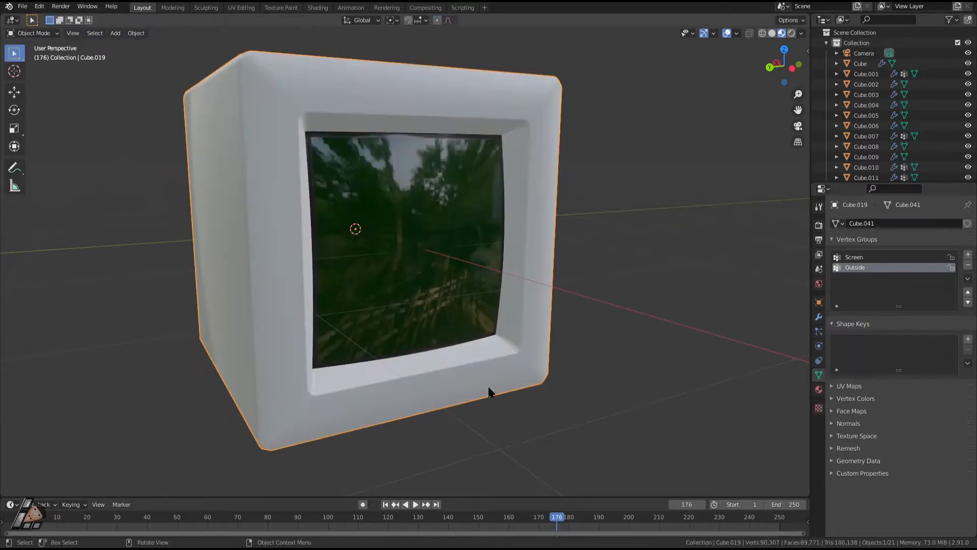
pyautogui.moveTo(487, 394); pyautogui.dragTo(503, 340, button='middle')
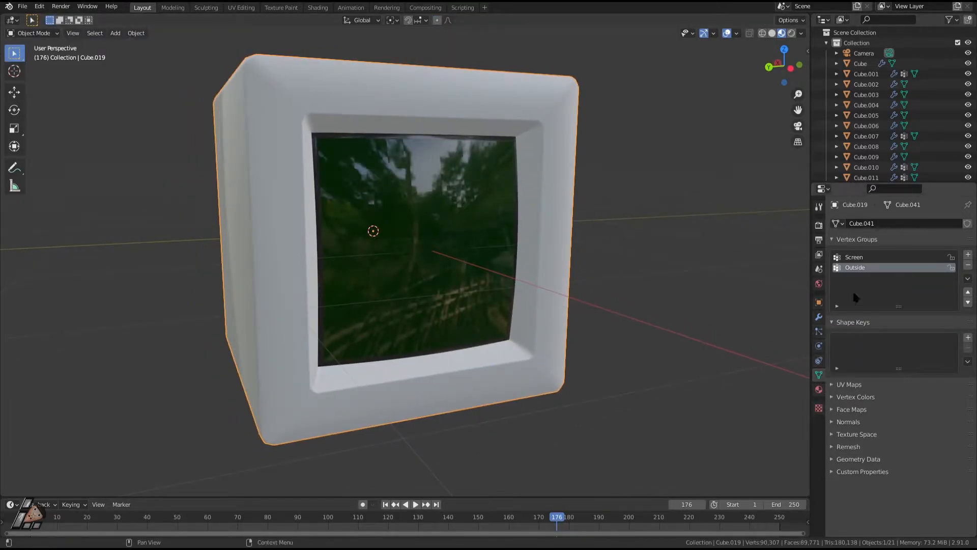
# Check the Outside vertex group by selecting its faces from a cleared selection, and view the casing in Object Mode
pyautogui.press('Tab')
pyautogui.hotkey('alt', 'a')
pyautogui.click(920, 319)
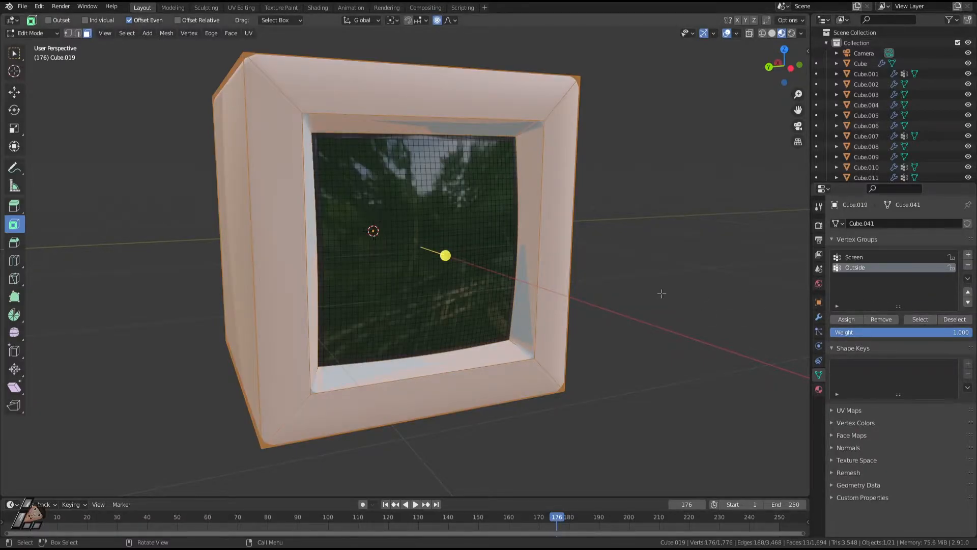
pyautogui.moveTo(708, 279); pyautogui.dragTo(687, 300, button='middle')
pyautogui.press('Tab')
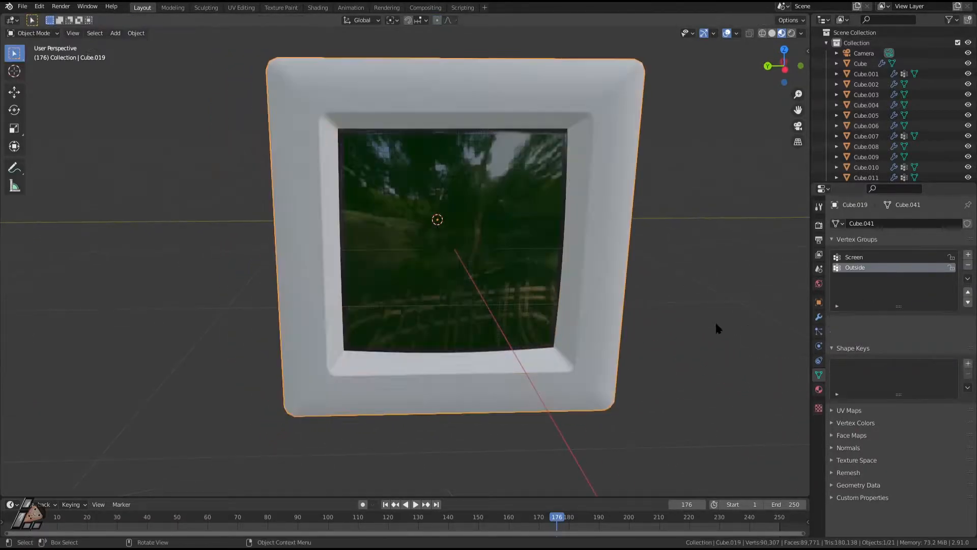
pyautogui.moveTo(600, 342); pyautogui.dragTo(457, 329, button='middle')
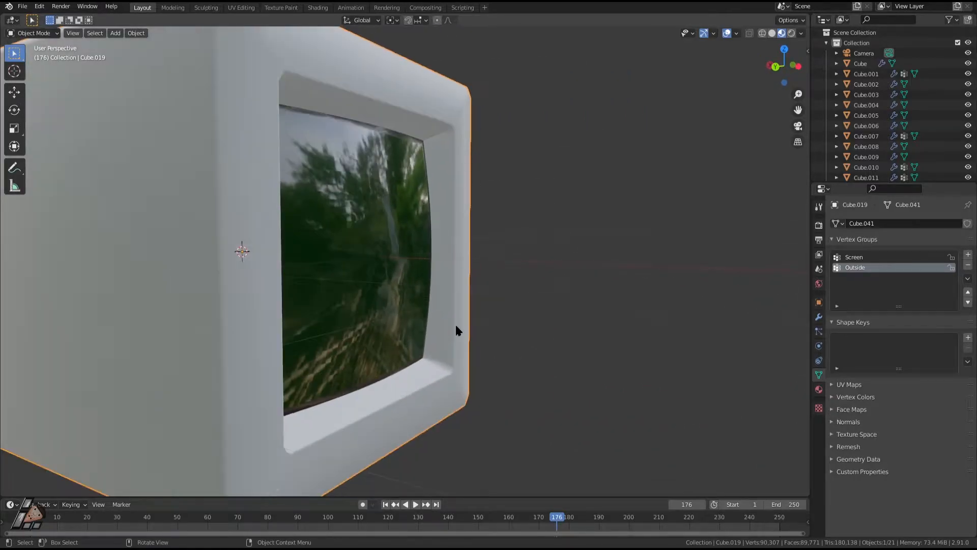
# Set the Bevel modifier's limit method to Vertex Group and choose the Outside group
pyautogui.click(819, 317)
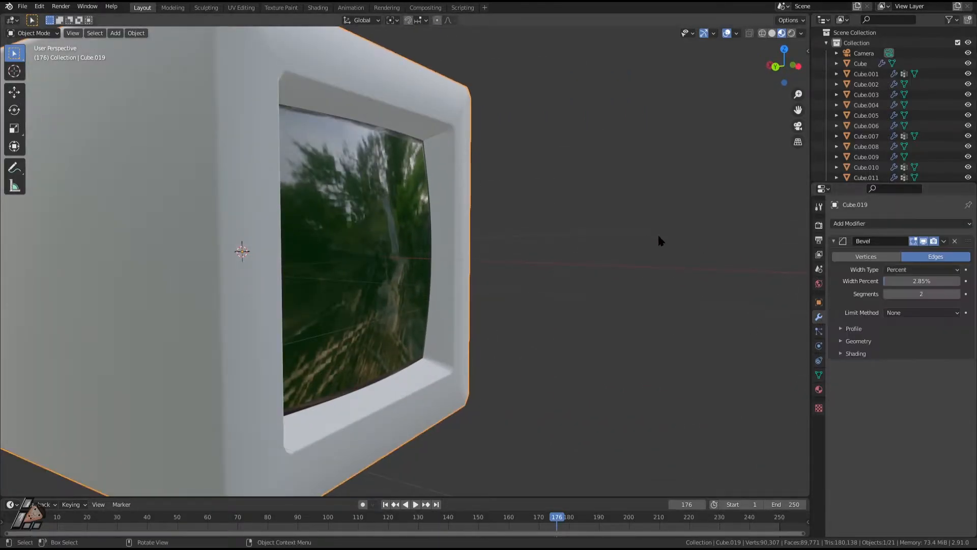
pyautogui.click(925, 312)
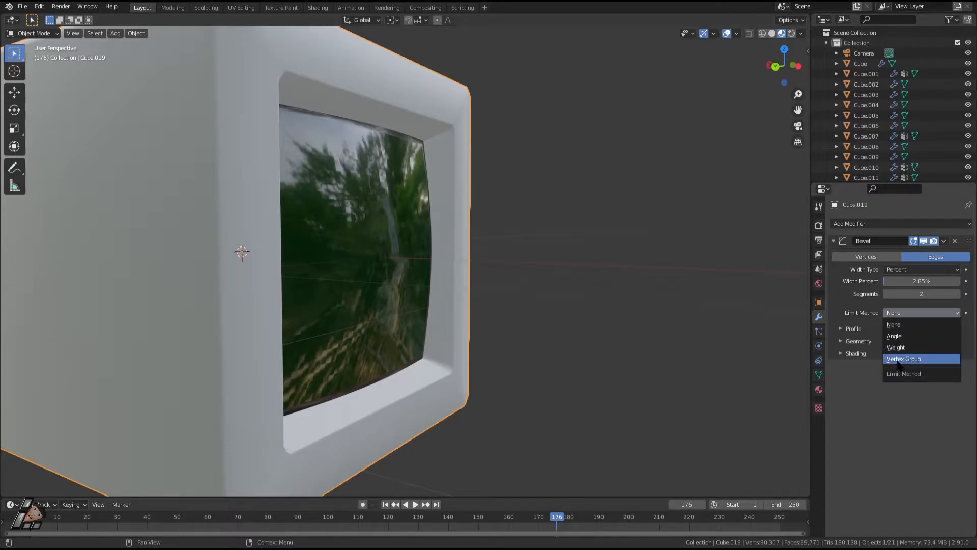
pyautogui.click(899, 359)
pyautogui.click(888, 324)
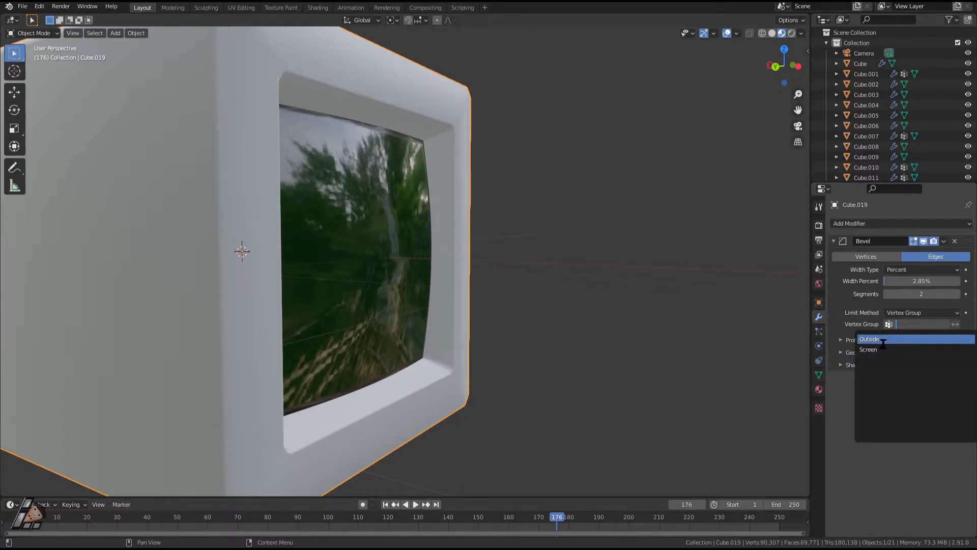
pyautogui.click(881, 339)
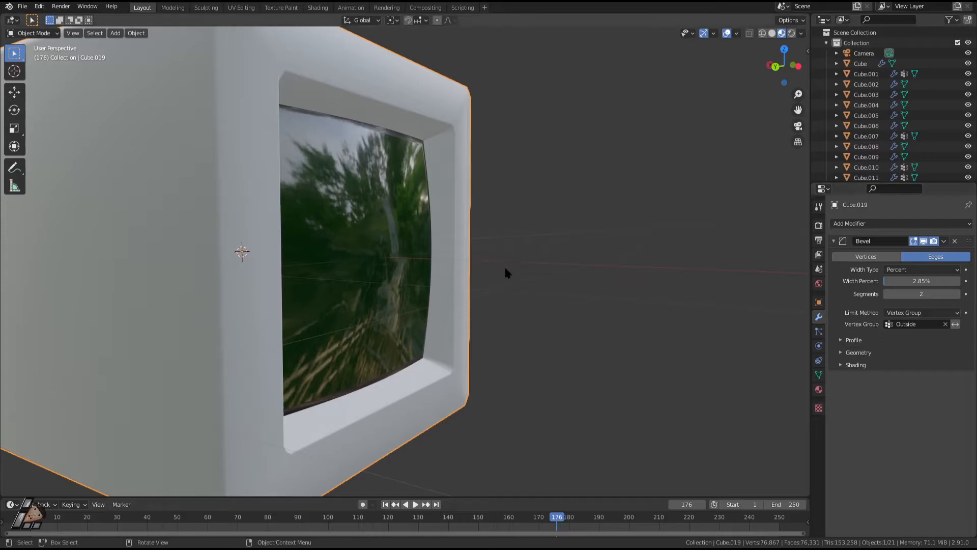
# Try other percent widths for the Bevel modifier while checking the monitor's edges
pyautogui.scroll(-5, 517, 270)
pyautogui.moveTo(356, 229)
pyautogui.mouseDown(button='middle')
pyautogui.moveTo(403, 207)
pyautogui.moveTo(367, 214)
pyautogui.mouseUp(button='middle')
pyautogui.moveTo(907, 281)
pyautogui.mouseDown()
pyautogui.moveTo(923, 281)
pyautogui.moveTo(890, 281)
pyautogui.mouseUp()
pyautogui.moveTo(461, 258); pyautogui.dragTo(603, 234, button='middle')
pyautogui.scroll(3, 553, 299)
pyautogui.scroll(-1, 454, 270)
pyautogui.moveTo(934, 281); pyautogui.dragTo(935, 281)
pyautogui.moveTo(614, 245); pyautogui.dragTo(630, 265, button='middle')
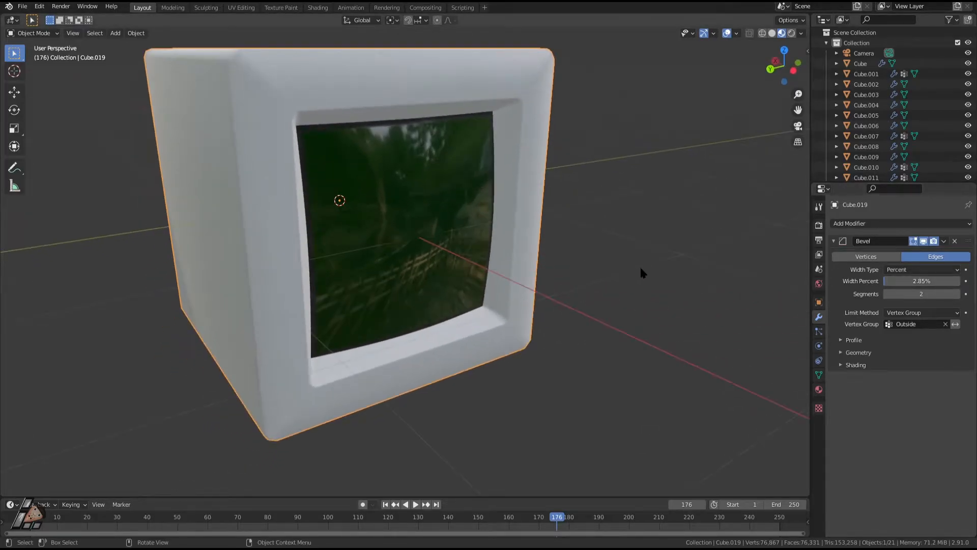
# Deselect the monitor and examine its bevelled casing from several angles alongside the neighbouring monitor
pyautogui.scroll(-2, 611, 275)
pyautogui.click(573, 300)
pyautogui.moveTo(573, 301); pyautogui.dragTo(501, 265, button='middle')
pyautogui.scroll(2, 518, 326)
pyautogui.scroll(-3, 514, 327)
pyautogui.scroll(-6, 485, 343)
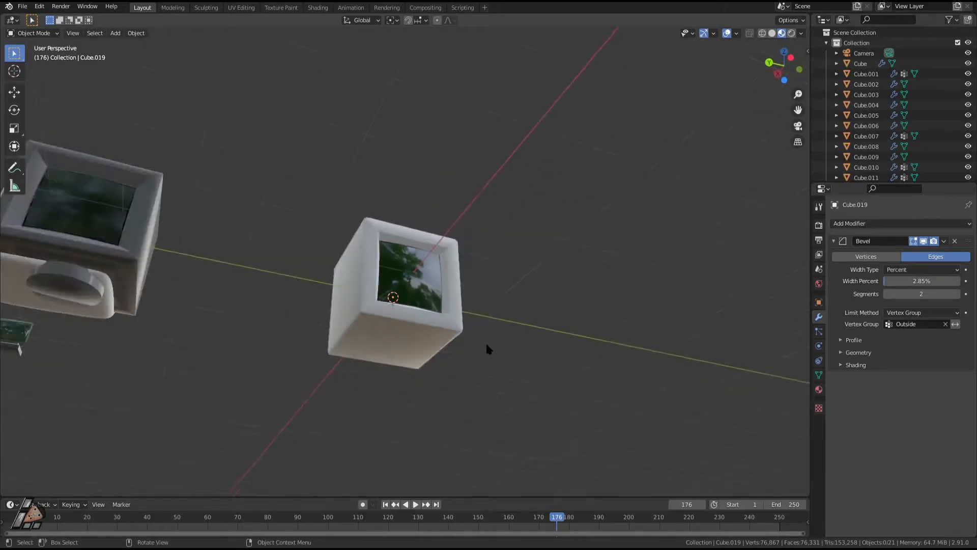
pyautogui.moveTo(455, 295); pyautogui.dragTo(438, 310, button='middle')
pyautogui.scroll(2, 437, 311)
pyautogui.scroll(3, 438, 316)
pyautogui.scroll(-5, 270, 318)
pyautogui.moveTo(270, 318); pyautogui.dragTo(365, 290, button='middle')
pyautogui.scroll(2, 386, 295)
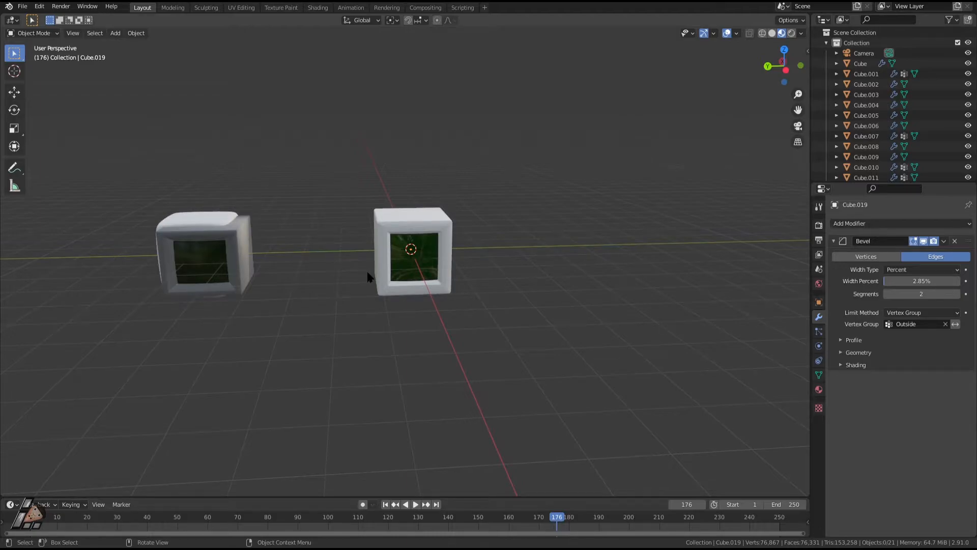
pyautogui.scroll(-1, 310, 235)
pyautogui.scroll(1, 307, 232)
pyautogui.scroll(-3, 299, 269)
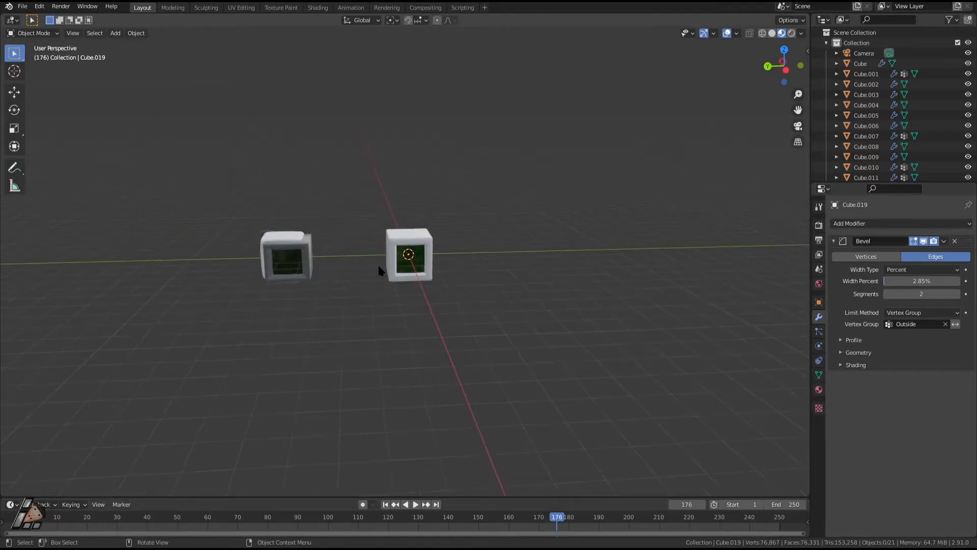
# Select all objects and move them along Y away from the world origin
pyautogui.press('a')
pyautogui.press('g')
pyautogui.press('x')
pyautogui.press('y')
pyautogui.click(169, 289)
# Paste a copy of the white monitor cube and clear its location so it sits at the world origin
pyautogui.hotkey('ctrl', 'v')
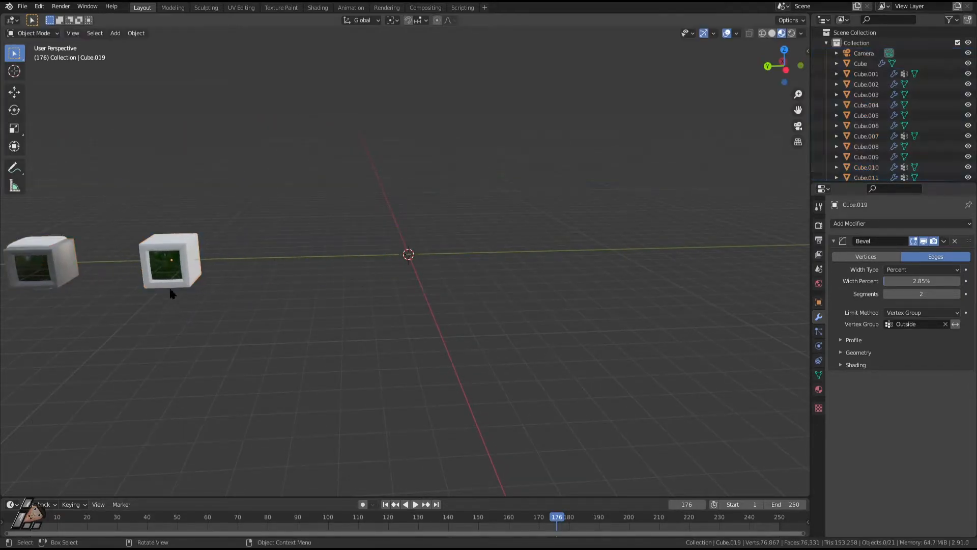
pyautogui.hotkey('alt', 'g')
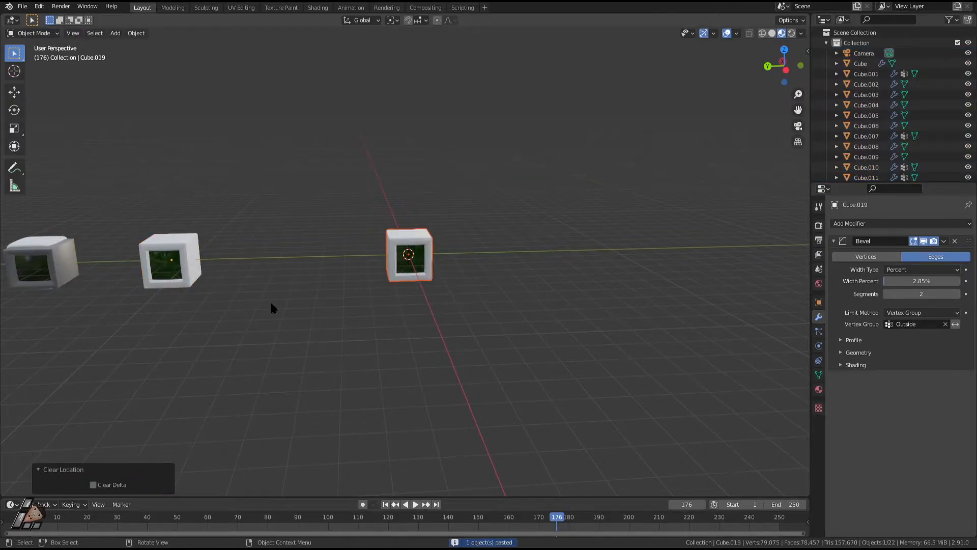
pyautogui.click(241, 286)
# Select the pasted monitor cube and examine its casing and recessed screen up close from several angles
pyautogui.scroll(3, 403, 259)
pyautogui.scroll(2, 404, 291)
pyautogui.click(432, 299)
pyautogui.moveTo(433, 299); pyautogui.dragTo(467, 282, button='middle')
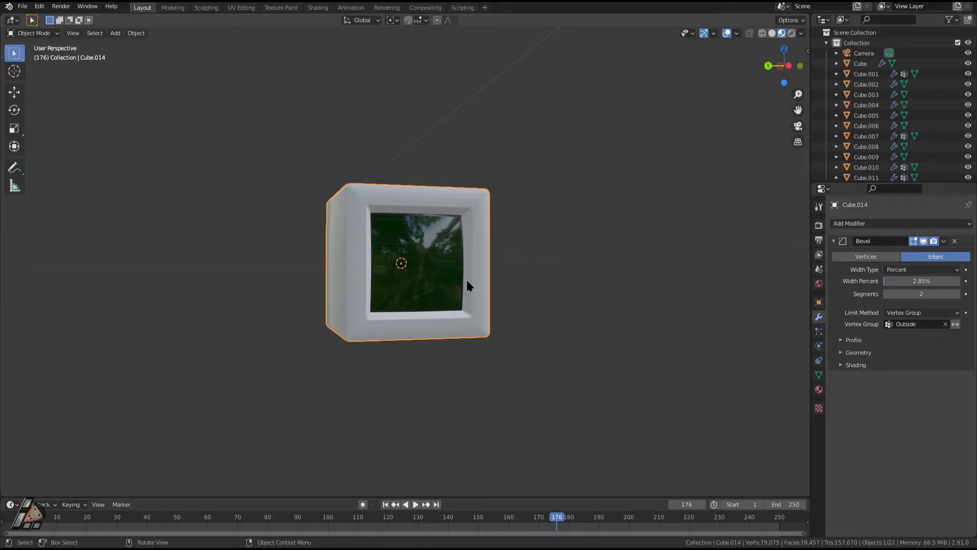
pyautogui.moveTo(467, 282); pyautogui.dragTo(503, 327, button='middle')
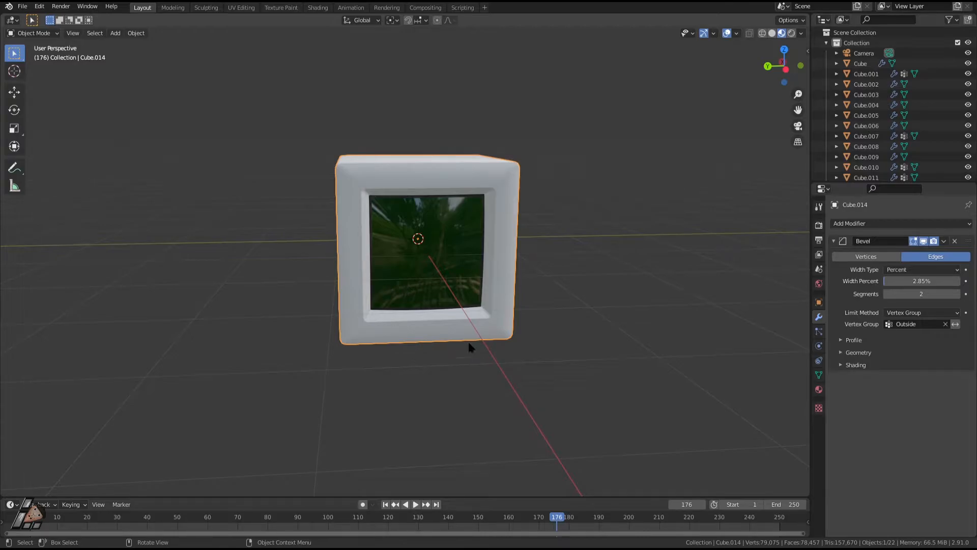
pyautogui.scroll(5, 478, 355)
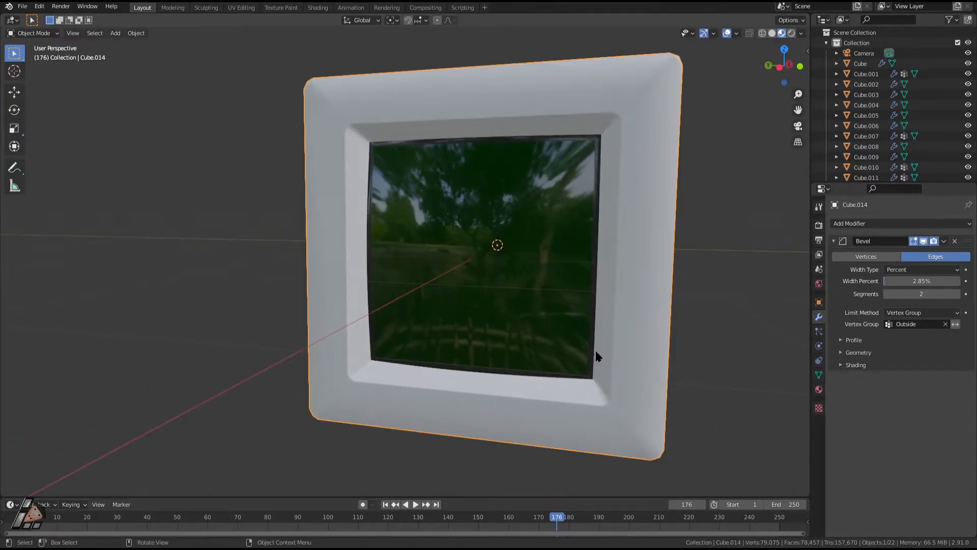
pyautogui.scroll(-6, 597, 348)
pyautogui.click(479, 370)
pyautogui.scroll(6, 512, 335)
pyautogui.moveTo(480, 369); pyautogui.dragTo(545, 305, button='middle')
pyautogui.scroll(3, 519, 313)
# Compare the material slots of the pasted monitor and the original cube, and save the file Monitor 1.blend
pyautogui.click(819, 390)
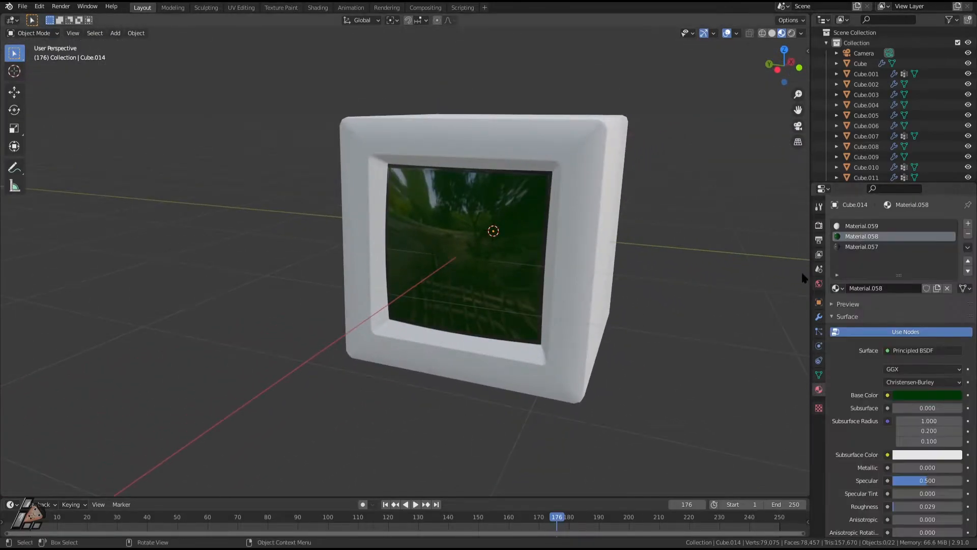
pyautogui.scroll(-8, 615, 340)
pyautogui.moveTo(356, 280); pyautogui.dragTo(387, 257, button='middle')
pyautogui.click(123, 257)
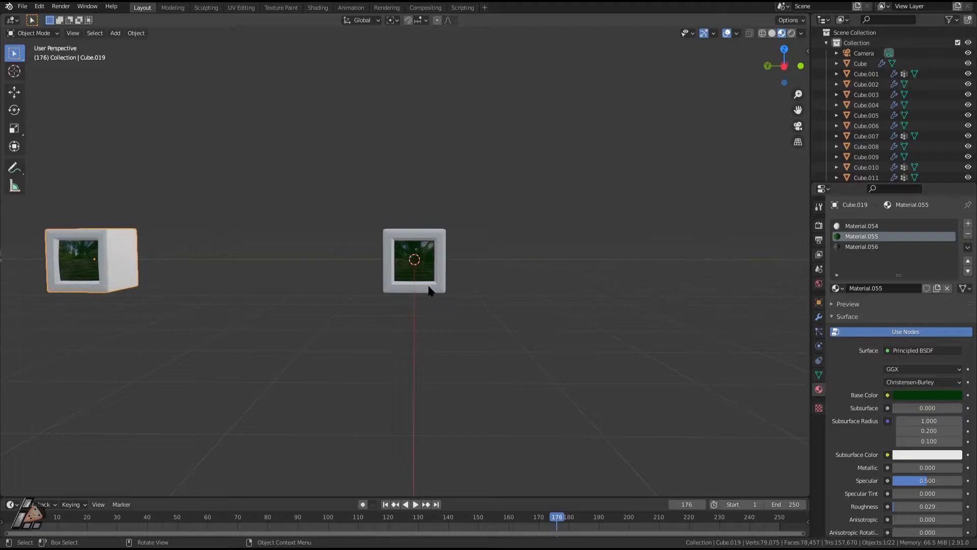
pyautogui.scroll(4, 438, 284)
pyautogui.hotkey('ctrl', 's')
pyautogui.scroll(3, 493, 340)
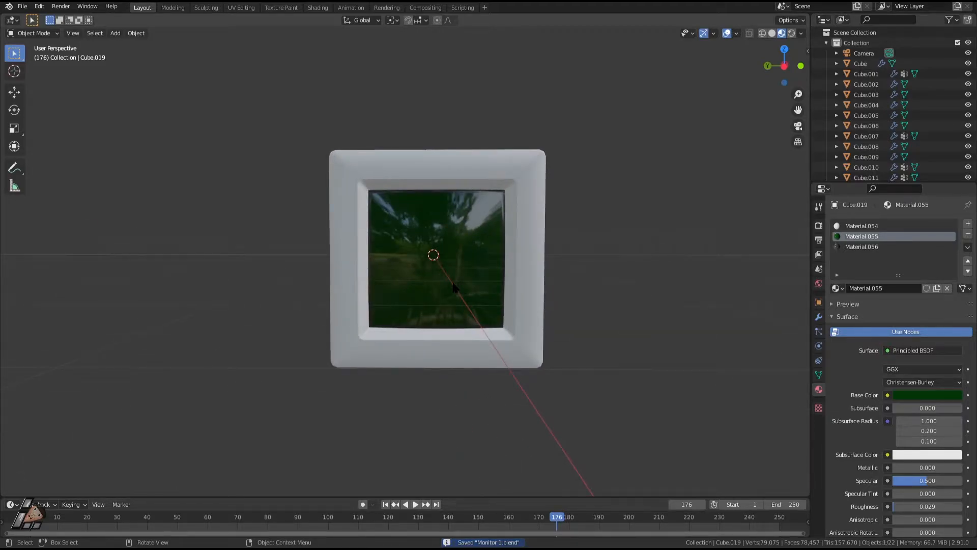
# Select the original monitor's casing material slot and check its base colour
pyautogui.moveTo(453, 286); pyautogui.dragTo(784, 273, button='middle')
pyautogui.click(865, 225)
pyautogui.click(929, 394)
pyautogui.moveTo(754, 351); pyautogui.dragTo(705, 336, button='middle')
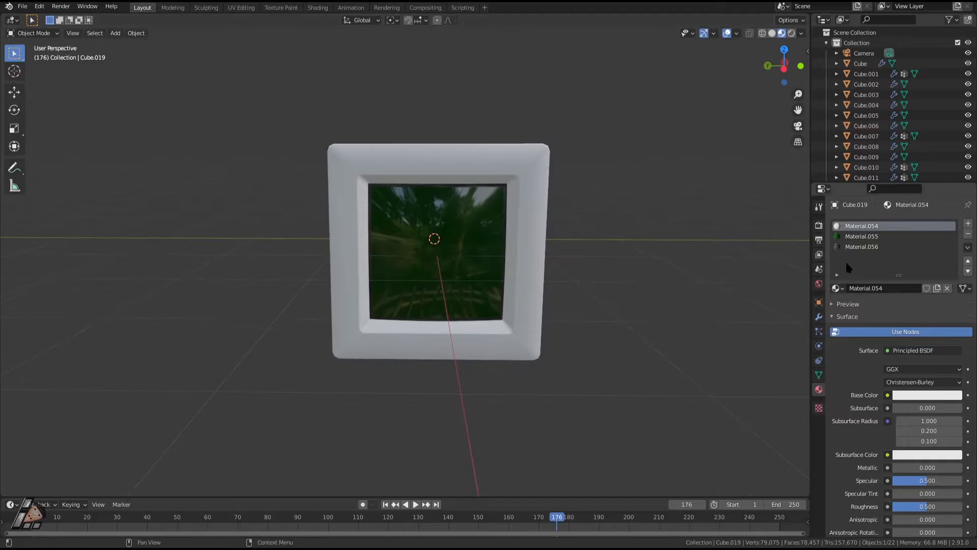
# Enable Ambient Occlusion, Bloom and Screen Space Reflections in the Eevee render settings
pyautogui.click(818, 224)
pyautogui.click(839, 294)
pyautogui.click(839, 305)
pyautogui.click(845, 307)
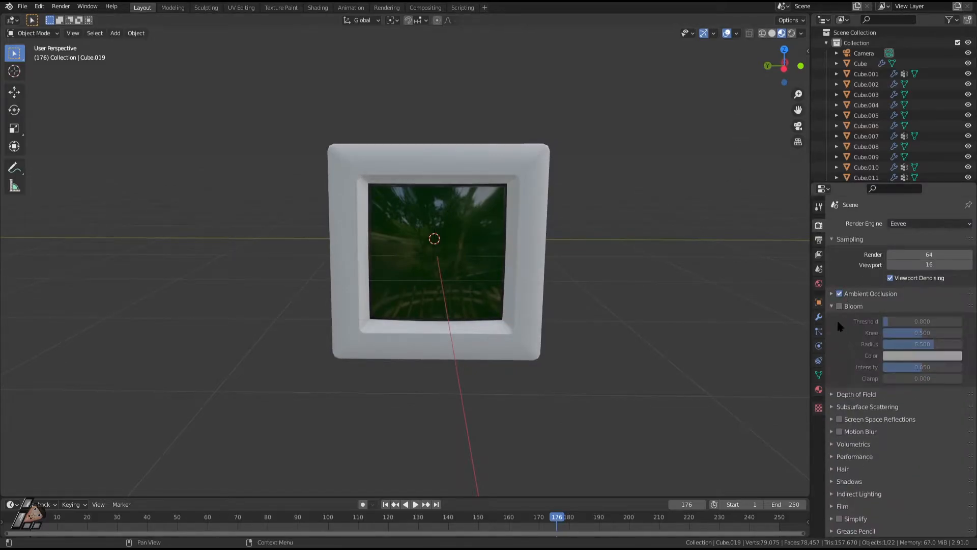
pyautogui.click(839, 419)
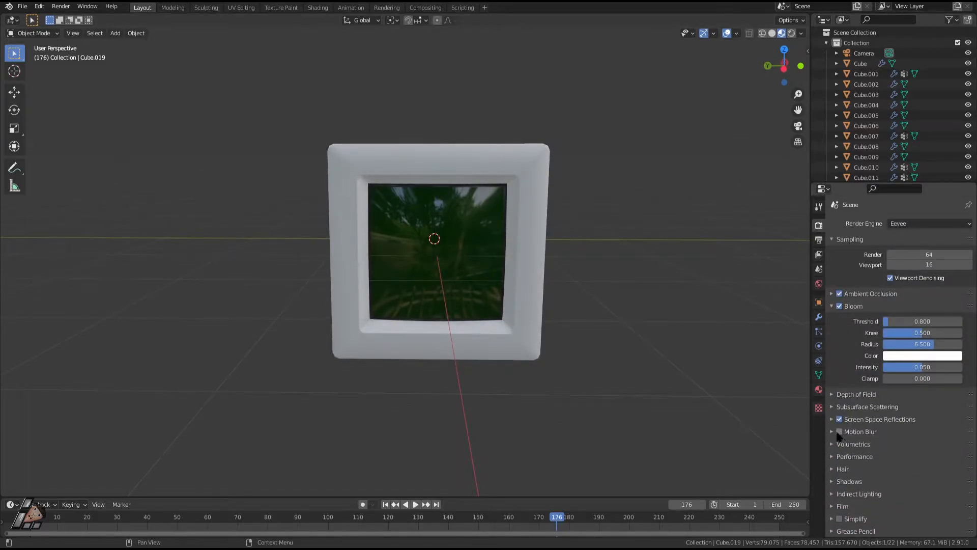
pyautogui.click(833, 419)
pyautogui.click(833, 419)
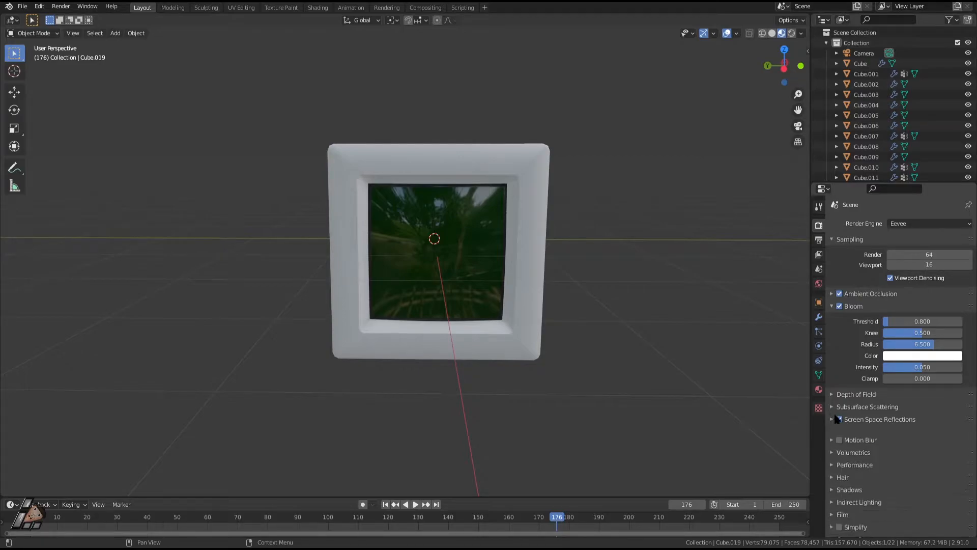
# Clear the light's location and raise it about 5.87 m along Z above the monitor at the origin
pyautogui.click(539, 263)
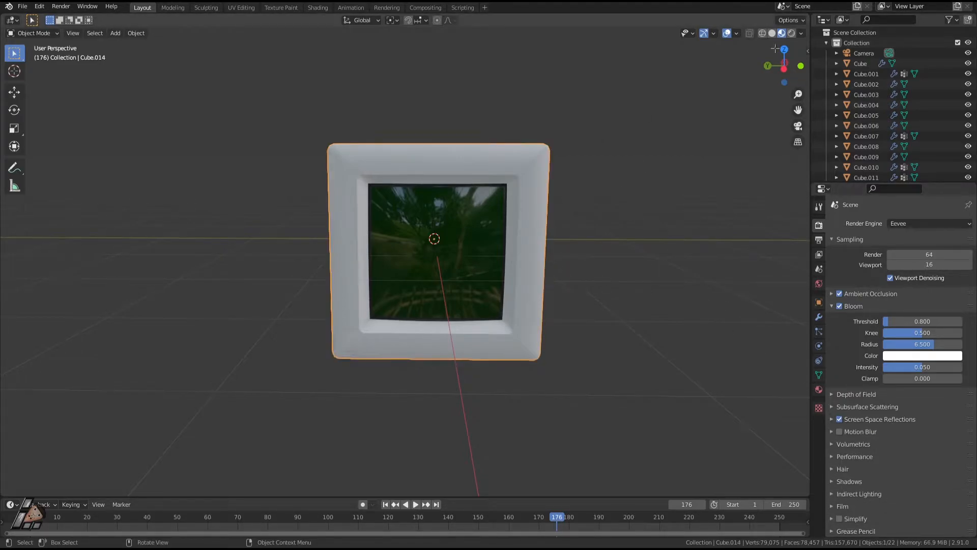
pyautogui.moveTo(608, 250)
pyautogui.mouseDown(button='middle')
pyautogui.moveTo(555, 255)
pyautogui.moveTo(601, 260)
pyautogui.mouseUp(button='middle')
pyautogui.scroll(-5, 544, 278)
pyautogui.scroll(-4, 544, 282)
pyautogui.moveTo(332, 255)
pyautogui.mouseDown(button='middle')
pyautogui.moveTo(351, 261)
pyautogui.moveTo(325, 245)
pyautogui.mouseUp(button='middle')
pyautogui.click(166, 169)
pyautogui.hotkey('alt', 'g')
pyautogui.scroll(4, 551, 296)
pyautogui.press('g')
pyautogui.press('z')
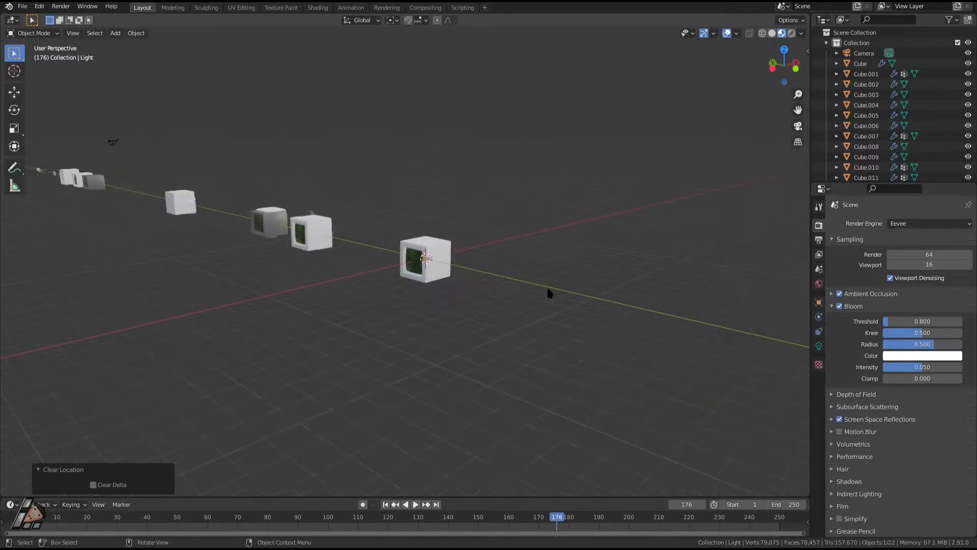
pyautogui.click(547, 161)
# Switch the viewport to rendered shading and move the light along X toward the monitor's screen side
pyautogui.click(791, 33)
pyautogui.scroll(3, 555, 218)
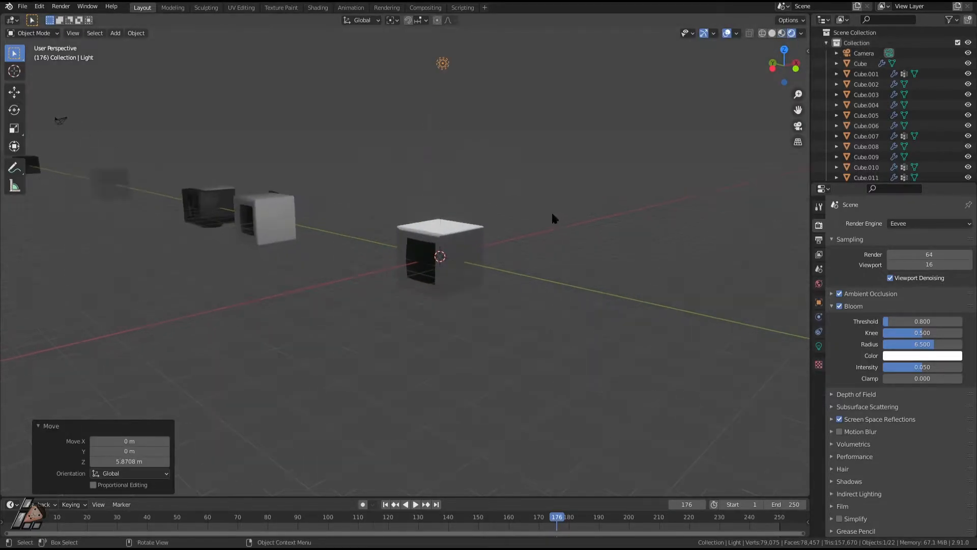
pyautogui.press('g')
pyautogui.press('z')
pyautogui.press('x')
pyautogui.click(395, 198)
# Select the monitor at the origin, examine its lighting in rendered shading, and return the viewport to material preview
pyautogui.moveTo(395, 199); pyautogui.dragTo(530, 245, button='middle')
pyautogui.scroll(3, 416, 242)
pyautogui.click(417, 242)
pyautogui.scroll(3, 428, 248)
pyautogui.moveTo(431, 251)
pyautogui.mouseDown(button='middle')
pyautogui.moveTo(395, 225)
pyautogui.moveTo(416, 236)
pyautogui.moveTo(389, 267)
pyautogui.moveTo(411, 232)
pyautogui.mouseUp(button='middle')
pyautogui.scroll(-3, 390, 267)
pyautogui.scroll(-1, 412, 232)
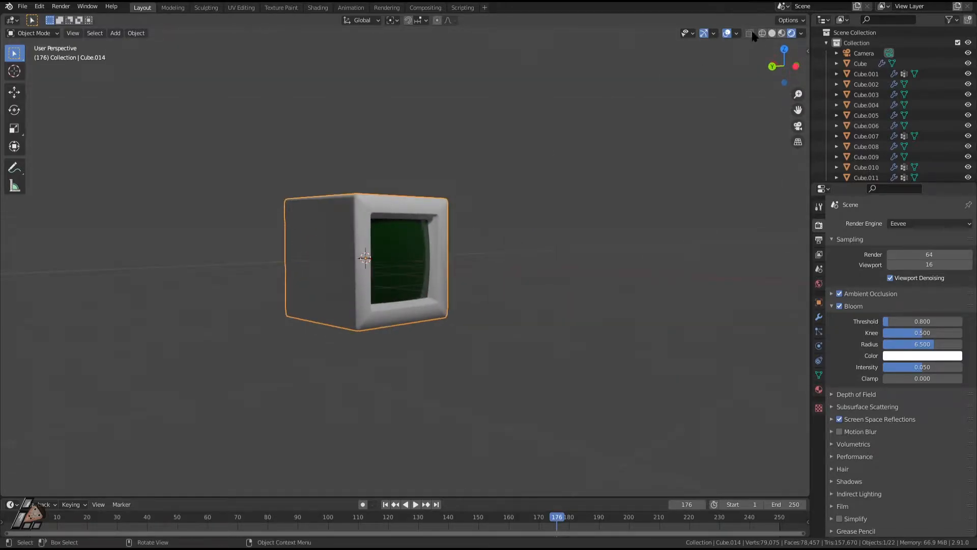
pyautogui.click(781, 33)
# Scale the monitor down along Z to about 0.896
pyautogui.scroll(2, 524, 244)
pyautogui.moveTo(377, 276); pyautogui.dragTo(486, 309, button='middle')
pyautogui.press('s')
pyautogui.press('z')
pyautogui.rightClick(475, 273)
pyautogui.press('s')
pyautogui.press('z')
pyautogui.click(470, 275)
pyautogui.scroll(3, 484, 307)
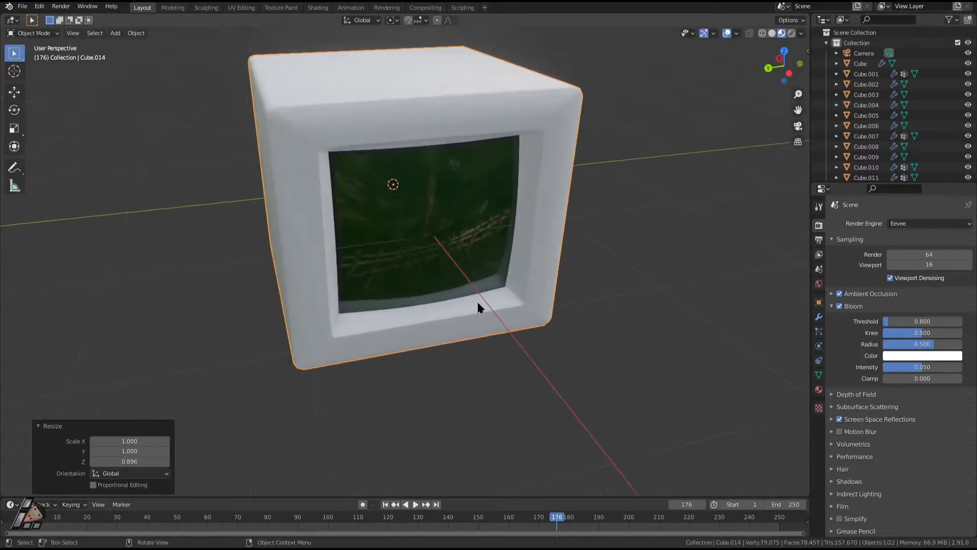
# Examine the flattened monitor's front, sides and underside from several angles, including in Edit Mode
pyautogui.press('Tab')
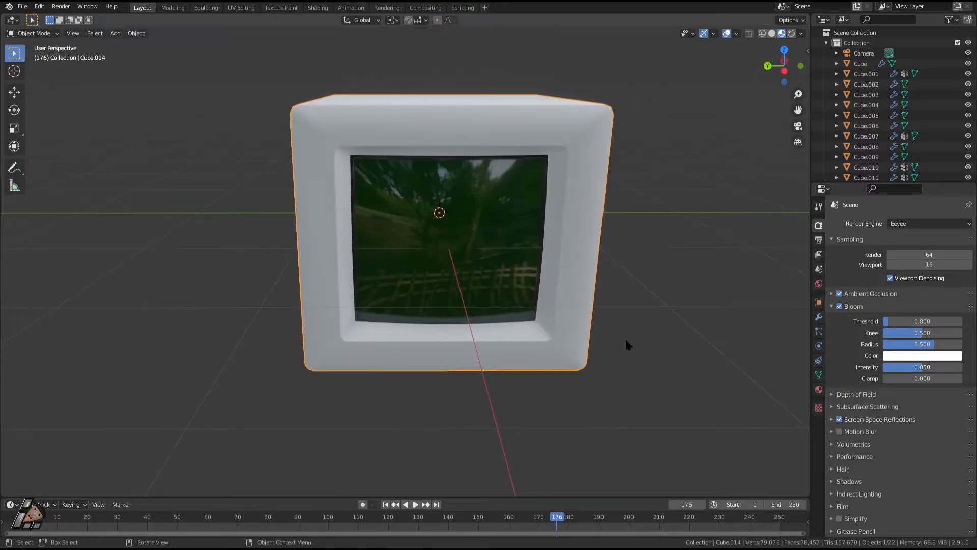
pyautogui.moveTo(697, 201); pyautogui.dragTo(601, 246, button='middle')
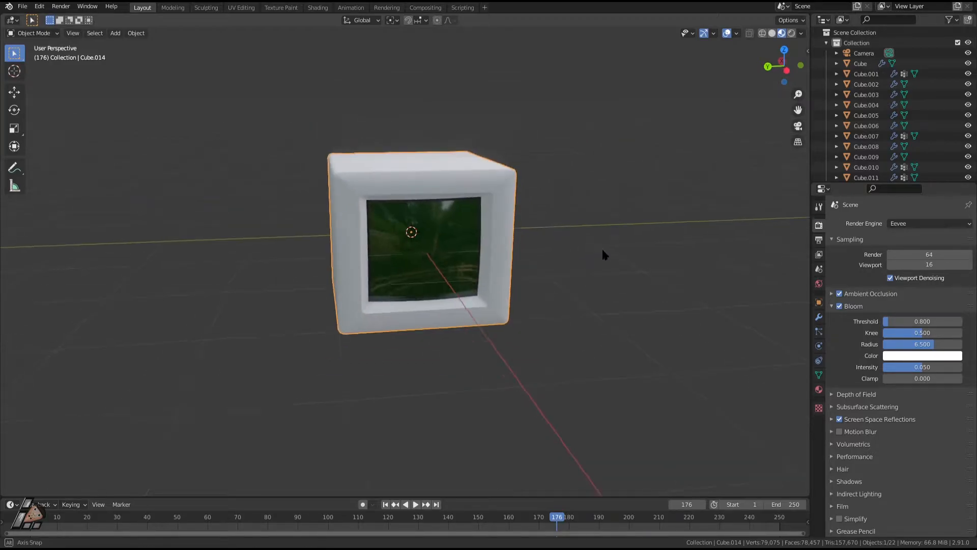
pyautogui.moveTo(493, 278); pyautogui.dragTo(462, 295, button='middle')
pyautogui.scroll(2, 462, 295)
pyautogui.scroll(-3, 277, 251)
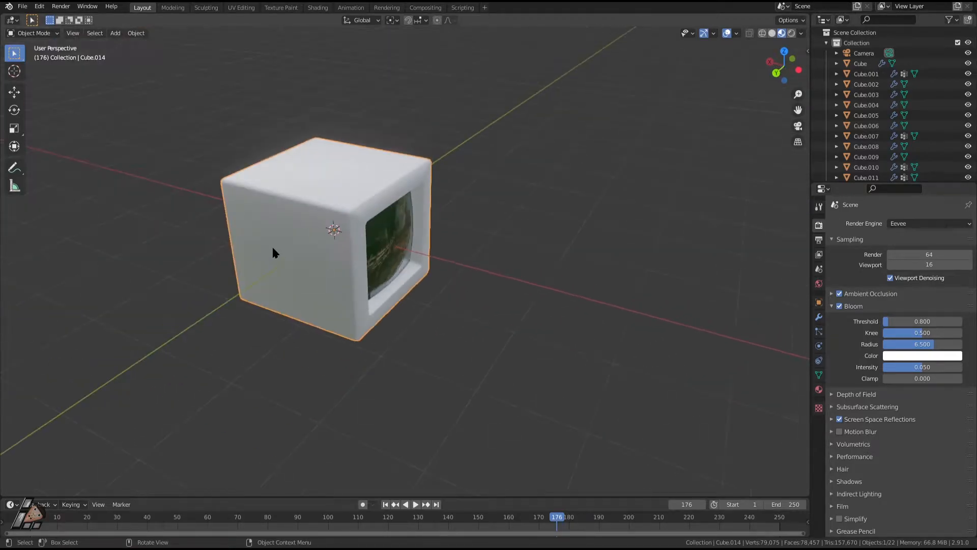
pyautogui.moveTo(277, 252); pyautogui.dragTo(354, 289, button='middle')
pyautogui.press('Tab')
pyautogui.moveTo(495, 277); pyautogui.dragTo(351, 259, button='middle')
pyautogui.press('Tab')
pyautogui.scroll(2, 524, 350)
pyautogui.moveTo(524, 349); pyautogui.dragTo(525, 153, button='middle')
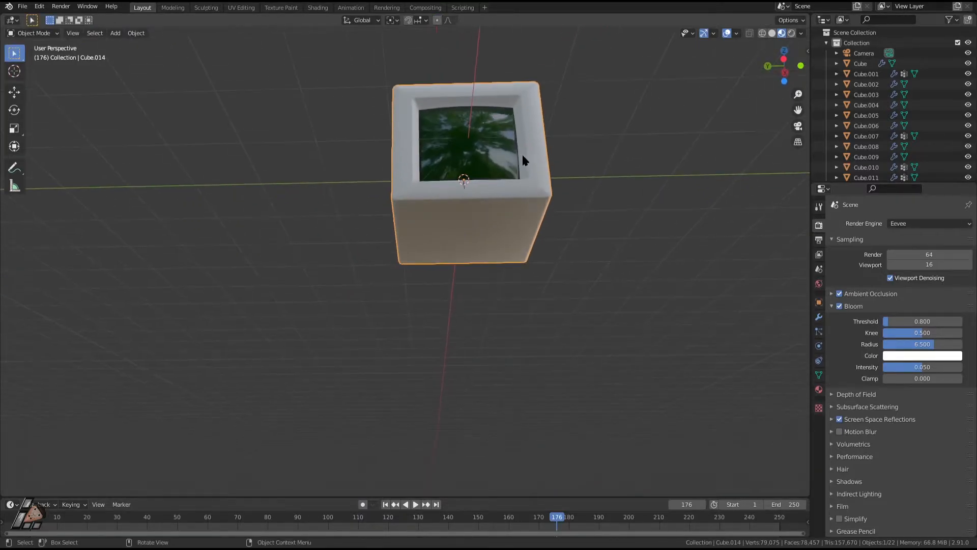
pyautogui.moveTo(521, 192); pyautogui.dragTo(470, 167, button='middle')
pyautogui.scroll(4, 438, 170)
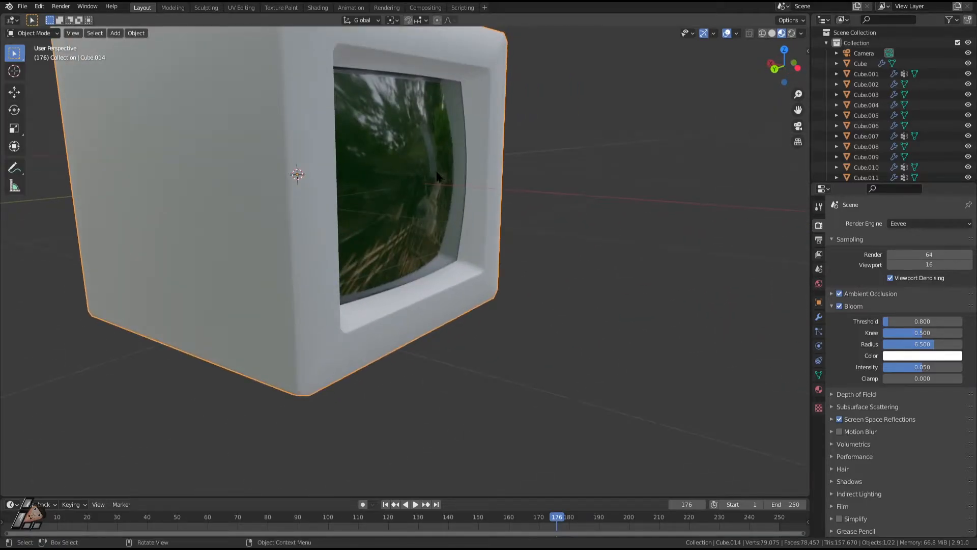
pyautogui.scroll(-2, 438, 175)
pyautogui.moveTo(441, 219); pyautogui.dragTo(421, 367, button='middle')
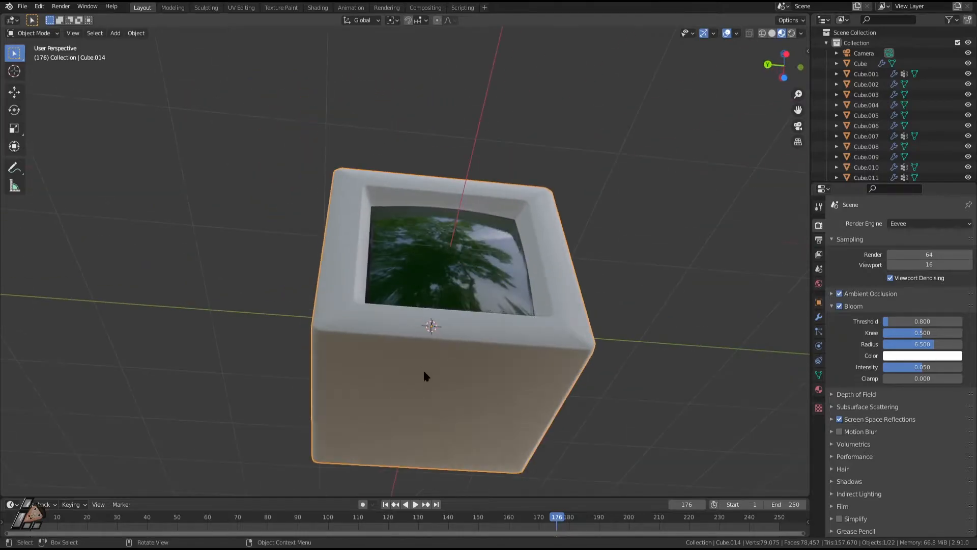
# Try to extrude the casing's bottom face downward by about 0.46 m, undo the extrusion, and return to Object Mode
pyautogui.press('Tab')
pyautogui.click(467, 393)
pyautogui.moveTo(467, 392); pyautogui.dragTo(591, 360, button='middle')
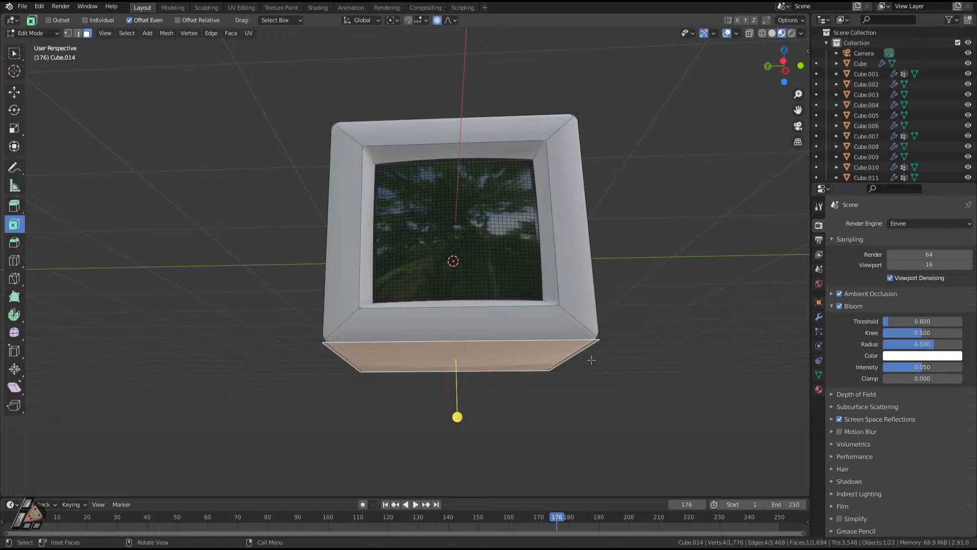
pyautogui.press('e')
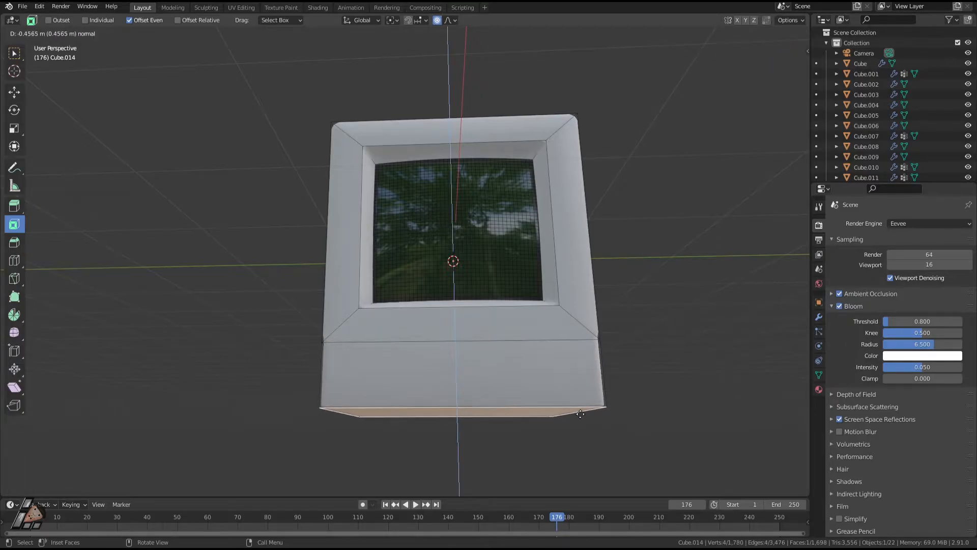
pyautogui.click(582, 417)
pyautogui.moveTo(582, 417); pyautogui.dragTo(528, 324, button='middle')
pyautogui.scroll(-4, 570, 405)
pyautogui.scroll(4, 552, 373)
pyautogui.scroll(-4, 484, 362)
pyautogui.hotkey('ctrl', 'z')
pyautogui.press('a')
pyautogui.moveTo(563, 279); pyautogui.dragTo(608, 228, button='middle')
pyautogui.press('Tab')
# Shift the base colour of the casing material slightly to an off-white tint
pyautogui.moveTo(564, 325); pyautogui.dragTo(732, 383, button='middle')
pyautogui.scroll(4, 733, 389)
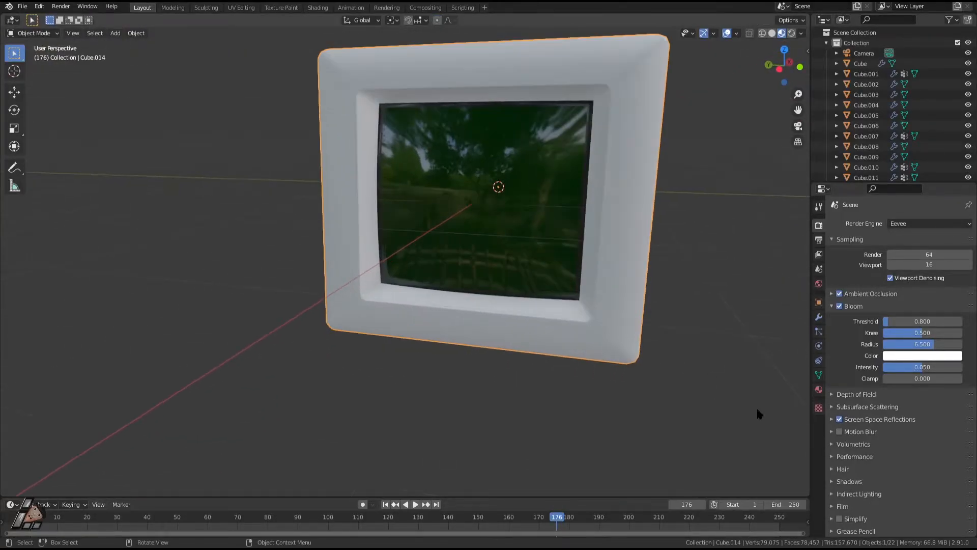
pyautogui.click(818, 390)
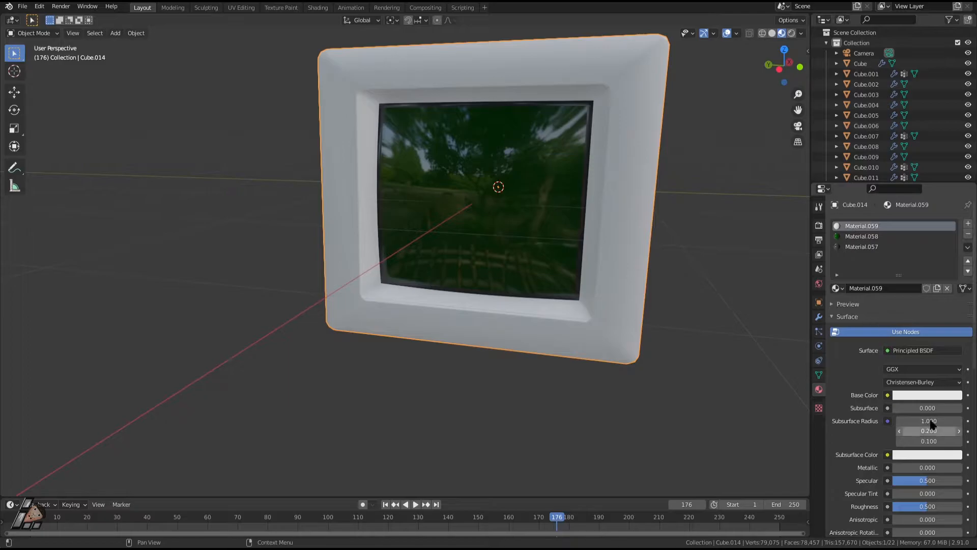
pyautogui.click(910, 395)
pyautogui.moveTo(907, 284); pyautogui.dragTo(902, 281)
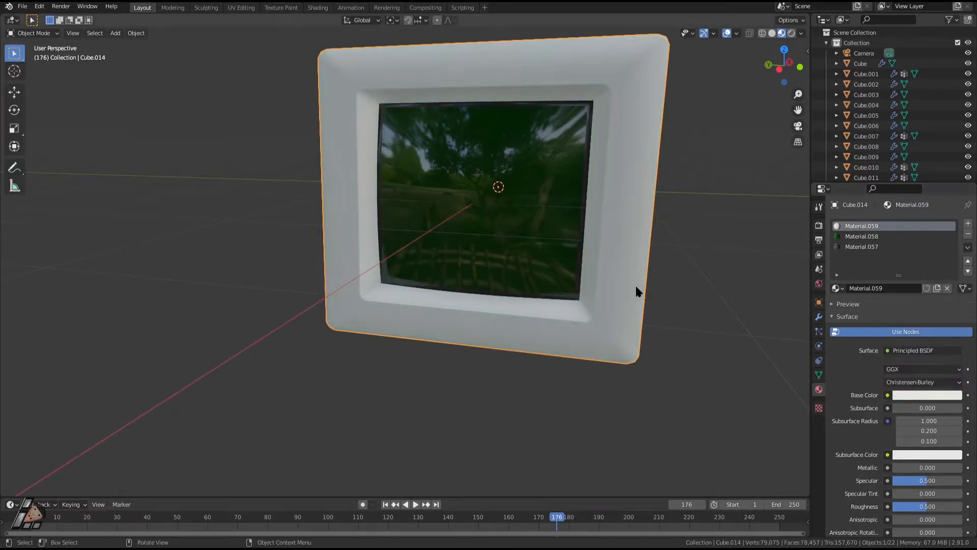
pyautogui.moveTo(721, 326); pyautogui.dragTo(804, 362, button='middle')
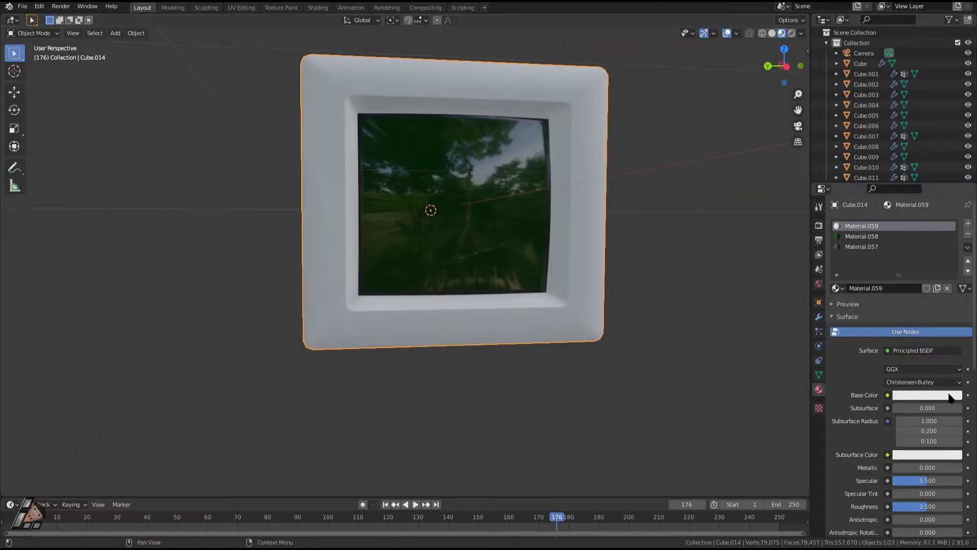
# Give the casing material a light green subsurface colour with subsurface 0.188, and lower its roughness to 0.029
pyautogui.click(915, 456)
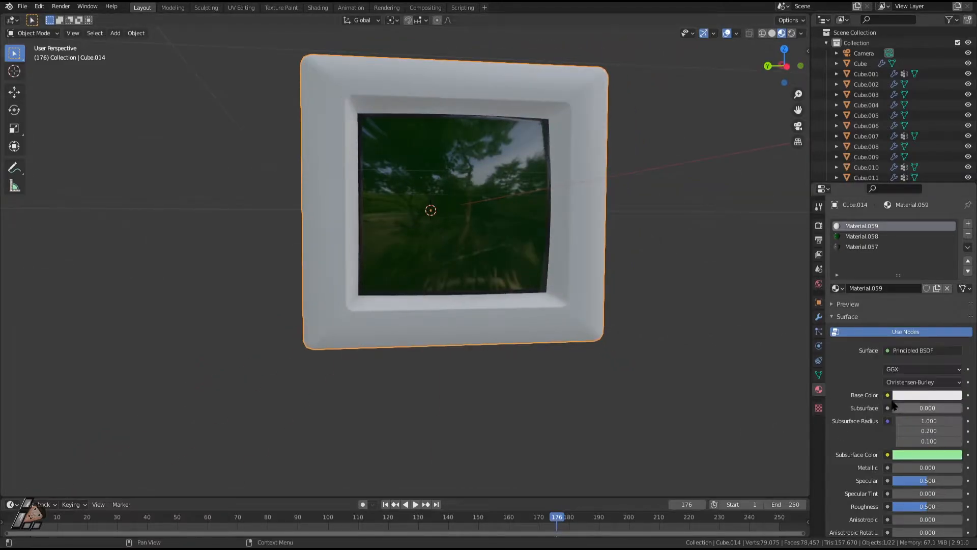
pyautogui.moveTo(905, 408); pyautogui.dragTo(906, 407)
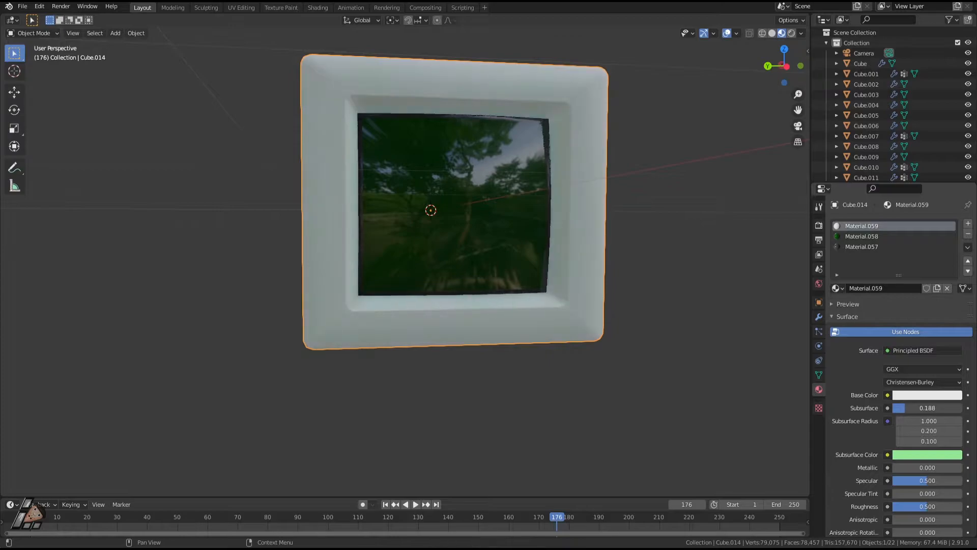
pyautogui.moveTo(933, 511); pyautogui.dragTo(910, 511)
pyautogui.moveTo(687, 331); pyautogui.dragTo(554, 281, button='middle')
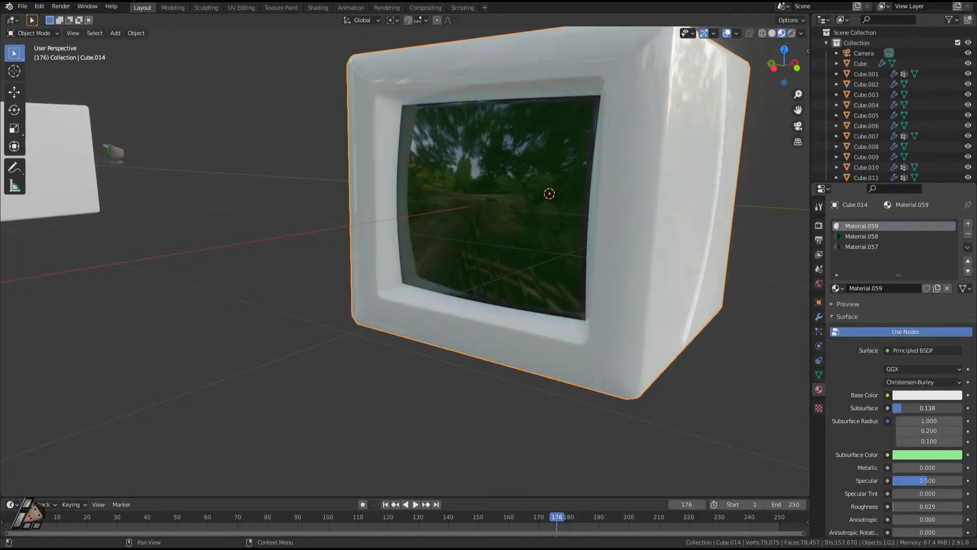
# Fine-tune the casing material to subsurface 0.123 and roughness 0.087, and save the file
pyautogui.moveTo(902, 412); pyautogui.dragTo(902, 411)
pyautogui.moveTo(637, 336); pyautogui.dragTo(464, 241, button='middle')
pyautogui.moveTo(611, 305); pyautogui.dragTo(585, 306, button='middle')
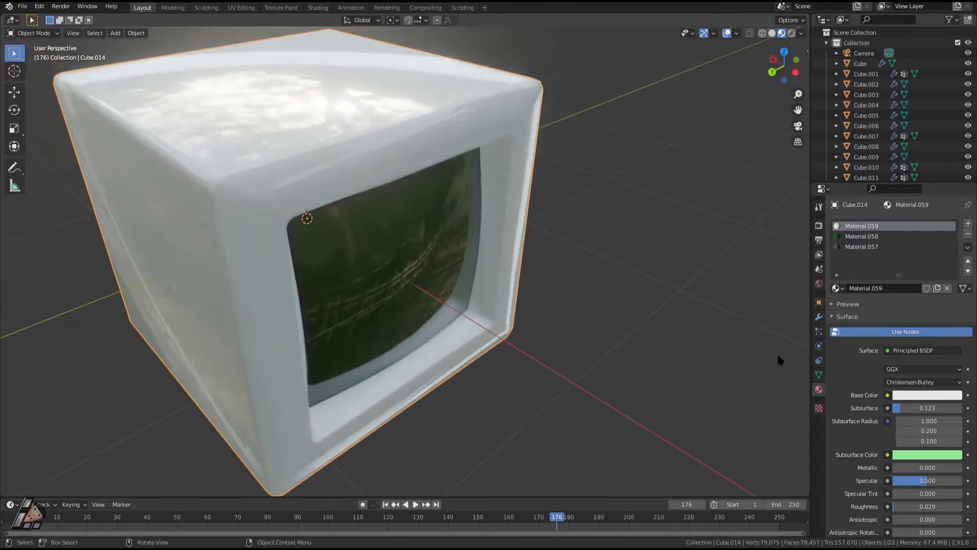
pyautogui.moveTo(927, 507); pyautogui.dragTo(932, 507)
pyautogui.moveTo(559, 316); pyautogui.dragTo(422, 199, button='middle')
pyautogui.hotkey('ctrl', 's')
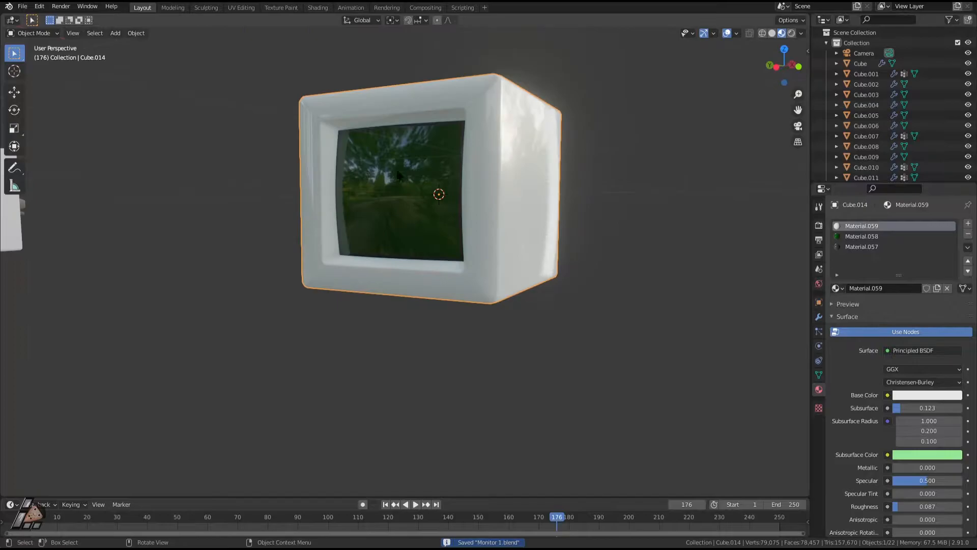
# Switch to the Shading workspace and enlarge the node editor to show the casing material's Principled BSDF node
pyautogui.click(317, 7)
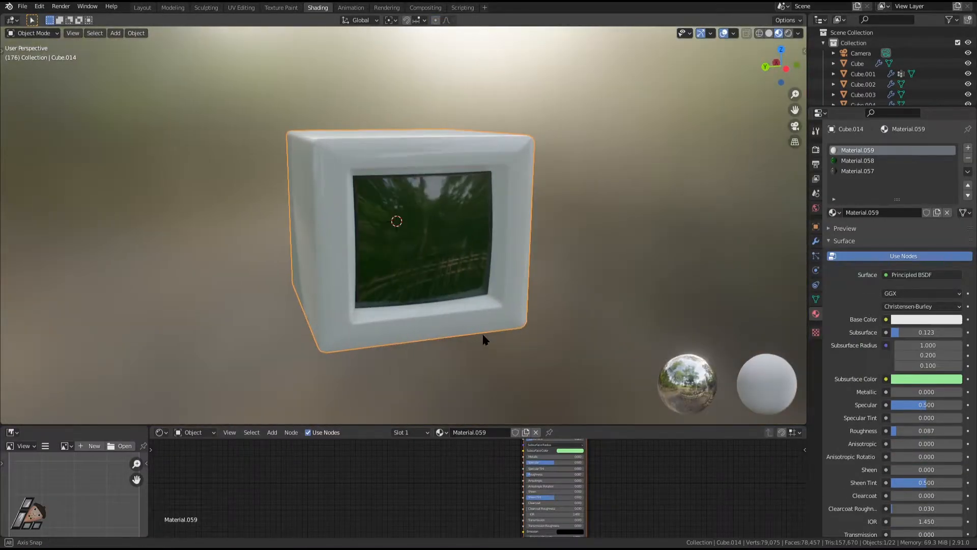
pyautogui.moveTo(611, 425); pyautogui.dragTo(611, 167)
pyautogui.scroll(1, 451, 302)
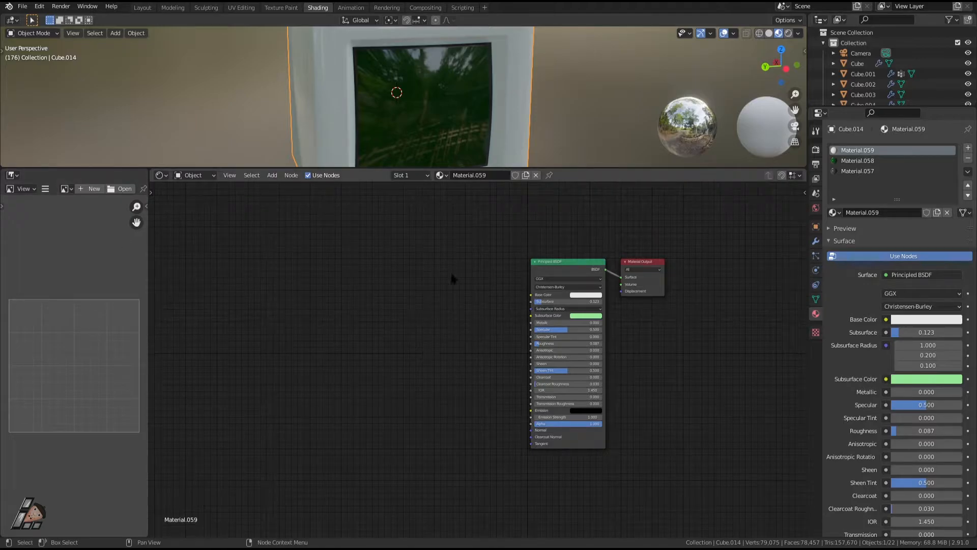
pyautogui.moveTo(435, 290); pyautogui.dragTo(453, 274, button='middle')
pyautogui.moveTo(586, 169); pyautogui.dragTo(585, 249)
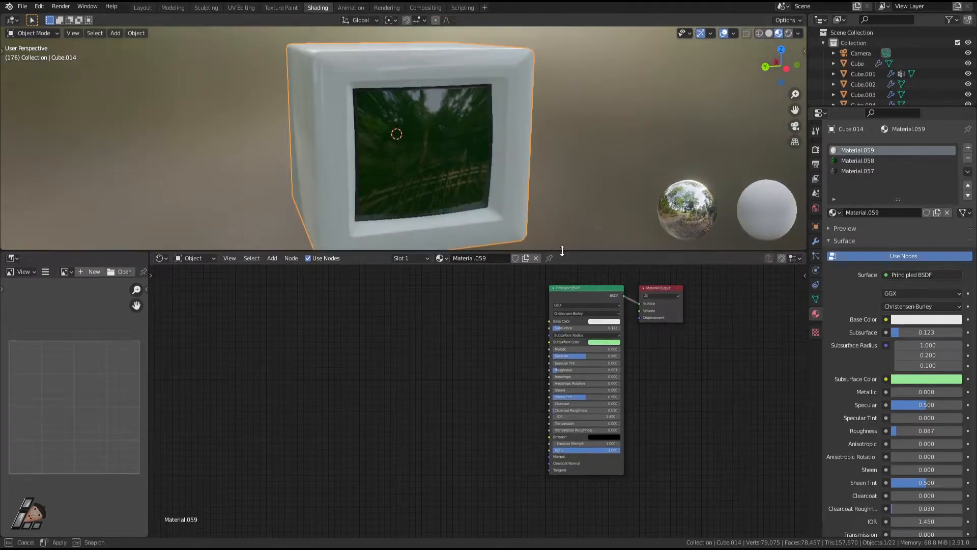
pyautogui.scroll(-4, 427, 181)
pyautogui.moveTo(443, 181); pyautogui.dragTo(458, 134, button='middle')
pyautogui.scroll(4, 427, 330)
pyautogui.moveTo(454, 317); pyautogui.dragTo(442, 356, button='middle')
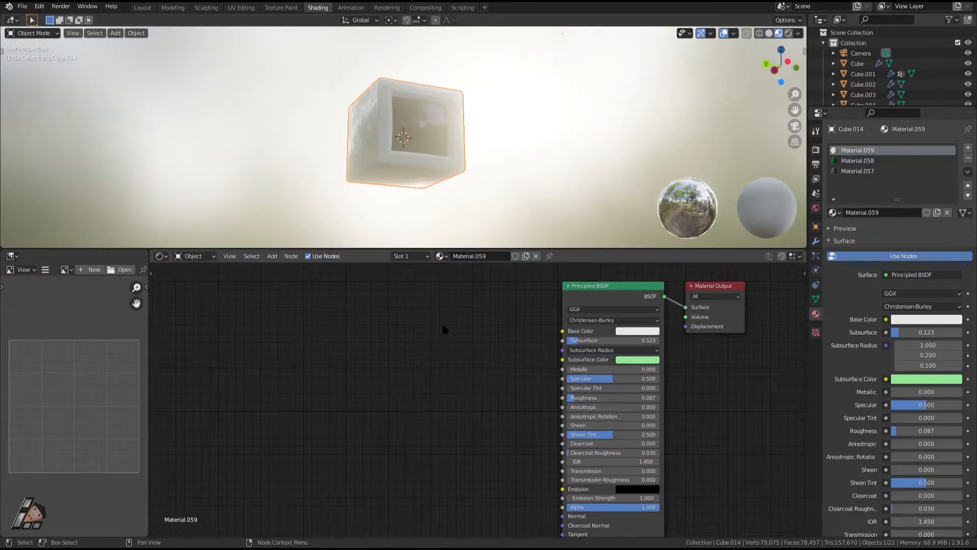
# Add a Texture Coordinate node to the casing material, placed before the Principled BSDF
pyautogui.hotkey('shift', 'a')
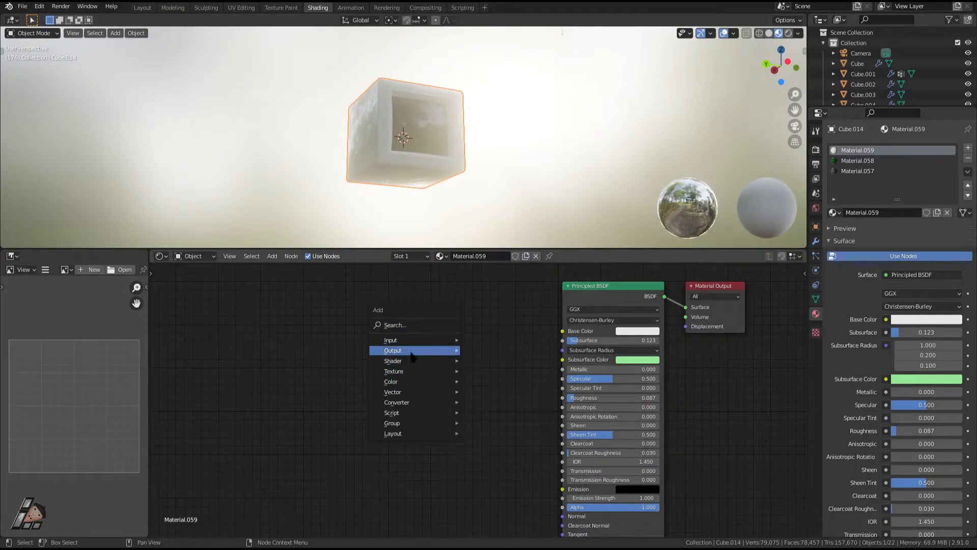
pyautogui.moveTo(412, 341)
pyautogui.hotkey('shift', 'a')
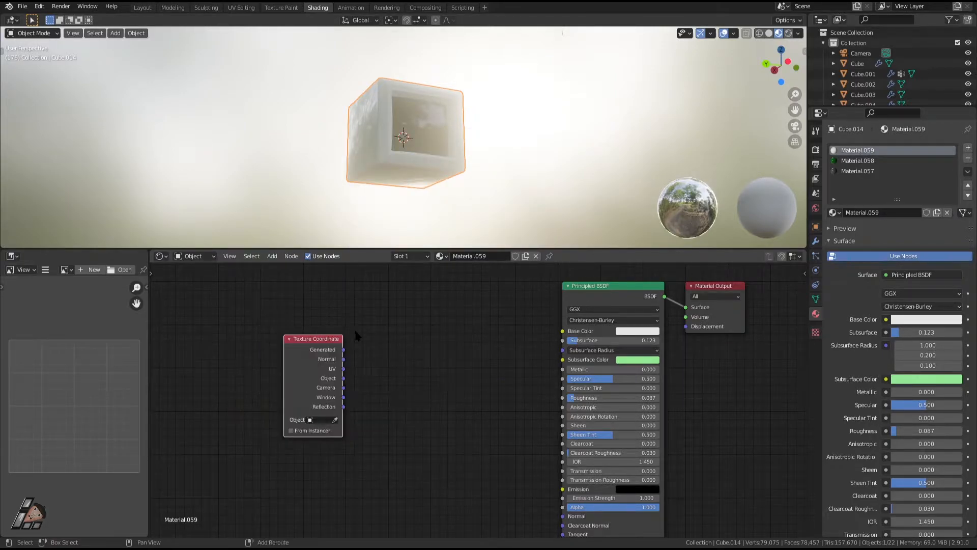
# Add a ColorRamp node between the Texture Coordinate and Principled BSDF nodes
pyautogui.hotkey('shift', 'a')
pyautogui.click(331, 316)
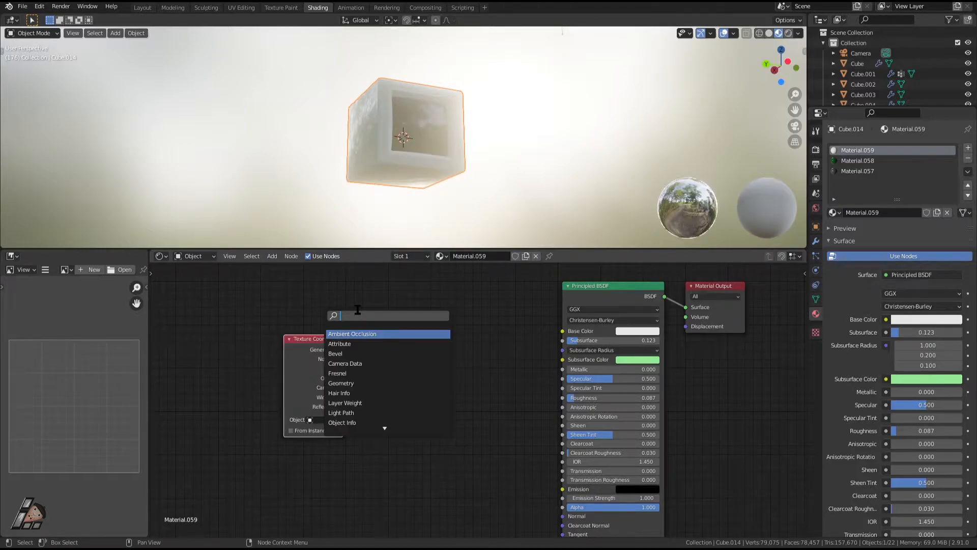
pyautogui.press('Escape')
pyautogui.hotkey('shift', 'a')
pyautogui.moveTo(336, 461)
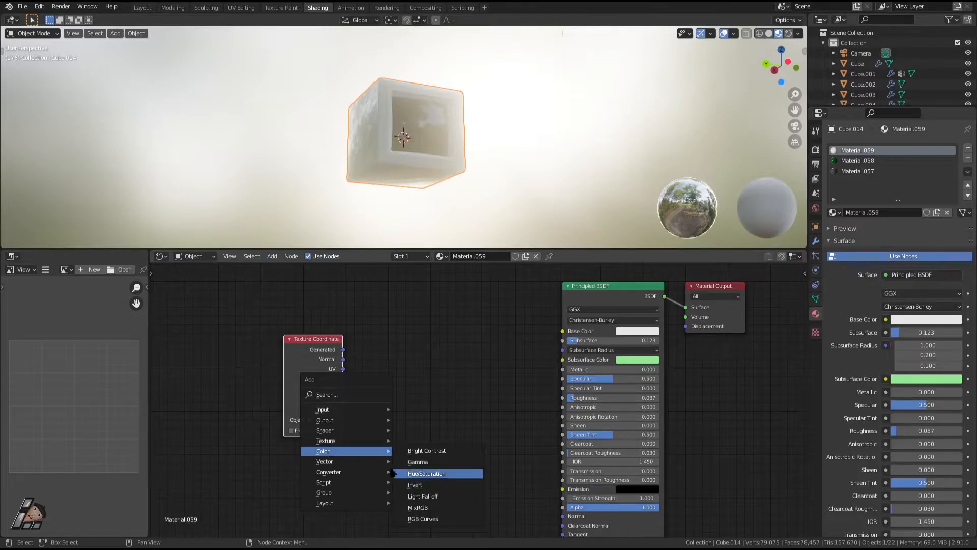
pyautogui.moveTo(367, 473)
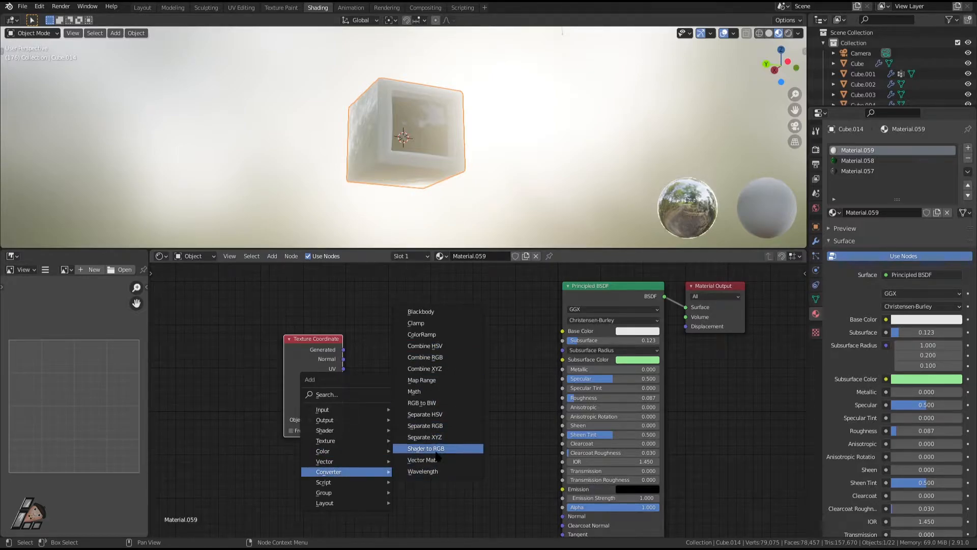
pyautogui.click(438, 337)
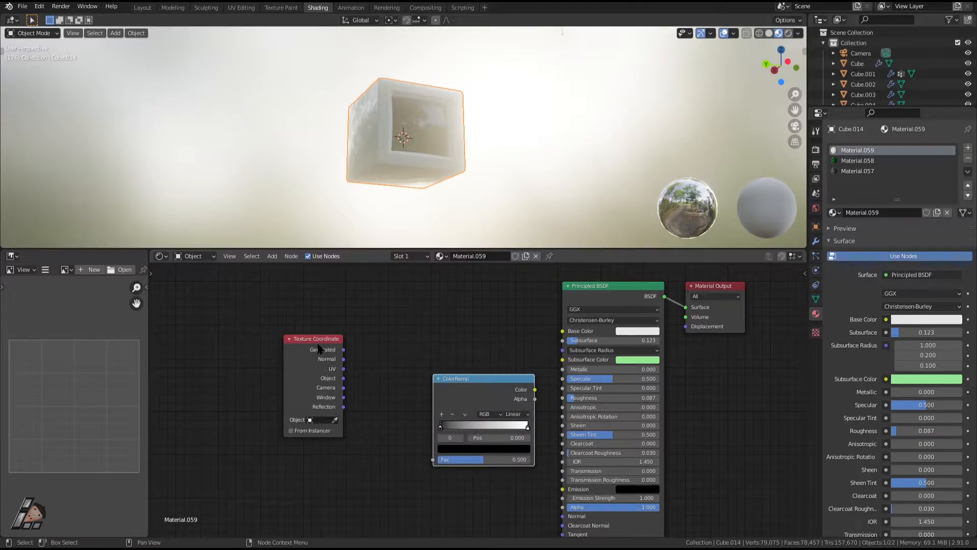
# Move the Texture Coordinate node farther from the ColorRamp and add a Bump node between them
pyautogui.moveTo(319, 349); pyautogui.dragTo(234, 342)
pyautogui.hotkey('shift', 'a')
pyautogui.moveTo(387, 384)
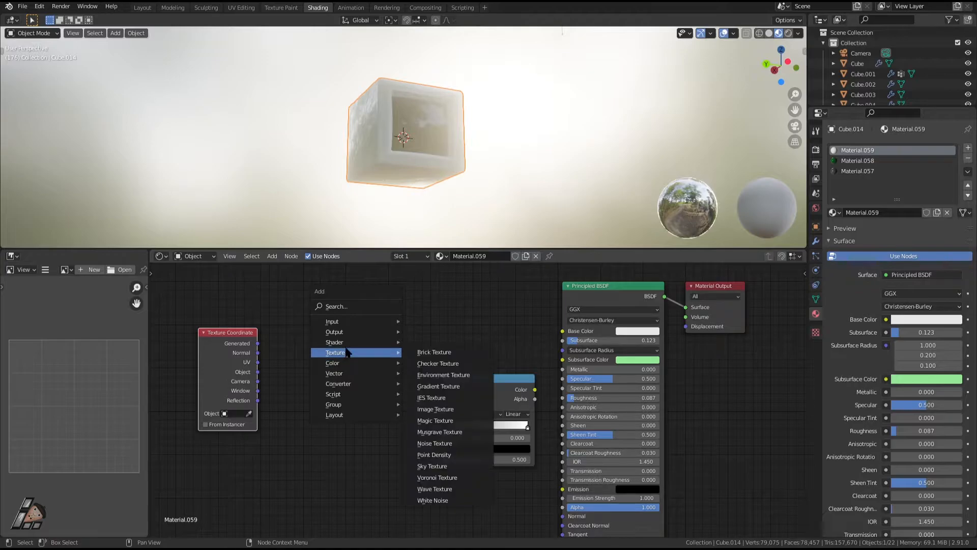
pyautogui.moveTo(346, 344)
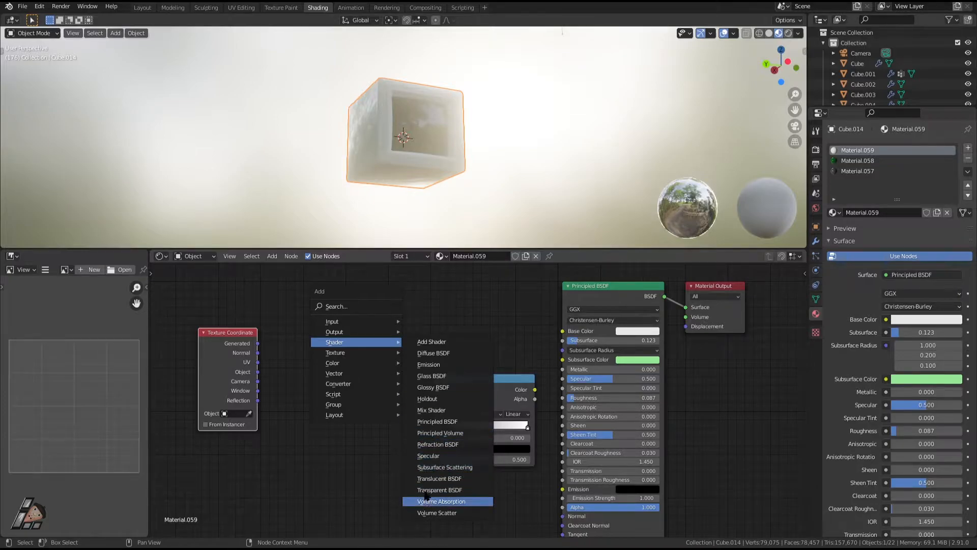
pyautogui.moveTo(345, 377)
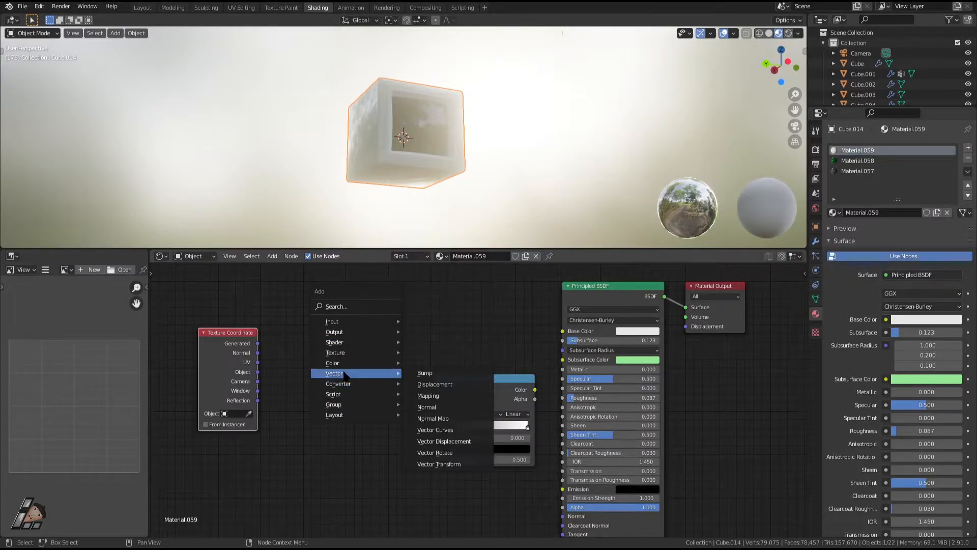
pyautogui.click(428, 374)
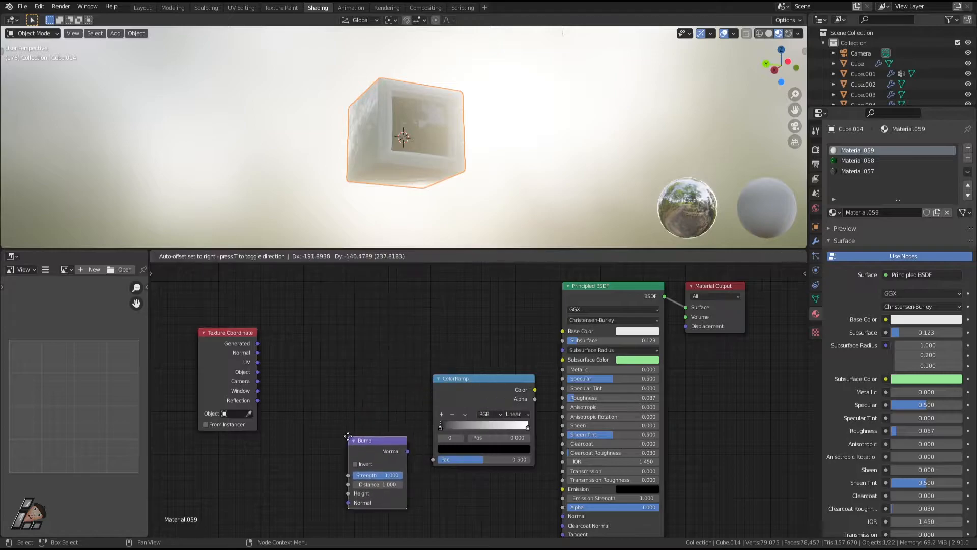
# Add a Noise Texture node above the Bump node and move the Texture Coordinate node away to make room
pyautogui.hotkey('shift', 'a')
pyautogui.moveTo(355, 427)
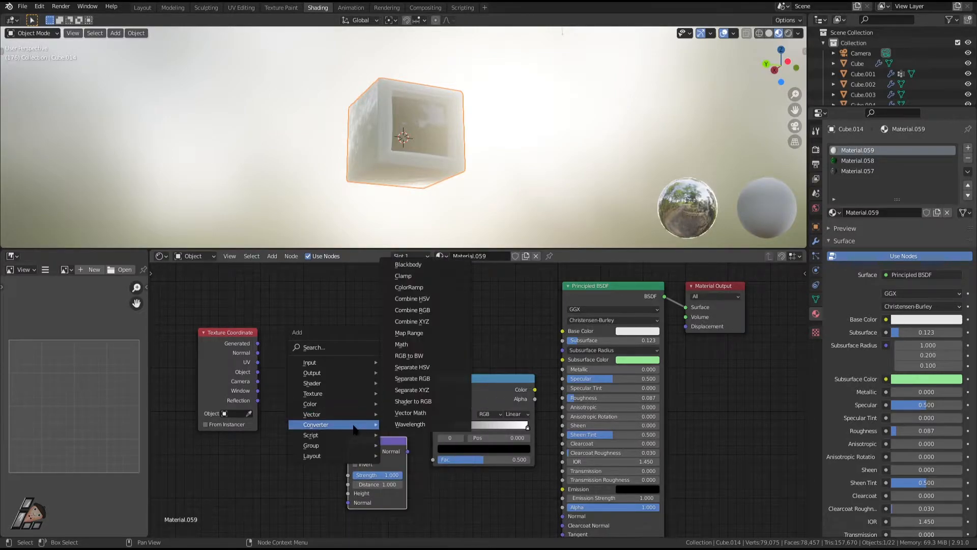
pyautogui.moveTo(322, 403)
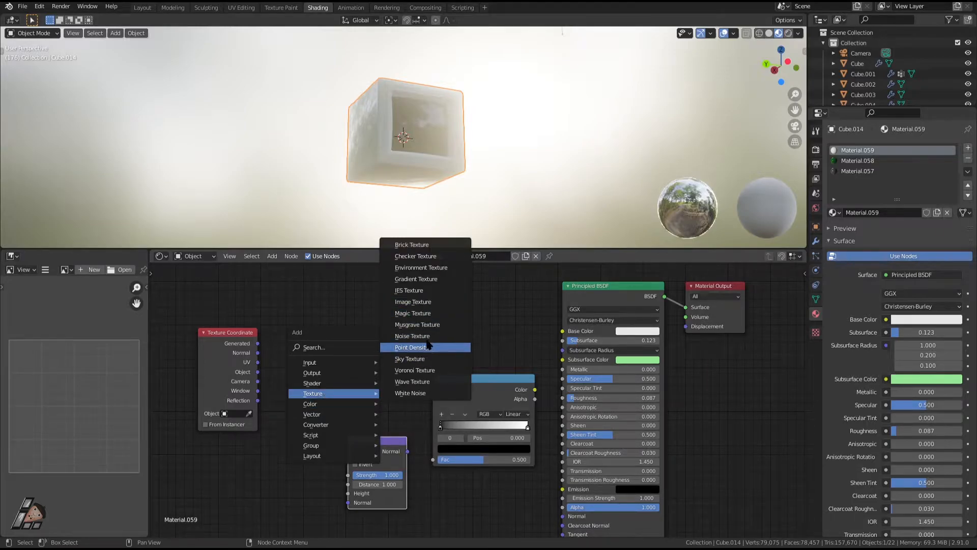
pyautogui.click(412, 336)
pyautogui.moveTo(246, 339); pyautogui.dragTo(211, 339)
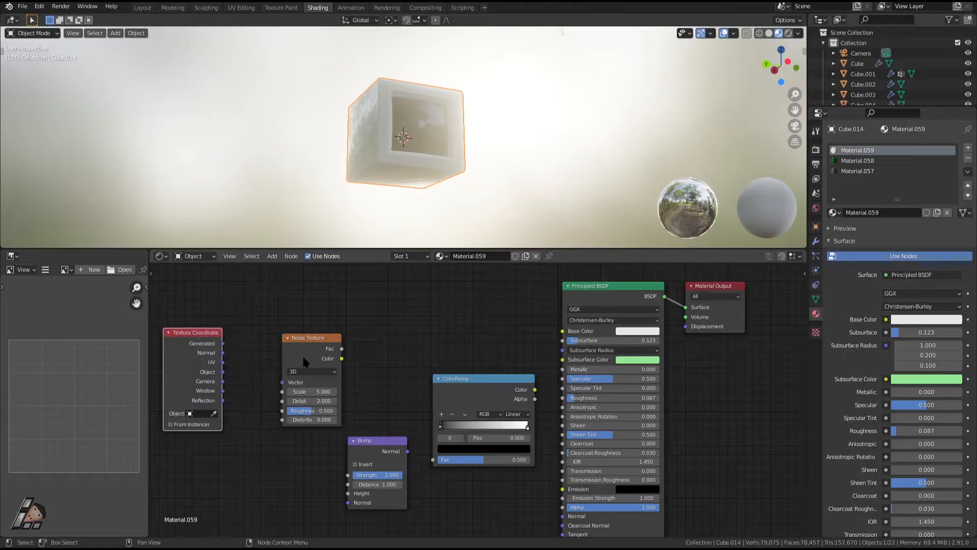
# Add a Mapping node fed by the Texture Coordinate's Object output and connect its Vector output to the Noise Texture
pyautogui.hotkey('shift', 'a')
pyautogui.moveTo(303, 357)
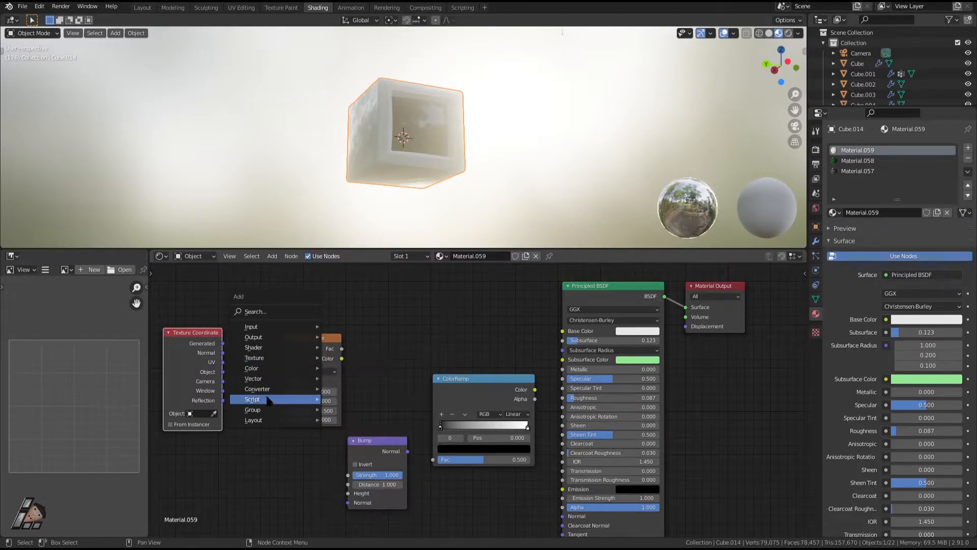
pyautogui.moveTo(264, 378)
pyautogui.click(356, 402)
pyautogui.click(237, 330)
pyautogui.moveTo(209, 333); pyautogui.dragTo(225, 381)
pyautogui.moveTo(264, 346); pyautogui.dragTo(283, 382)
pyautogui.moveTo(185, 380); pyautogui.dragTo(205, 370)
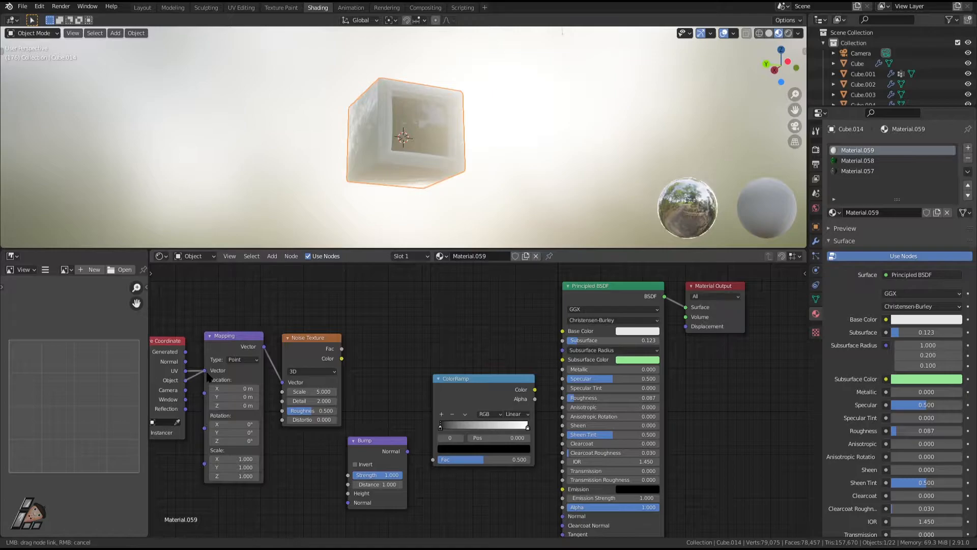
# Rearrange the Bump and ColorRamp nodes, linking the noise Color to the ColorRamp's Fac and the ramp's Alpha to the Bump's Height
pyautogui.moveTo(373, 446); pyautogui.dragTo(449, 312)
pyautogui.moveTo(492, 387); pyautogui.dragTo(429, 413)
pyautogui.moveTo(342, 359); pyautogui.dragTo(370, 485)
pyautogui.moveTo(473, 423); pyautogui.dragTo(472, 363)
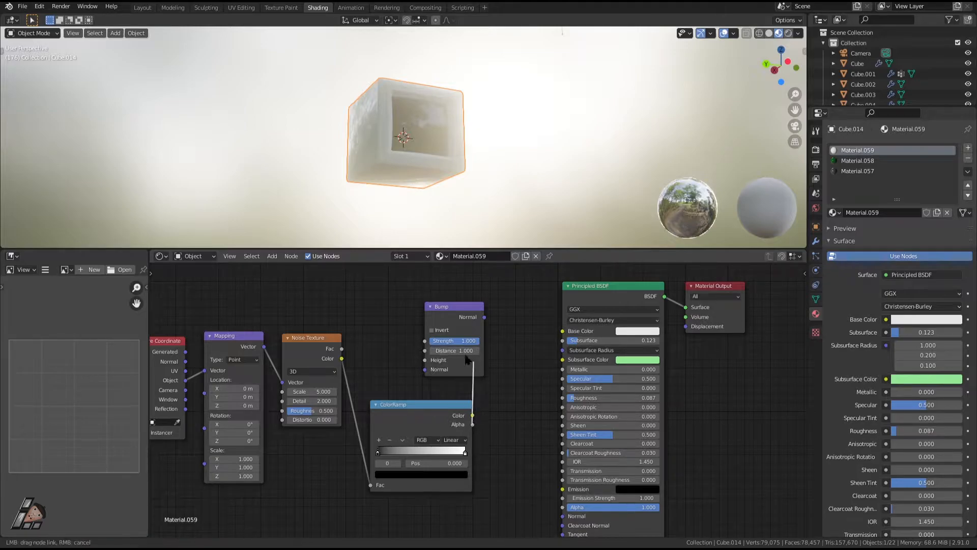
pyautogui.moveTo(515, 387); pyautogui.dragTo(425, 360)
# Place the Bump node beside the Principled BSDF and connect its Normal output to the shader's Normal input
pyautogui.moveTo(454, 311); pyautogui.dragTo(506, 451)
pyautogui.moveTo(567, 489); pyautogui.dragTo(501, 374, button='middle')
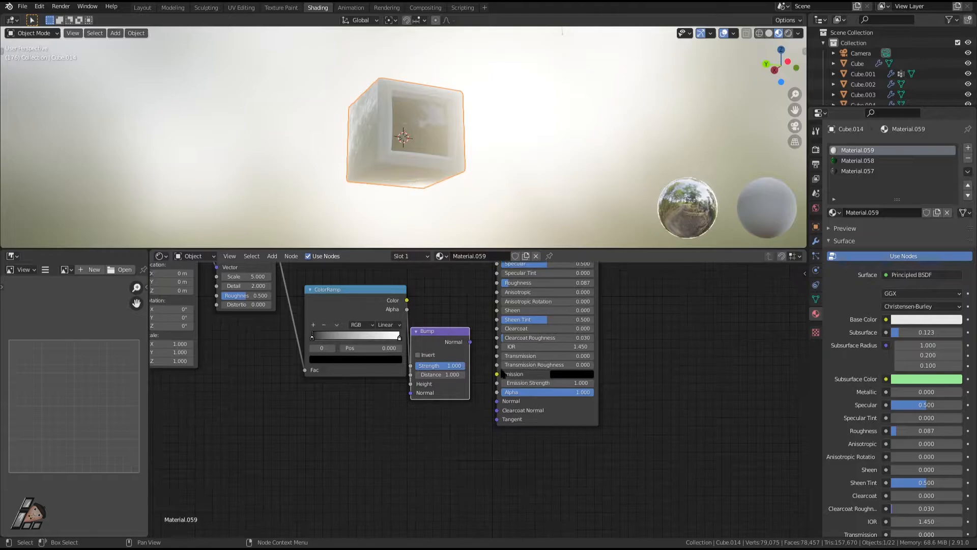
pyautogui.moveTo(469, 342); pyautogui.dragTo(497, 401)
pyautogui.moveTo(661, 391); pyautogui.dragTo(697, 533, button='middle')
# Enlarge the 3D viewport over the node editor and inspect the bumpy casing from several angles
pyautogui.moveTo(423, 164); pyautogui.dragTo(507, 147, button='middle')
pyautogui.scroll(3, 497, 183)
pyautogui.scroll(-2, 507, 148)
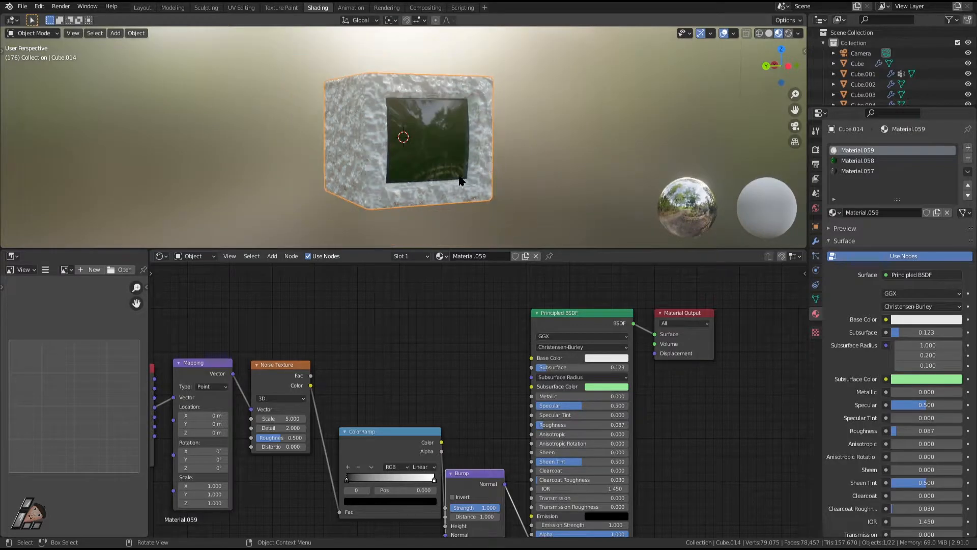
pyautogui.moveTo(410, 249); pyautogui.dragTo(397, 299)
pyautogui.moveTo(393, 270); pyautogui.dragTo(414, 185, button='middle')
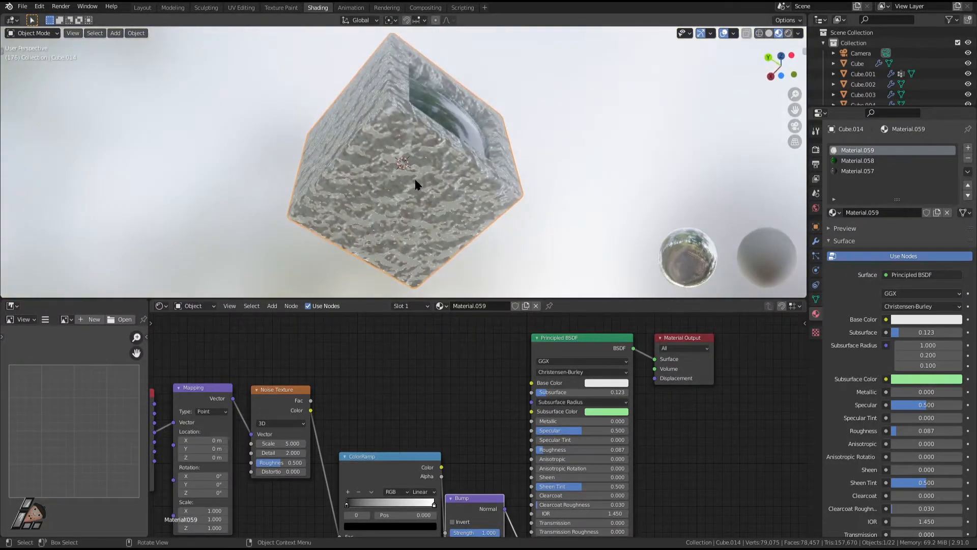
# Raise the Noise Texture's scale to about 143 and its detail to 16 for a finer casing grain
pyautogui.moveTo(657, 440); pyautogui.dragTo(611, 443, button='middle')
pyautogui.scroll(-3, 497, 454)
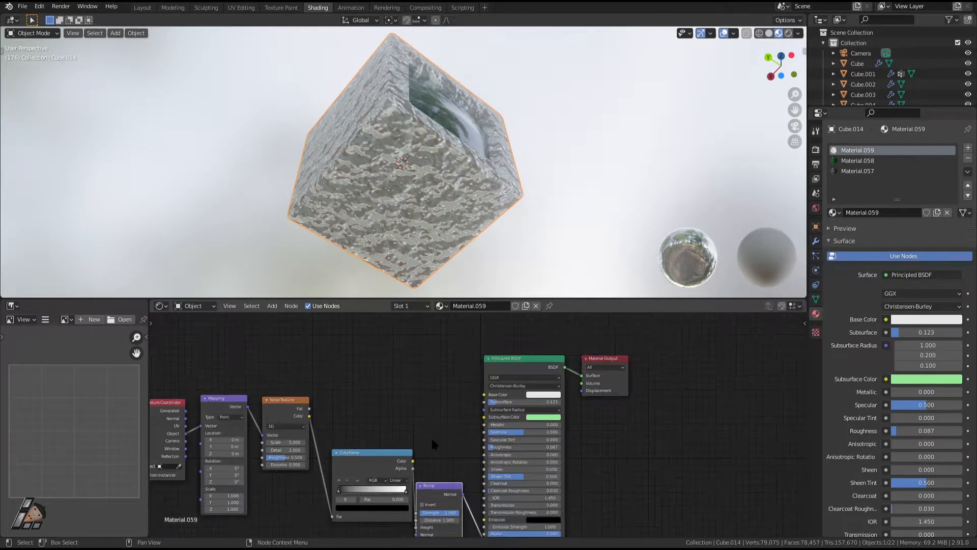
pyautogui.moveTo(434, 445); pyautogui.dragTo(445, 392, button='middle')
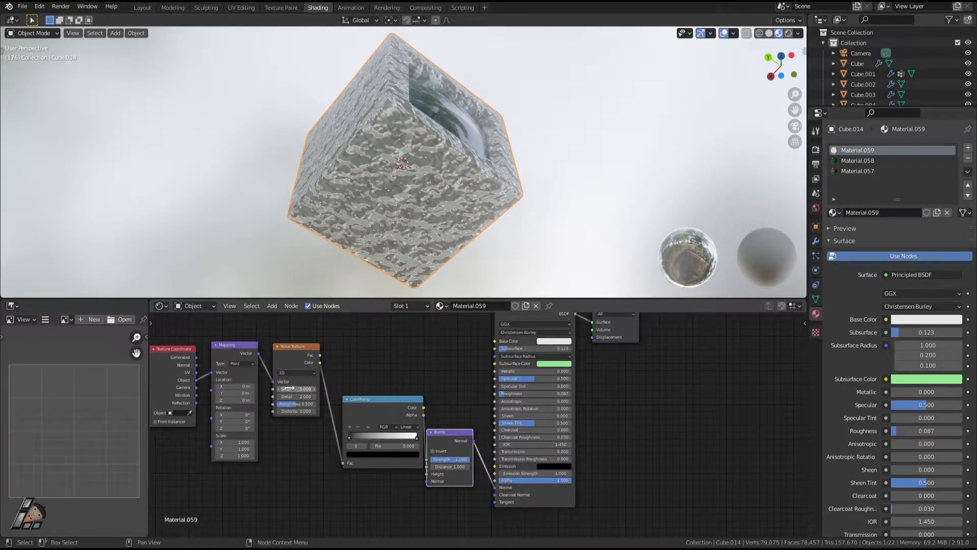
pyautogui.moveTo(295, 388); pyautogui.dragTo(320, 388)
pyautogui.moveTo(433, 164); pyautogui.dragTo(386, 231, button='middle')
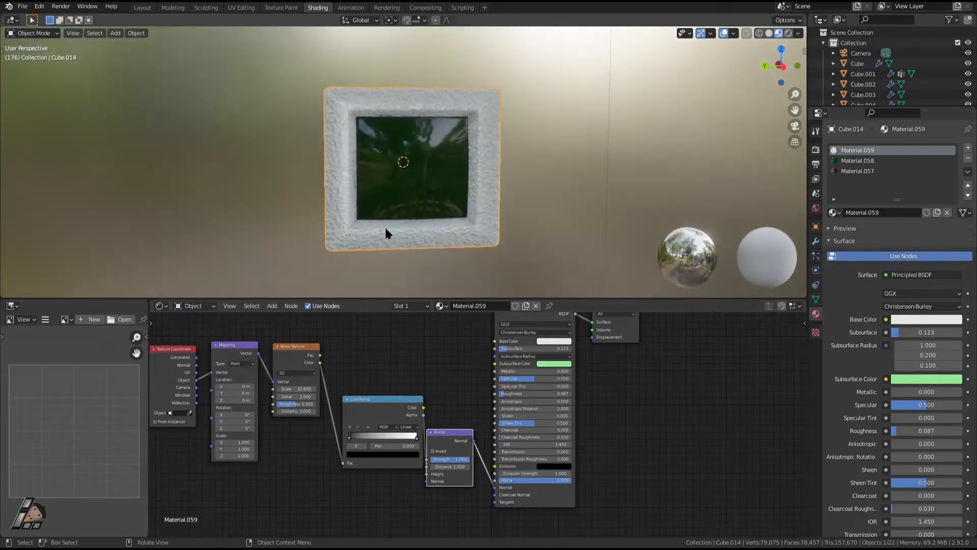
pyautogui.scroll(5, 403, 259)
pyautogui.moveTo(290, 389); pyautogui.dragTo(331, 389)
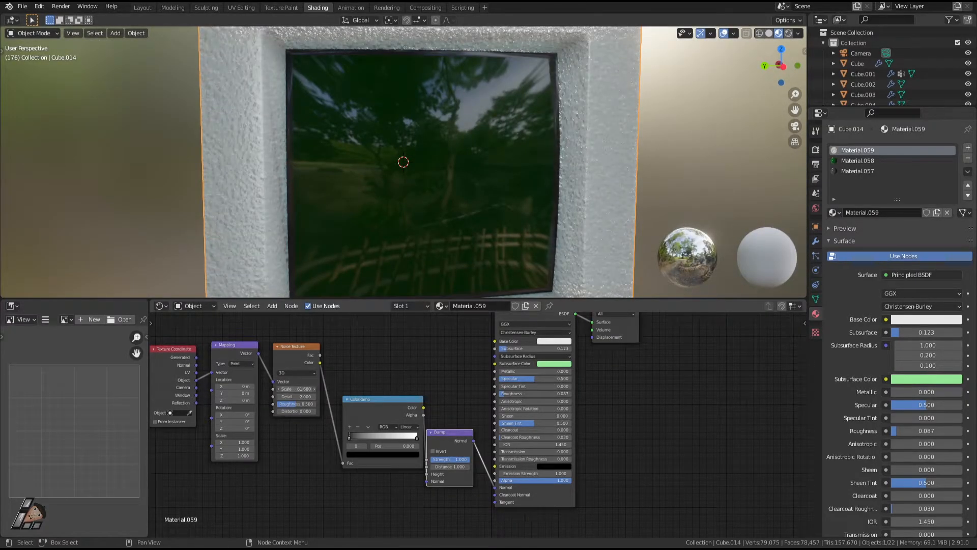
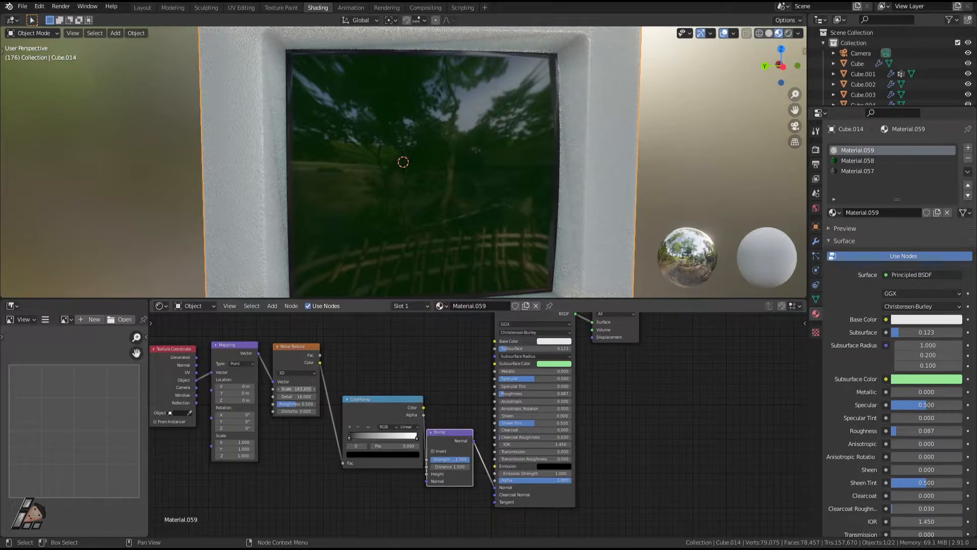
# Move the ColorRamp's white stop to position 0.427
pyautogui.scroll(3, 306, 417)
pyautogui.moveTo(357, 450); pyautogui.dragTo(274, 437)
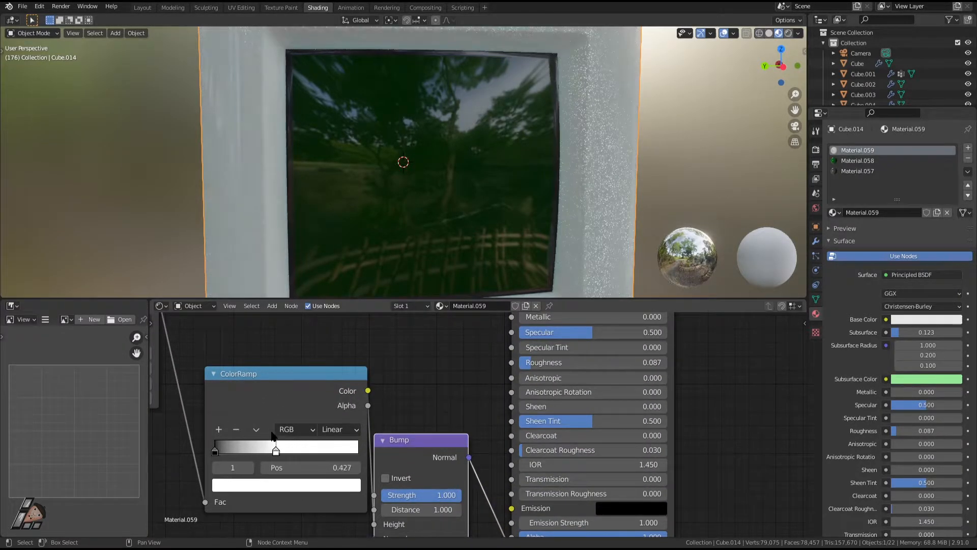
pyautogui.scroll(-4, 410, 219)
# Switch the viewport to rendered shading and lower the Bump node's strength to 0.208
pyautogui.moveTo(410, 219)
pyautogui.mouseDown(button='middle')
pyautogui.moveTo(465, 280)
pyautogui.moveTo(407, 216)
pyautogui.mouseUp(button='middle')
pyautogui.click(789, 33)
pyautogui.scroll(5, 544, 198)
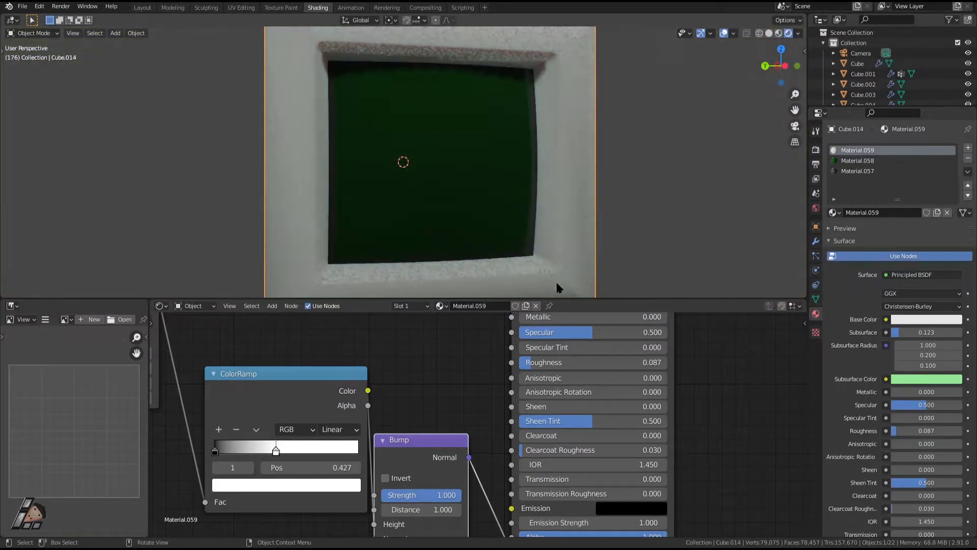
pyautogui.moveTo(460, 495); pyautogui.dragTo(392, 495)
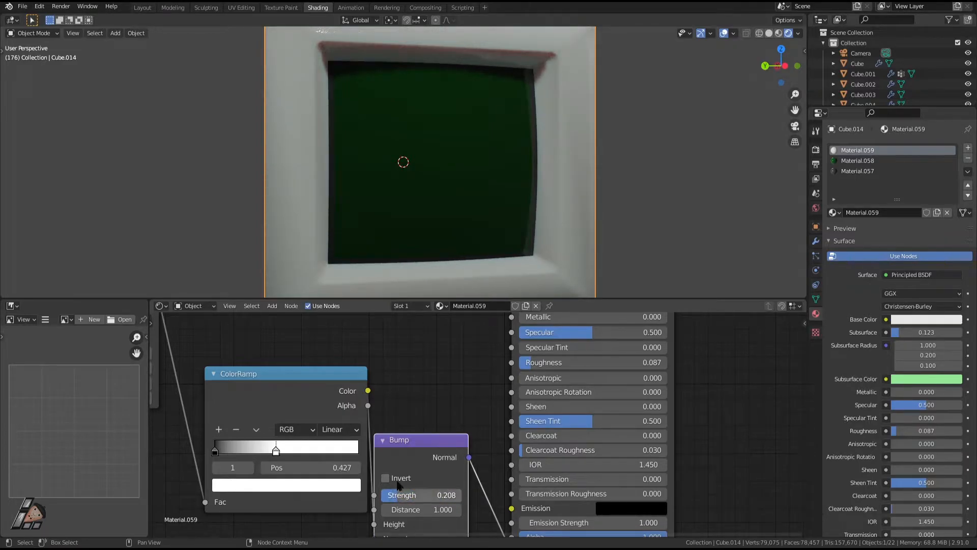
pyautogui.moveTo(448, 114); pyautogui.dragTo(482, 136, button='middle')
pyautogui.scroll(-1, 482, 136)
pyautogui.scroll(1, 478, 139)
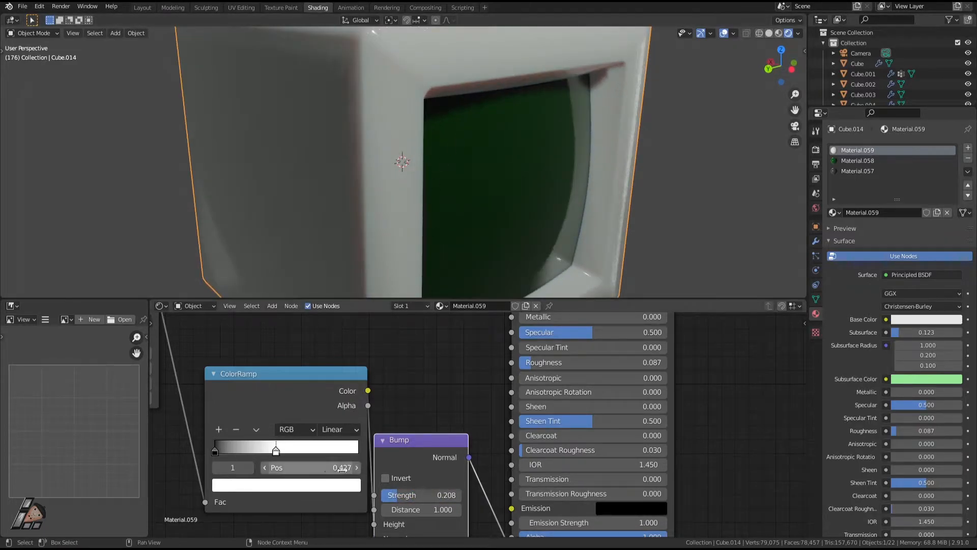
# Try the ColorRamp's white stop at position 0.386 and inspect the casing's edges up close
pyautogui.moveTo(275, 450)
pyautogui.mouseDown()
pyautogui.moveTo(283, 448)
pyautogui.moveTo(262, 447)
pyautogui.mouseUp()
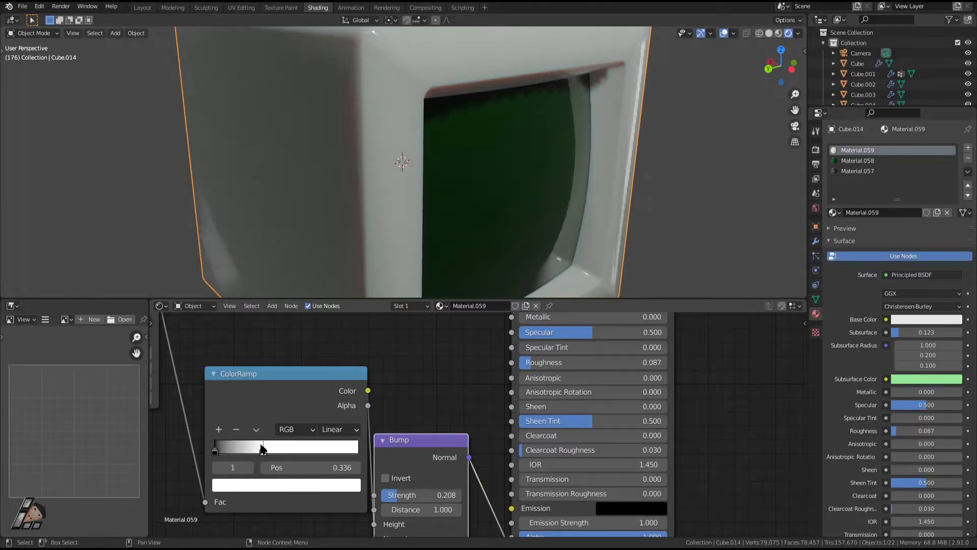
pyautogui.moveTo(480, 179)
pyautogui.mouseDown(button='middle')
pyautogui.moveTo(457, 225)
pyautogui.moveTo(412, 267)
pyautogui.moveTo(400, 221)
pyautogui.moveTo(479, 179)
pyautogui.moveTo(468, 179)
pyautogui.moveTo(481, 188)
pyautogui.mouseUp(button='middle')
pyautogui.scroll(-3, 400, 221)
pyautogui.scroll(4, 468, 179)
pyautogui.moveTo(432, 116); pyautogui.dragTo(487, 108, button='middle')
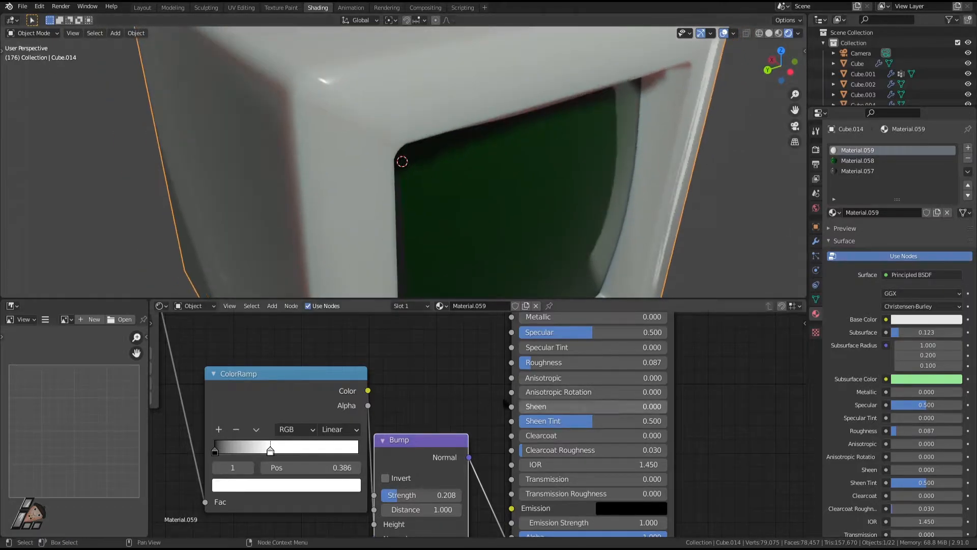
pyautogui.scroll(-2, 441, 153)
pyautogui.moveTo(441, 153); pyautogui.dragTo(493, 130, button='middle')
pyautogui.scroll(2, 492, 131)
pyautogui.moveTo(532, 98); pyautogui.dragTo(471, 120, button='middle')
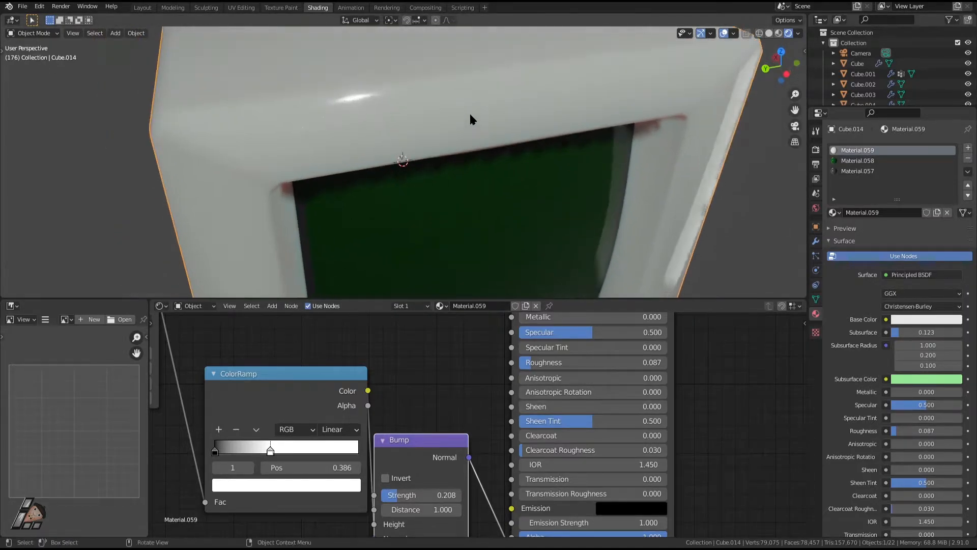
pyautogui.scroll(2, 450, 106)
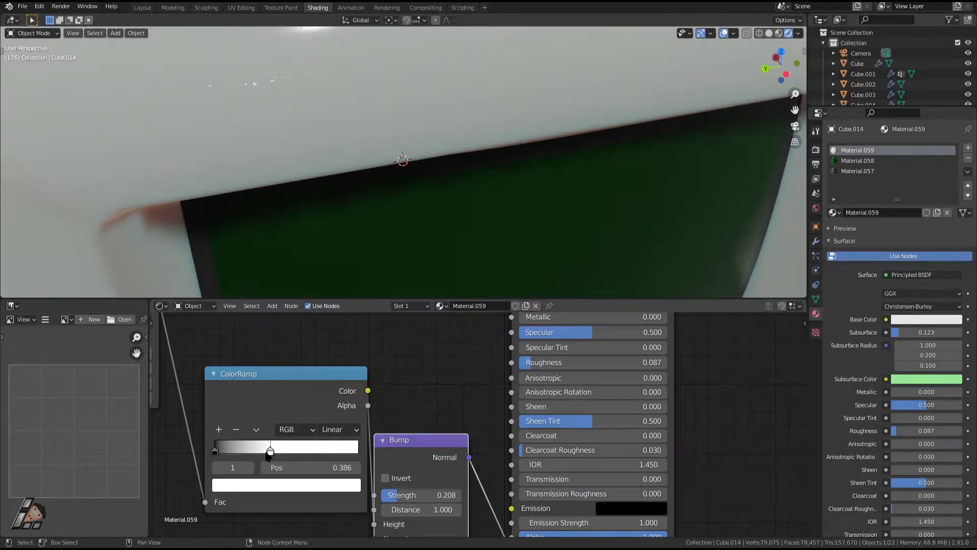
# Set the ColorRamp's white stop to 0.555 and the Bump node's strength to 0.300, checking the casing surface
pyautogui.moveTo(270, 451); pyautogui.dragTo(300, 451)
pyautogui.scroll(-4, 386, 212)
pyautogui.moveTo(386, 211); pyautogui.dragTo(433, 152, button='middle')
pyautogui.scroll(2, 434, 151)
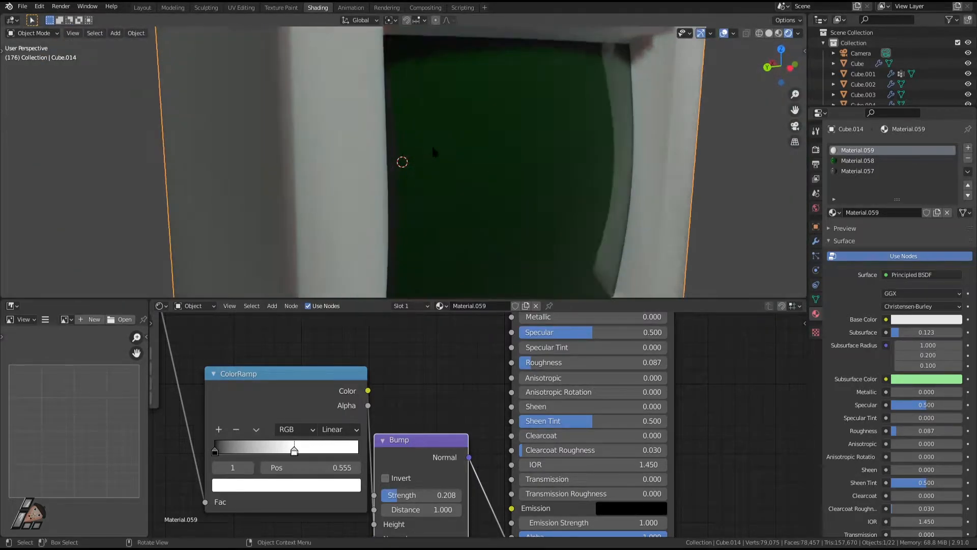
pyautogui.moveTo(389, 211); pyautogui.dragTo(432, 137, button='middle')
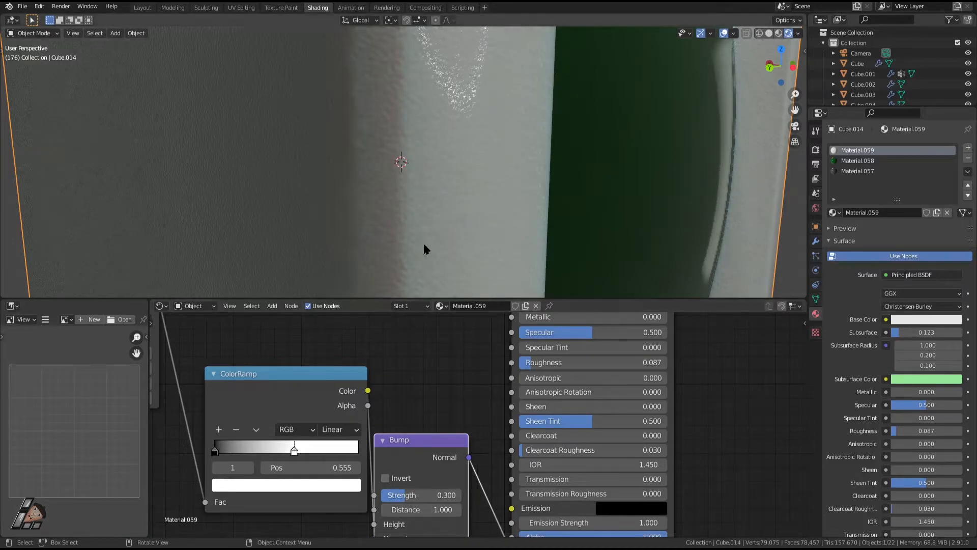
pyautogui.scroll(-5, 421, 272)
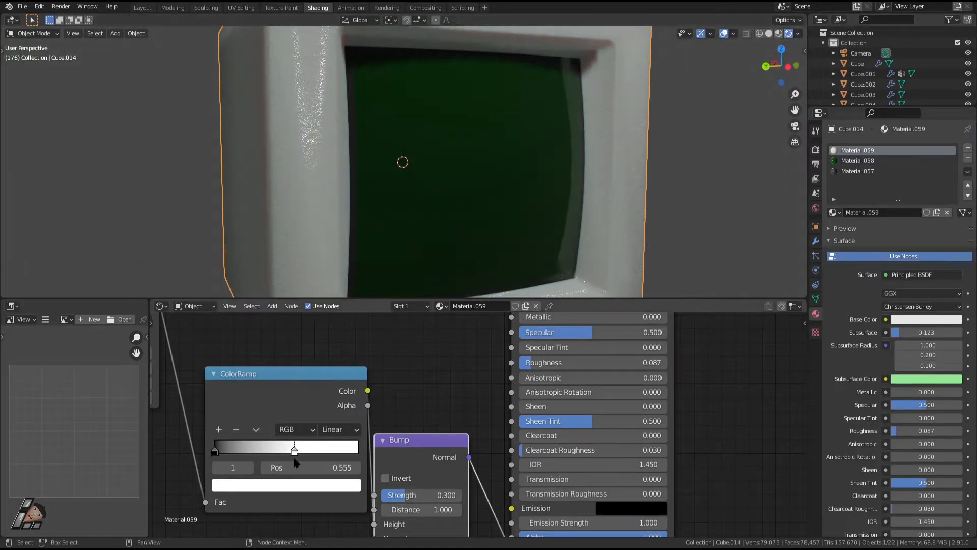
# Raise the Noise Texture's scale to 342.9 and check the grain on the casing up close
pyautogui.scroll(-2, 274, 441)
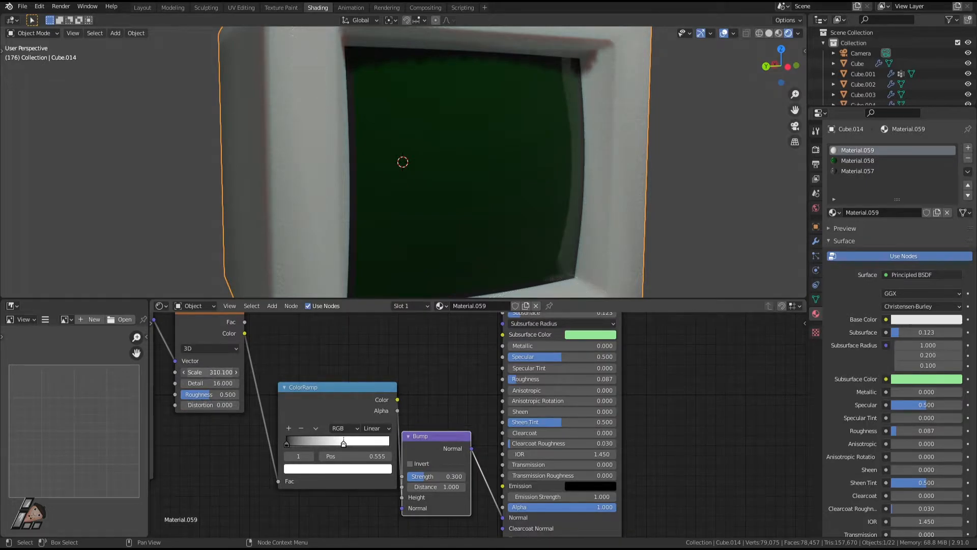
pyautogui.scroll(4, 413, 160)
pyautogui.moveTo(402, 199); pyautogui.dragTo(414, 200, button='middle')
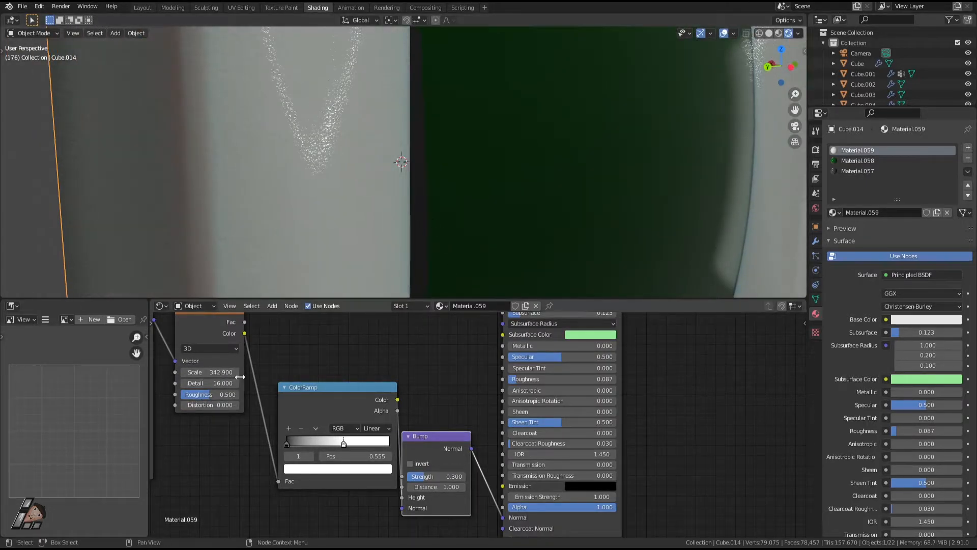
# Raise the Noise Texture's scale to 516.3 and check the casing as a whole
pyautogui.moveTo(199, 372); pyautogui.dragTo(219, 372)
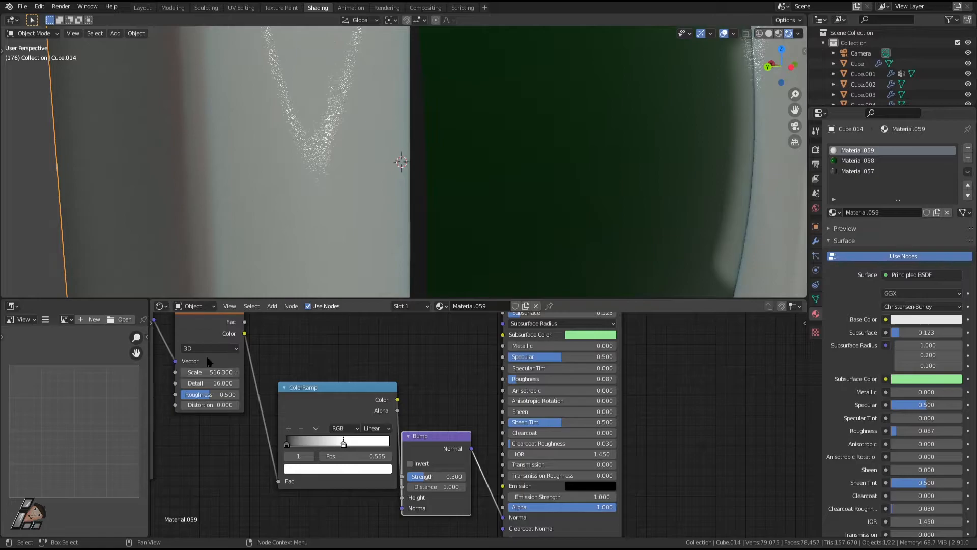
pyautogui.scroll(-5, 314, 256)
pyautogui.moveTo(600, 179)
pyautogui.mouseDown(button='middle')
pyautogui.moveTo(551, 172)
pyautogui.moveTo(578, 157)
pyautogui.moveTo(588, 190)
pyautogui.mouseUp(button='middle')
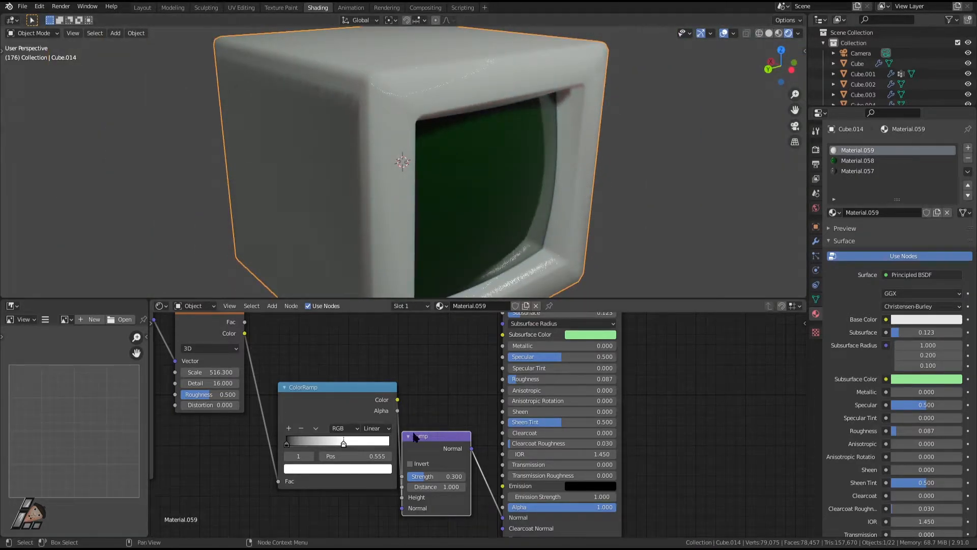
# Set the ColorRamp's white stop to 0.509 and the Bump node's strength to 0.125, checking the casing deselected
pyautogui.moveTo(346, 446); pyautogui.dragTo(341, 447)
pyautogui.moveTo(433, 481); pyautogui.dragTo(415, 480)
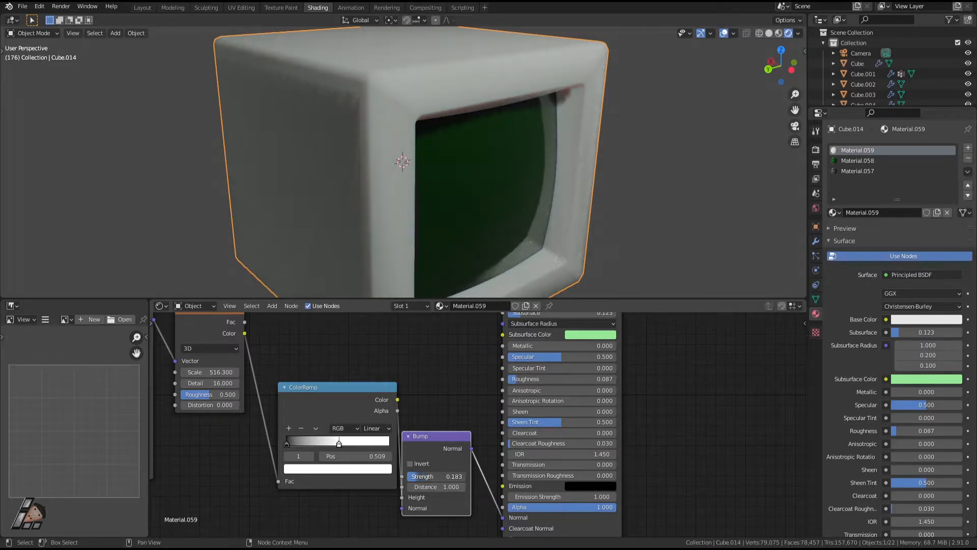
pyautogui.click(752, 225)
pyautogui.scroll(-3, 611, 220)
pyautogui.moveTo(583, 220); pyautogui.dragTo(482, 219, button='middle')
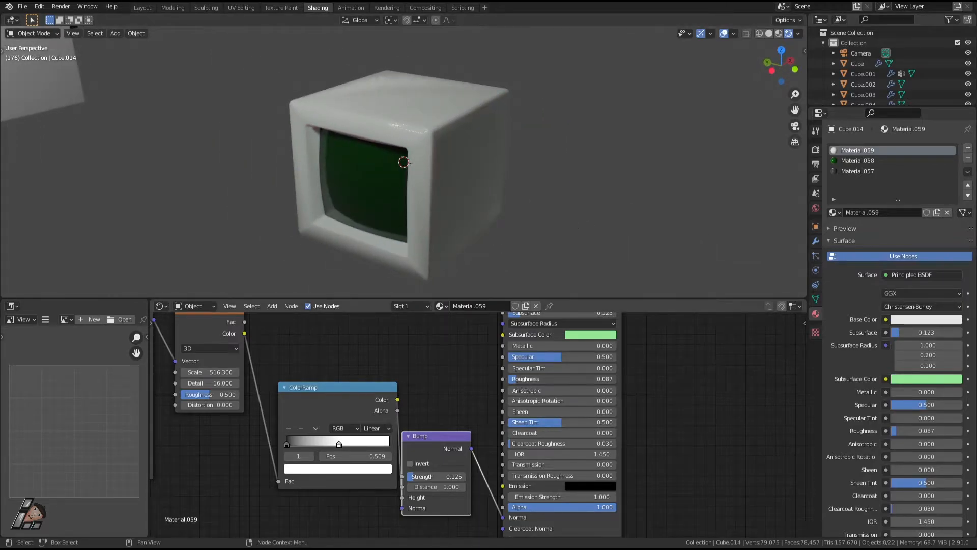
# Set the casing material's roughness to 0.301 and check its shine from the side
pyautogui.moveTo(540, 379); pyautogui.dragTo(539, 379)
pyautogui.moveTo(442, 209); pyautogui.dragTo(520, 196, button='middle')
pyautogui.scroll(4, 515, 173)
pyautogui.scroll(2, 520, 196)
pyautogui.scroll(-3, 503, 164)
pyautogui.moveTo(503, 165); pyautogui.dragTo(512, 132, button='middle')
# Fly in close to examine the grain on the casing's upper front corner, and save the file
pyautogui.hotkey('shift', '`')
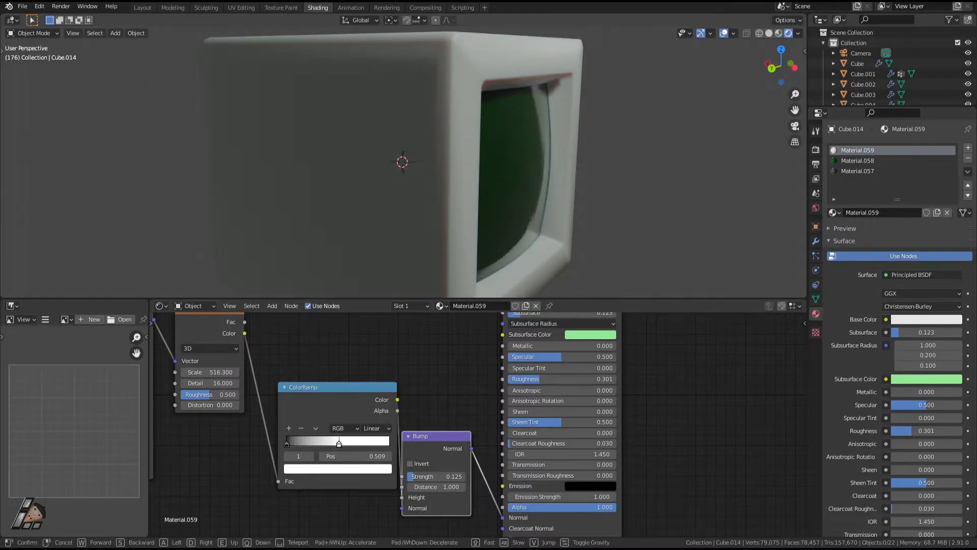
pyautogui.press('w')
pyautogui.press('s')
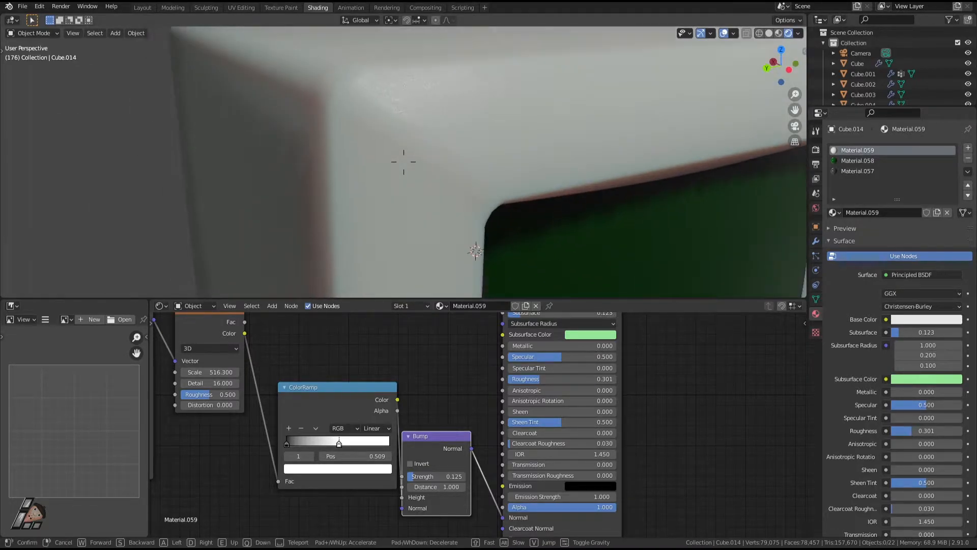
pyautogui.click(410, 188)
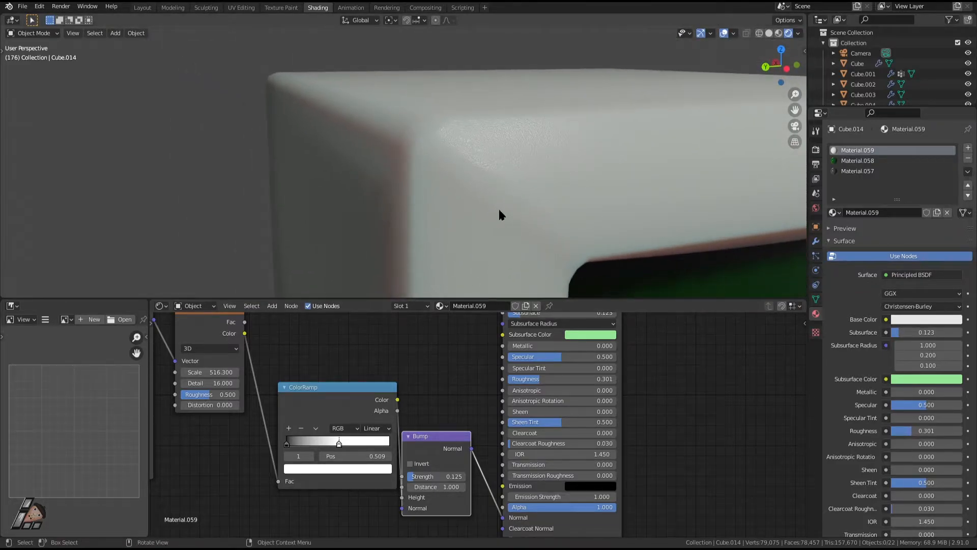
pyautogui.scroll(-5, 494, 216)
pyautogui.moveTo(517, 216); pyautogui.dragTo(491, 200, button='middle')
pyautogui.hotkey('ctrl', 's')
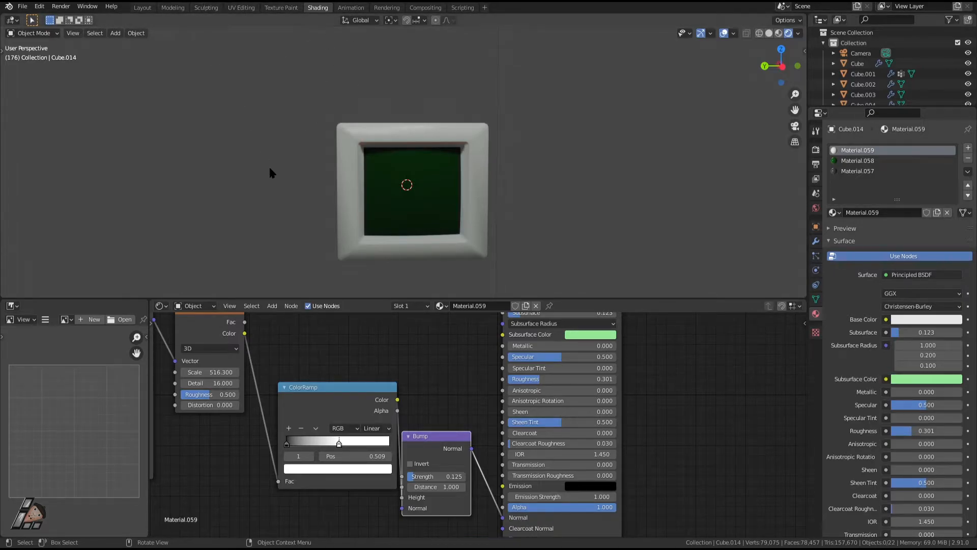
# Examine the monitor cube from several sides in a maximized viewport
pyautogui.hotkey('ctrl', 'space')
pyautogui.moveTo(427, 253); pyautogui.dragTo(481, 366, button='middle')
pyautogui.click(349, 288)
pyautogui.press('KP_Decimal')
pyautogui.scroll(1, 548, 279)
pyautogui.scroll(-2, 507, 283)
pyautogui.scroll(-3, 508, 285)
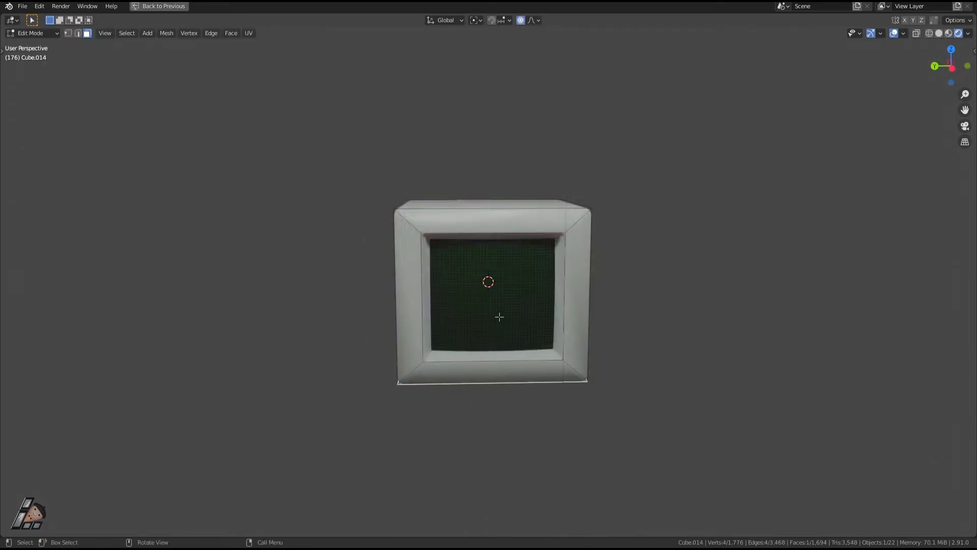
pyautogui.moveTo(501, 319); pyautogui.dragTo(557, 342, button='middle')
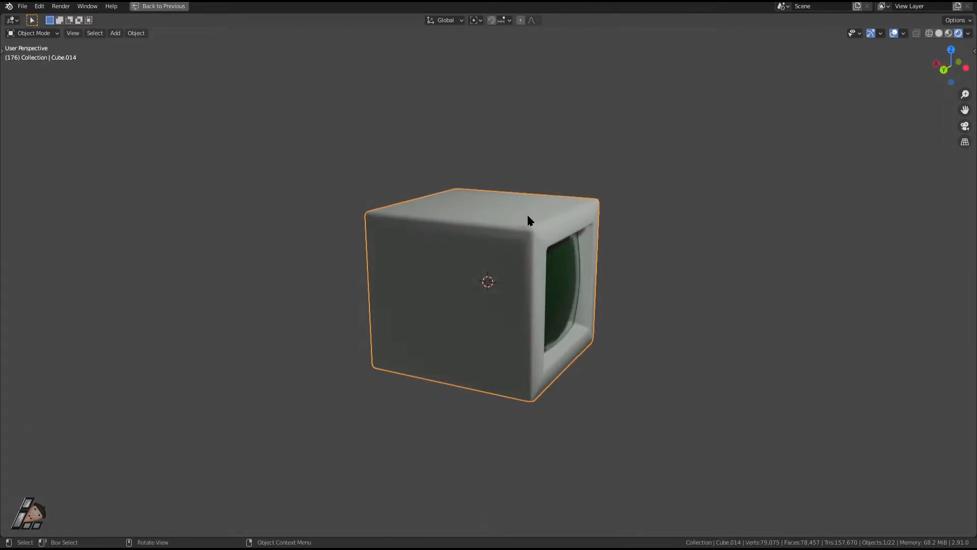
pyautogui.hotkey('ctrl', 'space')
# Switch to the Layout workspace, show the cube's modifiers and save the file
pyautogui.moveTo(590, 234); pyautogui.dragTo(606, 285, button='middle')
pyautogui.moveTo(655, 298); pyautogui.dragTo(656, 369)
pyautogui.moveTo(730, 251); pyautogui.dragTo(574, 227, button='middle')
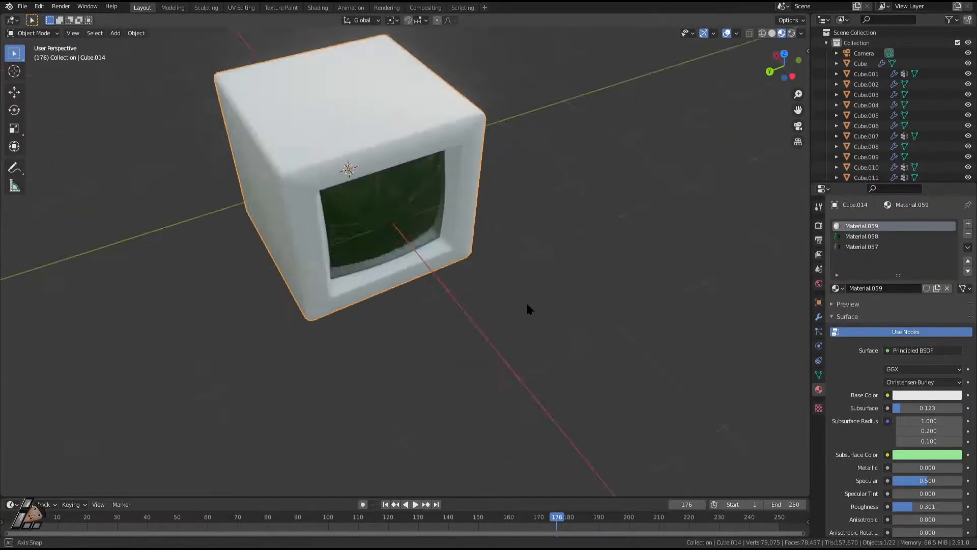
pyautogui.moveTo(527, 310); pyautogui.dragTo(560, 309, button='middle')
pyautogui.click(817, 317)
pyautogui.moveTo(764, 305); pyautogui.dragTo(737, 257, button='middle')
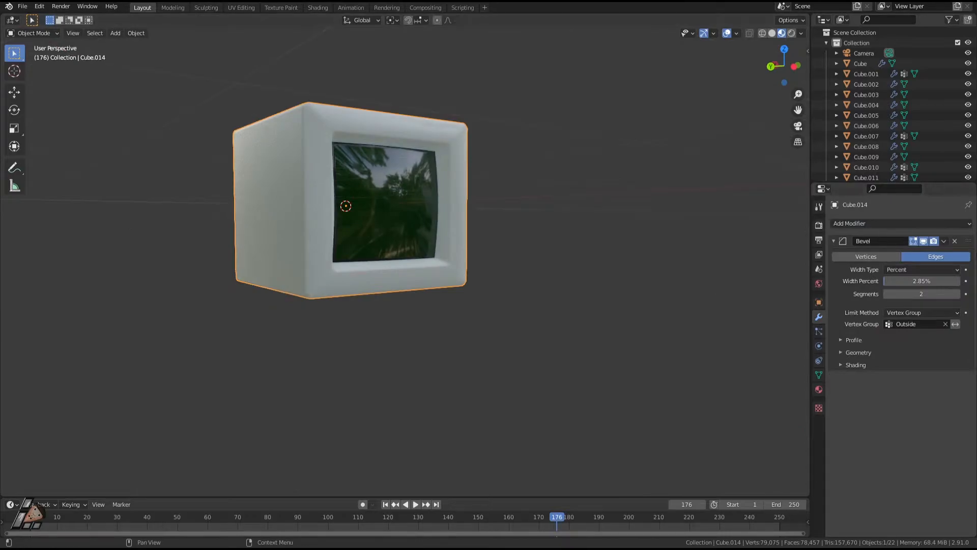
pyautogui.moveTo(662, 244); pyautogui.dragTo(626, 236, button='middle')
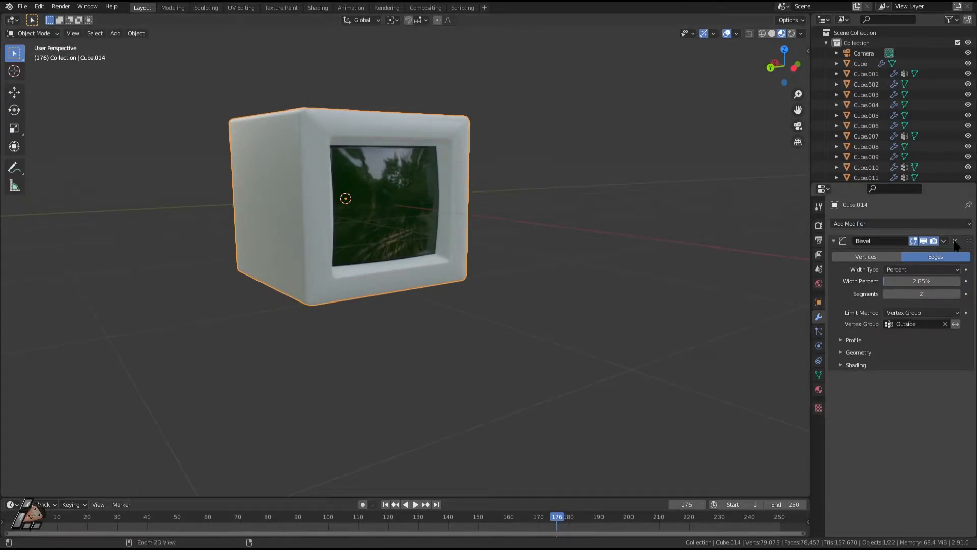
pyautogui.hotkey('ctrl', 's')
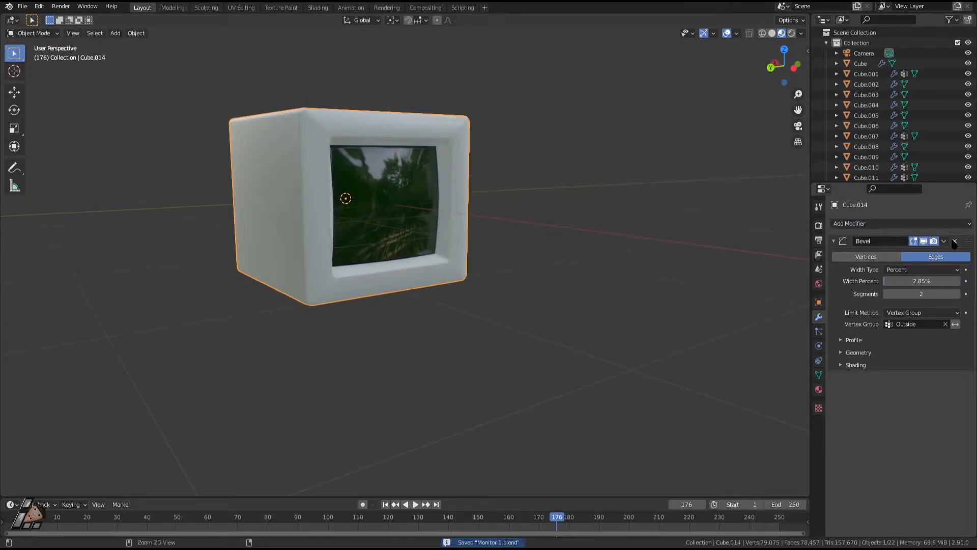
# Apply the cube's Bevel modifier and check the beveled mesh in Edit Mode
pyautogui.hotkey('ctrl', 'a')
pyautogui.moveTo(433, 224); pyautogui.dragTo(471, 281, button='middle')
pyautogui.scroll(3, 451, 267)
pyautogui.press('Tab')
pyautogui.moveTo(375, 257); pyautogui.dragTo(350, 290, button='middle')
pyautogui.scroll(-3, 409, 274)
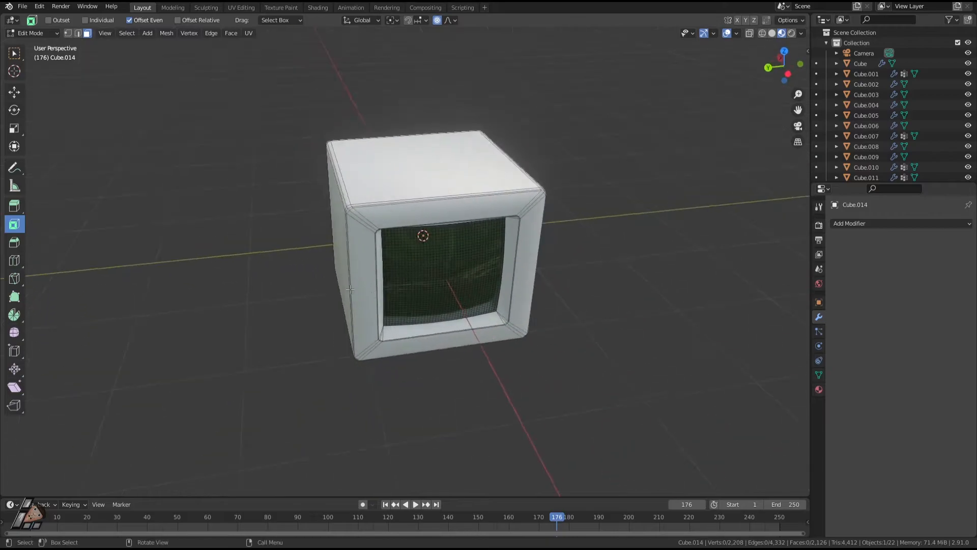
pyautogui.scroll(3, 350, 289)
pyautogui.press('Tab')
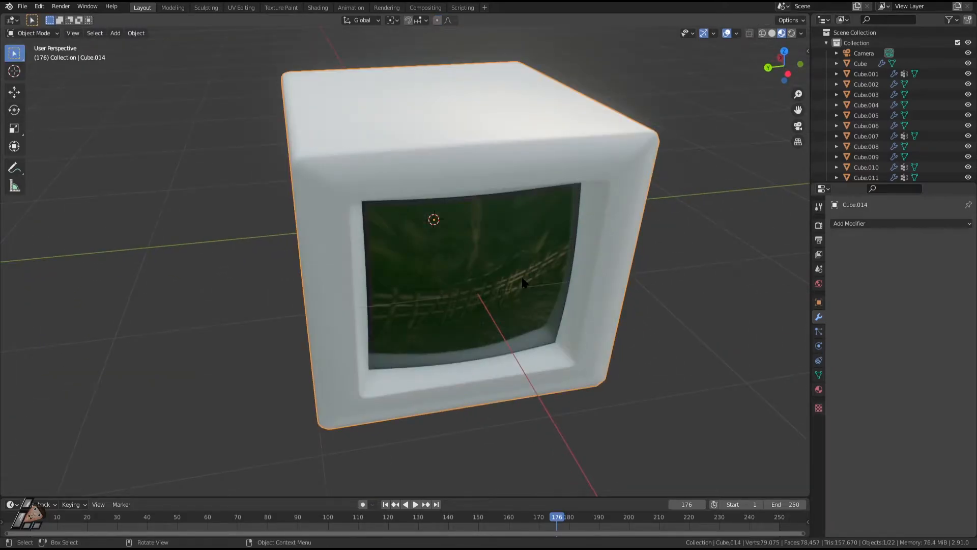
# Examine the applied bevel's edges around the front frame, and undo applying the modifier
pyautogui.scroll(-2, 460, 268)
pyautogui.moveTo(460, 269); pyautogui.dragTo(482, 254, button='middle')
pyautogui.scroll(2, 475, 277)
pyautogui.press('Tab')
pyautogui.scroll(1, 430, 228)
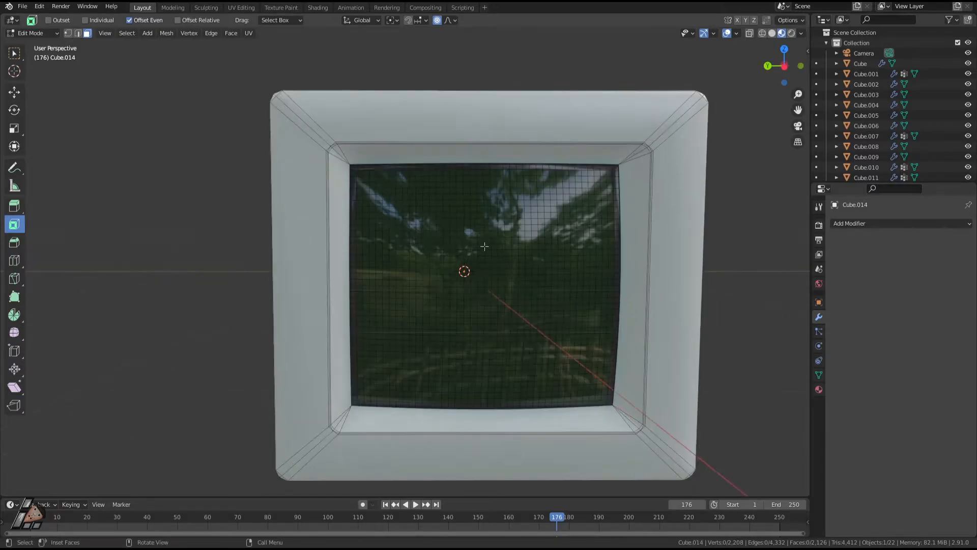
pyautogui.moveTo(430, 228); pyautogui.dragTo(413, 234, button='middle')
pyautogui.scroll(-1, 478, 279)
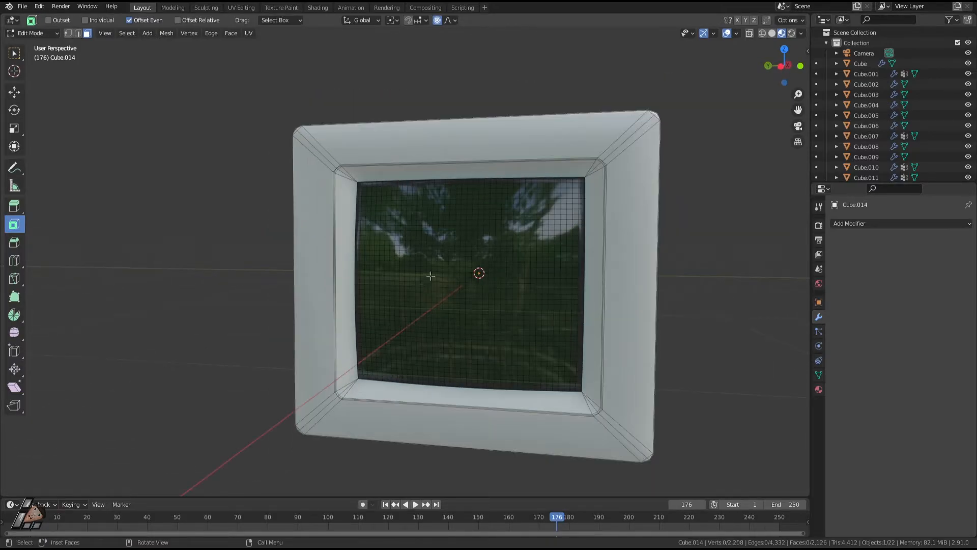
pyautogui.press('Tab')
pyautogui.moveTo(568, 258); pyautogui.dragTo(518, 296, button='middle')
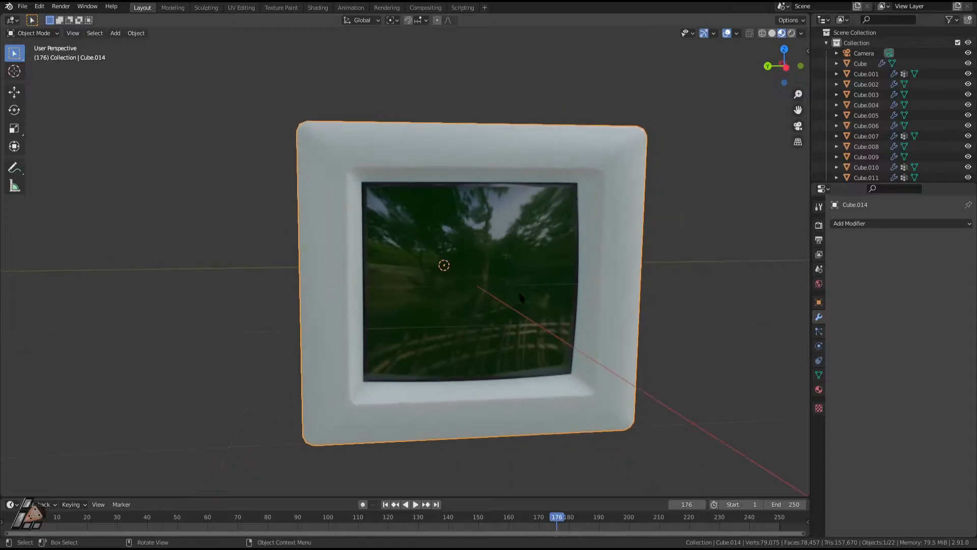
pyautogui.hotkey('ctrl', 'z')
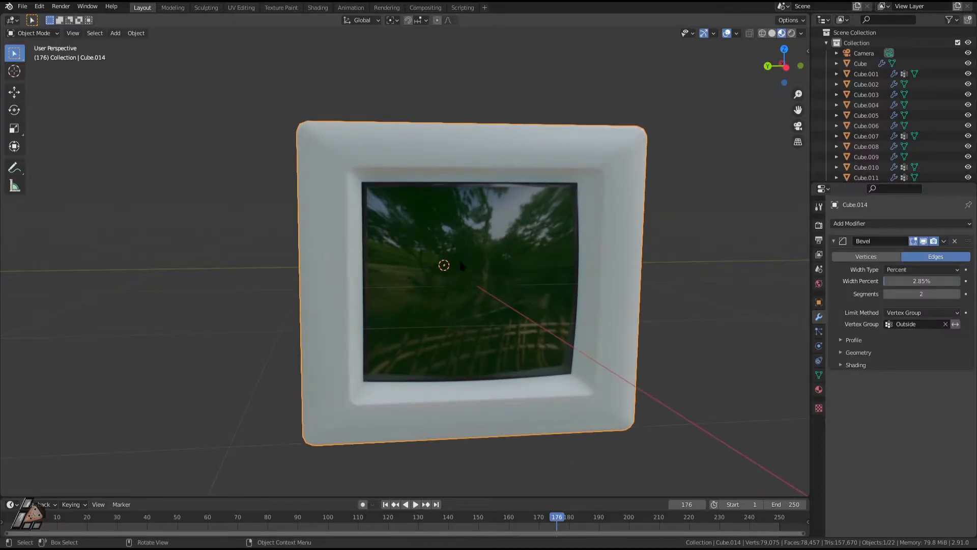
# Examine the front frame's unapplied base mesh, comparing it in Edit Mode and Object Mode
pyautogui.press('Tab')
pyautogui.scroll(1, 463, 282)
pyautogui.moveTo(498, 270); pyautogui.dragTo(476, 261, button='middle')
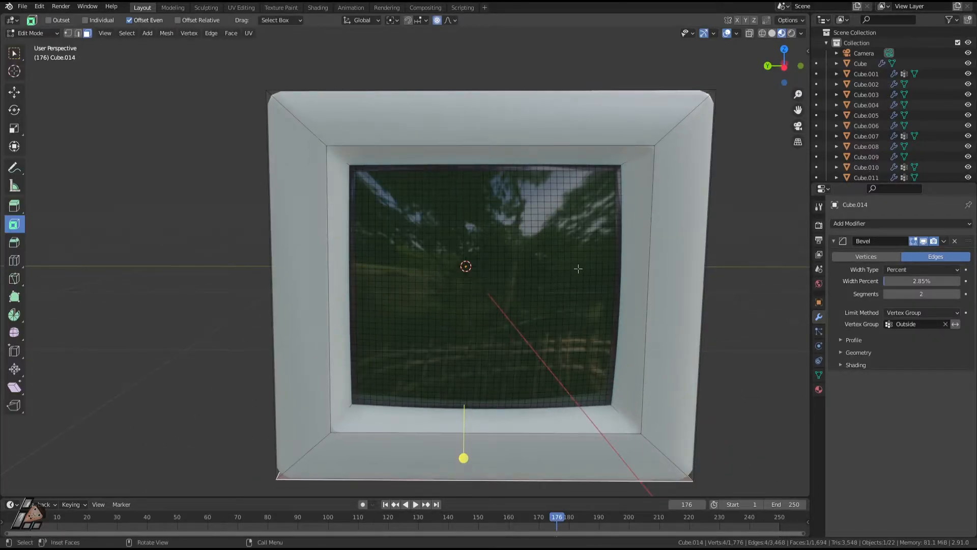
pyautogui.scroll(-3, 439, 311)
pyautogui.scroll(3, 434, 336)
pyautogui.moveTo(434, 336); pyautogui.dragTo(471, 337, button='middle')
pyautogui.press('Tab')
pyautogui.press('Tab')
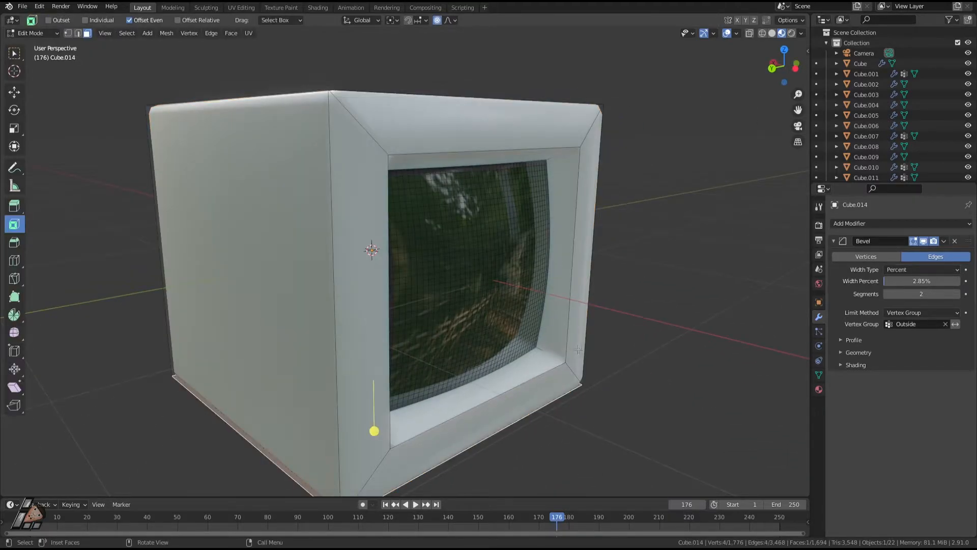
pyautogui.scroll(-1, 721, 396)
pyautogui.press('Tab')
pyautogui.press('Tab')
pyautogui.scroll(-2, 669, 308)
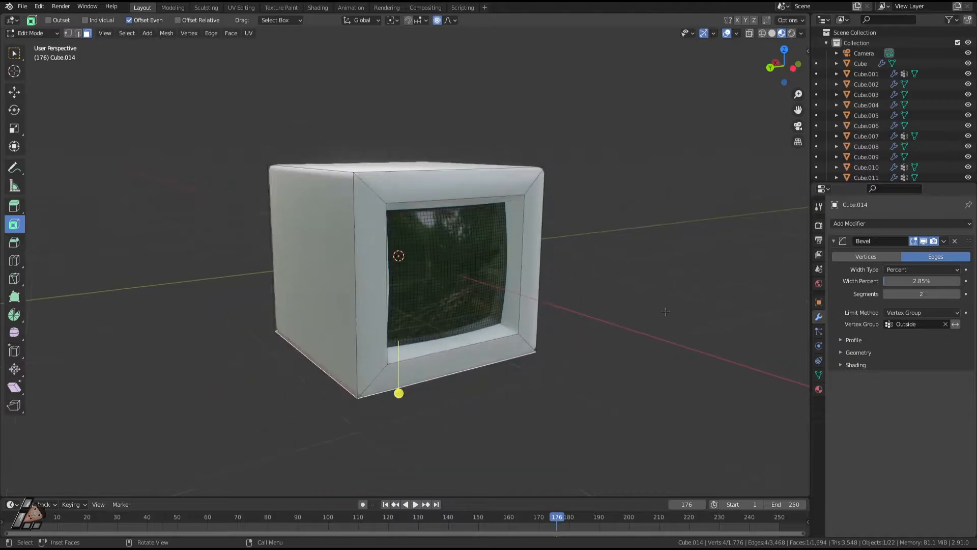
# Check the casing's back and sides, and return to a distant front view in Object Mode
pyautogui.press('Tab')
pyautogui.moveTo(536, 394); pyautogui.dragTo(662, 389, button='middle')
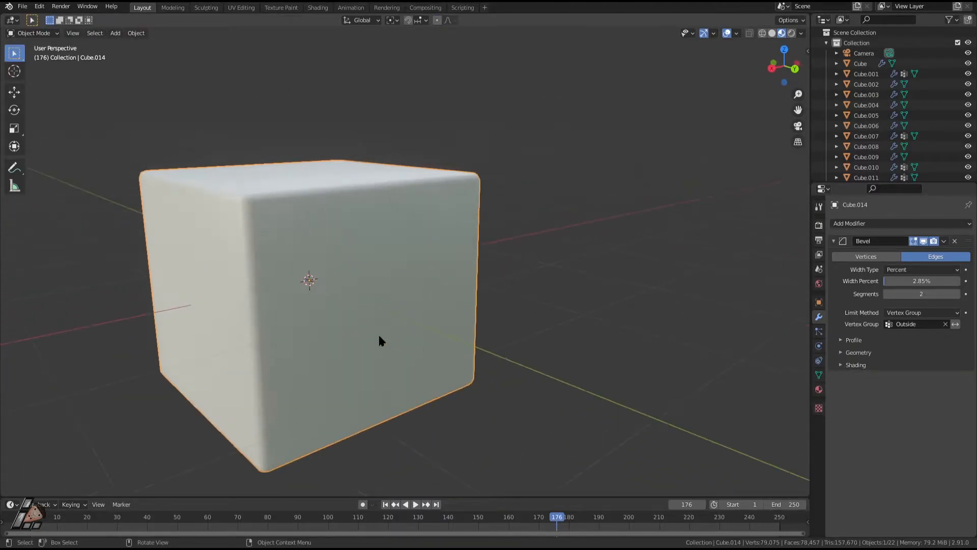
pyautogui.press('Tab')
pyautogui.moveTo(260, 272); pyautogui.dragTo(366, 285, button='middle')
pyautogui.scroll(-4, 407, 292)
pyautogui.press('Tab')
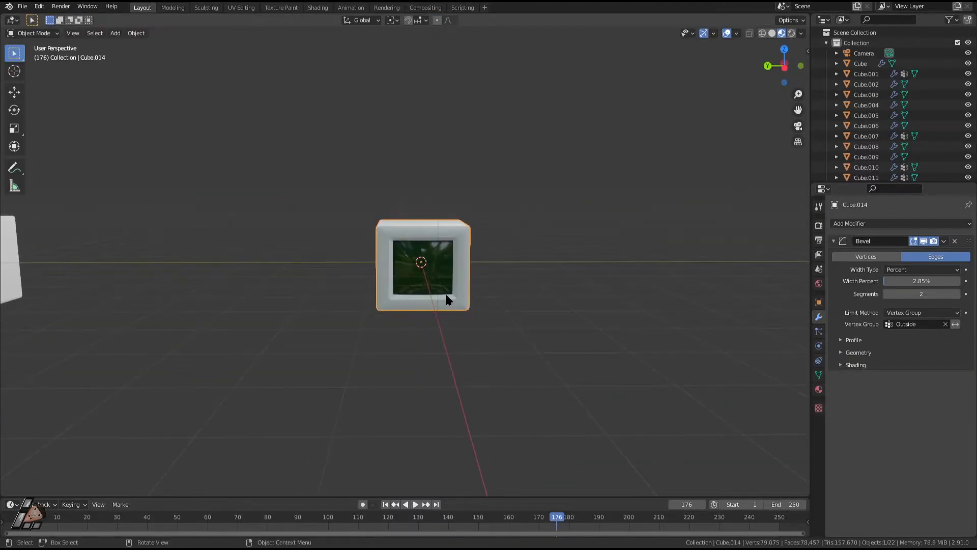
# Duplicate the monitor cube and move the copy 7.1933 m along the Y axis
pyautogui.hotkey('ctrl', 'c')
pyautogui.hotkey('ctrl', 'v')
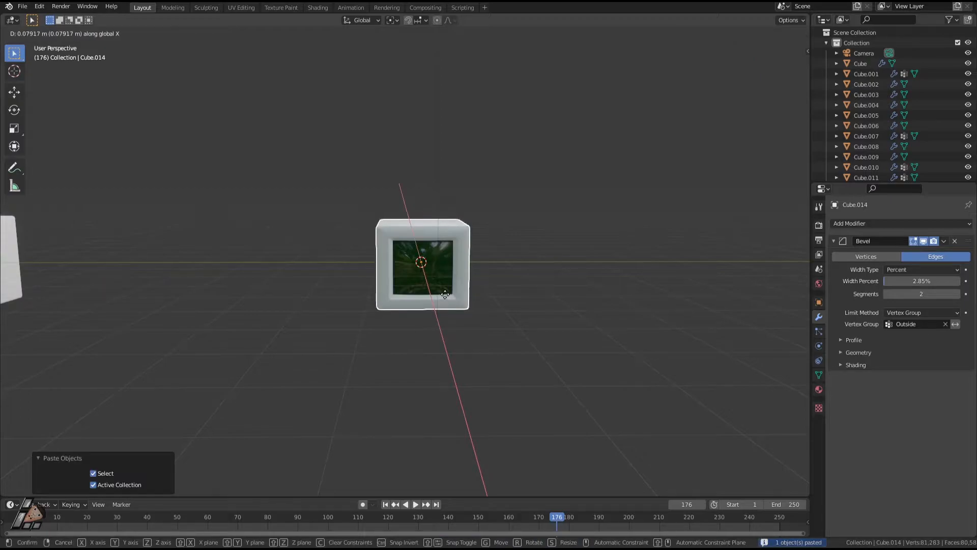
pyautogui.press('g')
pyautogui.press('y')
pyautogui.click(128, 311)
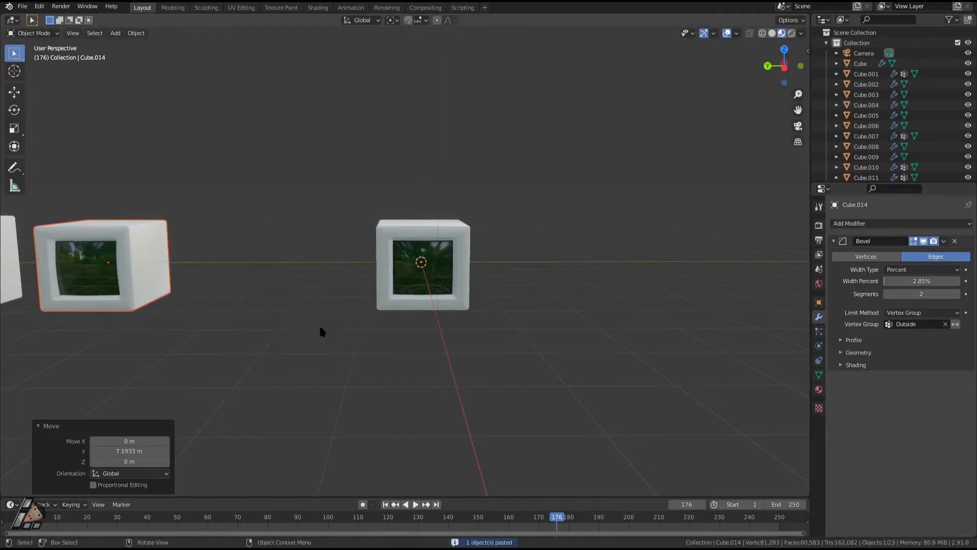
# Open the original centre cube in Edit Mode and inset its bottom face slightly
pyautogui.scroll(4, 427, 308)
pyautogui.click(439, 307)
pyautogui.scroll(3, 439, 307)
pyautogui.press('Tab')
pyautogui.moveTo(509, 310); pyautogui.dragTo(513, 253, button='middle')
pyautogui.keyDown('shift'); pyautogui.moveTo(513, 253); pyautogui.dragTo(517, 343, button='middle'); pyautogui.keyUp('shift')
pyautogui.moveTo(561, 309); pyautogui.dragTo(538, 227, button='middle')
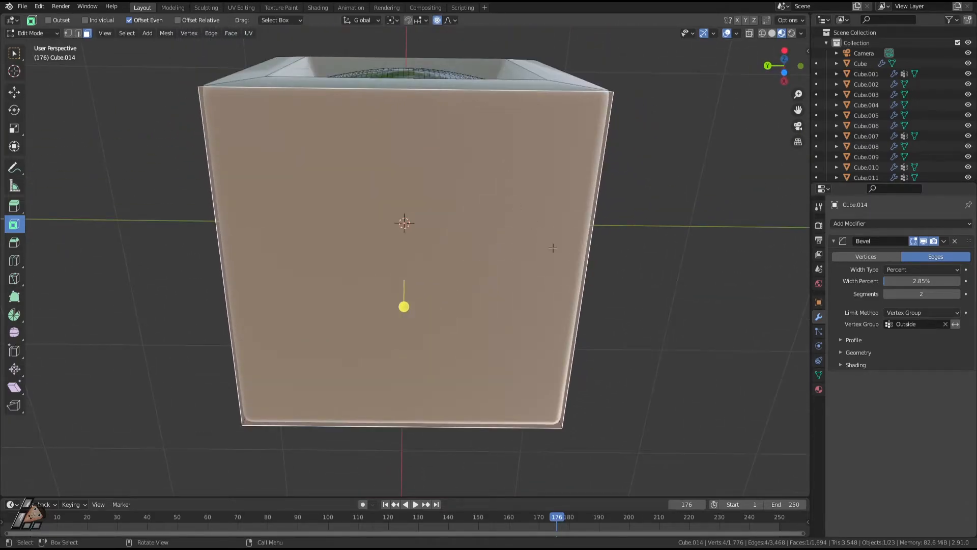
pyautogui.moveTo(626, 234); pyautogui.dragTo(626, 238, button='middle')
pyautogui.moveTo(405, 306); pyautogui.dragTo(405, 273)
pyautogui.press('s')
pyautogui.rightClick(473, 333)
pyautogui.moveTo(472, 333); pyautogui.dragTo(485, 315, button='middle')
# Inset the bottom's inner face again with a thickness of 0.1286 m
pyautogui.moveTo(626, 234); pyautogui.dragTo(593, 283, button='middle')
pyautogui.moveTo(662, 285); pyautogui.dragTo(517, 268, button='middle')
pyautogui.moveTo(404, 303); pyautogui.dragTo(443, 306)
pyautogui.moveTo(442, 305); pyautogui.dragTo(457, 258, button='middle')
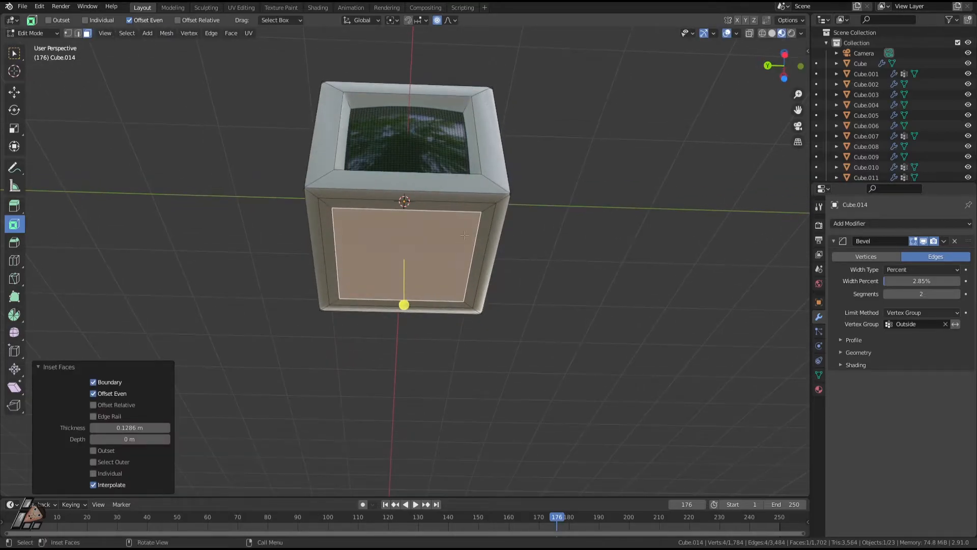
# Grow the selection to the ring around the bottom's inner face and show the mesh's vertex groups
pyautogui.press('ctrl+KP_Add')
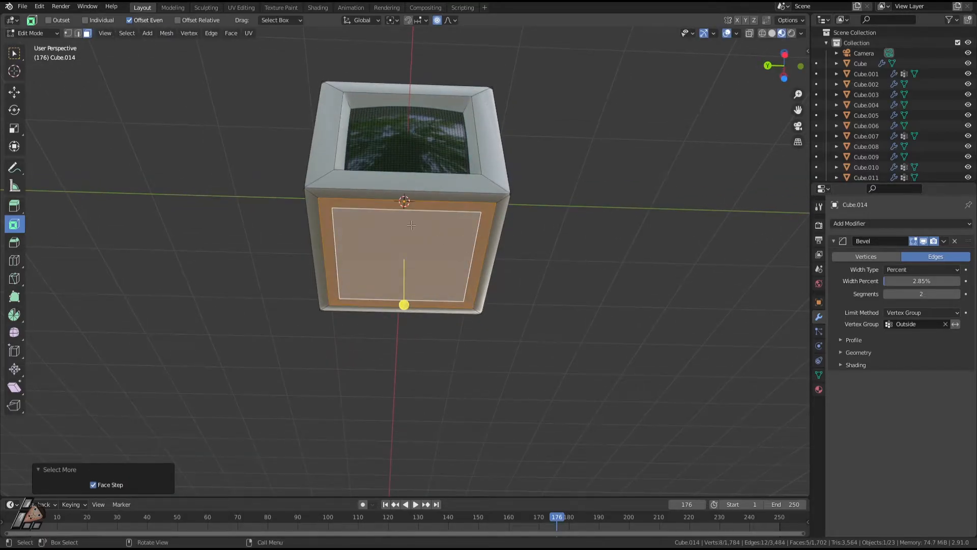
pyautogui.moveTo(416, 226); pyautogui.dragTo(422, 265, button='middle')
pyautogui.moveTo(780, 353); pyautogui.dragTo(719, 301, button='middle')
pyautogui.click(819, 374)
pyautogui.moveTo(585, 277); pyautogui.dragTo(654, 239, button='middle')
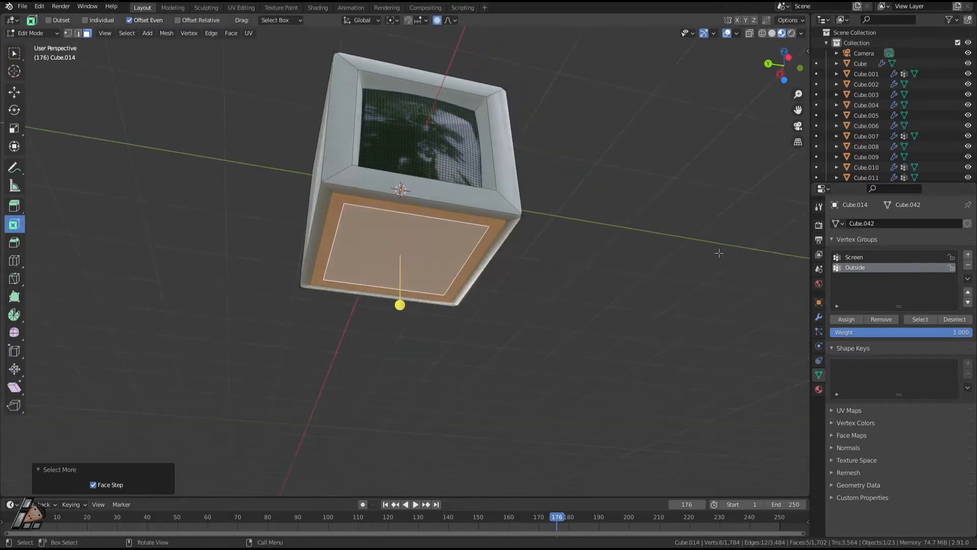
pyautogui.moveTo(710, 280); pyautogui.dragTo(691, 297, button='middle')
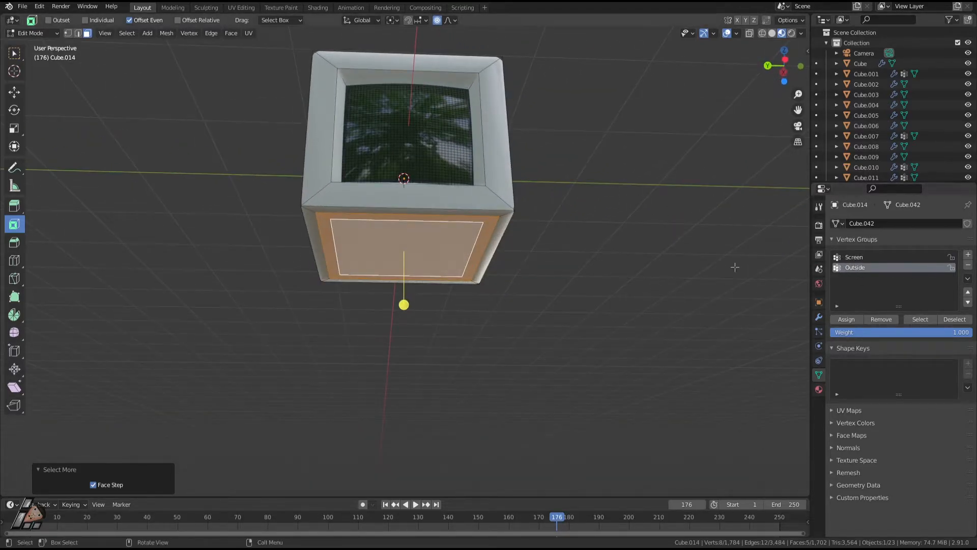
# Select the Outside vertex group's faces and remove the bottom's inner face from the selection
pyautogui.click(954, 319)
pyautogui.click(920, 319)
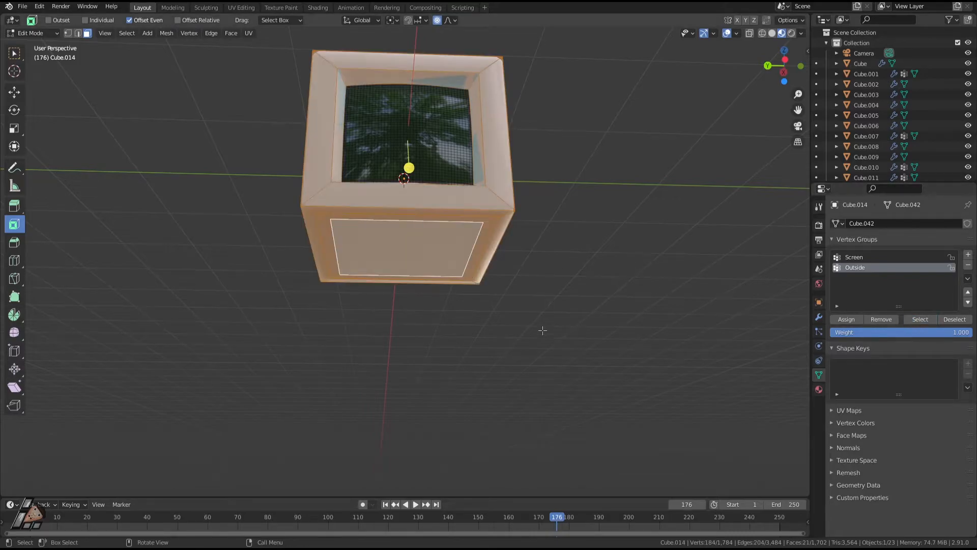
pyautogui.moveTo(541, 331); pyautogui.dragTo(519, 298, button='middle')
pyautogui.keyDown('ctrl'); pyautogui.click(418, 257); pyautogui.keyUp('ctrl')
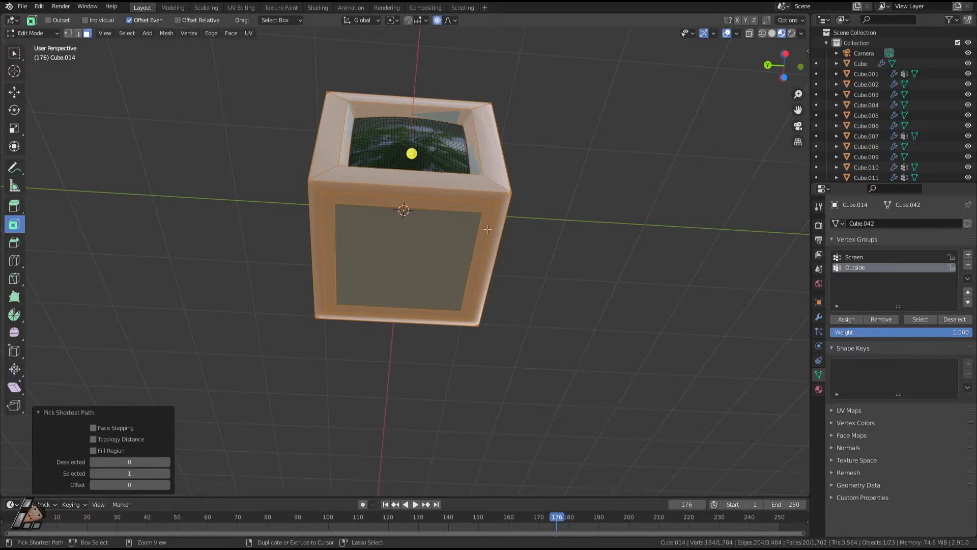
pyautogui.hotkey('ctrl', 'z')
pyautogui.moveTo(478, 224); pyautogui.dragTo(480, 247, button='middle')
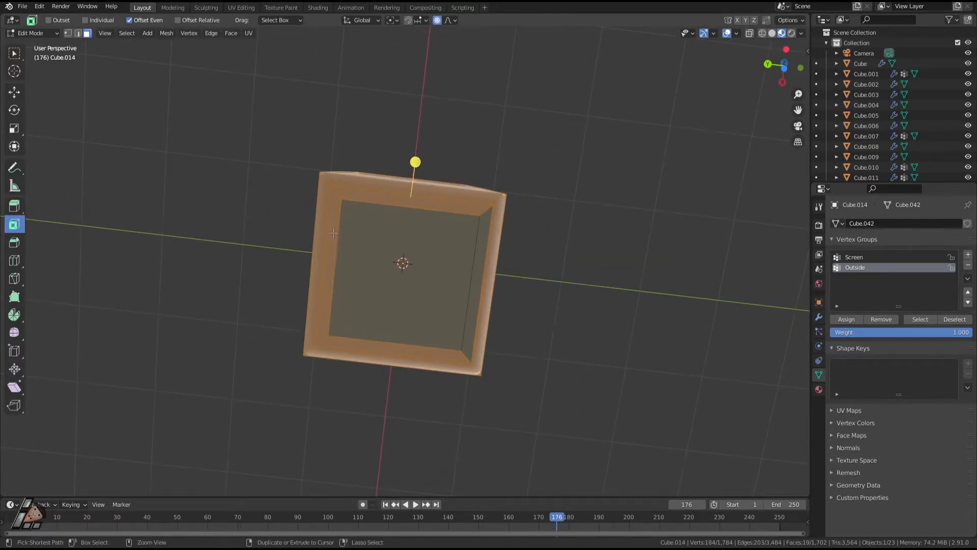
pyautogui.moveTo(404, 313); pyautogui.dragTo(419, 326, button='middle')
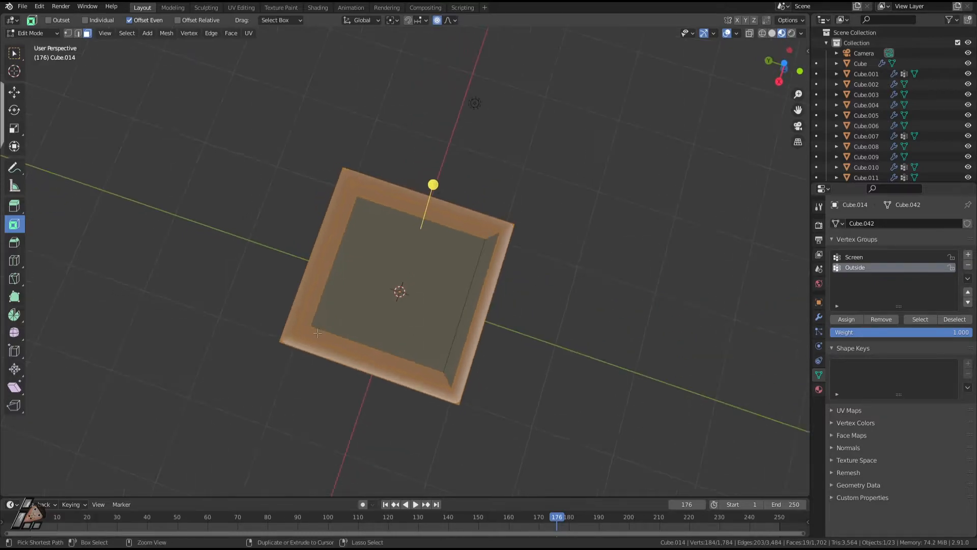
pyautogui.moveTo(367, 309); pyautogui.dragTo(518, 274, button='middle')
pyautogui.scroll(2, 429, 208)
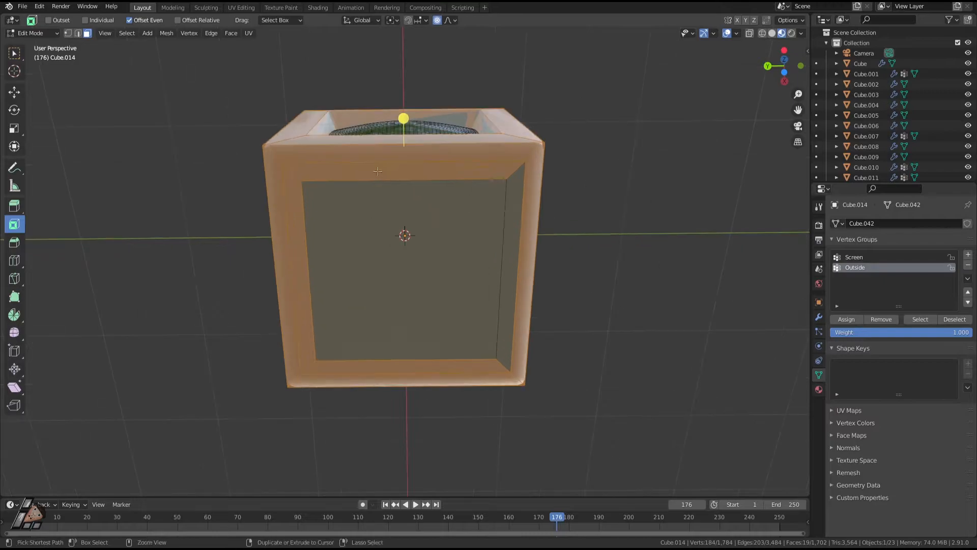
# Deselect the remaining ring faces around the bottom's inner face with Circle Select, keeping the outer casing faces selected
pyautogui.press('c')
pyautogui.scroll(5, 402, 224)
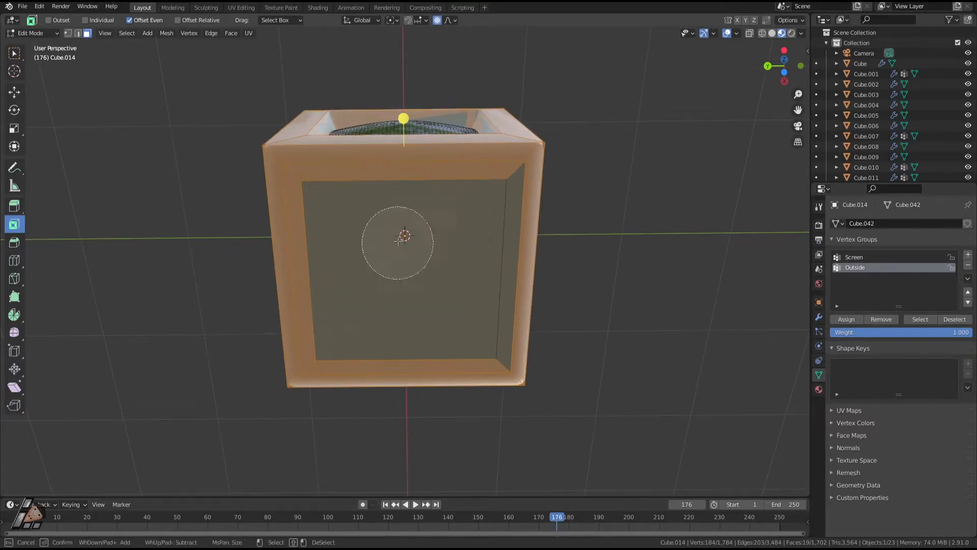
pyautogui.scroll(1, 406, 198)
pyautogui.keyDown('shift'); pyautogui.click(406, 197); pyautogui.keyUp('shift')
pyautogui.keyDown('shift'); pyautogui.click(316, 249); pyautogui.keyUp('shift')
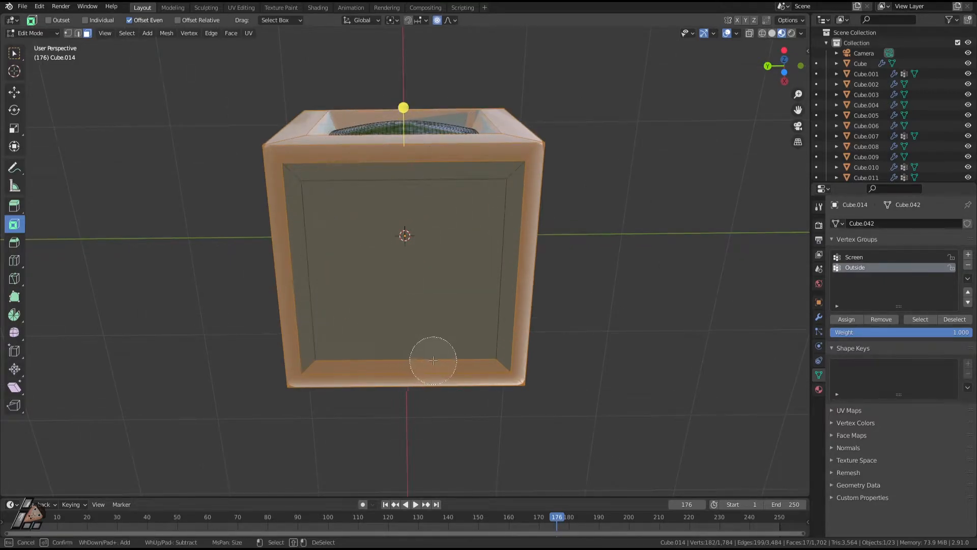
pyautogui.keyDown('shift'); pyautogui.click(435, 343); pyautogui.keyUp('shift')
pyautogui.rightClick(388, 260)
pyautogui.moveTo(679, 262)
pyautogui.mouseDown(button='middle')
pyautogui.moveTo(591, 290)
pyautogui.moveTo(564, 326)
pyautogui.moveTo(636, 315)
pyautogui.mouseUp(button='middle')
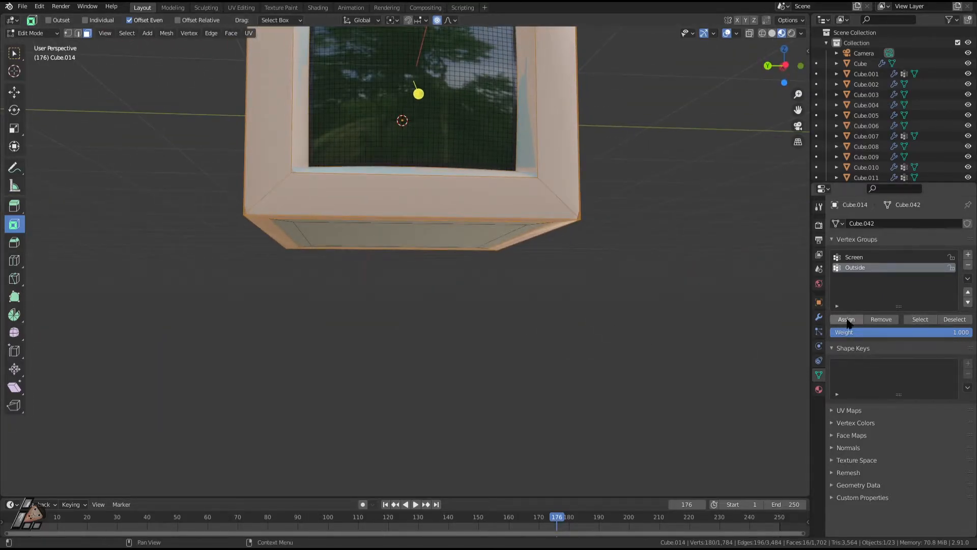
# Add the Outside vertex group's members to the selection to check them, and undo that selection
pyautogui.click(919, 319)
pyautogui.moveTo(650, 323); pyautogui.dragTo(632, 213, button='middle')
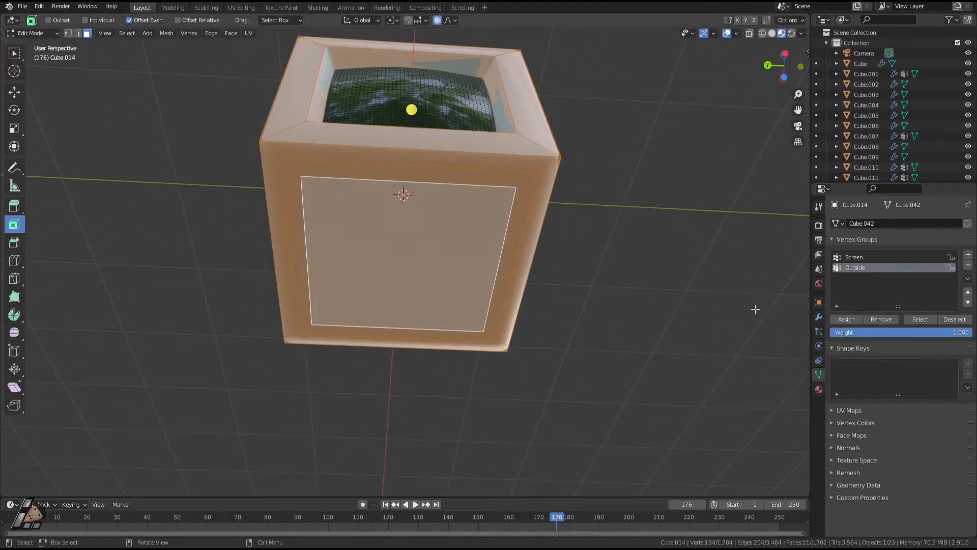
pyautogui.moveTo(548, 251); pyautogui.dragTo(594, 203, button='middle')
pyautogui.hotkey('ctrl', 'z')
# Create a vertex group named Outside 2 from the selected casing faces and check its membership by deselecting and reselecting it
pyautogui.moveTo(530, 232); pyautogui.dragTo(648, 283, button='middle')
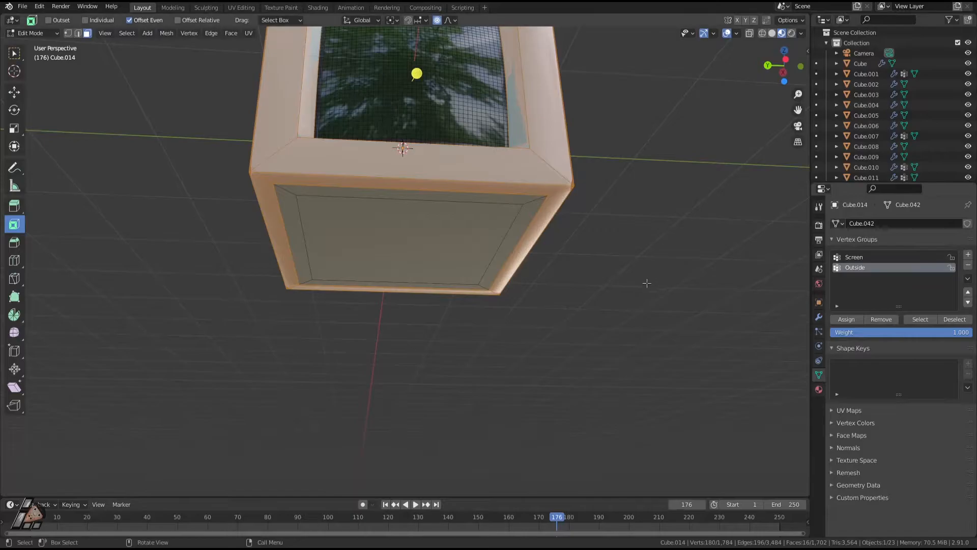
pyautogui.moveTo(517, 266); pyautogui.dragTo(567, 328, button='middle')
pyautogui.moveTo(531, 251); pyautogui.dragTo(472, 229, button='middle')
pyautogui.moveTo(555, 351); pyautogui.dragTo(548, 261, button='middle')
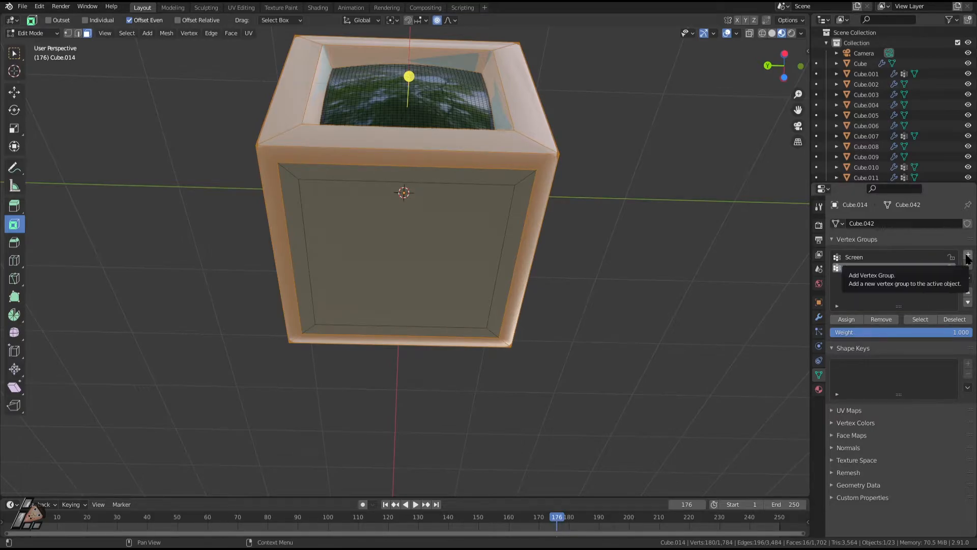
pyautogui.moveTo(500, 130); pyautogui.dragTo(626, 209, button='middle')
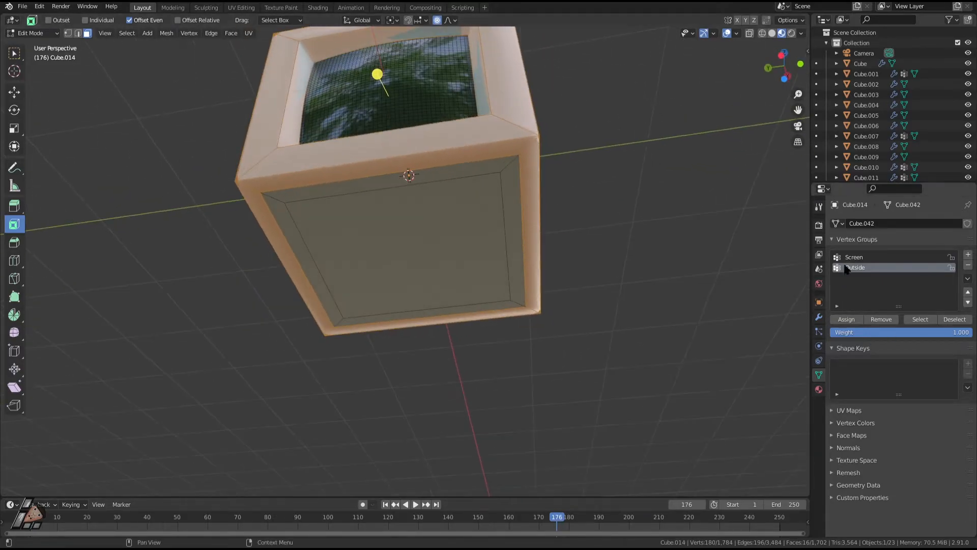
pyautogui.click(968, 255)
pyautogui.click(847, 319)
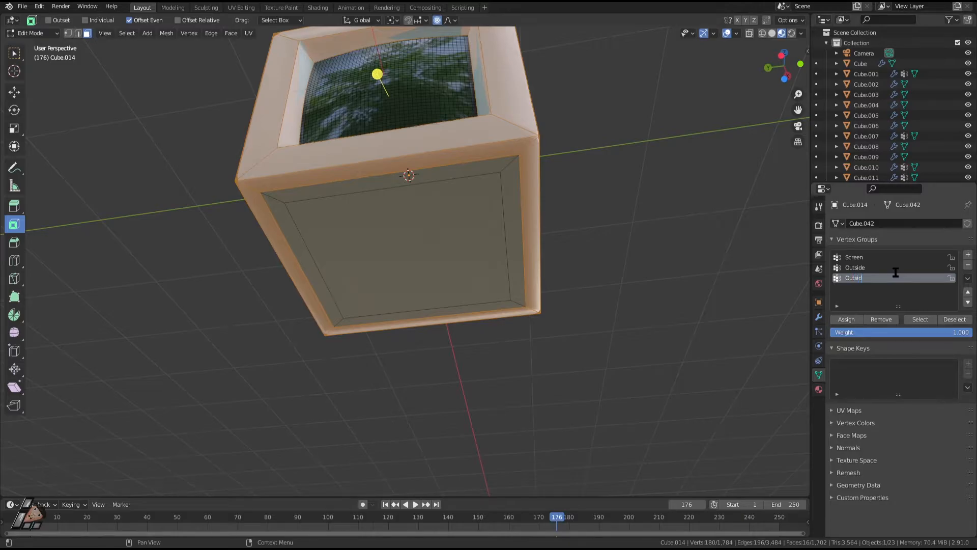
pyautogui.click(953, 319)
pyautogui.click(928, 319)
# Remove the old Outside vertex group and rename Outside 2 to Outside
pyautogui.moveTo(527, 241); pyautogui.dragTo(520, 272, button='middle')
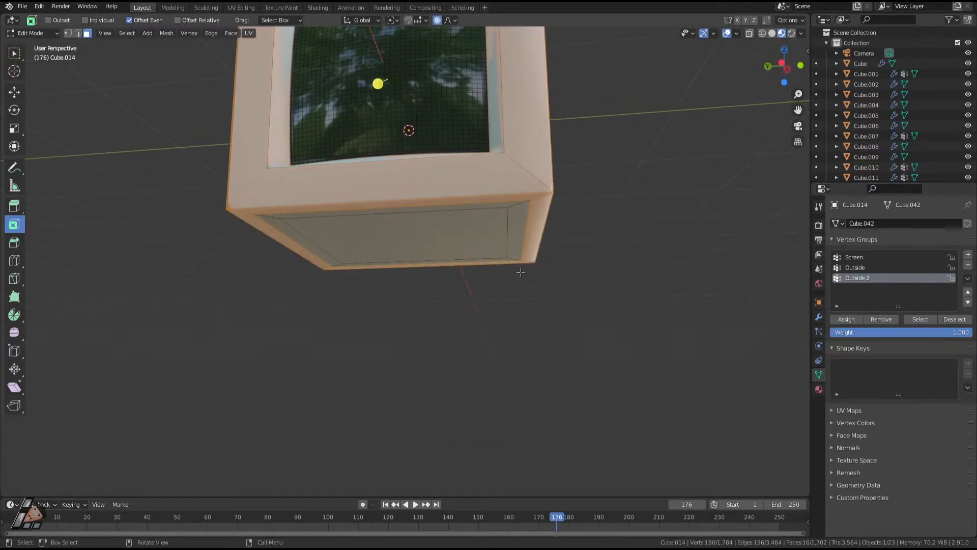
pyautogui.click(871, 268)
pyautogui.click(968, 266)
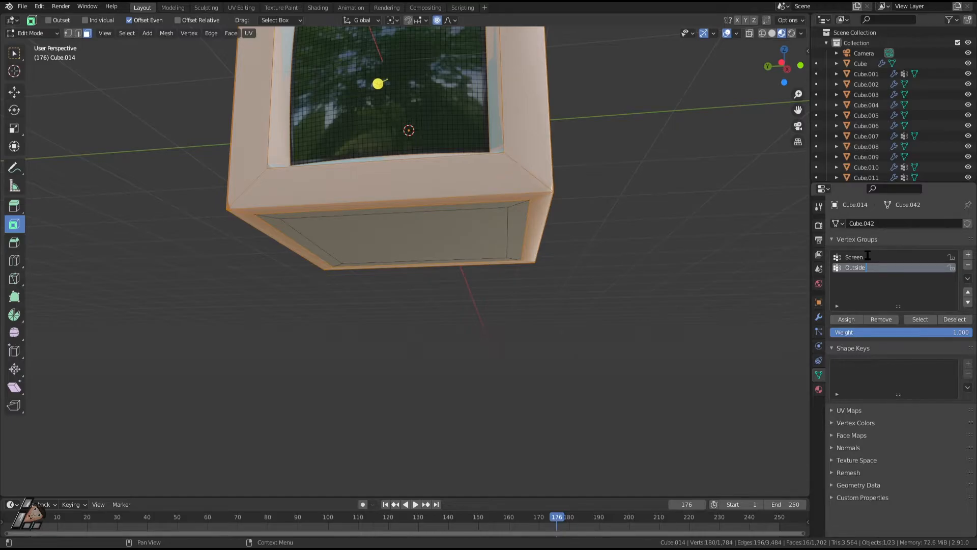
pyautogui.moveTo(603, 167); pyautogui.dragTo(598, 322, button='middle')
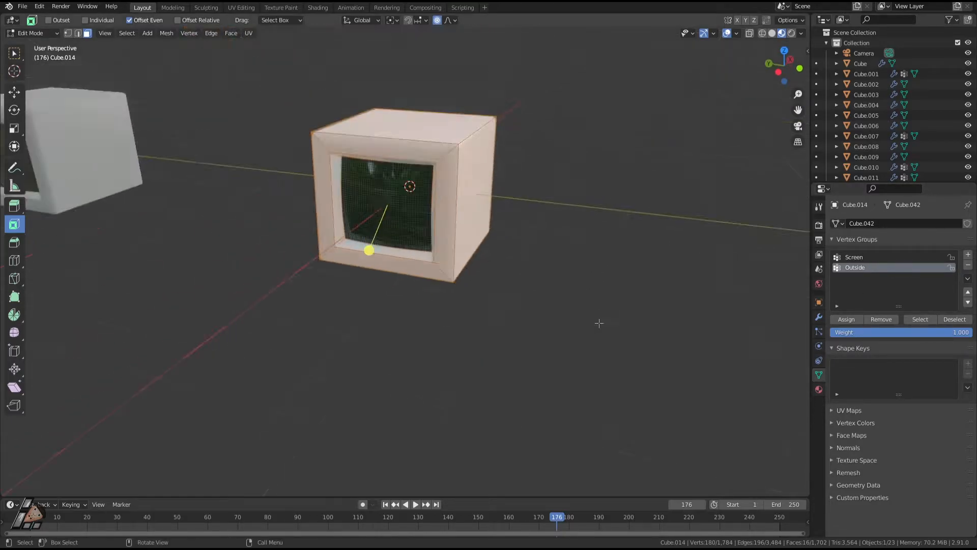
# Set the Bevel modifier's vertex group to Outside and inspect the underside's bevel
pyautogui.click(819, 317)
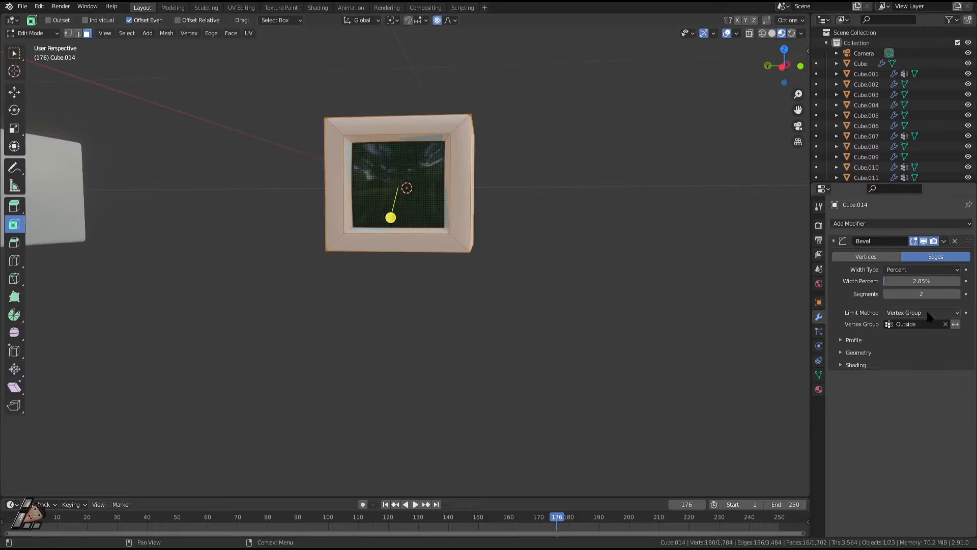
pyautogui.click(891, 324)
pyautogui.click(871, 339)
pyautogui.moveTo(514, 259); pyautogui.dragTo(505, 160, button='middle')
pyautogui.press('Tab')
pyautogui.press('Tab')
# Select the bottom's inner face, turn off proportional editing and test scaling the face
pyautogui.moveTo(431, 303); pyautogui.dragTo(415, 243, button='middle')
pyautogui.click(410, 251)
pyautogui.moveTo(347, 222); pyautogui.dragTo(359, 204, button='middle')
pyautogui.scroll(4, 563, 301)
pyautogui.press('s')
pyautogui.rightClick(526, 283)
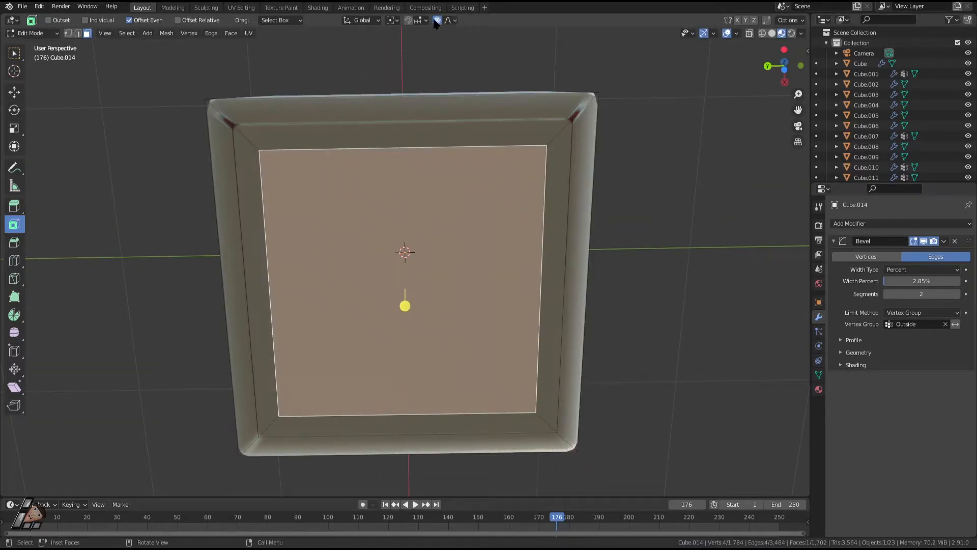
pyautogui.press('s')
pyautogui.rightClick(497, 231)
# Try dissolving the vertices of the bottom's inner face, and restore the face
pyautogui.press('x')
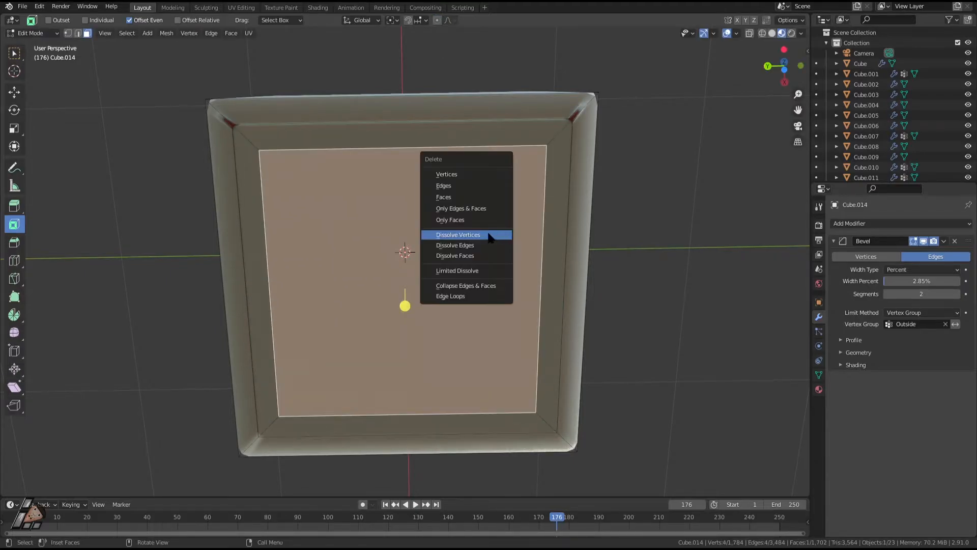
pyautogui.click(492, 231)
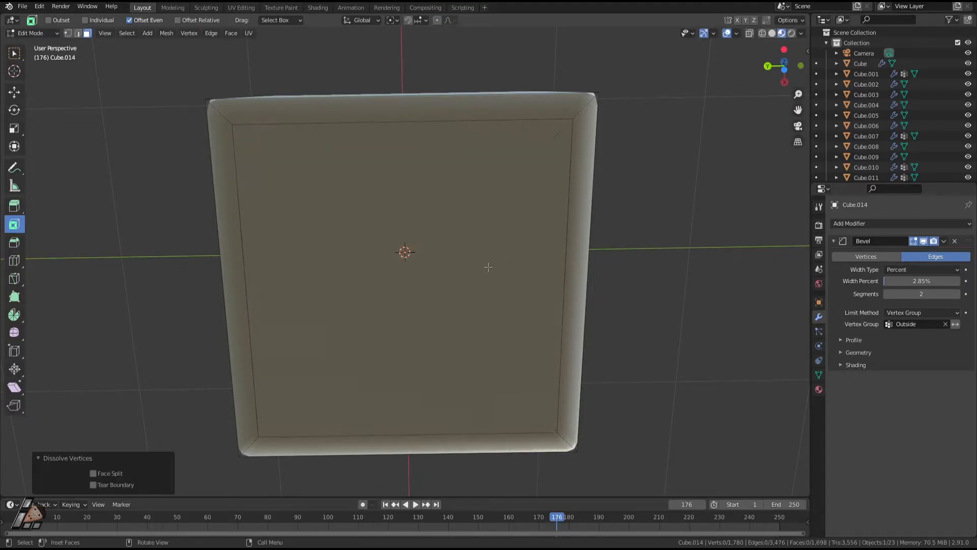
pyautogui.click(488, 266)
pyautogui.press('s')
pyautogui.rightClick(530, 288)
pyautogui.moveTo(568, 310); pyautogui.dragTo(585, 262, button='middle')
pyautogui.moveTo(548, 289); pyautogui.dragTo(604, 274, button='middle')
pyautogui.hotkey('ctrl', 'z')
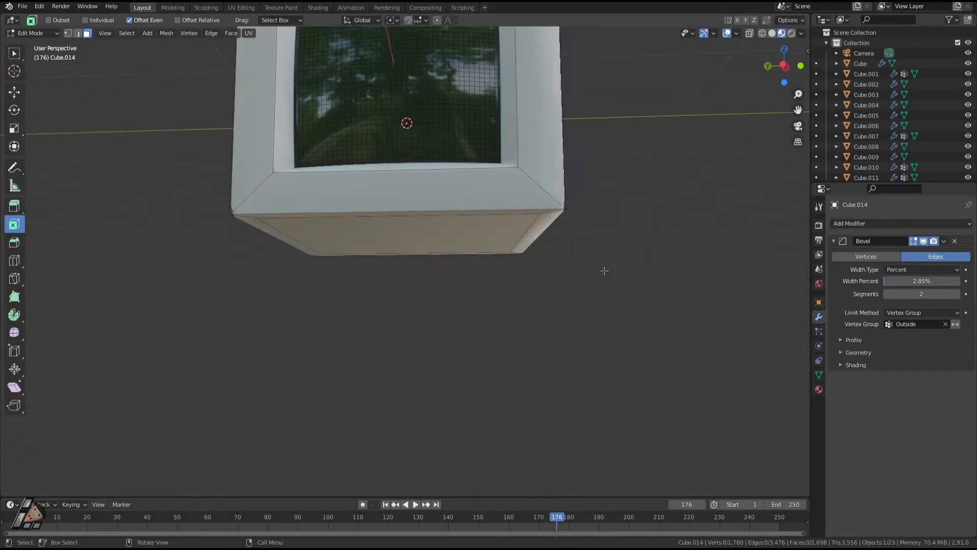
pyautogui.hotkey('ctrl', 'z')
pyautogui.moveTo(606, 321); pyautogui.dragTo(593, 301, button='middle')
pyautogui.press('s')
pyautogui.rightClick(548, 255)
pyautogui.press('s')
pyautogui.rightClick(593, 273)
pyautogui.press('g')
pyautogui.press('z')
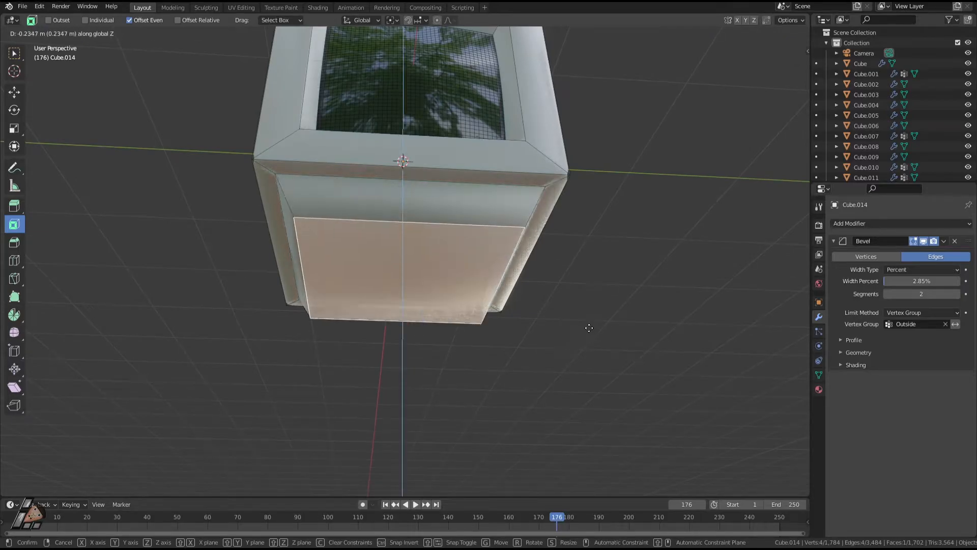
pyautogui.rightClick(588, 309)
pyautogui.moveTo(600, 284); pyautogui.dragTo(600, 280, button='middle')
pyautogui.press('g')
pyautogui.press('z')
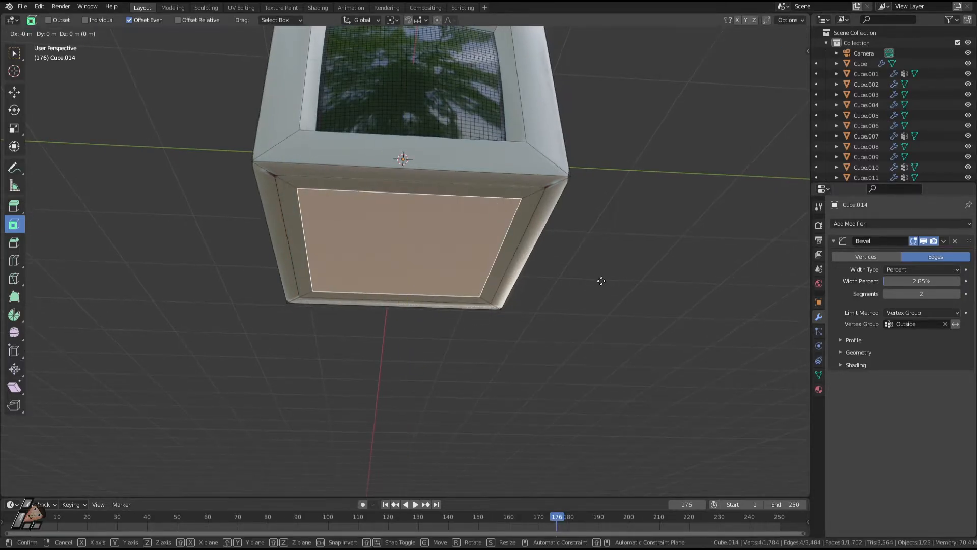
pyautogui.rightClick(598, 281)
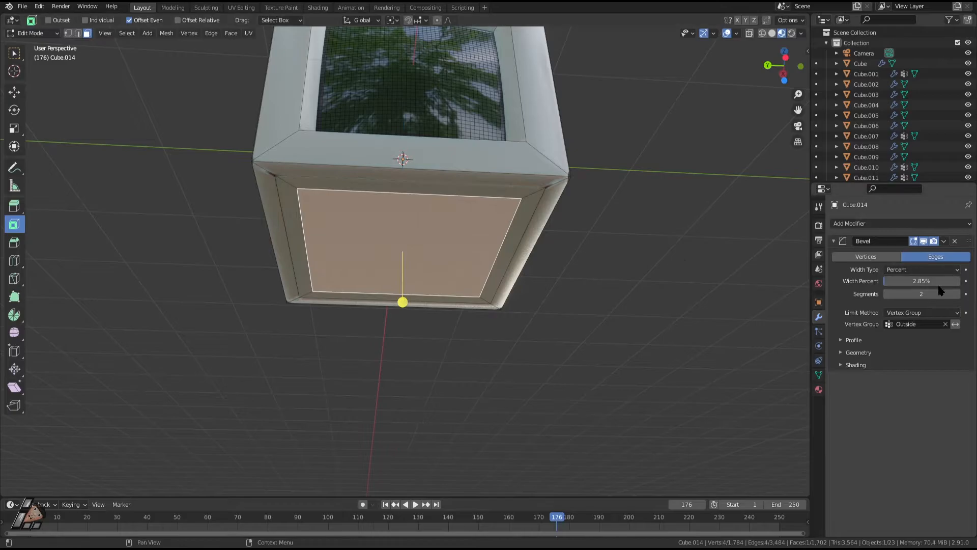
pyautogui.moveTo(502, 315); pyautogui.dragTo(468, 292, button='middle')
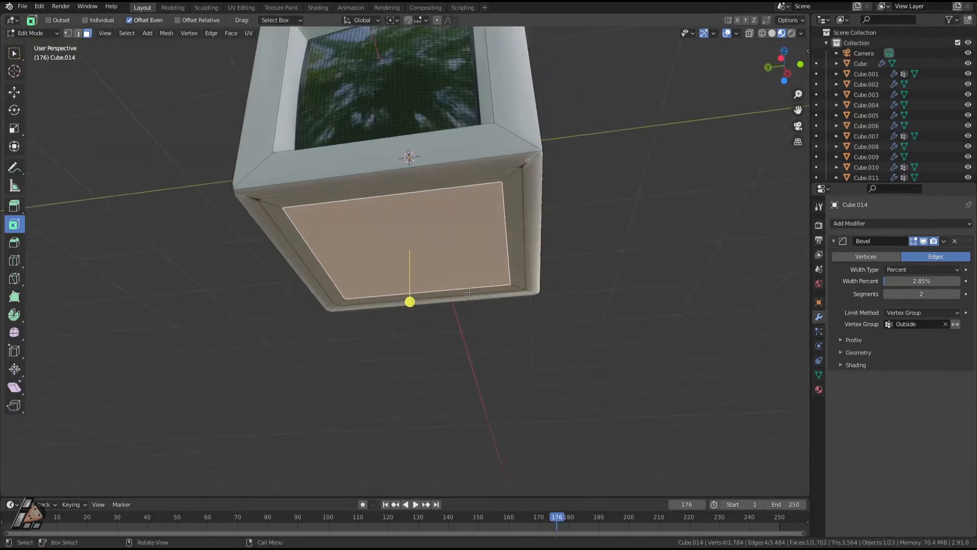
pyautogui.moveTo(479, 231); pyautogui.dragTo(482, 257, button='middle')
pyautogui.moveTo(503, 293); pyautogui.dragTo(506, 269, button='middle')
pyautogui.scroll(3, 588, 106)
pyautogui.scroll(-4, 556, 290)
pyautogui.moveTo(556, 290); pyautogui.dragTo(503, 204, button='middle')
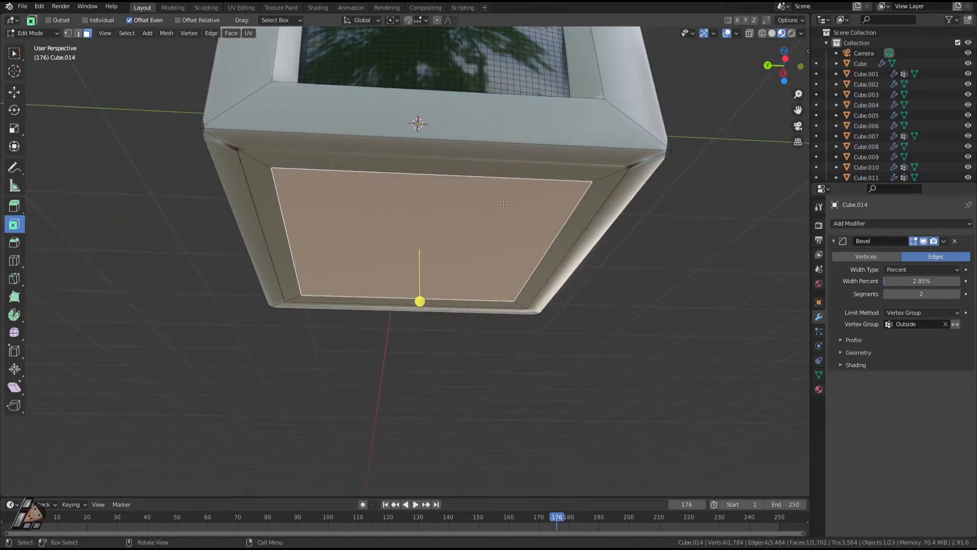
pyautogui.scroll(-2, 476, 224)
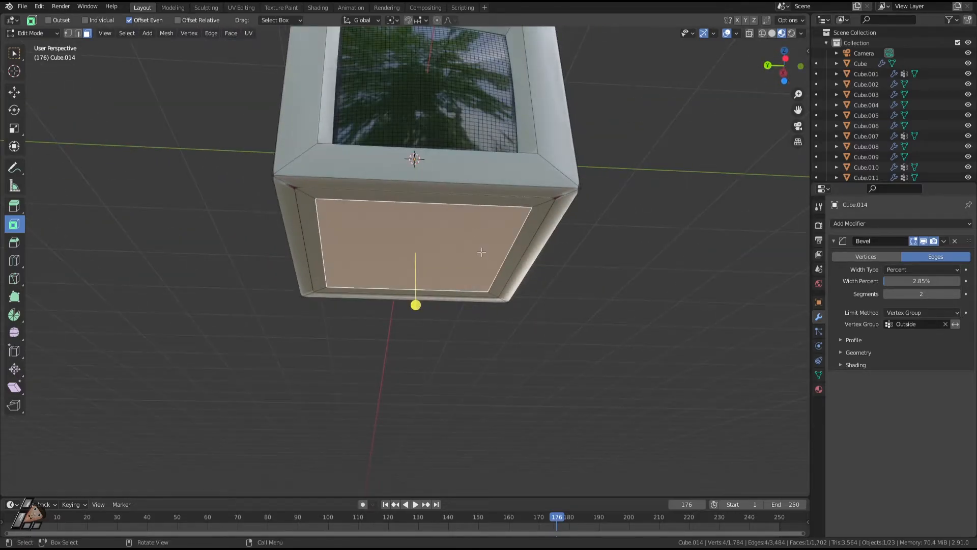
# Subdivide the bottom's inner face with 20 cuts
pyautogui.press('s')
pyautogui.rightClick(464, 254)
pyautogui.rightClick(456, 249)
pyautogui.click(456, 248)
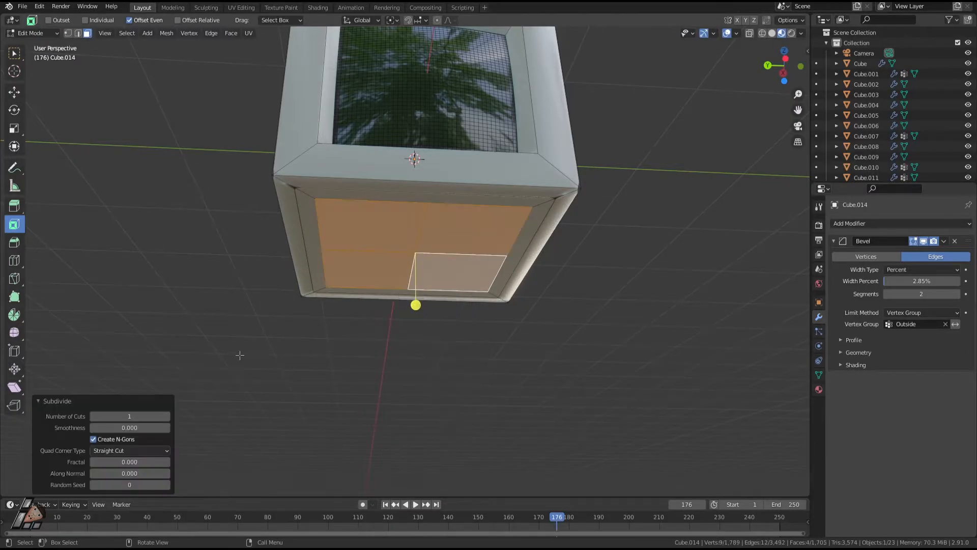
pyautogui.click(156, 416)
pyautogui.write('20')
pyautogui.press('Return')
# Round the subdivided bottom area into a circle with To Sphere at a factor of 1
pyautogui.moveTo(478, 290); pyautogui.dragTo(519, 273, button='middle')
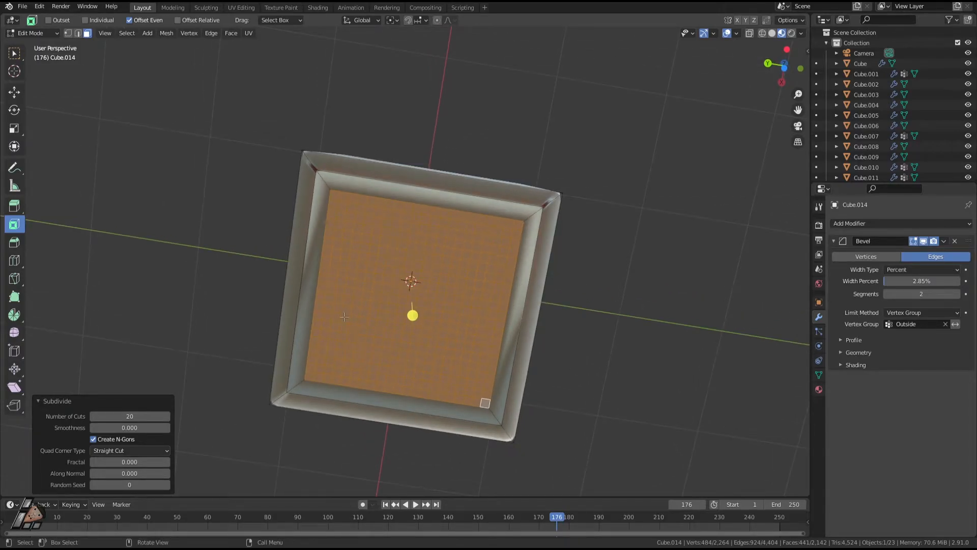
pyautogui.press('F3')
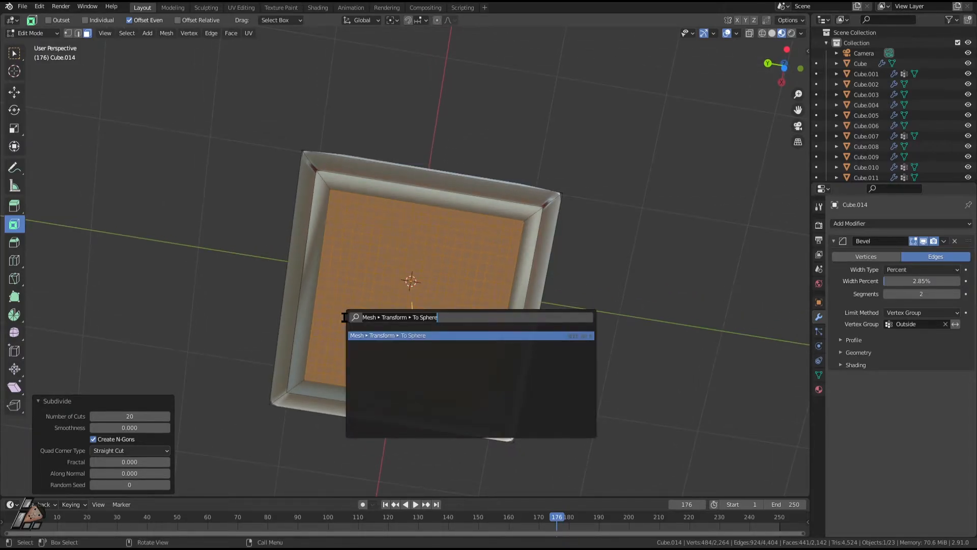
pyautogui.press('BackSpace')
pyautogui.write('to sp')
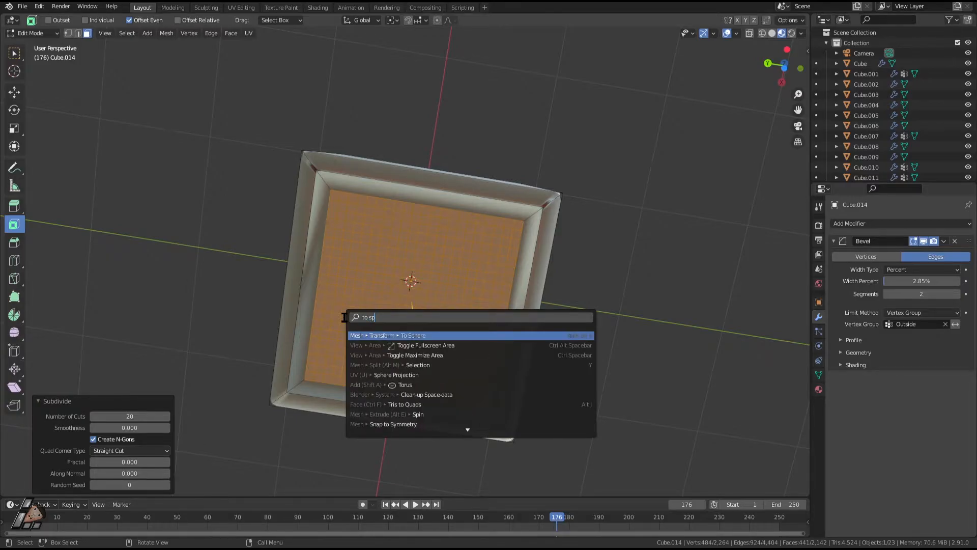
pyautogui.press('Return')
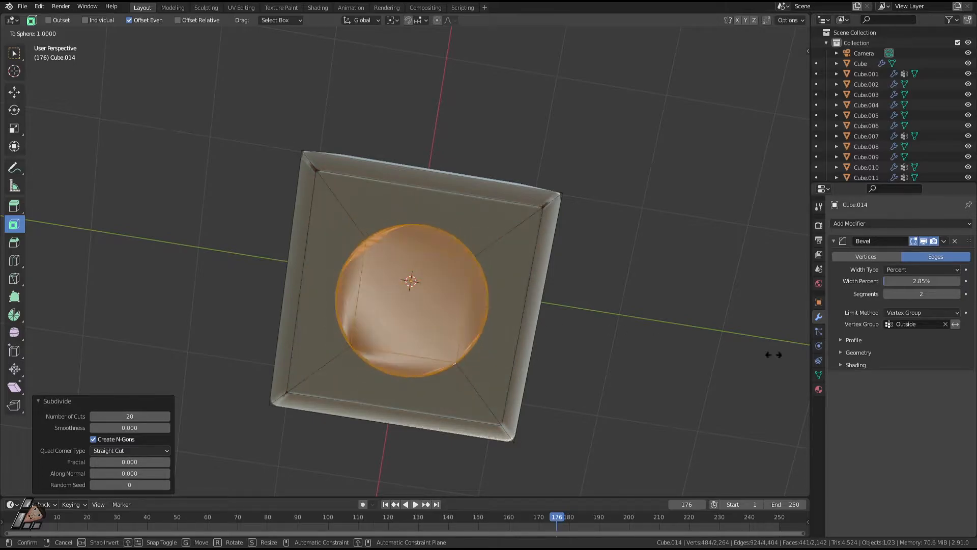
pyautogui.click(328, 415)
pyautogui.moveTo(328, 415); pyautogui.dragTo(515, 324, button='middle')
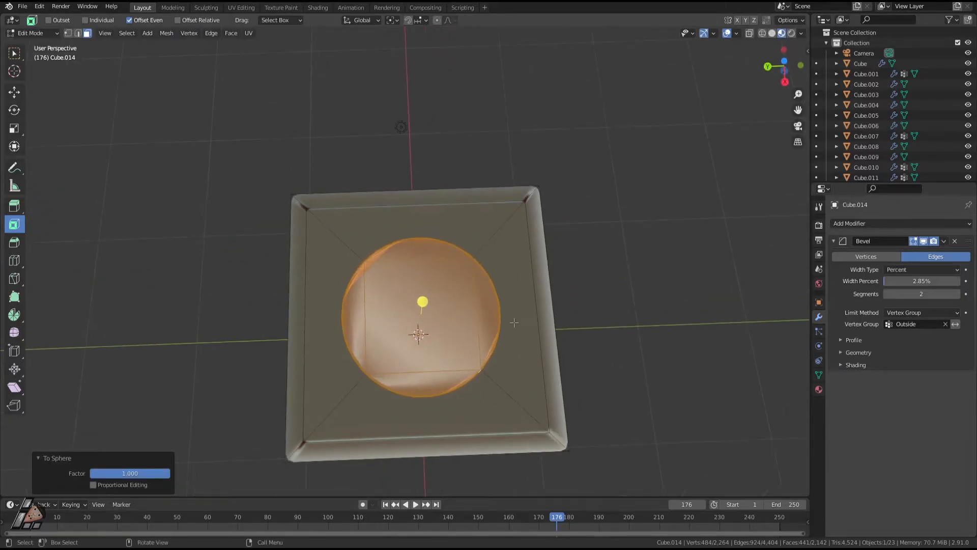
# Delete the circular faces on the underside and select the complete edge loop around the opening
pyautogui.press('x')
pyautogui.click(464, 285)
pyautogui.press('2')
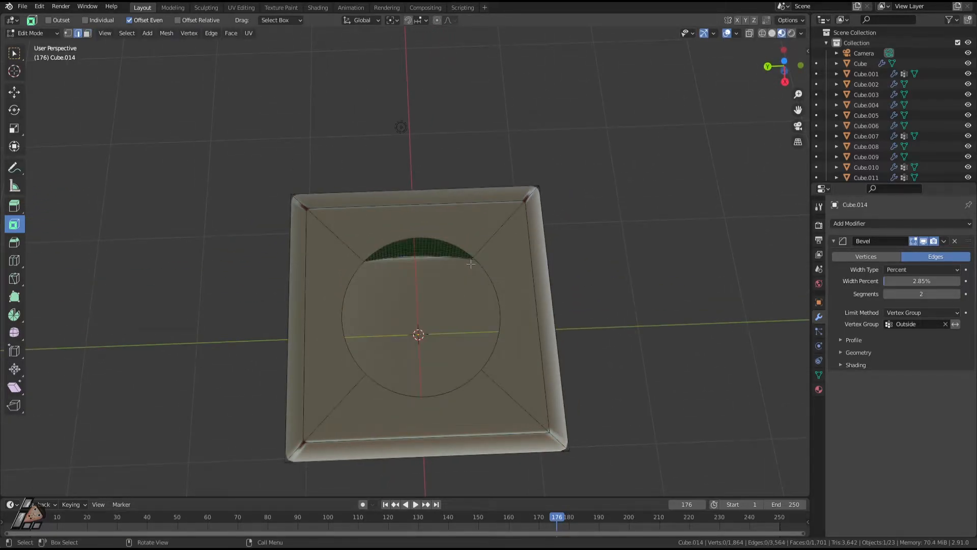
pyautogui.keyDown('alt'); pyautogui.click(498, 299); pyautogui.keyUp('alt')
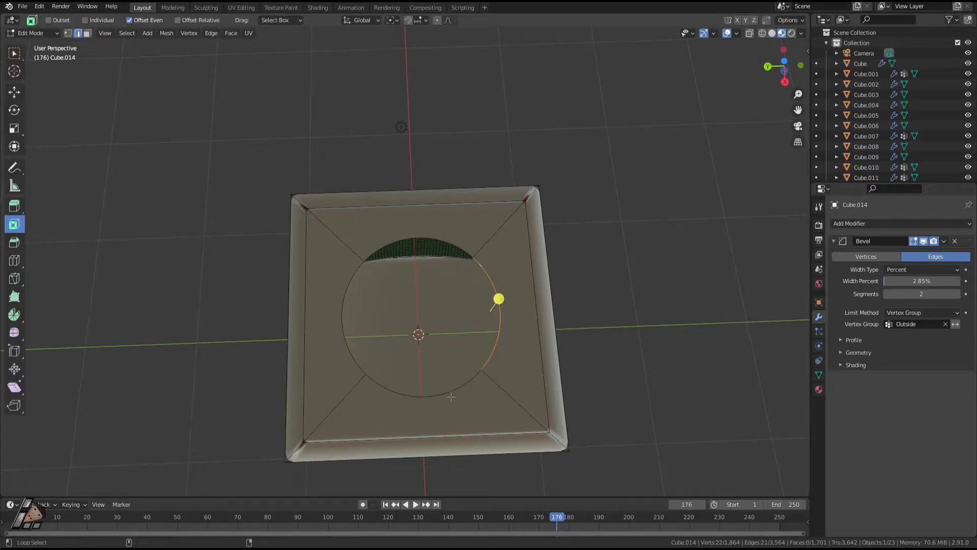
pyautogui.keyDown('alt'); pyautogui.keyDown('shift'); pyautogui.click(405, 236); pyautogui.keyUp('shift'); pyautogui.keyUp('alt')
pyautogui.moveTo(513, 300); pyautogui.dragTo(511, 334, button='middle')
# Extrude the round opening's edge loop about 0.14 m straight down along Z
pyautogui.press('e')
pyautogui.press('g')
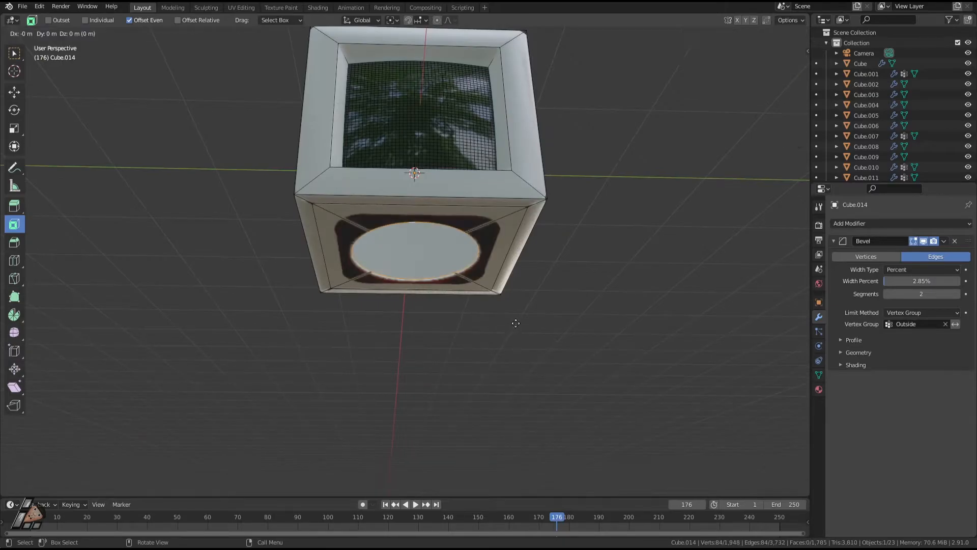
pyautogui.rightClick(515, 333)
pyautogui.press('g')
pyautogui.press('x')
pyautogui.rightClick(541, 239)
pyautogui.moveTo(540, 240); pyautogui.dragTo(524, 277, button='middle')
pyautogui.press('g')
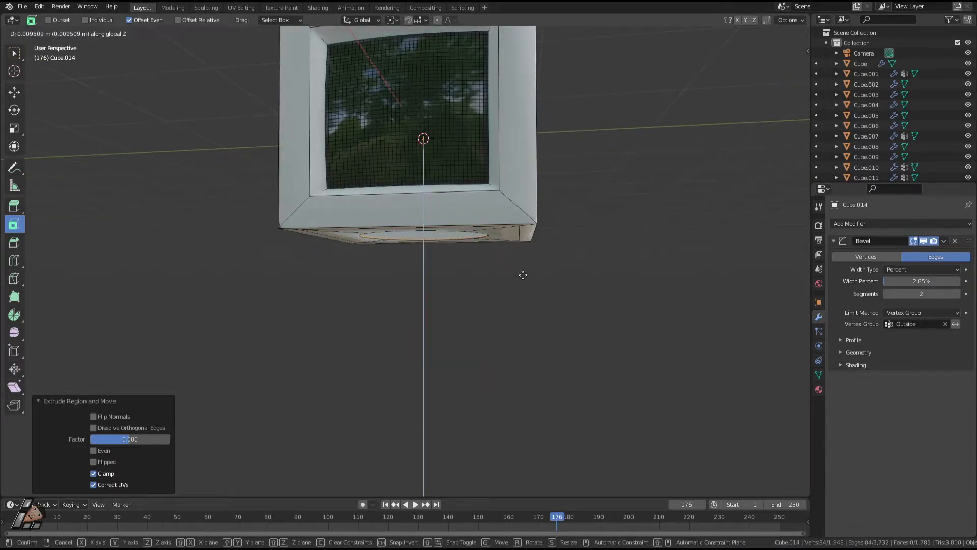
pyautogui.press('z')
pyautogui.click(526, 291)
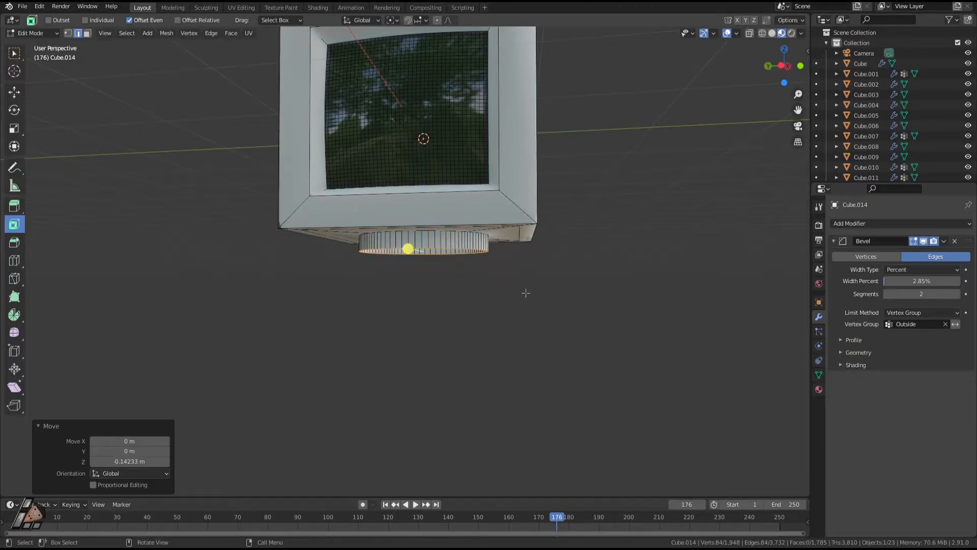
# Fill the lower end of the extruded ring with a face and check the shape in Object Mode
pyautogui.press('f')
pyautogui.moveTo(523, 290); pyautogui.dragTo(339, 138, button='middle')
pyautogui.press('Tab')
pyautogui.press('Tab')
pyautogui.moveTo(450, 254); pyautogui.dragTo(381, 365, button='middle')
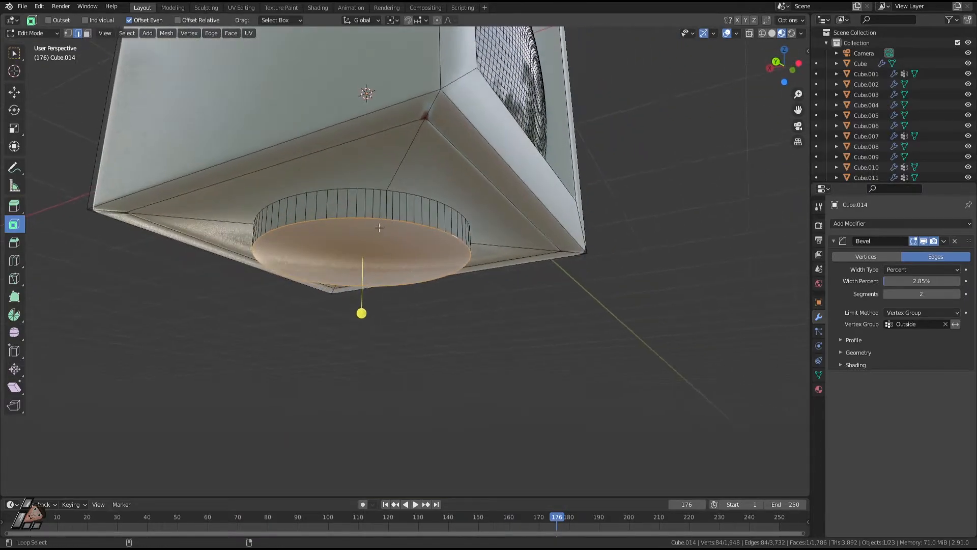
# Add the cylinder's side faces and the four surrounding underside faces to the selection of its end cap
pyautogui.press('3')
pyautogui.keyDown('alt'); pyautogui.keyDown('shift'); pyautogui.click(402, 208); pyautogui.keyUp('shift'); pyautogui.keyUp('alt')
pyautogui.moveTo(509, 280); pyautogui.dragTo(505, 190, button='middle')
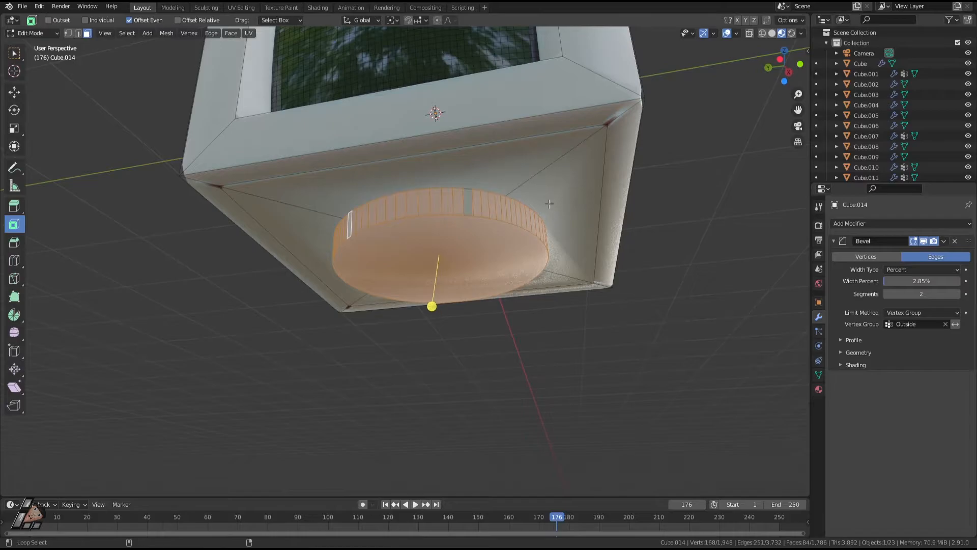
pyautogui.keyDown('shift'); pyautogui.click(467, 196); pyautogui.keyUp('shift')
pyautogui.keyDown('shift'); pyautogui.click(496, 171); pyautogui.keyUp('shift')
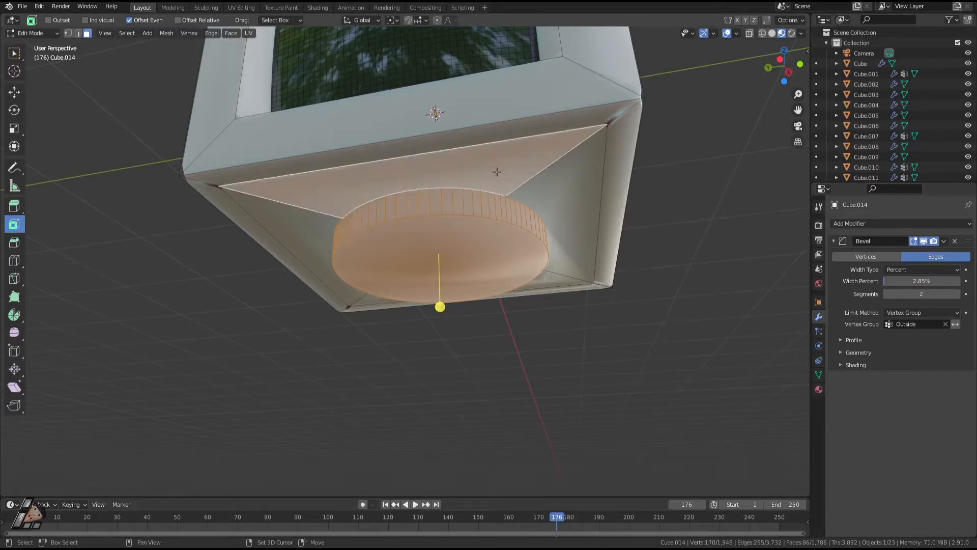
pyautogui.keyDown('shift'); pyautogui.click(546, 201); pyautogui.keyUp('shift')
pyautogui.moveTo(546, 201); pyautogui.dragTo(517, 250, button='middle')
pyautogui.keyDown('shift'); pyautogui.click(315, 177); pyautogui.keyUp('shift')
pyautogui.moveTo(315, 177); pyautogui.dragTo(226, 294, button='middle')
pyautogui.keyDown('shift'); pyautogui.click(231, 287); pyautogui.keyUp('shift')
pyautogui.moveTo(460, 289); pyautogui.dragTo(354, 368, button='middle')
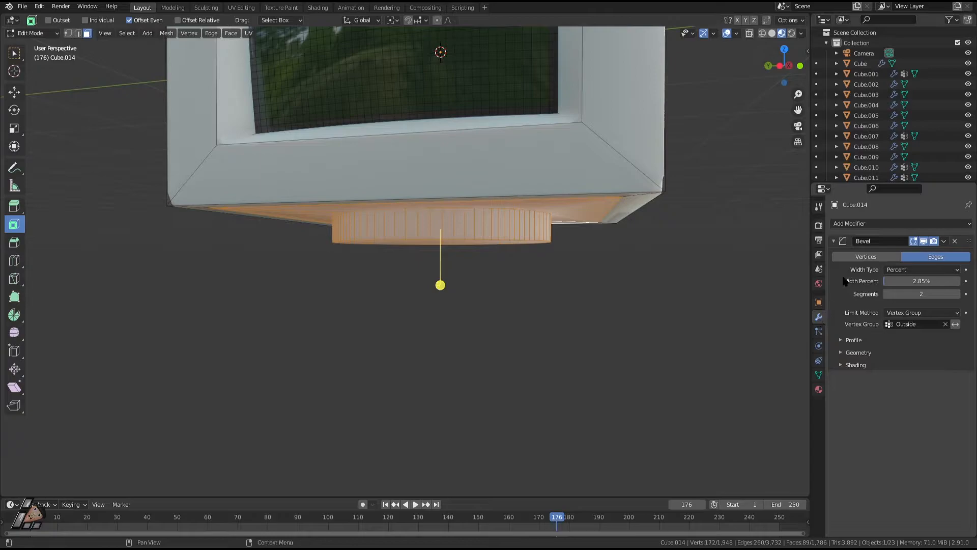
# Create a vertex group named Down, assign the selected underside faces to it and test its selection
pyautogui.click(819, 374)
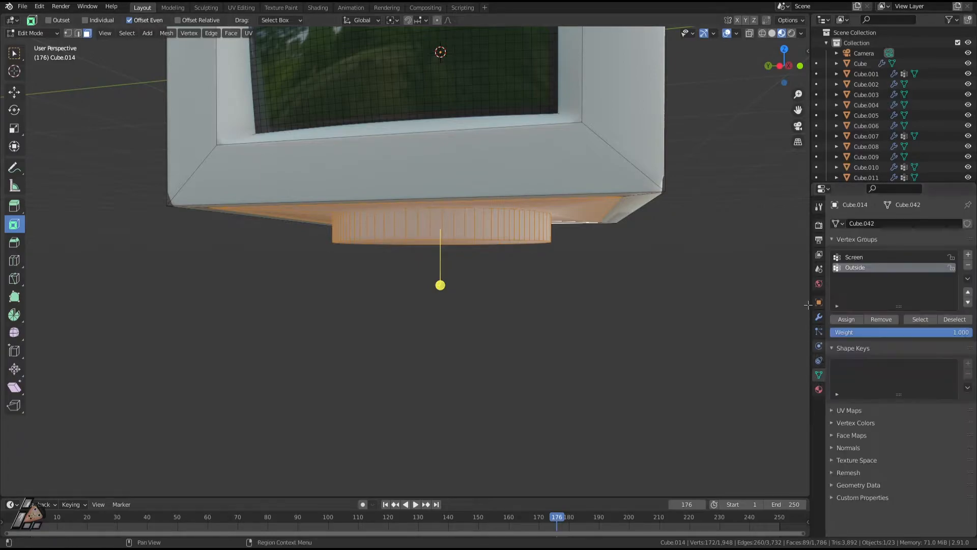
pyautogui.click(968, 256)
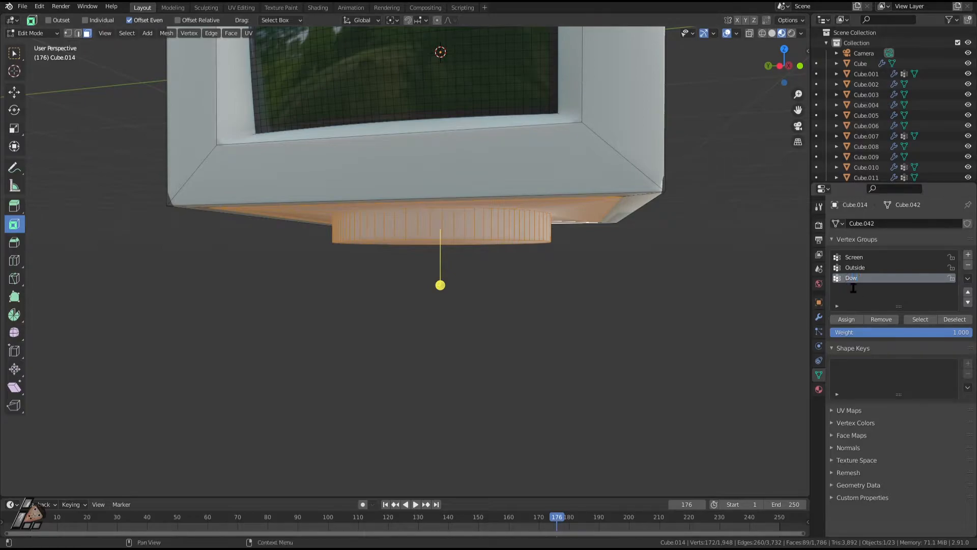
pyautogui.press('Return')
pyautogui.click(851, 319)
pyautogui.moveTo(531, 326); pyautogui.dragTo(558, 320, button='middle')
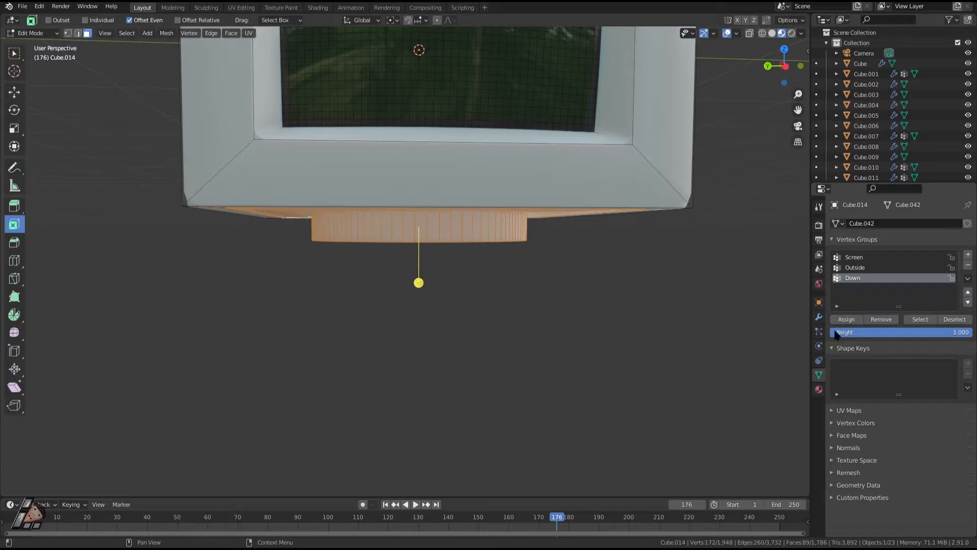
pyautogui.click(954, 319)
pyautogui.click(920, 319)
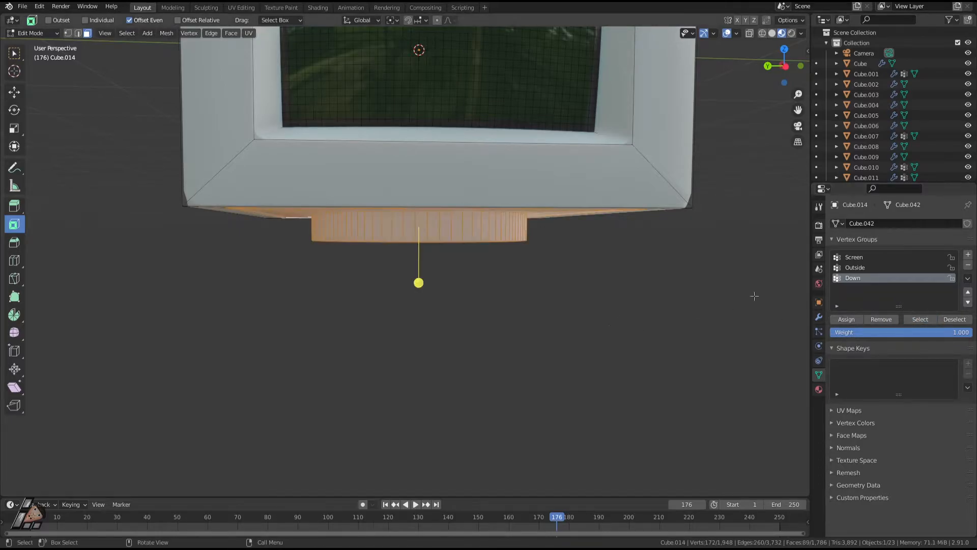
# Add a second Bevel modifier to the monitor and check the underside in Object and Edit Mode
pyautogui.click(818, 317)
pyautogui.moveTo(585, 423); pyautogui.dragTo(605, 350, button='middle')
pyautogui.press('Tab')
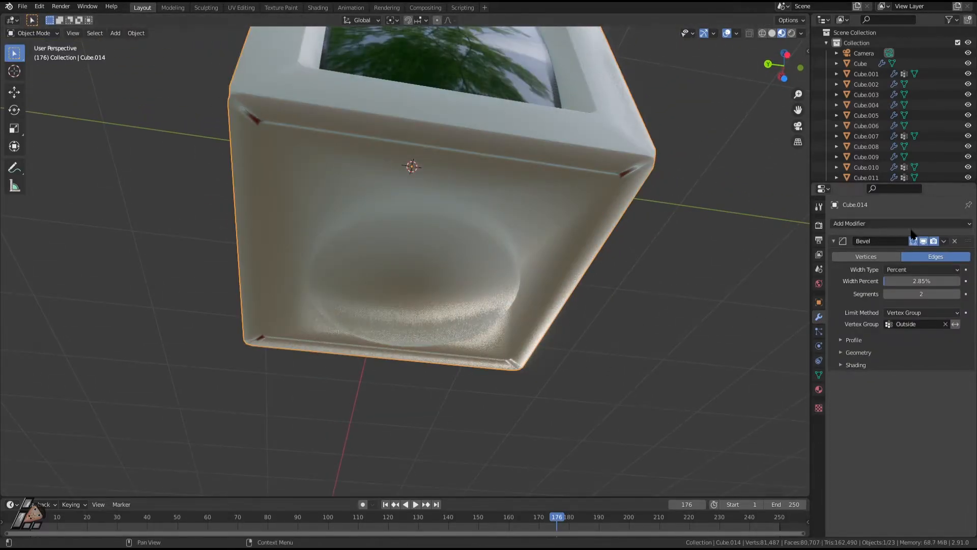
pyautogui.click(876, 225)
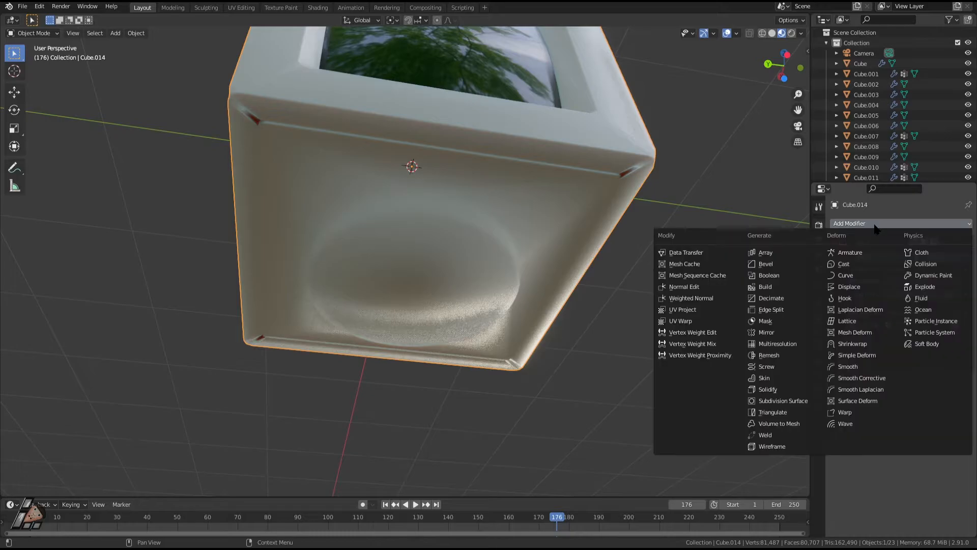
pyautogui.click(765, 264)
pyautogui.moveTo(619, 304)
pyautogui.mouseDown(button='middle')
pyautogui.moveTo(545, 358)
pyautogui.moveTo(617, 243)
pyautogui.moveTo(573, 346)
pyautogui.mouseUp(button='middle')
pyautogui.scroll(-4, 562, 341)
pyautogui.press('Tab')
pyautogui.scroll(-3, 519, 305)
pyautogui.press('Tab')
pyautogui.moveTo(501, 274); pyautogui.dragTo(453, 234, button='middle')
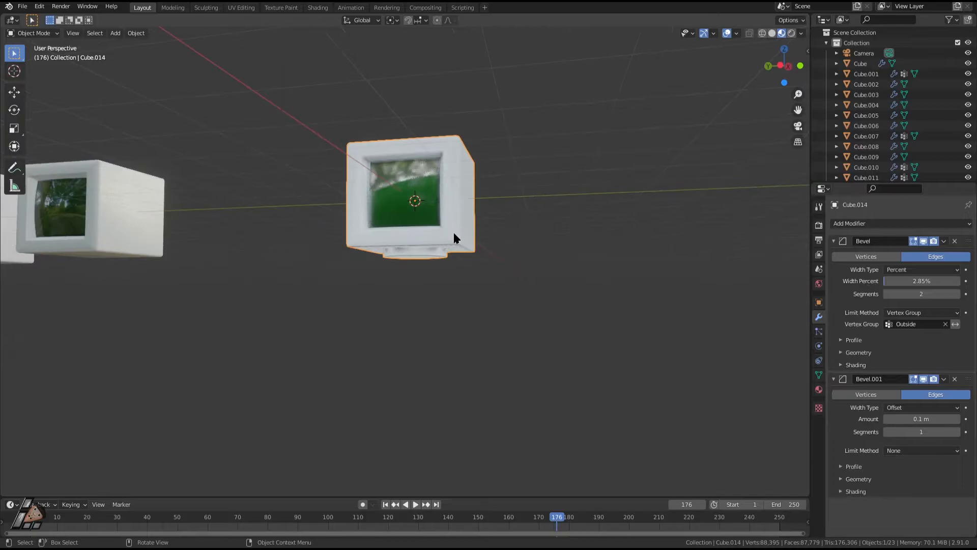
# Try rotating the monitor about 185° around the X axis to turn its underside upward
pyautogui.press('r')
pyautogui.press('x')
pyautogui.click(378, 168)
pyautogui.moveTo(379, 167); pyautogui.dragTo(394, 266, button='middle')
pyautogui.scroll(2, 393, 266)
# Try width type Width and an amount of 0.18 m on the second bevel, and undo the changes
pyautogui.click(915, 412)
pyautogui.click(904, 430)
pyautogui.moveTo(907, 419); pyautogui.dragTo(875, 419)
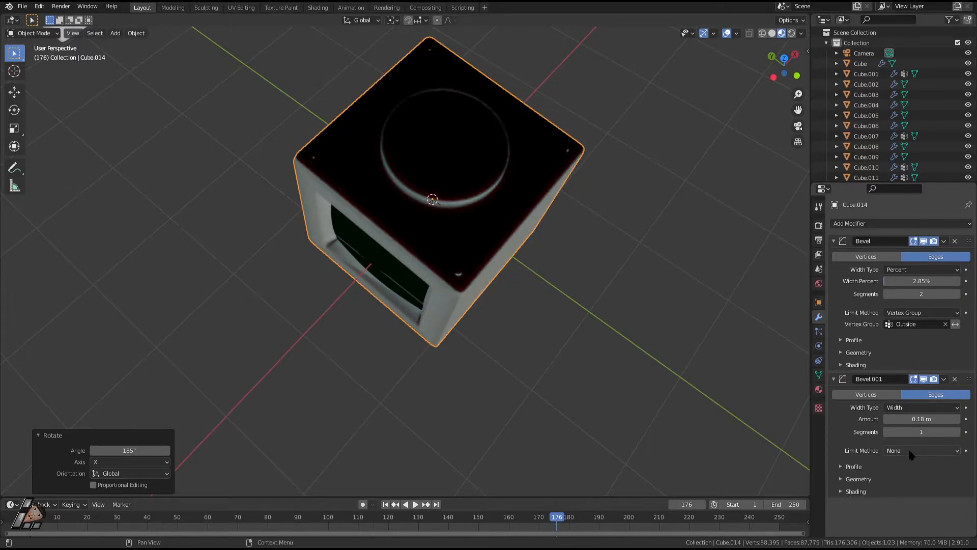
pyautogui.moveTo(639, 343); pyautogui.dragTo(584, 290, button='middle')
pyautogui.moveTo(547, 221); pyautogui.dragTo(601, 257, button='middle')
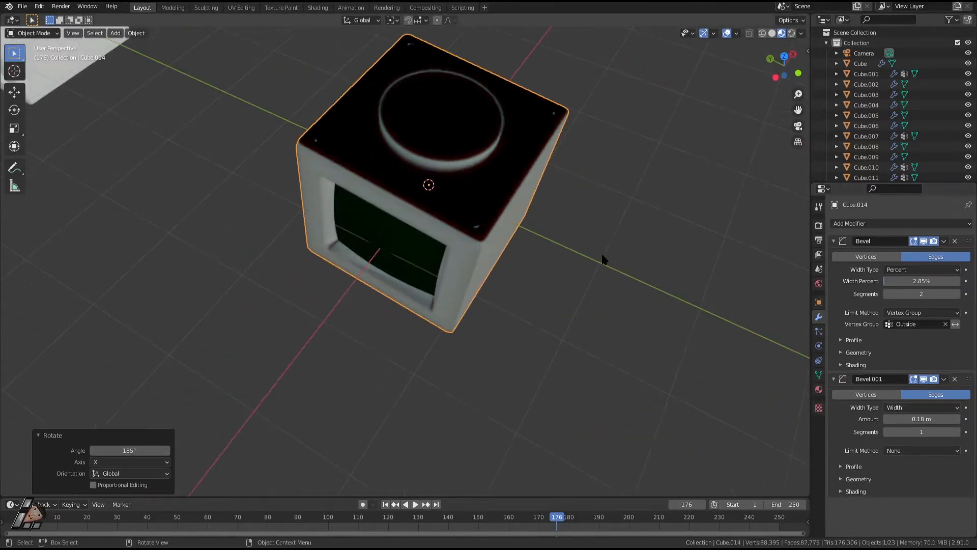
pyautogui.moveTo(677, 319); pyautogui.dragTo(554, 192, button='middle')
pyautogui.hotkey('ctrl', 'z')
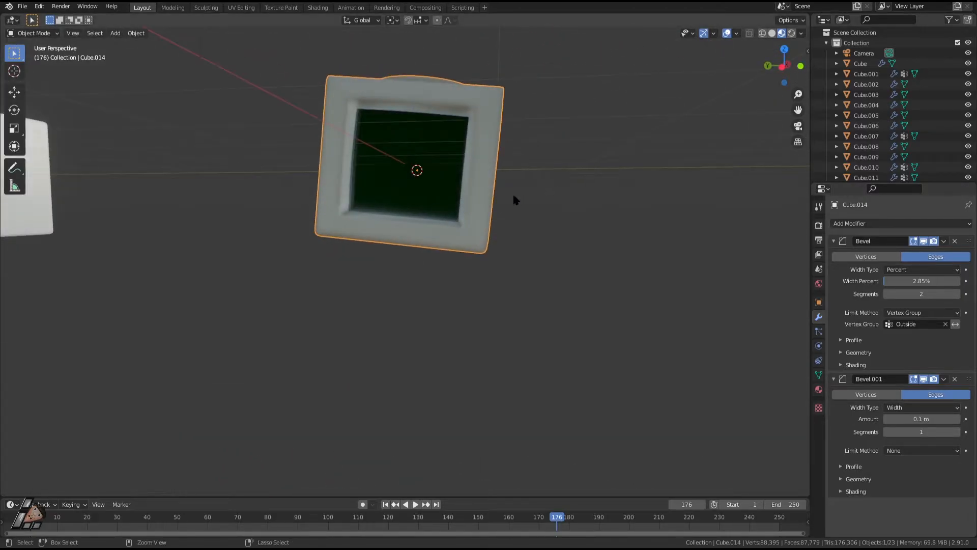
pyautogui.moveTo(487, 229); pyautogui.dragTo(504, 244, button='middle')
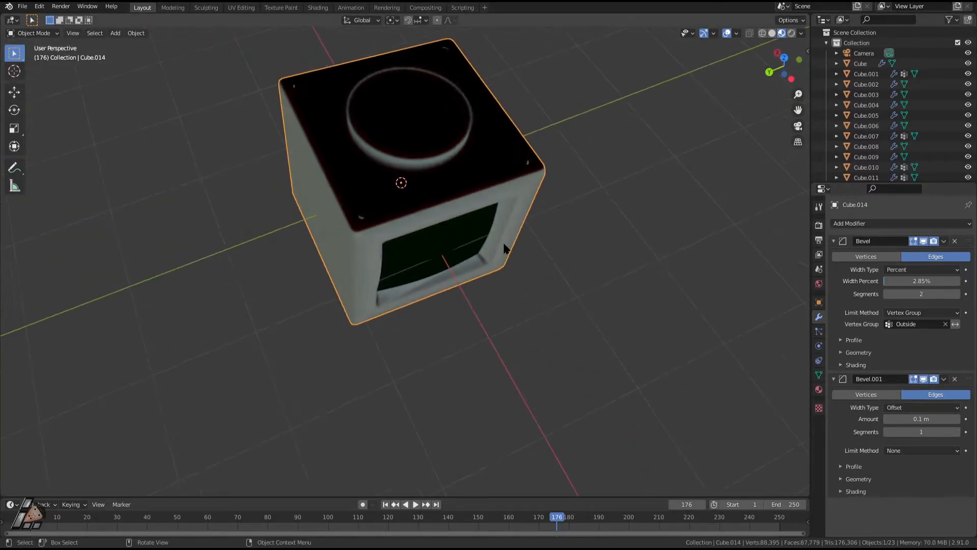
pyautogui.moveTo(398, 165); pyautogui.dragTo(447, 205, button='middle')
# Limit the second Bevel modifier by vertex group, using the Down group
pyautogui.press('Tab')
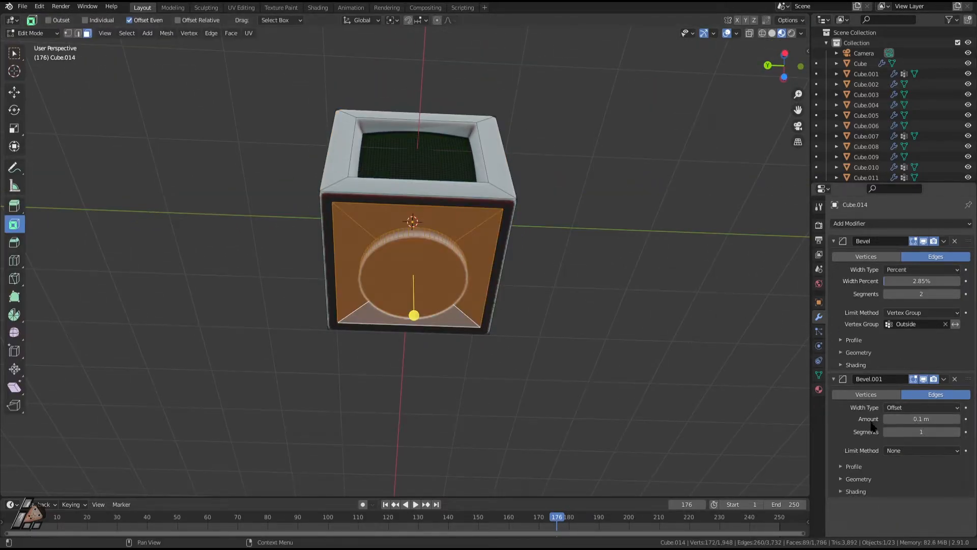
pyautogui.click(908, 451)
pyautogui.click(911, 500)
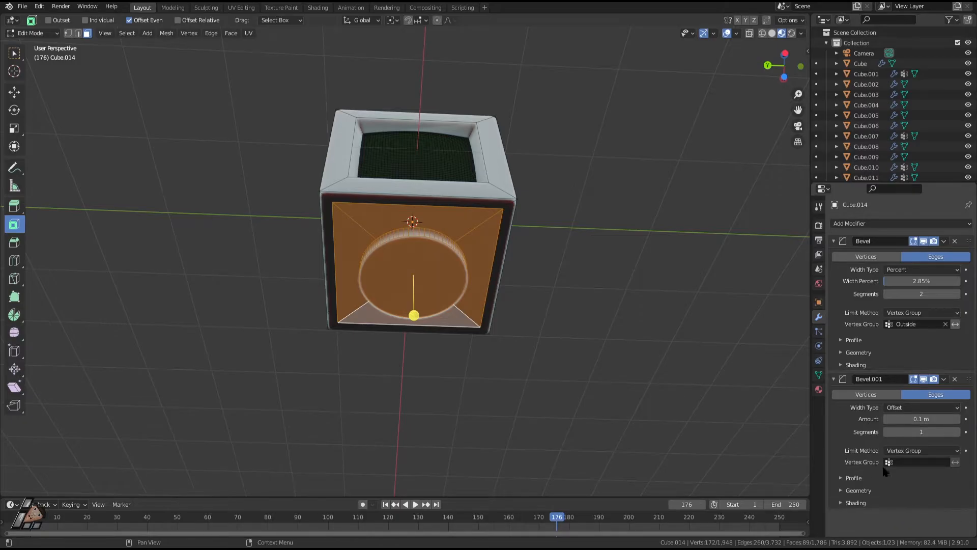
pyautogui.click(899, 461)
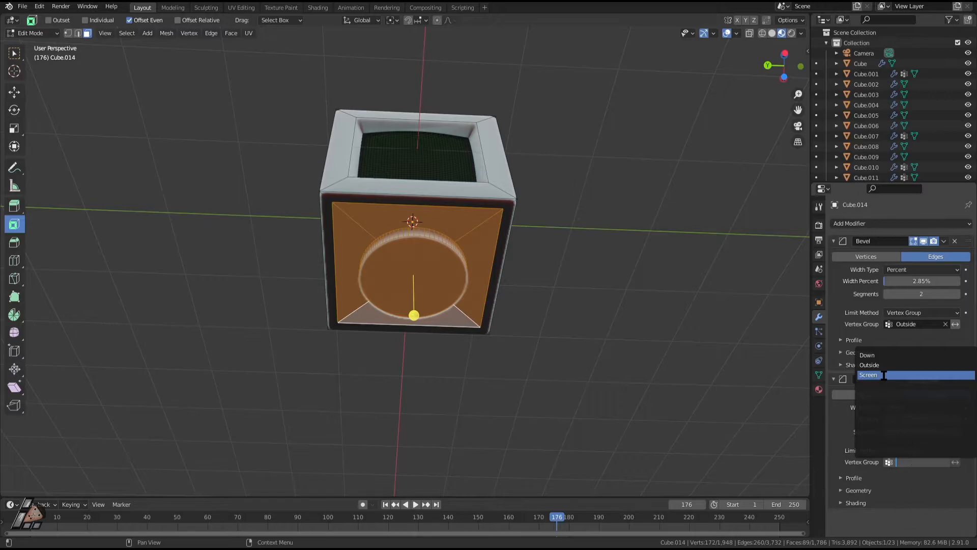
pyautogui.click(877, 354)
pyautogui.moveTo(738, 355); pyautogui.dragTo(585, 396, button='middle')
pyautogui.press('Tab')
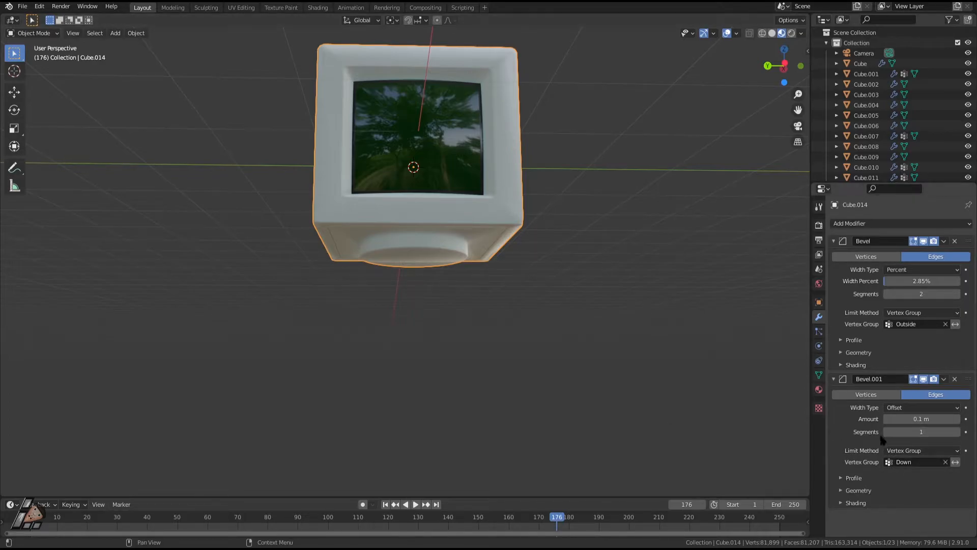
# Compare the beveled underside in Edit and Object Mode, and save the file
pyautogui.moveTo(359, 341); pyautogui.dragTo(392, 306, button='middle')
pyautogui.press('Tab')
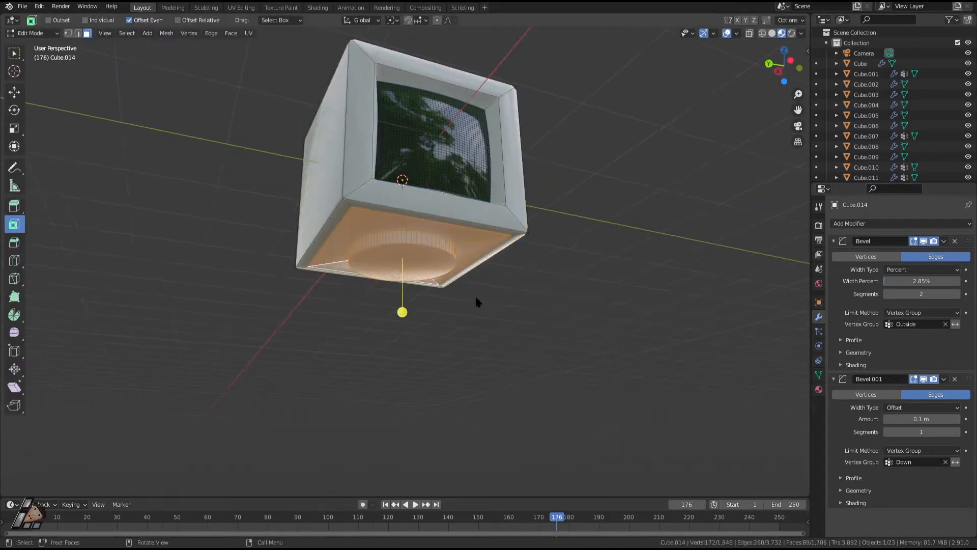
pyautogui.press('Tab')
pyautogui.moveTo(496, 337); pyautogui.dragTo(464, 322, button='middle')
pyautogui.hotkey('ctrl', 's')
# Try extruding the cylinder's end face, scaling it about 2 times and extruding again, and undo these changes
pyautogui.moveTo(474, 222); pyautogui.dragTo(435, 258, button='middle')
pyautogui.press('Tab')
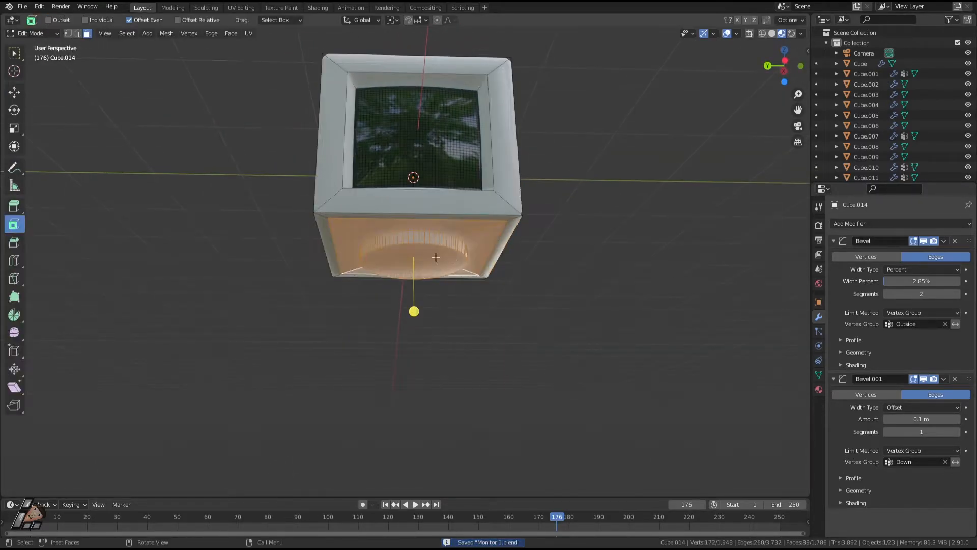
pyautogui.click(430, 257)
pyautogui.press('e')
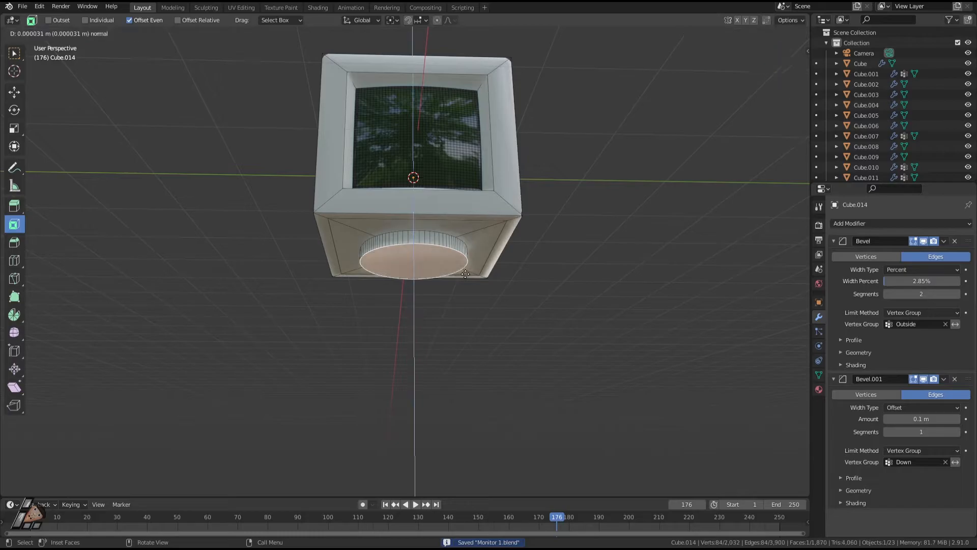
pyautogui.click(467, 286)
pyautogui.press('s')
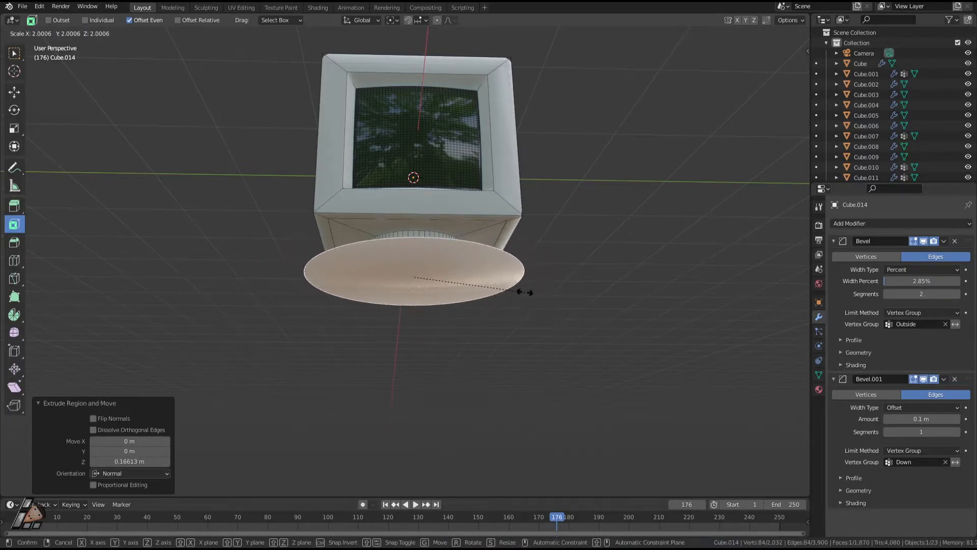
pyautogui.click(524, 292)
pyautogui.press('e')
pyautogui.click(515, 349)
pyautogui.moveTo(518, 279); pyautogui.dragTo(448, 283, button='middle')
pyautogui.hotkey('ctrl', 'z')
pyautogui.hotkey('ctrl', 'z')
pyautogui.hotkey('ctrl', 'z')
# Extrude the cylinder's end face about 0.17 m further down
pyautogui.keyDown('ctrl'); pyautogui.moveTo(445, 338); pyautogui.dragTo(496, 246, button='middle'); pyautogui.keyUp('ctrl')
pyautogui.press('Tab')
pyautogui.press('Tab')
pyautogui.press('e')
pyautogui.click(465, 334)
pyautogui.moveTo(486, 304); pyautogui.dragTo(491, 328, button='middle')
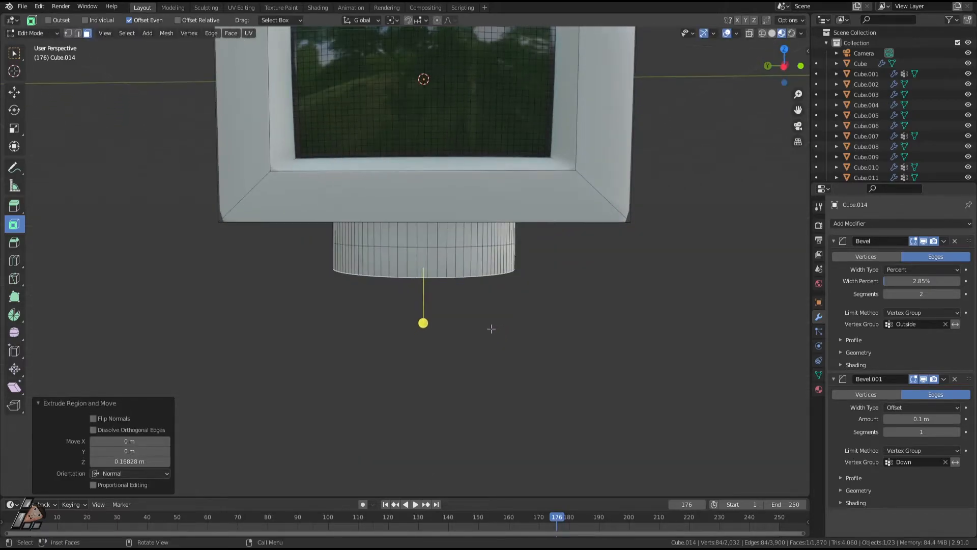
# Deselect all geometry and look through the available mesh and vertex commands
pyautogui.click(171, 38)
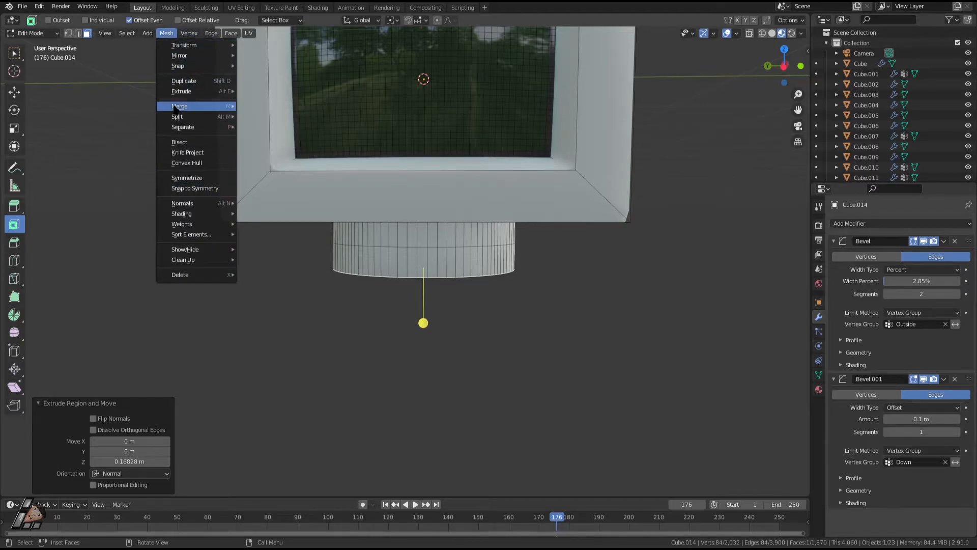
pyautogui.click(188, 34)
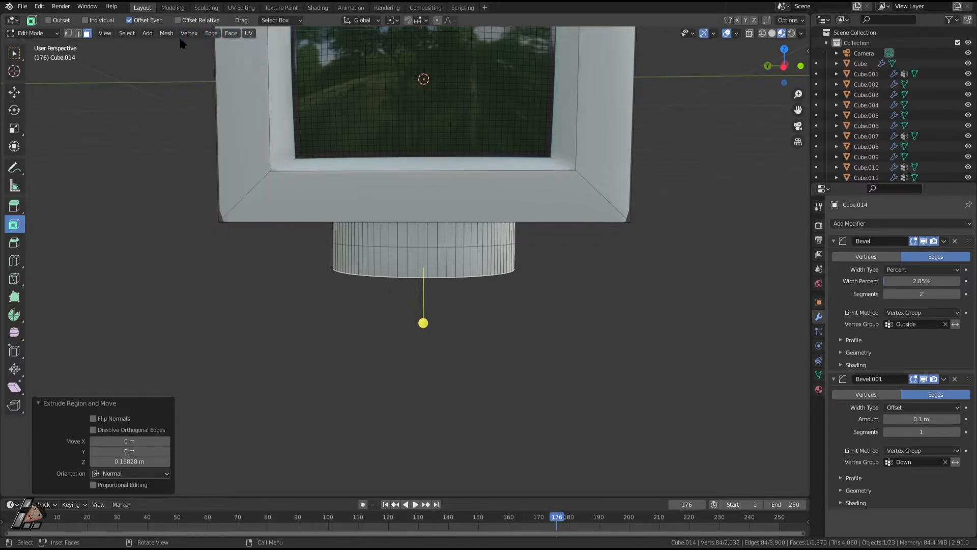
pyautogui.hotkey('alt', 'a')
pyautogui.click(188, 33)
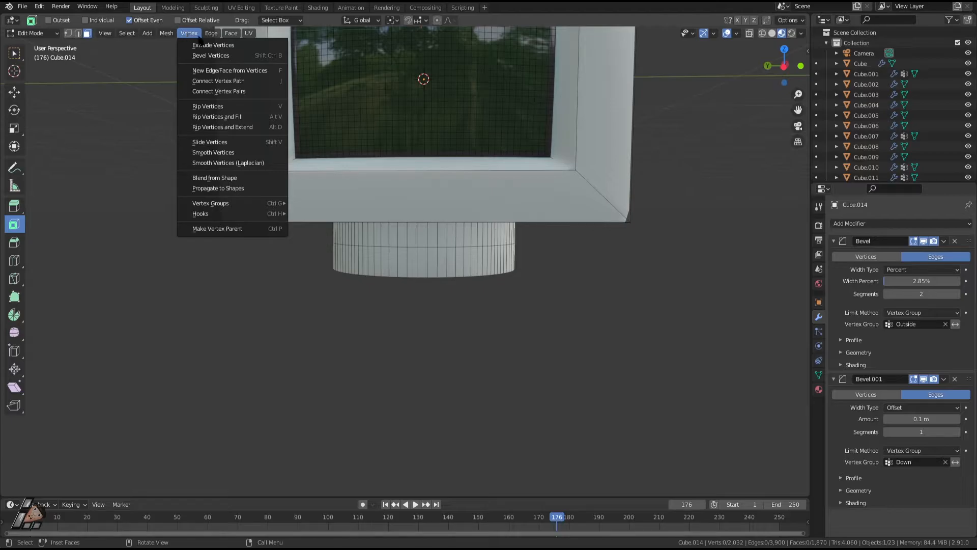
pyautogui.click(186, 34)
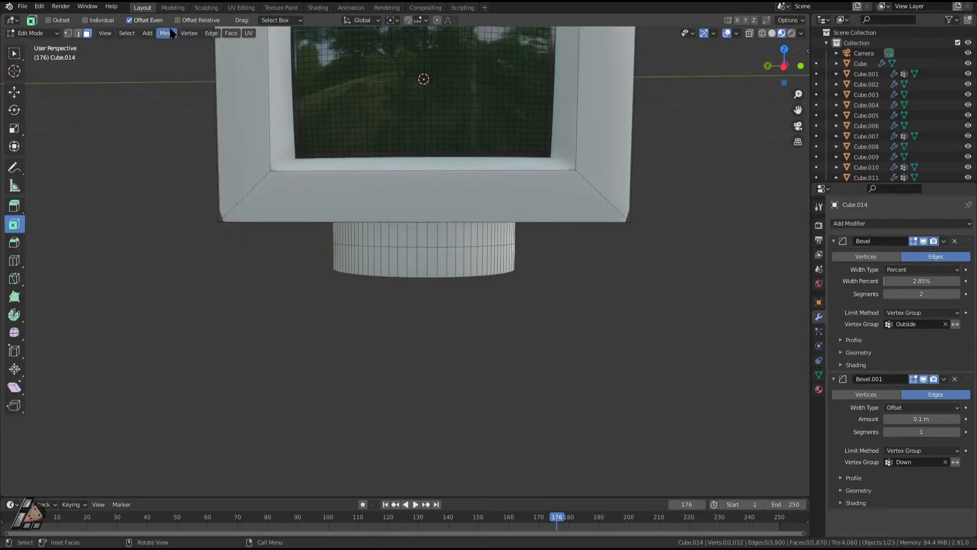
pyautogui.click(171, 34)
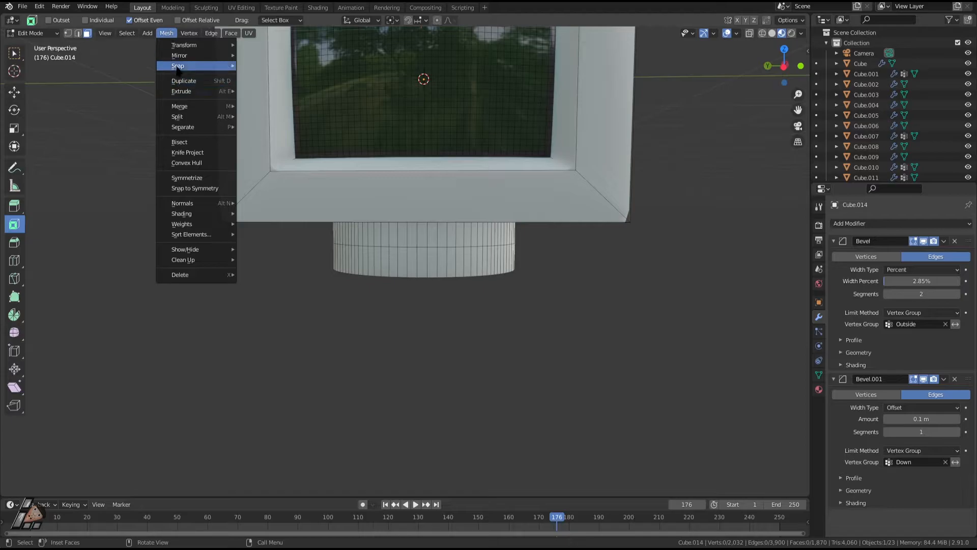
pyautogui.moveTo(201, 133)
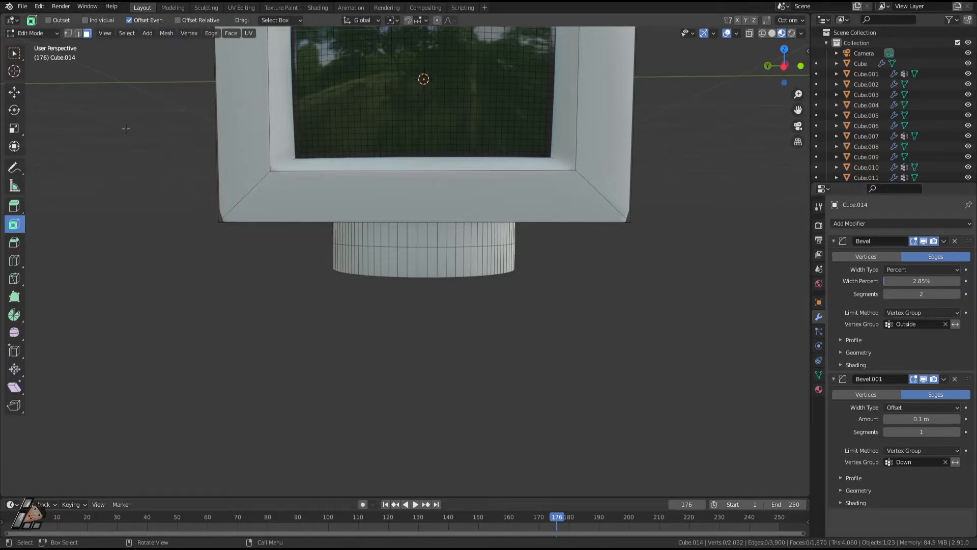
pyautogui.moveTo(434, 313); pyautogui.dragTo(443, 249, button='middle')
pyautogui.click(443, 249)
pyautogui.moveTo(512, 297); pyautogui.dragTo(268, 73, button='middle')
pyautogui.click(167, 33)
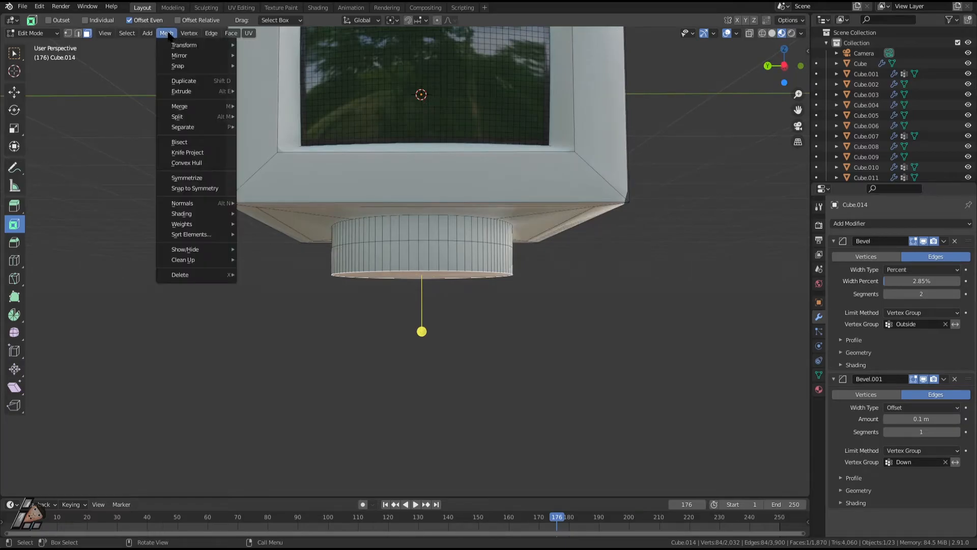
pyautogui.moveTo(202, 45)
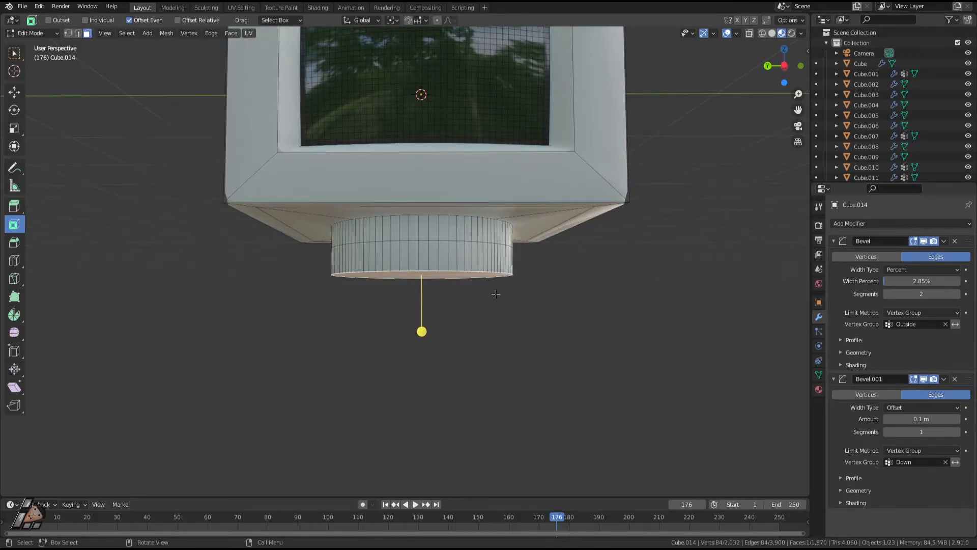
pyautogui.hotkey('alt', 'a')
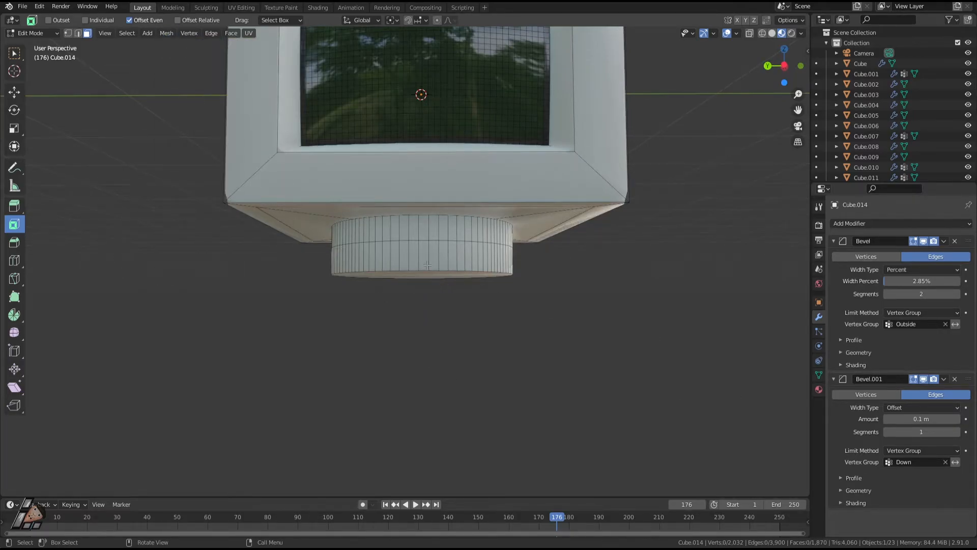
pyautogui.click(171, 33)
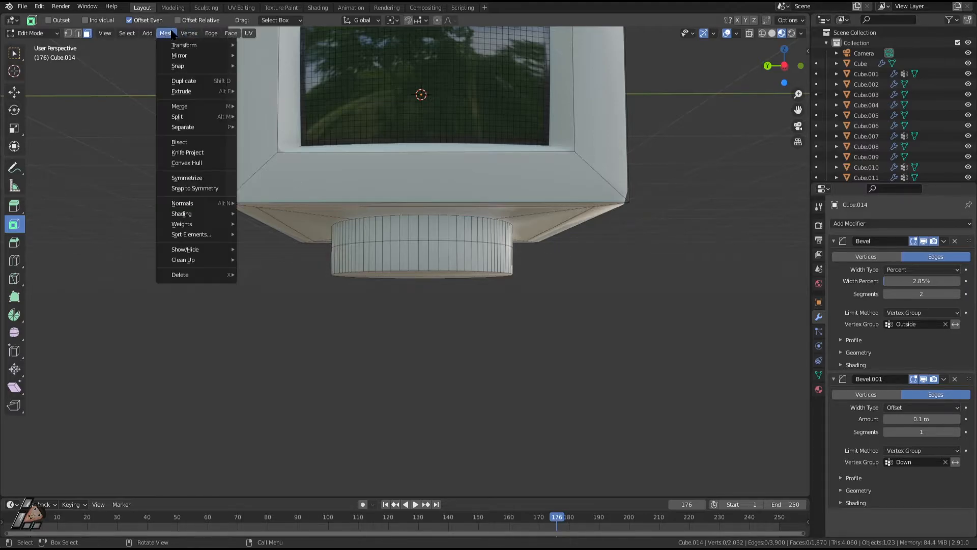
pyautogui.moveTo(186, 48)
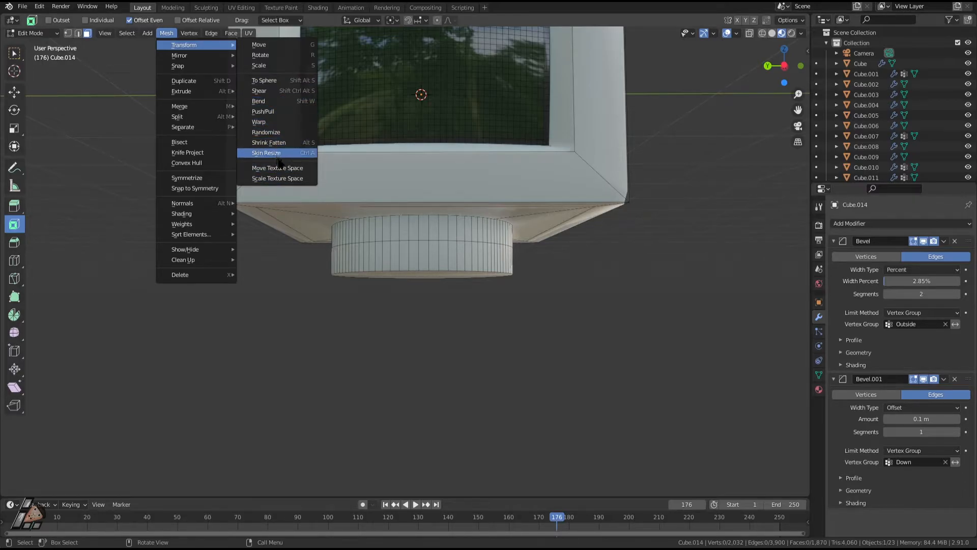
# Try to move and rescale the round bottom face of the cylindrical stand
pyautogui.moveTo(509, 389); pyautogui.dragTo(475, 301, button='middle')
pyautogui.click(442, 278)
pyautogui.press('g')
pyautogui.press('z')
pyautogui.rightClick(507, 286)
pyautogui.press('Tab')
pyautogui.press('Tab')
pyautogui.press('s')
pyautogui.click(546, 307)
pyautogui.moveTo(546, 307); pyautogui.dragTo(517, 281, button='middle')
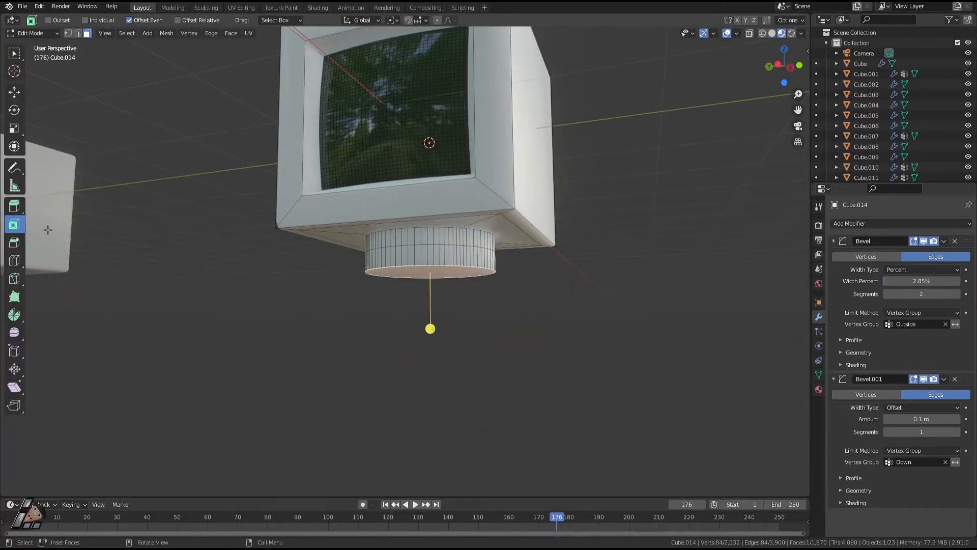
# Try to form a wide round base by lowering and enlarging the stand's bottom face with a 0.435 m extrusion
pyautogui.press('g')
pyautogui.press('z')
pyautogui.click(492, 340)
pyautogui.press('s')
pyautogui.click(612, 368)
pyautogui.press('e')
pyautogui.click(611, 417)
pyautogui.moveTo(577, 351); pyautogui.dragTo(536, 370, button='middle')
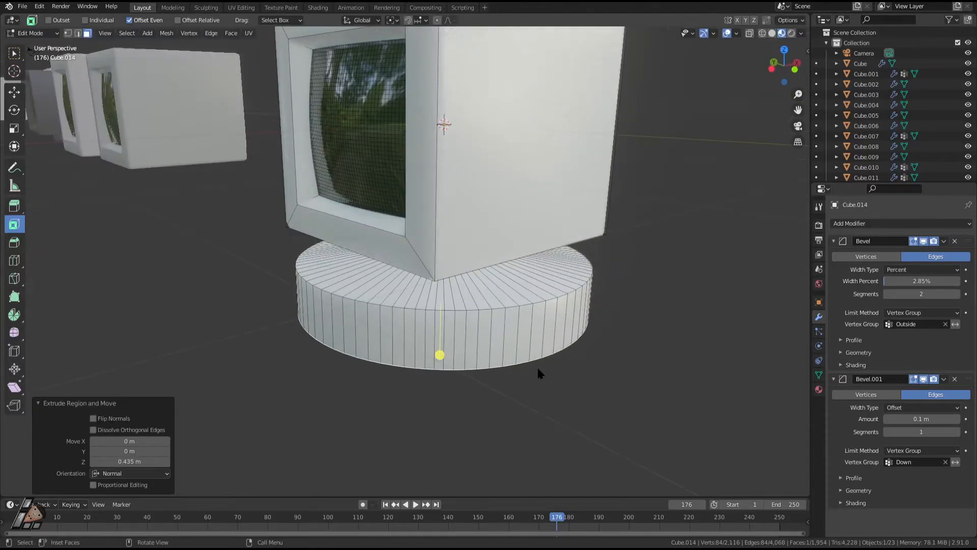
pyautogui.press('Tab')
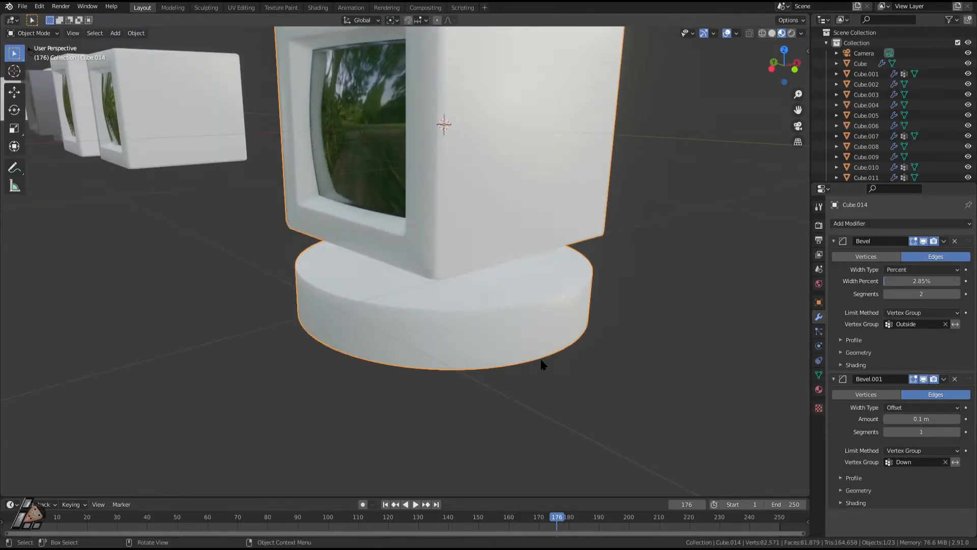
pyautogui.moveTo(540, 359); pyautogui.dragTo(445, 227, button='middle')
pyautogui.press('Tab')
pyautogui.press('s')
pyautogui.rightClick(541, 286)
pyautogui.press('F3')
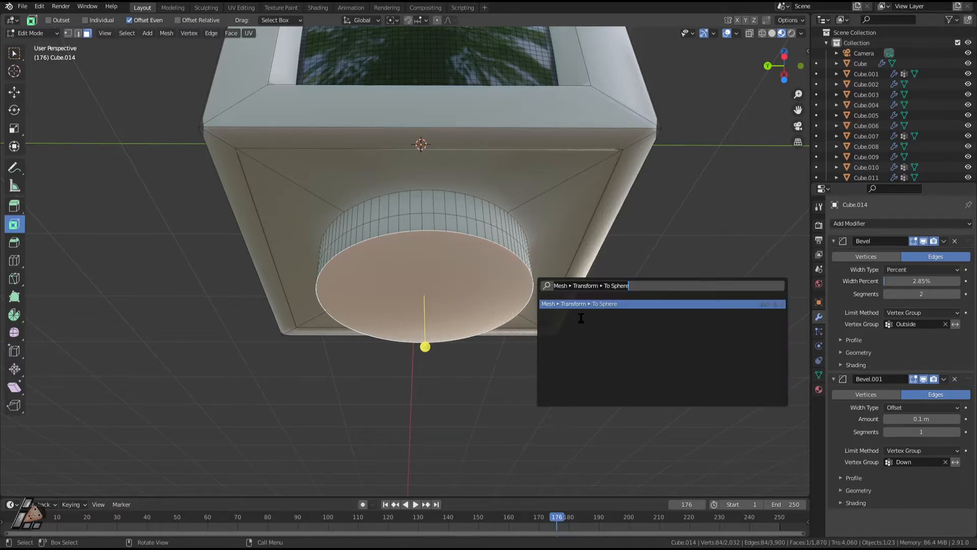
pyautogui.press('Escape')
pyautogui.moveTo(550, 393); pyautogui.dragTo(582, 389, button='middle')
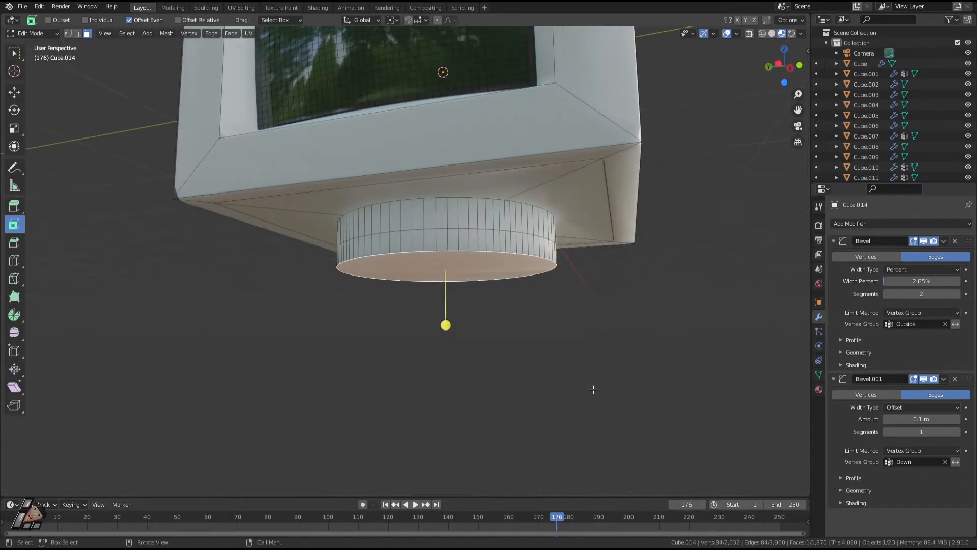
pyautogui.moveTo(544, 345); pyautogui.dragTo(524, 216, button='middle')
# Try shearing the stand's round bottom face and snapping it to the active element
pyautogui.click(164, 34)
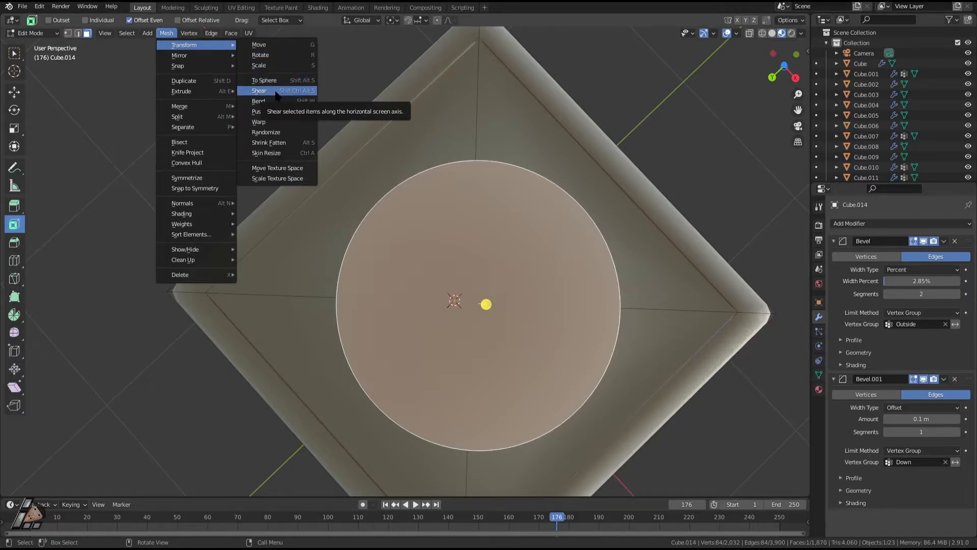
pyautogui.click(276, 92)
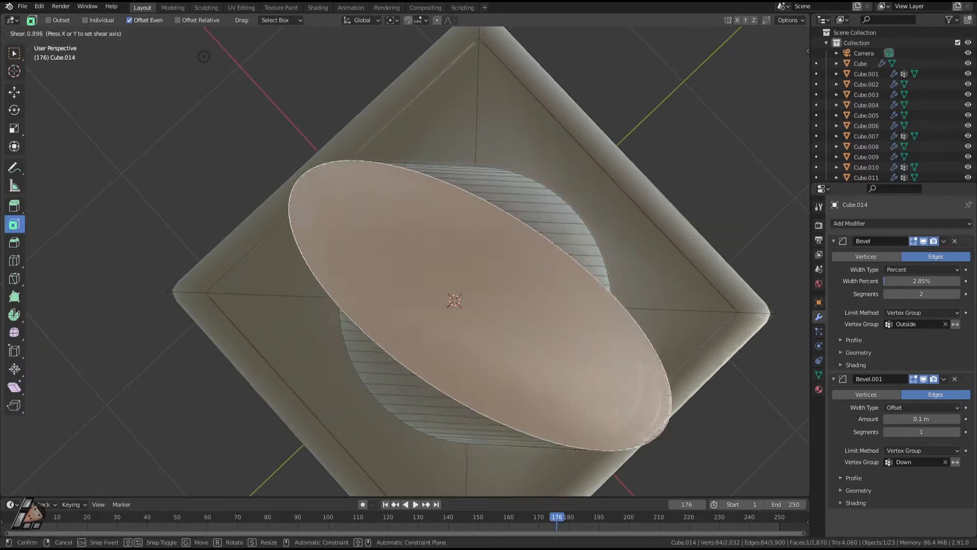
pyautogui.rightClick(660, 76)
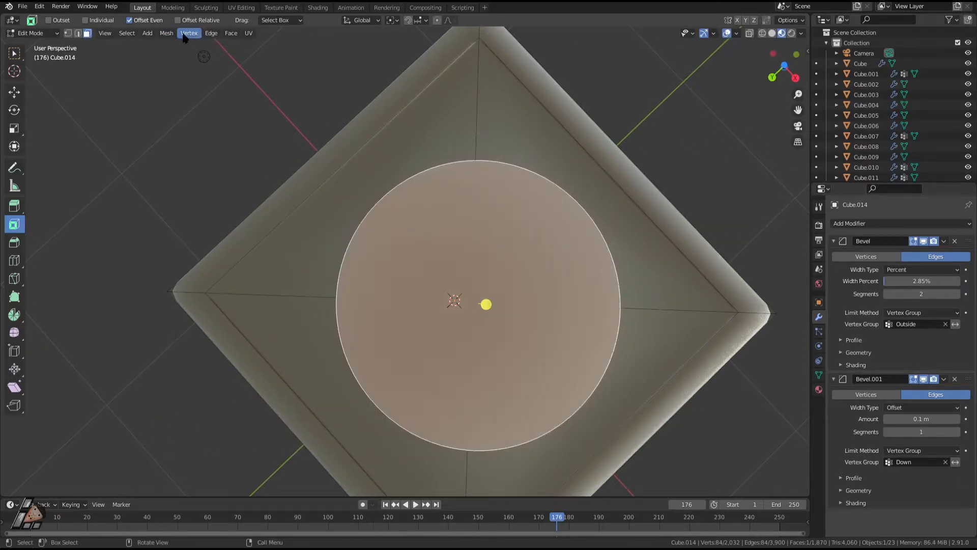
pyautogui.click(166, 33)
pyautogui.moveTo(173, 67)
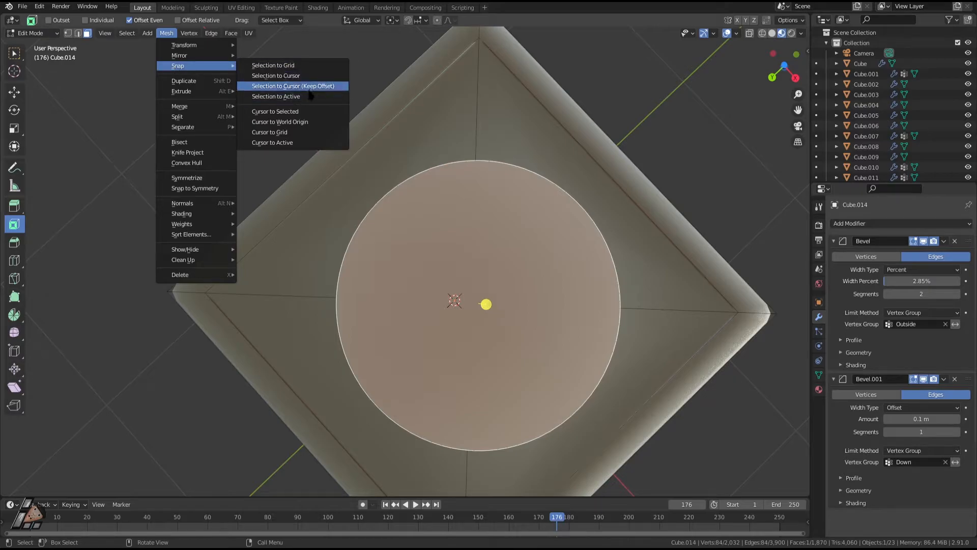
pyautogui.click(285, 96)
pyautogui.hotkey('ctrl', 'z')
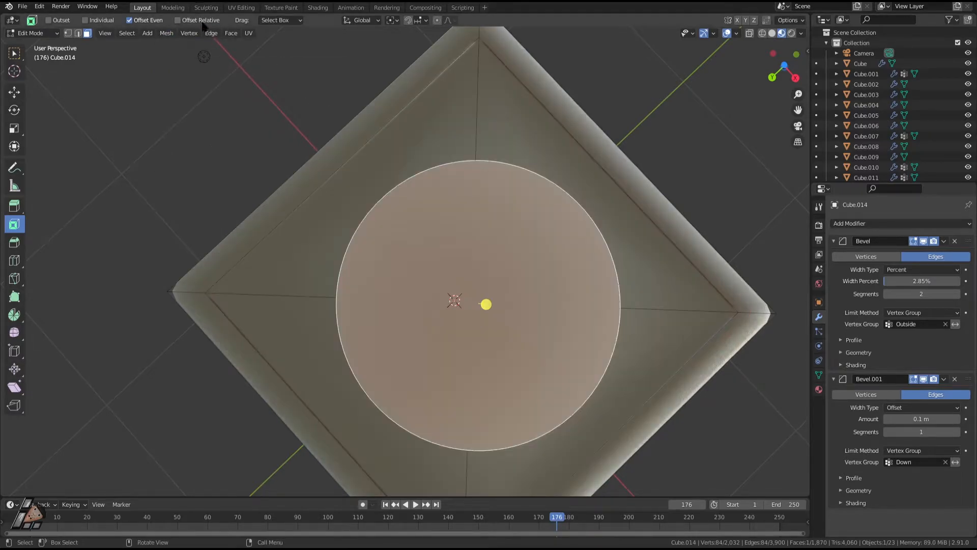
pyautogui.click(188, 33)
pyautogui.moveTo(193, 45)
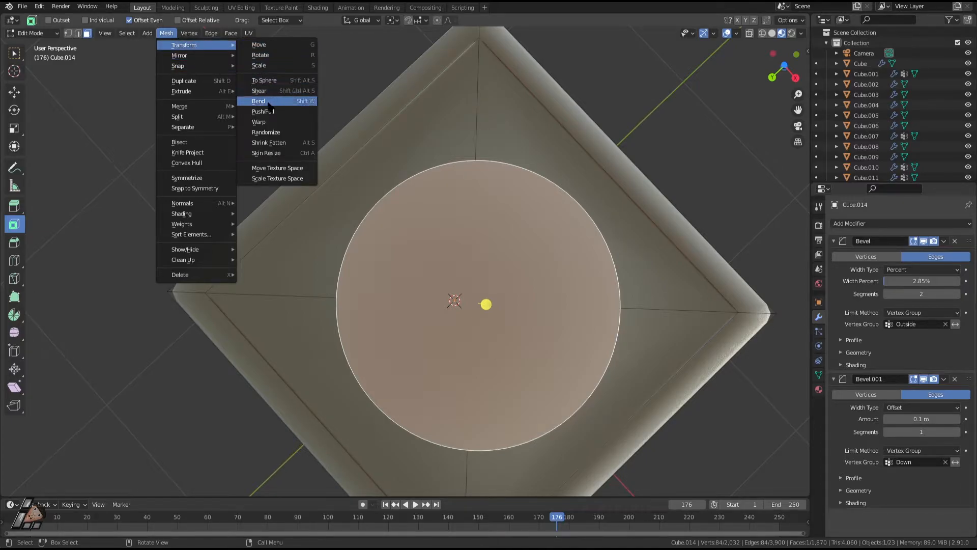
pyautogui.click(276, 155)
pyautogui.click(742, 130)
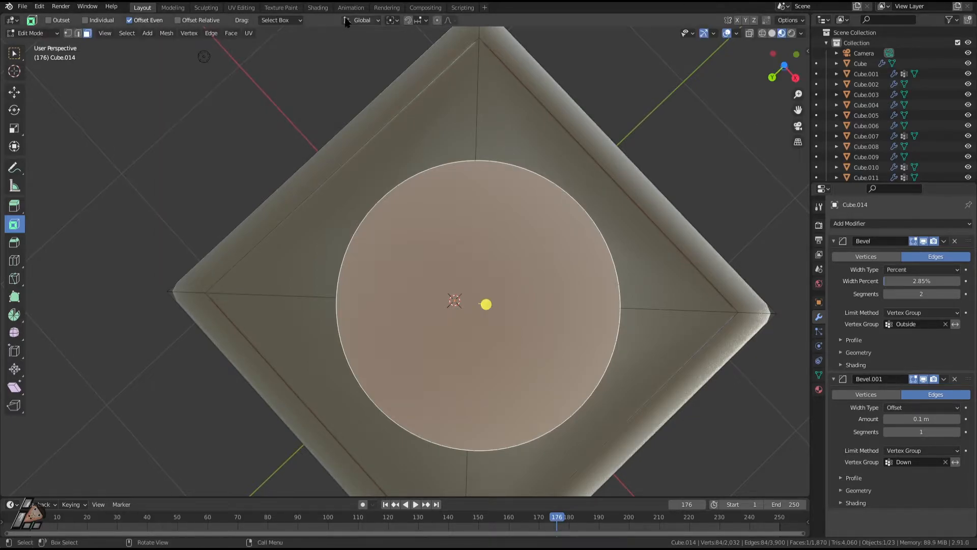
pyautogui.moveTo(162, 40); pyautogui.dragTo(162, 22, button='middle')
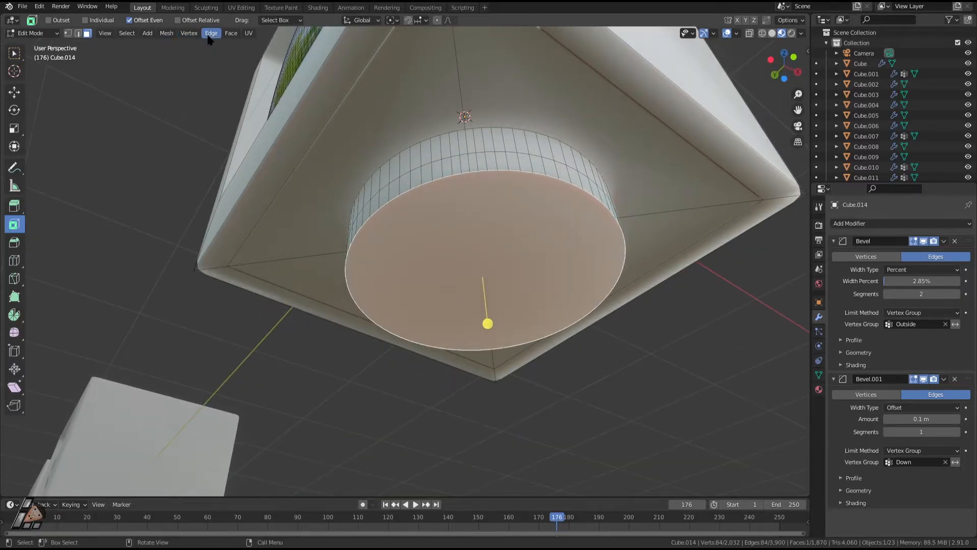
pyautogui.click(167, 33)
pyautogui.moveTo(179, 67)
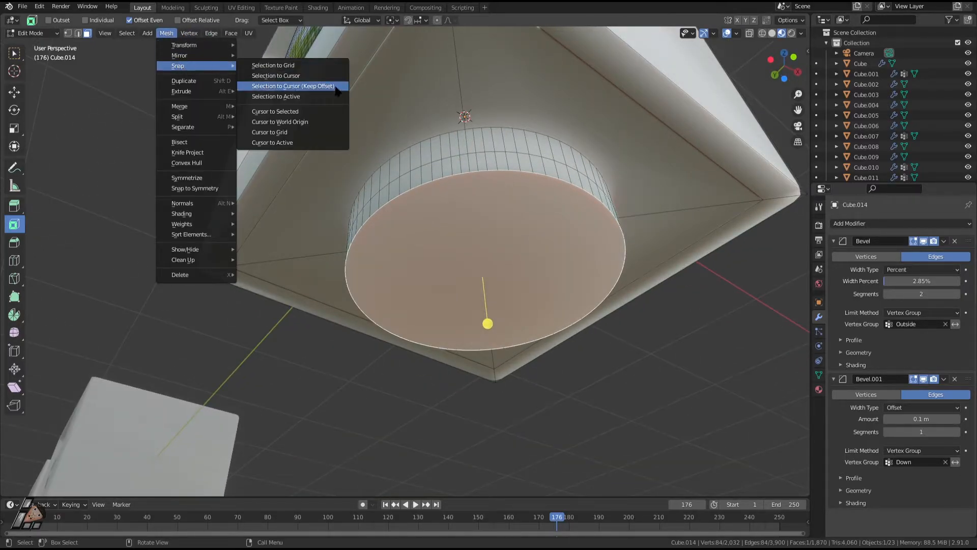
pyautogui.moveTo(278, 264); pyautogui.dragTo(495, 259, button='middle')
pyautogui.press('g')
pyautogui.press('z')
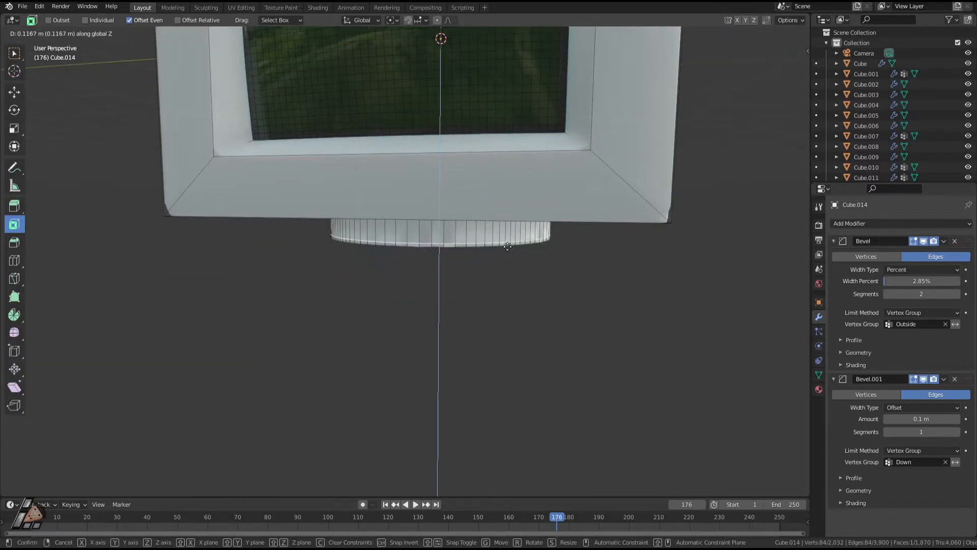
pyautogui.rightClick(512, 274)
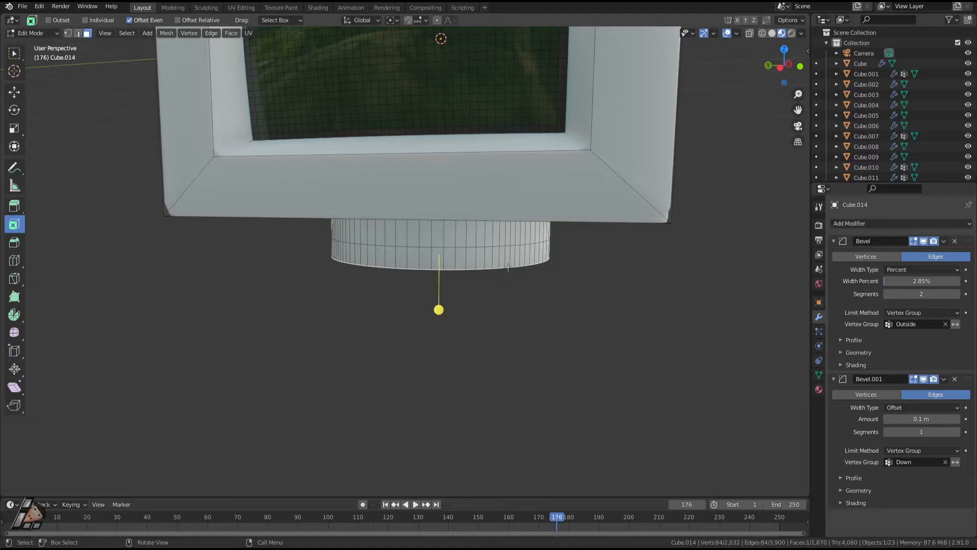
# Dissolve the vertices of the stand's bottom ring to shorten the cylinder
pyautogui.moveTo(504, 219); pyautogui.dragTo(515, 245, button='middle')
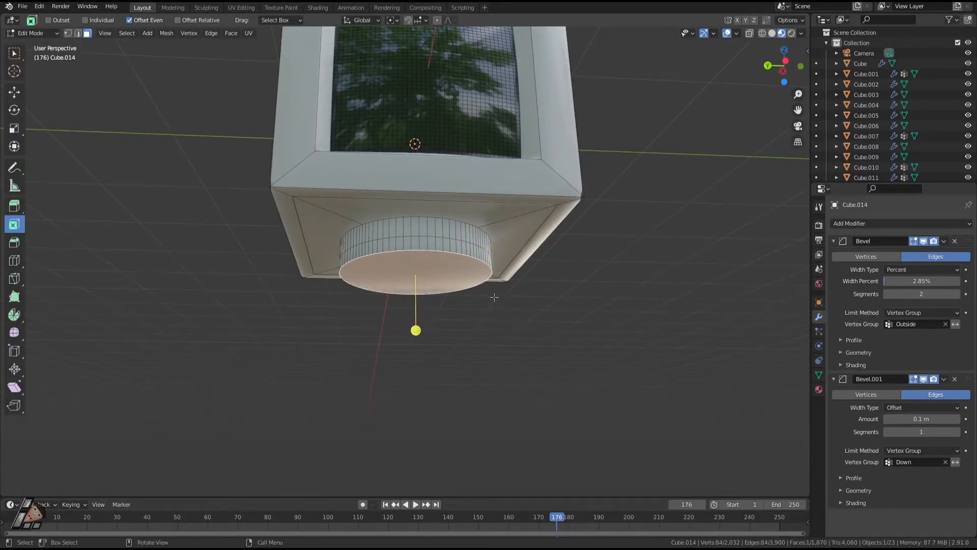
pyautogui.moveTo(467, 305); pyautogui.dragTo(475, 244, button='middle')
pyautogui.press('x')
pyautogui.moveTo(634, 315); pyautogui.dragTo(547, 318, button='middle')
pyautogui.press('x')
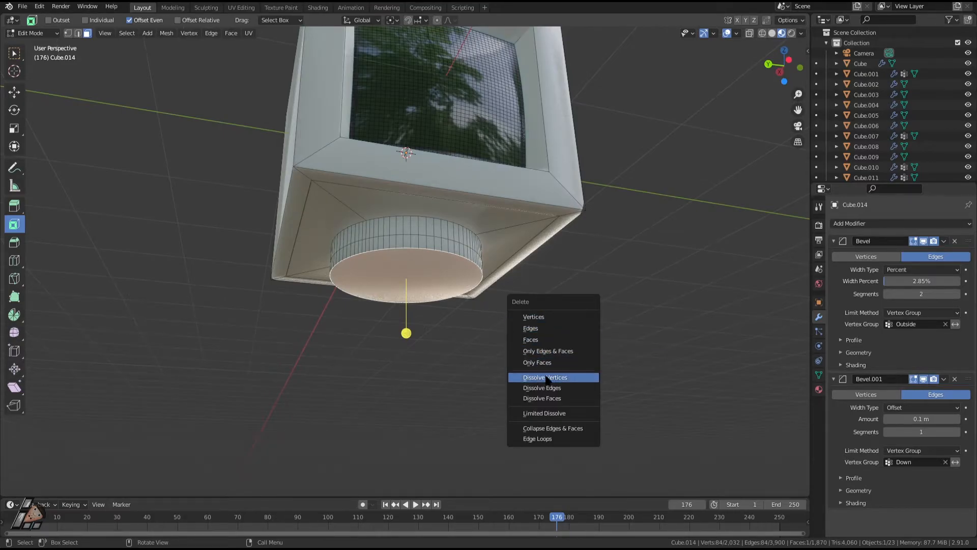
pyautogui.click(546, 378)
pyautogui.press('Tab')
# Extrude the shortened stand's round bottom face and lower it about 0.072 m along Z
pyautogui.moveTo(484, 288); pyautogui.dragTo(432, 279, button='middle')
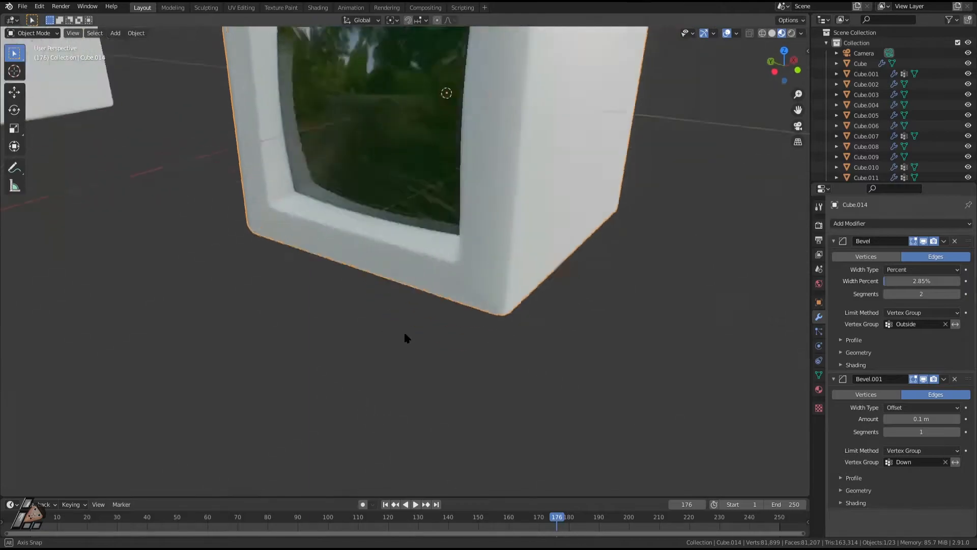
pyautogui.scroll(-5, 434, 279)
pyautogui.scroll(3, 442, 308)
pyautogui.scroll(1, 432, 275)
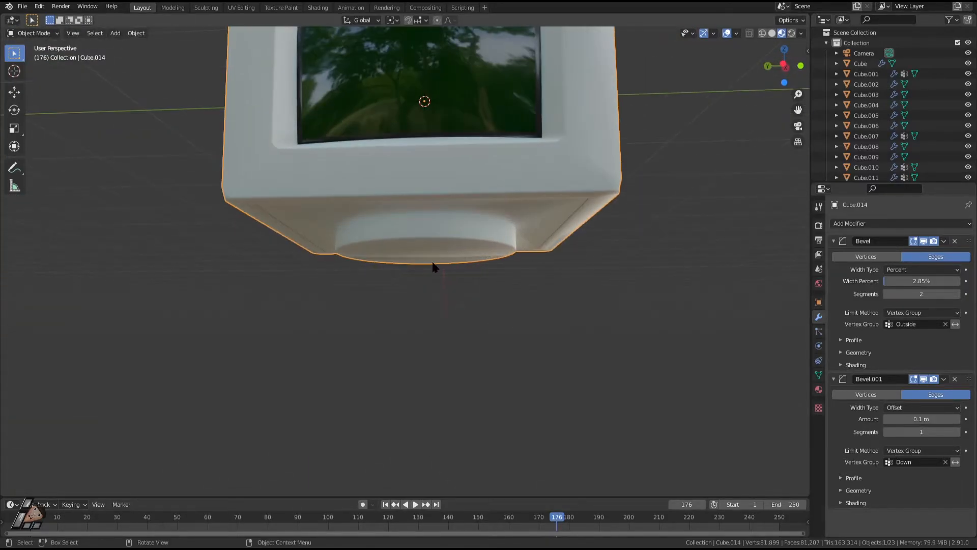
pyautogui.press('Tab')
pyautogui.click(440, 252)
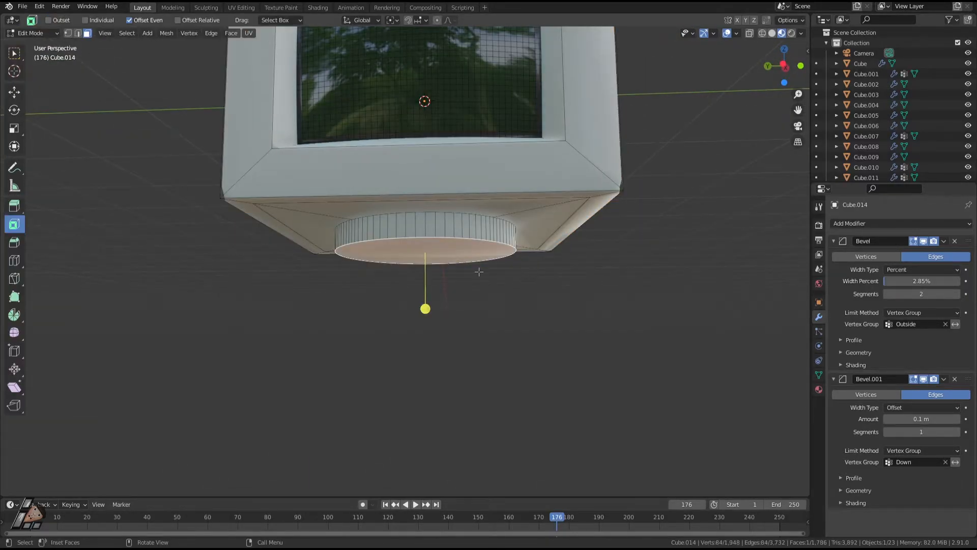
pyautogui.press('e')
pyautogui.press('s')
pyautogui.rightClick(478, 286)
pyautogui.press('g')
pyautogui.press('z')
pyautogui.click(478, 294)
# Scale the extruded bottom face outward to widen the stand into a flared base
pyautogui.press('s')
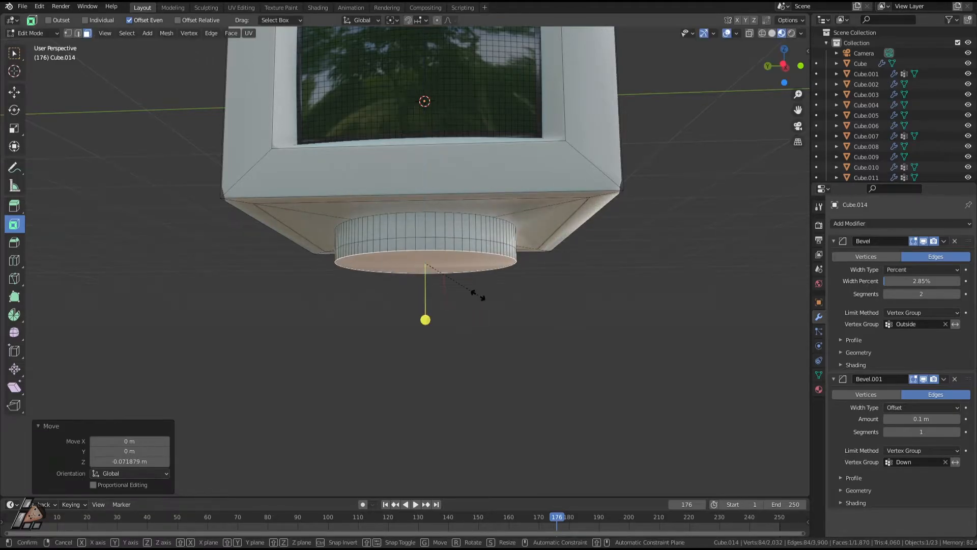
pyautogui.click(526, 304)
pyautogui.press('Tab')
pyautogui.moveTo(578, 261); pyautogui.dragTo(611, 288, button='middle')
pyautogui.scroll(3, 545, 313)
pyautogui.scroll(-7, 462, 309)
pyautogui.scroll(6, 488, 313)
pyautogui.scroll(-3, 453, 307)
pyautogui.moveTo(453, 307); pyautogui.dragTo(359, 290, button='middle')
# Extrude the widened bottom face downward as a base disc and lower it about 0.519 m along Z
pyautogui.press('Tab')
pyautogui.scroll(3, 378, 230)
pyautogui.moveTo(378, 231); pyautogui.dragTo(428, 263, button='middle')
pyautogui.moveTo(444, 314)
pyautogui.mouseDown(button='middle')
pyautogui.moveTo(432, 327)
pyautogui.moveTo(480, 371)
pyautogui.moveTo(499, 306)
pyautogui.moveTo(385, 269)
pyautogui.moveTo(460, 317)
pyautogui.mouseUp(button='middle')
pyautogui.press('Tab')
pyautogui.press('Tab')
pyautogui.press('e')
pyautogui.click(453, 389)
pyautogui.moveTo(533, 298); pyautogui.dragTo(509, 334, button='middle')
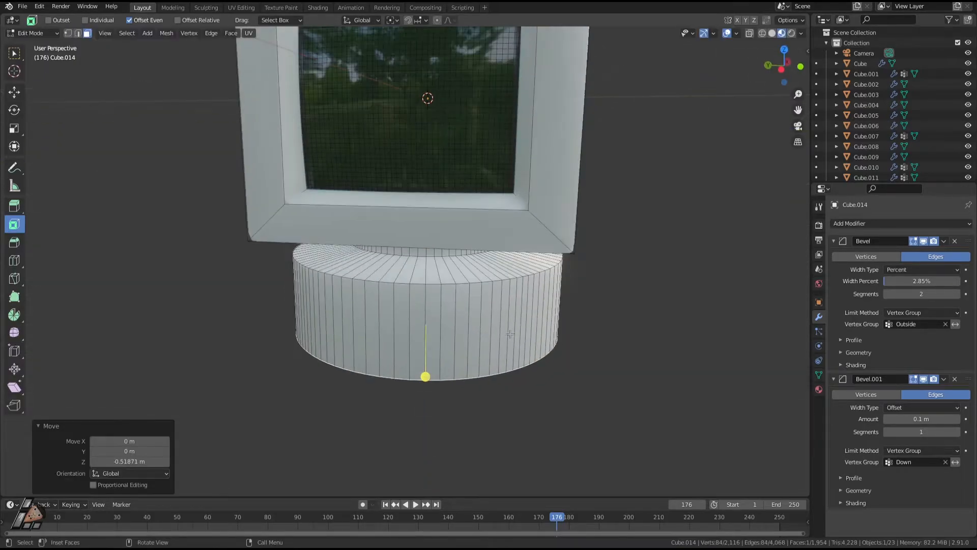
# Undo the last downward move of the base disc's bottom face
pyautogui.press('Tab')
pyautogui.scroll(-4, 517, 336)
pyautogui.scroll(4, 517, 337)
pyautogui.press('Tab')
pyautogui.hotkey('ctrl', 'z')
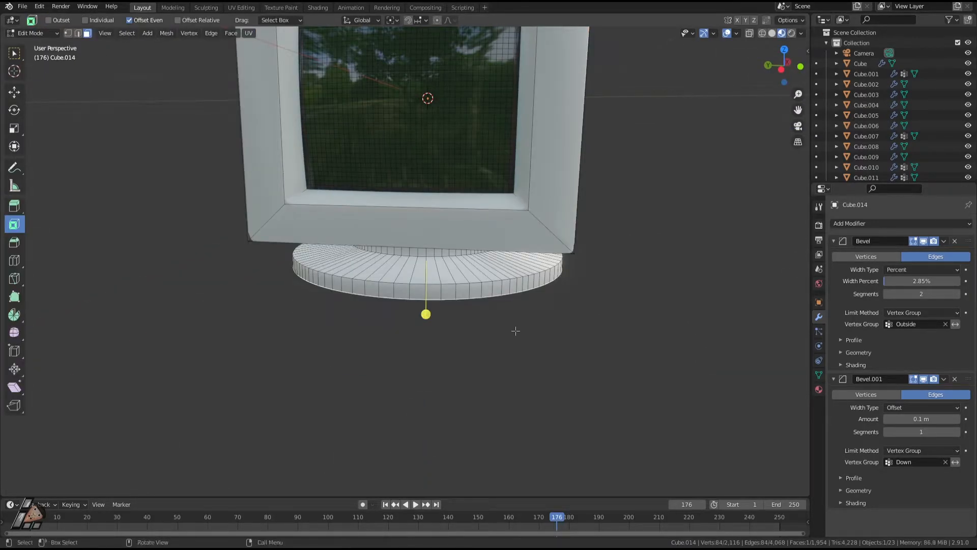
# Inspect the monitor and its round base from below and from the side
pyautogui.press('Tab')
pyautogui.scroll(-4, 513, 356)
pyautogui.moveTo(511, 361); pyautogui.dragTo(514, 163, button='middle')
pyautogui.scroll(2, 475, 357)
pyautogui.press('Tab')
pyautogui.moveTo(555, 225); pyautogui.dragTo(707, 162, button='middle')
pyautogui.scroll(-4, 502, 292)
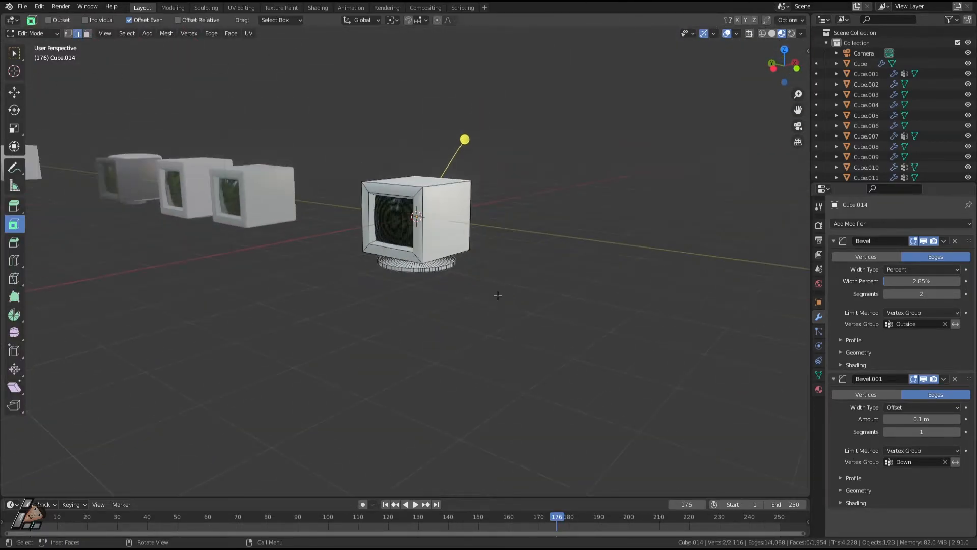
pyautogui.moveTo(411, 294); pyautogui.dragTo(476, 293, button='middle')
# Paste a copy of the monitor with its base and move it 4.7113 m along the Y axis
pyautogui.press('Tab')
pyautogui.hotkey('ctrl', 'v')
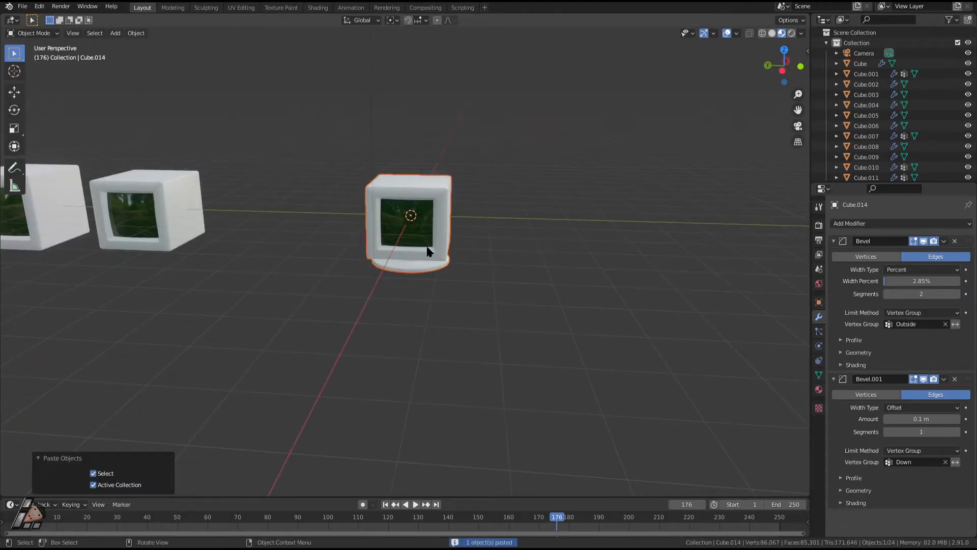
pyautogui.press('g')
pyautogui.press('x')
pyautogui.press('y')
pyautogui.click(292, 246)
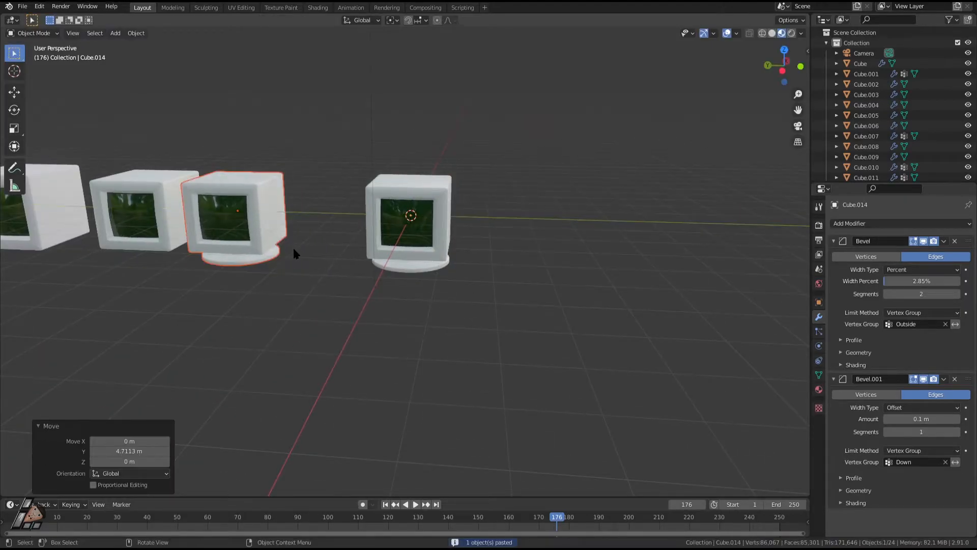
# Move all objects in the scene together along the Y axis
pyautogui.scroll(-2, 296, 252)
pyautogui.scroll(-2, 300, 255)
pyautogui.press('a')
pyautogui.press('g')
pyautogui.press('y')
pyautogui.click(273, 243)
# Clear the location of the working monitor to return it to the world origin
pyautogui.hotkey('alt', 'a')
pyautogui.click(266, 241)
pyautogui.hotkey('alt', 'g')
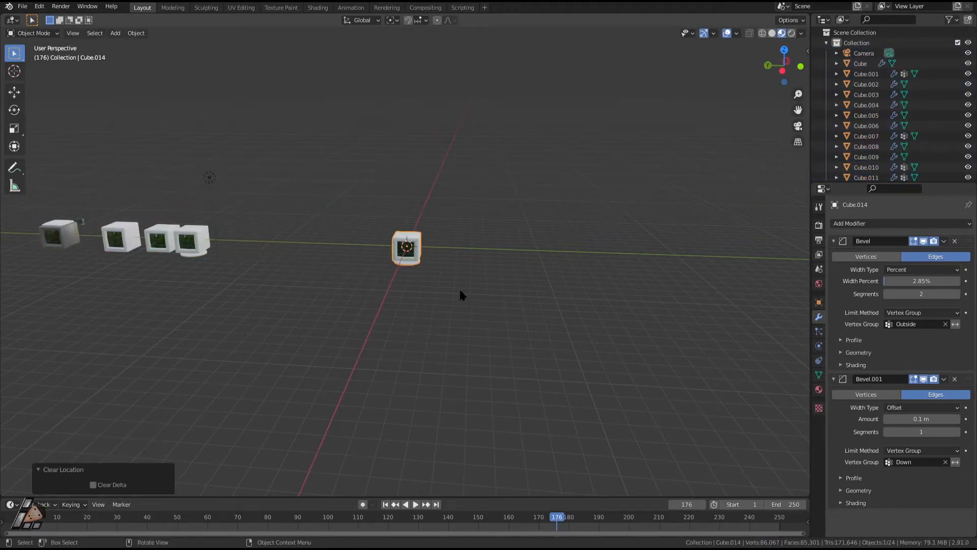
# Save the file and enter Edit Mode on the working monitor
pyautogui.press('KP_Decimal')
pyautogui.scroll(1, 452, 246)
pyautogui.moveTo(451, 246); pyautogui.dragTo(430, 174, button='middle')
pyautogui.hotkey('ctrl', 's')
pyautogui.scroll(1, 476, 221)
pyautogui.press('Tab')
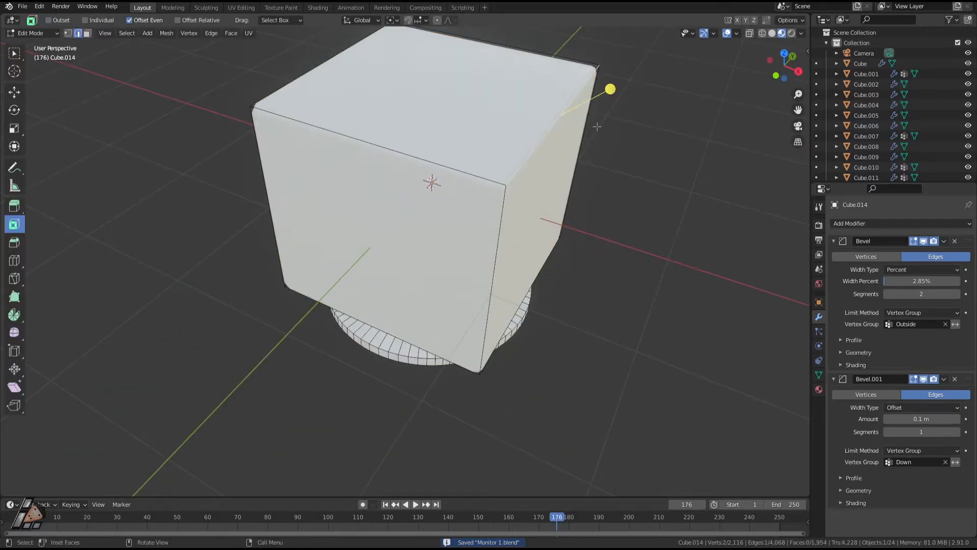
# Try lowering the upper back edge of the monitor case along the Z axis
pyautogui.press('g')
pyautogui.press('z')
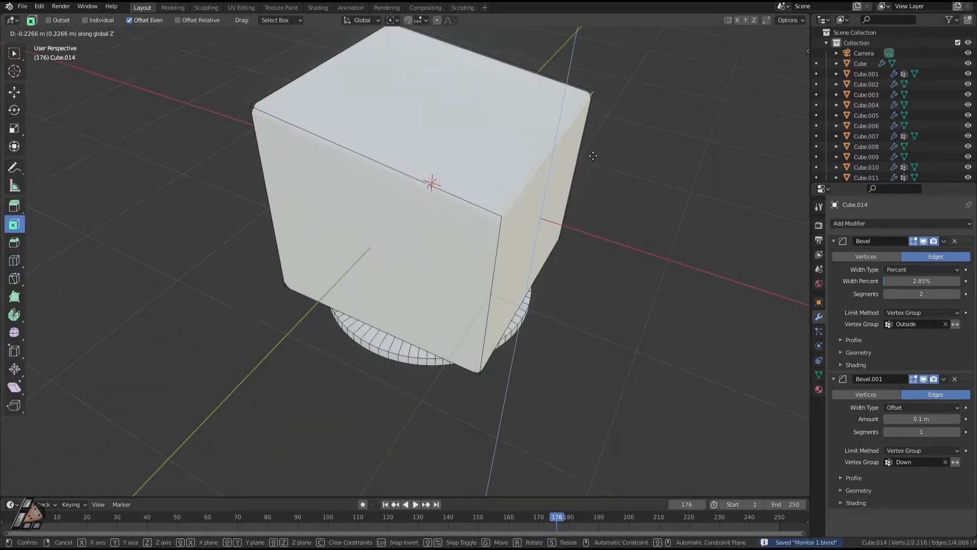
pyautogui.rightClick(593, 155)
pyautogui.moveTo(588, 168); pyautogui.dragTo(547, 163, button='middle')
pyautogui.press('g')
pyautogui.press('z')
pyautogui.click(549, 228)
pyautogui.moveTo(549, 228); pyautogui.dragTo(557, 226, button='middle')
pyautogui.moveTo(418, 196); pyautogui.dragTo(424, 221, button='middle')
pyautogui.scroll(-3, 578, 136)
pyautogui.moveTo(448, 267); pyautogui.dragTo(467, 258, button='middle')
# Try scaling the upper back edge of the case and shifting it along the Z axis
pyautogui.press('g')
pyautogui.press('s')
pyautogui.rightClick(459, 247)
pyautogui.press('s')
pyautogui.rightClick(451, 232)
pyautogui.press('g')
pyautogui.press('z')
pyautogui.rightClick(452, 207)
pyautogui.moveTo(454, 235); pyautogui.dragTo(440, 160, button='middle')
pyautogui.moveTo(457, 277); pyautogui.dragTo(400, 137, button='middle')
pyautogui.moveTo(407, 154); pyautogui.dragTo(530, 216, button='middle')
pyautogui.press('g')
pyautogui.press('z')
pyautogui.rightClick(457, 196)
pyautogui.scroll(2, 526, 213)
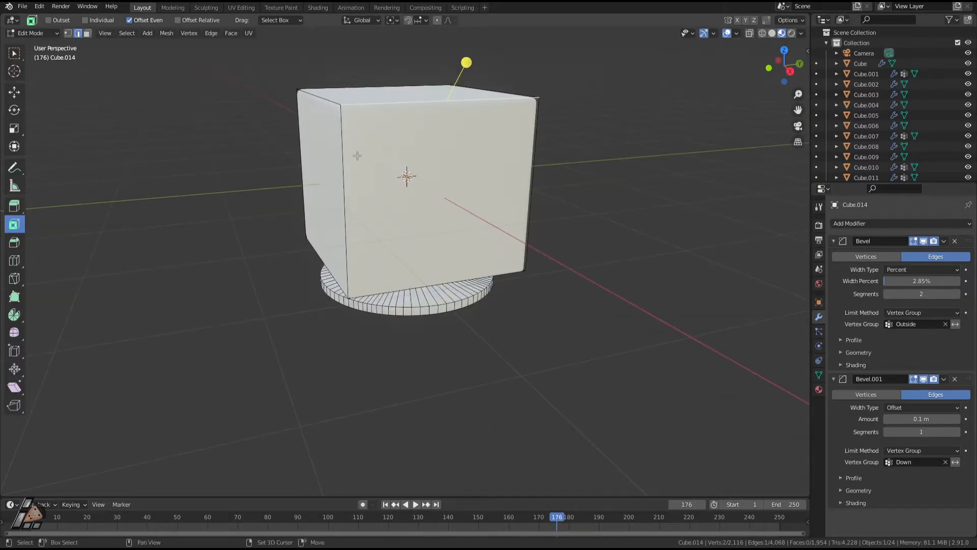
# Try scaling down the whole back face of the case and moving it along the Z axis
pyautogui.press('3')
pyautogui.click(510, 185)
pyautogui.press('s')
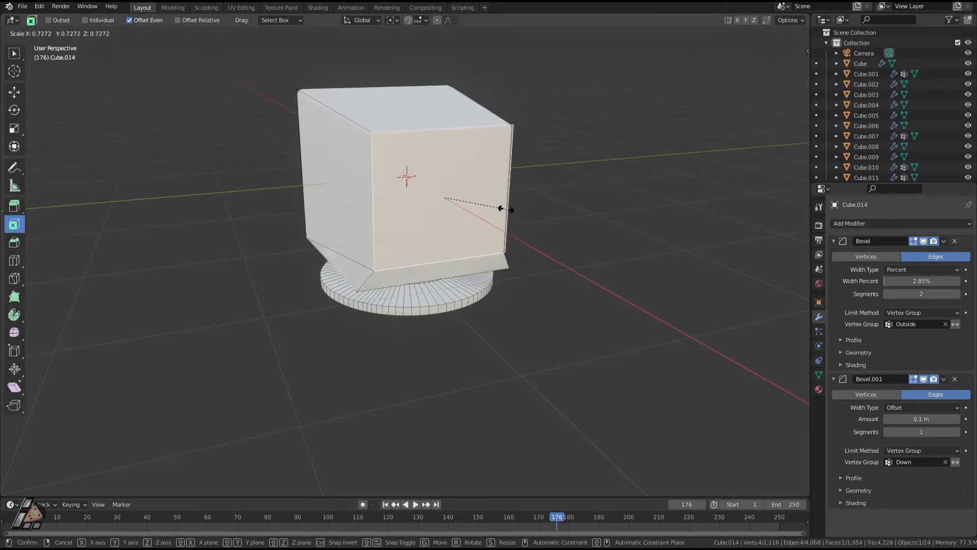
pyautogui.rightClick(513, 208)
pyautogui.moveTo(464, 212); pyautogui.dragTo(520, 124, button='middle')
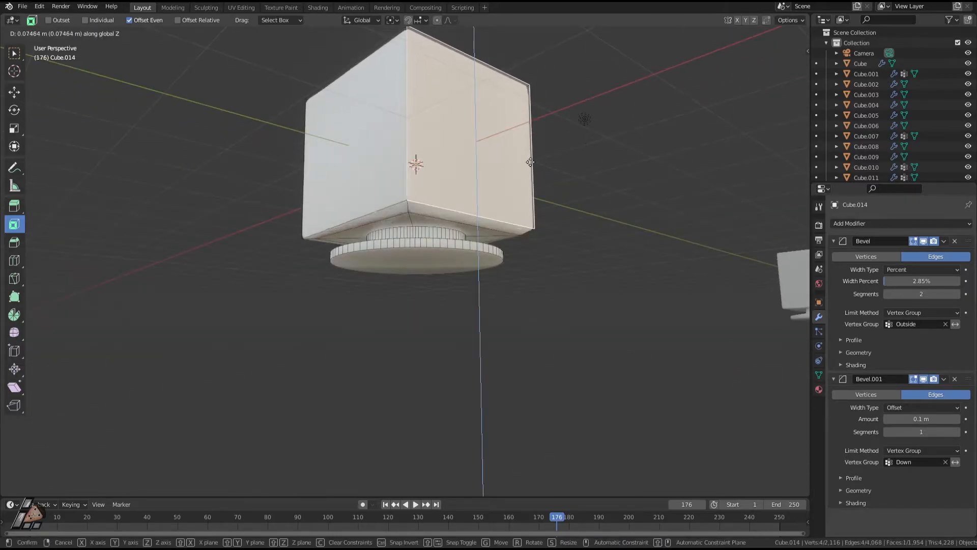
pyautogui.moveTo(527, 161); pyautogui.dragTo(489, 139, button='middle')
pyautogui.press('2')
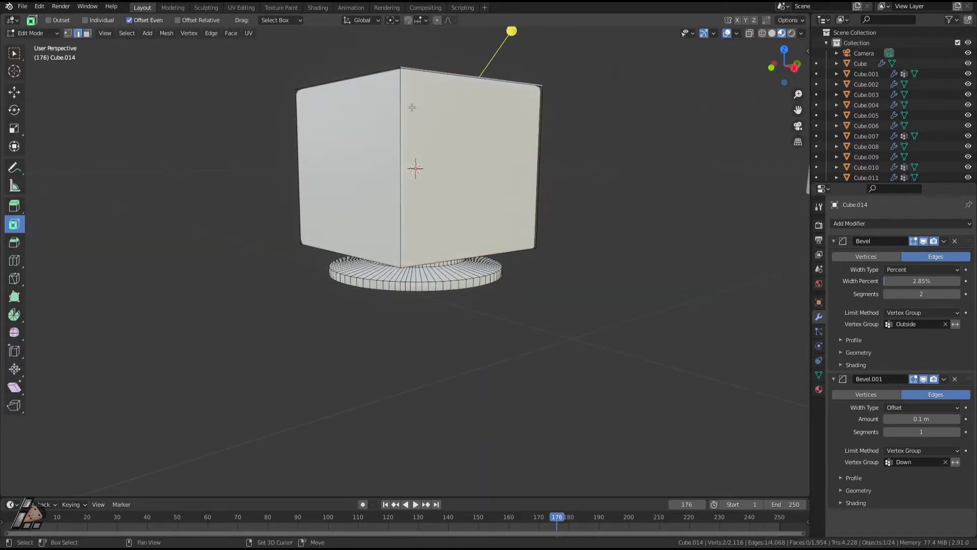
# Try scaling and lowering the upper back corners of the case in vertex selection mode
pyautogui.moveTo(551, 127); pyautogui.dragTo(356, 102, button='middle')
pyautogui.press('1')
pyautogui.press('s')
pyautogui.rightClick(545, 127)
pyautogui.press('g')
pyautogui.press('z')
pyautogui.rightClick(550, 176)
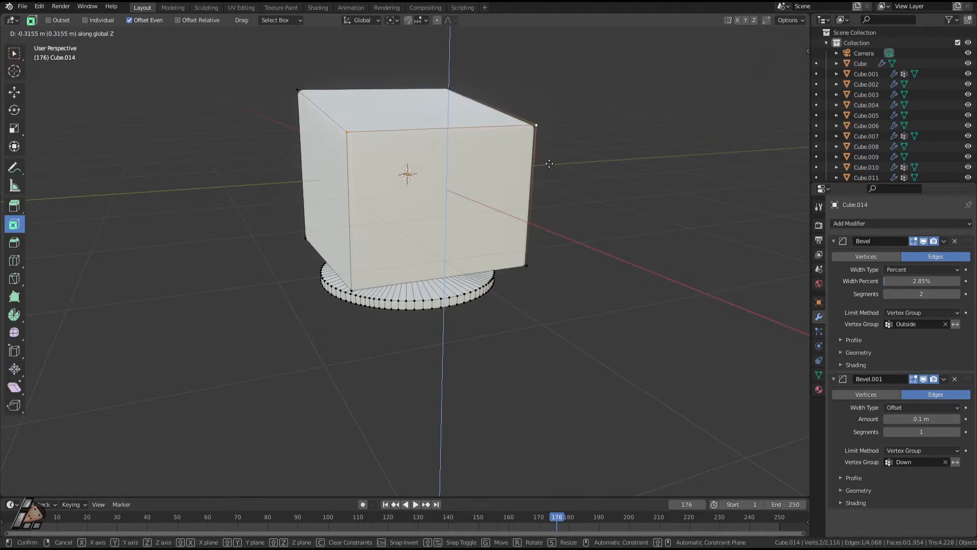
pyautogui.moveTo(545, 163); pyautogui.dragTo(577, 219, button='middle')
pyautogui.click(490, 214)
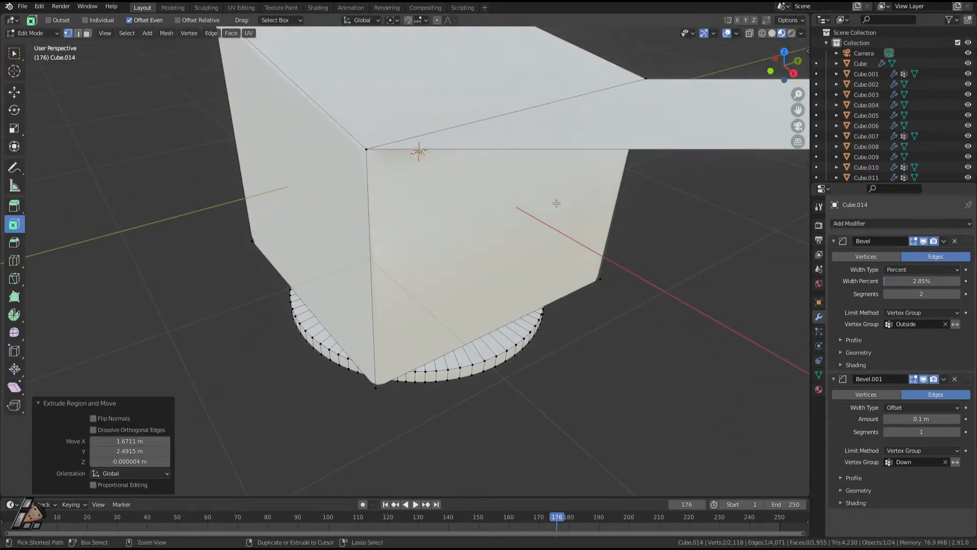
pyautogui.hotkey('ctrl', 'z')
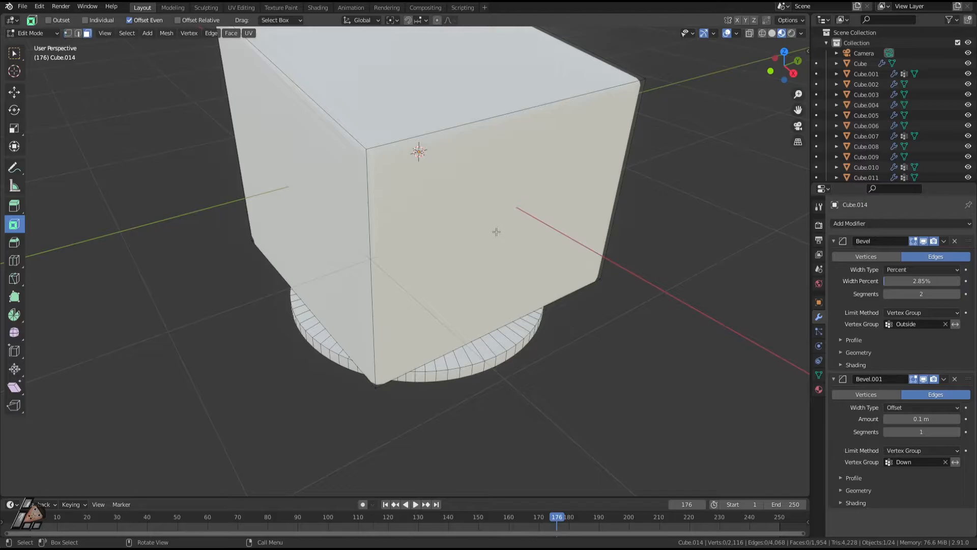
# Try insetting the case's back face by 0.1492 m and extruding it outward about 0.48 m
pyautogui.click(552, 256)
pyautogui.press('i')
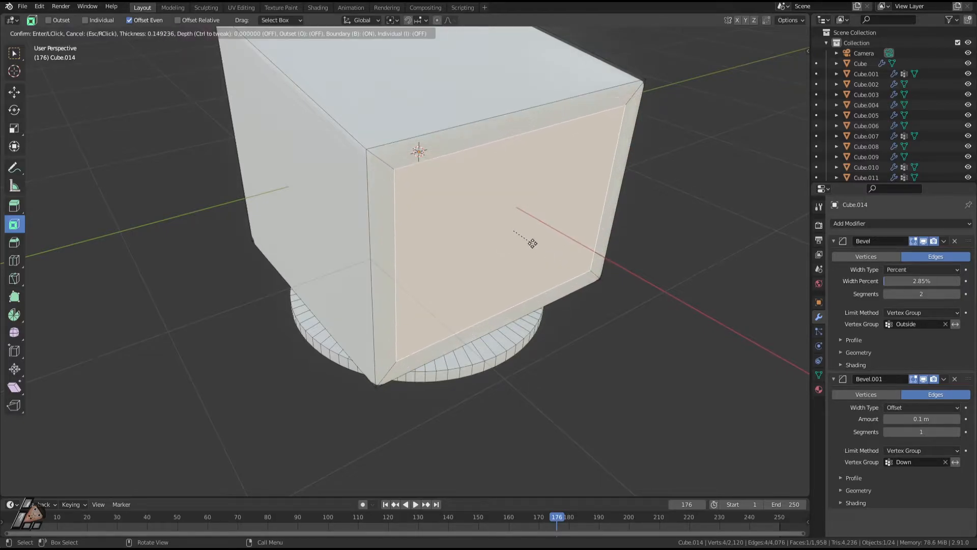
pyautogui.click(539, 244)
pyautogui.press('e')
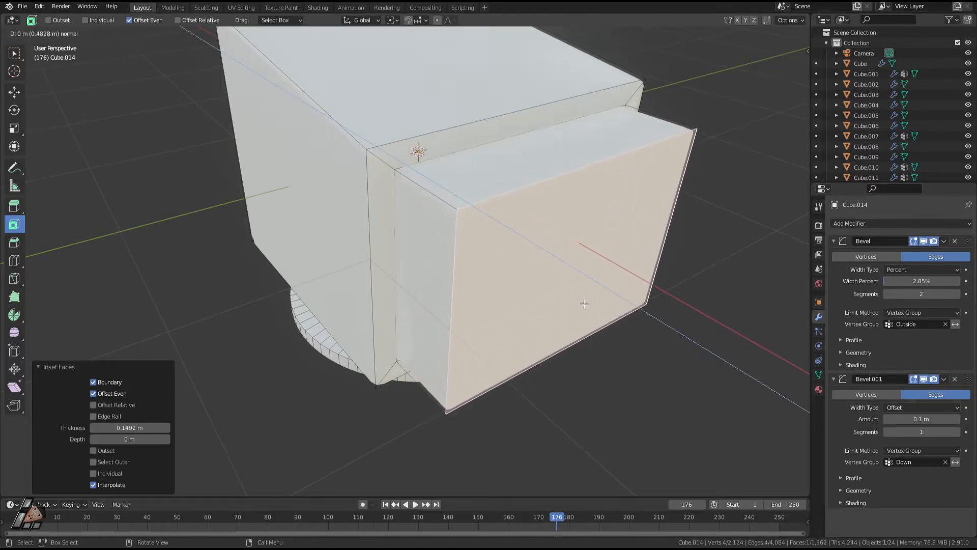
pyautogui.click(583, 303)
pyautogui.scroll(-4, 579, 304)
pyautogui.moveTo(578, 303); pyautogui.dragTo(474, 278, button='middle')
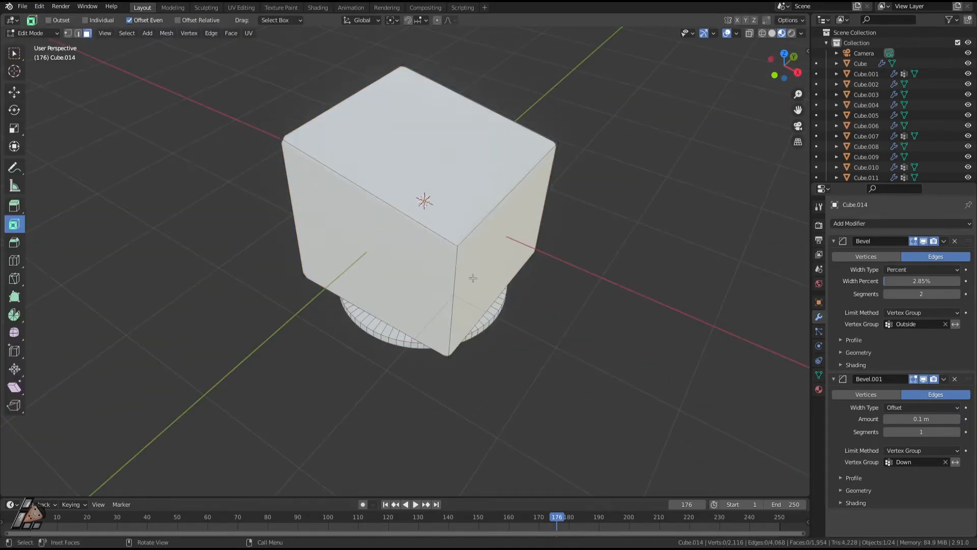
# Shift the back face of the case along the X axis
pyautogui.press('g')
pyautogui.press('x')
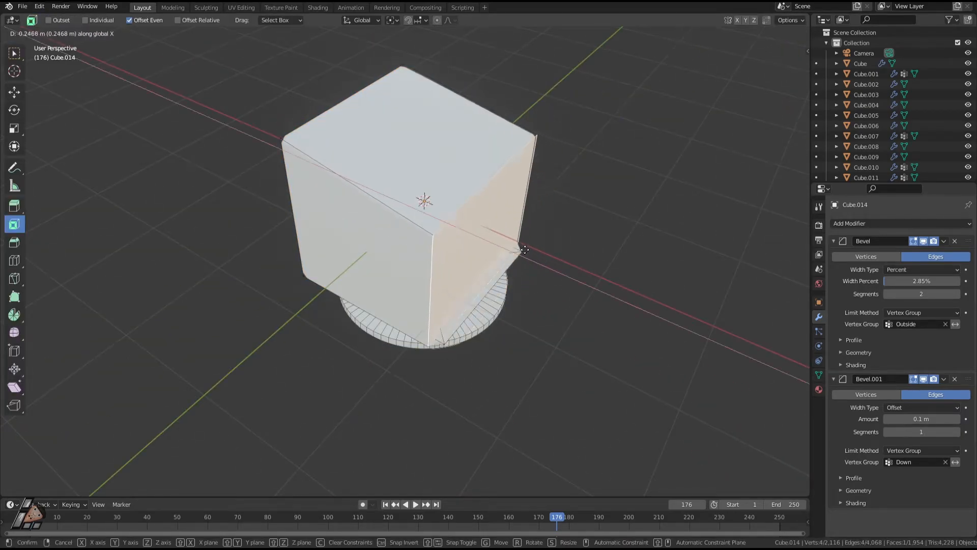
pyautogui.click(541, 254)
pyautogui.moveTo(541, 254); pyautogui.dragTo(492, 212, button='middle')
# Lower the upper back edge of the case along the Z axis so the top slopes toward the rear
pyautogui.press('2')
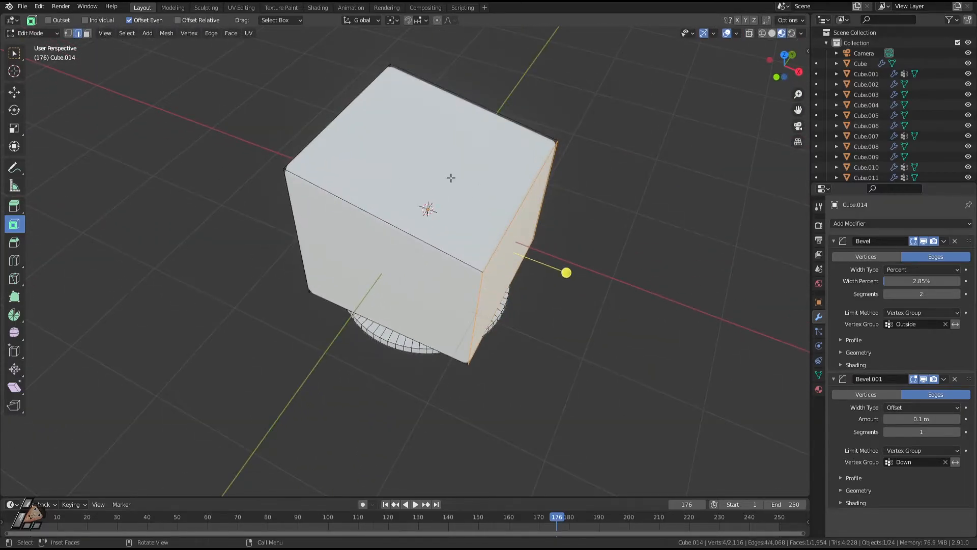
pyautogui.moveTo(544, 207); pyautogui.dragTo(505, 148, button='middle')
pyautogui.press('g')
pyautogui.press('z')
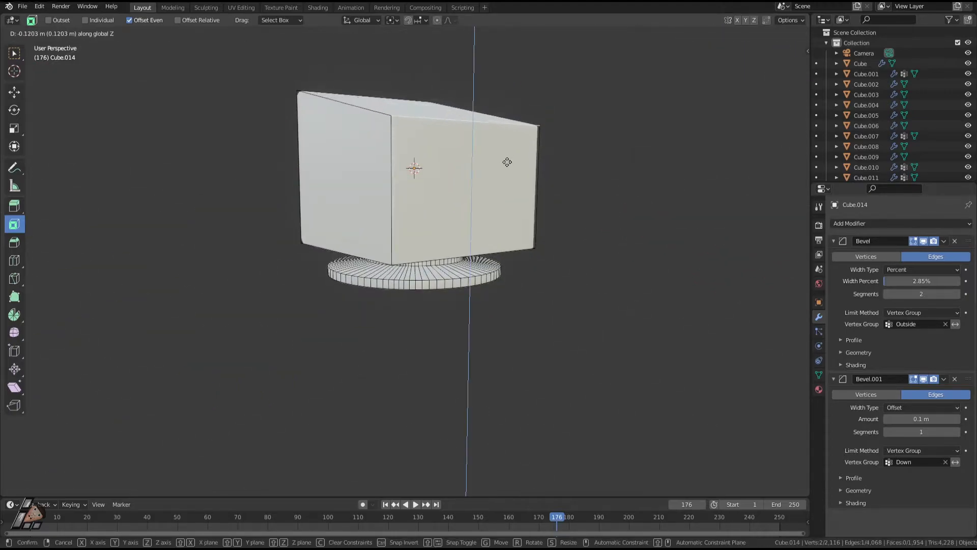
pyautogui.click(507, 162)
pyautogui.press('g')
pyautogui.press('z')
pyautogui.click(550, 163)
pyautogui.moveTo(549, 164); pyautogui.dragTo(555, 171, button='middle')
# Scale the two vertical back edges of the case down to about 0.95
pyautogui.click(521, 175)
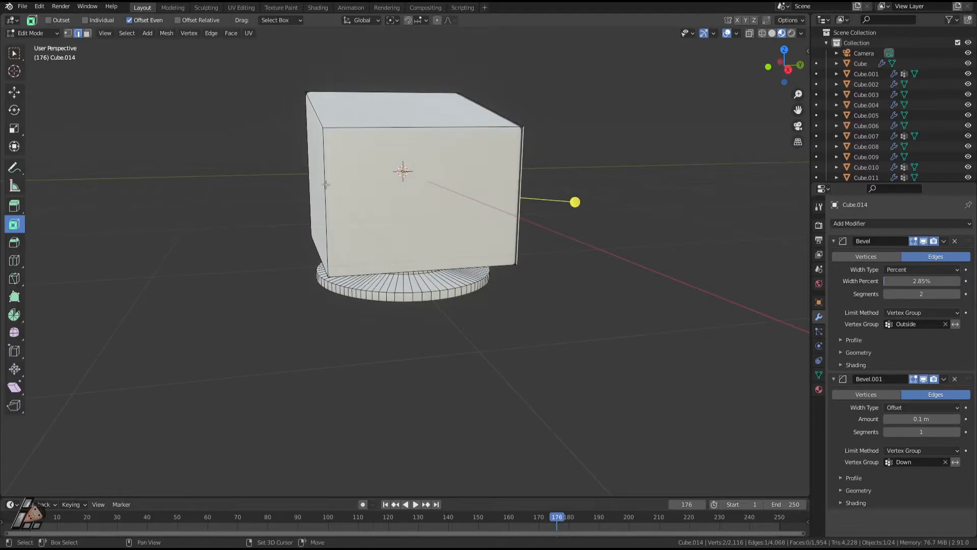
pyautogui.press('s')
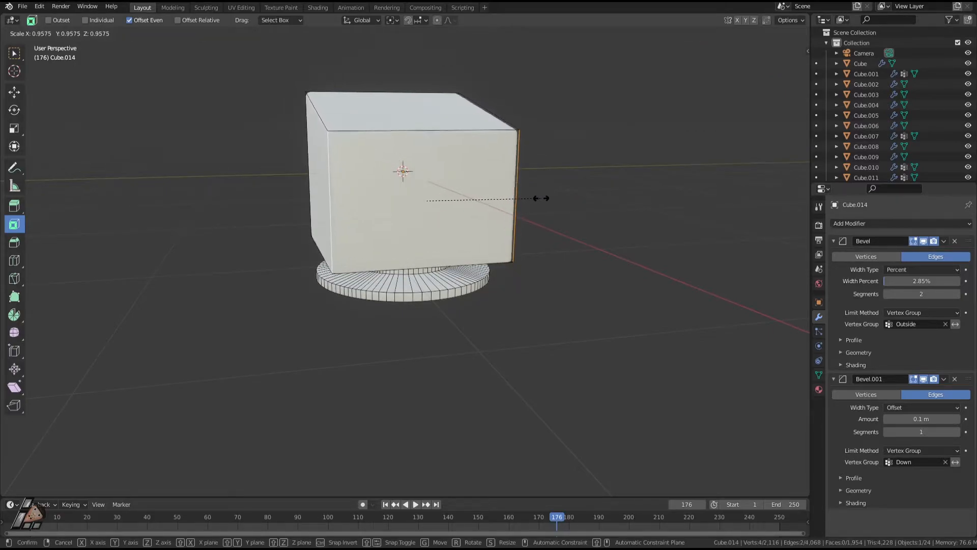
pyautogui.click(536, 198)
pyautogui.moveTo(458, 192); pyautogui.dragTo(690, 222, button='middle')
pyautogui.press('Tab')
pyautogui.press('Tab')
# Extrude the back face of the case outward by 0.36137 m and scale the new face down
pyautogui.press('3')
pyautogui.click(324, 213)
pyautogui.press('e')
pyautogui.click(482, 242)
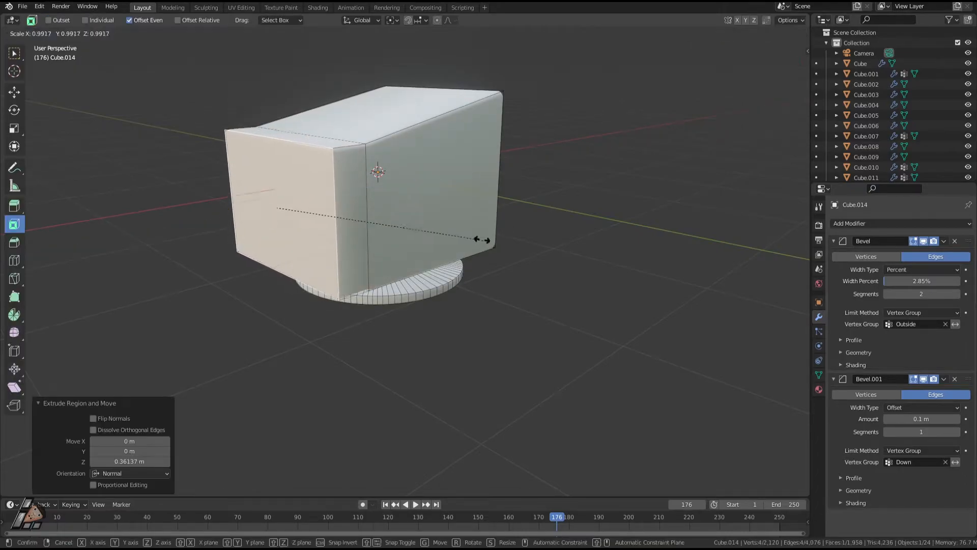
pyautogui.press('s')
pyautogui.click(400, 220)
# Reposition the extruded back face along the X axis to adjust the depth of the rear taper
pyautogui.press('g')
pyautogui.press('x')
pyautogui.click(425, 212)
pyautogui.moveTo(425, 212); pyautogui.dragTo(403, 218, button='middle')
pyautogui.press('g')
pyautogui.press('x')
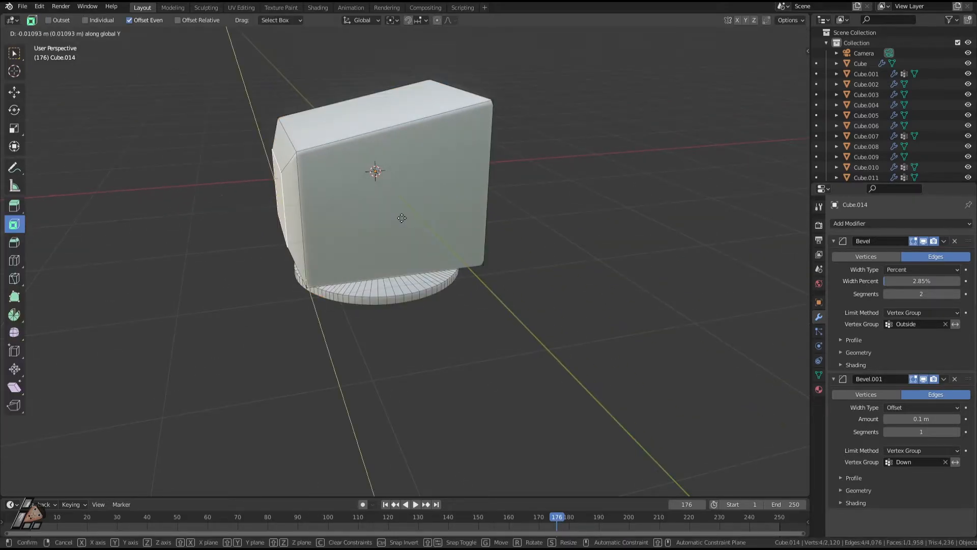
pyautogui.click(398, 217)
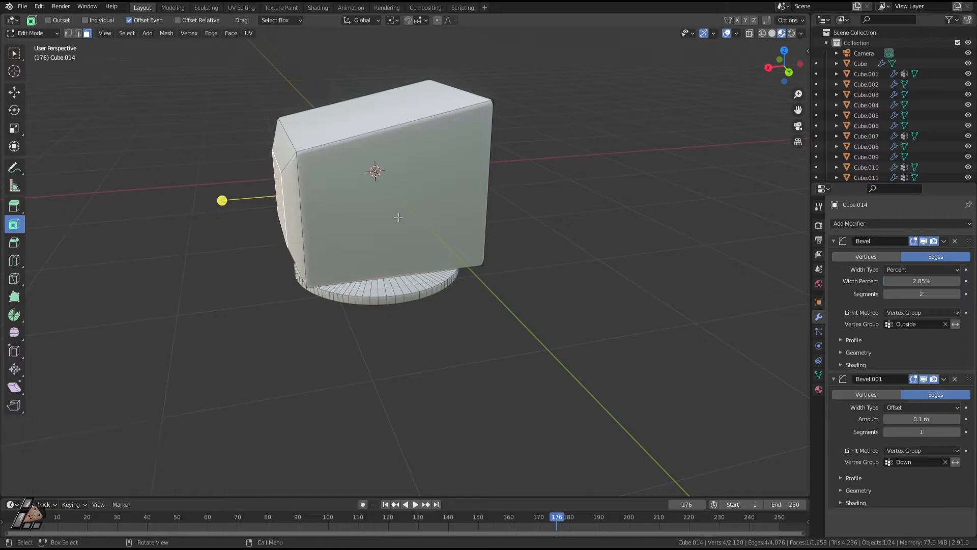
# Undo the last change and inspect the monitor from the back and the front
pyautogui.press('Tab')
pyautogui.moveTo(396, 220); pyautogui.dragTo(563, 239, button='middle')
pyautogui.hotkey('ctrl', 'z')
pyautogui.press('Tab')
pyautogui.press('Tab')
pyautogui.moveTo(571, 286); pyautogui.dragTo(498, 273, button='middle')
pyautogui.press('Tab')
pyautogui.moveTo(552, 253); pyautogui.dragTo(454, 169, button='middle')
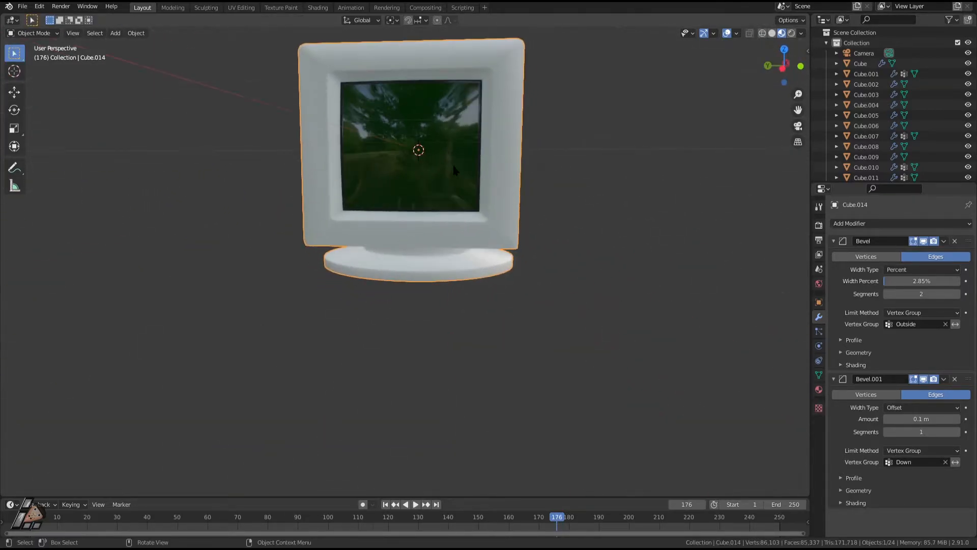
# Inset the lower front bezel face by 0.01258 m and scale the inner face narrower
pyautogui.scroll(6, 430, 204)
pyautogui.press('Tab')
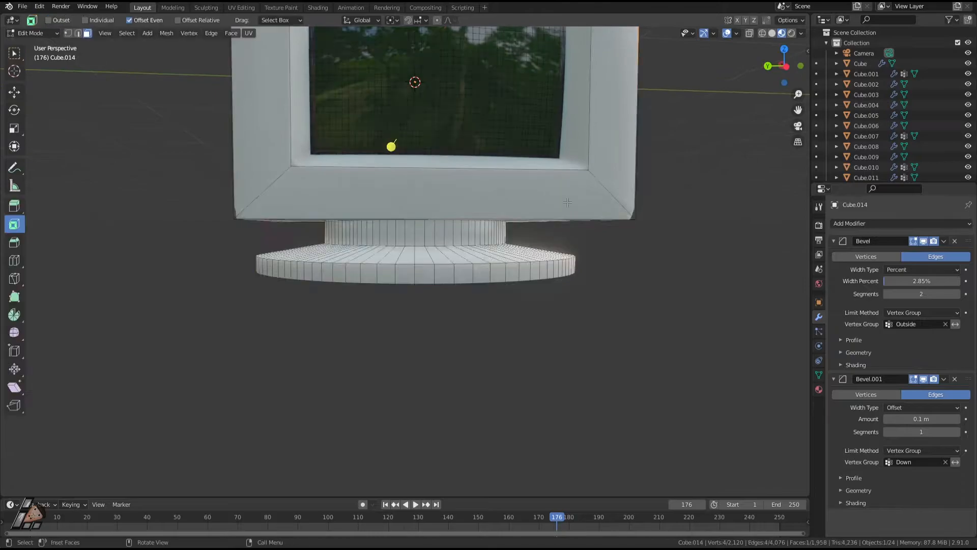
pyautogui.click(557, 195)
pyautogui.moveTo(557, 195); pyautogui.dragTo(541, 229, button='middle')
pyautogui.click(518, 232)
pyautogui.scroll(2, 499, 248)
pyautogui.click(541, 231)
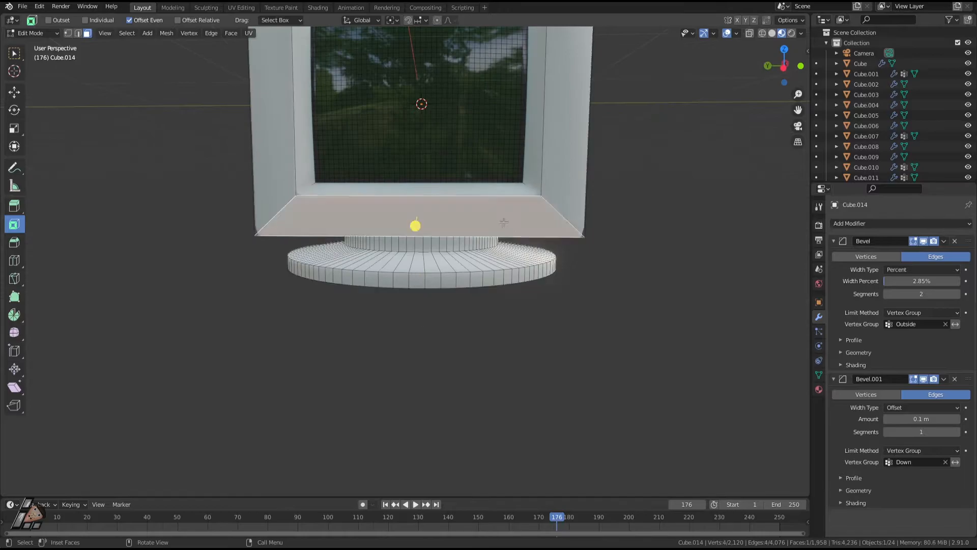
pyautogui.scroll(2, 542, 241)
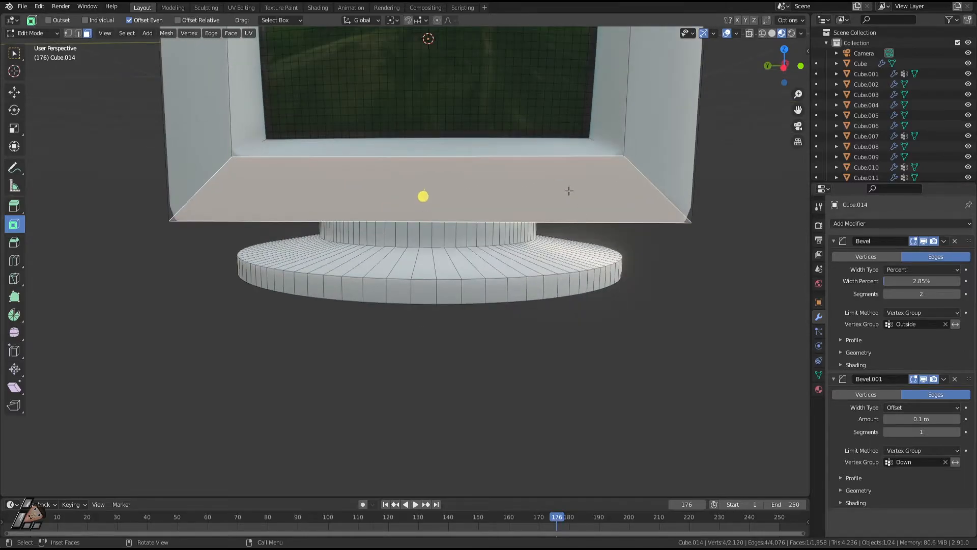
pyautogui.moveTo(426, 191); pyautogui.dragTo(423, 193)
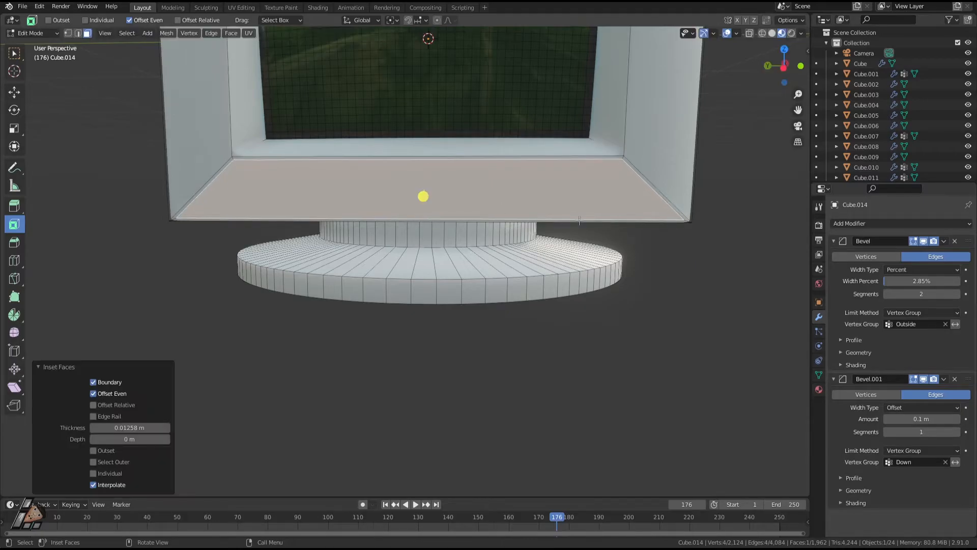
pyautogui.press('s')
pyautogui.click(571, 214)
pyautogui.moveTo(572, 213); pyautogui.dragTo(587, 209, button='middle')
# Square the inset bezel face by matching its lower corners' Y positions to the upper corners, using 0.68025 m for the first
pyautogui.press('1')
pyautogui.click(198, 233)
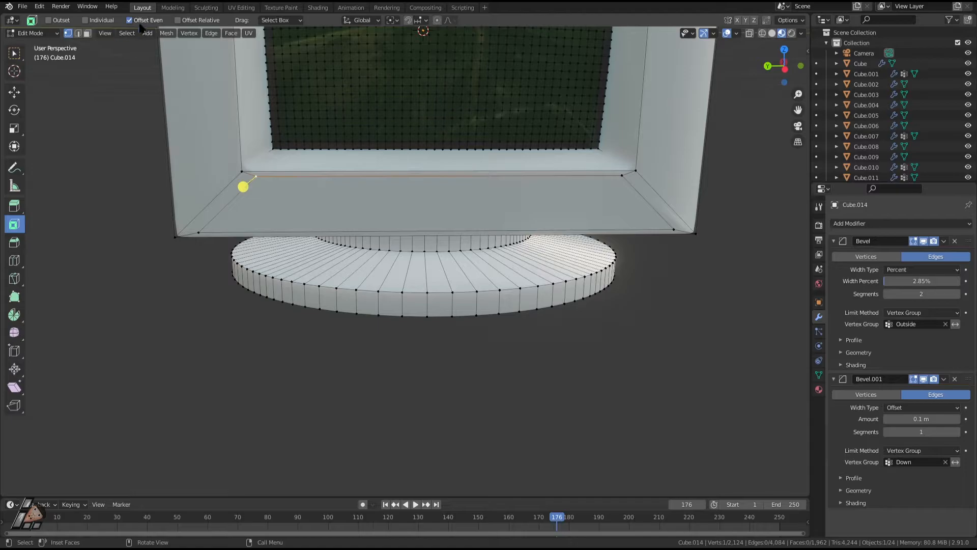
pyautogui.click(259, 227)
pyautogui.press('n')
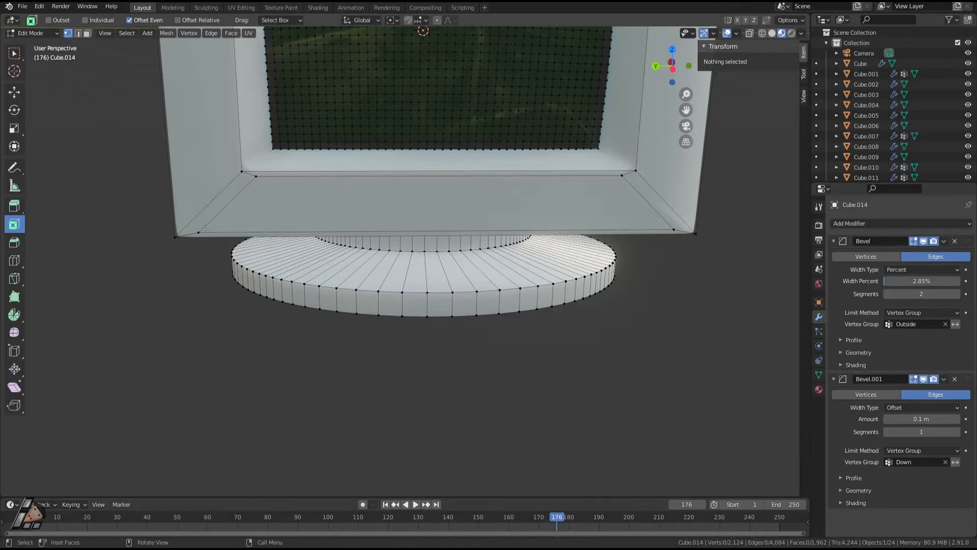
pyautogui.click(234, 166)
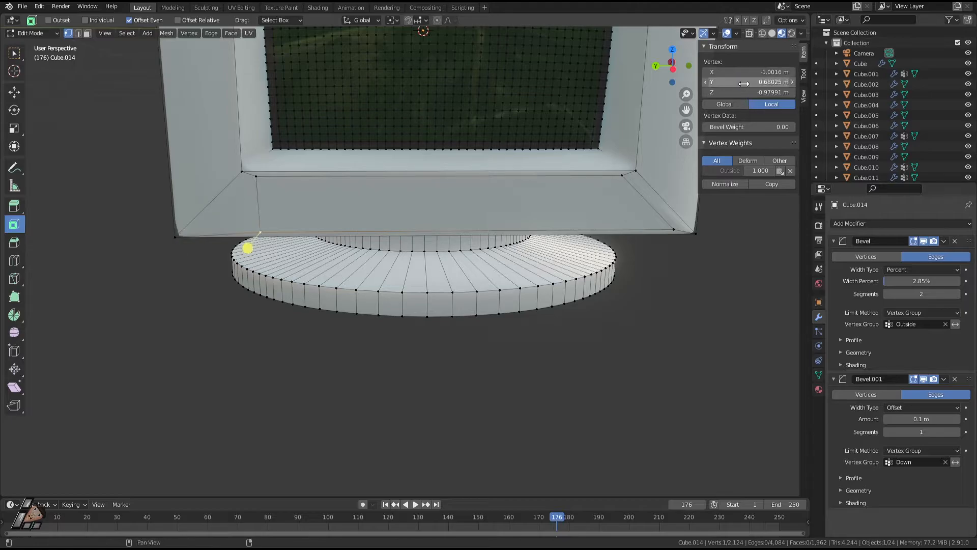
pyautogui.moveTo(472, 247); pyautogui.dragTo(450, 233, button='middle')
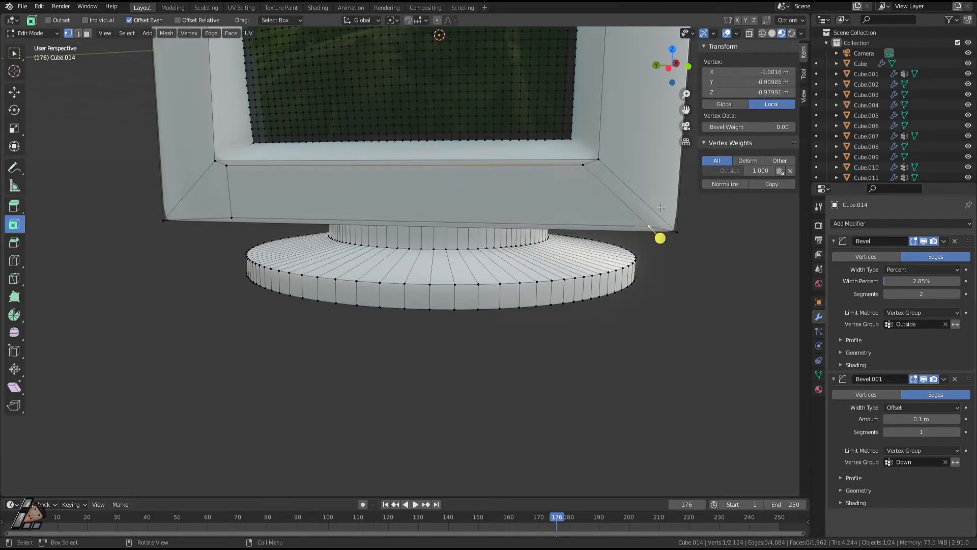
pyautogui.moveTo(585, 127); pyautogui.dragTo(569, 201, button='middle')
# Inset the squared lower bezel face slightly once more
pyautogui.press('3')
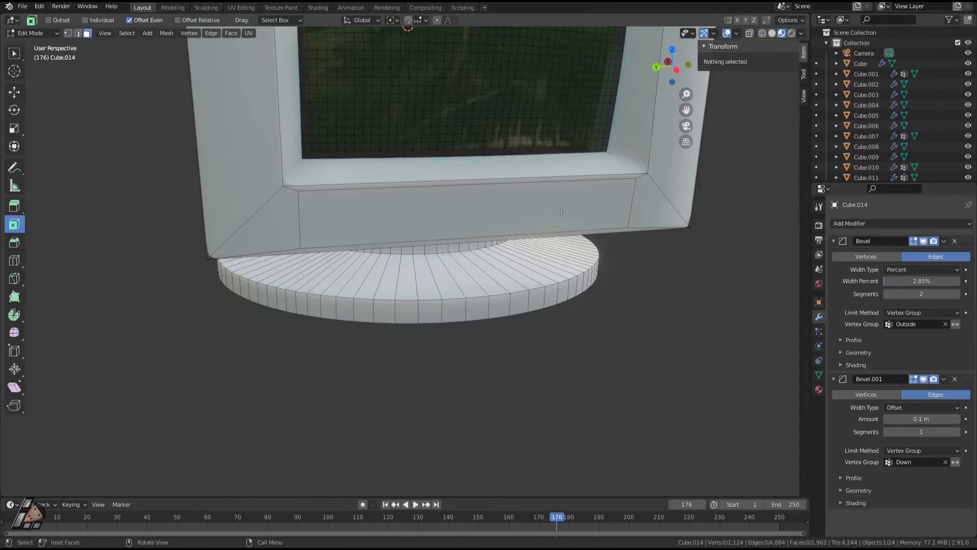
pyautogui.click(532, 226)
pyautogui.moveTo(503, 223); pyautogui.dragTo(497, 220)
# Try subdividing the inner bezel panel with 20 cuts
pyautogui.rightClick(530, 197)
pyautogui.click(518, 199)
pyautogui.scroll(1, 623, 246)
pyautogui.scroll(1, 623, 246)
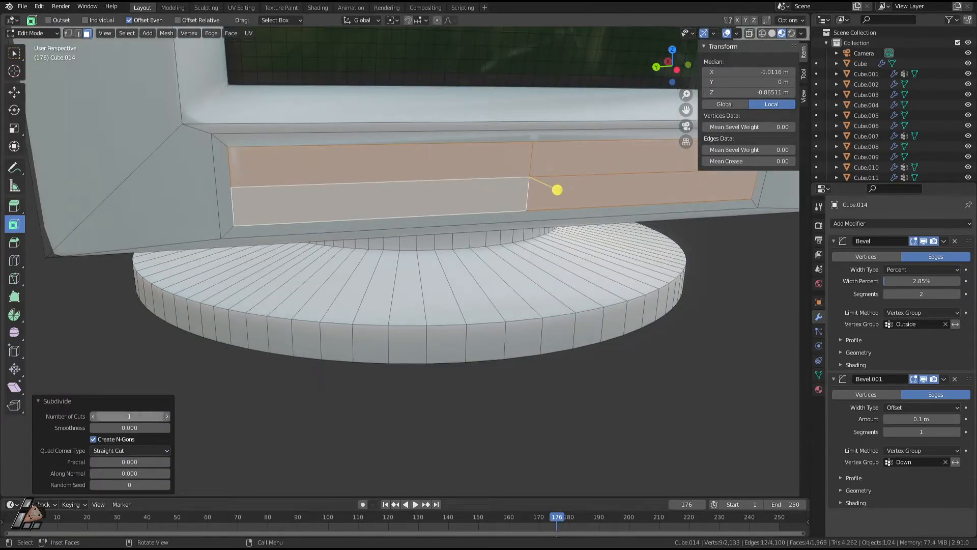
pyautogui.write('20')
pyautogui.press('Return')
pyautogui.hotkey('ctrl', 'z')
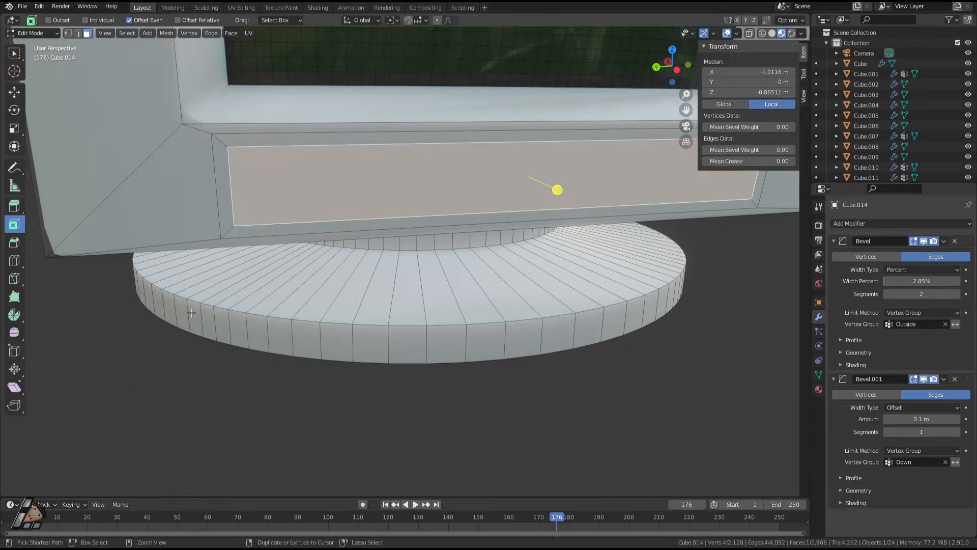
# Subdivide the inner bezel panel with 2 cuts
pyautogui.rightClick(397, 188)
pyautogui.click(385, 189)
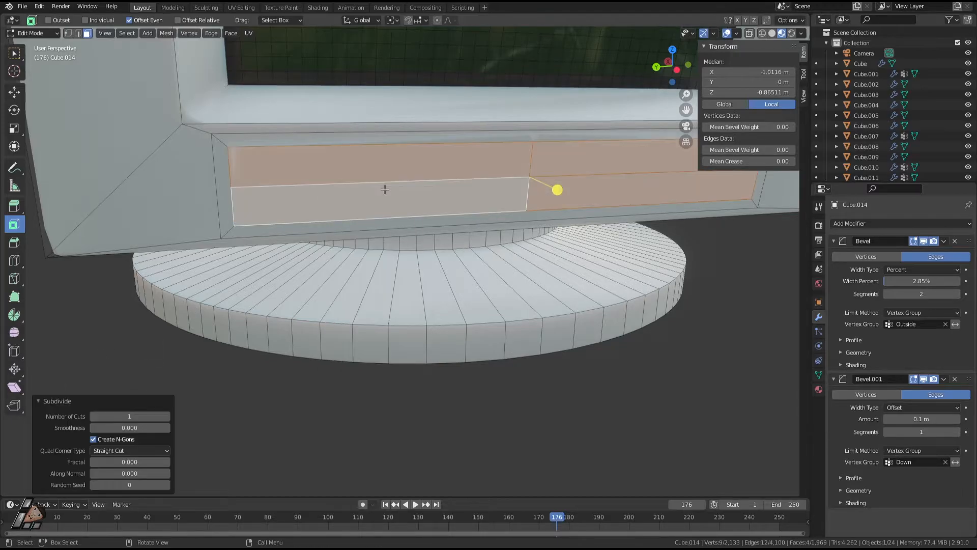
pyautogui.moveTo(385, 189); pyautogui.dragTo(385, 189, button='middle')
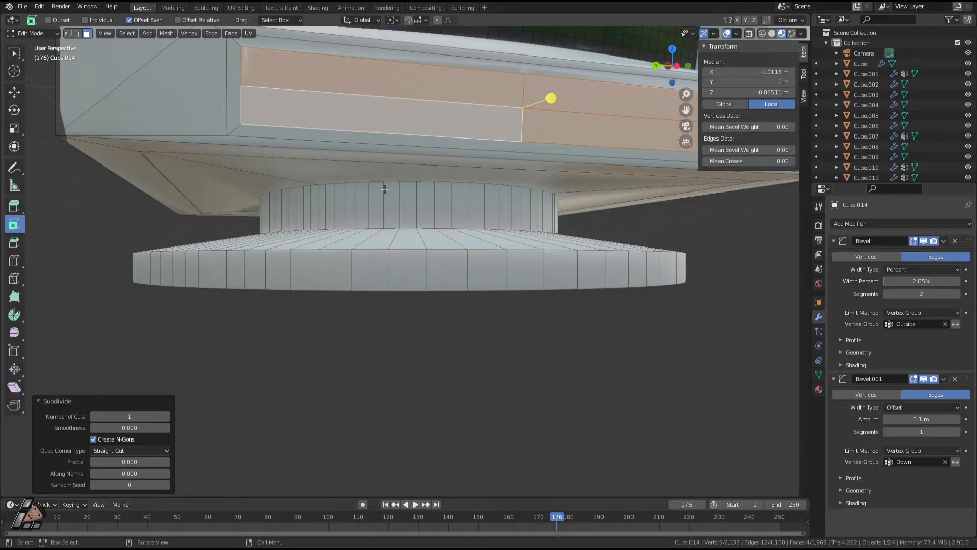
pyautogui.write('2')
pyautogui.press('Return')
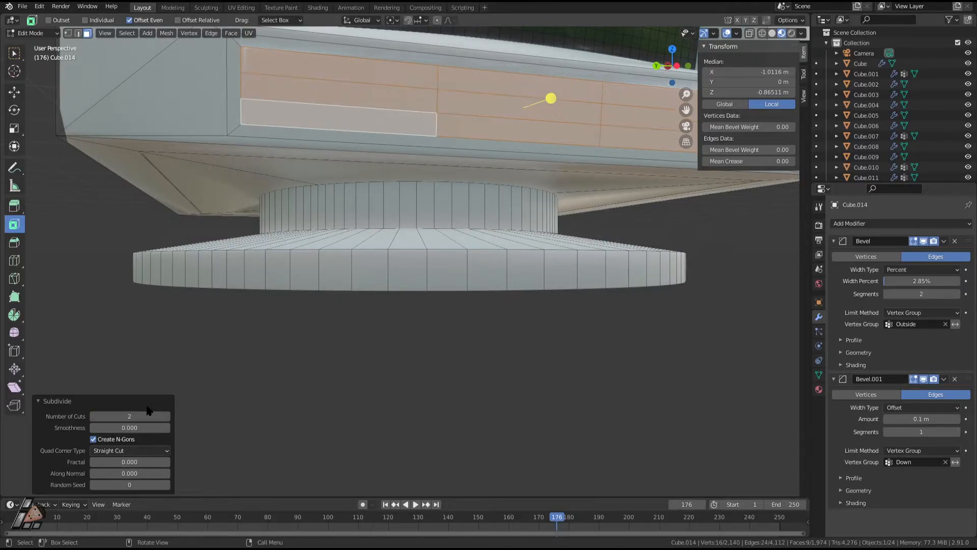
# Dissolve the two horizontal edges across the right-hand third of the inner bezel panel to merge its three faces
pyautogui.moveTo(356, 340); pyautogui.dragTo(401, 240, button='middle')
pyautogui.press('i')
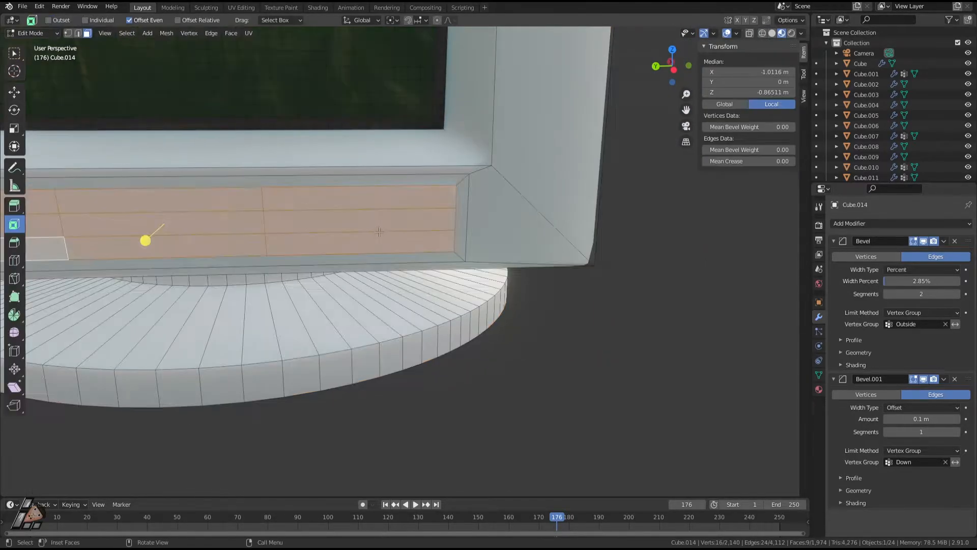
pyautogui.click(375, 214)
pyautogui.keyDown('shift'); pyautogui.click(380, 240); pyautogui.keyUp('shift')
pyautogui.press('2')
pyautogui.click(381, 231)
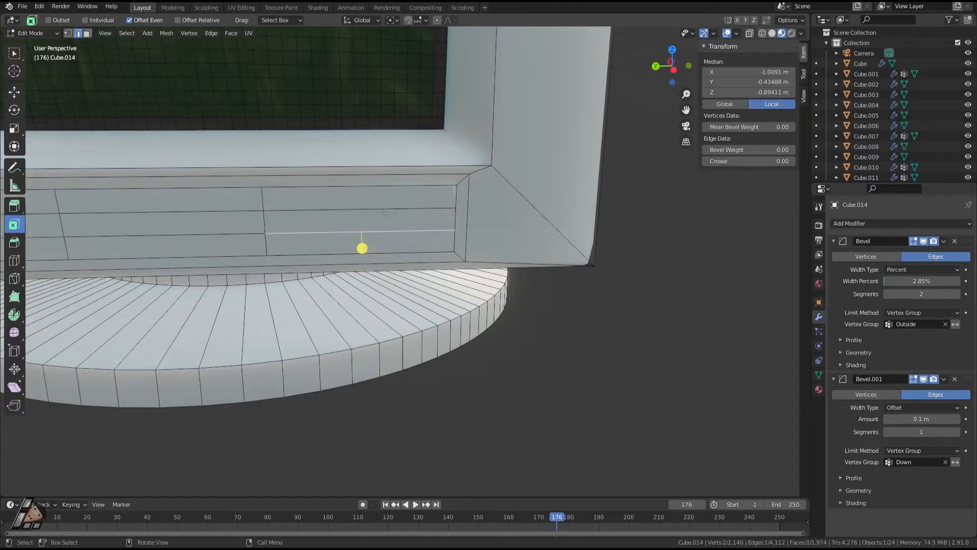
pyautogui.press('x')
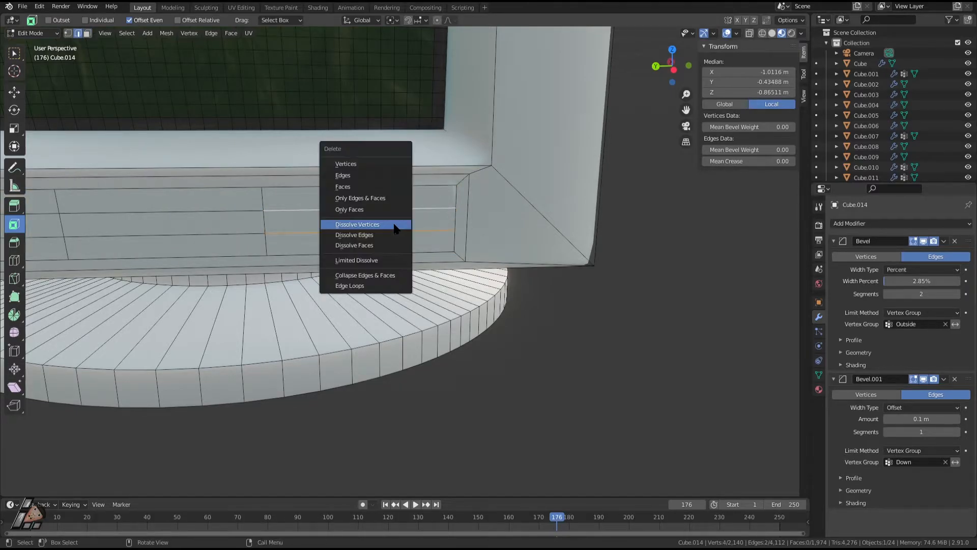
pyautogui.click(365, 175)
pyautogui.hotkey('ctrl', 'z')
pyautogui.press('x')
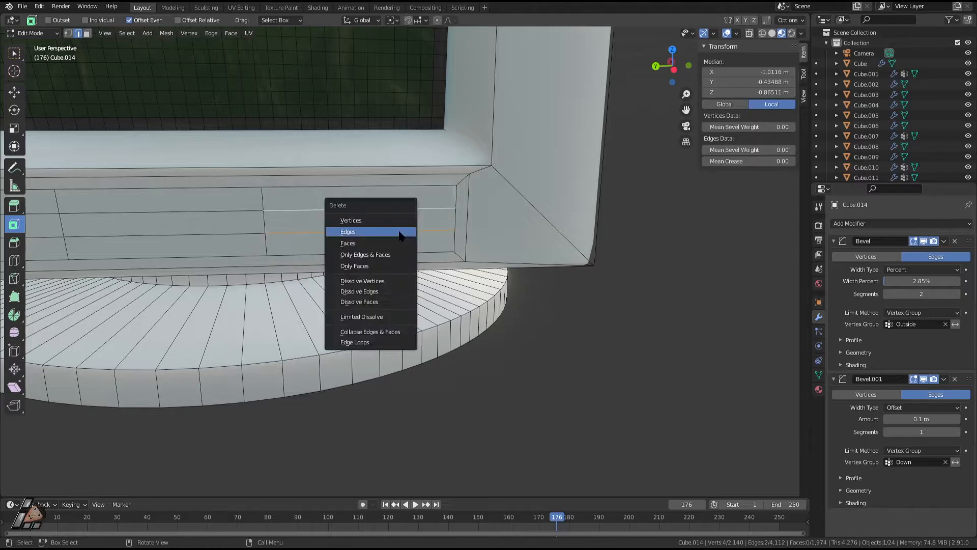
pyautogui.click(357, 291)
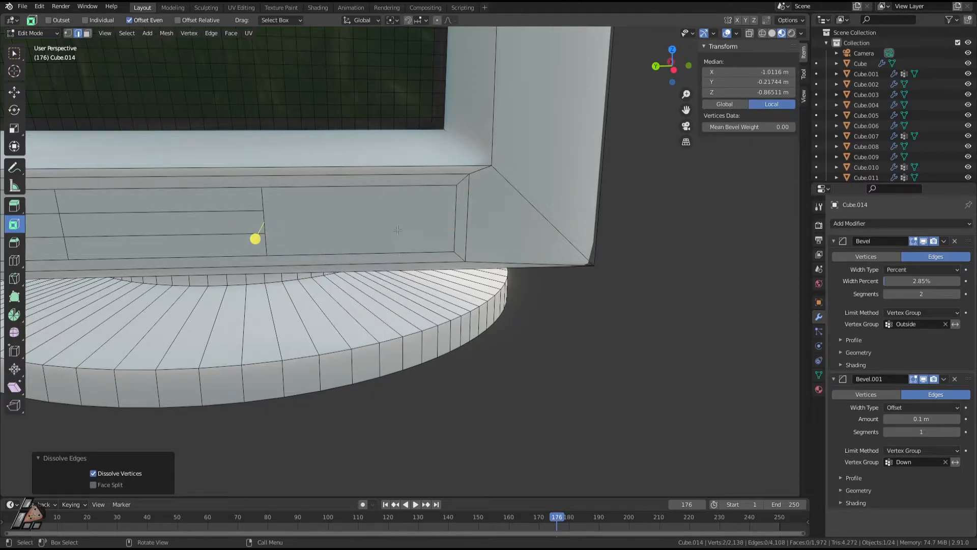
# Inset the merged right-hand panel face by about 0.007 m and scale the inner face down slightly
pyautogui.press('3')
pyautogui.click(351, 241)
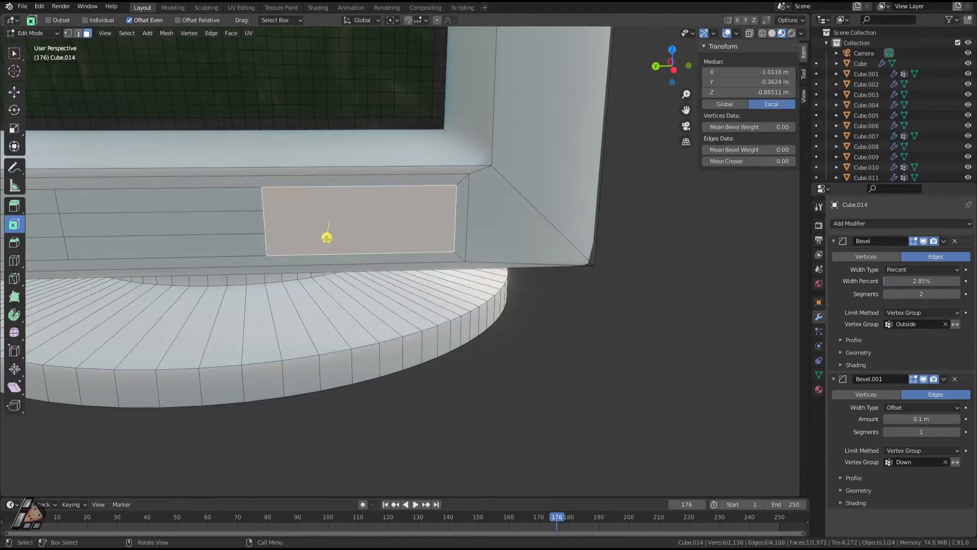
pyautogui.press('i')
pyautogui.click(327, 236)
pyautogui.press('s')
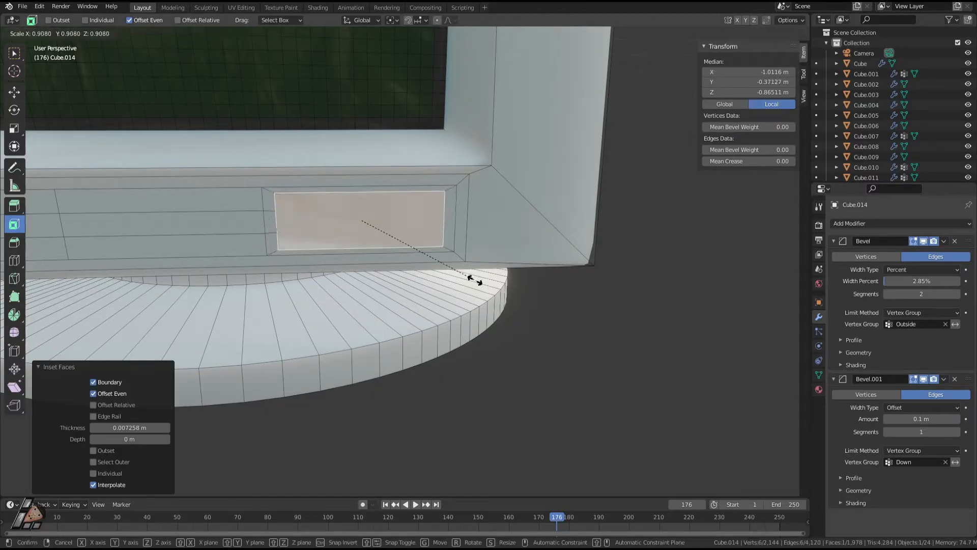
pyautogui.click(464, 273)
# Dissolve the two short edges crossing the inset border beside the middle panel section
pyautogui.moveTo(465, 273); pyautogui.dragTo(453, 273, button='middle')
pyautogui.press('2')
pyautogui.click(283, 220)
pyautogui.press('x')
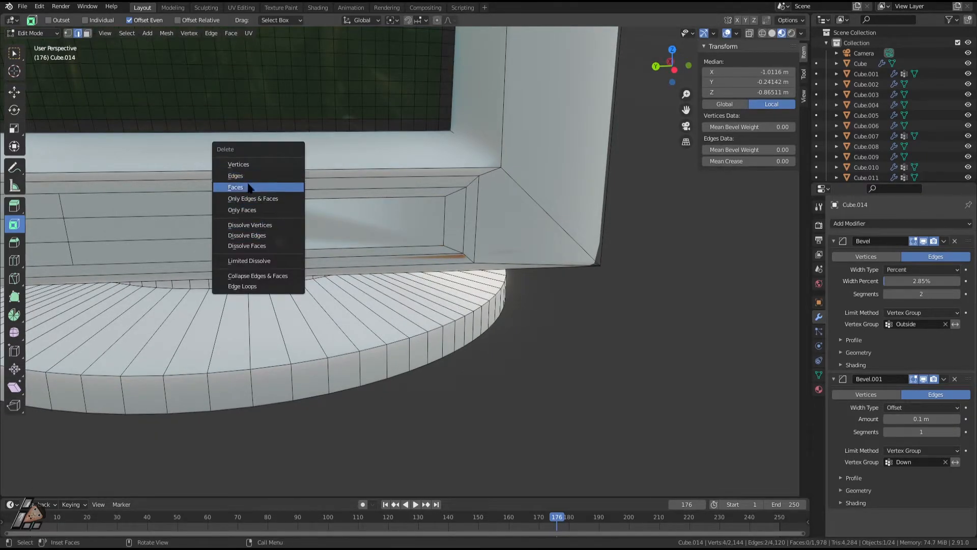
pyautogui.click(235, 175)
pyautogui.hotkey('ctrl', 'z')
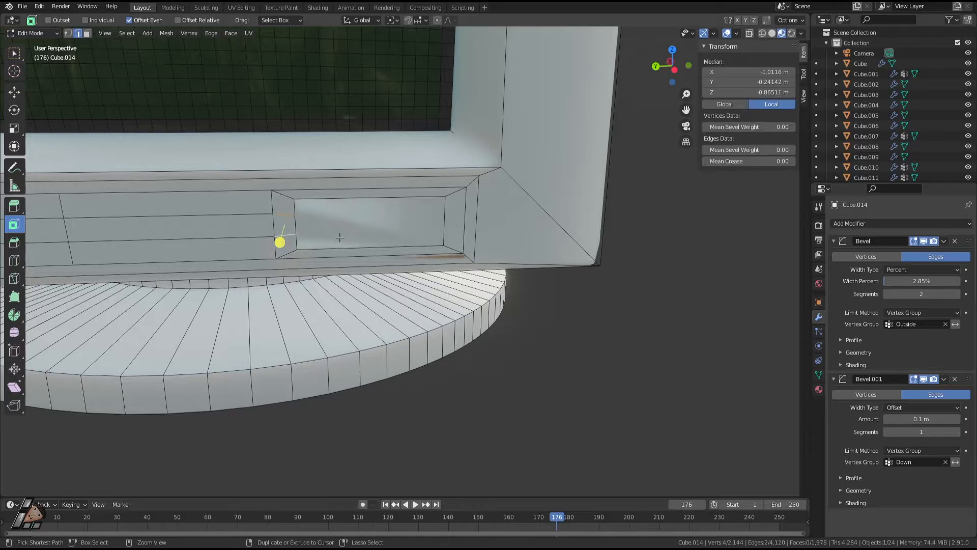
pyautogui.press('x')
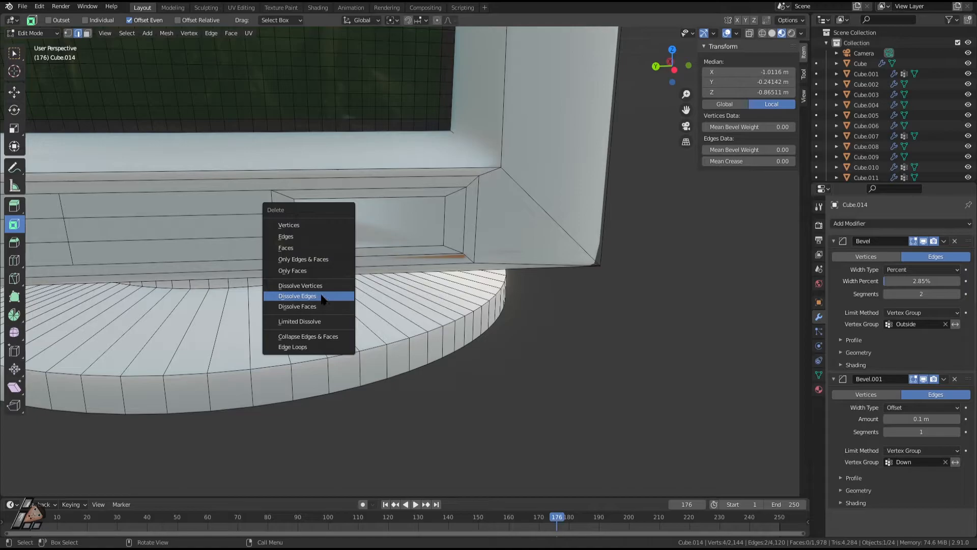
pyautogui.click(305, 296)
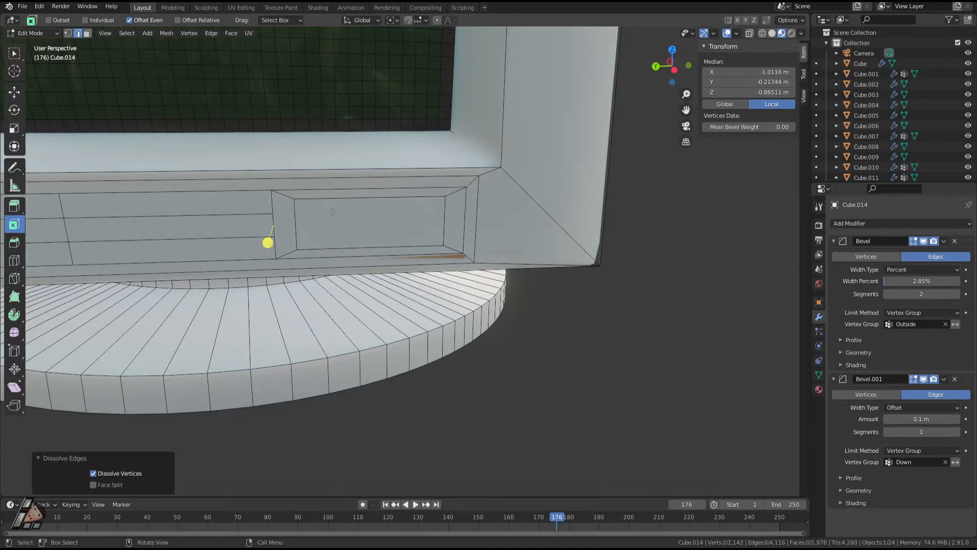
# Select the inset panel face and turn off the viewport display of the first Bevel modifier
pyautogui.scroll(3, 375, 224)
pyautogui.press('3')
pyautogui.click(381, 209)
pyautogui.moveTo(382, 209); pyautogui.dragTo(427, 267, button='middle')
pyautogui.keyDown('shift'); pyautogui.moveTo(484, 298); pyautogui.dragTo(460, 277, button='middle'); pyautogui.keyUp('shift')
pyautogui.moveTo(539, 326); pyautogui.dragTo(423, 274, button='middle')
pyautogui.scroll(1, 516, 297)
pyautogui.scroll(2, 455, 266)
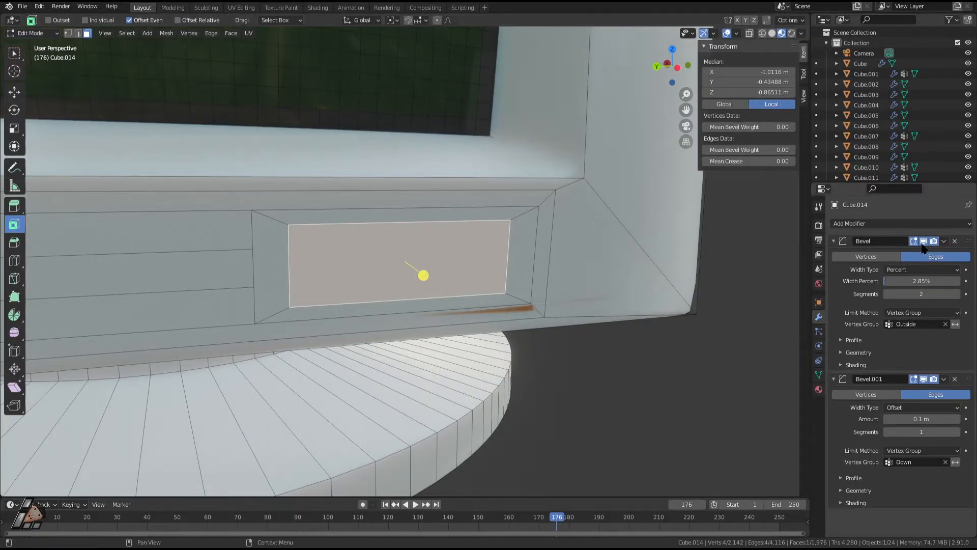
pyautogui.moveTo(570, 300); pyautogui.dragTo(515, 310, button='middle')
pyautogui.press('s')
pyautogui.rightClick(655, 316)
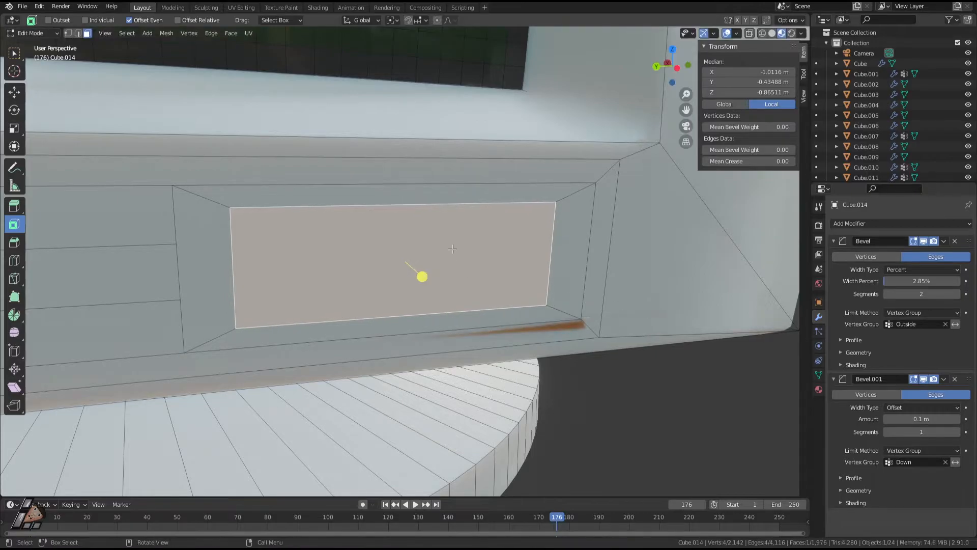
pyautogui.scroll(-5, 416, 252)
pyautogui.press('Tab')
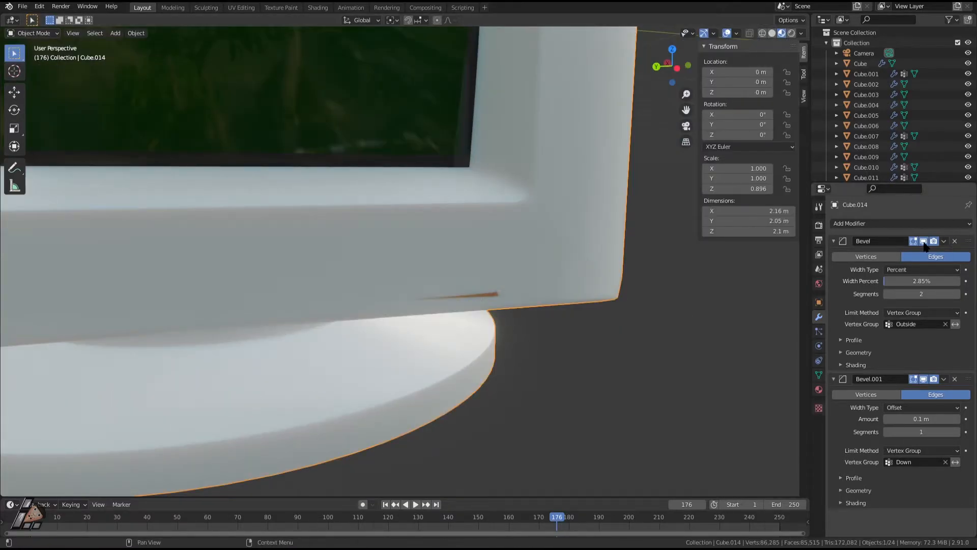
pyautogui.scroll(2, 436, 281)
pyautogui.press('Tab')
pyautogui.press('s')
pyautogui.rightClick(420, 275)
pyautogui.press('s')
pyautogui.rightClick(421, 277)
# Subdivide the inset panel face with 10 cuts
pyautogui.rightClick(422, 276)
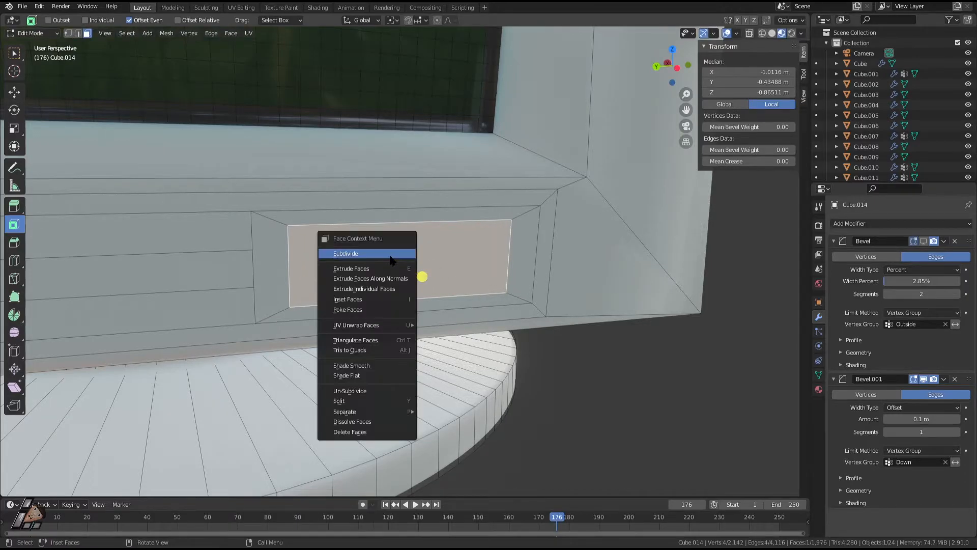
pyautogui.click(392, 255)
pyautogui.moveTo(145, 416); pyautogui.dragTo(193, 417)
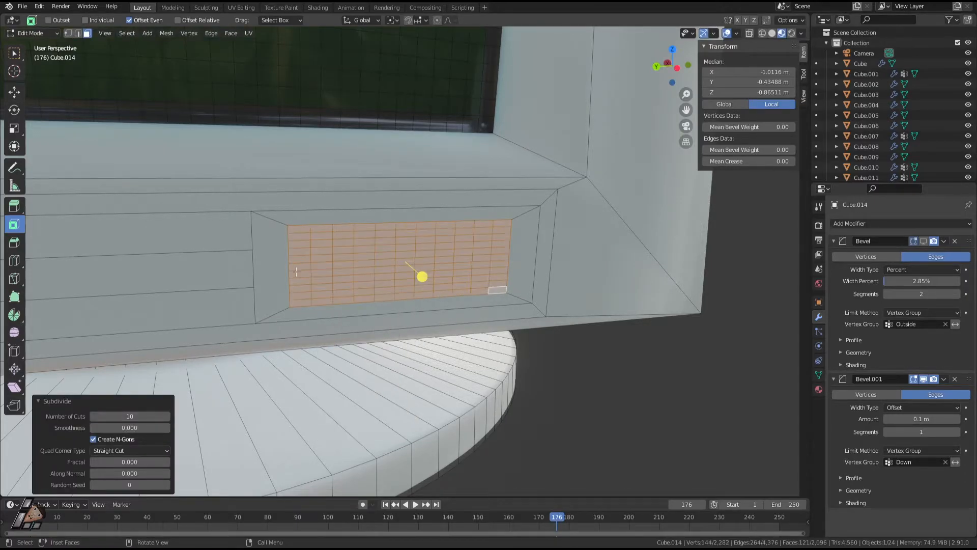
# Try rounding the entire subdivided grid with To Sphere at factor 1 and scaling it down
pyautogui.press('F3')
pyautogui.click(595, 311)
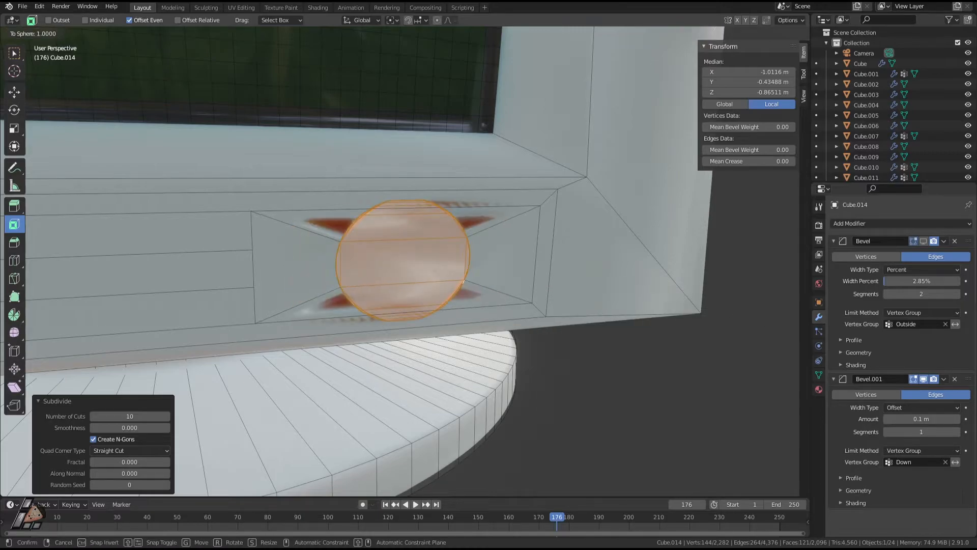
pyautogui.click(599, 342)
pyautogui.press('s')
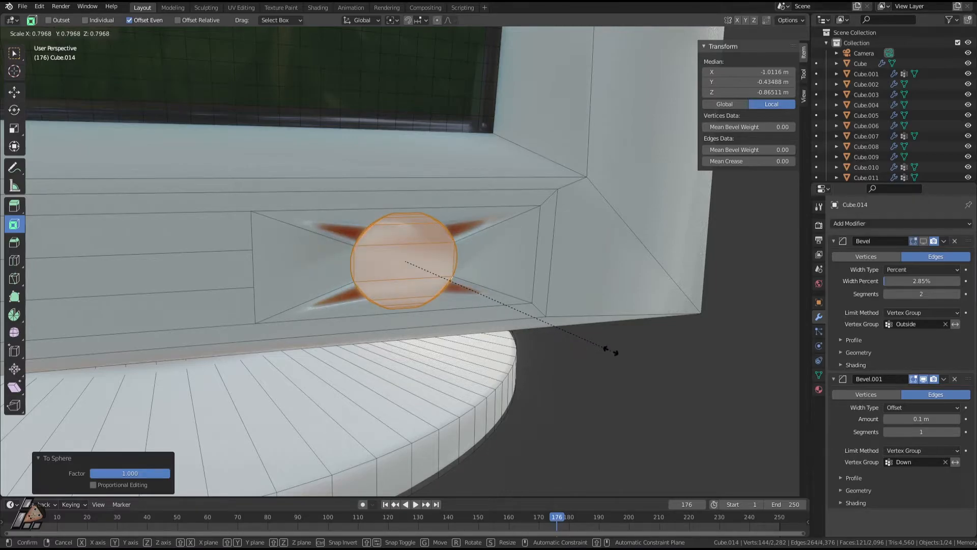
pyautogui.press('Escape')
pyautogui.hotkey('ctrl', 'z')
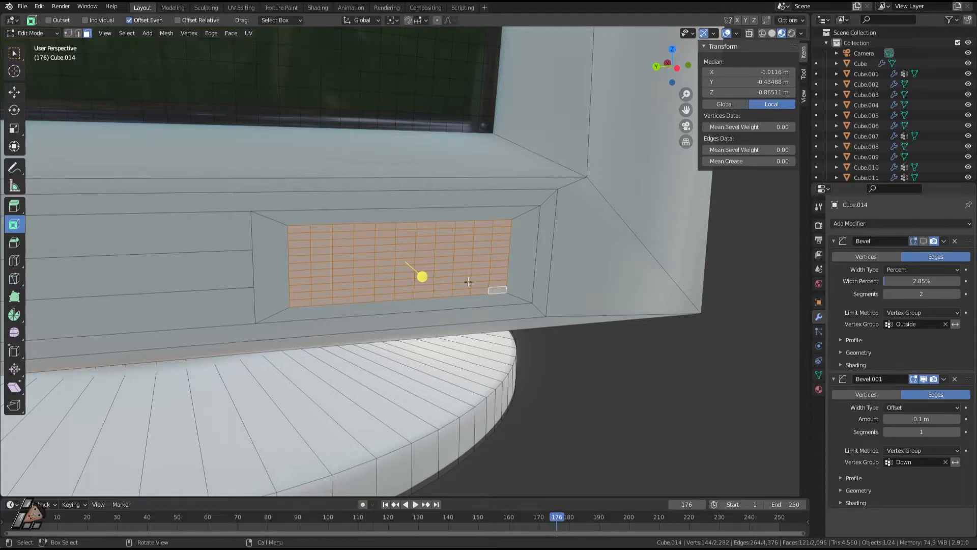
# Try To Sphere at factor 1 on the central 7 by 7 block of grid faces
pyautogui.keyDown('ctrl'); pyautogui.click(399, 264); pyautogui.keyUp('ctrl')
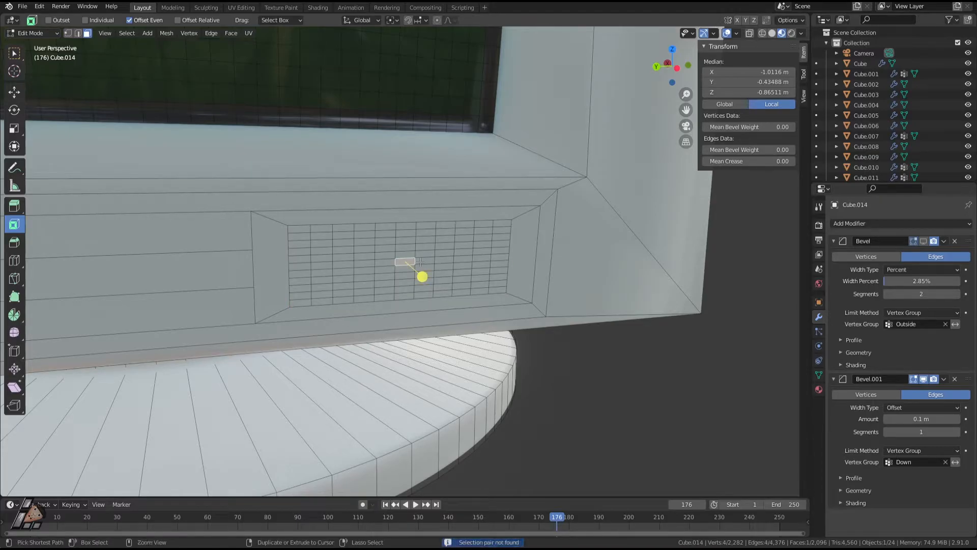
pyautogui.press('ctrl+KP_Add')
pyautogui.press('ctrl+KP_Add')
pyautogui.press('ctrl+KP_Add')
pyautogui.press('ctrl+KP_Add')
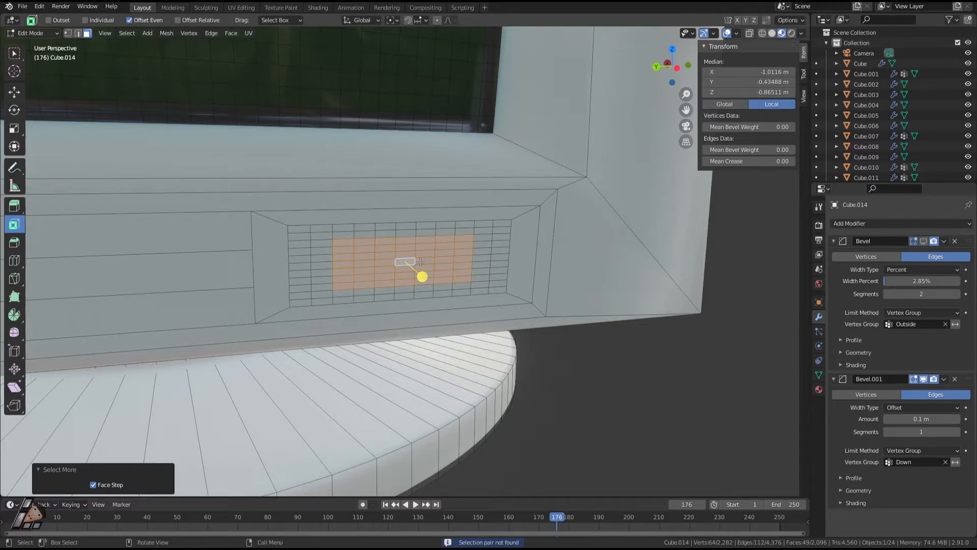
pyautogui.press('F3')
pyautogui.write('to sphere')
pyautogui.press('Return')
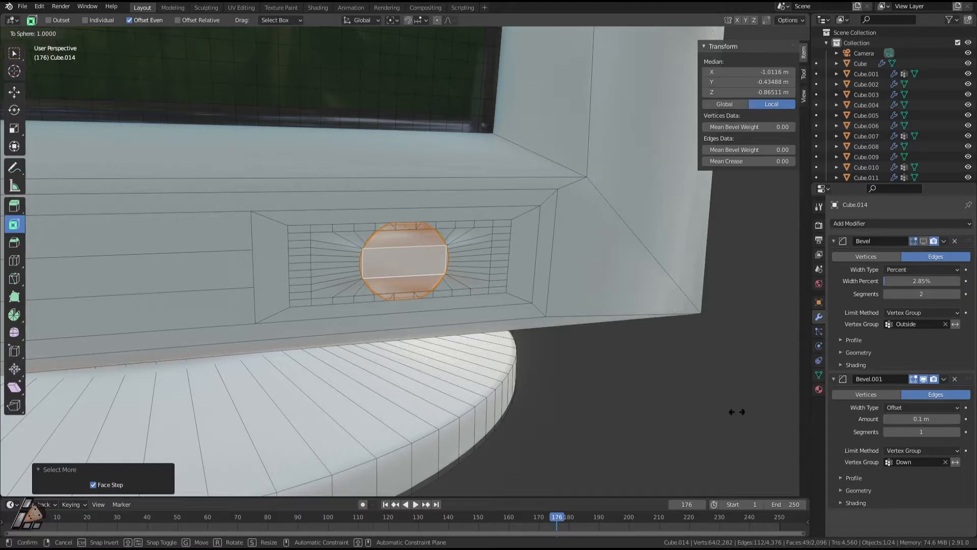
pyautogui.press('Escape')
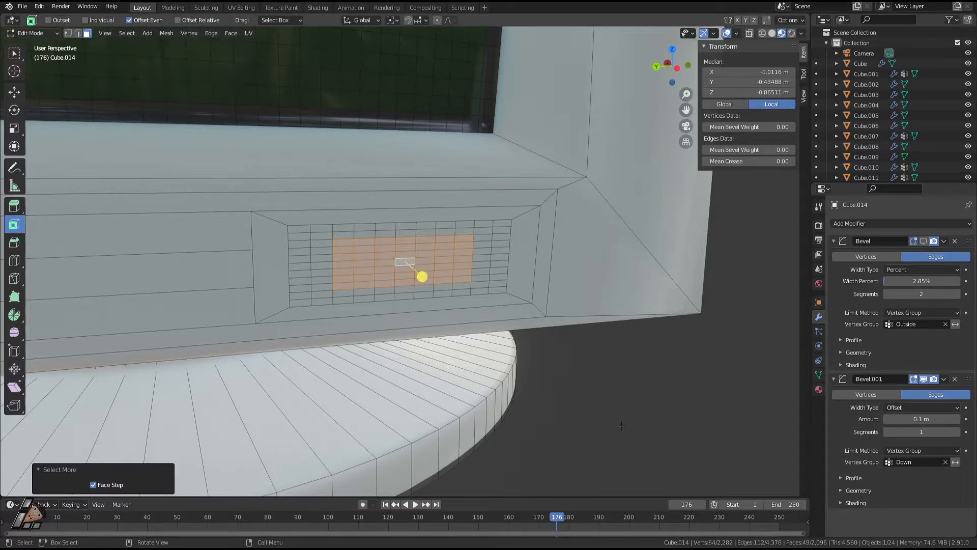
# Try To Sphere on only the central 5 by 5 block of grid faces
pyautogui.click(405, 263)
pyautogui.press('ctrl+KP_Add')
pyautogui.press('ctrl+KP_Add')
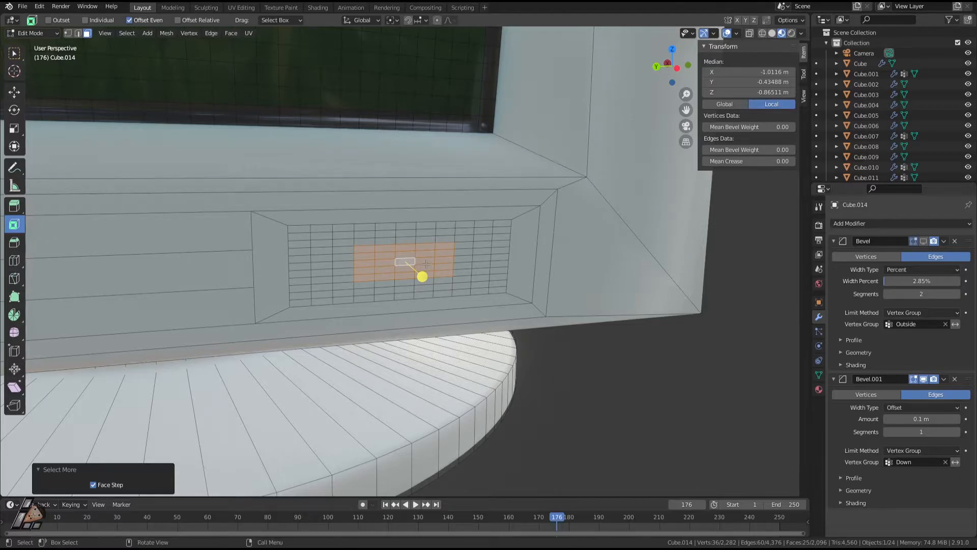
pyautogui.press('F3')
pyautogui.press('Return')
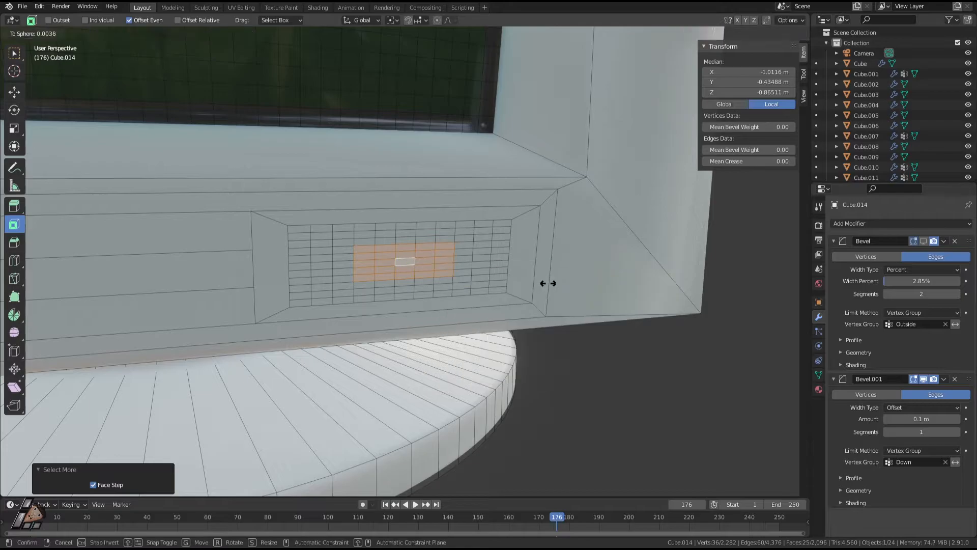
pyautogui.rightClick(714, 362)
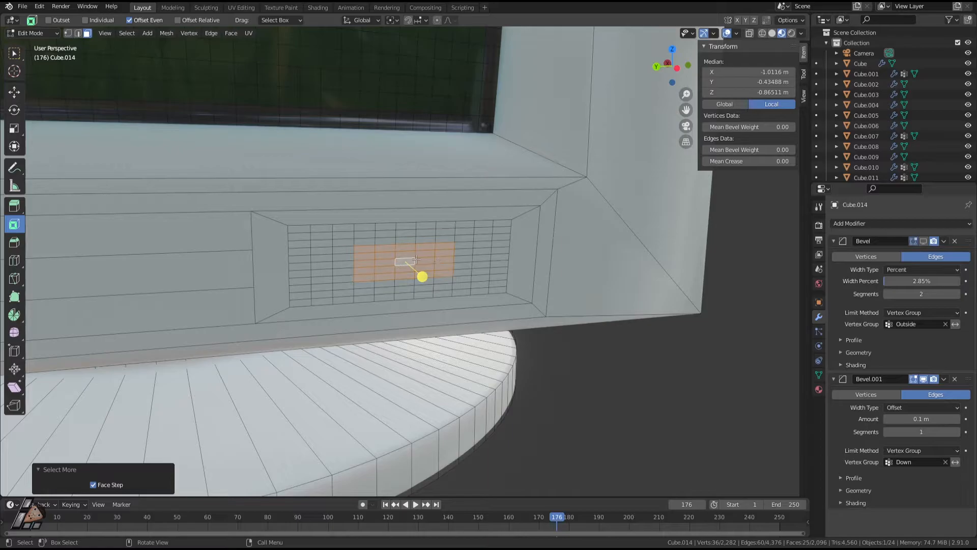
# Remove the subdivided grid and its inset so the right-hand panel section is a single face again
pyautogui.press('ctrl+KP_Add')
pyautogui.press('ctrl+KP_Add')
pyautogui.press('ctrl+KP_Add')
pyautogui.press('x')
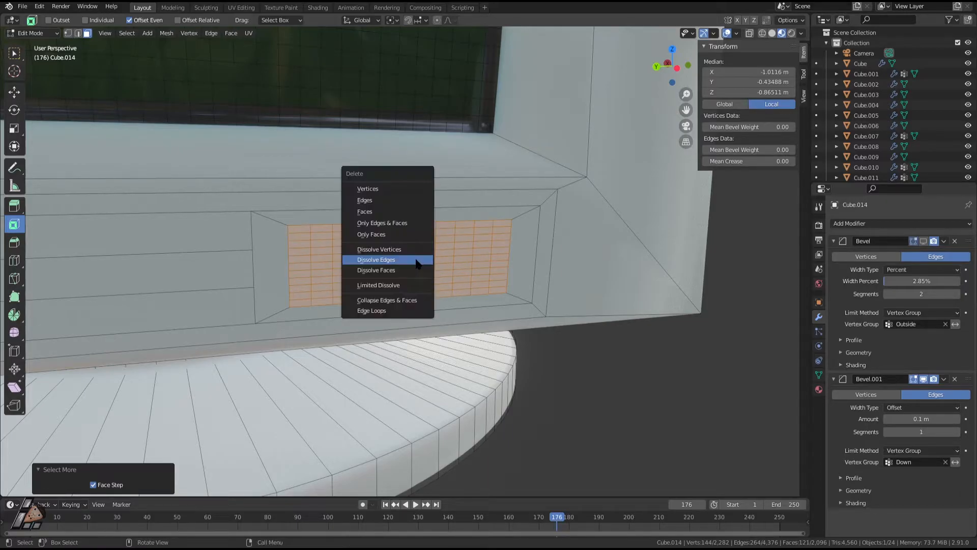
pyautogui.click(416, 262)
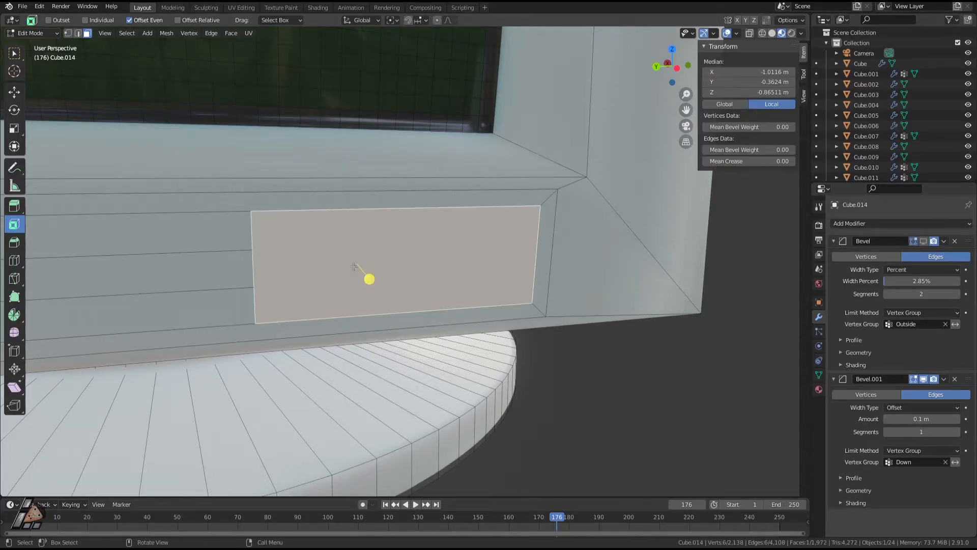
# Inset the right-hand panel face by about 0.015 m and dissolve the two short edges crossing its border
pyautogui.moveTo(370, 279); pyautogui.dragTo(356, 256)
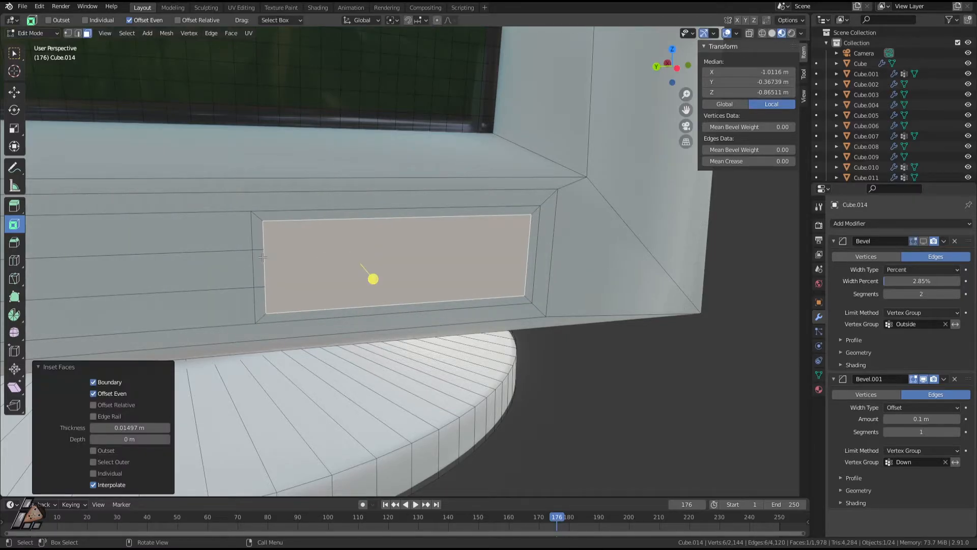
pyautogui.click(256, 285)
pyautogui.keyDown('shift'); pyautogui.click(262, 285); pyautogui.keyUp('shift')
pyautogui.press('x')
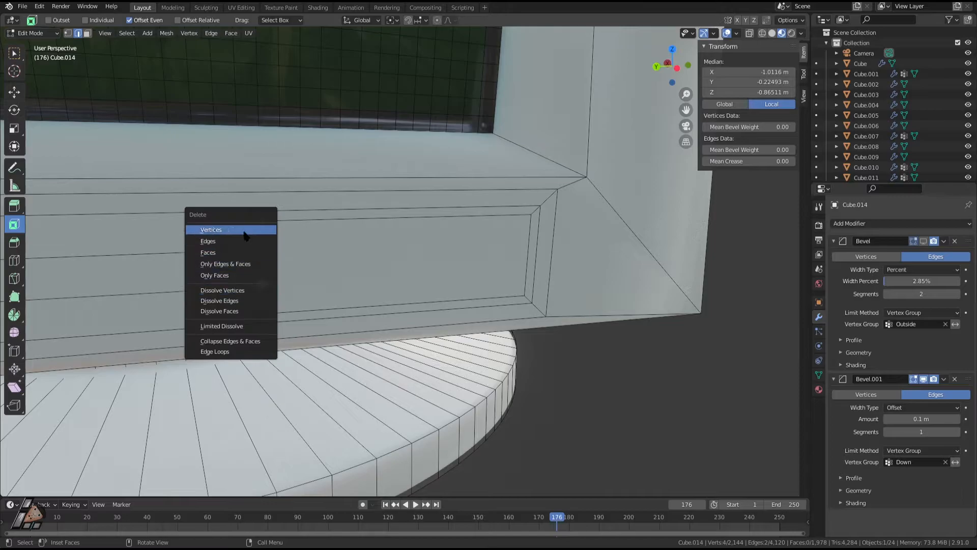
pyautogui.click(232, 301)
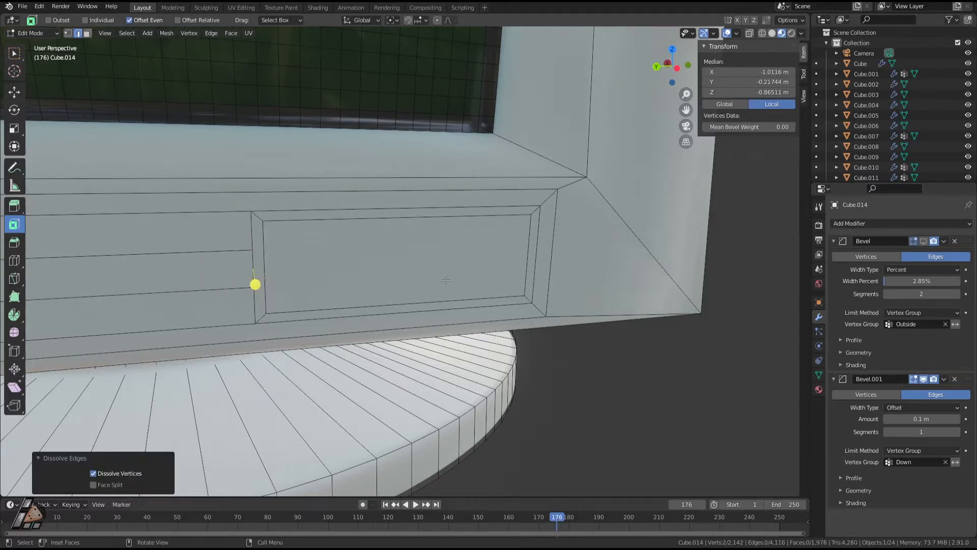
# Select the inset right-hand panel face and save the file
pyautogui.press('3')
pyautogui.click(422, 276)
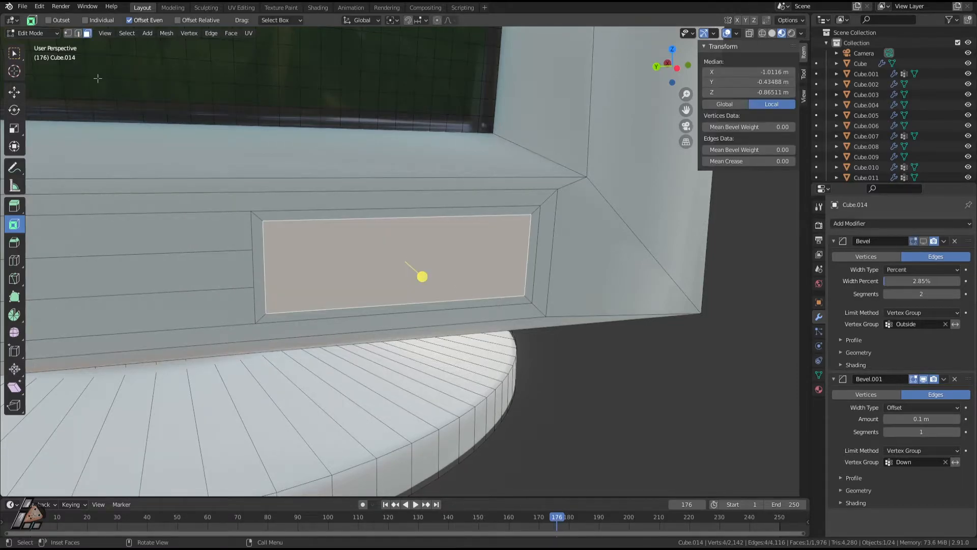
pyautogui.hotkey('ctrl', 's')
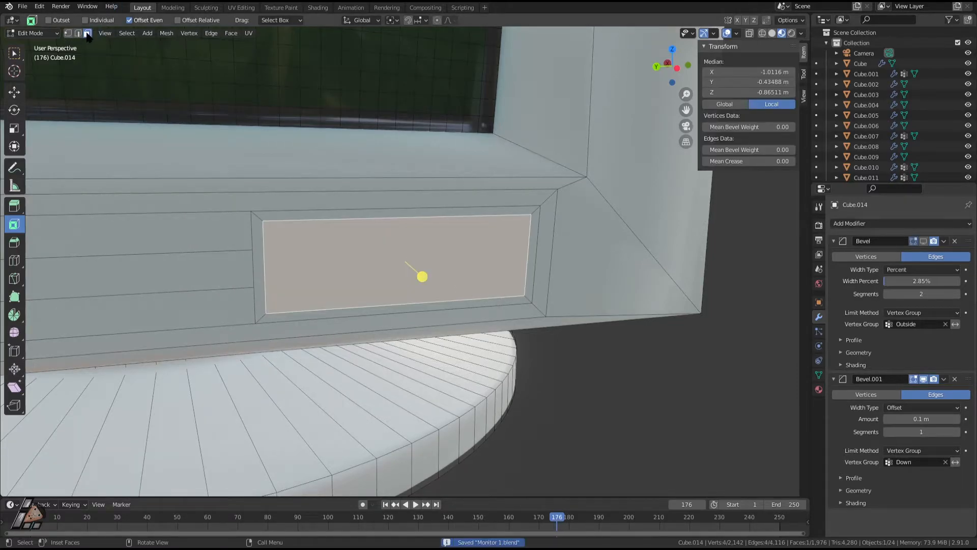
pyautogui.press('Tab')
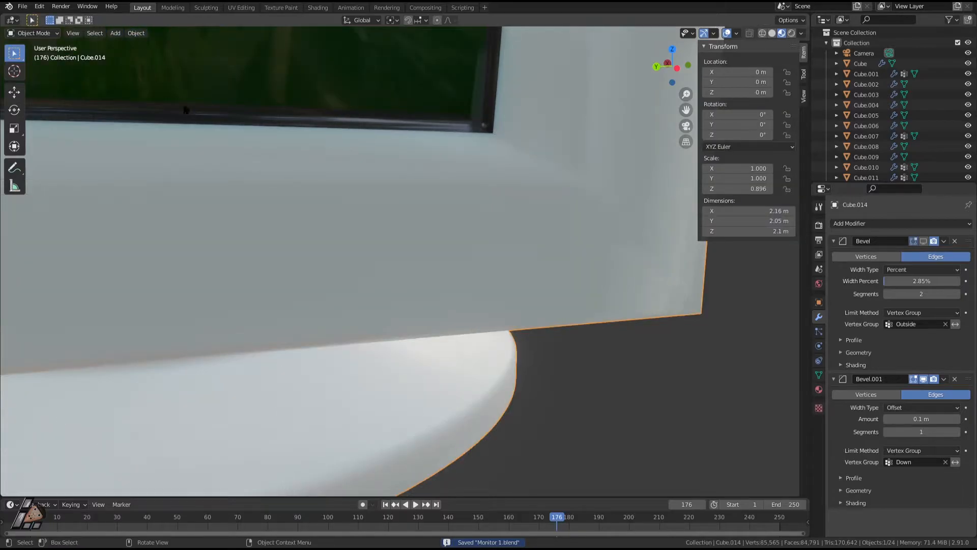
pyautogui.click(116, 33)
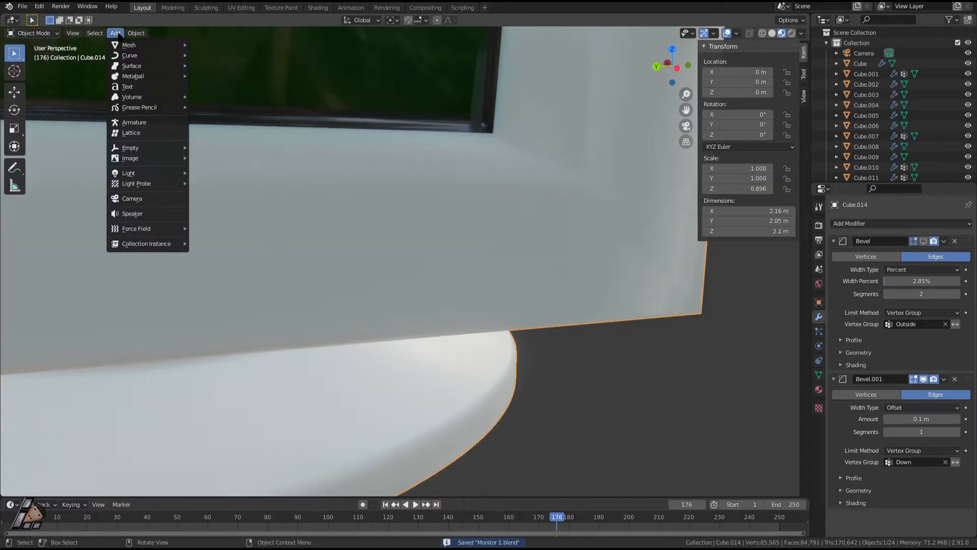
pyautogui.moveTo(135, 33)
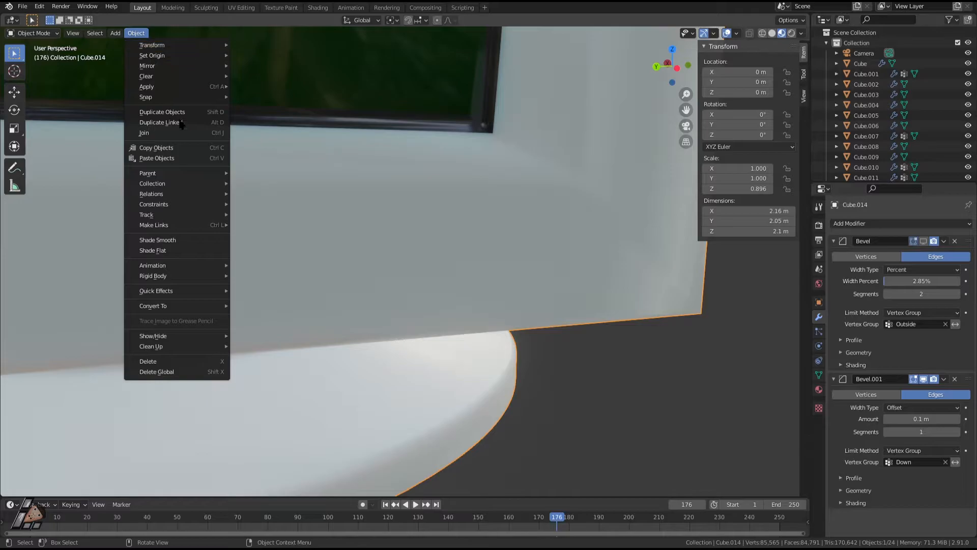
pyautogui.moveTo(153, 183)
pyautogui.press('Escape')
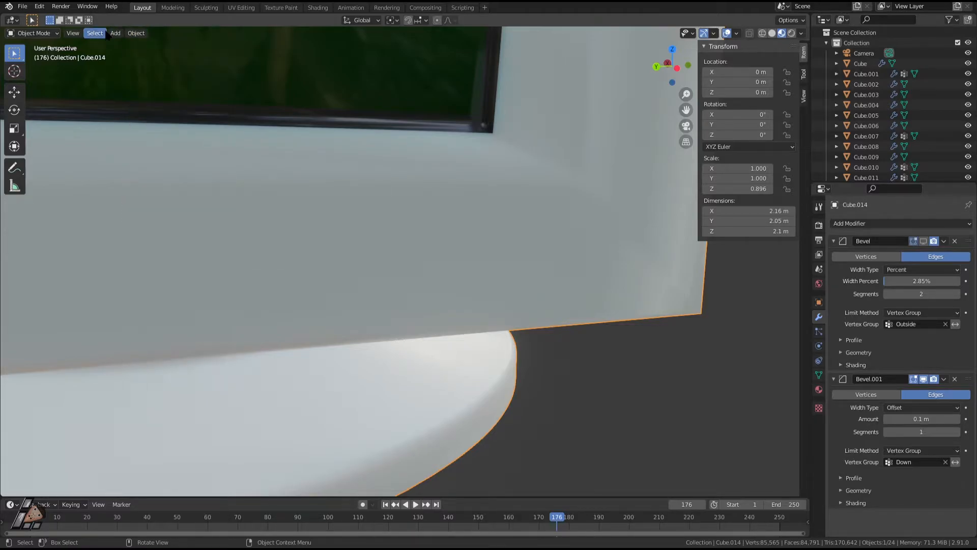
pyautogui.press('Tab')
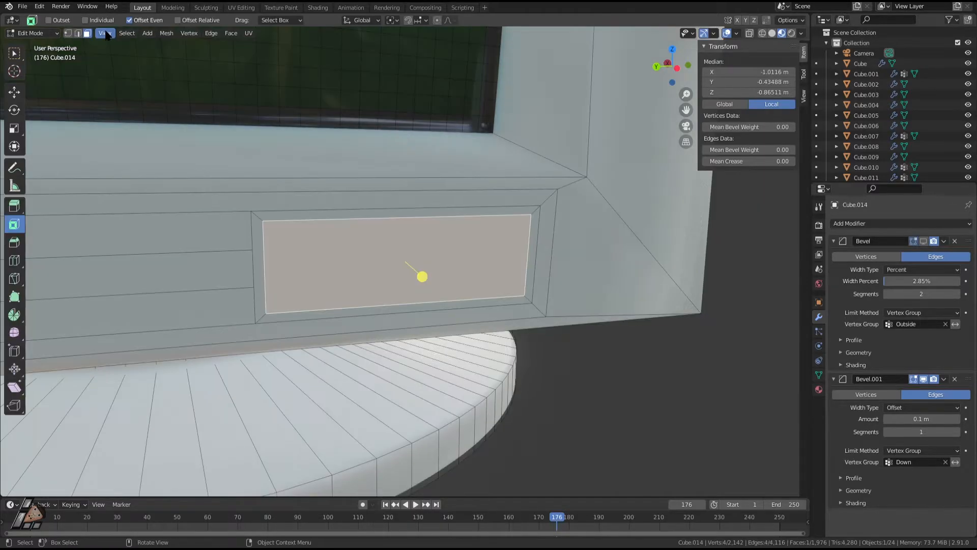
pyautogui.press('a')
pyautogui.click(165, 34)
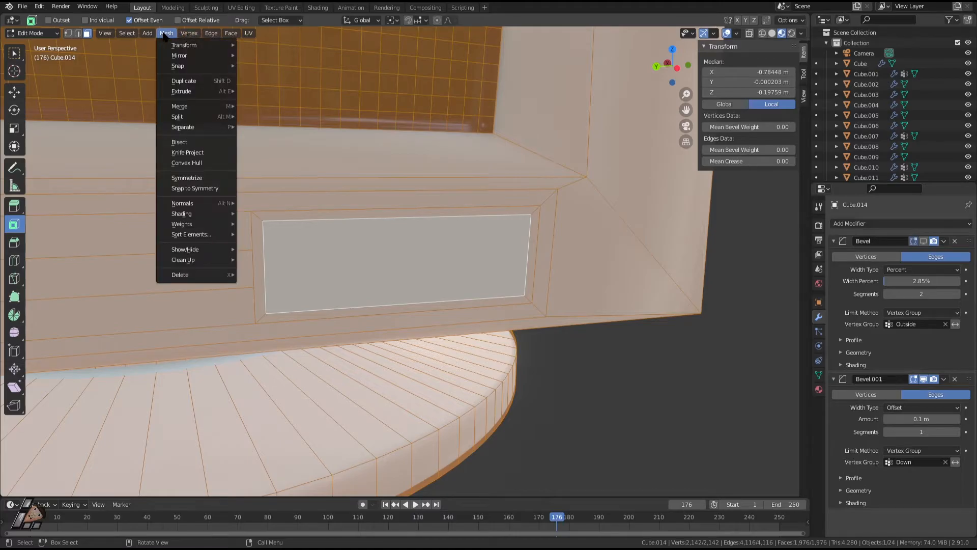
pyautogui.press('Escape')
# Apply all transforms to the monitor body object and return to editing its mesh
pyautogui.press('Tab')
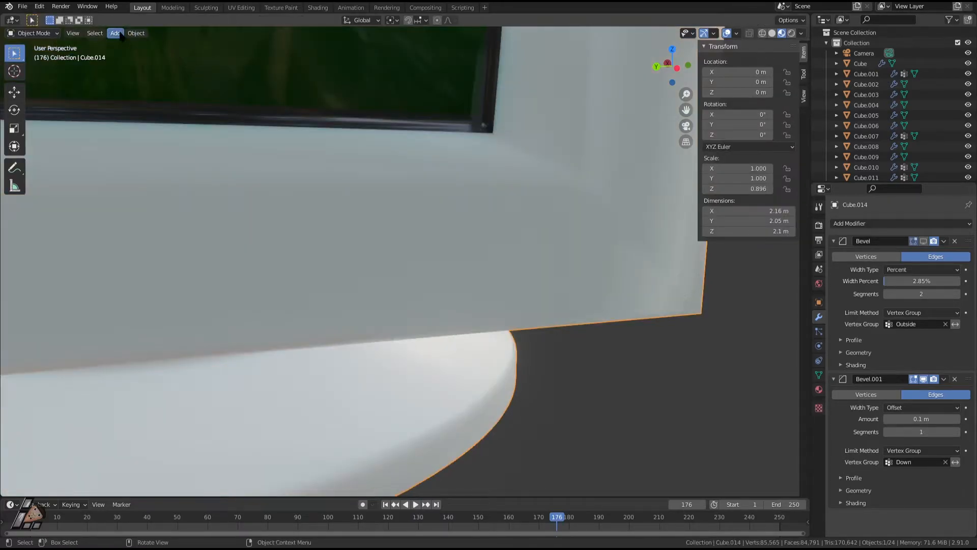
pyautogui.click(139, 34)
pyautogui.moveTo(163, 88)
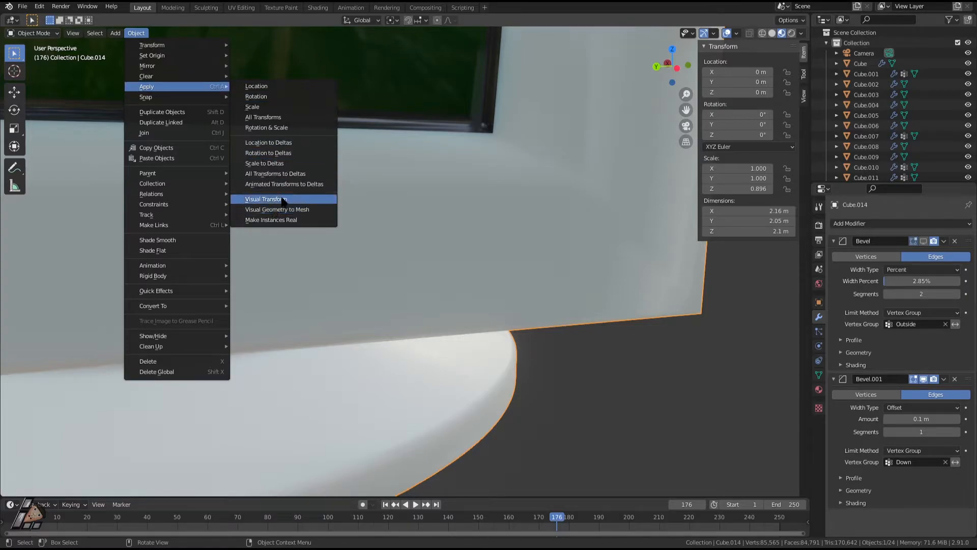
pyautogui.click(263, 118)
pyautogui.press('Tab')
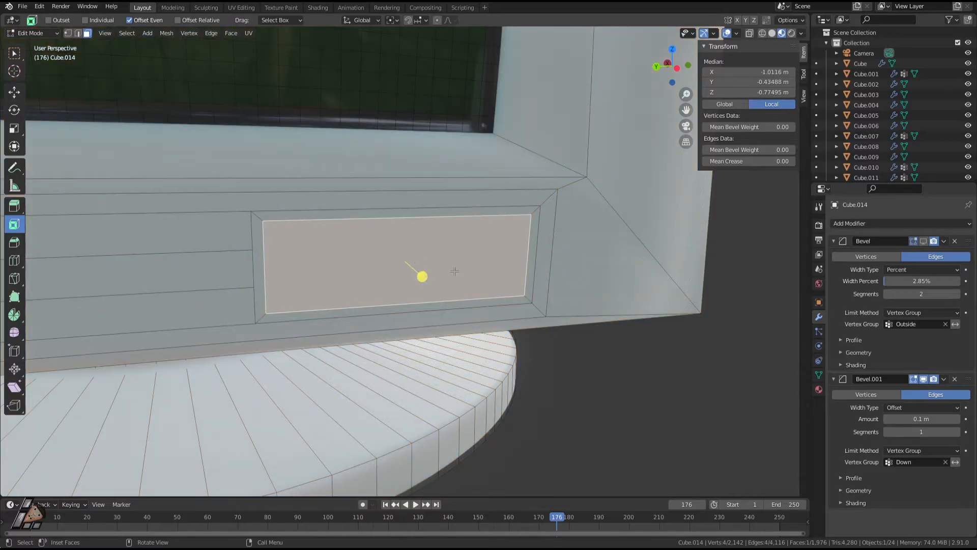
# Try subdividing the rectangular inset face on the right-hand panel with 10 cuts
pyautogui.rightClick(428, 264)
pyautogui.click(428, 263)
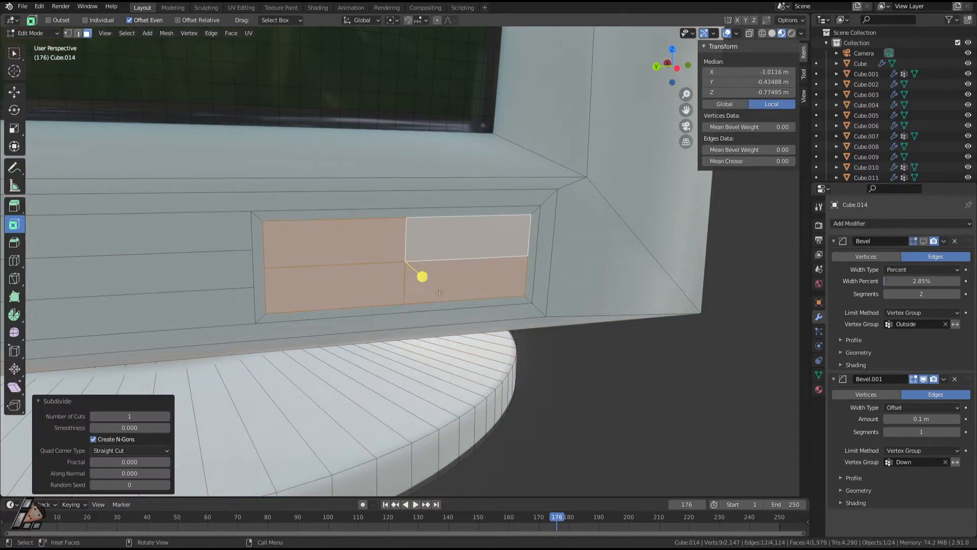
pyautogui.moveTo(129, 416); pyautogui.dragTo(269, 400)
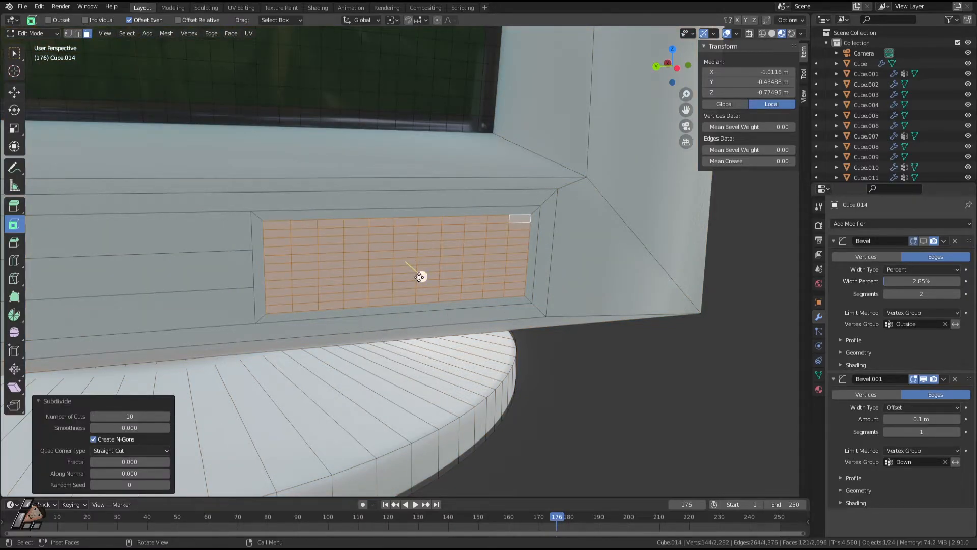
# Try To Sphere with factor 1 on the subdivided panel faces and scale the resulting circle to about 0.534
pyautogui.press('F3')
pyautogui.write('to sphere')
pyautogui.press('Return')
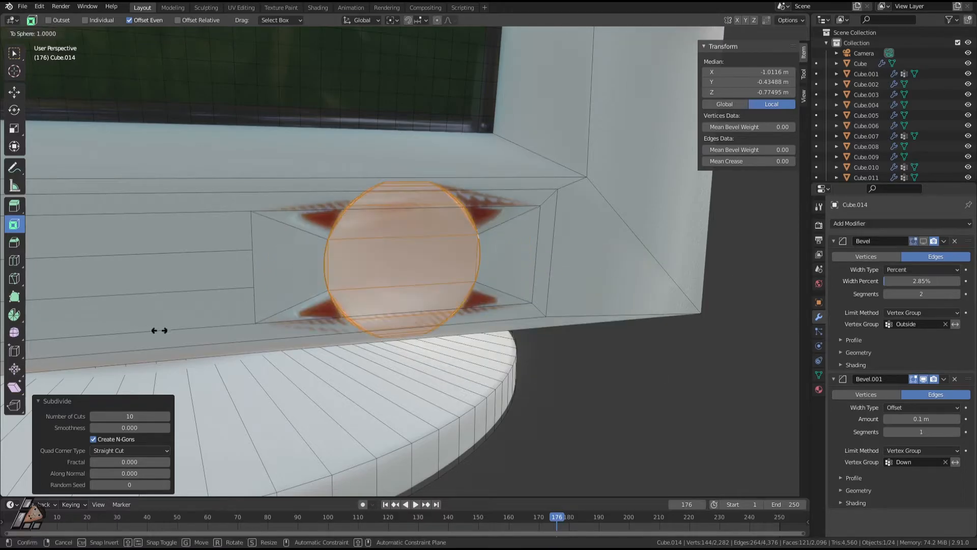
pyautogui.click(395, 333)
pyautogui.press('s')
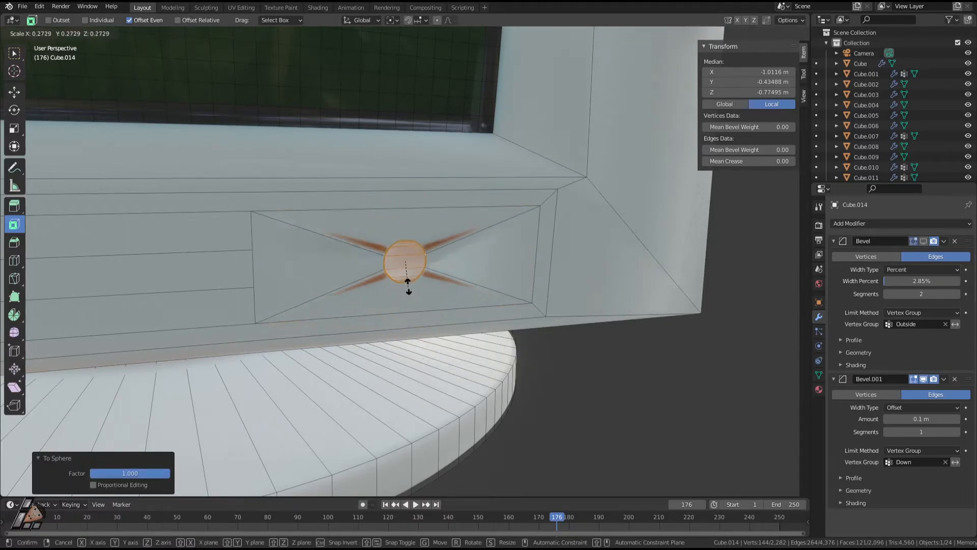
pyautogui.click(438, 311)
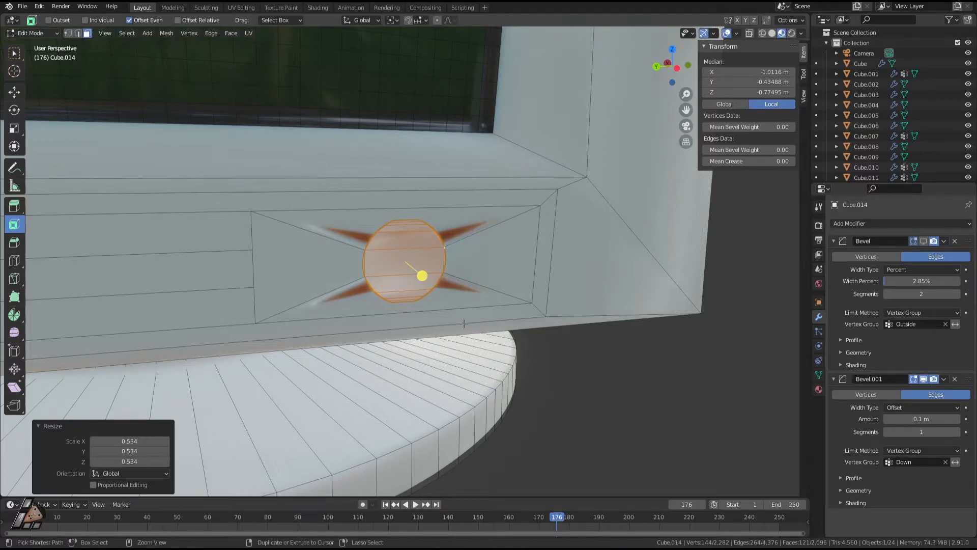
# Undo the circle's scaling, the To Sphere and the subdivision of the right-hand panel face
pyautogui.hotkey('ctrl', 'z')
pyautogui.hotkey('ctrl', 'z')
pyautogui.hotkey('ctrl', 'z')
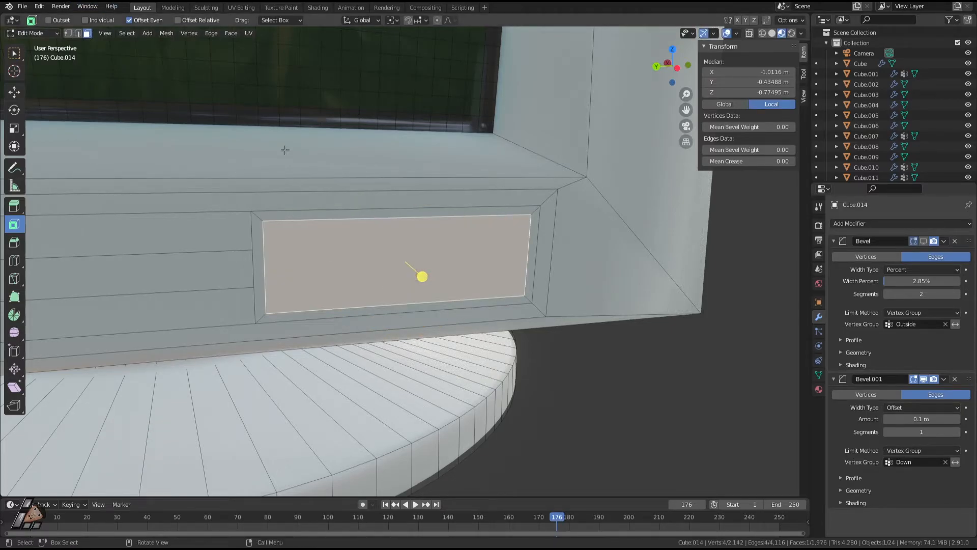
# Turn on the edge length measurement overlay for the selected inset panel face
pyautogui.press('s')
pyautogui.rightClick(487, 259)
pyautogui.click(736, 33)
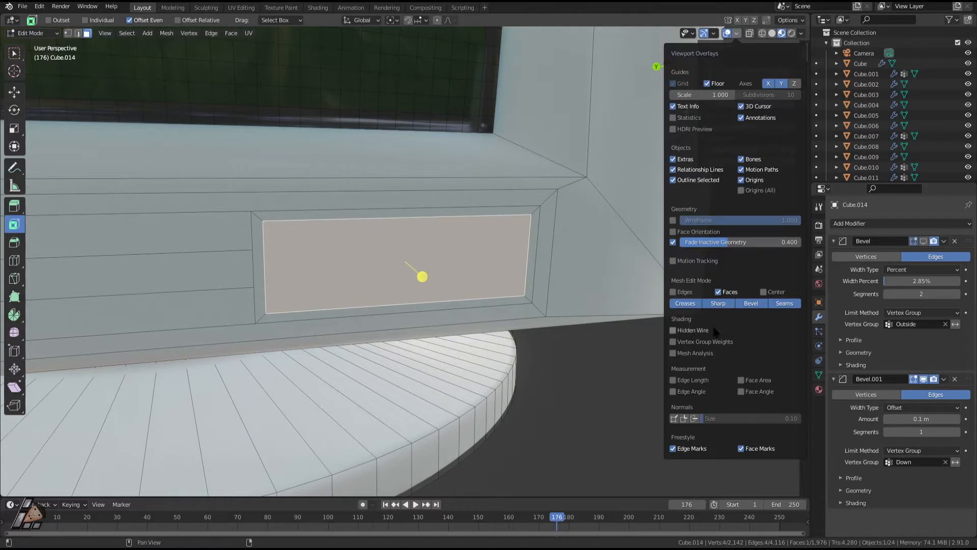
pyautogui.click(673, 380)
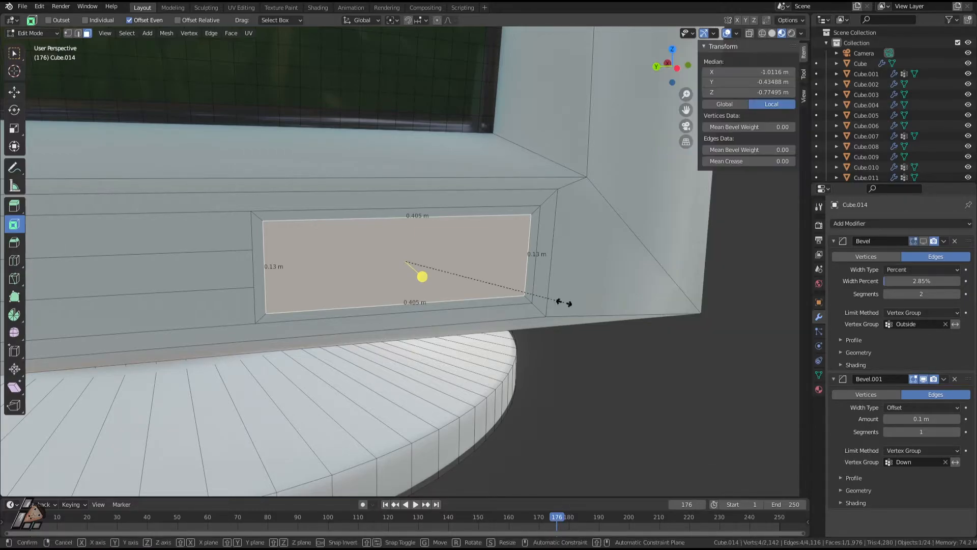
pyautogui.press('s')
pyautogui.press('y')
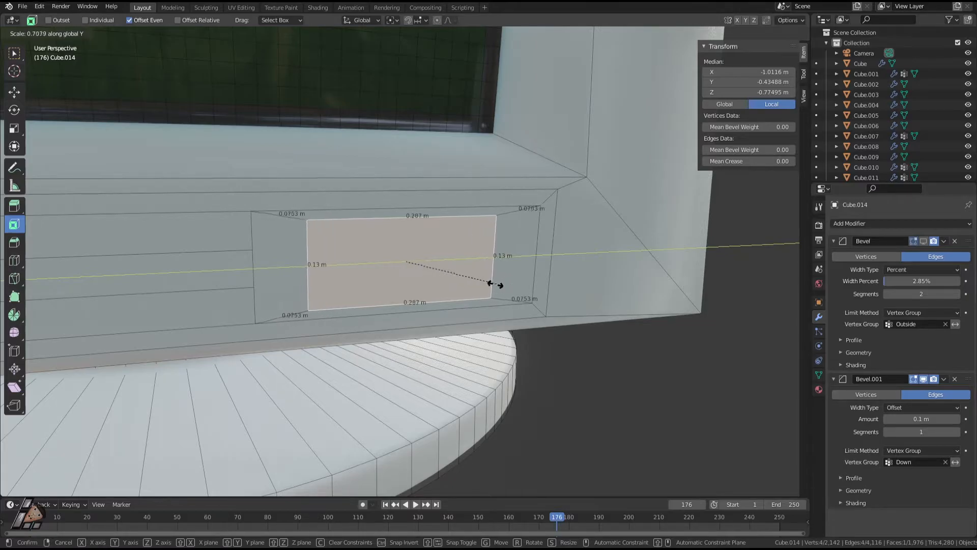
pyautogui.rightClick(454, 279)
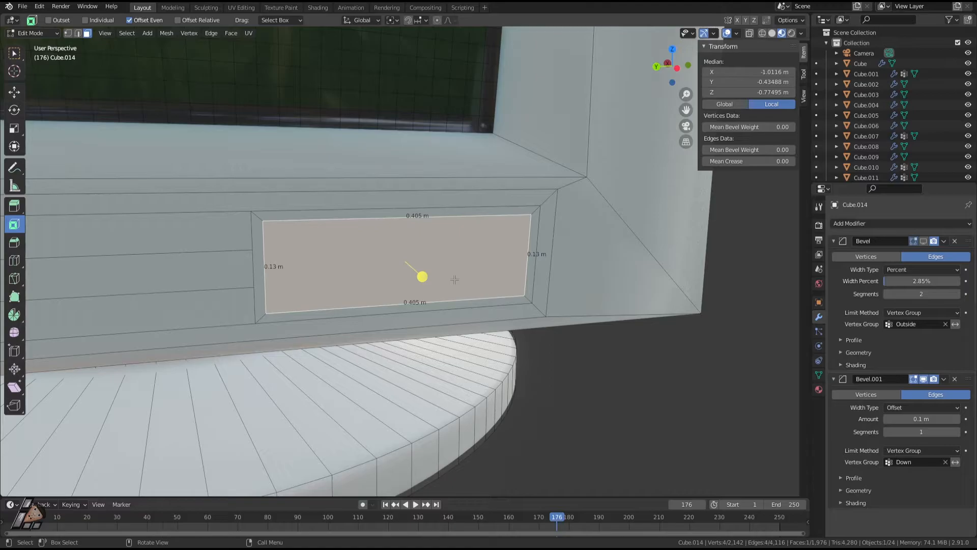
# Scale the inset panel face along the Y axis until it is a square with 0.13 m edges
pyautogui.press('s')
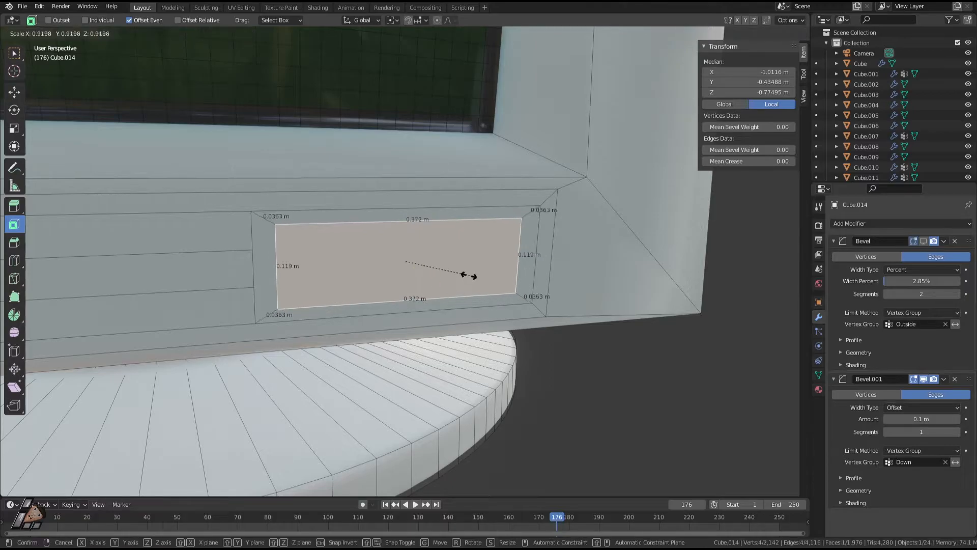
pyautogui.press('y')
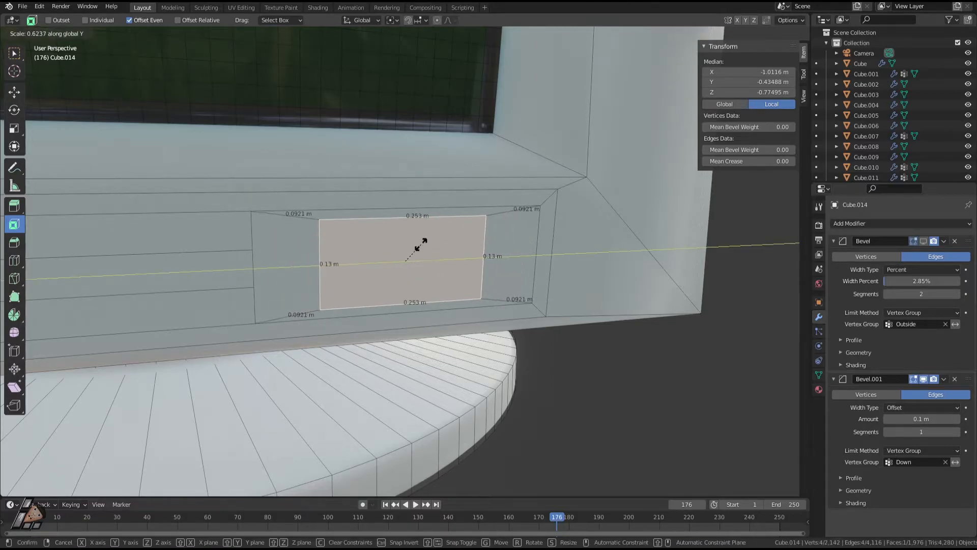
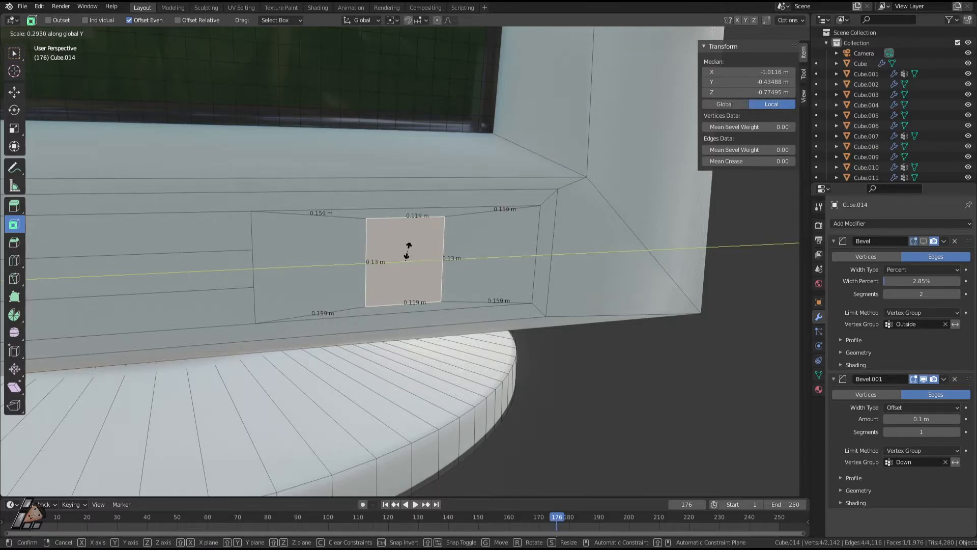
pyautogui.click(411, 276)
pyautogui.press('KP_Decimal')
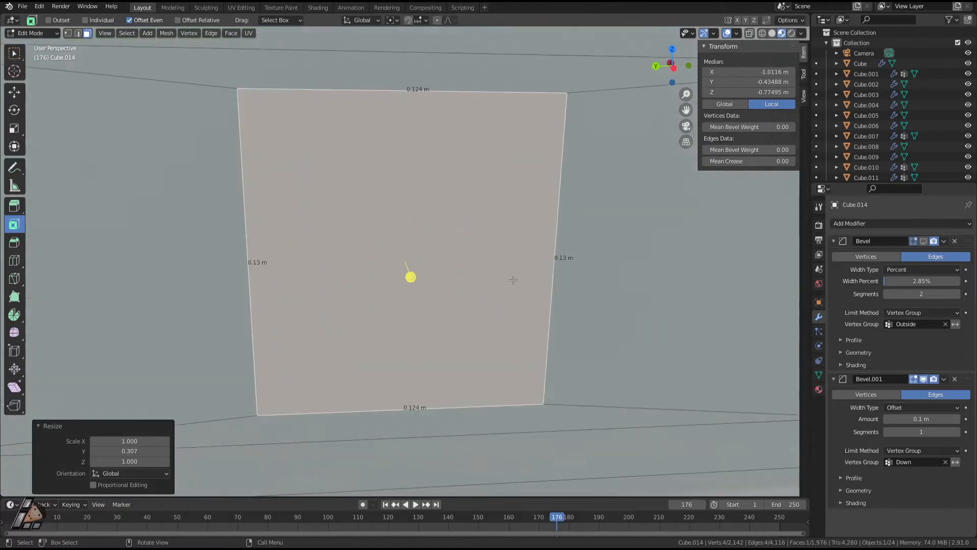
pyautogui.scroll(-3, 512, 276)
pyautogui.press('s')
pyautogui.press('x')
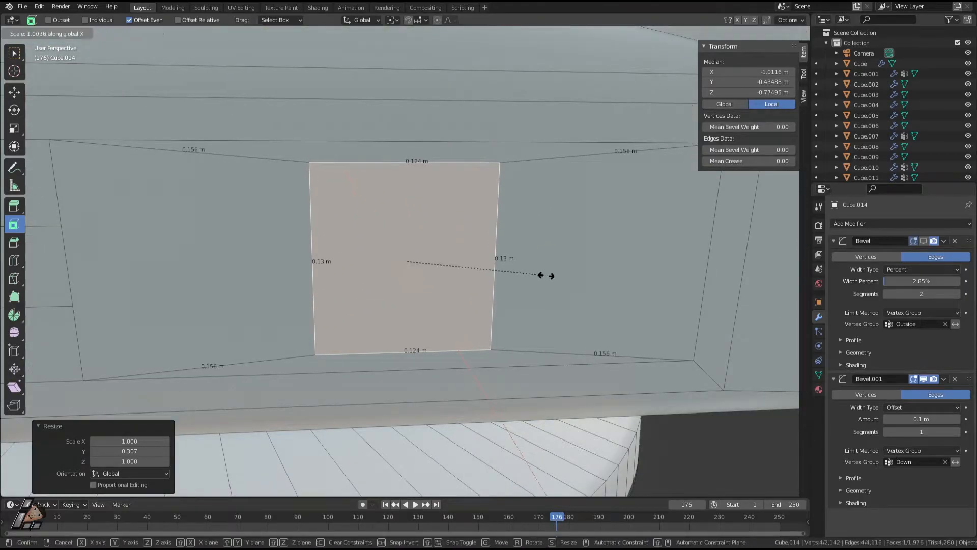
pyautogui.press('y')
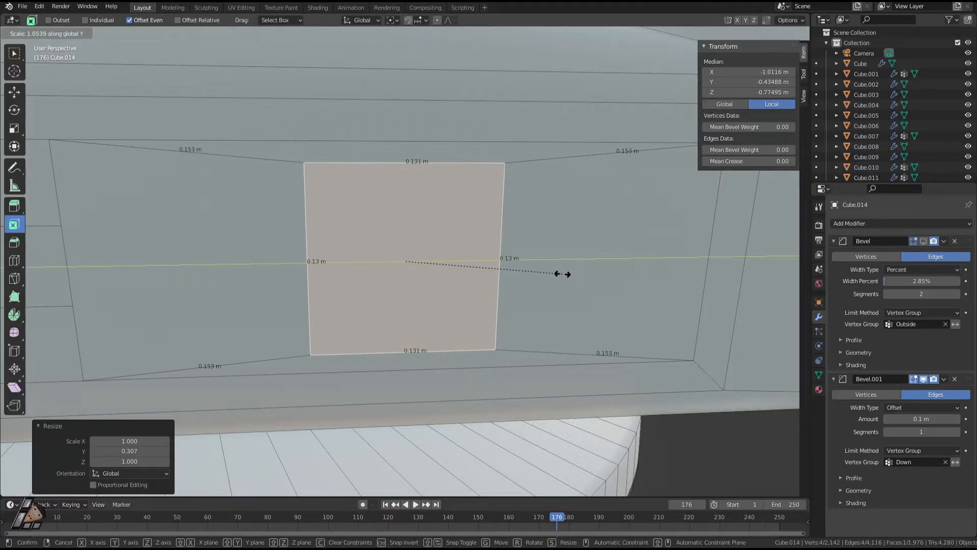
pyautogui.click(562, 274)
pyautogui.press('s')
pyautogui.press('y')
pyautogui.click(563, 273)
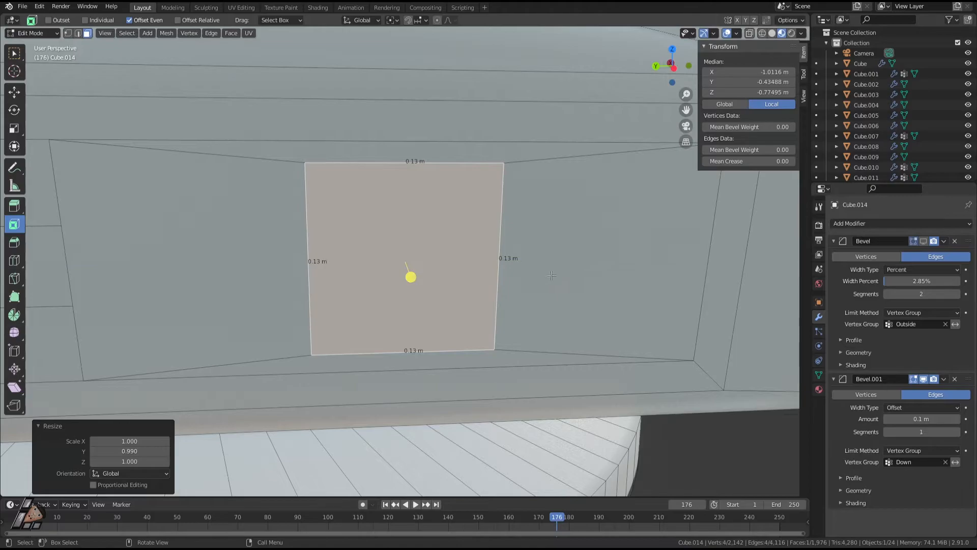
# Subdivide the square panel face with 10 cuts
pyautogui.scroll(-3, 516, 309)
pyautogui.moveTo(516, 309); pyautogui.dragTo(422, 280, button='middle')
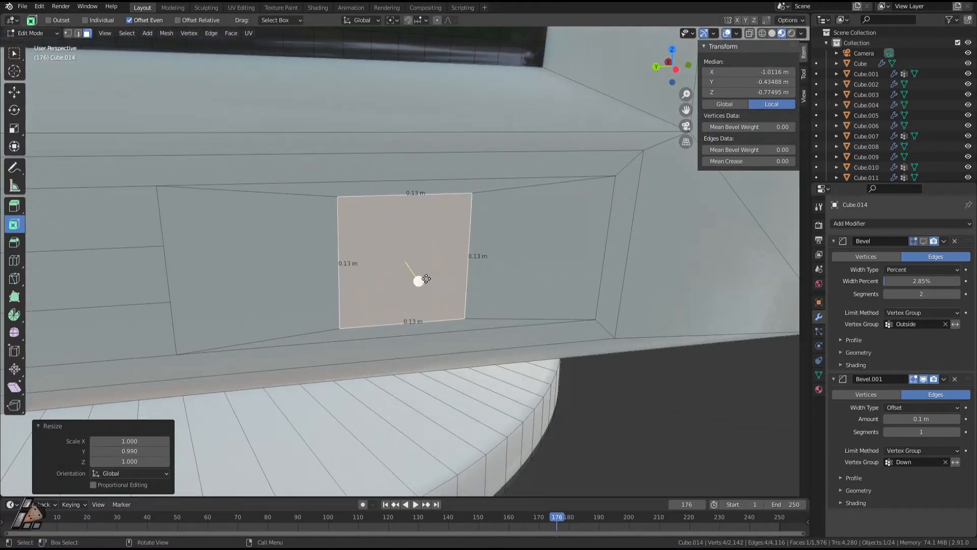
pyautogui.rightClick(409, 249)
pyautogui.click(402, 247)
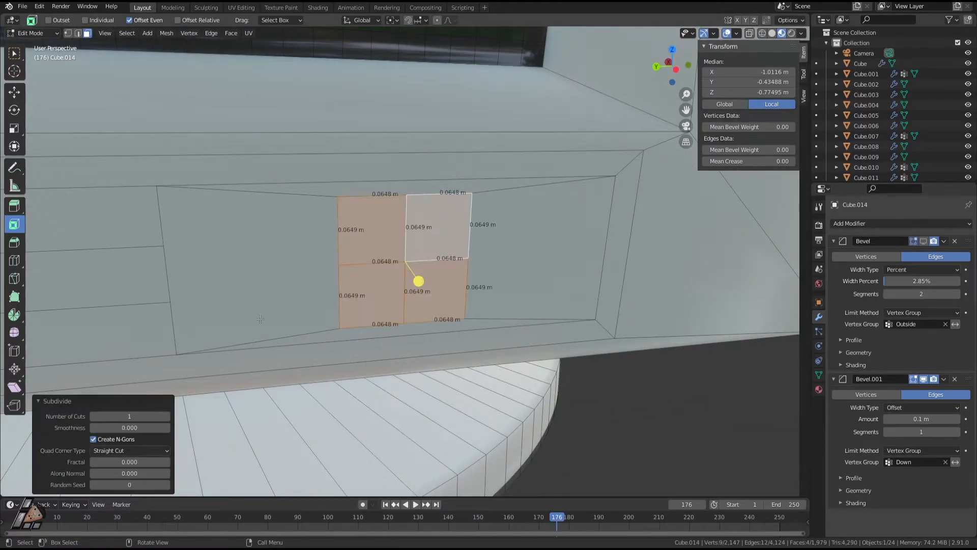
pyautogui.moveTo(140, 416); pyautogui.dragTo(204, 416)
# Round the subdivided square into a circle with To Sphere
pyautogui.press('F3')
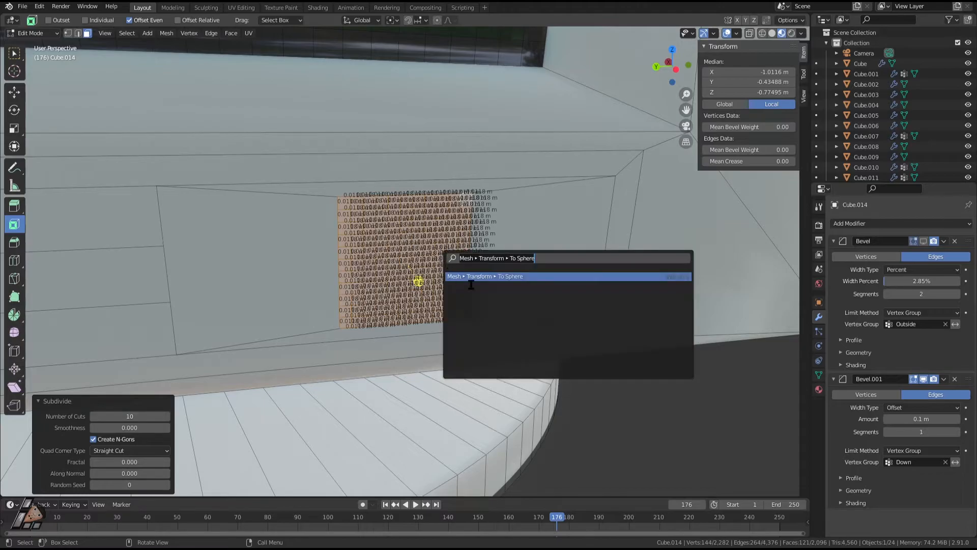
pyautogui.click(514, 279)
pyautogui.click(705, 390)
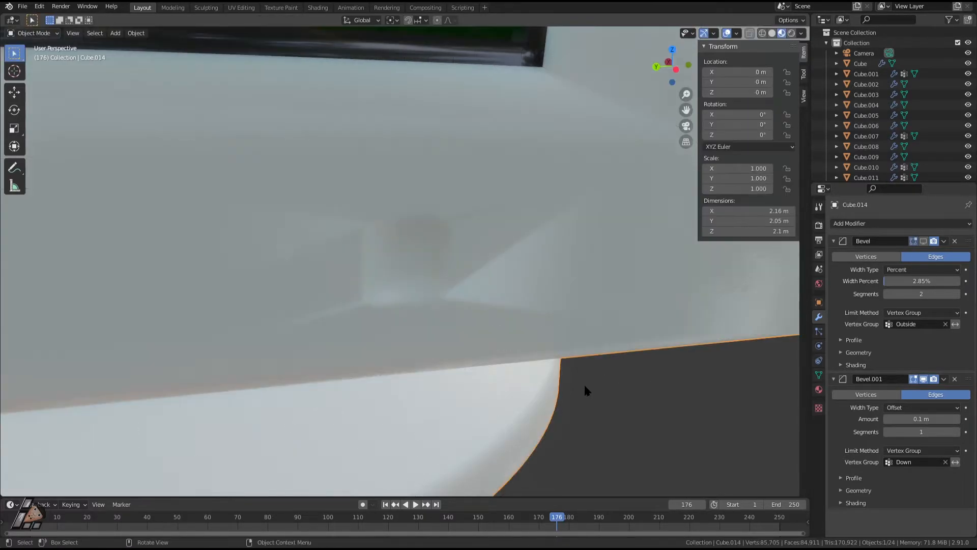
# Delete the circle's faces to cut a round hole in the right-hand panel, and check it in Object Mode
pyautogui.press('x')
pyautogui.click(400, 233)
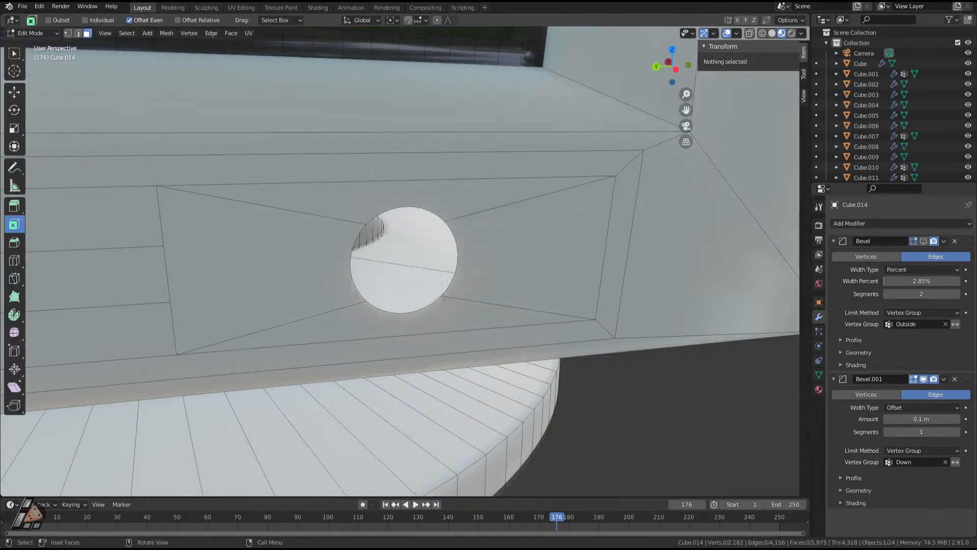
pyautogui.moveTo(440, 318)
pyautogui.mouseDown(button='middle')
pyautogui.moveTo(323, 304)
pyautogui.moveTo(486, 325)
pyautogui.moveTo(445, 330)
pyautogui.mouseUp(button='middle')
pyautogui.scroll(-3, 444, 330)
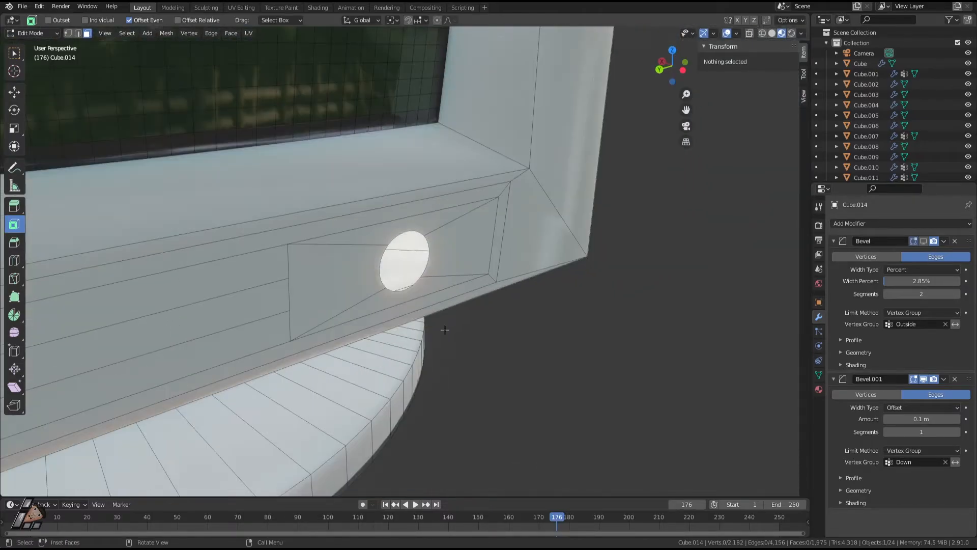
pyautogui.press('Tab')
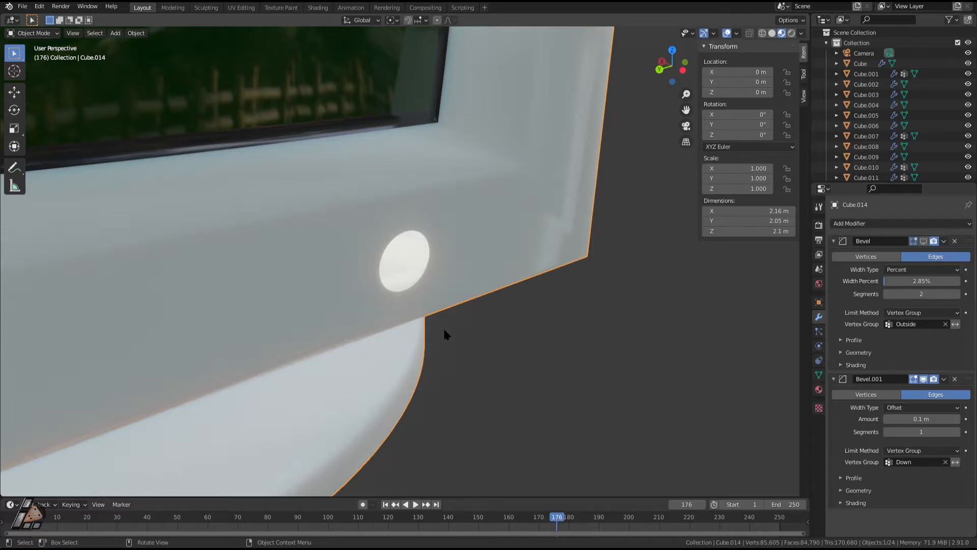
pyautogui.scroll(-3, 443, 328)
pyautogui.moveTo(442, 327); pyautogui.dragTo(465, 327, button='middle')
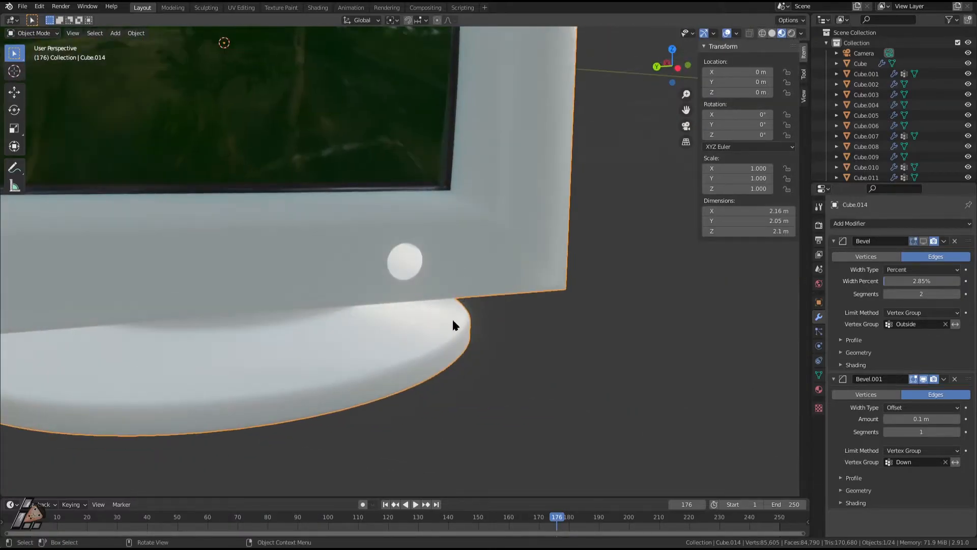
pyautogui.scroll(3, 472, 237)
pyautogui.press('Tab')
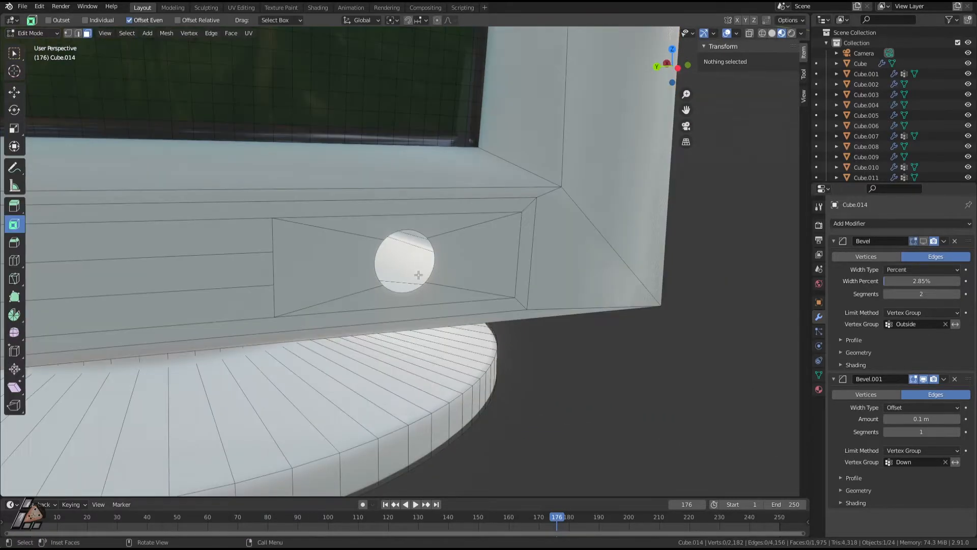
# Select the complete edge loop around the round hole in the bezel's lower-right panel
pyautogui.keyDown('alt'); pyautogui.keyDown('shift'); pyautogui.click(435, 258); pyautogui.keyUp('shift'); pyautogui.keyUp('alt')
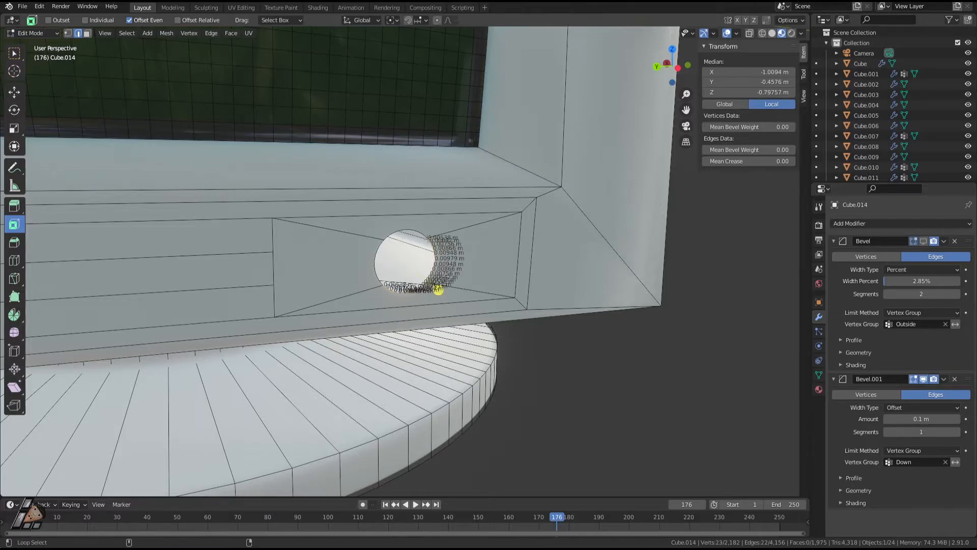
pyautogui.keyDown('alt'); pyautogui.keyDown('shift'); pyautogui.click(405, 230); pyautogui.keyUp('shift'); pyautogui.keyUp('alt')
pyautogui.keyDown('alt'); pyautogui.keyDown('shift'); pyautogui.click(378, 258); pyautogui.keyUp('shift'); pyautogui.keyUp('alt')
pyautogui.moveTo(468, 283); pyautogui.dragTo(472, 300, button='middle')
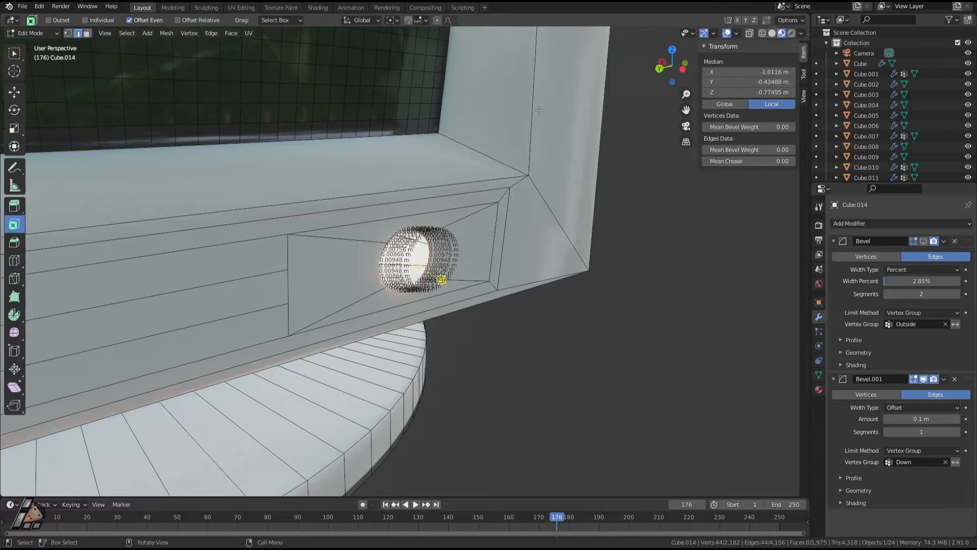
pyautogui.moveTo(512, 291); pyautogui.dragTo(479, 291, button='middle')
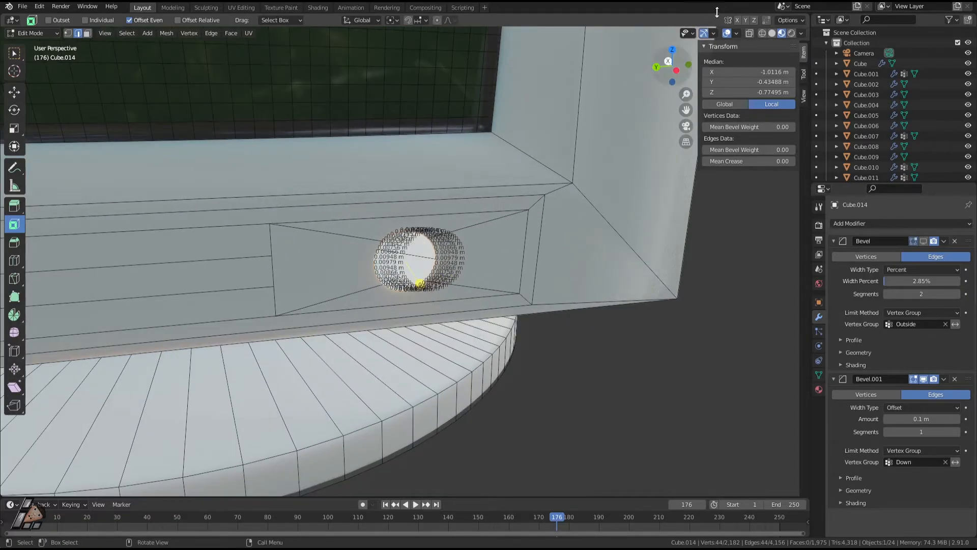
# Turn off the edge length measurement overlay in the viewport
pyautogui.click(736, 33)
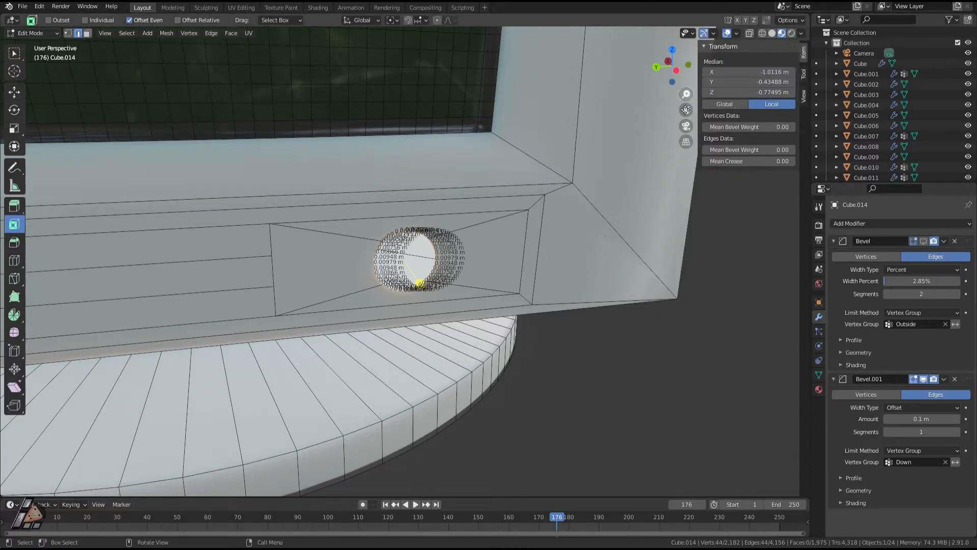
pyautogui.click(737, 33)
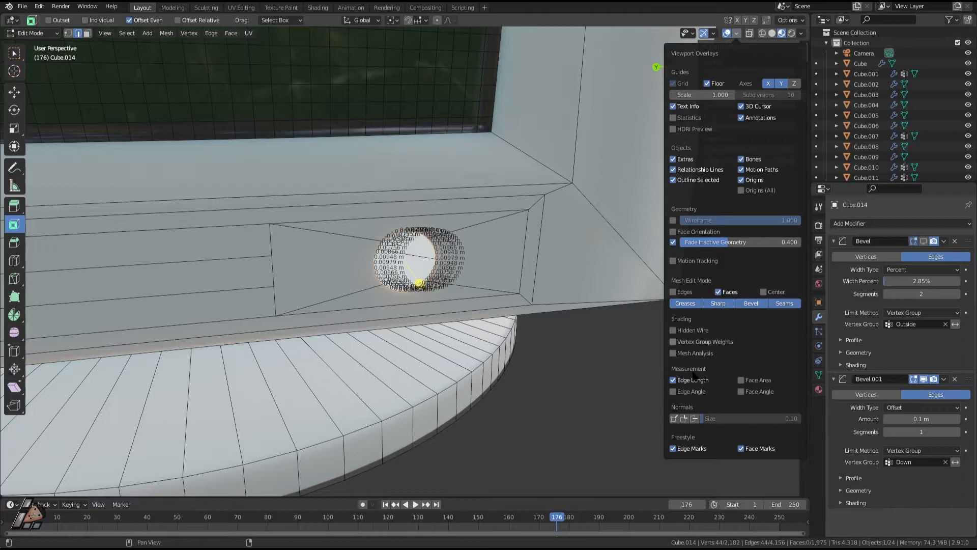
pyautogui.click(673, 380)
pyautogui.moveTo(432, 356)
pyautogui.mouseDown(button='middle')
pyautogui.moveTo(401, 358)
pyautogui.moveTo(451, 363)
pyautogui.mouseUp(button='middle')
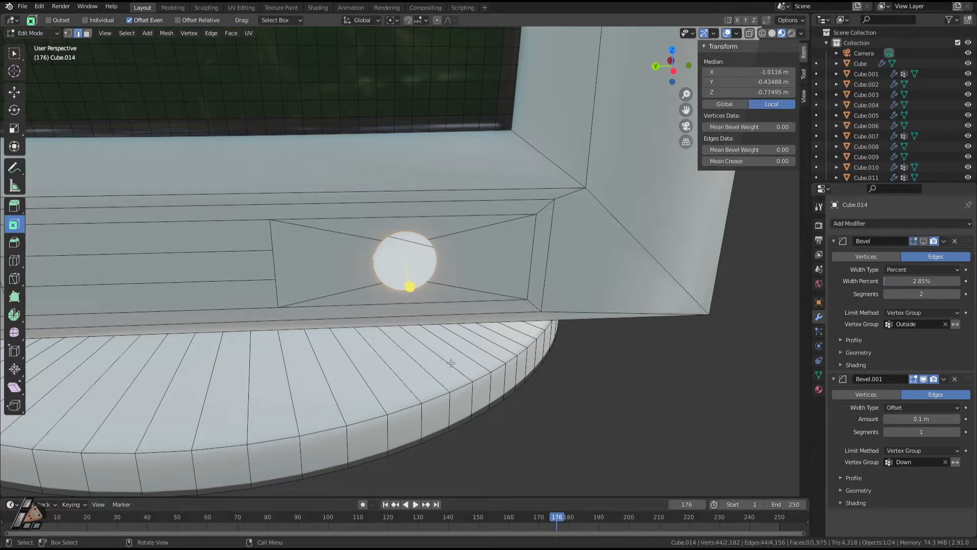
# Enlarge the selected rim of the round hole by a factor of about 1.352
pyautogui.moveTo(513, 304); pyautogui.dragTo(550, 338, button='middle')
pyautogui.press('s')
pyautogui.click(572, 353)
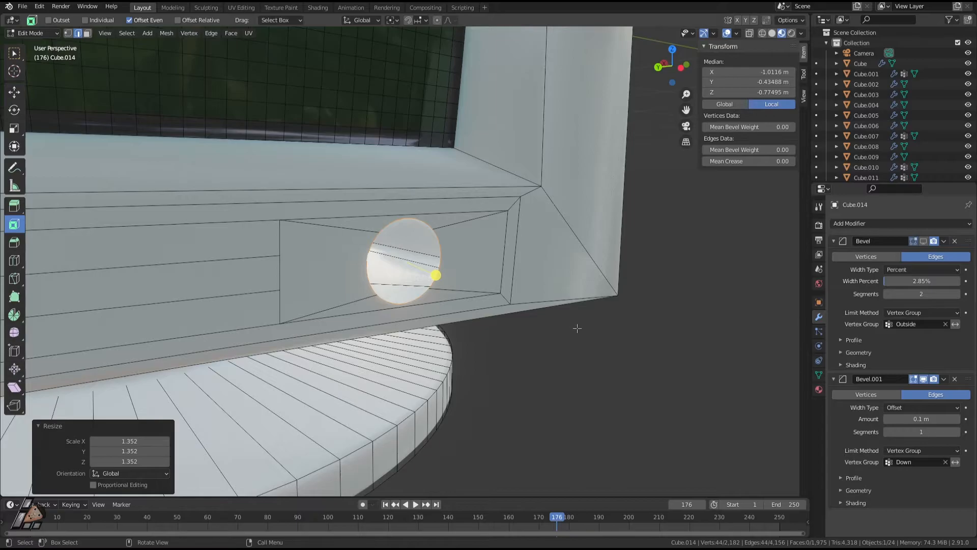
pyautogui.moveTo(596, 331); pyautogui.dragTo(592, 306, button='middle')
pyautogui.scroll(2, 592, 307)
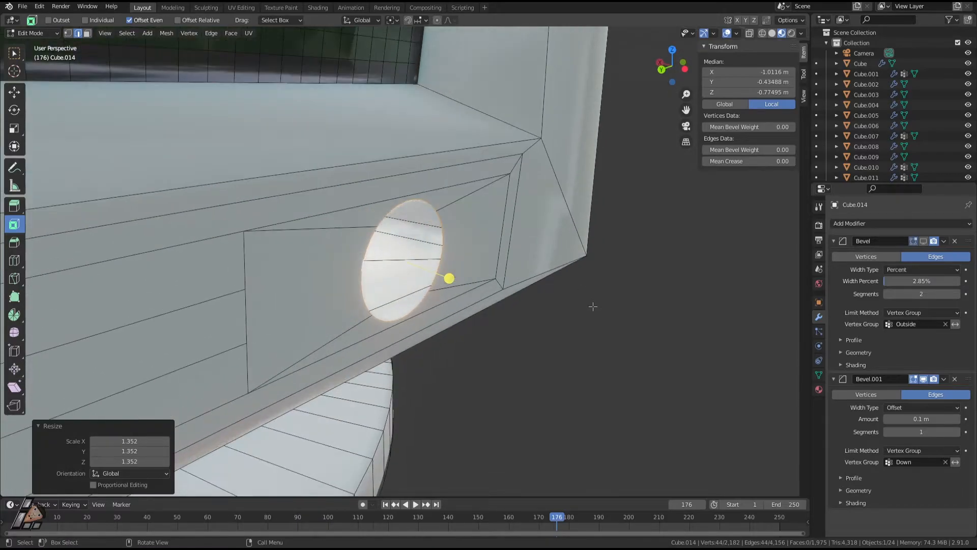
# Fill the round hole with a face and extrude it a short way into the bezel
pyautogui.press('f')
pyautogui.press('e')
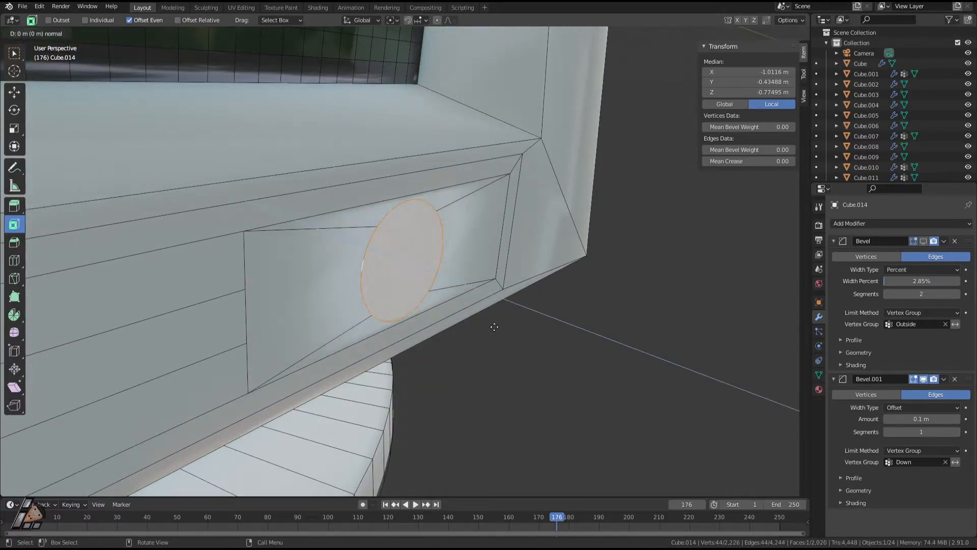
pyautogui.click(506, 336)
pyautogui.moveTo(496, 326)
pyautogui.mouseDown(button='middle')
pyautogui.moveTo(474, 308)
pyautogui.moveTo(426, 310)
pyautogui.moveTo(483, 342)
pyautogui.mouseUp(button='middle')
pyautogui.press('s')
pyautogui.rightClick(480, 316)
pyautogui.press('Tab')
pyautogui.press('Tab')
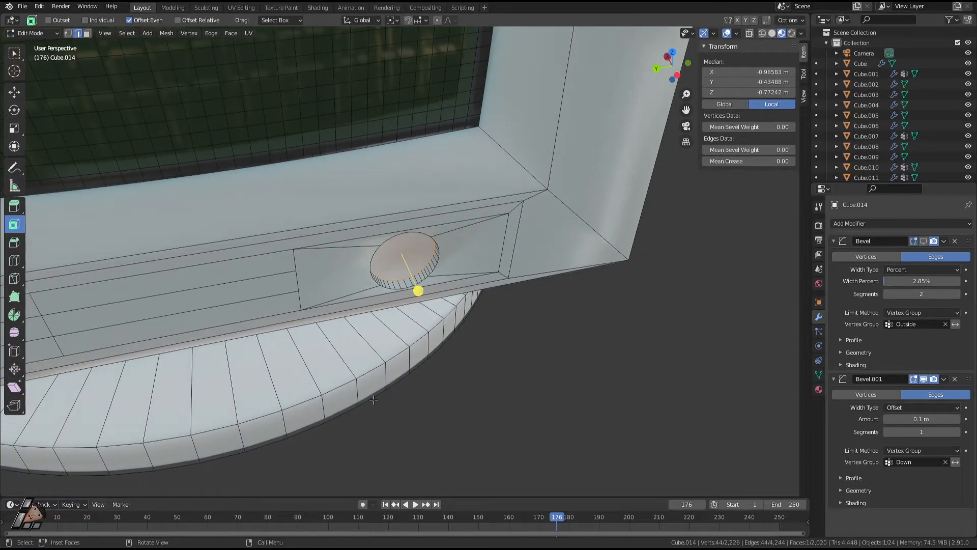
pyautogui.press('g')
pyautogui.press('y')
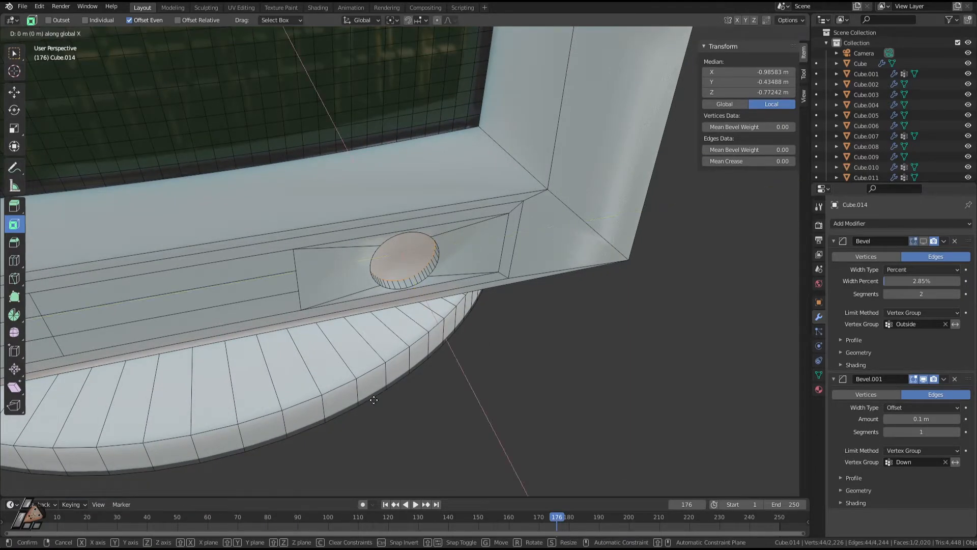
pyautogui.press('Escape')
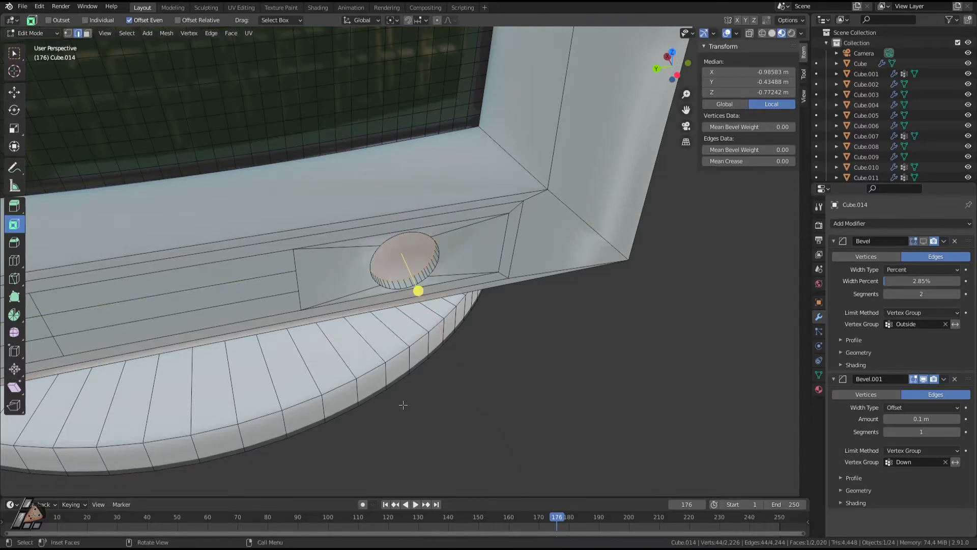
pyautogui.press('s')
pyautogui.rightClick(468, 328)
# Examine the recessed circle's depth and surrounding shading in both Object Mode and Edit Mode
pyautogui.moveTo(471, 332); pyautogui.dragTo(434, 273, button='middle')
pyautogui.press('Tab')
pyautogui.press('Tab')
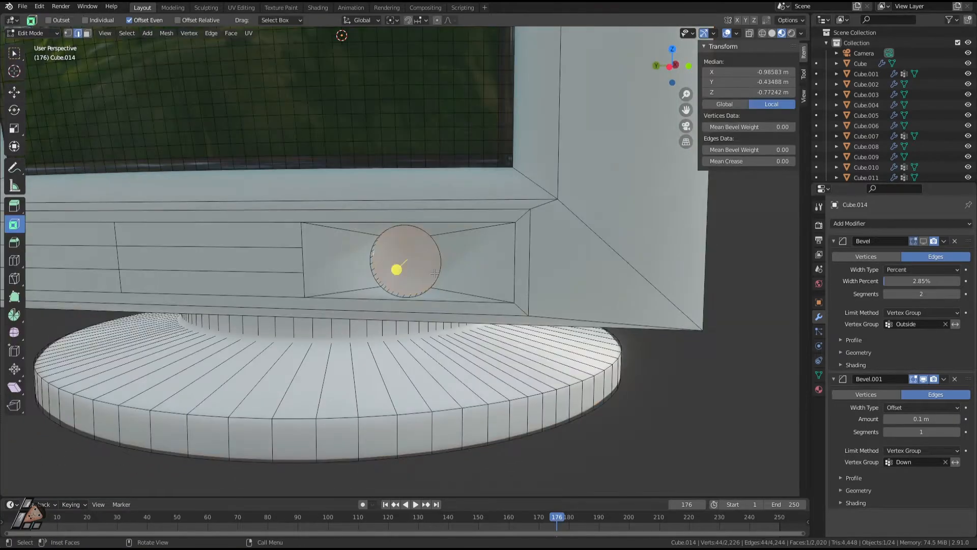
pyautogui.press('Tab')
pyautogui.moveTo(558, 297); pyautogui.dragTo(778, 361, button='middle')
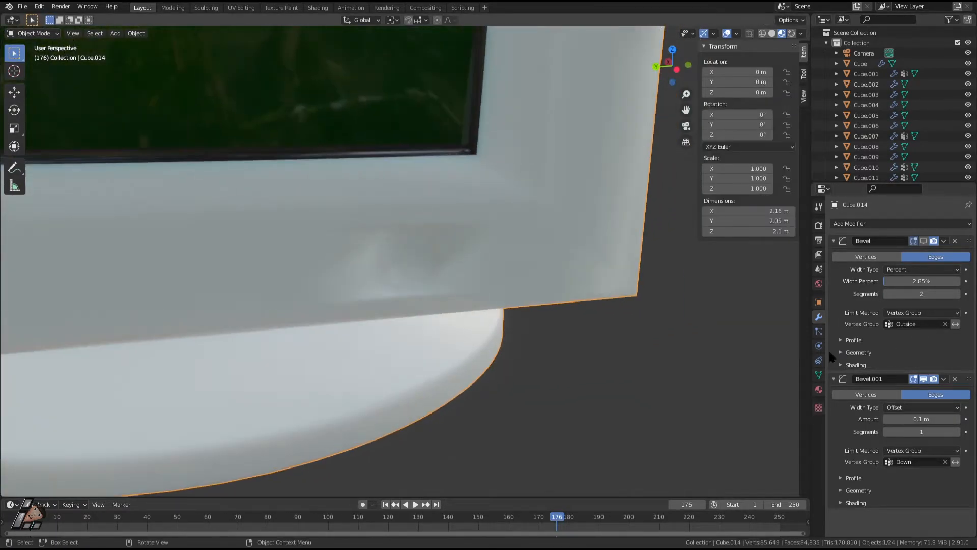
pyautogui.scroll(-2, 602, 357)
pyautogui.moveTo(534, 308); pyautogui.dragTo(468, 264, button='middle')
pyautogui.scroll(2, 459, 270)
pyautogui.press('Tab')
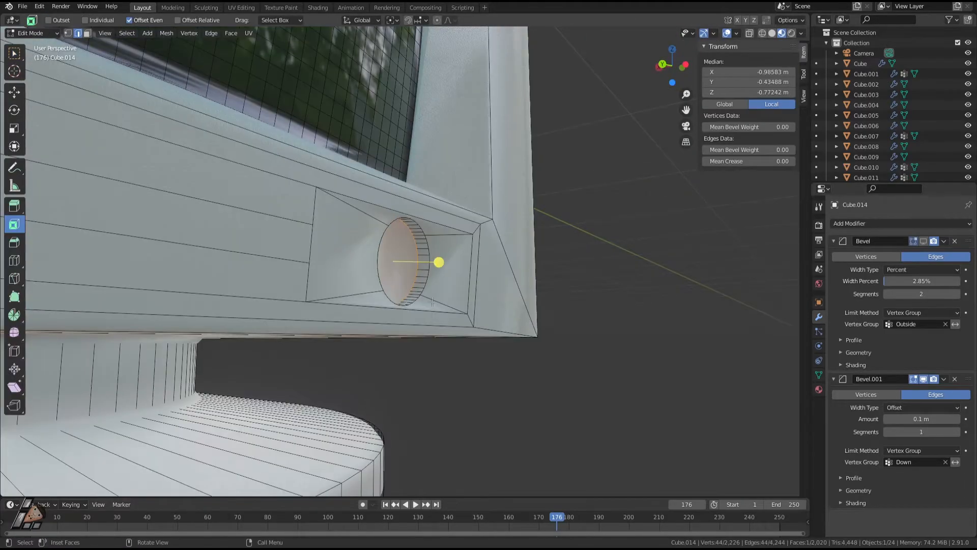
pyautogui.scroll(2, 444, 330)
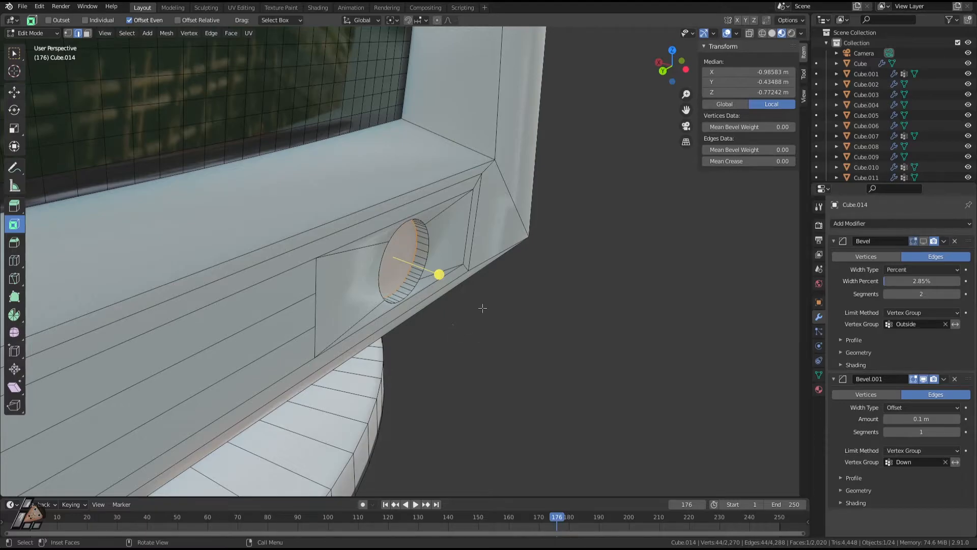
pyautogui.press('Tab')
pyautogui.moveTo(454, 268); pyautogui.dragTo(407, 275, button='middle')
pyautogui.press('Tab')
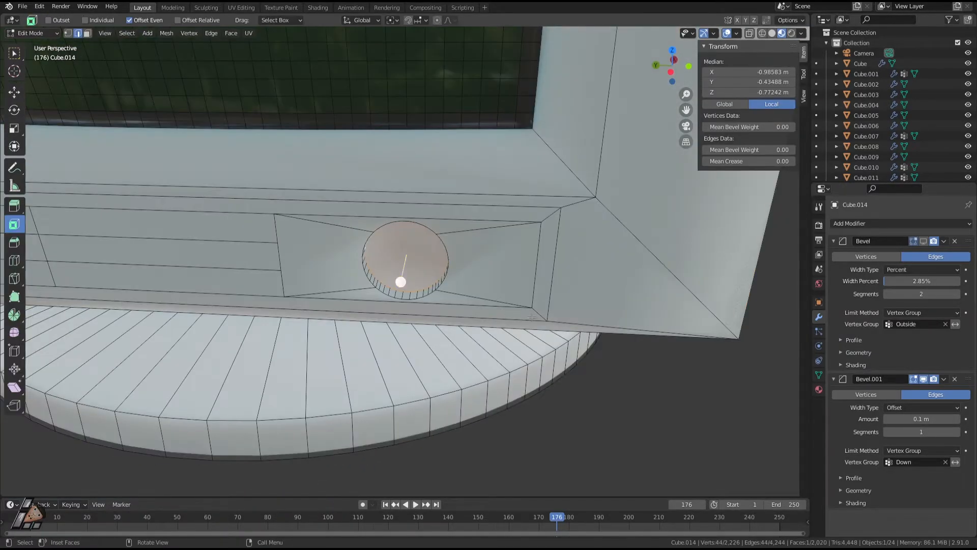
pyautogui.press('Tab')
# Toggle the Bevel.001 modifier's viewport display off and on to compare the shading around the circular recess
pyautogui.moveTo(549, 304); pyautogui.dragTo(614, 290, button='middle')
pyautogui.click(923, 378)
pyautogui.click(923, 379)
pyautogui.press('Tab')
pyautogui.moveTo(526, 290); pyautogui.dragTo(468, 259, button='middle')
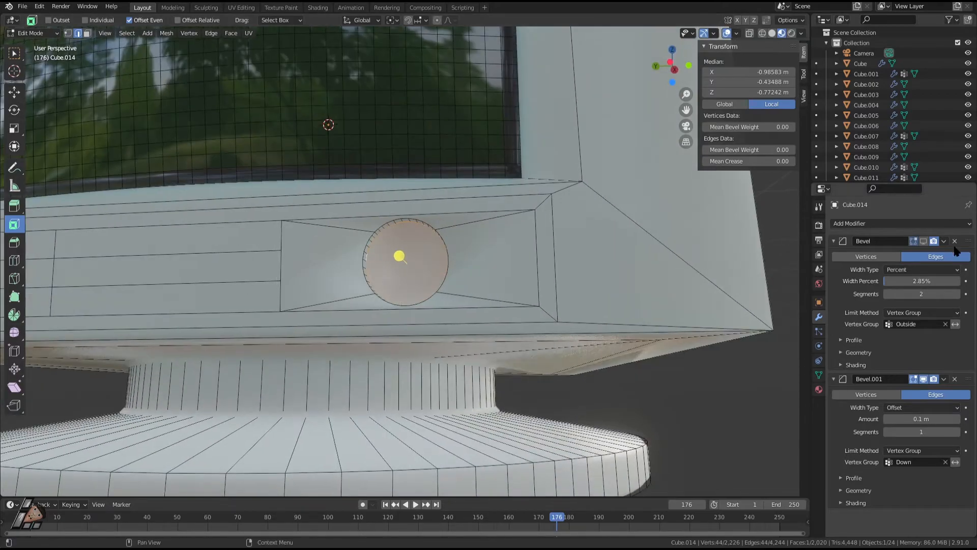
pyautogui.press('Tab')
pyautogui.moveTo(636, 285); pyautogui.dragTo(441, 288, button='middle')
pyautogui.press('Tab')
pyautogui.scroll(2, 451, 275)
pyautogui.scroll(2, 478, 271)
# Try to pull the recessed circular face out about 0.09 m along X and shrink it, and undo the attempt
pyautogui.press('g')
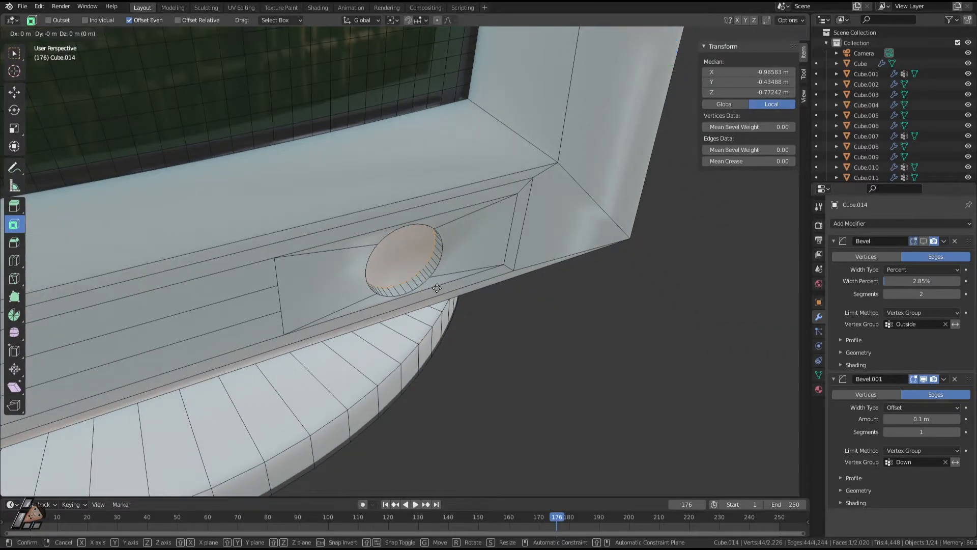
pyautogui.click(458, 305)
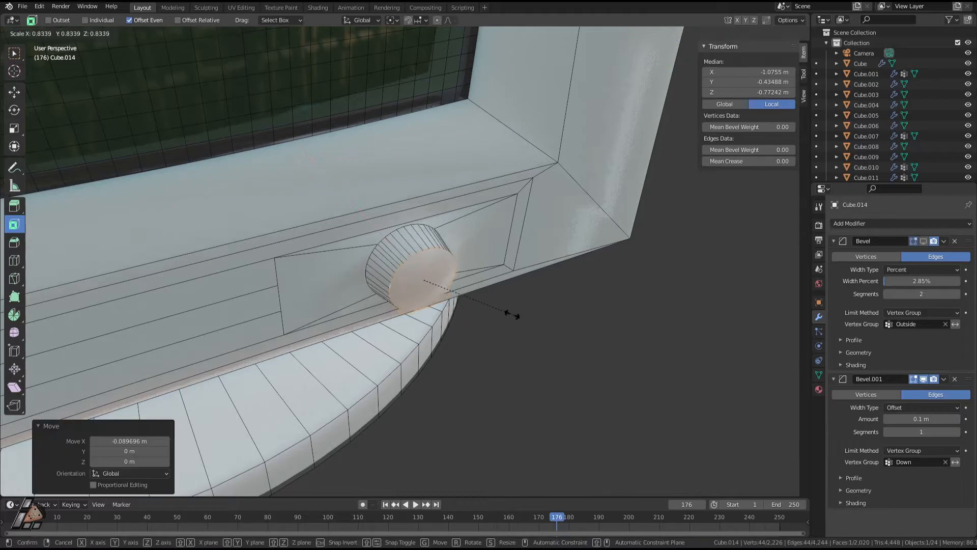
pyautogui.press('Tab')
pyautogui.moveTo(516, 321); pyautogui.dragTo(545, 279, button='middle')
pyautogui.hotkey('ctrl', 'z')
pyautogui.hotkey('ctrl', 'z')
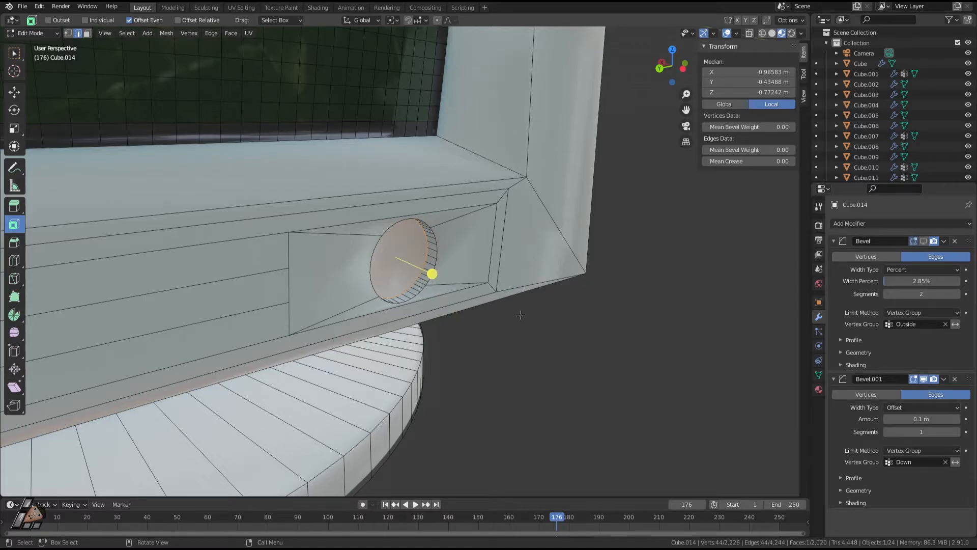
# Extrude the recessed circular face in place and scale it to 0.852 to form an inner ring
pyautogui.press('s')
pyautogui.rightClick(481, 306)
pyautogui.press('e')
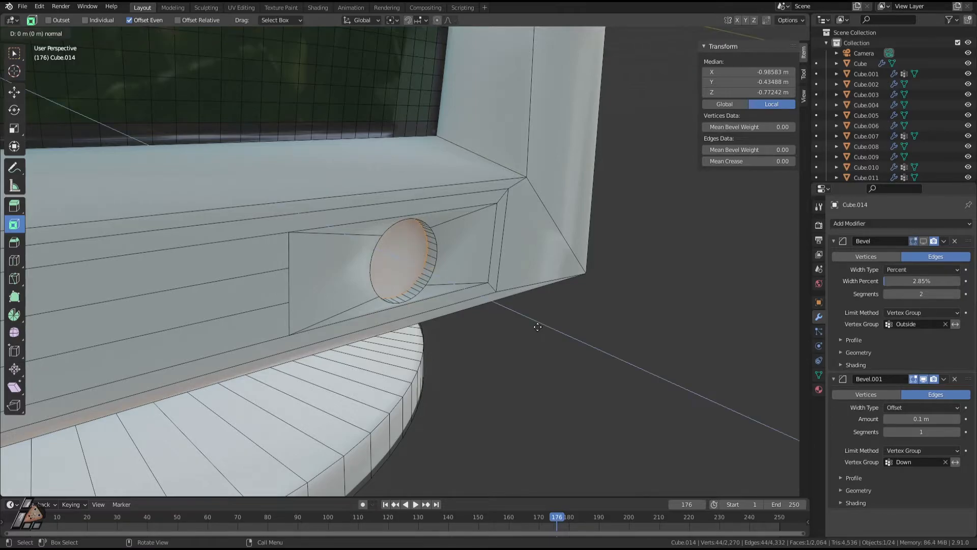
pyautogui.rightClick(538, 326)
pyautogui.press('s')
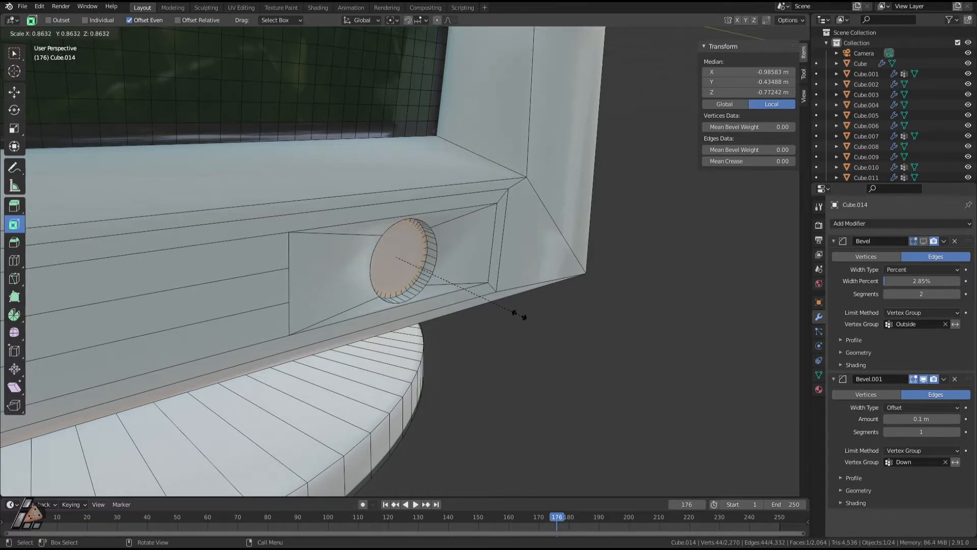
pyautogui.click(516, 313)
# Extrude the inner circular face outward into a protruding round knob and check it in Object Mode
pyautogui.press('e')
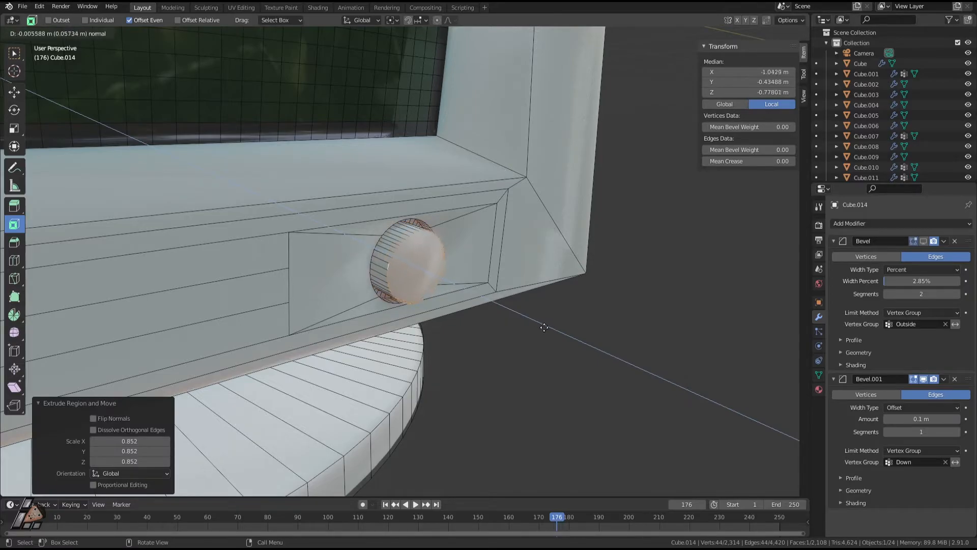
pyautogui.click(534, 320)
pyautogui.press('Tab')
pyautogui.moveTo(537, 332); pyautogui.dragTo(480, 301, button='middle')
pyautogui.press('Tab')
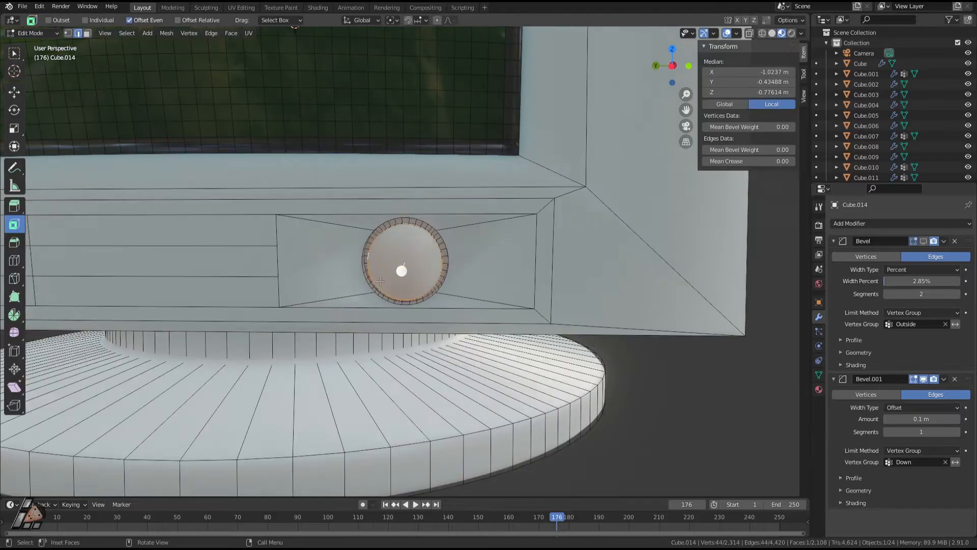
# Select the panel faces surrounding the round knob
pyautogui.click(345, 263)
pyautogui.keyDown('shift'); pyautogui.click(472, 273); pyautogui.keyUp('shift')
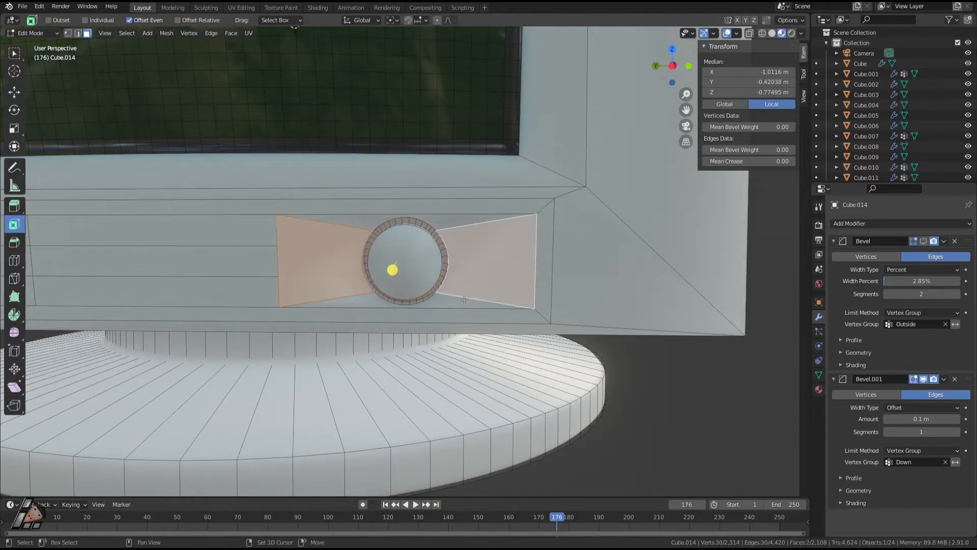
pyautogui.moveTo(472, 273); pyautogui.dragTo(466, 295, button='middle')
pyautogui.scroll(-1, 466, 295)
# Turn on the first Bevel modifier's viewport display and check the whole monitor in Object Mode
pyautogui.press('Tab')
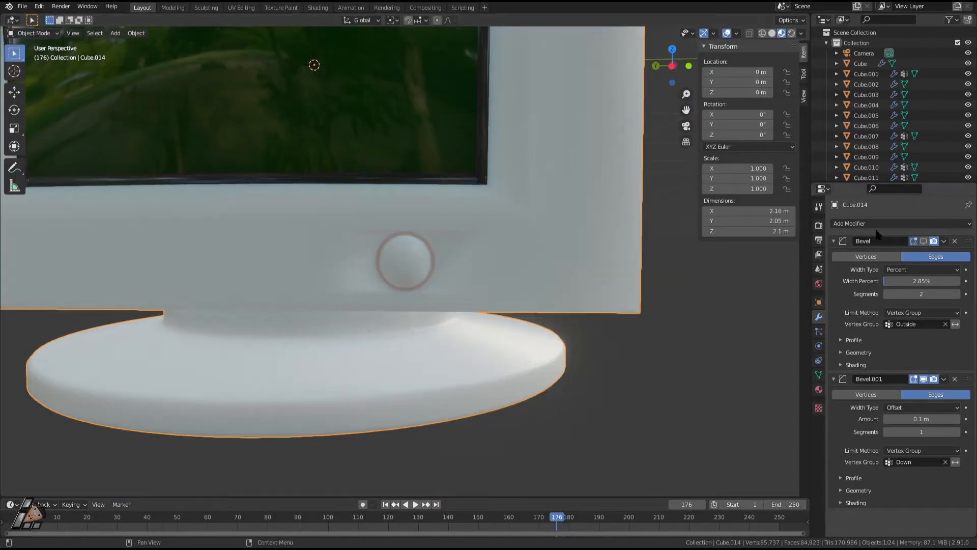
pyautogui.click(923, 240)
pyautogui.scroll(-2, 604, 338)
pyautogui.moveTo(604, 338); pyautogui.dragTo(207, 287, button='middle')
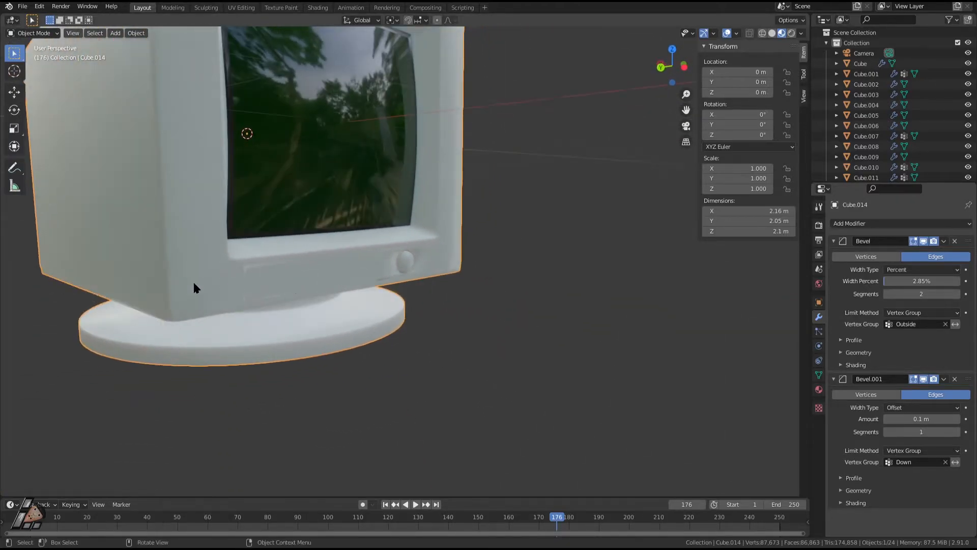
pyautogui.moveTo(418, 288); pyautogui.dragTo(289, 275, button='middle')
pyautogui.scroll(2, 452, 293)
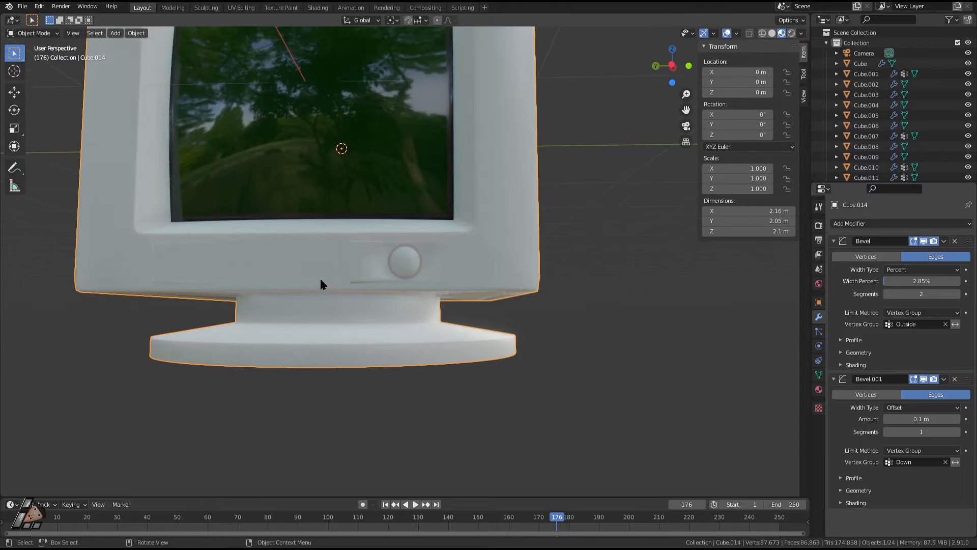
# Deselect all geometry and review the mesh's vertex groups
pyautogui.press('Tab')
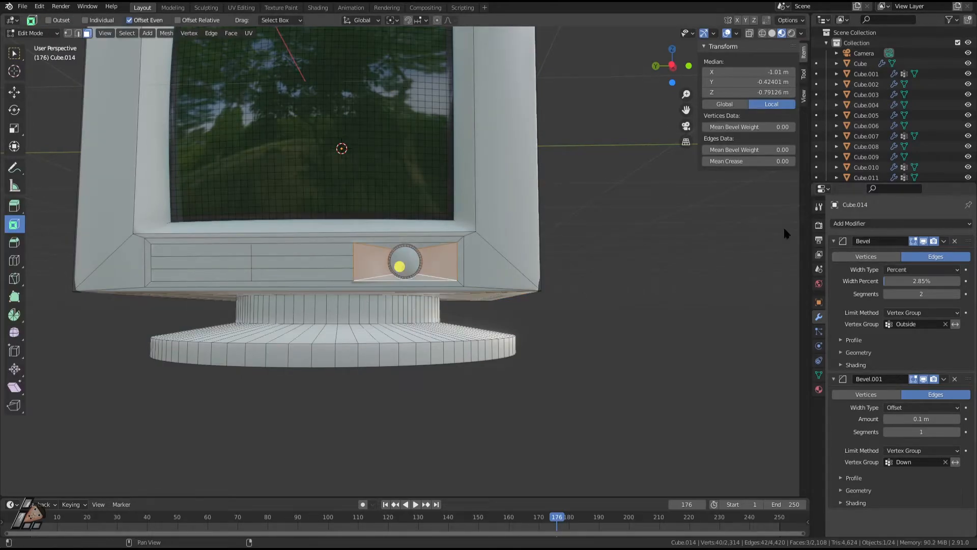
pyautogui.hotkey('alt', 'a')
pyautogui.click(819, 375)
pyautogui.scroll(1, 701, 298)
pyautogui.press('Tab')
pyautogui.press('Tab')
pyautogui.press('Tab')
pyautogui.hotkey('alt', 'a')
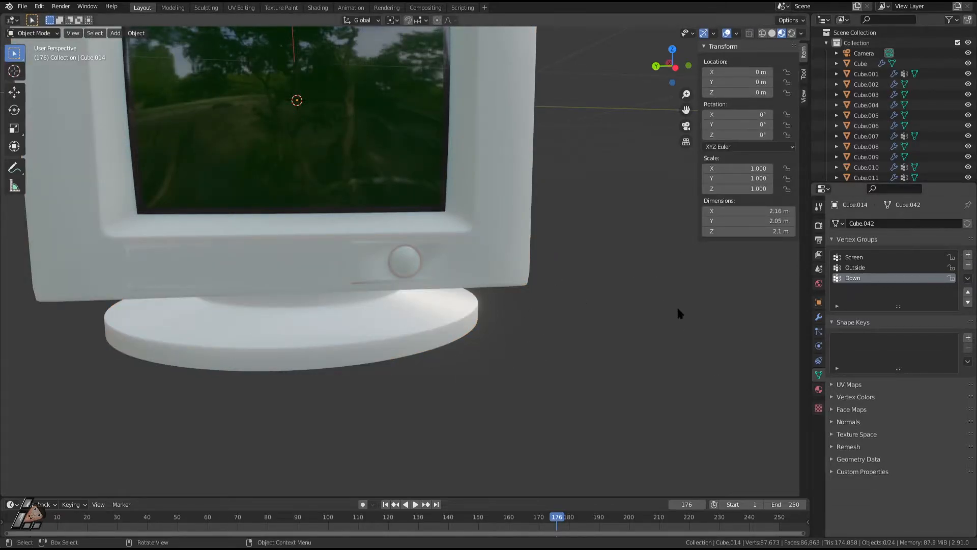
pyautogui.press('Tab')
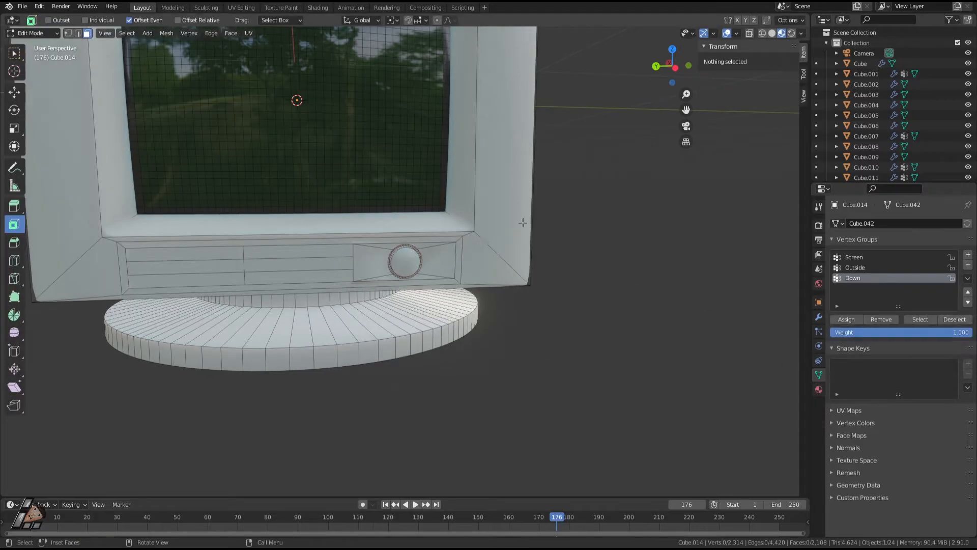
pyautogui.press('Tab')
# Return to the modifier settings and inspect the beveled edges around the knob and bezel in both modes
pyautogui.click(819, 316)
pyautogui.press('Tab')
pyautogui.moveTo(448, 204); pyautogui.dragTo(317, 207, button='middle')
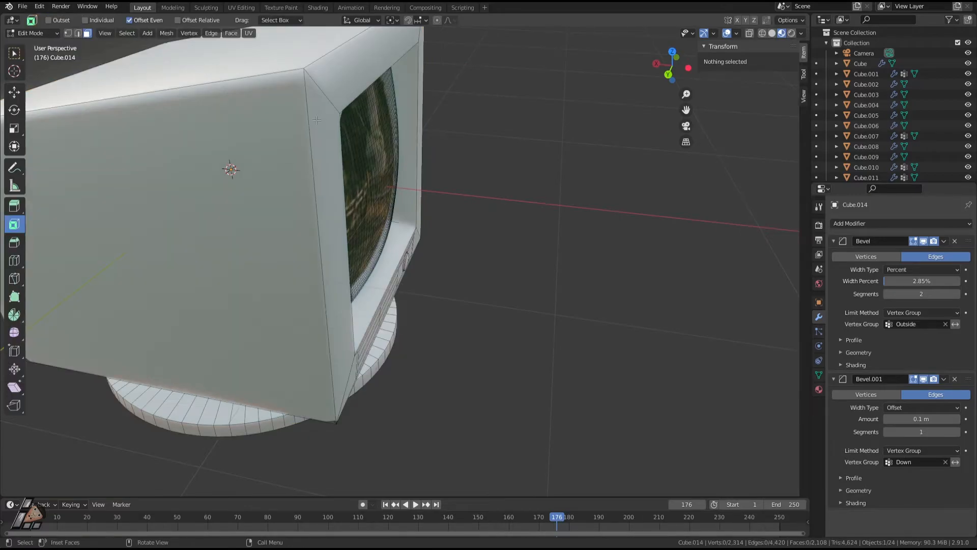
pyautogui.moveTo(505, 229); pyautogui.dragTo(408, 208, button='middle')
pyautogui.scroll(5, 466, 305)
pyautogui.press('Tab')
pyautogui.moveTo(508, 311); pyautogui.dragTo(511, 291, button='middle')
pyautogui.press('Tab')
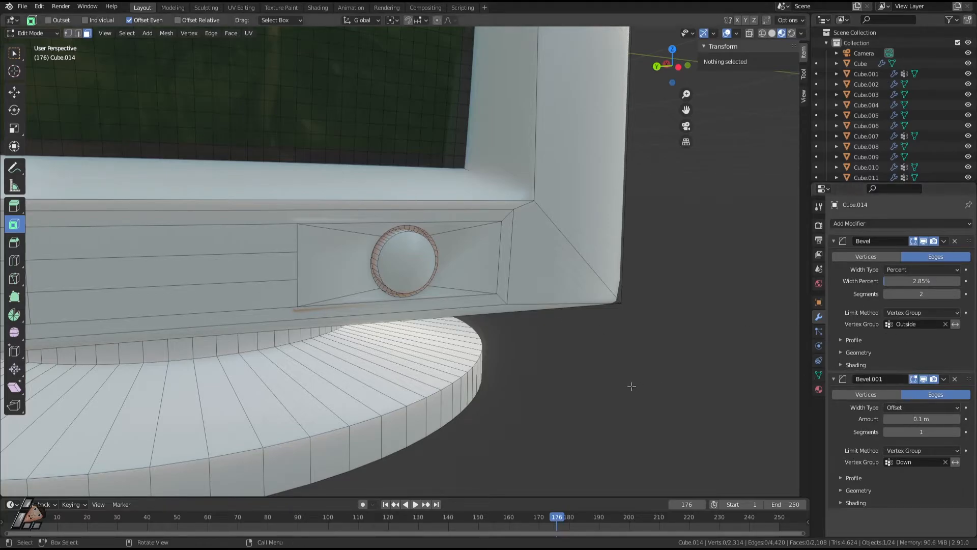
pyautogui.scroll(-2, 405, 246)
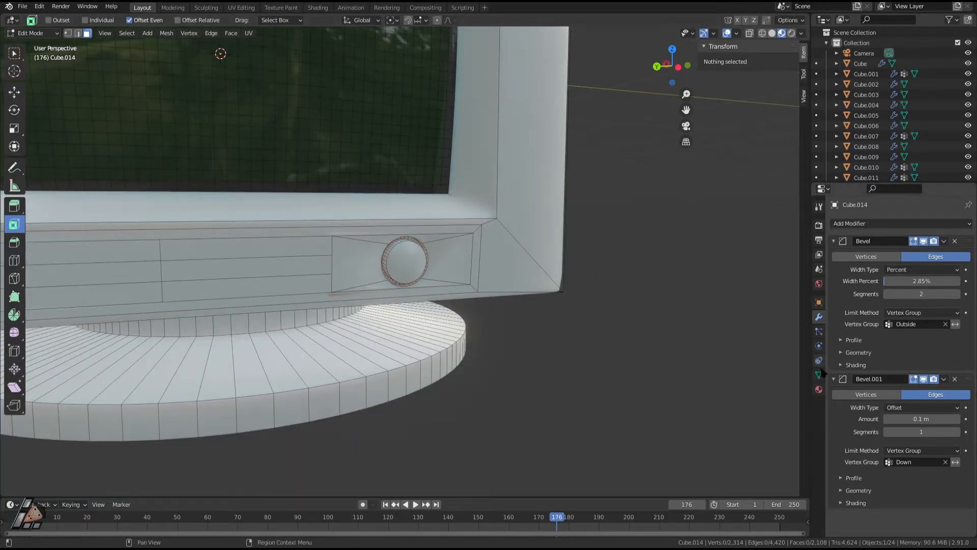
# Select the vertices assigned to the Outside vertex group and show the monitor's front in the left orthographic view
pyautogui.click(818, 374)
pyautogui.click(868, 261)
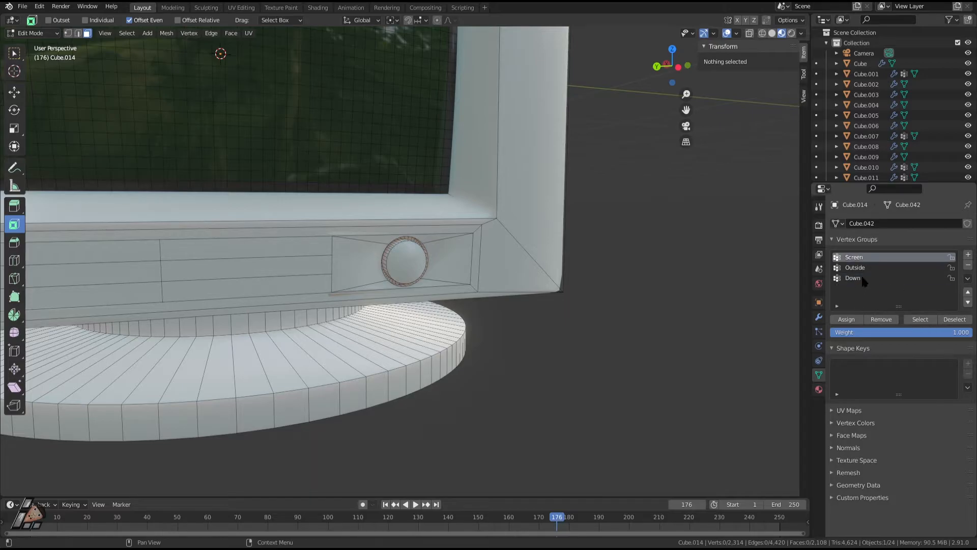
pyautogui.click(864, 268)
pyautogui.click(916, 319)
pyautogui.scroll(-4, 576, 362)
pyautogui.moveTo(503, 331); pyautogui.dragTo(457, 267, button='middle')
pyautogui.keyDown('shift'); pyautogui.moveTo(196, 246); pyautogui.dragTo(277, 216, button='middle'); pyautogui.keyUp('shift')
pyautogui.press('ctrl+KP_3')
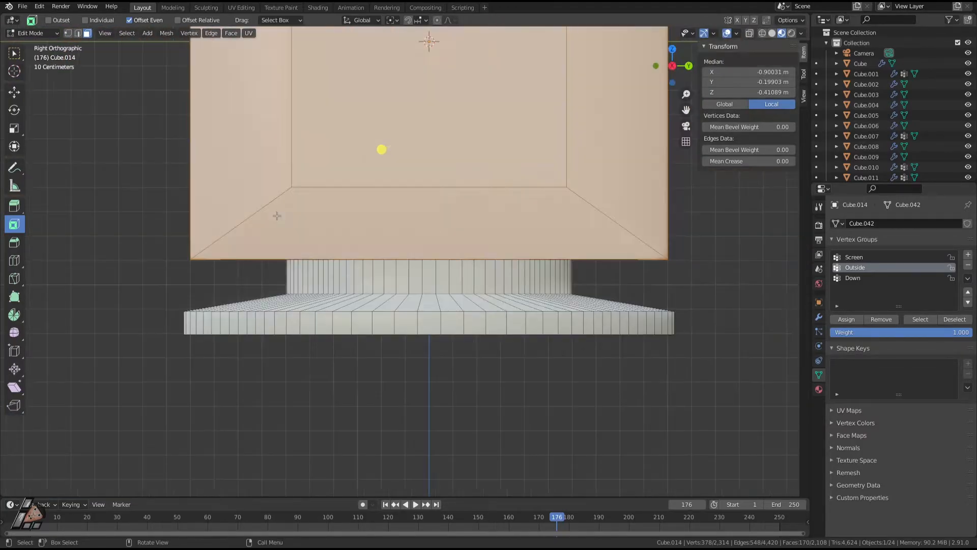
# Deselect the lower panel and knob geometry with Circle Select, keeping the rest of the Outside group selected, and switch to vertex selection
pyautogui.scroll(2, 276, 216)
pyautogui.press('b')
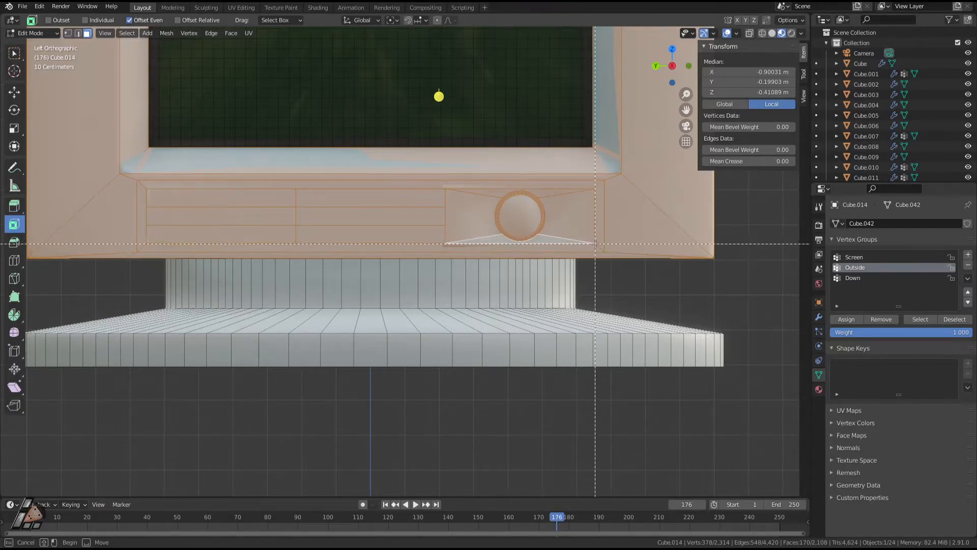
pyautogui.moveTo(177, 187); pyautogui.dragTo(140, 185)
pyautogui.press('c')
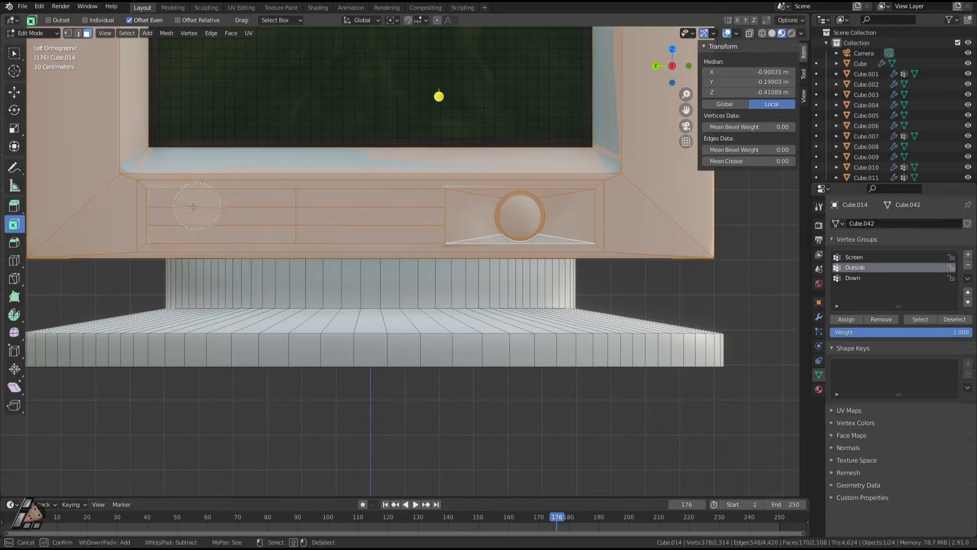
pyautogui.moveTo(162, 211); pyautogui.dragTo(214, 209, button='middle')
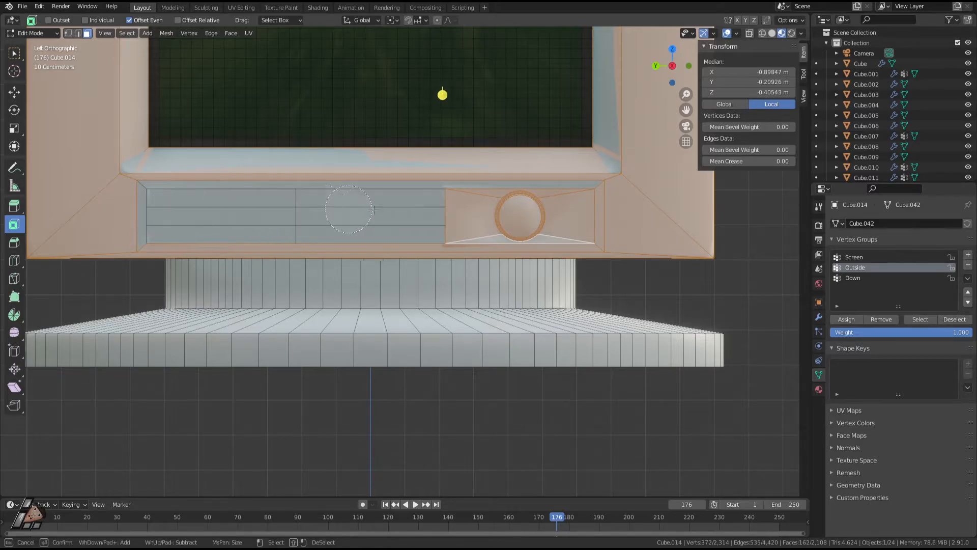
pyautogui.moveTo(538, 219); pyautogui.dragTo(524, 218, button='middle')
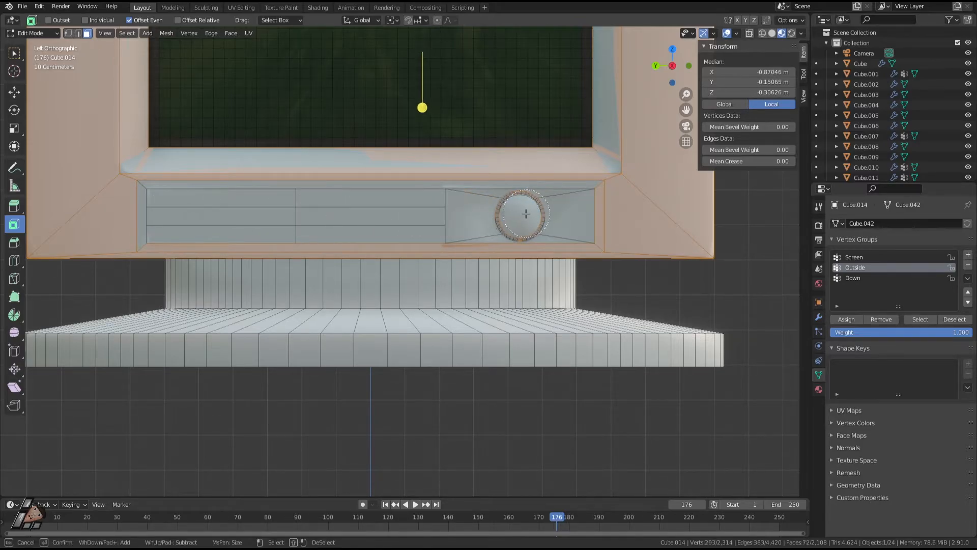
pyautogui.press('Escape')
pyautogui.scroll(1, 583, 252)
pyautogui.press('c')
pyautogui.press('Escape')
pyautogui.press('1')
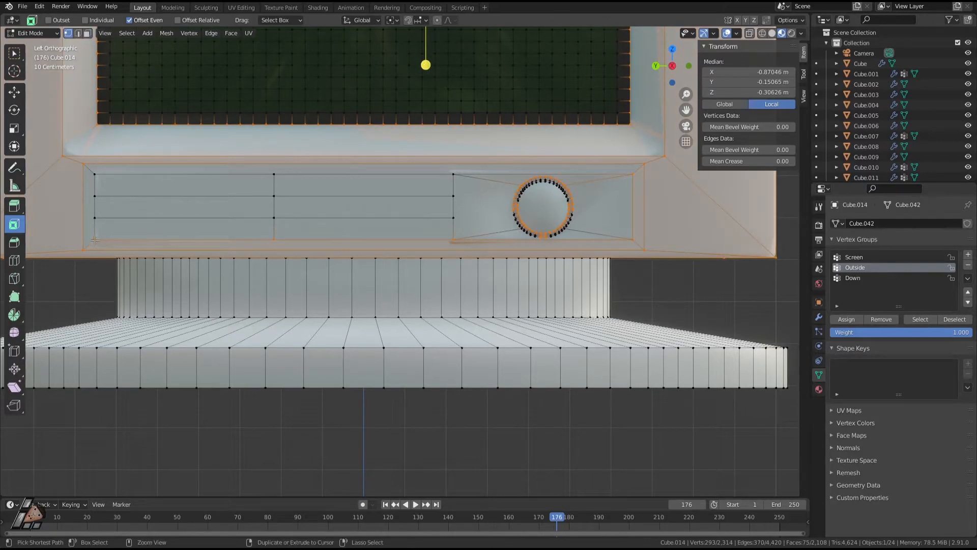
# Inspect the shading around the lower panel and knob in both Object Mode and Edit Mode
pyautogui.scroll(-3, 101, 245)
pyautogui.moveTo(101, 244); pyautogui.dragTo(658, 275, button='middle')
pyautogui.scroll(3, 570, 255)
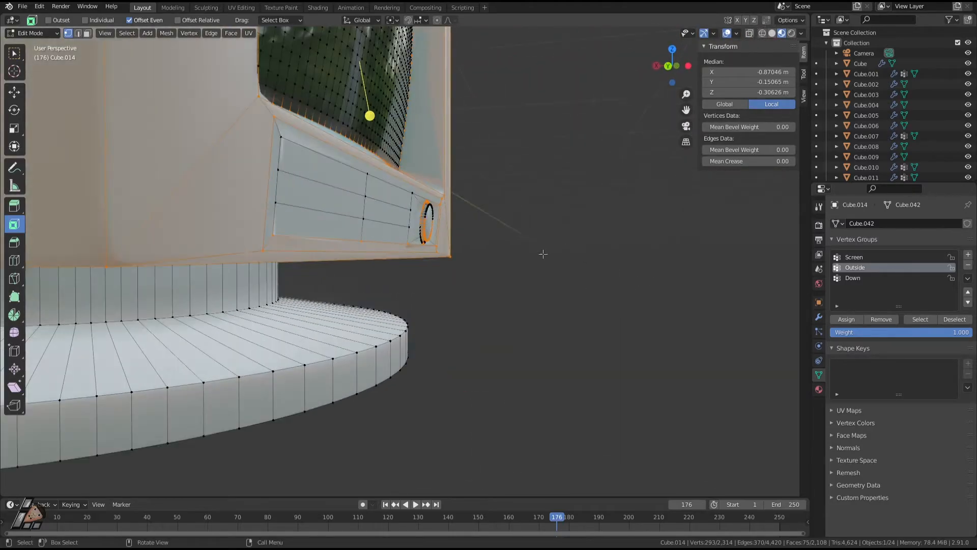
pyautogui.moveTo(491, 242); pyautogui.dragTo(395, 236, button='middle')
pyautogui.press('Tab')
pyautogui.press('Tab')
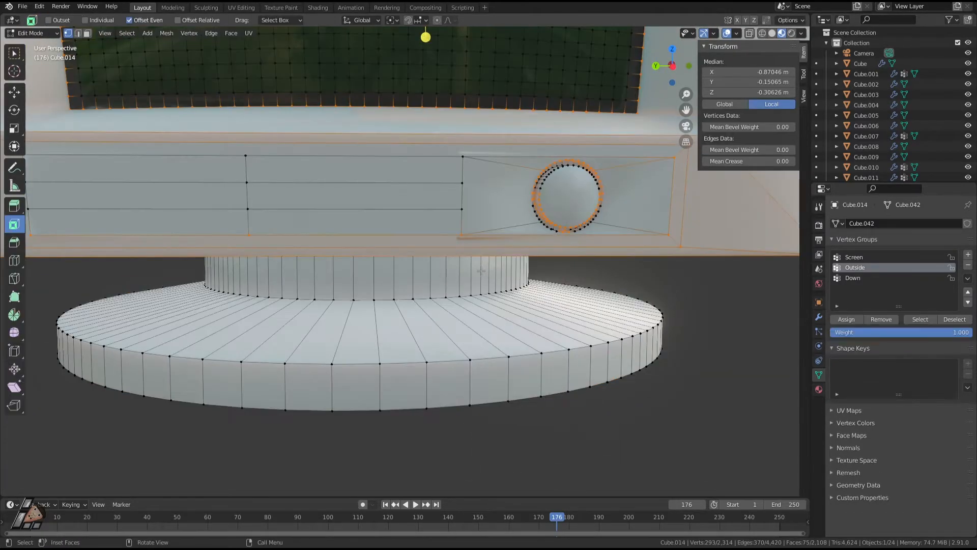
pyautogui.scroll(-3, 486, 264)
pyautogui.scroll(-2, 487, 270)
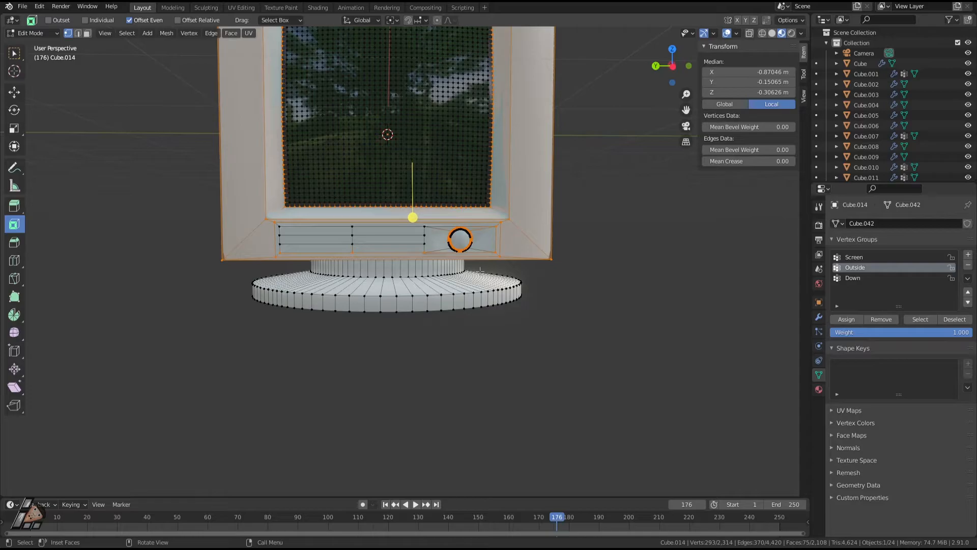
pyautogui.press('Tab')
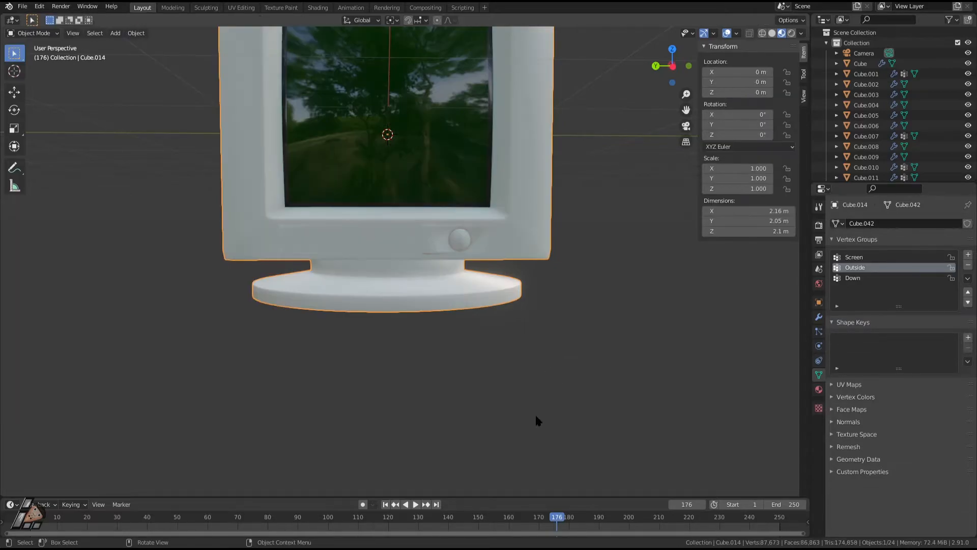
pyautogui.press('Tab')
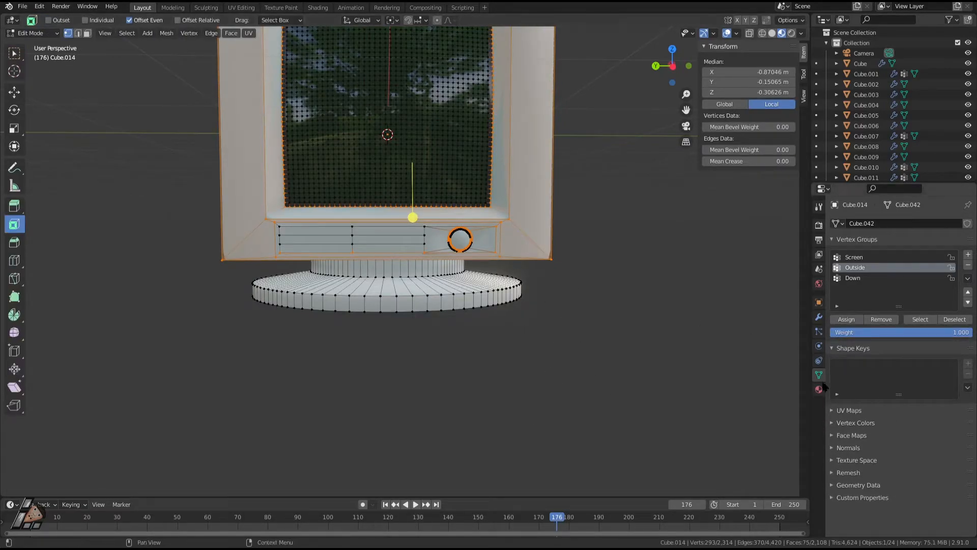
# Select the faces assigned to Material.058 and Material.057 and hide them to expose the inside of the housing
pyautogui.click(819, 389)
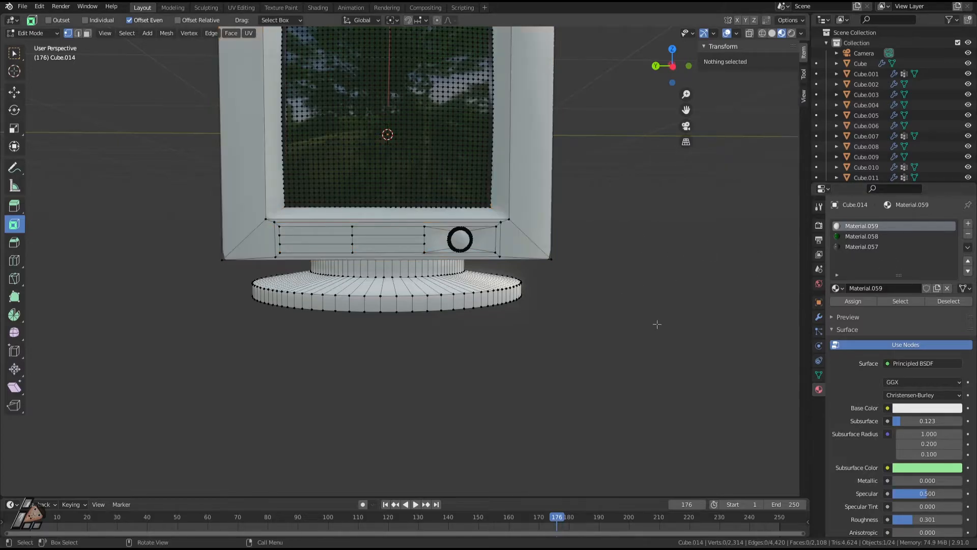
pyautogui.press('Tab')
pyautogui.press('Tab')
pyautogui.click(860, 236)
pyautogui.click(900, 301)
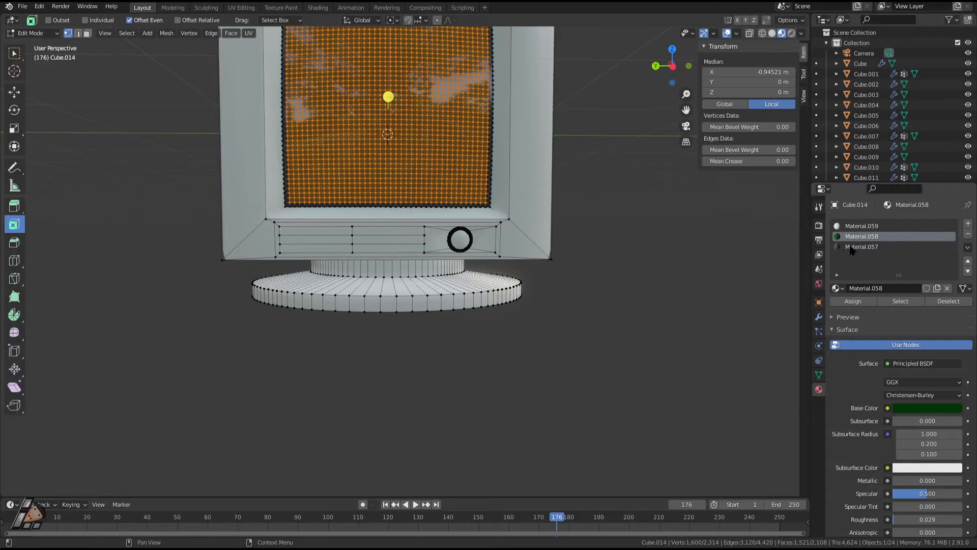
pyautogui.click(862, 247)
pyautogui.click(900, 301)
pyautogui.press('h')
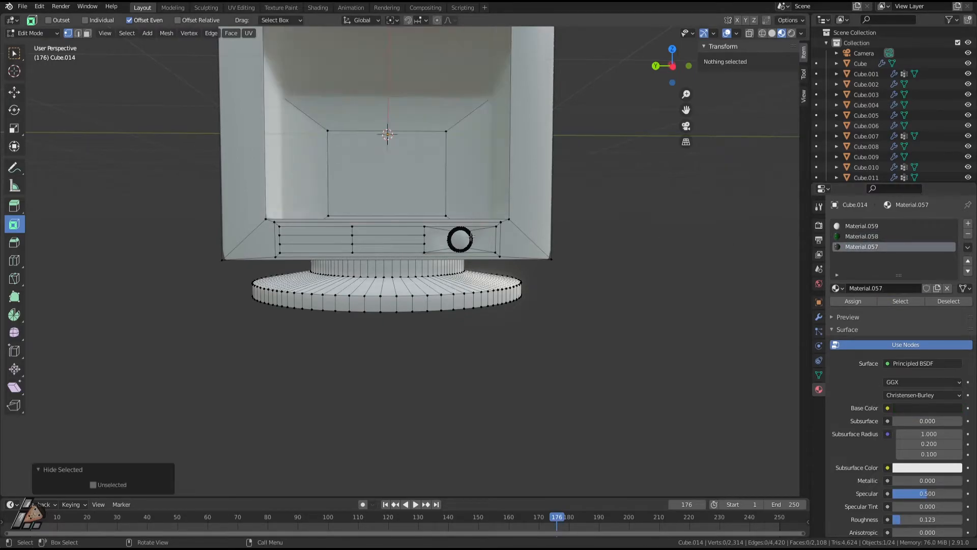
pyautogui.moveTo(494, 238)
pyautogui.mouseDown(button='middle')
pyautogui.moveTo(501, 264)
pyautogui.moveTo(491, 249)
pyautogui.mouseUp(button='middle')
pyautogui.press('3')
pyautogui.click(413, 155)
pyautogui.press('x')
pyautogui.press('Escape')
pyautogui.press('h')
pyautogui.click(300, 153)
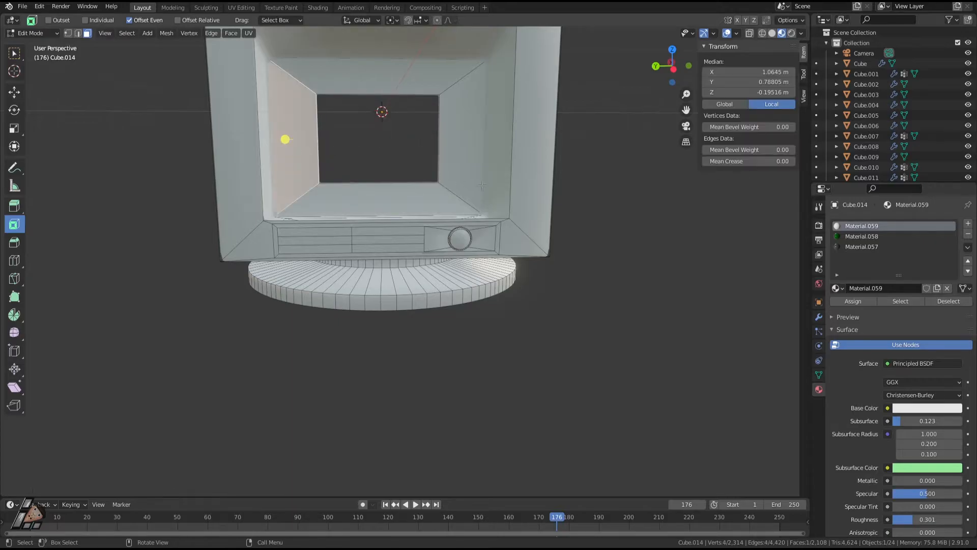
pyautogui.hotkey('ctrl', 'z')
pyautogui.hotkey('ctrl', 'z')
# Box-select the faces of the lower front panel together with the knob
pyautogui.moveTo(441, 259); pyautogui.dragTo(433, 250, button='middle')
pyautogui.scroll(1, 433, 251)
pyautogui.click(352, 355)
pyautogui.moveTo(240, 227); pyautogui.dragTo(232, 222, button='middle')
pyautogui.scroll(1, 231, 222)
pyautogui.press('b')
pyautogui.moveTo(535, 251); pyautogui.dragTo(535, 251)
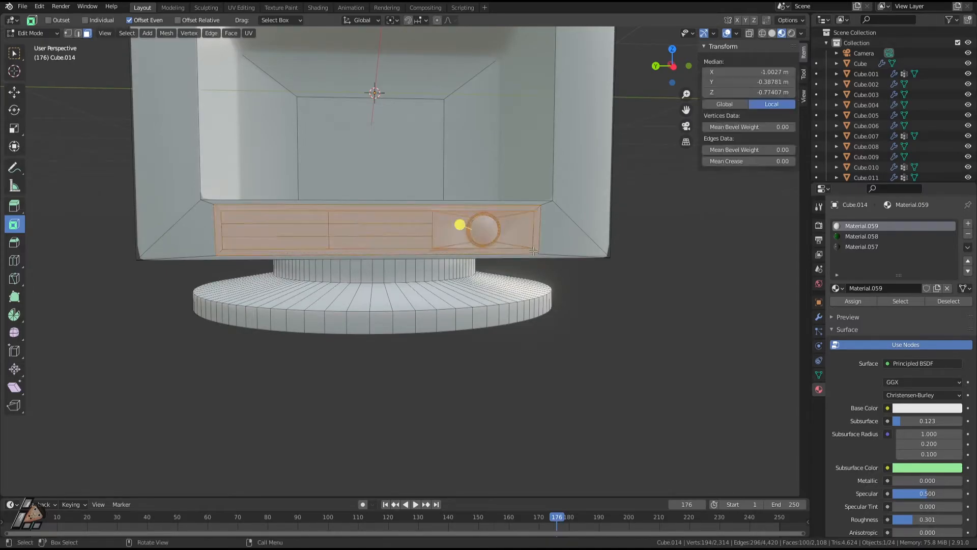
# Switch the viewport to wireframe shading and box-select the entire lower panel and knob geometry from behind
pyautogui.moveTo(536, 250); pyautogui.dragTo(618, 173, button='middle')
pyautogui.moveTo(328, 203)
pyautogui.keyDown('shift'); pyautogui.mouseDown(button='middle')
pyautogui.moveTo(457, 196)
pyautogui.moveTo(400, 180)
pyautogui.mouseUp(button='middle'); pyautogui.keyUp('shift')
pyautogui.click(762, 33)
pyautogui.press('b')
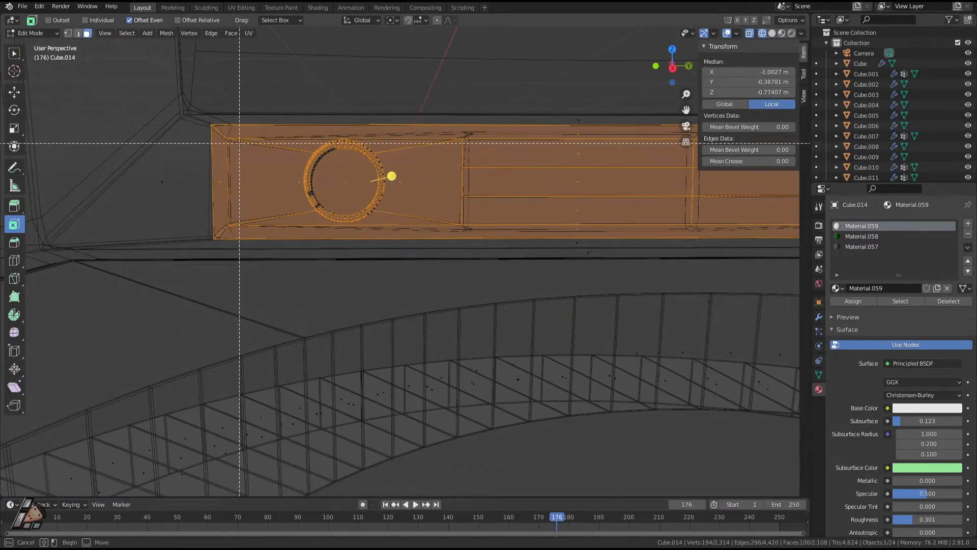
pyautogui.press('Escape')
pyautogui.keyDown('shift'); pyautogui.moveTo(546, 177); pyautogui.dragTo(334, 156, button='middle'); pyautogui.keyUp('shift')
pyautogui.scroll(-2, 334, 155)
pyautogui.press('b')
pyautogui.moveTo(138, 162); pyautogui.dragTo(621, 225)
# Turn off the viewport display of both Bevel modifiers
pyautogui.click(818, 316)
pyautogui.click(923, 241)
pyautogui.click(924, 379)
# Invert the selection to cover everything except the lower panel and knob
pyautogui.moveTo(514, 244); pyautogui.dragTo(194, 261, button='middle')
pyautogui.scroll(-2, 391, 288)
pyautogui.moveTo(483, 293); pyautogui.dragTo(496, 275, button='middle')
pyautogui.scroll(2, 527, 252)
pyautogui.click(126, 33)
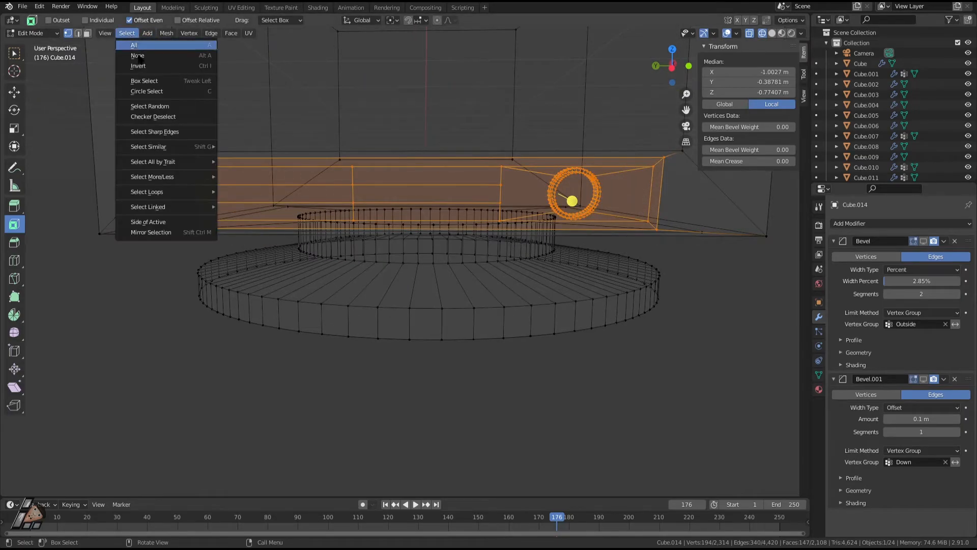
pyautogui.click(145, 66)
# Switch the viewport to solid shading and examine the selected housing and stand from several angles
pyautogui.scroll(-2, 447, 259)
pyautogui.moveTo(448, 259); pyautogui.dragTo(423, 286, button='middle')
pyautogui.press('Tab')
pyautogui.click(558, 346)
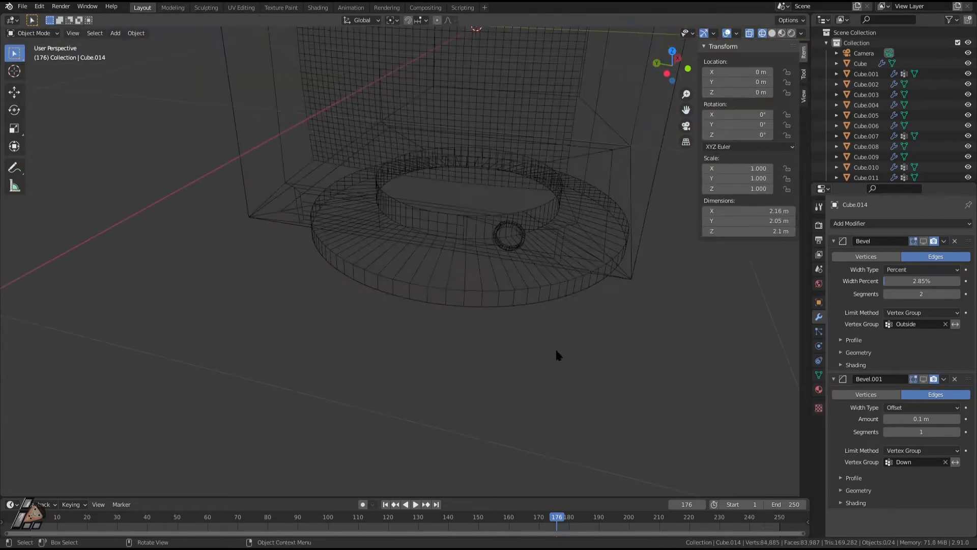
pyautogui.press('Tab')
pyautogui.click(772, 33)
pyautogui.moveTo(484, 231)
pyautogui.mouseDown(button='middle')
pyautogui.moveTo(545, 167)
pyautogui.moveTo(511, 204)
pyautogui.moveTo(476, 134)
pyautogui.mouseUp(button='middle')
pyautogui.moveTo(538, 237); pyautogui.dragTo(445, 205, button='middle')
pyautogui.scroll(-3, 494, 233)
pyautogui.scroll(3, 496, 239)
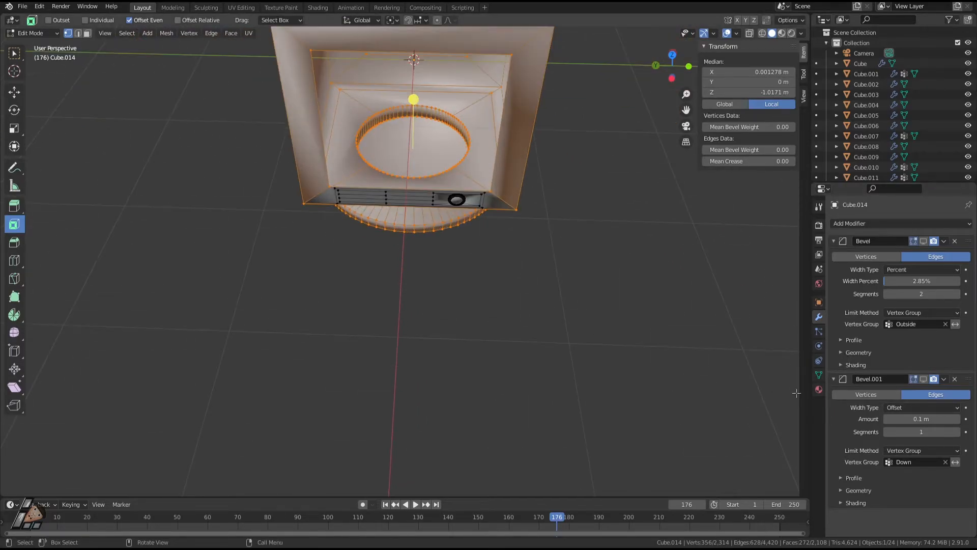
# Deselect all geometry and select the visible vertices of the Outside vertex group
pyautogui.click(819, 375)
pyautogui.click(853, 257)
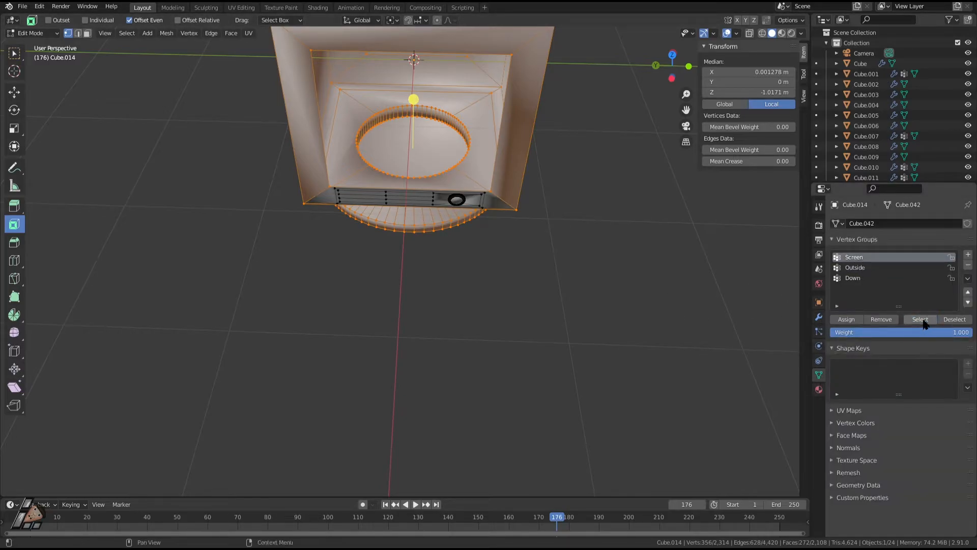
pyautogui.hotkey('alt', 'a')
pyautogui.press('Tab')
pyautogui.press('Tab')
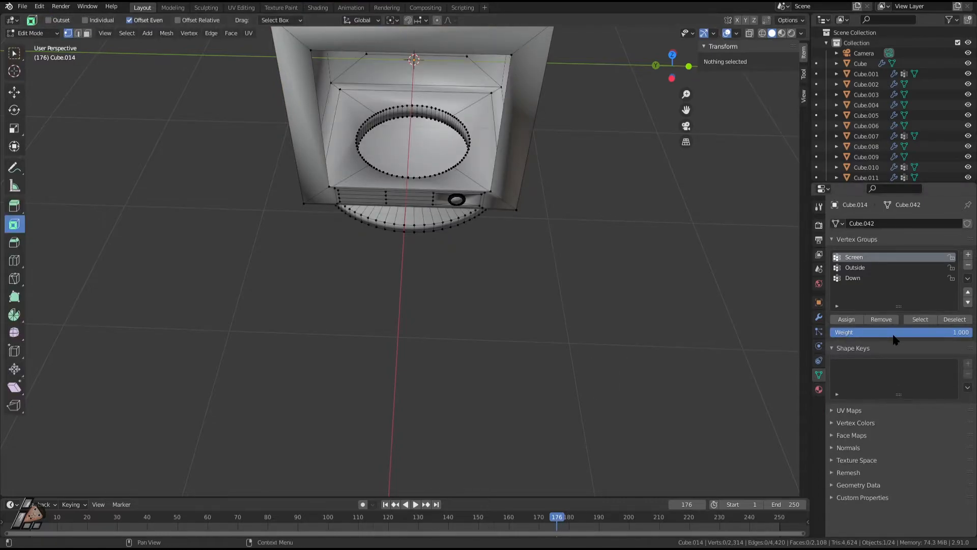
pyautogui.click(855, 268)
pyautogui.click(915, 319)
# From inside the housing, replace the selection with the lower panel and knob vertices plus the panel's outer corner vertices
pyautogui.moveTo(519, 262); pyautogui.dragTo(452, 205, button='middle')
pyautogui.scroll(3, 451, 205)
pyautogui.keyDown('shift'); pyautogui.moveTo(427, 137); pyautogui.dragTo(434, 282, button='middle'); pyautogui.keyUp('shift')
pyautogui.hotkey('shift', '`')
pyautogui.press('w')
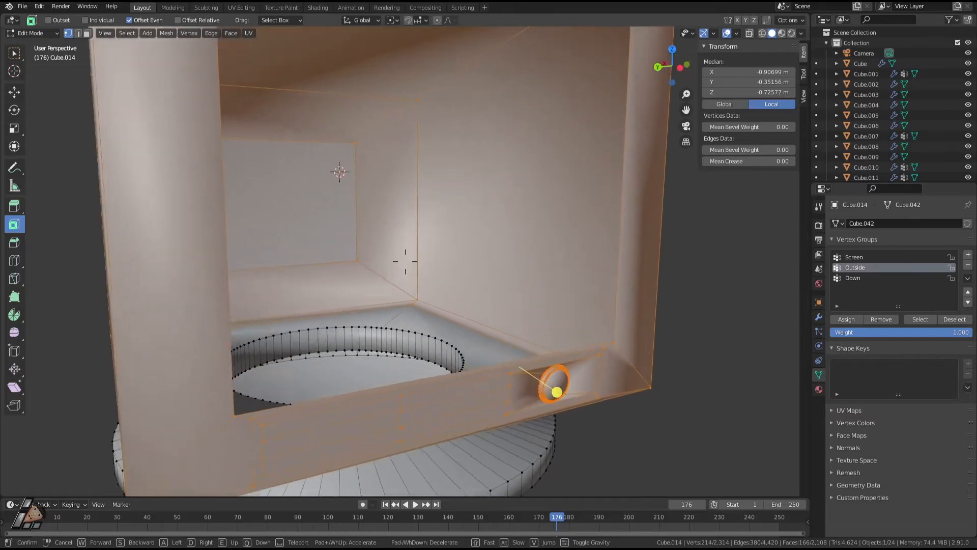
pyautogui.press('s')
pyautogui.press('s')
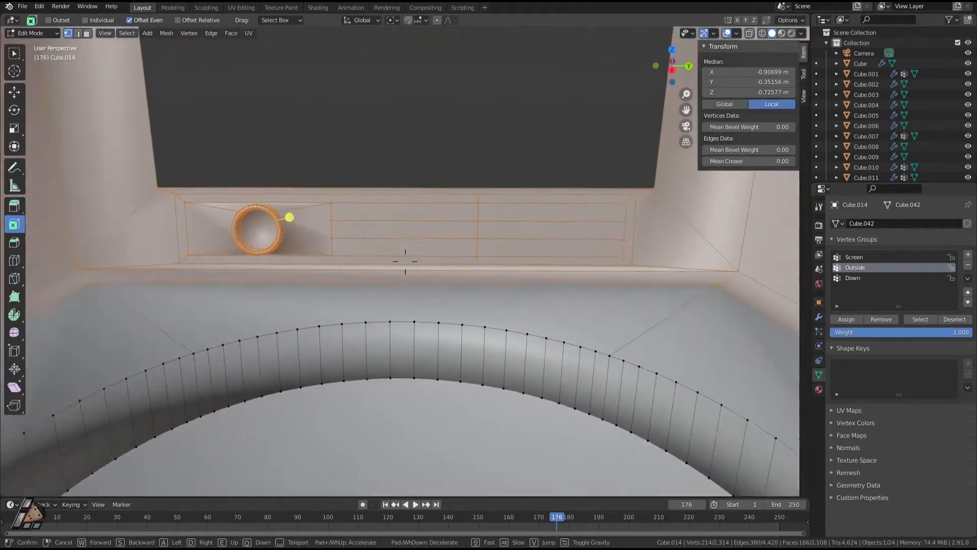
pyautogui.press('w')
pyautogui.press('s')
pyautogui.press('w')
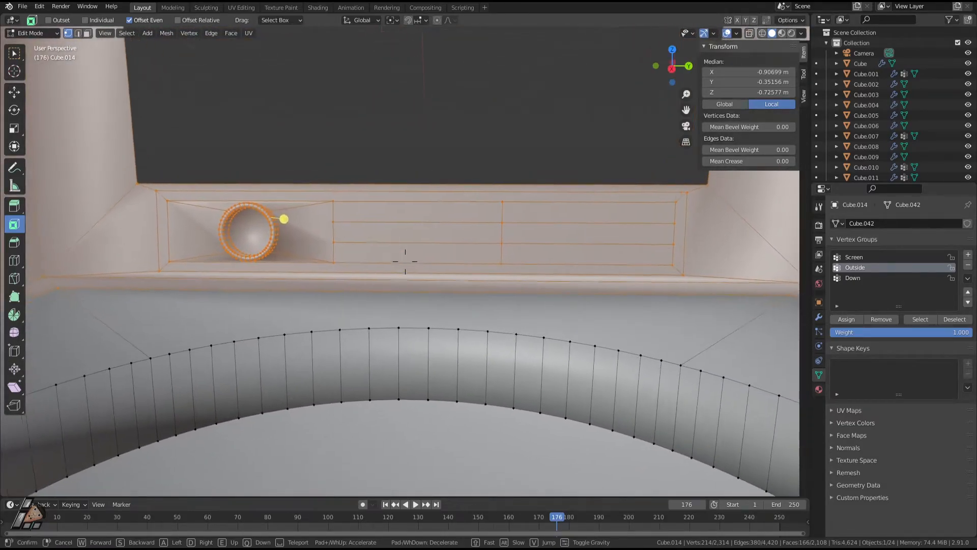
pyautogui.click(225, 218)
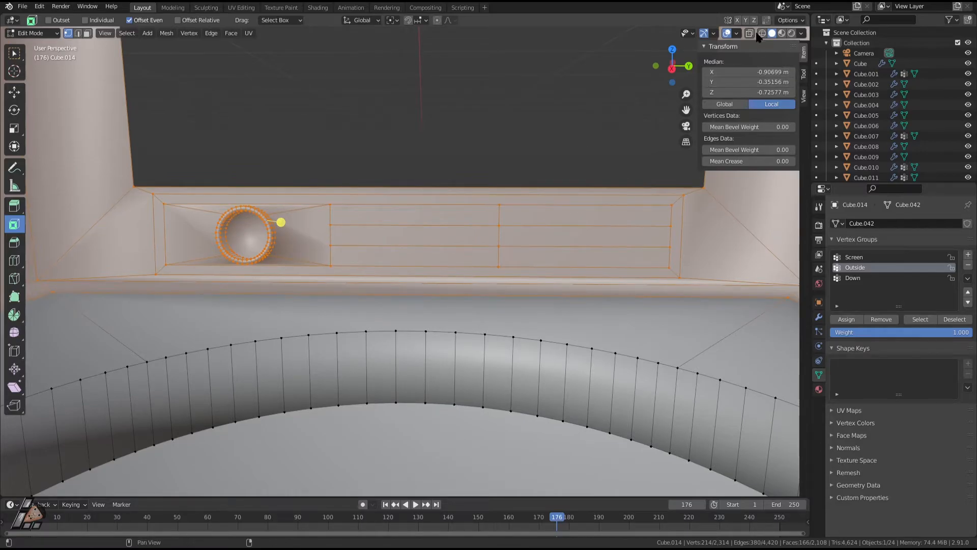
pyautogui.hotkey('alt', 'a')
pyautogui.press('b')
pyautogui.moveTo(159, 194); pyautogui.dragTo(673, 273)
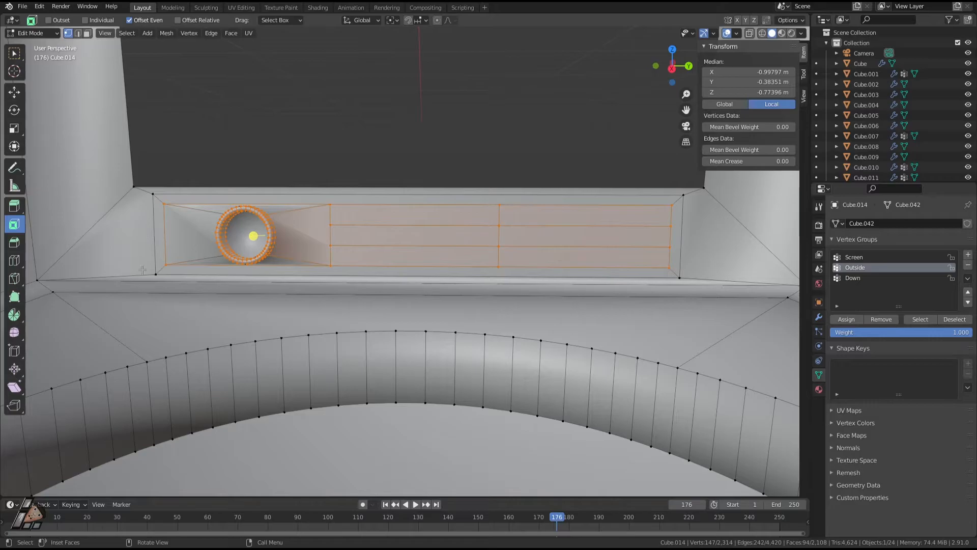
pyautogui.keyDown('shift'); pyautogui.click(152, 194); pyautogui.keyUp('shift')
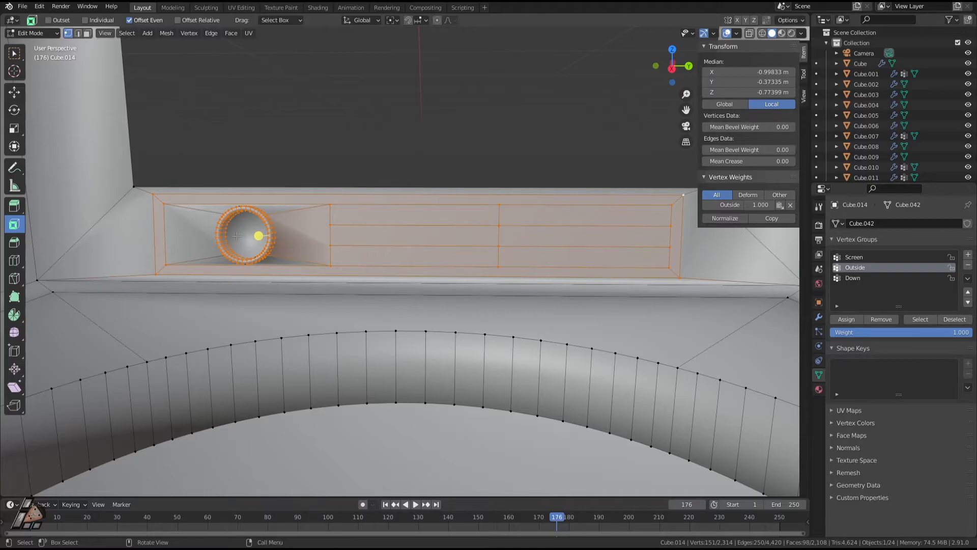
# Turn on X-ray and add the remaining knob vertices to the panel selection with Circle Select
pyautogui.hotkey('alt', 'z')
pyautogui.press('c')
pyautogui.scroll(-2, 213, 233)
pyautogui.moveTo(213, 233); pyautogui.dragTo(237, 232)
pyautogui.press('Escape')
pyautogui.scroll(2, 240, 231)
pyautogui.press('c')
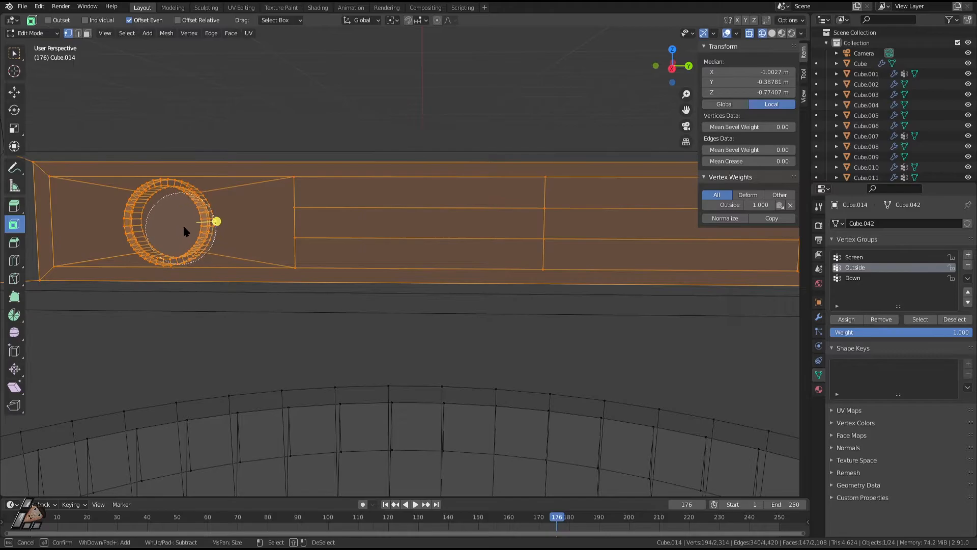
pyautogui.press('Escape')
# Switch the viewport to Material Preview shading, and try hiding the selected panel and knob before undoing the hide
pyautogui.moveTo(360, 229)
pyautogui.mouseDown(button='middle')
pyautogui.moveTo(400, 222)
pyautogui.moveTo(181, 247)
pyautogui.moveTo(784, 24)
pyautogui.mouseUp(button='middle')
pyautogui.click(782, 33)
pyautogui.moveTo(409, 224)
pyautogui.mouseDown(button='middle')
pyautogui.moveTo(460, 198)
pyautogui.moveTo(397, 227)
pyautogui.moveTo(475, 227)
pyautogui.moveTo(392, 219)
pyautogui.moveTo(351, 247)
pyautogui.moveTo(466, 212)
pyautogui.moveTo(327, 231)
pyautogui.moveTo(297, 207)
pyautogui.mouseUp(button='middle')
pyautogui.scroll(3, 445, 199)
pyautogui.press('h')
pyautogui.hotkey('ctrl', 'z')
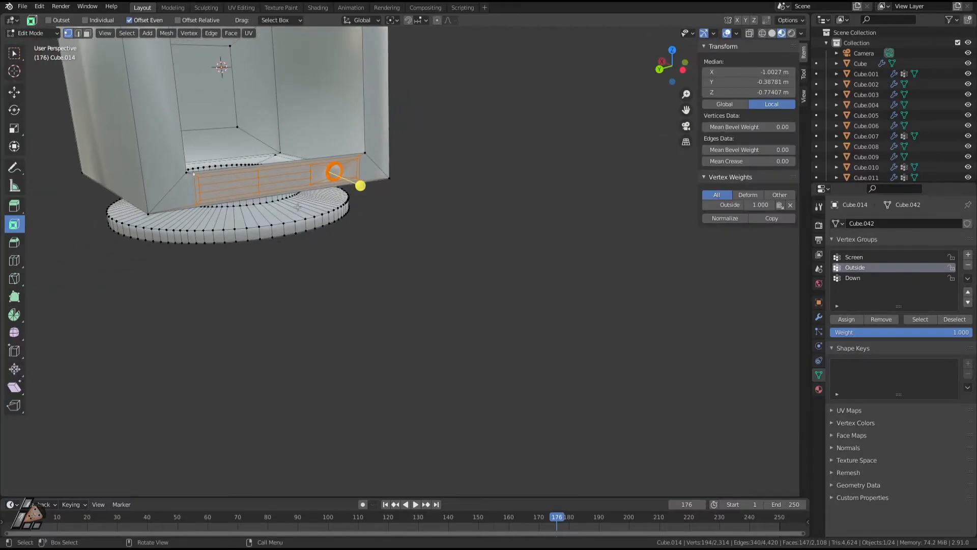
pyautogui.click(818, 317)
pyautogui.click(818, 375)
pyautogui.moveTo(392, 202); pyautogui.dragTo(415, 203, button='middle')
pyautogui.scroll(-2, 416, 203)
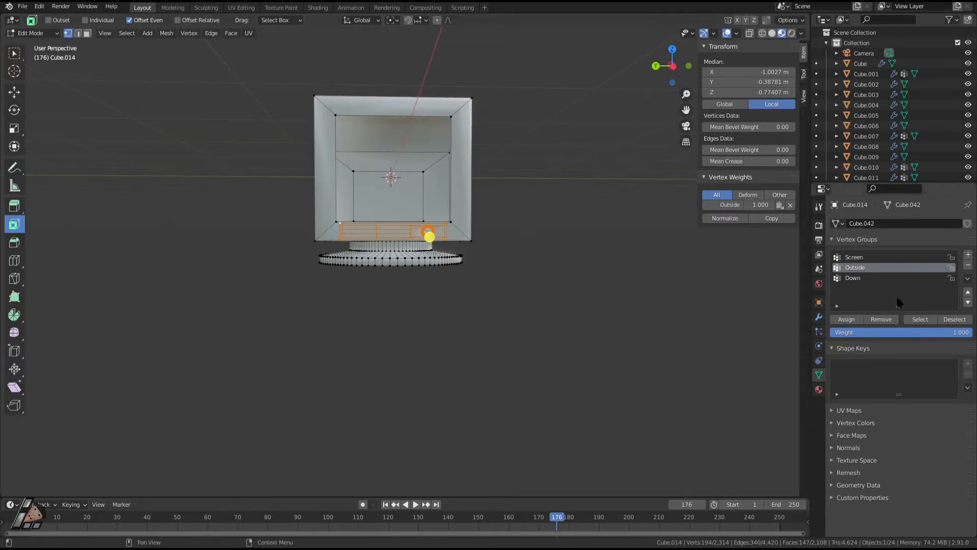
pyautogui.scroll(2, 672, 266)
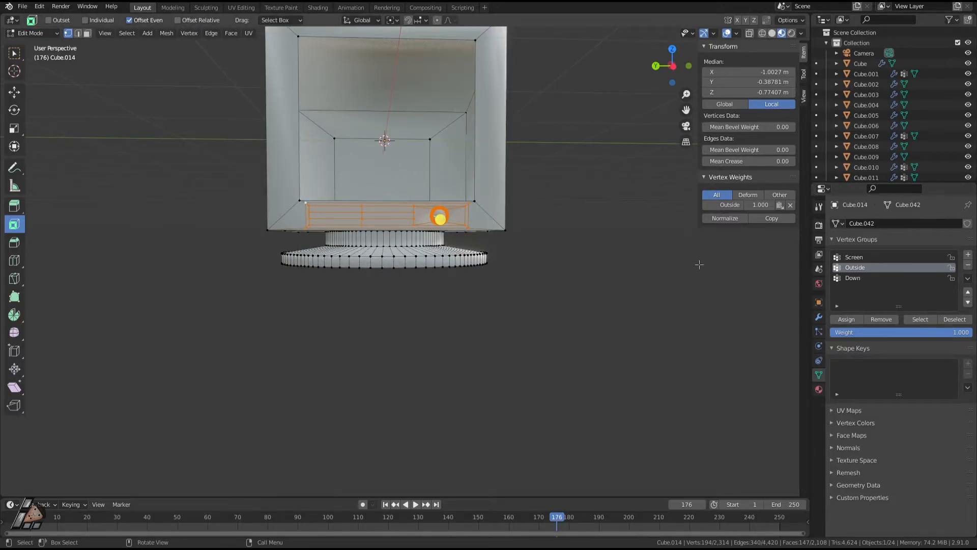
pyautogui.moveTo(517, 242); pyautogui.dragTo(459, 236, button='middle')
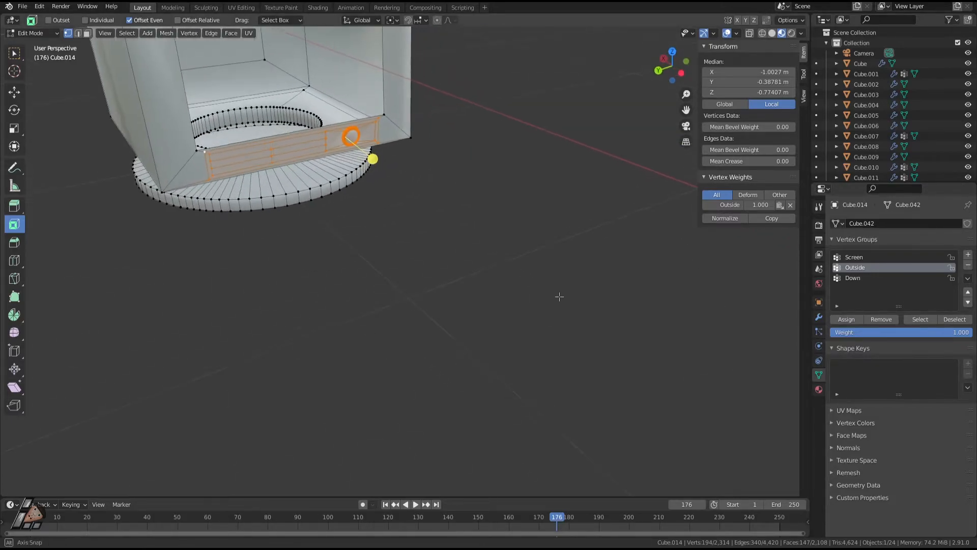
pyautogui.moveTo(336, 191); pyautogui.dragTo(366, 232, button='middle')
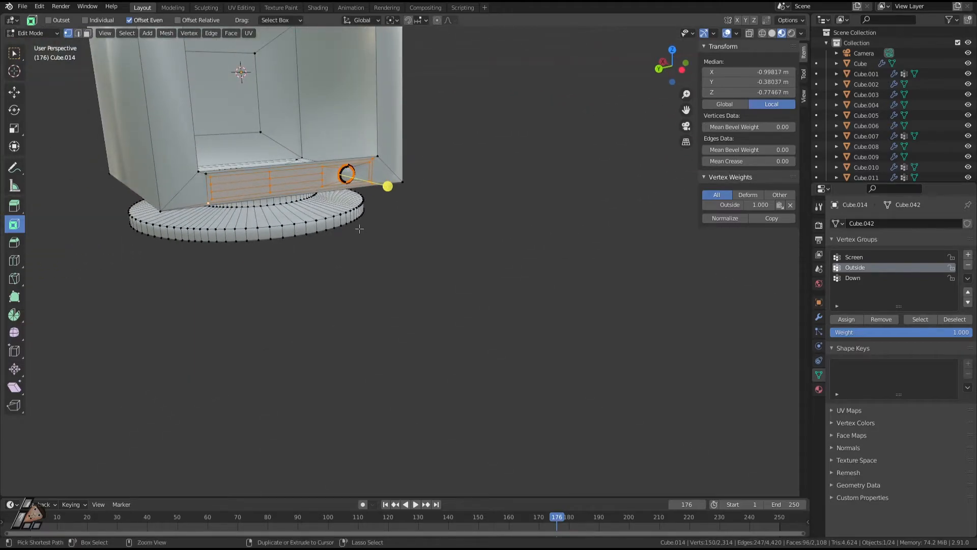
# Undo and redo the recent selection changes, ending on the full lower panel and knob selection
pyautogui.hotkey('ctrl', 'z')
pyautogui.hotkey('ctrl', 'z')
pyautogui.hotkey('ctrl', 'z')
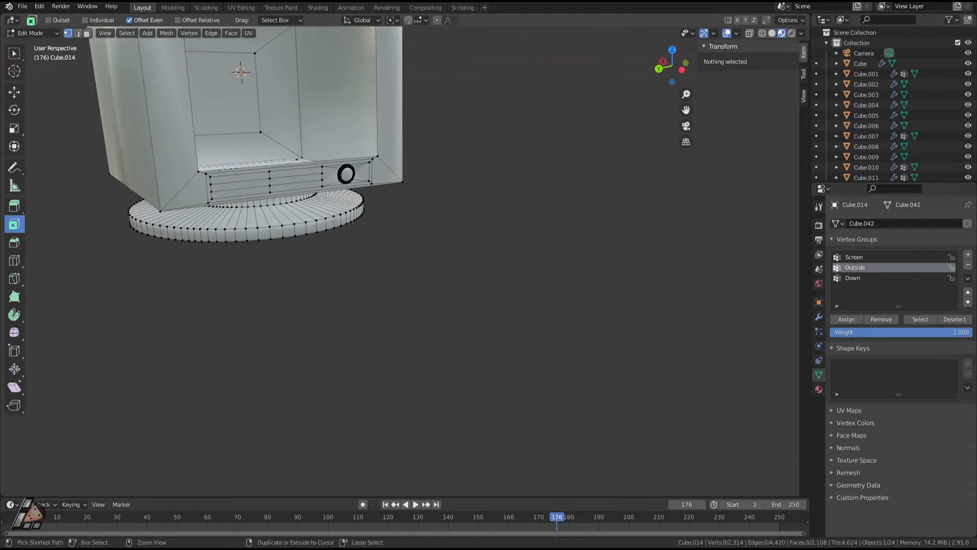
pyautogui.hotkey('ctrl', 'shift', 'z')
pyautogui.hotkey('ctrl', 'shift', 'z')
pyautogui.hotkey('ctrl', 'shift', 'z')
pyautogui.hotkey('ctrl', 'shift', 'z')
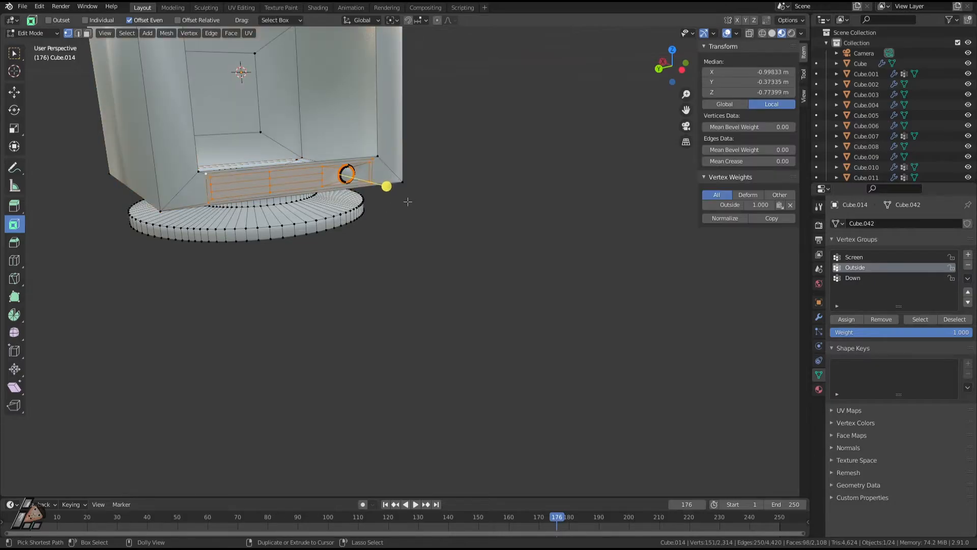
pyautogui.hotkey('ctrl', 'shift', 'z')
pyautogui.hotkey('ctrl', 'shift', 'z')
pyautogui.hotkey('ctrl', 'z')
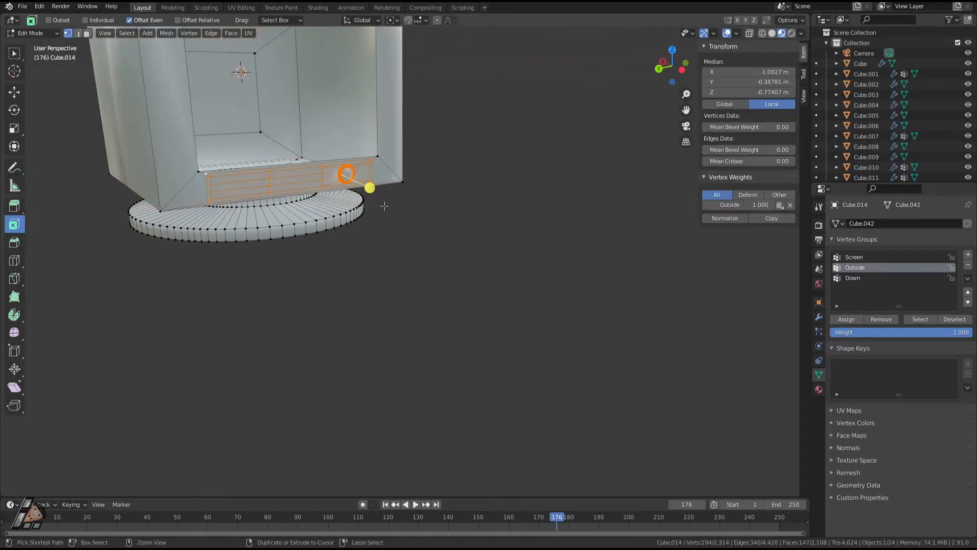
# Hide the selected lower panel and knob, and check the remaining visible geometry by selecting and deselecting all of it
pyautogui.moveTo(382, 208); pyautogui.dragTo(450, 283, button='middle')
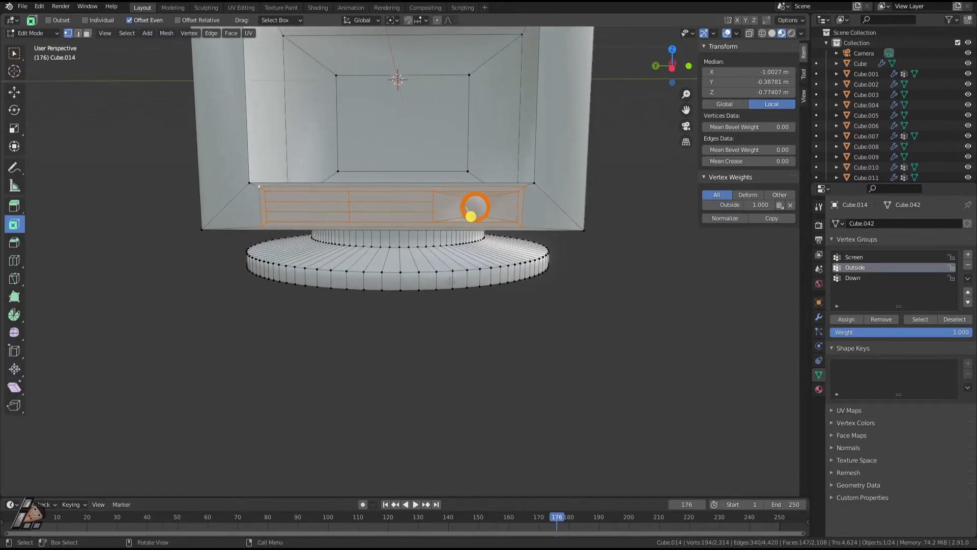
pyautogui.press('h')
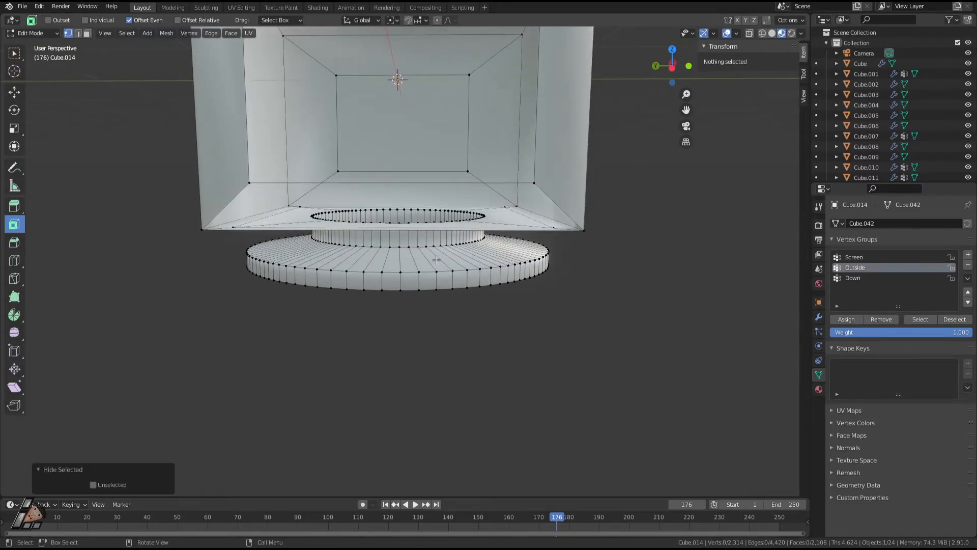
pyautogui.scroll(-5, 457, 285)
pyautogui.moveTo(462, 287); pyautogui.dragTo(596, 309, button='middle')
pyautogui.moveTo(469, 331); pyautogui.dragTo(410, 308, button='middle')
pyautogui.press('a')
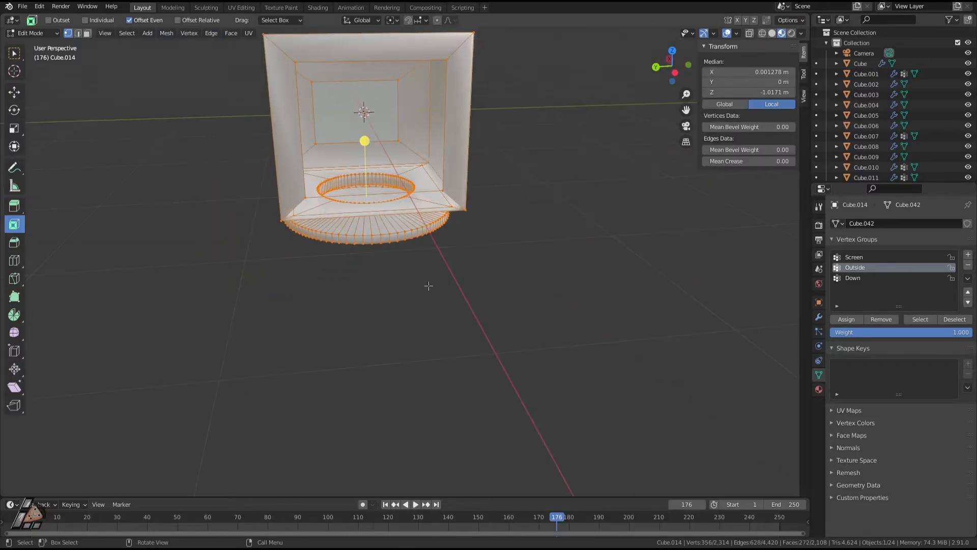
pyautogui.hotkey('alt', 'a')
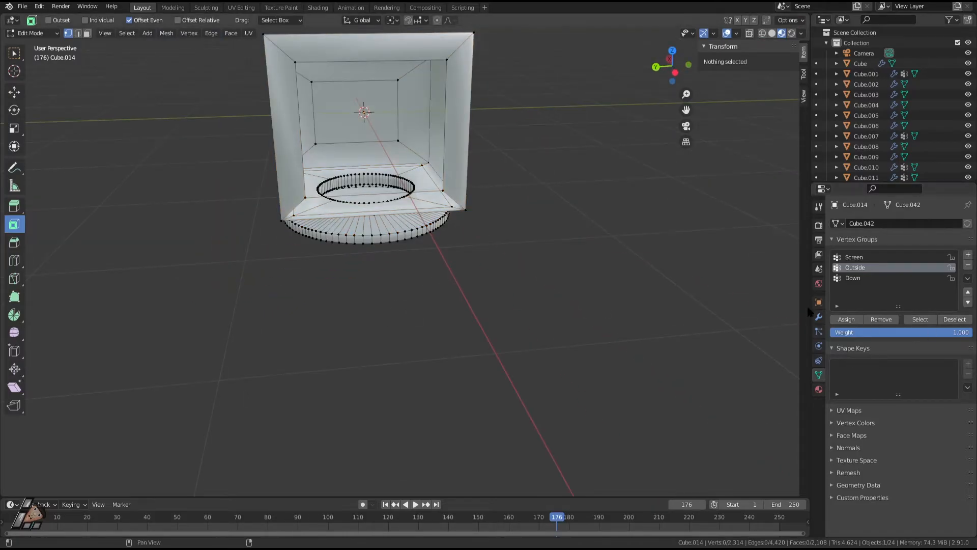
# Select the vertices of the Down vertex group and hide them
pyautogui.click(819, 317)
pyautogui.click(819, 375)
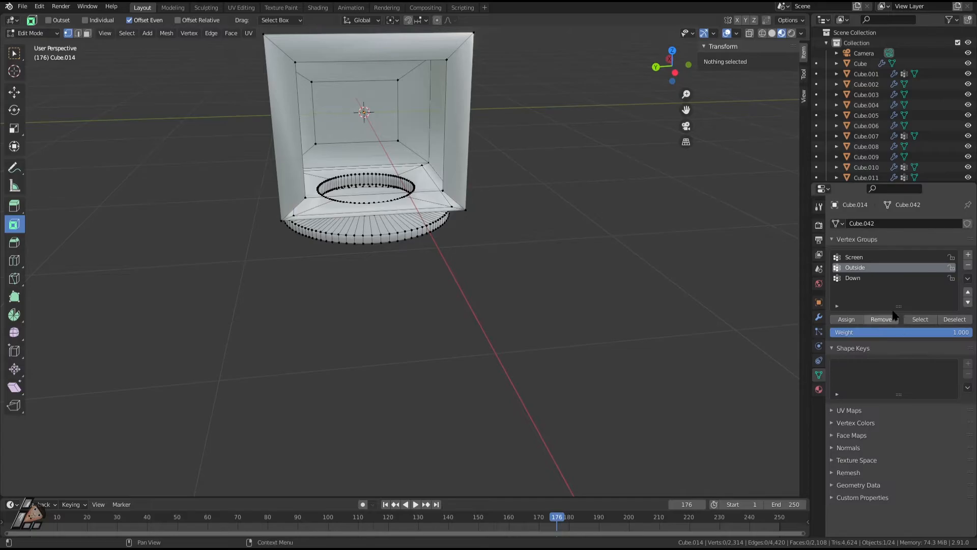
pyautogui.click(866, 258)
pyautogui.click(852, 278)
pyautogui.click(920, 319)
pyautogui.press('h')
pyautogui.moveTo(519, 266); pyautogui.dragTo(367, 248, button='middle')
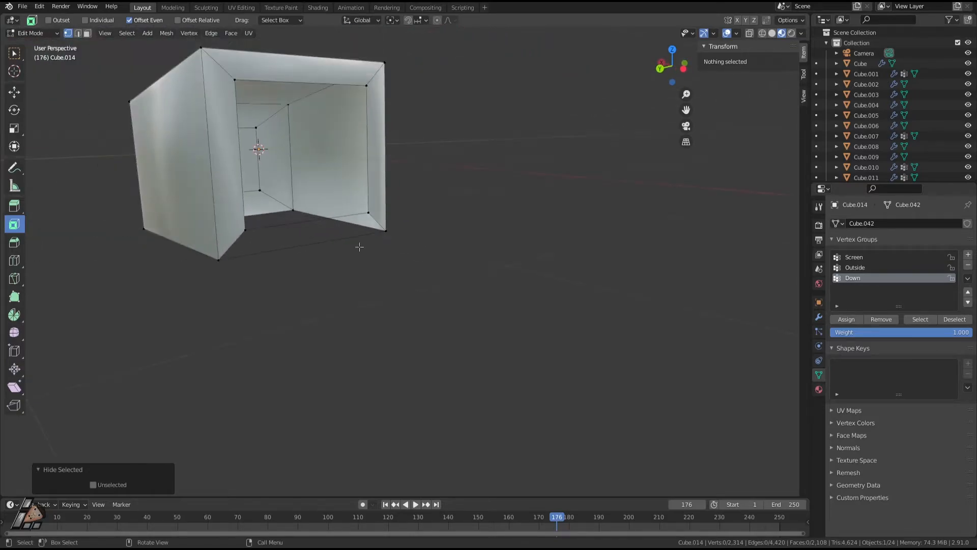
pyautogui.moveTo(464, 265); pyautogui.dragTo(392, 261, button='middle')
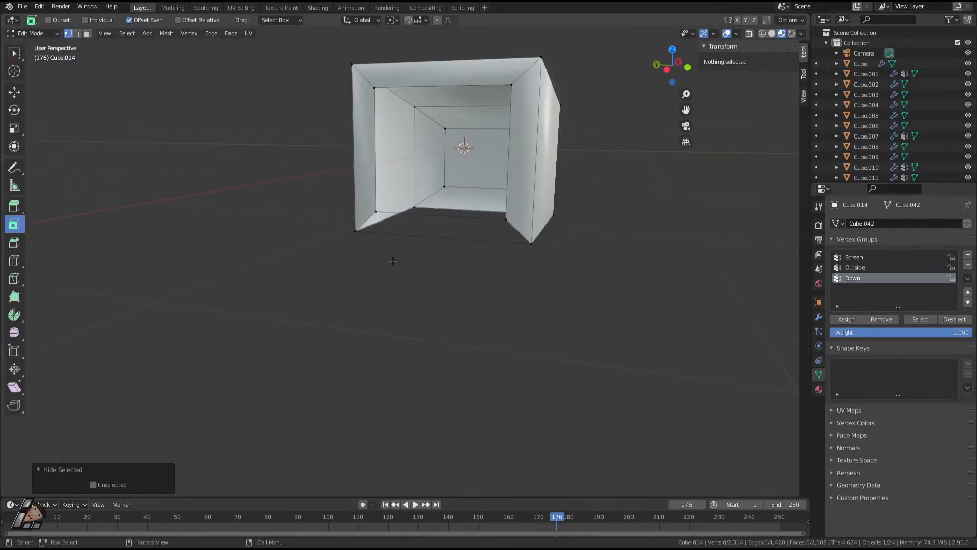
pyautogui.moveTo(489, 283); pyautogui.dragTo(470, 283, button='middle')
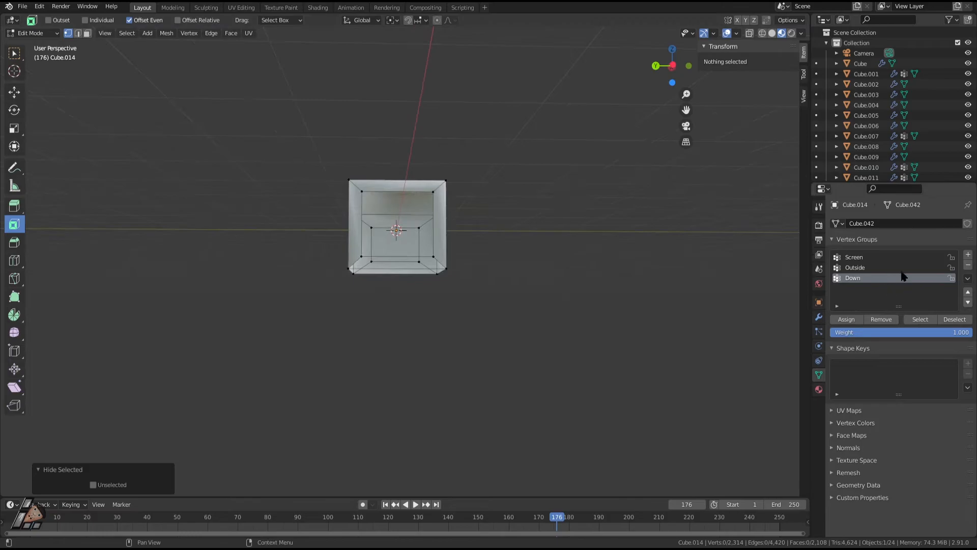
# Add a new vertex group named Outside 2
pyautogui.click(968, 254)
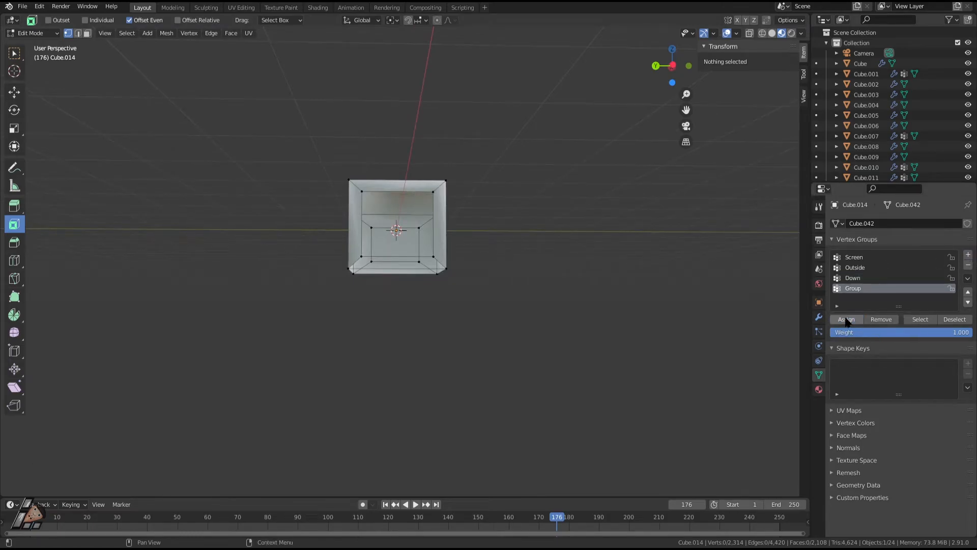
pyautogui.write('O')
pyautogui.moveTo(435, 304); pyautogui.dragTo(487, 327, button='middle')
pyautogui.scroll(6, 486, 327)
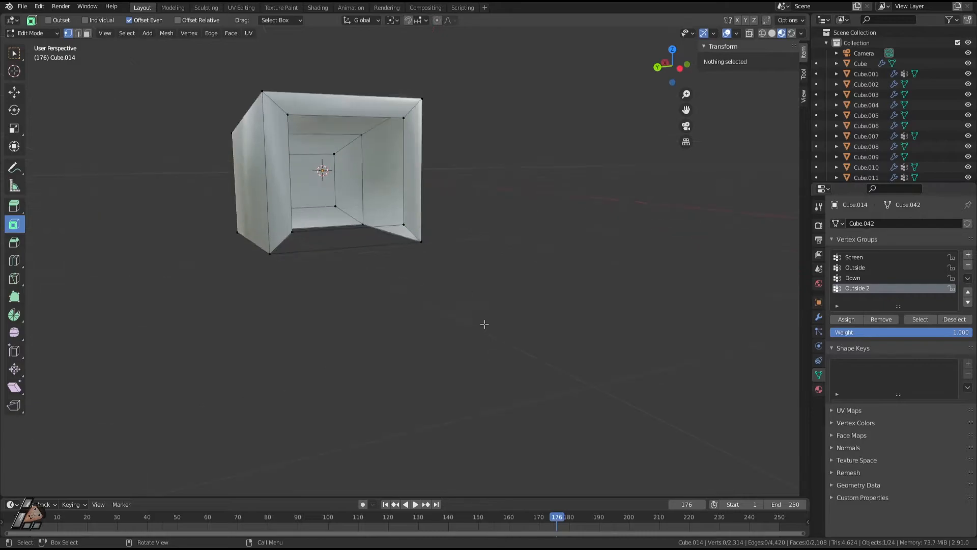
pyautogui.moveTo(461, 258); pyautogui.dragTo(388, 233, button='middle')
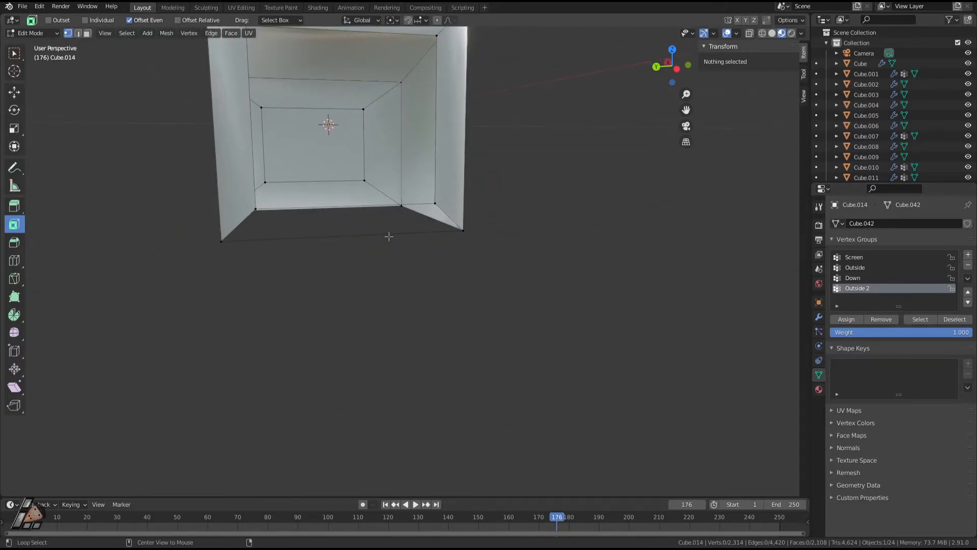
# Reveal all hidden geometry, return to Object Mode and set the first Bevel modifier's vertex group to Outside 2
pyautogui.hotkey('alt', 'h')
pyautogui.press('Tab')
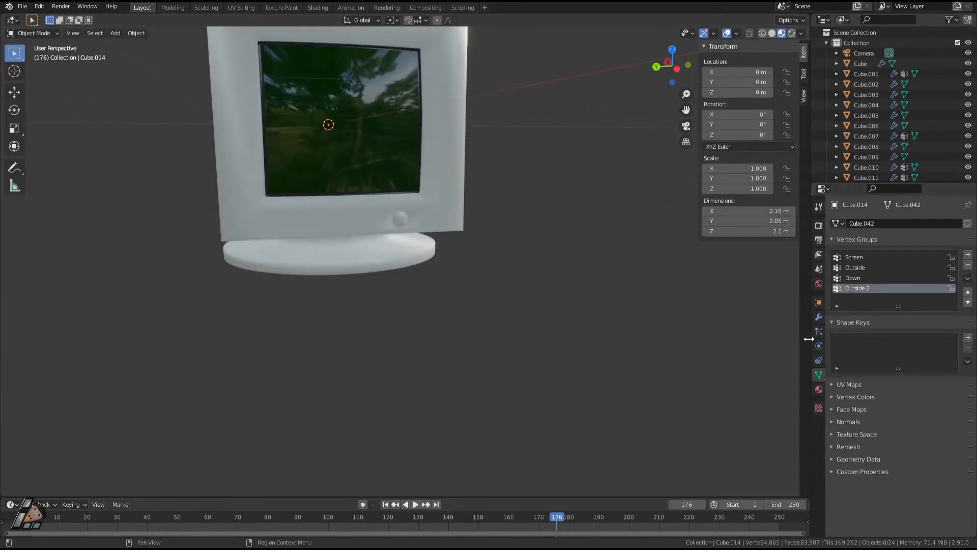
pyautogui.click(819, 317)
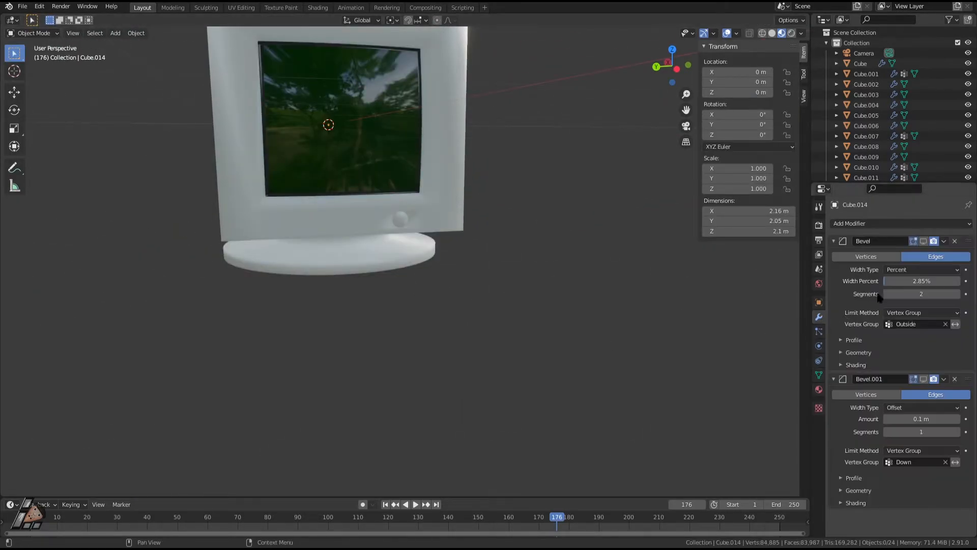
pyautogui.click(931, 327)
pyautogui.click(893, 358)
pyautogui.moveTo(510, 235); pyautogui.dragTo(658, 402, button='middle')
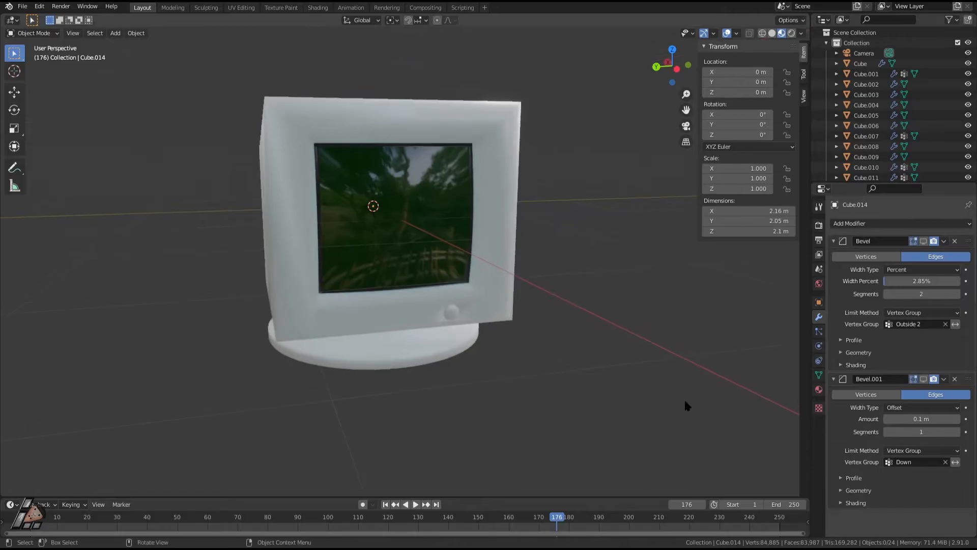
# Try raising the first Bevel modifier's width to 33.57%, undo it, and look at the mesh in Edit Mode
pyautogui.moveTo(884, 278); pyautogui.dragTo(909, 281)
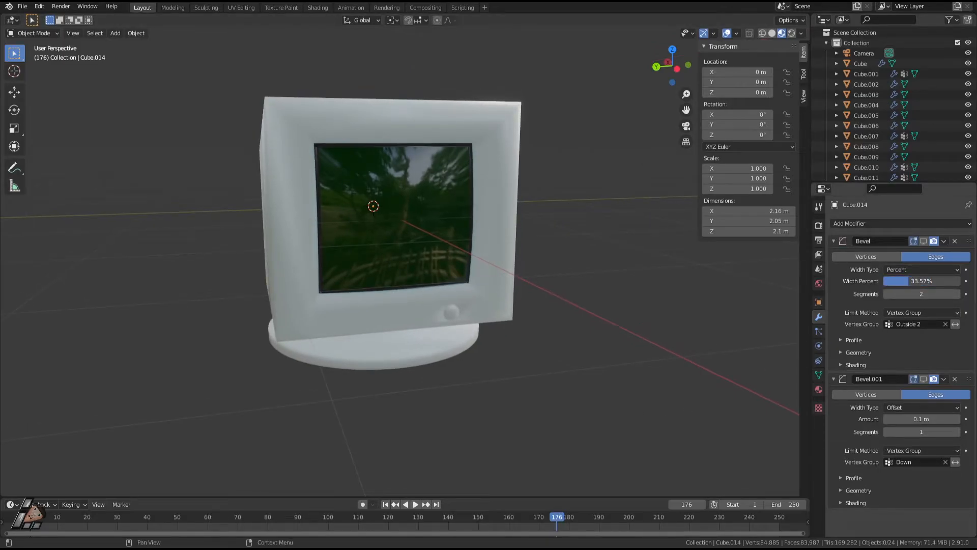
pyautogui.hotkey('ctrl', 'z')
pyautogui.press('Tab')
pyautogui.moveTo(632, 322); pyautogui.dragTo(625, 395, button='middle')
pyautogui.press('Tab')
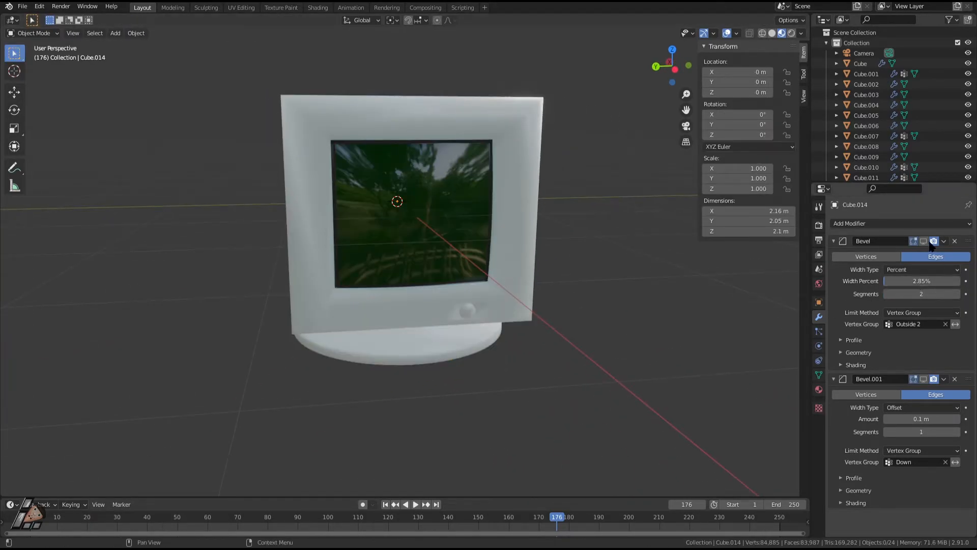
# Turn on the first Bevel modifier's viewport display, and try adjusting its width before undoing the adjustment
pyautogui.moveTo(913, 281)
pyautogui.mouseDown()
pyautogui.moveTo(887, 281)
pyautogui.moveTo(959, 281)
pyautogui.moveTo(913, 281)
pyautogui.mouseUp()
pyautogui.hotkey('ctrl', 'z')
pyautogui.moveTo(706, 346); pyautogui.dragTo(339, 369, button='middle')
pyautogui.press('Tab')
pyautogui.press('Tab')
pyautogui.moveTo(590, 278); pyautogui.dragTo(561, 274, button='middle')
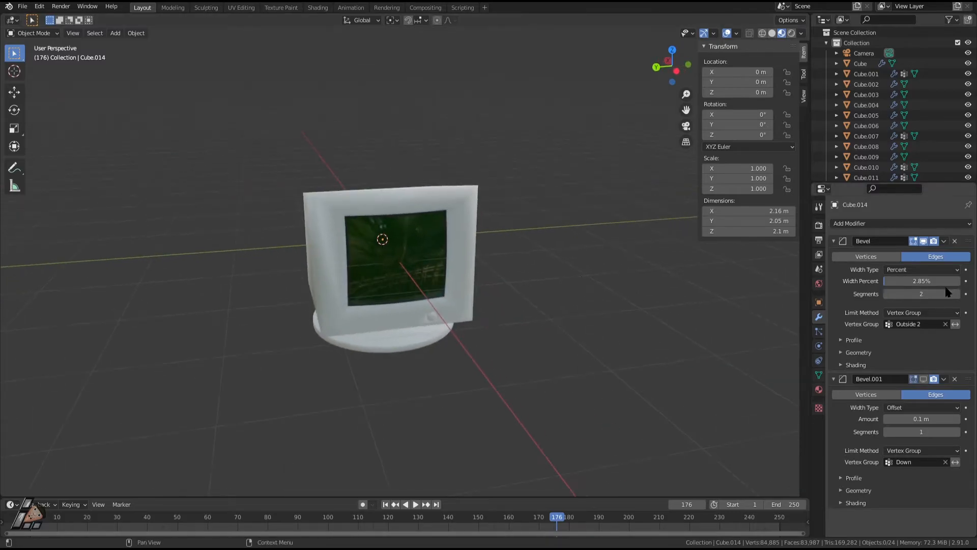
# Try a larger width on the first Bevel modifier, undo it, and keep the width type at Percent
pyautogui.moveTo(916, 281); pyautogui.dragTo(952, 281)
pyautogui.hotkey('ctrl', 'z')
pyautogui.click(906, 270)
pyautogui.click(900, 314)
# Select the monitor body, clear the first Bevel modifier's vertex group and assign Outside 2 to it again
pyautogui.scroll(3, 502, 283)
pyautogui.click(502, 284)
pyautogui.click(945, 323)
pyautogui.click(911, 324)
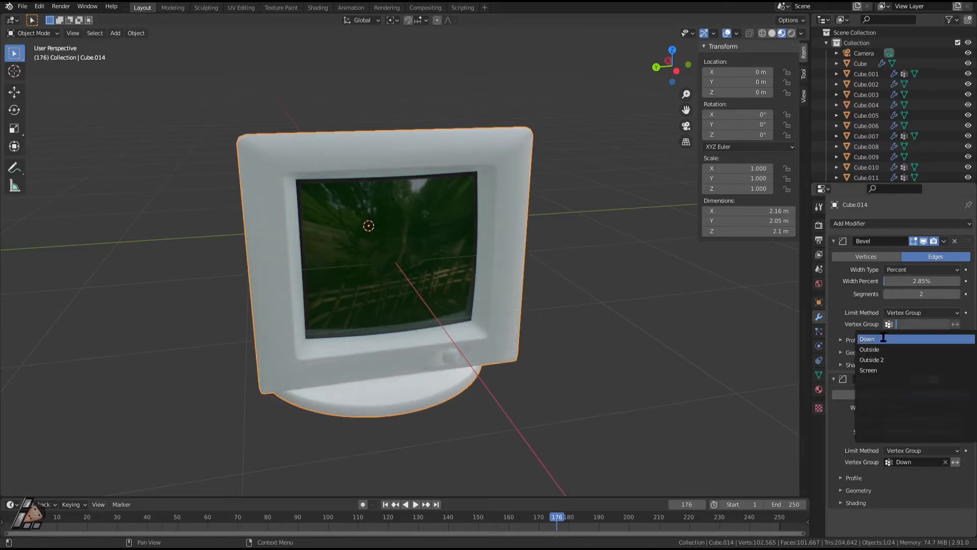
pyautogui.click(884, 360)
pyautogui.moveTo(550, 316); pyautogui.dragTo(491, 327, button='middle')
# Try increasing the first Bevel's width with Outside 2 reassigned, undo the change, and inspect the monitor mesh in Edit Mode
pyautogui.moveTo(917, 283); pyautogui.dragTo(960, 281)
pyautogui.hotkey('ctrl', 'z')
pyautogui.moveTo(646, 296); pyautogui.dragTo(537, 318, button='middle')
pyautogui.press('Tab')
pyautogui.scroll(1, 450, 362)
pyautogui.moveTo(450, 362); pyautogui.dragTo(468, 357, button='middle')
pyautogui.press('Tab')
pyautogui.scroll(-3, 526, 377)
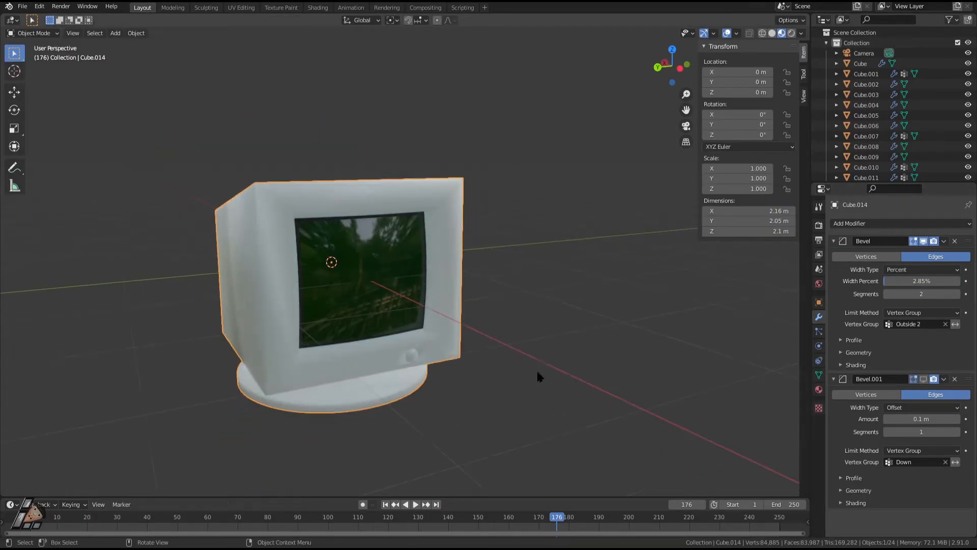
# In Edit Mode, clear the selection and select the Outside 2 group's vertices to check which ones it contains
pyautogui.click(815, 375)
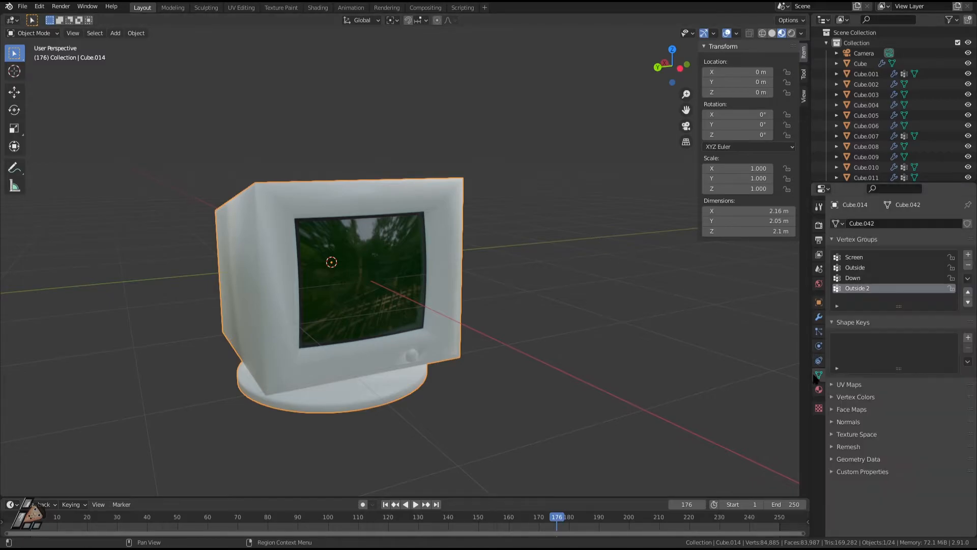
pyautogui.click(819, 330)
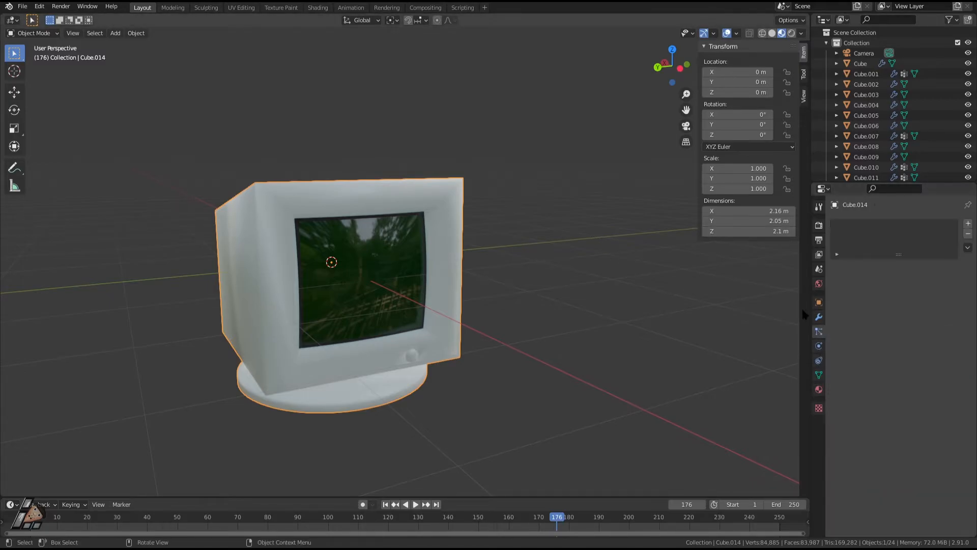
pyautogui.click(819, 317)
pyautogui.click(819, 333)
pyautogui.click(819, 318)
pyautogui.click(819, 375)
pyautogui.press('Tab')
pyautogui.click(672, 335)
pyautogui.click(919, 319)
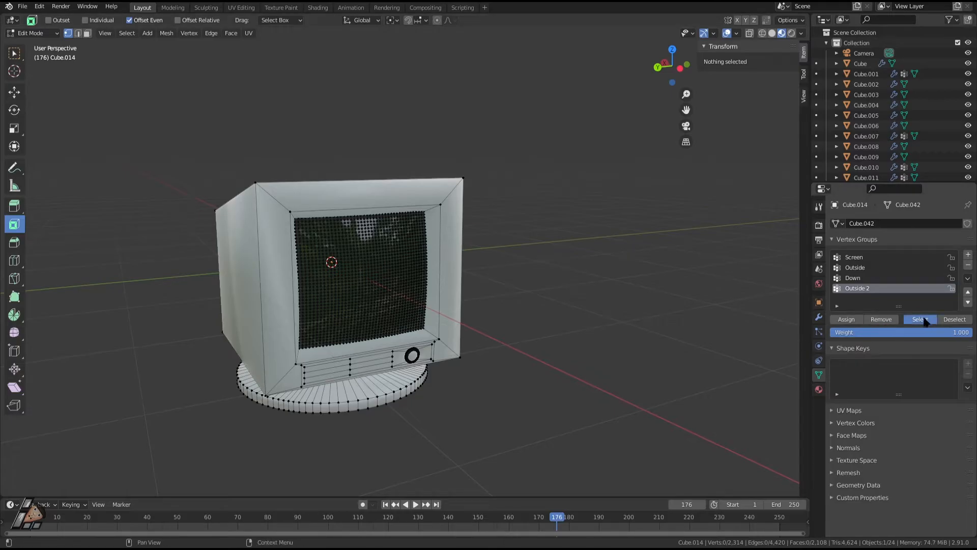
pyautogui.scroll(-4, 410, 365)
pyautogui.scroll(2, 514, 292)
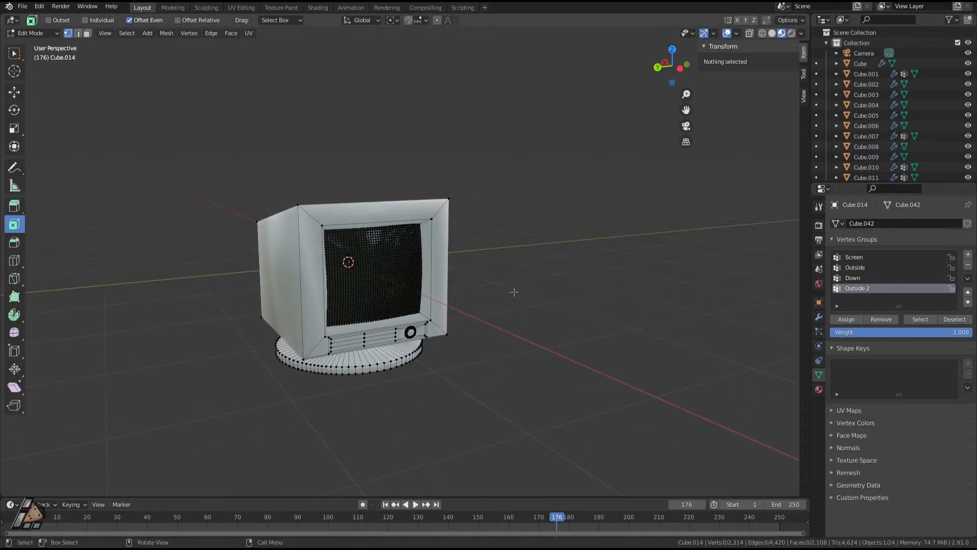
pyautogui.moveTo(219, 236)
pyautogui.mouseDown(button='middle')
pyautogui.moveTo(381, 278)
pyautogui.moveTo(202, 235)
pyautogui.mouseUp(button='middle')
pyautogui.scroll(1, 624, 305)
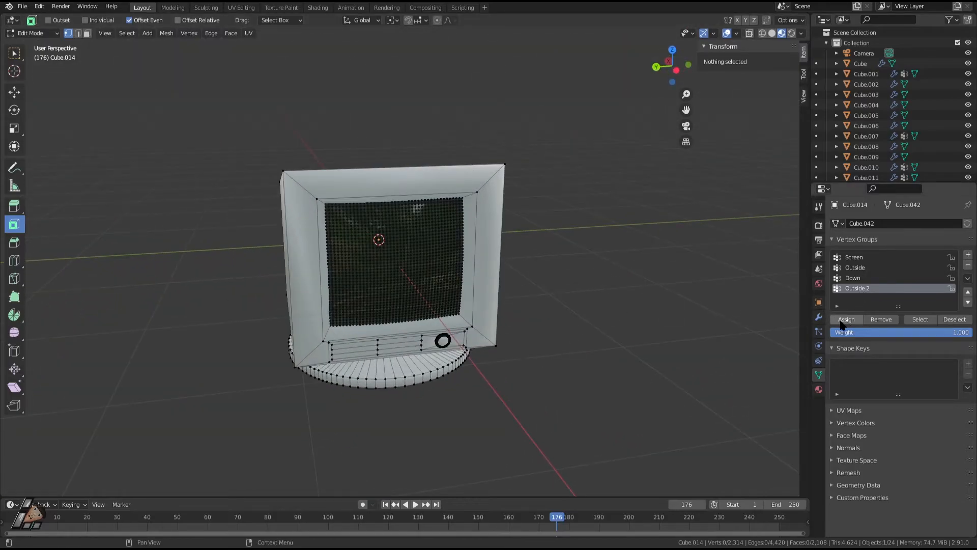
# Undo back to before the Outside 2 group was added, with only the outer housing visible, and select all visible housing vertices
pyautogui.press('a')
pyautogui.press('Tab')
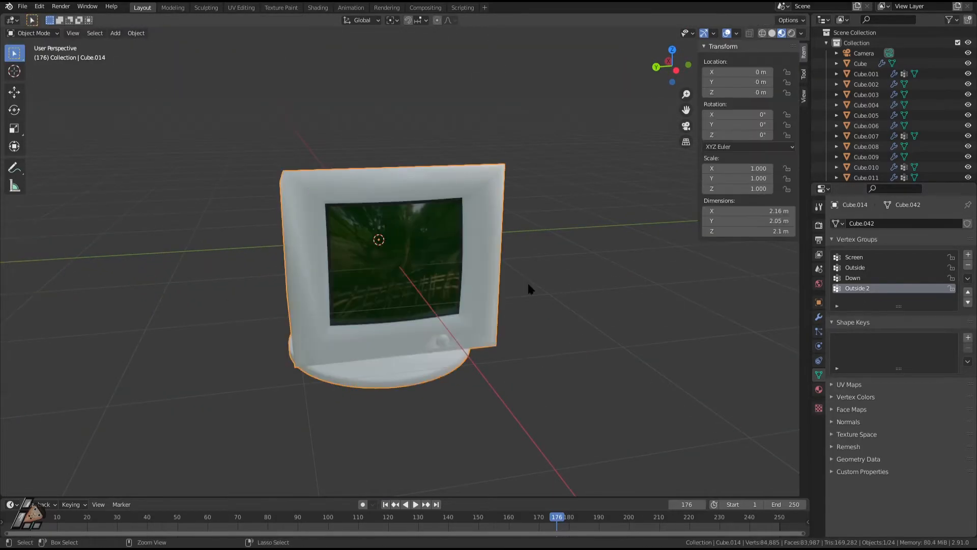
pyautogui.press('Tab')
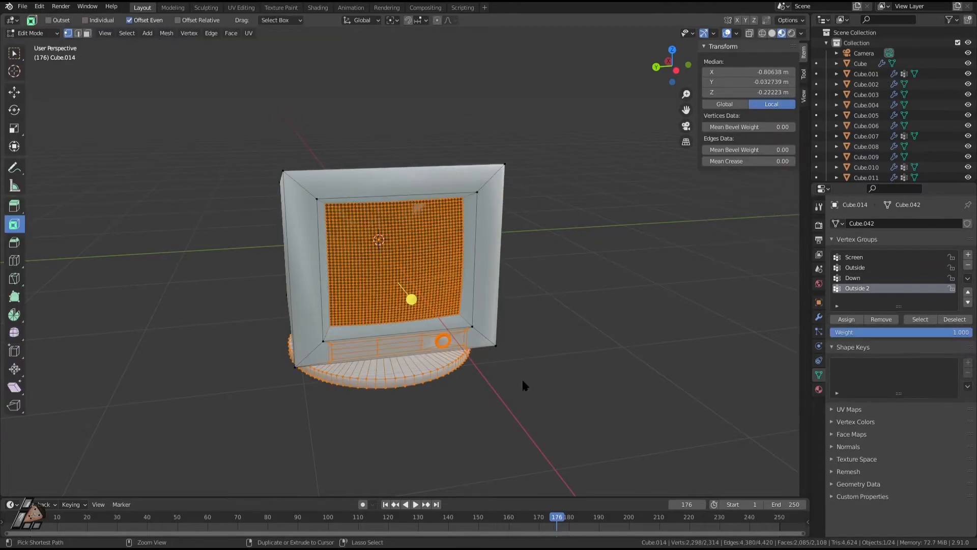
pyautogui.hotkey('ctrl', 'z')
pyautogui.moveTo(517, 365); pyautogui.dragTo(495, 355, button='middle')
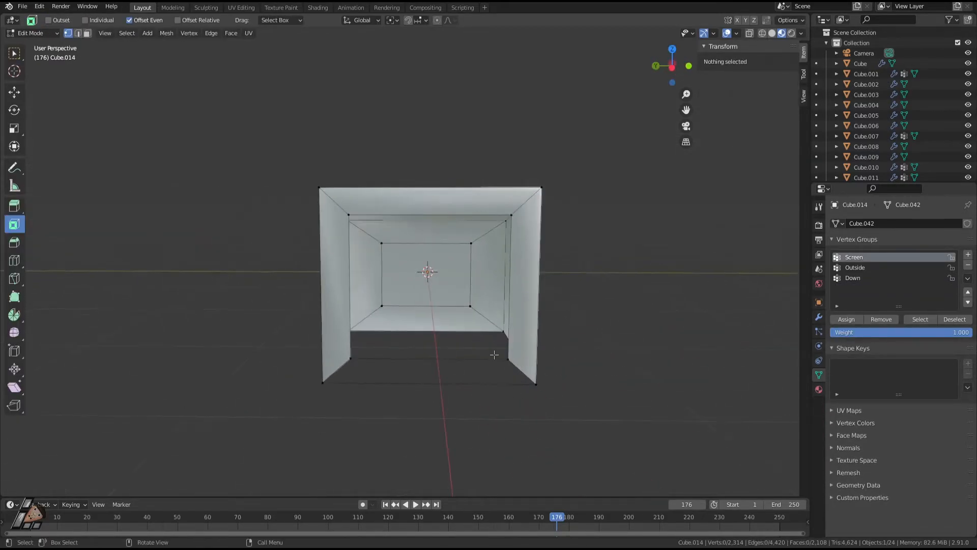
pyautogui.hotkey('ctrl', 'z')
pyautogui.hotkey('ctrl', 'shift', 'z')
pyautogui.press('a')
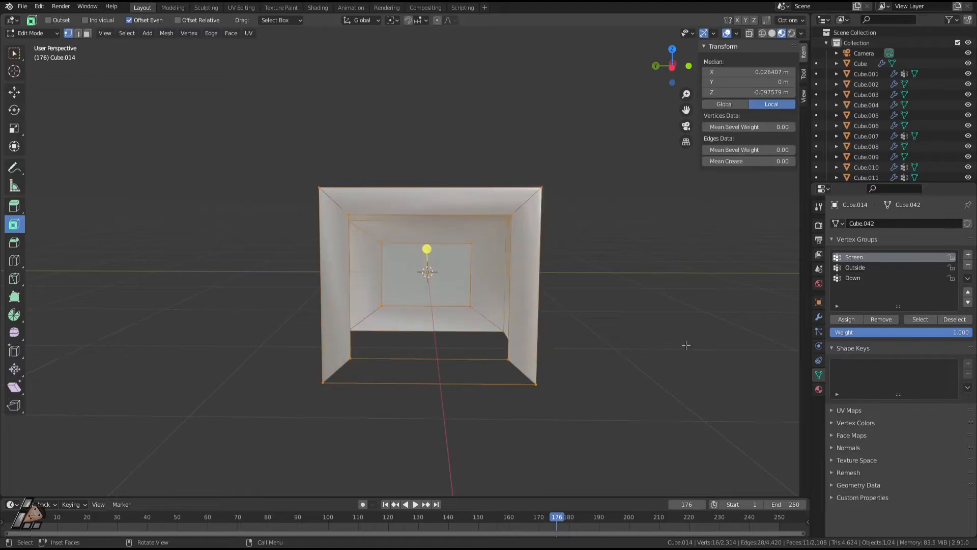
# Add a vertex group named Outside 2 and assign the selected outer housing vertices to it
pyautogui.click(968, 255)
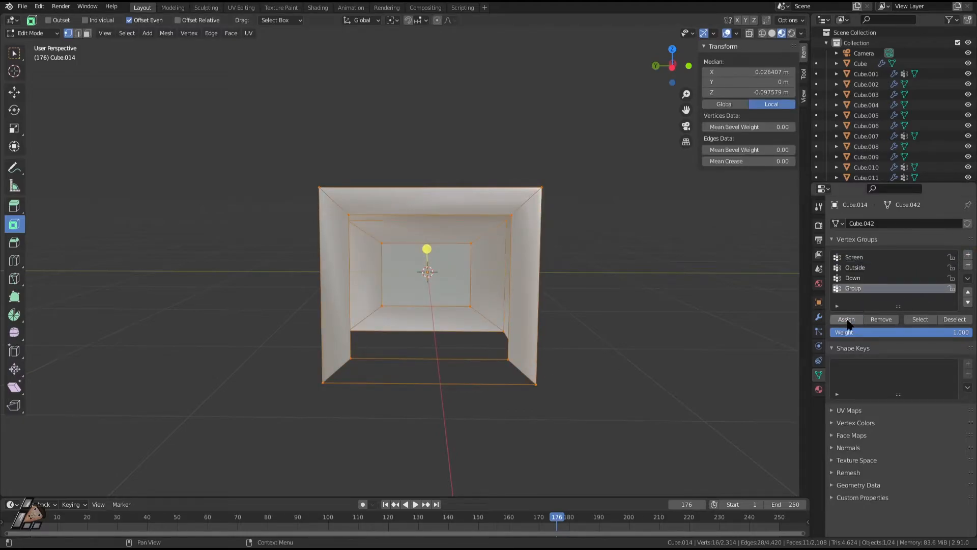
pyautogui.doubleClick(860, 289)
pyautogui.write('Up')
pyautogui.press('Return')
pyautogui.click(854, 321)
# Clear the selection, select the Outside 2 group's vertices to check its contents, and deselect them again
pyautogui.click(685, 358)
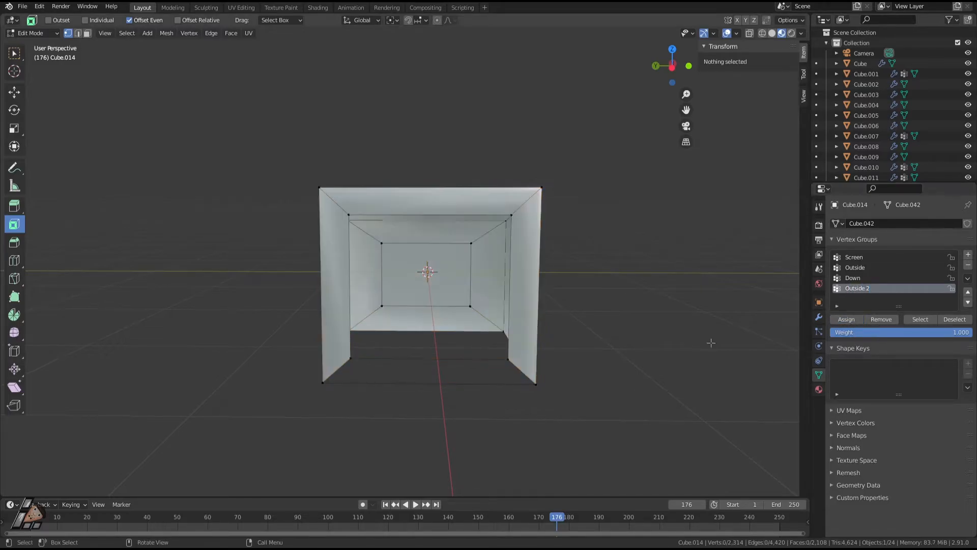
pyautogui.click(920, 319)
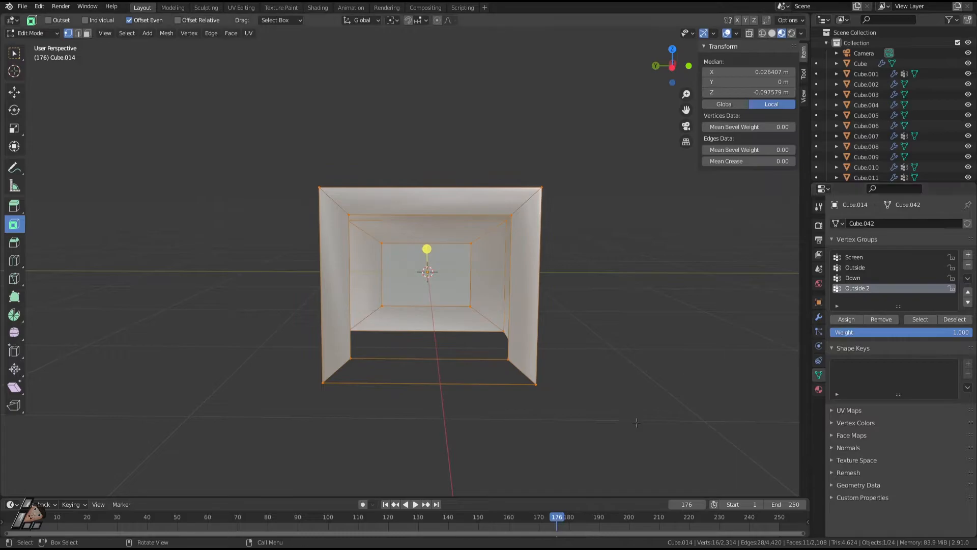
pyautogui.click(555, 377)
pyautogui.moveTo(638, 330); pyautogui.dragTo(590, 318, button='middle')
pyautogui.click(567, 365)
# Return to Object Mode, set the first Bevel modifier's vertex group to Outside 2 and show the modifier in the viewport
pyautogui.click(818, 316)
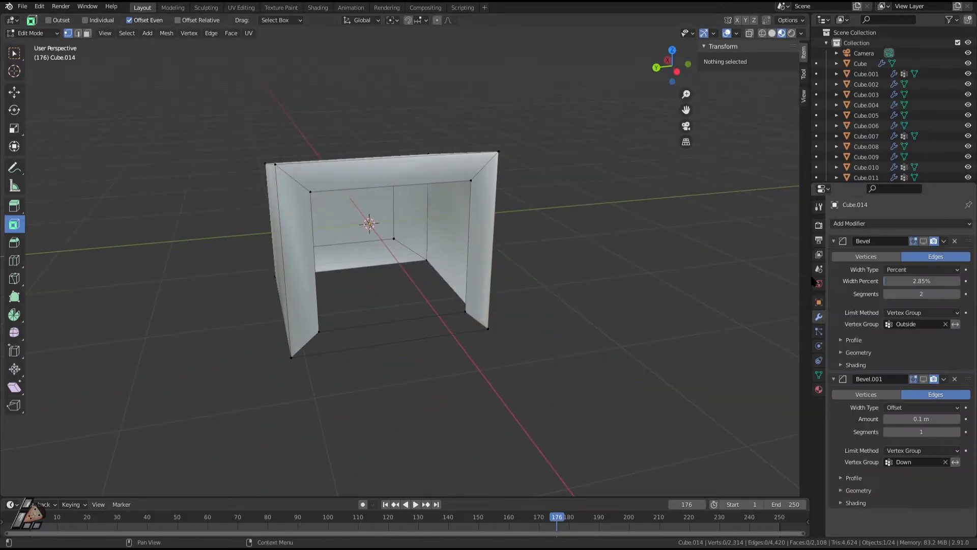
pyautogui.press('Tab')
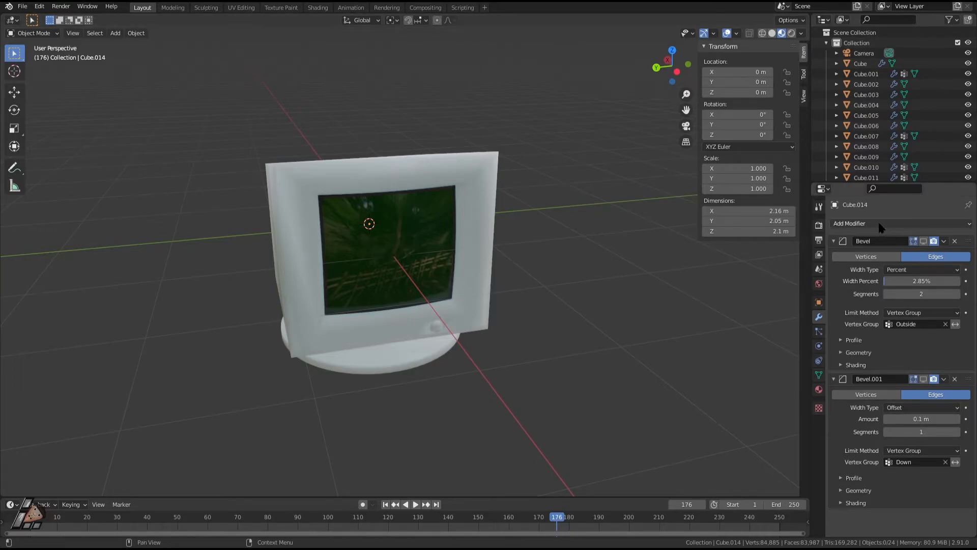
pyautogui.click(928, 324)
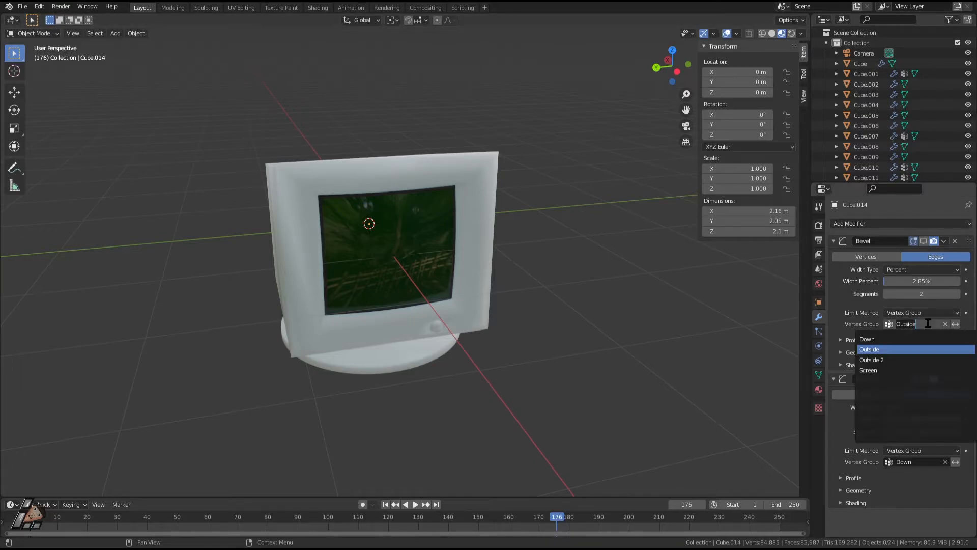
pyautogui.click(895, 360)
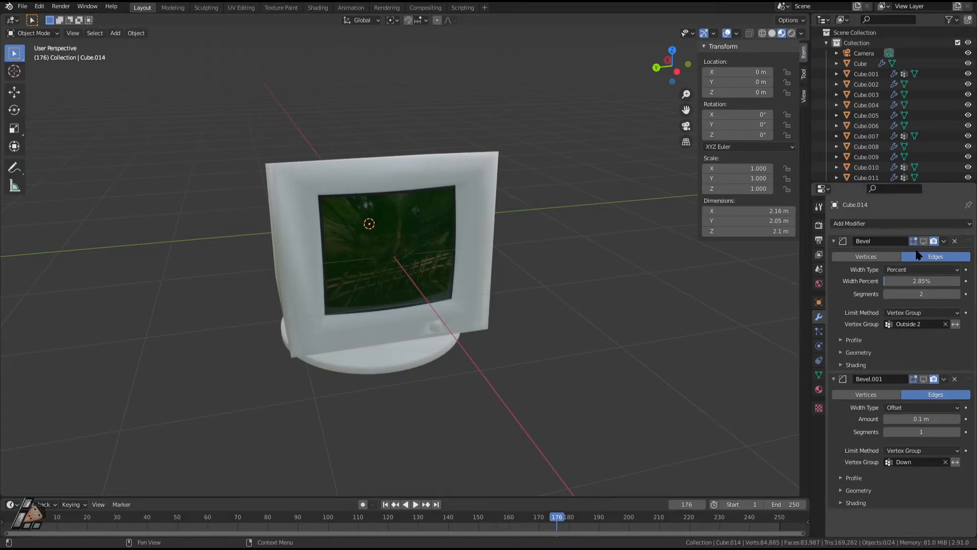
pyautogui.moveTo(484, 279); pyautogui.dragTo(570, 306, button='middle')
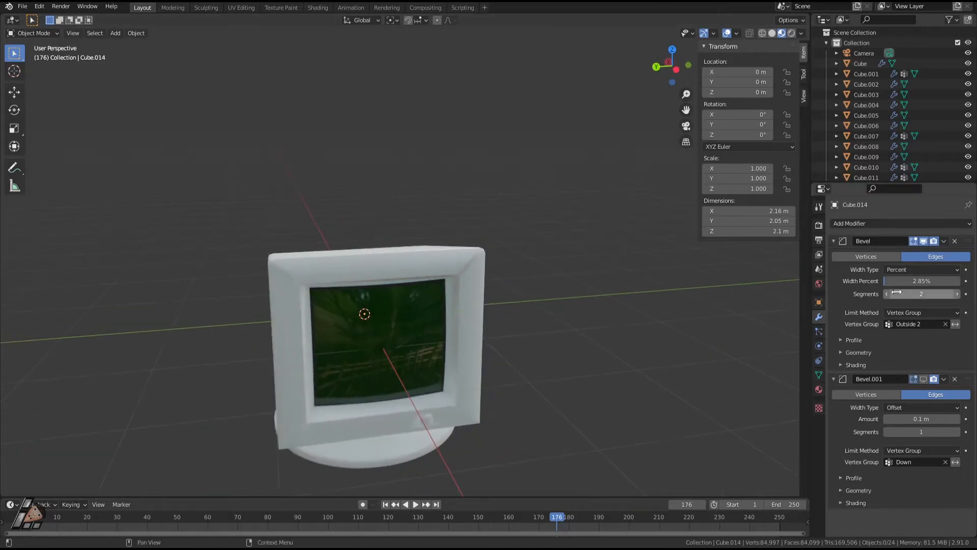
# Set the first Bevel's width to 2.20%, comparing the housing's front corner with a zero-width bevel
pyautogui.moveTo(789, 295); pyautogui.dragTo(641, 293, button='middle')
pyautogui.moveTo(921, 281)
pyautogui.mouseDown()
pyautogui.moveTo(957, 281)
pyautogui.moveTo(907, 281)
pyautogui.mouseUp()
pyautogui.moveTo(555, 316); pyautogui.dragTo(518, 253, button='middle')
pyautogui.press('w')
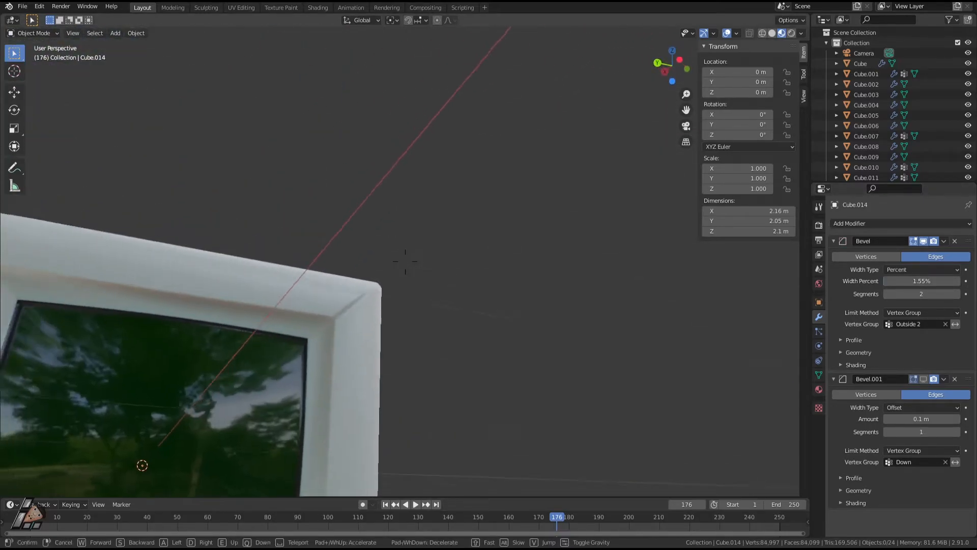
pyautogui.click(405, 261)
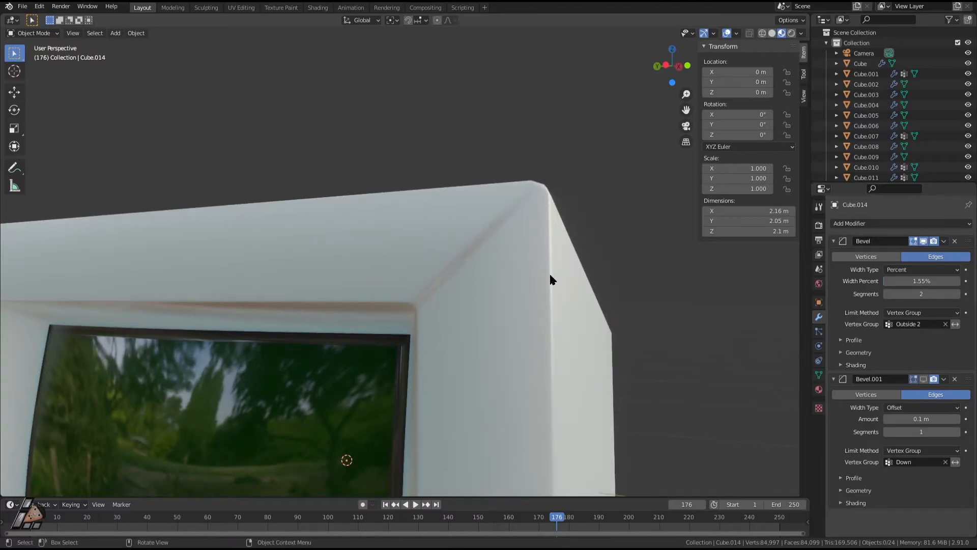
pyautogui.press('BackSpace')
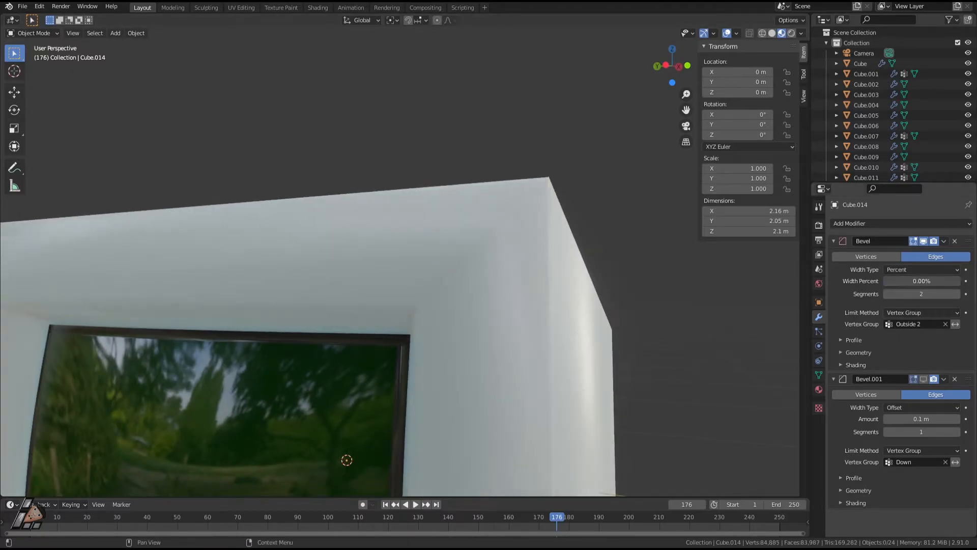
pyautogui.hotkey('ctrl', 'z')
pyautogui.scroll(-5, 479, 303)
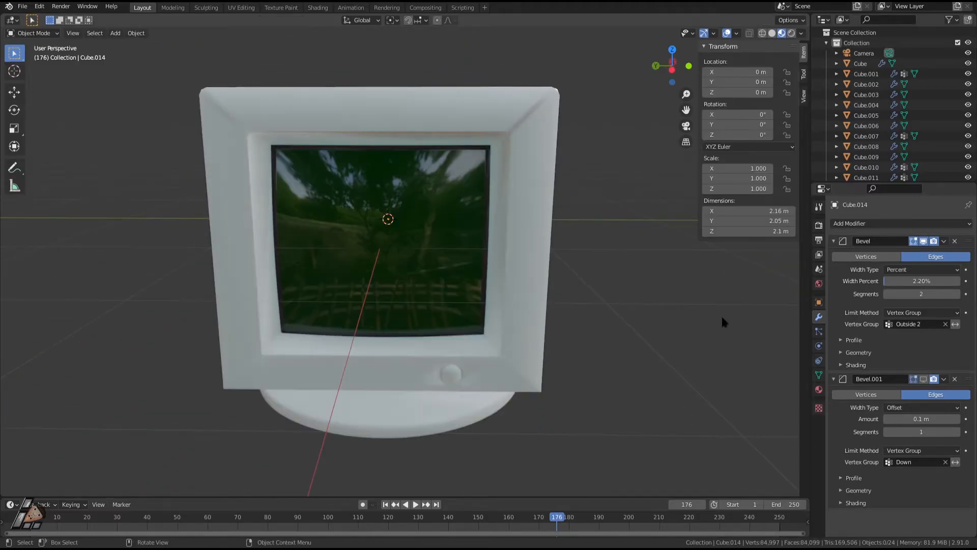
# Show the second Bevel modifier in the viewport and inspect the monitor from the front and side
pyautogui.click(923, 379)
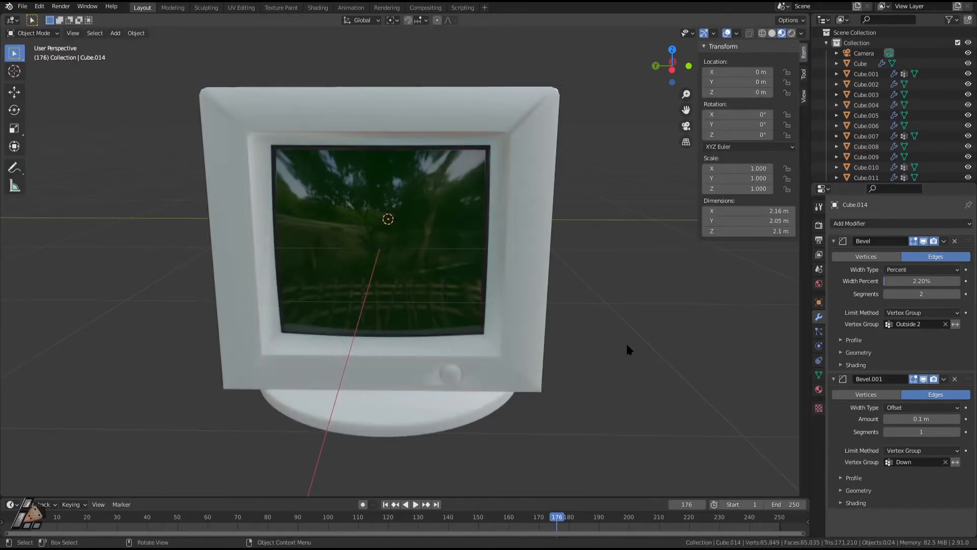
pyautogui.moveTo(628, 345); pyautogui.dragTo(529, 318, button='middle')
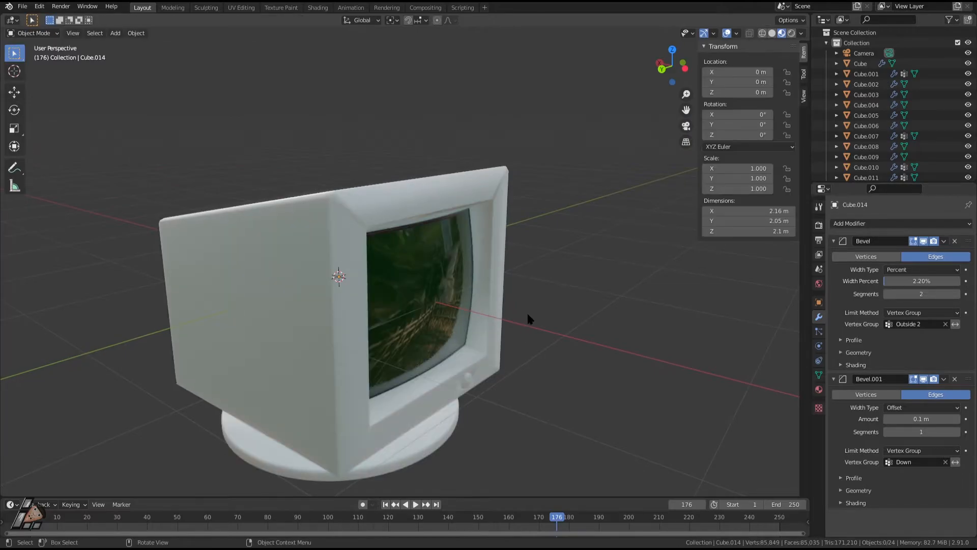
pyautogui.moveTo(528, 319); pyautogui.dragTo(636, 342, button='middle')
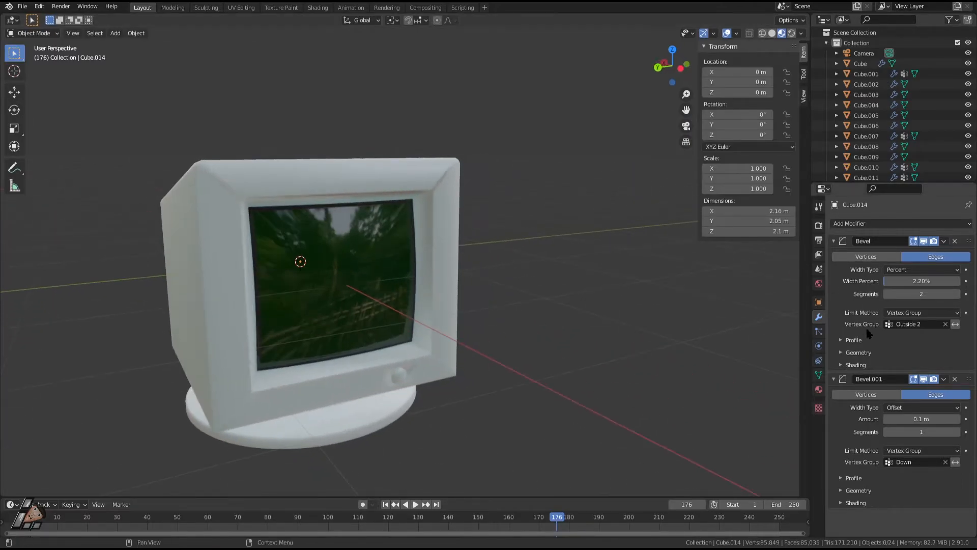
# Enter Edit Mode, reveal all hidden parts of the monitor mesh and clear the selection
pyautogui.click(819, 375)
pyautogui.press('Tab')
pyautogui.press('a')
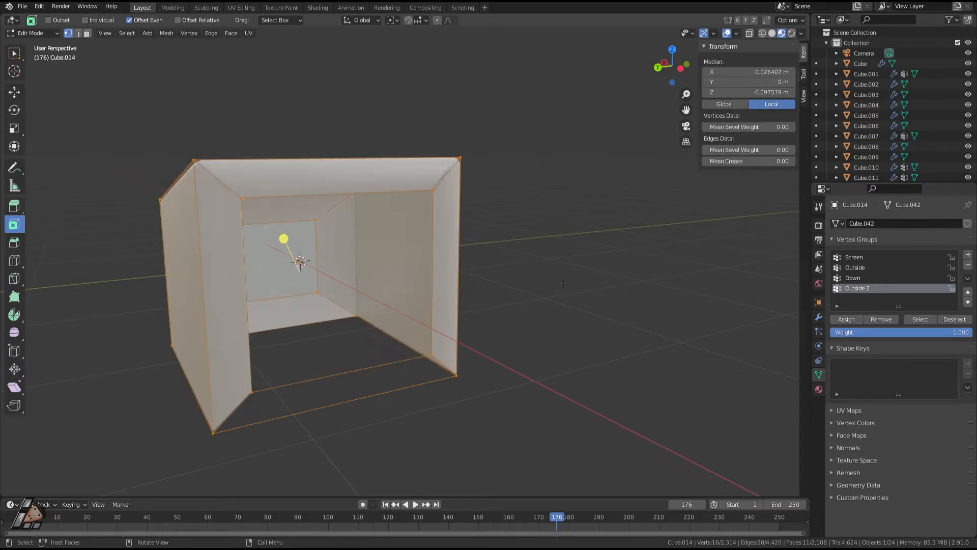
pyautogui.hotkey('alt', 'h')
pyautogui.hotkey('alt', 'a')
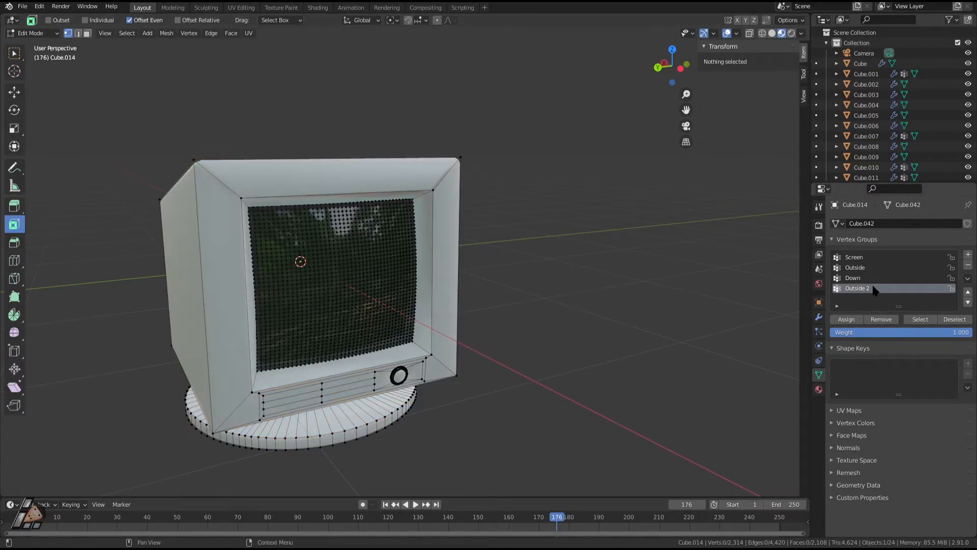
# Select the vertices of the Outside group and of the Outside 2 group in turn to compare their contents
pyautogui.click(853, 258)
pyautogui.click(852, 267)
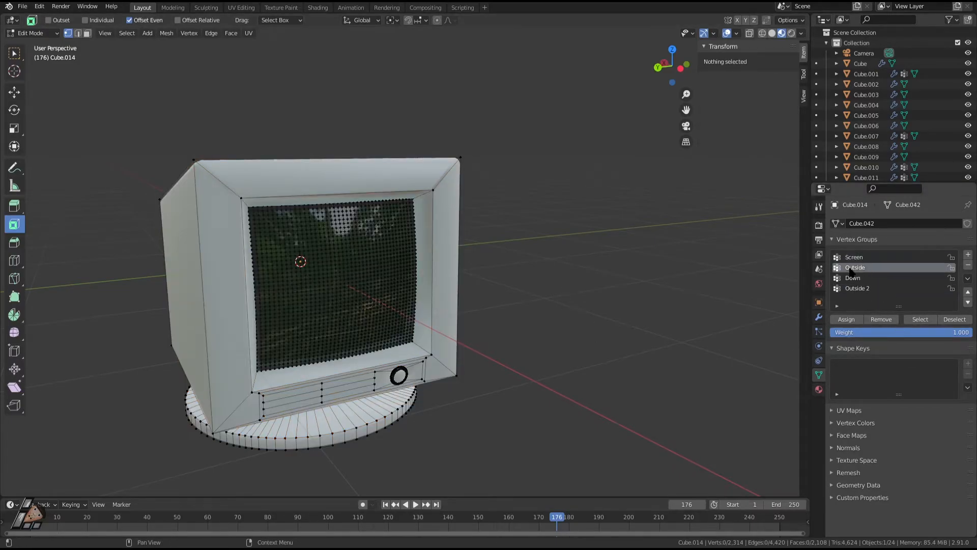
pyautogui.click(918, 320)
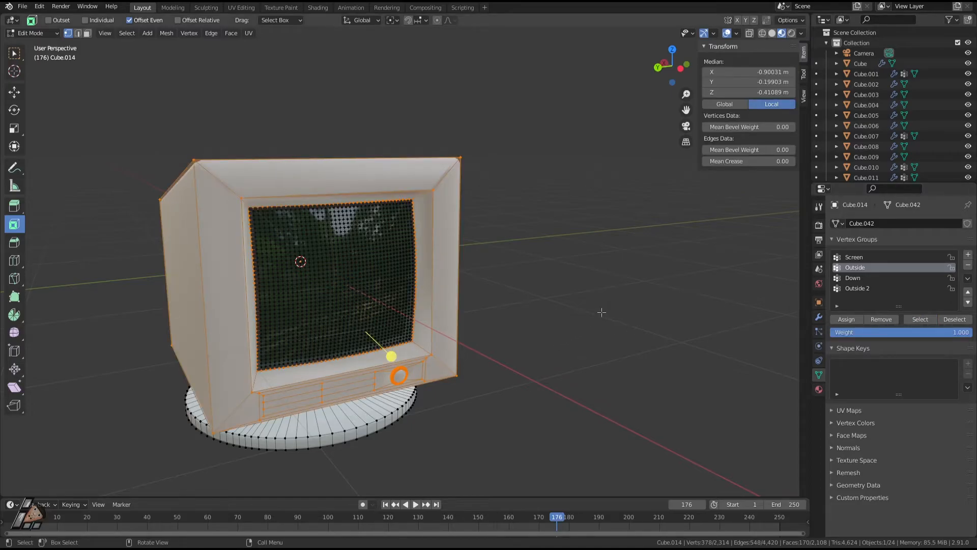
pyautogui.hotkey('alt', 'a')
pyautogui.click(867, 289)
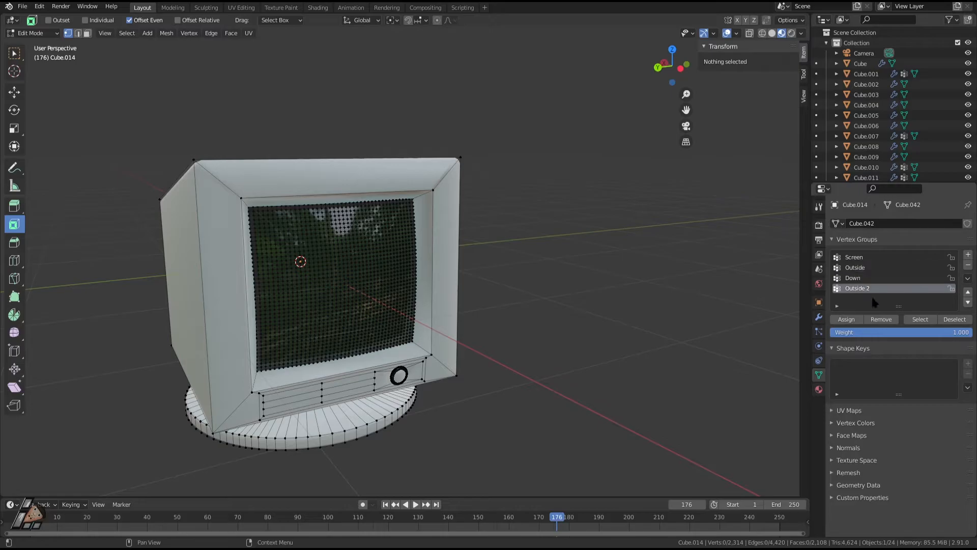
pyautogui.click(920, 320)
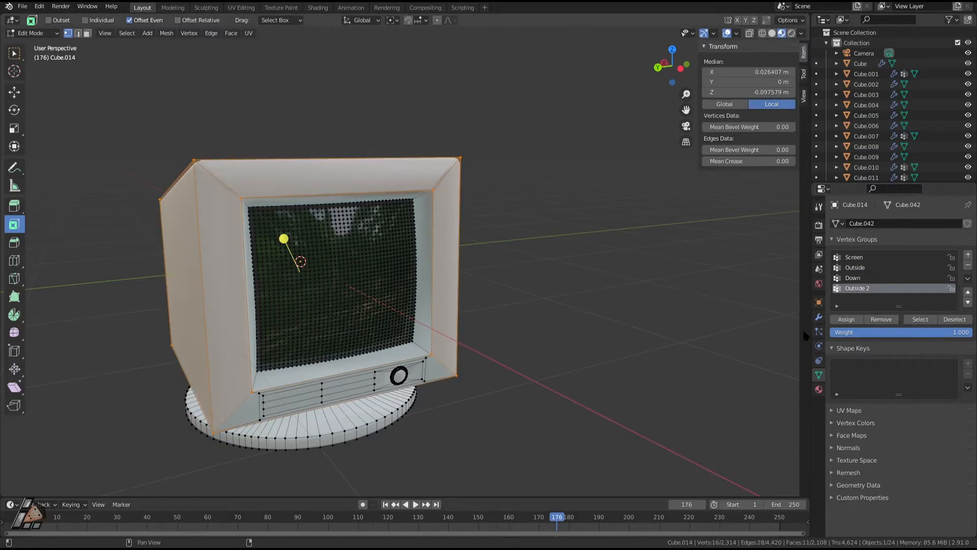
# Select the Outside group's vertices, invert the selection and hide everything that does not belong to the group
pyautogui.moveTo(713, 222); pyautogui.dragTo(443, 218, button='middle')
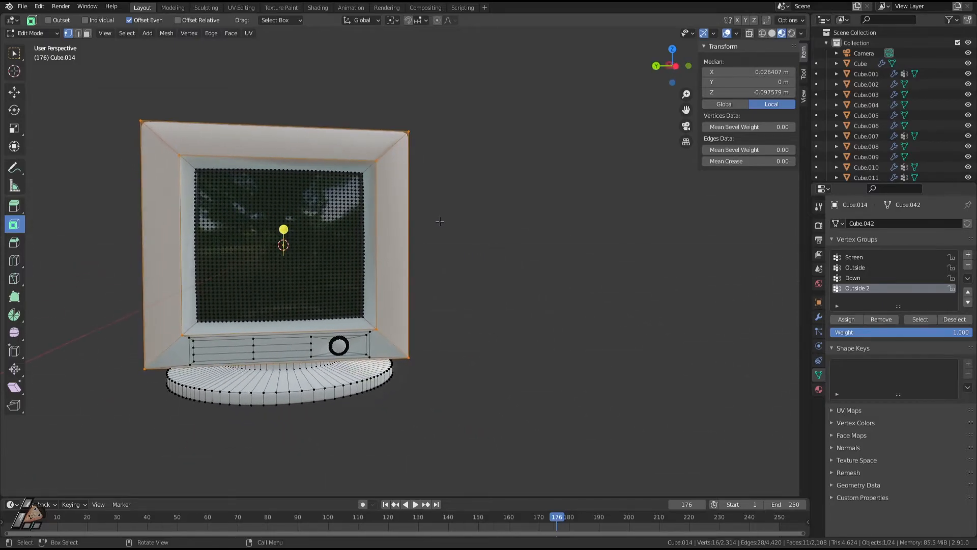
pyautogui.click(854, 268)
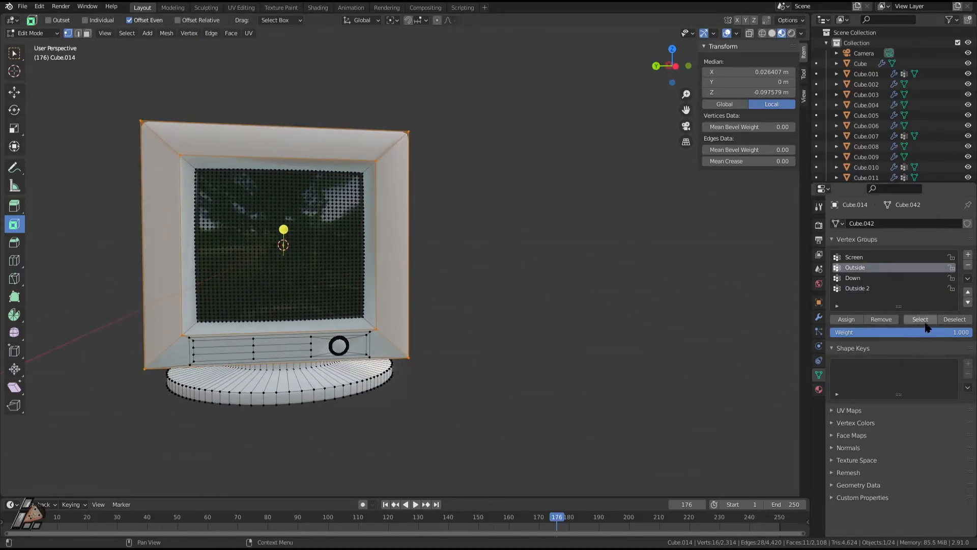
pyautogui.click(920, 319)
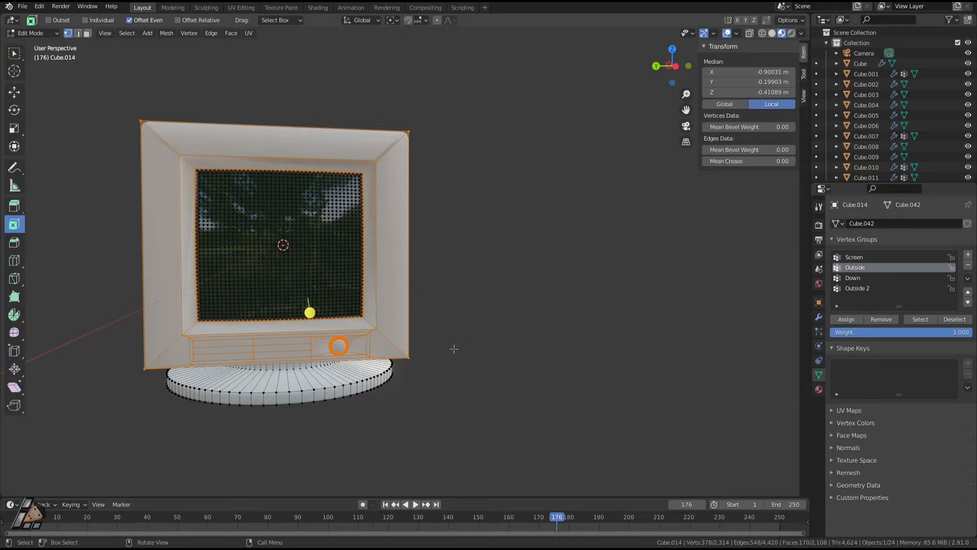
pyautogui.click(127, 33)
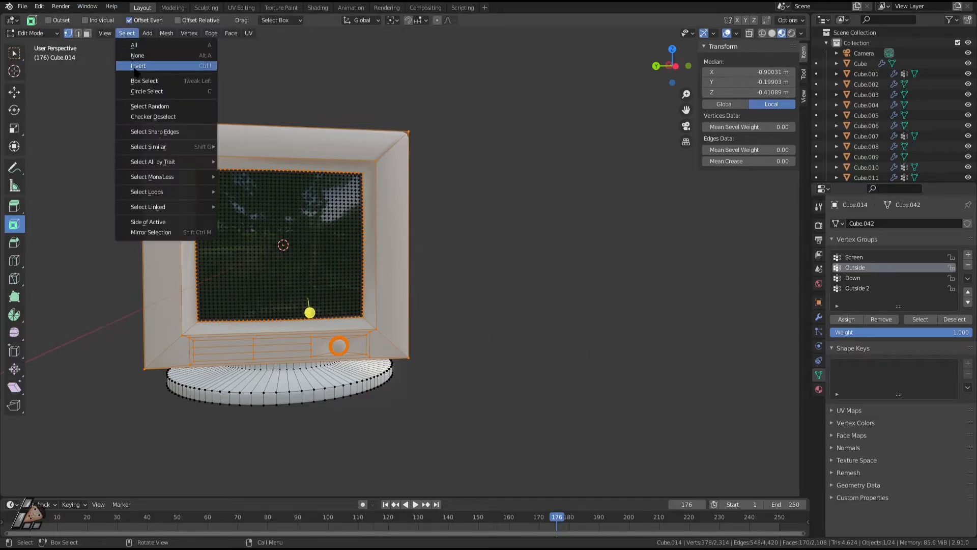
pyautogui.click(133, 65)
pyautogui.press('h')
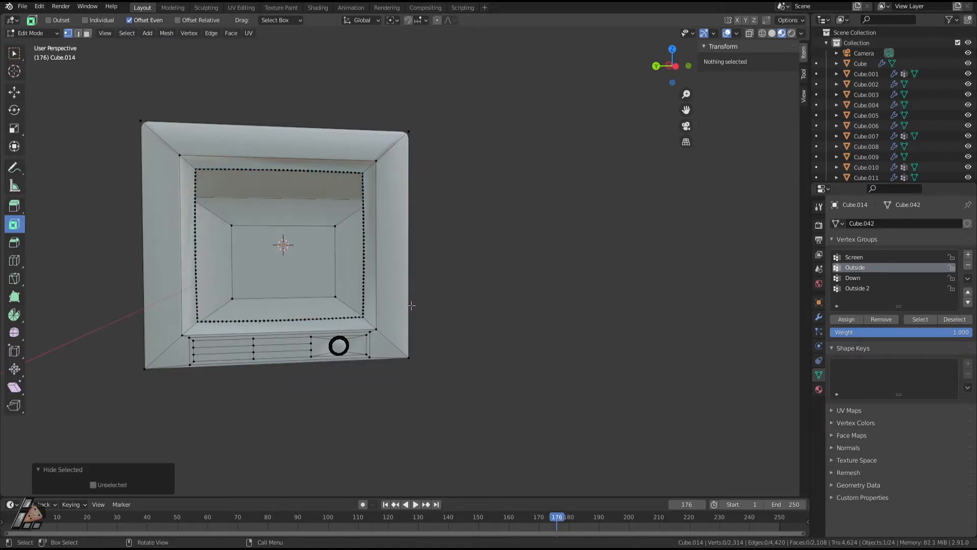
# Delete the Outside 2 vertex group
pyautogui.moveTo(325, 352); pyautogui.dragTo(376, 350, button='middle')
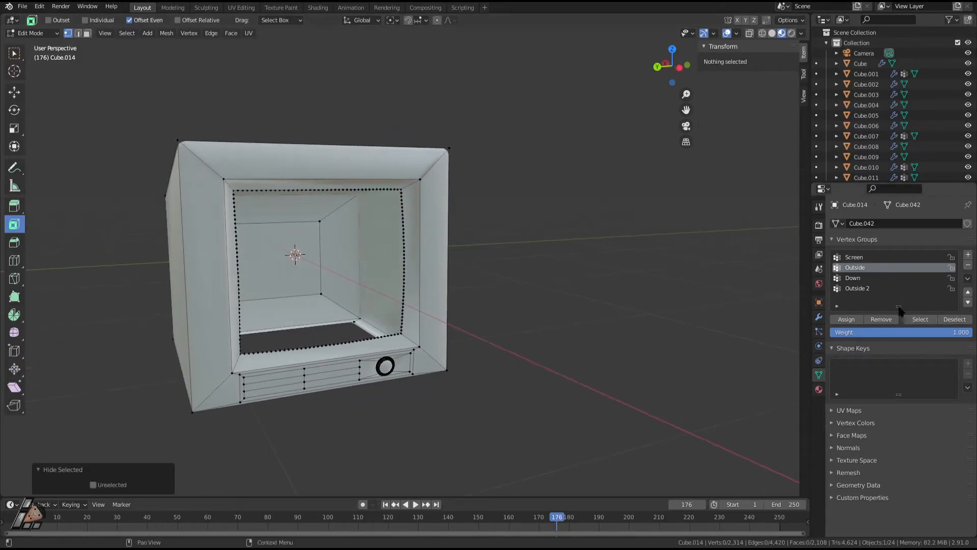
pyautogui.click(861, 289)
pyautogui.click(968, 265)
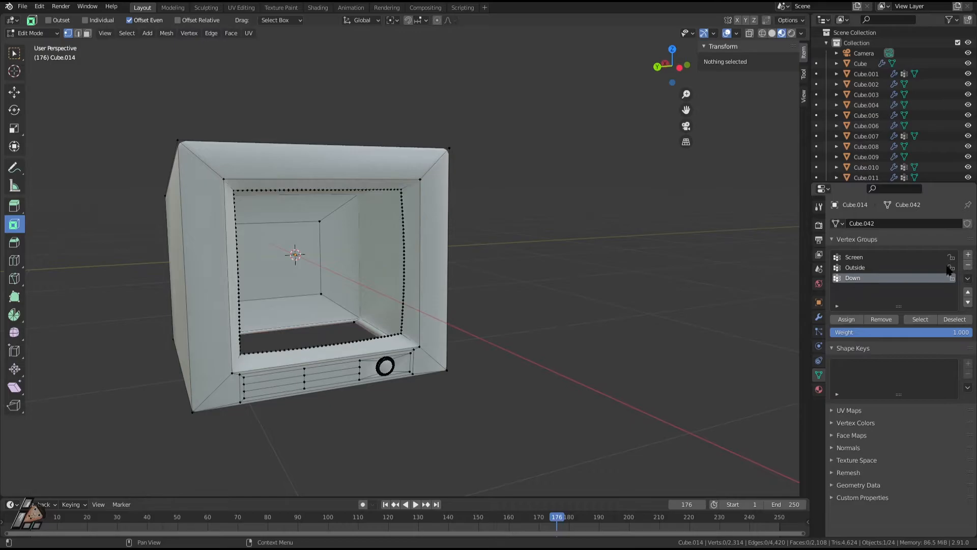
# From inside the housing, box-select the vertices of the front control strip and its knob in wireframe display
pyautogui.hotkey('shift', '`')
pyautogui.press('w')
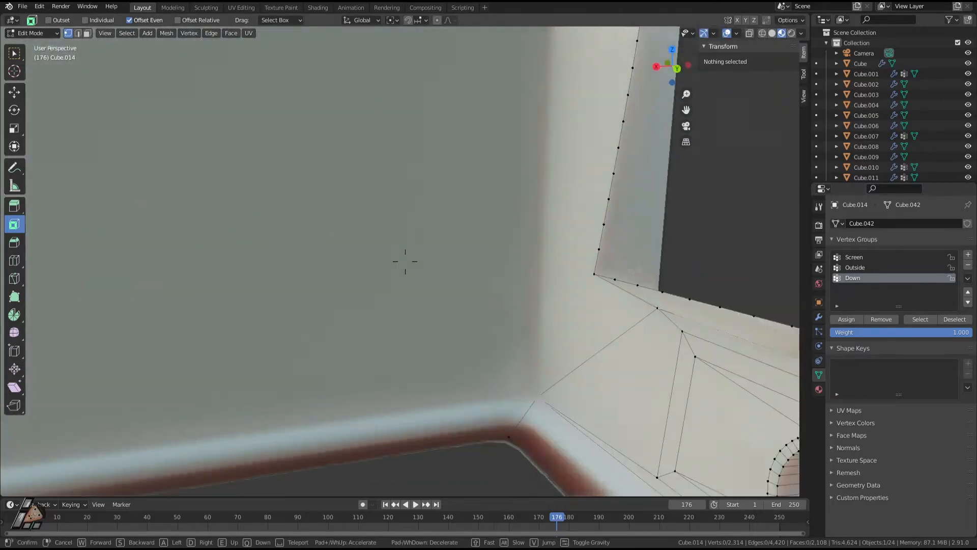
pyautogui.press('w')
pyautogui.press('s')
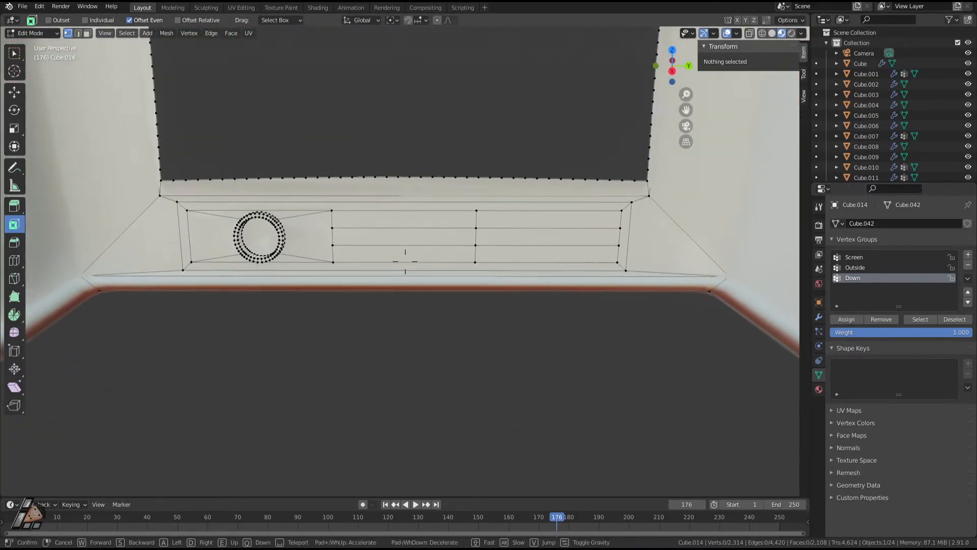
pyautogui.click(307, 233)
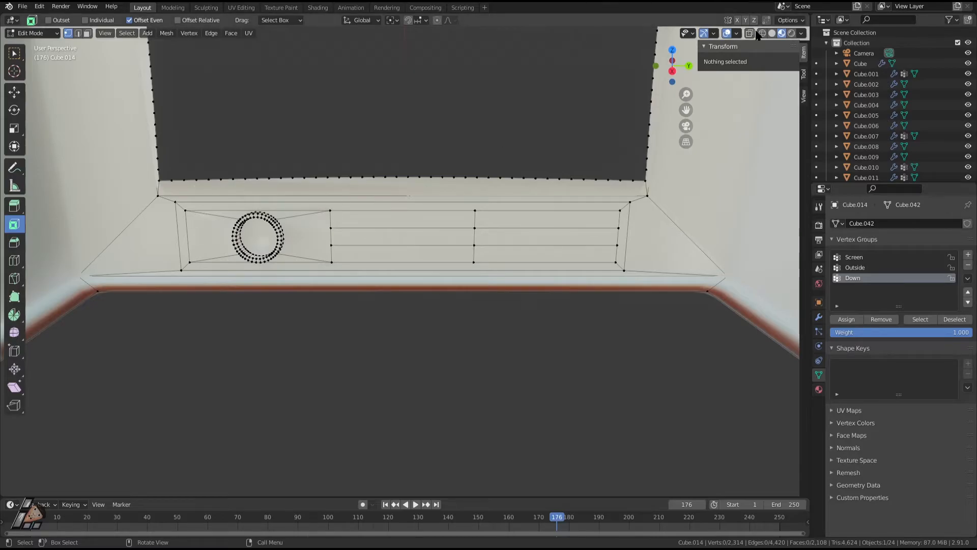
pyautogui.press('b')
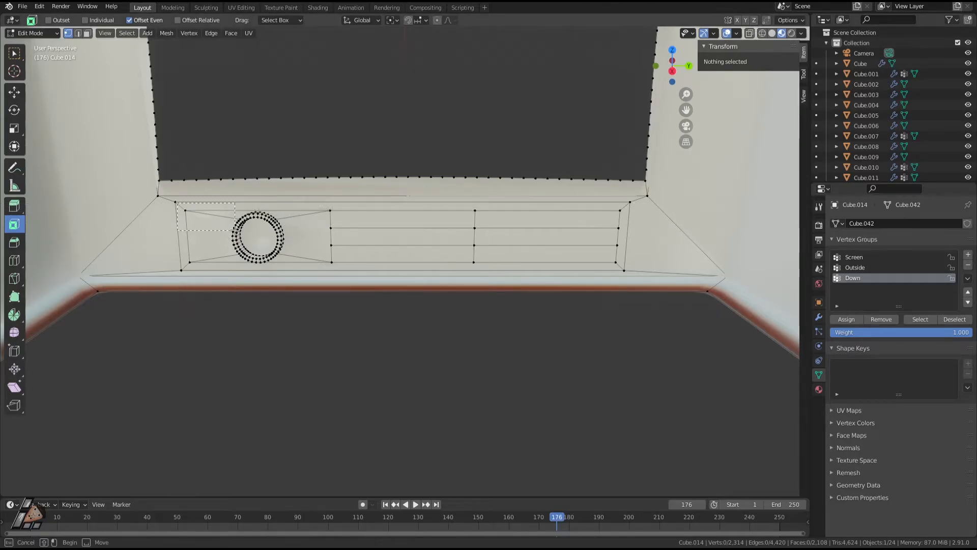
pyautogui.moveTo(219, 225); pyautogui.dragTo(183, 220)
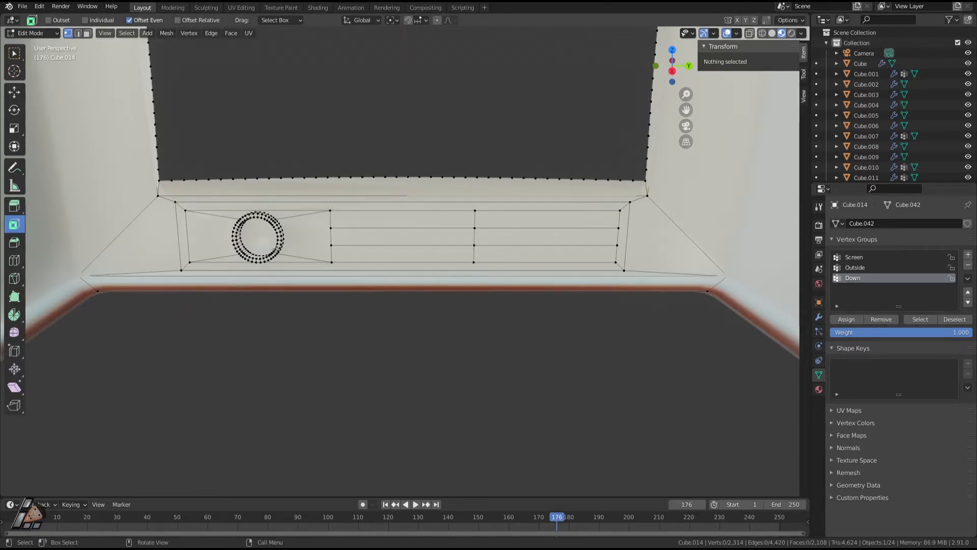
pyautogui.click(762, 33)
pyautogui.press('b')
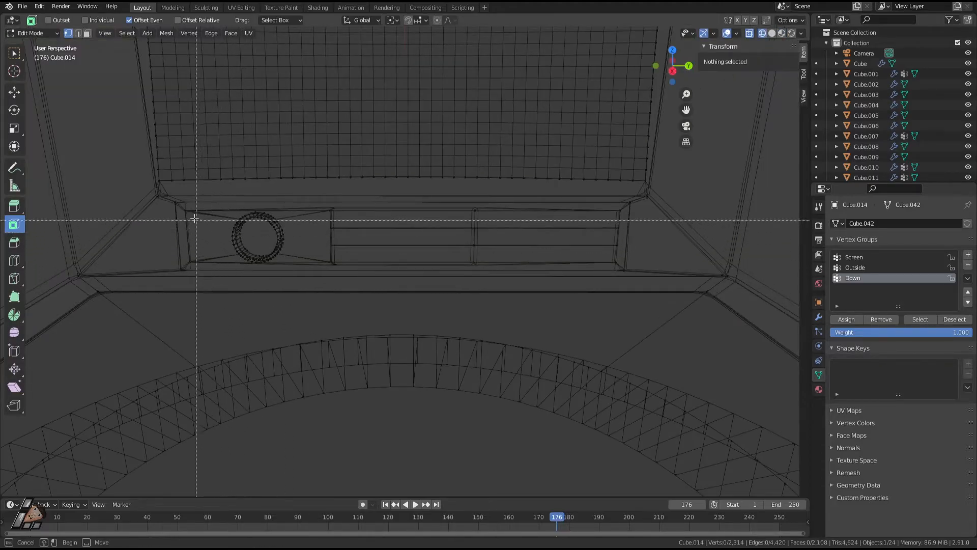
pyautogui.moveTo(185, 207)
pyautogui.mouseDown()
pyautogui.moveTo(198, 226)
pyautogui.moveTo(622, 273)
pyautogui.moveTo(614, 273)
pyautogui.mouseUp()
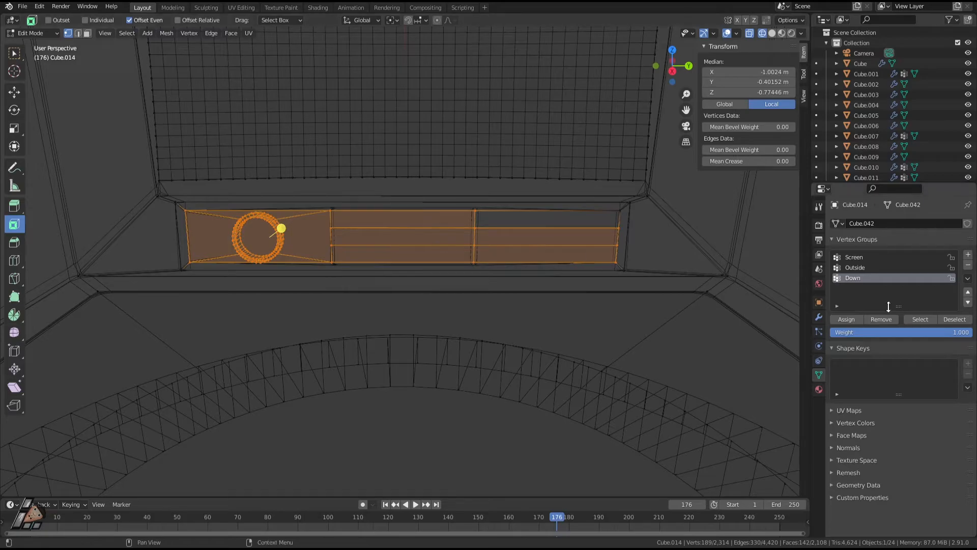
# Turn off viewport display of both Bevel modifiers and clear the Outside 2 vertex group from the first one
pyautogui.click(819, 317)
pyautogui.click(924, 242)
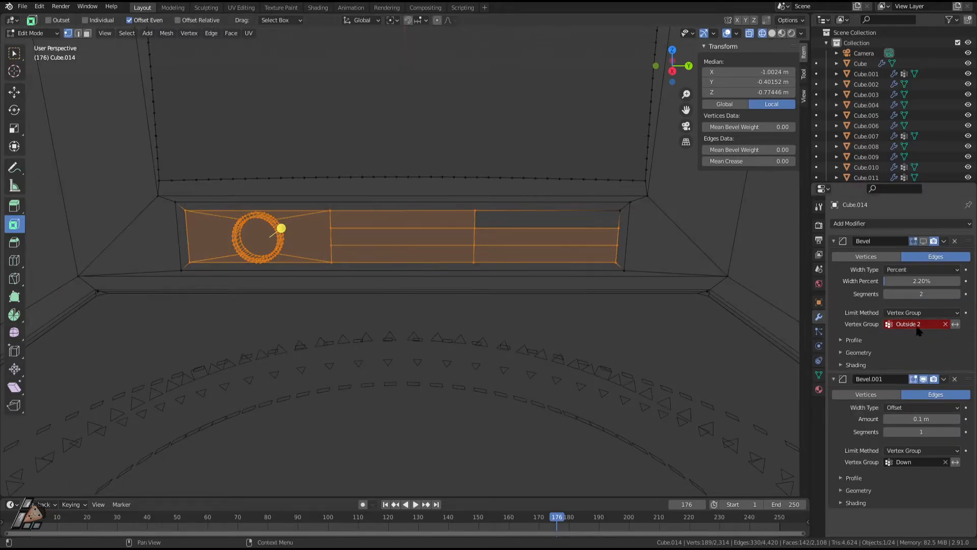
pyautogui.click(945, 324)
pyautogui.click(924, 379)
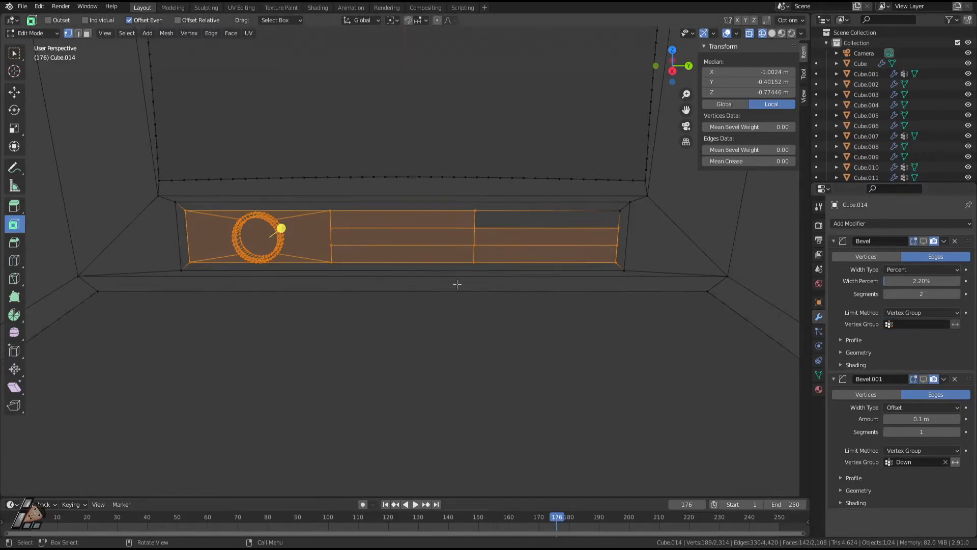
# Add the control strip's missing upper corner vertex to the selection and hide the whole strip with its knob
pyautogui.keyDown('shift'); pyautogui.click(620, 211); pyautogui.keyUp('shift')
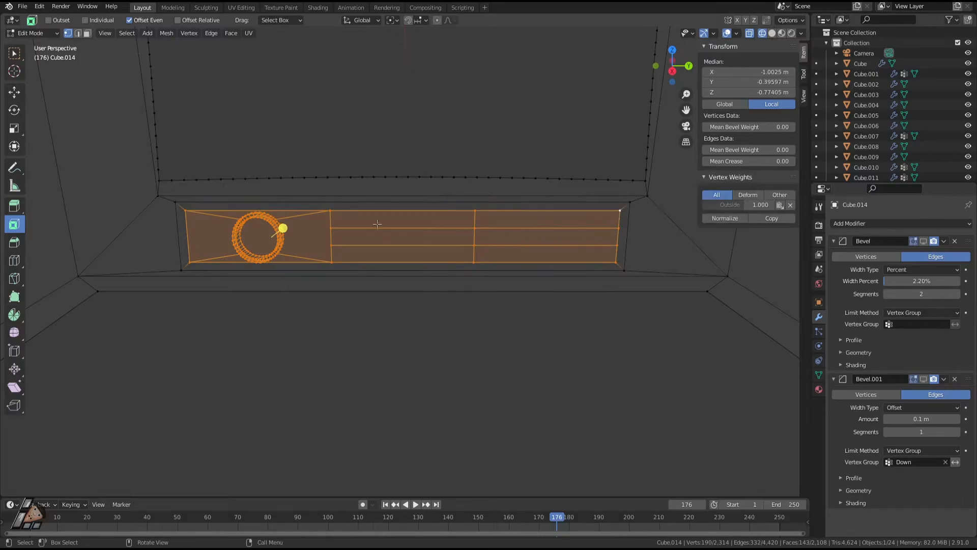
pyautogui.press('c')
pyautogui.scroll(5, 248, 239)
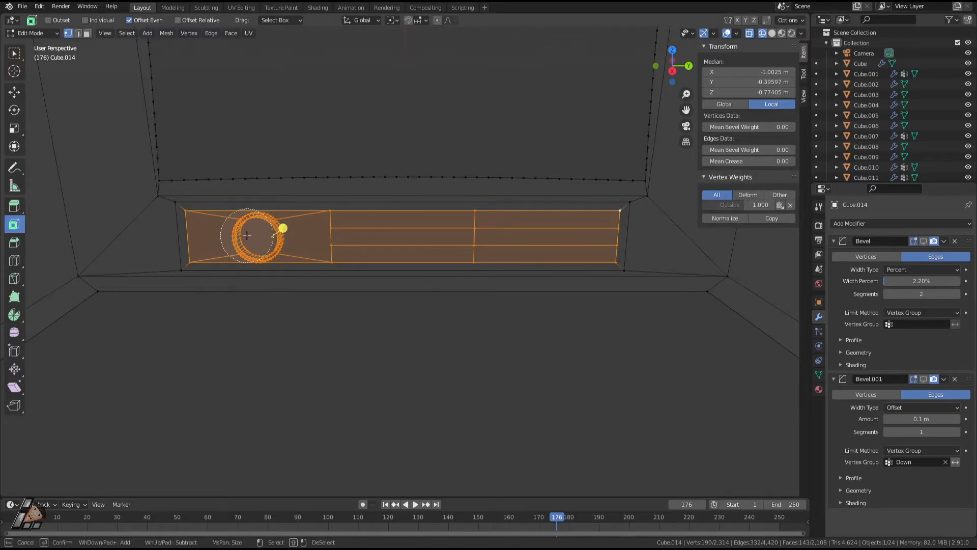
pyautogui.press('Escape')
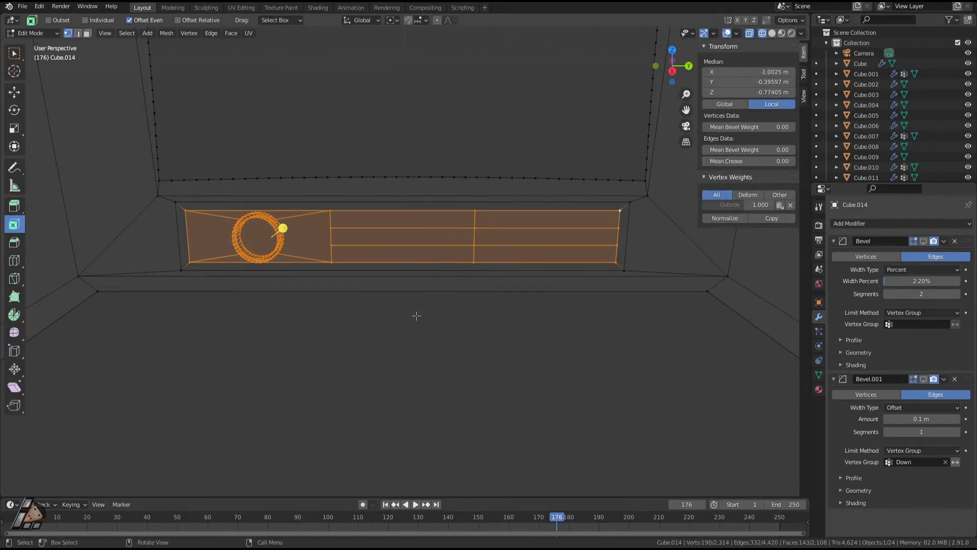
pyautogui.press('h')
# Return to Object Mode, frame the monitor and switch the viewport back to material preview shading
pyautogui.moveTo(517, 258); pyautogui.dragTo(337, 251, button='middle')
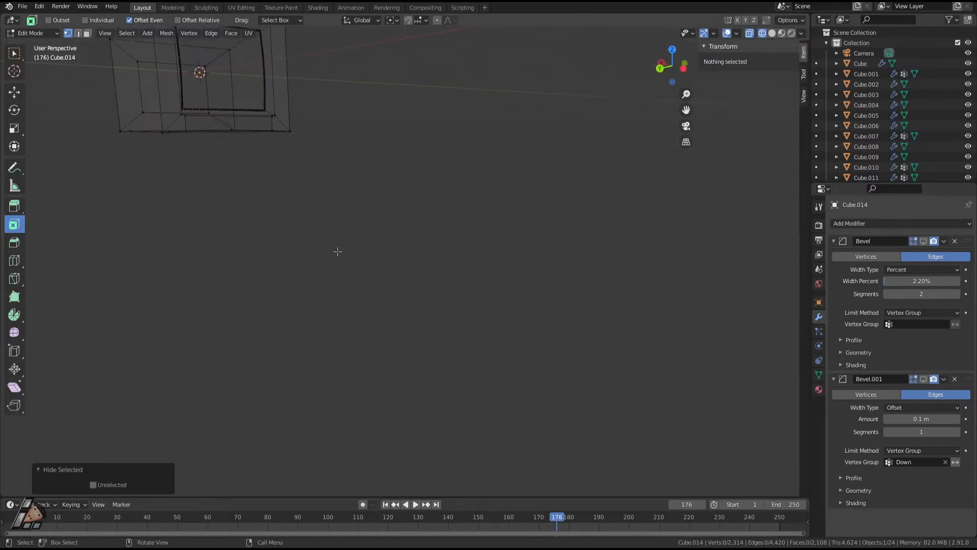
pyautogui.press('Tab')
pyautogui.click(174, 123)
pyautogui.press('KP_Decimal')
pyautogui.moveTo(519, 277); pyautogui.dragTo(485, 265, button='middle')
pyautogui.scroll(-3, 485, 266)
pyautogui.click(782, 33)
pyautogui.scroll(2, 556, 326)
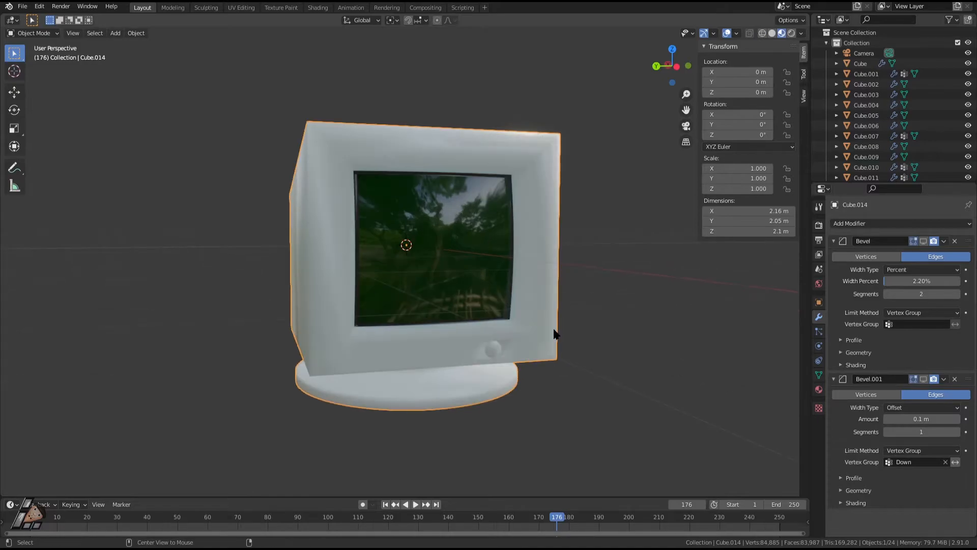
# In Edit Mode, assign all visible housing vertices to a new vertex group named Outside2, then return to Object Mode
pyautogui.press('Tab')
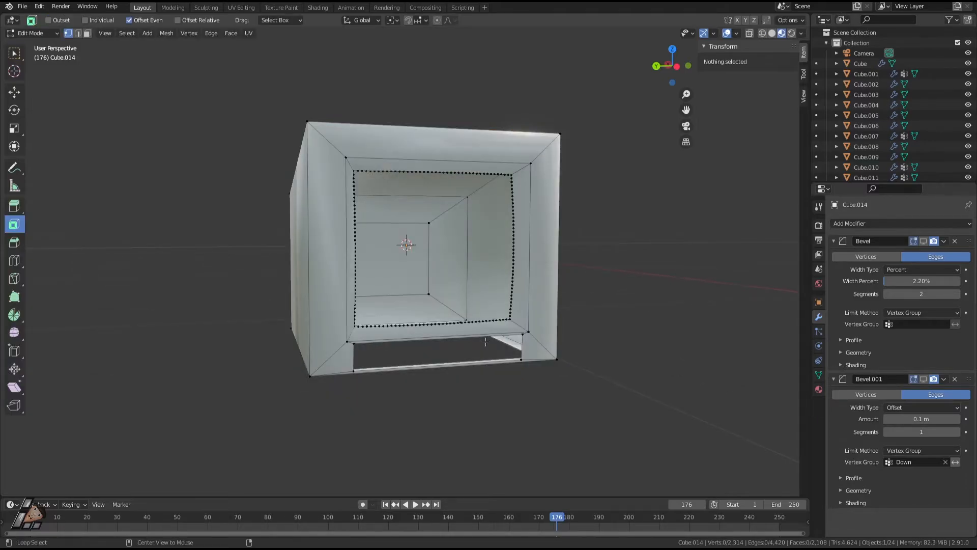
pyautogui.click(818, 375)
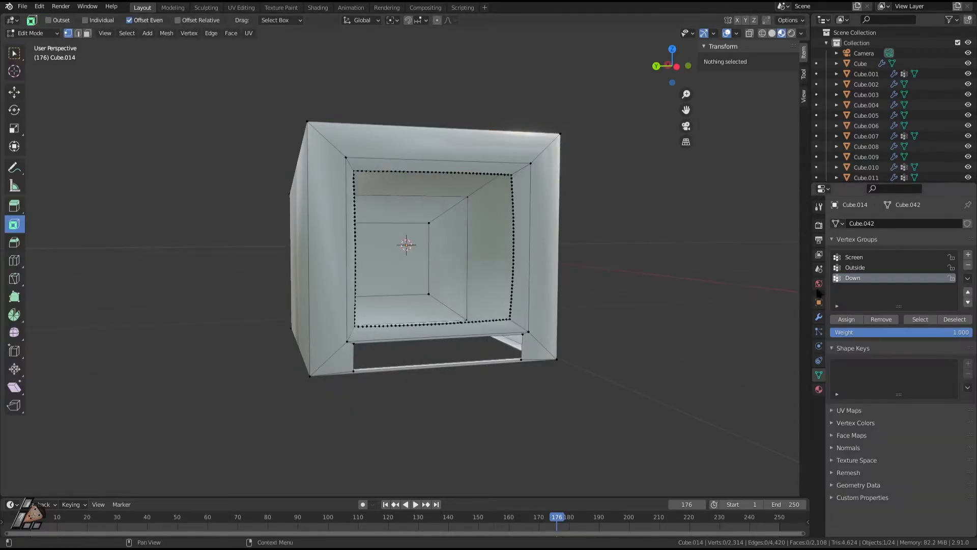
pyautogui.click(921, 319)
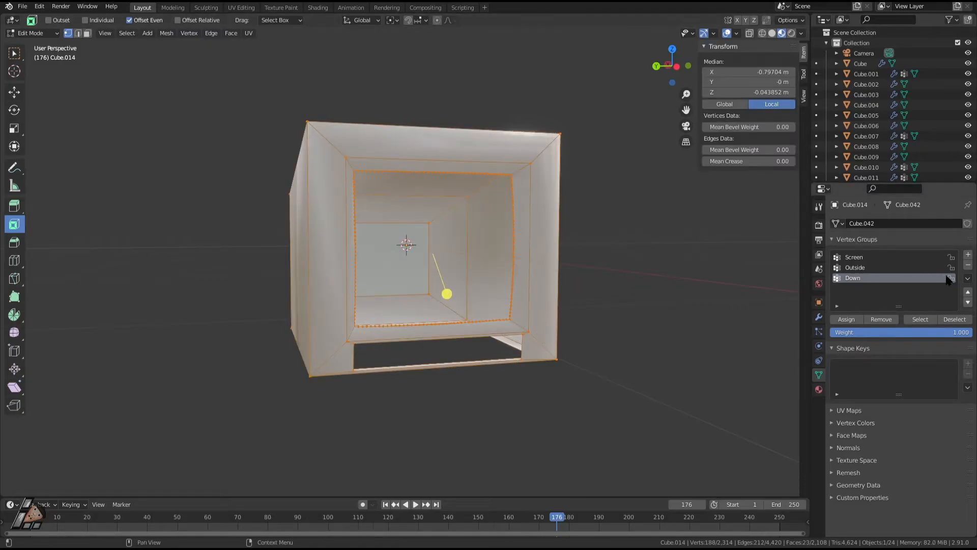
pyautogui.click(967, 254)
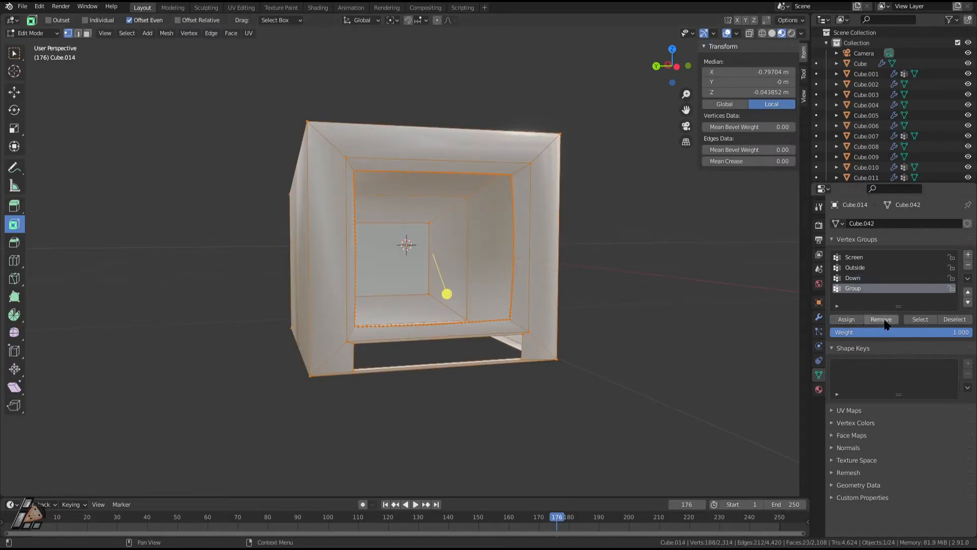
pyautogui.doubleClick(859, 289)
pyautogui.write('Out')
pyautogui.press('Return')
pyautogui.click(845, 319)
pyautogui.hotkey('alt', 'a')
pyautogui.press('Tab')
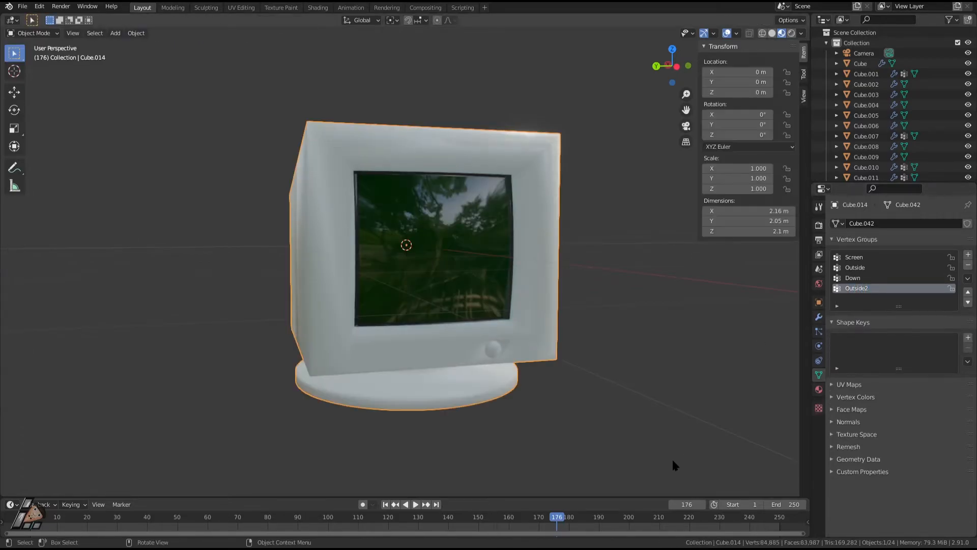
# Turn on viewport display for both the Bevel and Bevel.001 modifiers
pyautogui.click(819, 316)
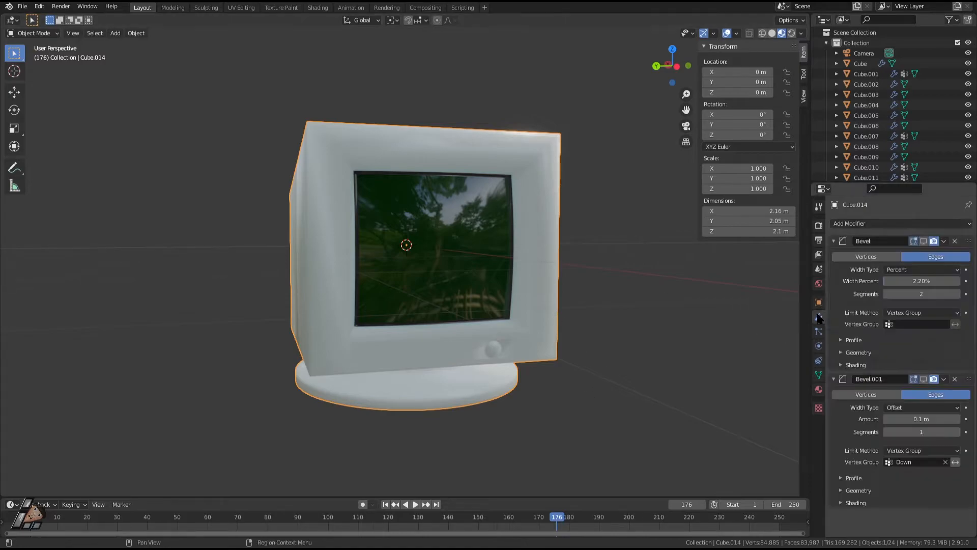
pyautogui.click(924, 240)
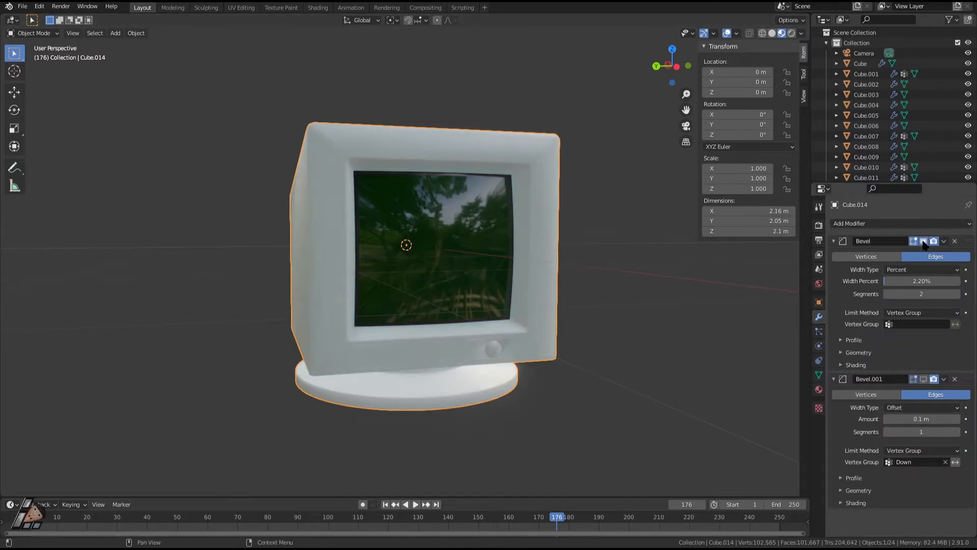
pyautogui.moveTo(573, 252); pyautogui.dragTo(468, 327, button='middle')
pyautogui.scroll(3, 567, 369)
pyautogui.click(923, 378)
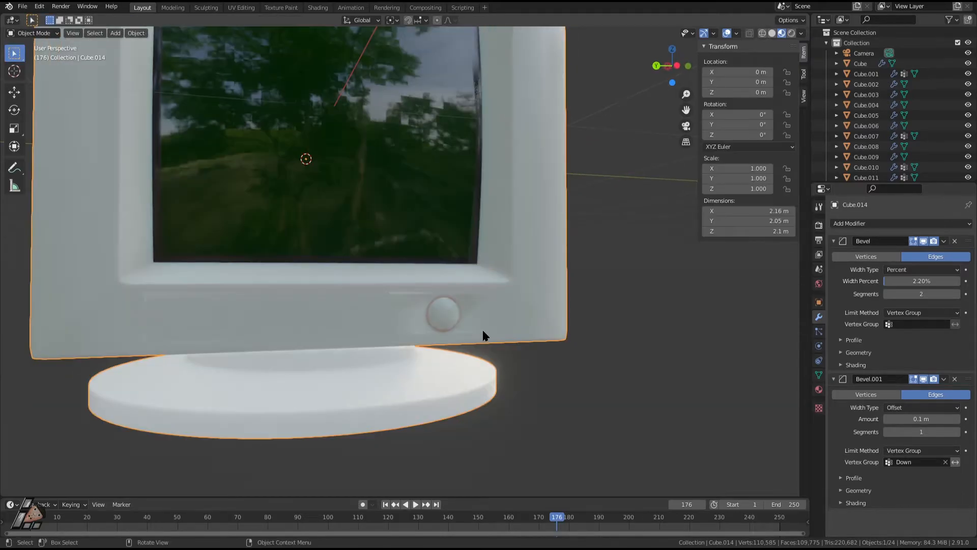
# Examine the bevelled housing edges, screen frame, control strip and knob from several angles
pyautogui.moveTo(432, 305); pyautogui.dragTo(664, 258, button='middle')
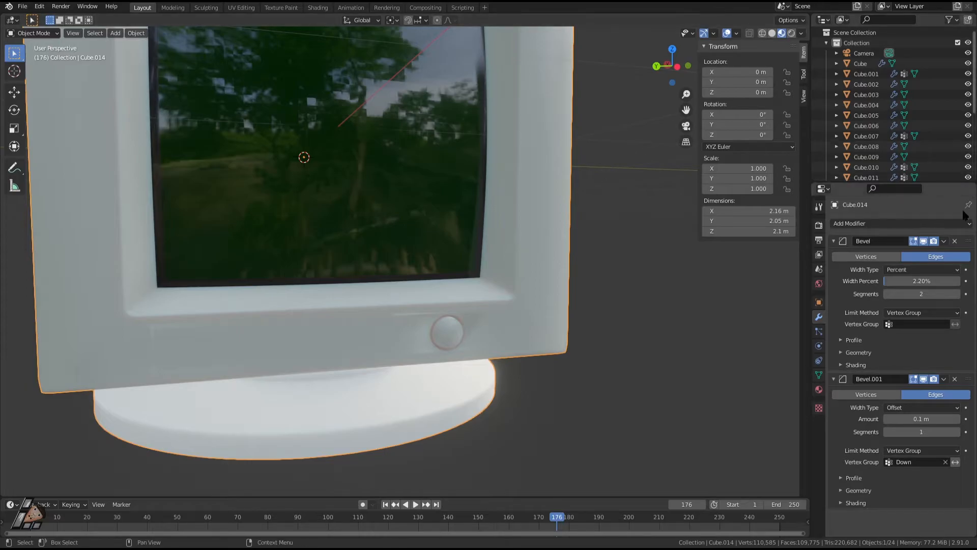
pyautogui.scroll(-4, 431, 300)
pyautogui.moveTo(432, 301); pyautogui.dragTo(260, 282, button='middle')
pyautogui.scroll(4, 260, 281)
pyautogui.moveTo(325, 218); pyautogui.dragTo(365, 227, button='middle')
pyautogui.scroll(-4, 497, 252)
pyautogui.scroll(3, 405, 305)
pyautogui.moveTo(413, 305); pyautogui.dragTo(464, 360, button='middle')
pyautogui.press('Tab')
pyautogui.press('Tab')
pyautogui.scroll(3, 460, 355)
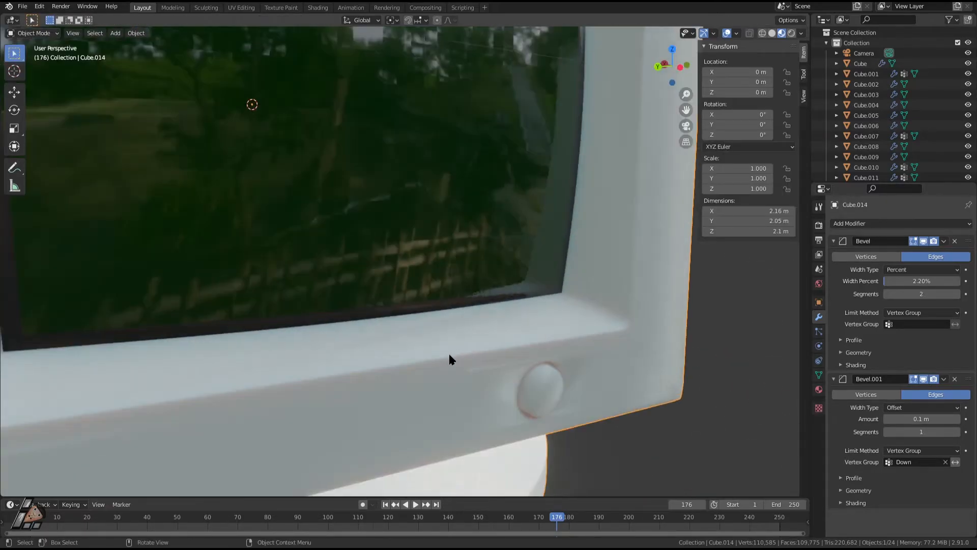
pyautogui.scroll(-2, 452, 350)
pyautogui.moveTo(292, 344); pyautogui.dragTo(335, 325, button='middle')
pyautogui.press('Tab')
pyautogui.press('Tab')
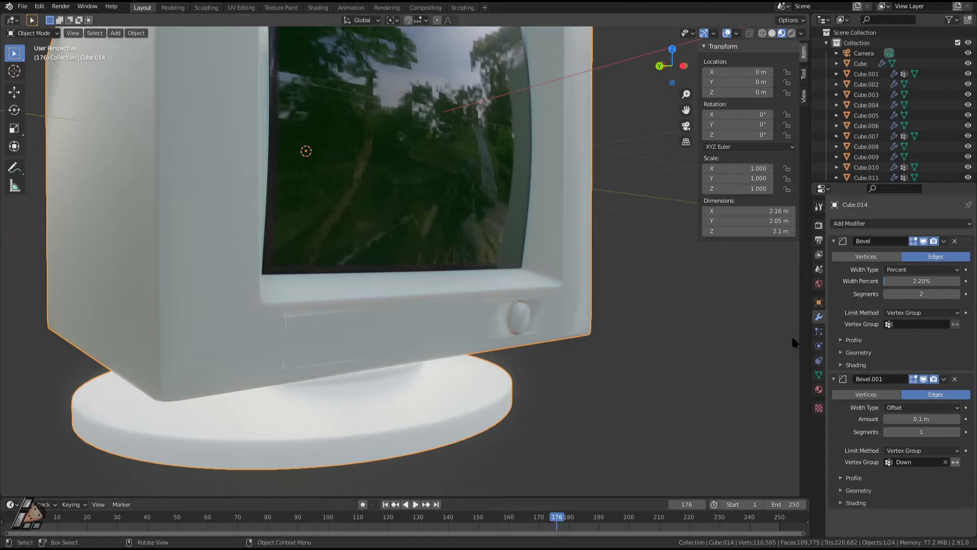
# Enter Edit Mode on the monitor, reveal all hidden geometry and clear the selection
pyautogui.click(817, 375)
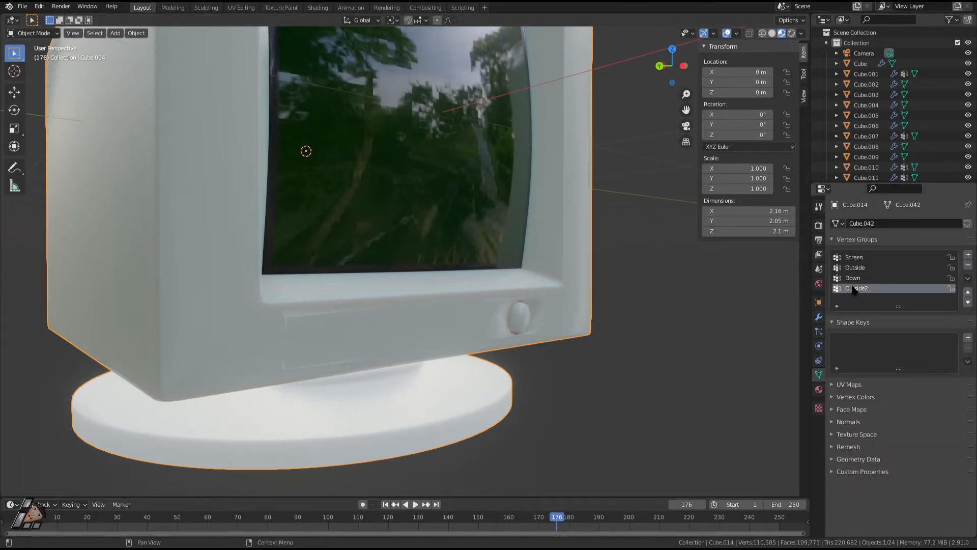
pyautogui.press('Tab')
pyautogui.moveTo(514, 318); pyautogui.dragTo(499, 316, button='middle')
pyautogui.scroll(-2, 499, 316)
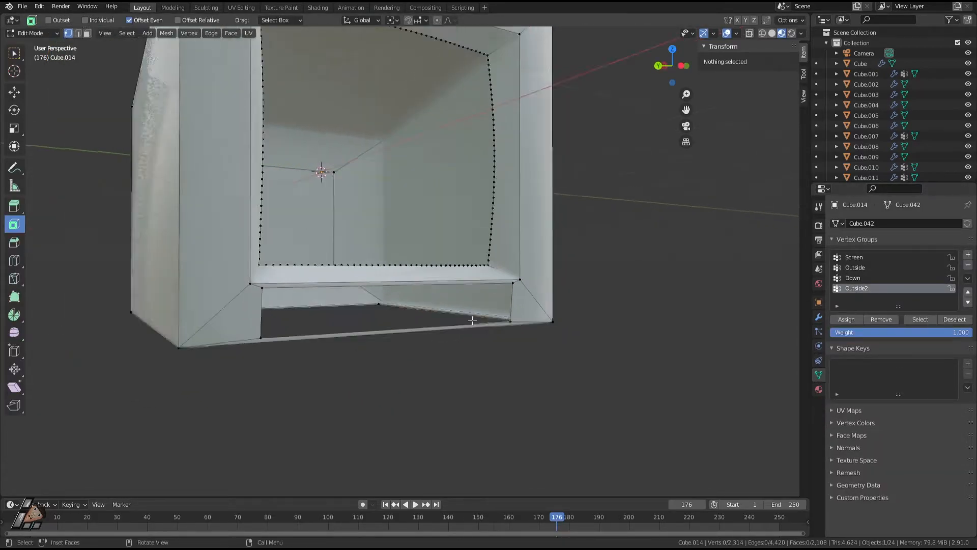
pyautogui.hotkey('alt', 'h')
pyautogui.moveTo(657, 306); pyautogui.dragTo(783, 289, button='middle')
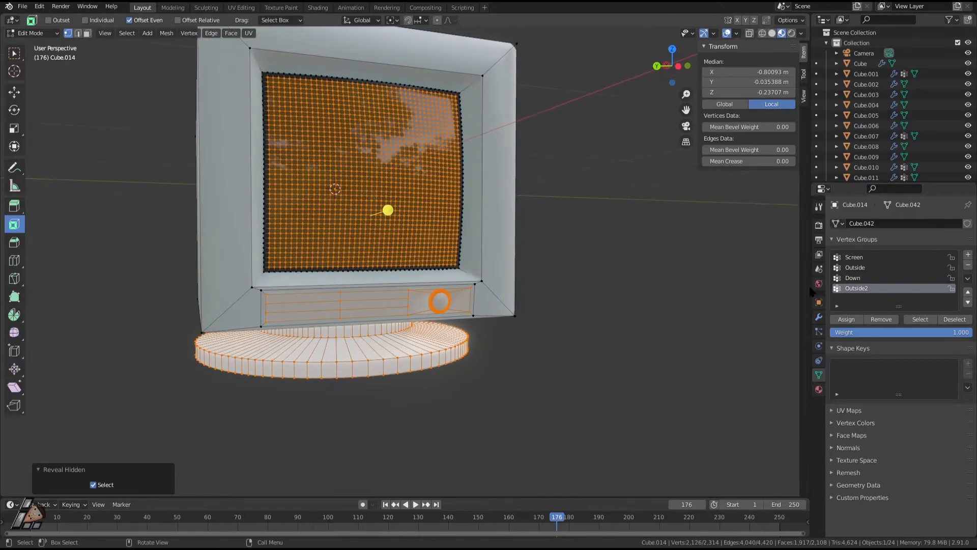
pyautogui.hotkey('alt', 'a')
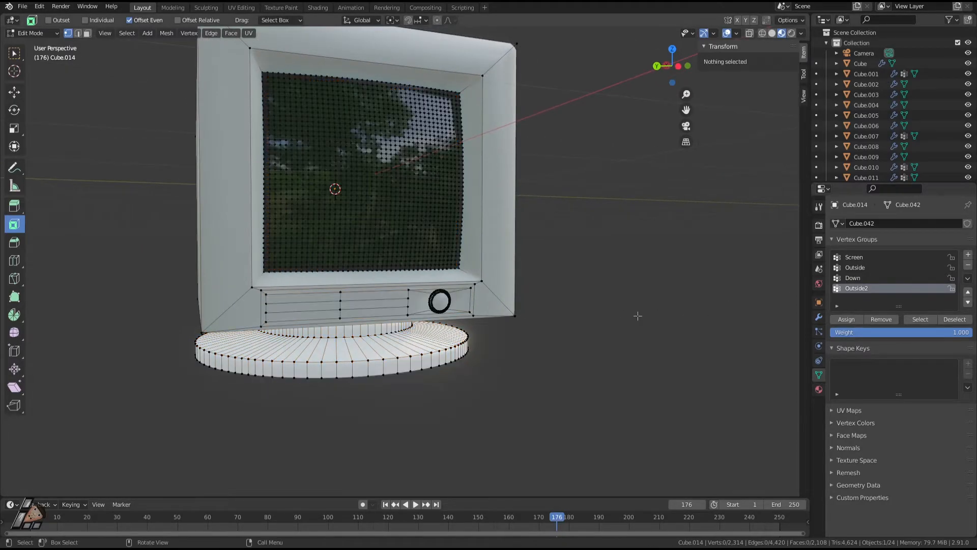
# Select the Outside2 group's vertices and hide them
pyautogui.click(920, 319)
pyautogui.press('h')
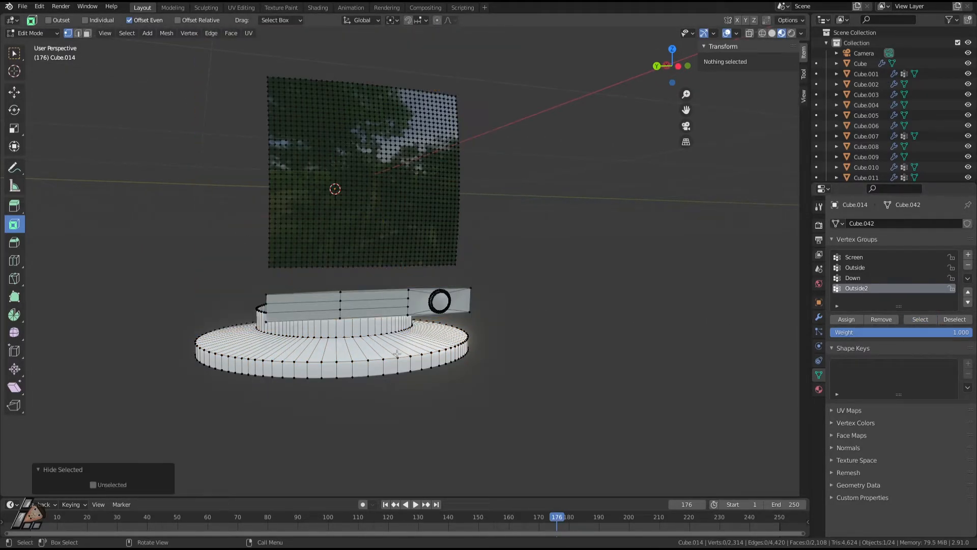
pyautogui.moveTo(355, 267); pyautogui.dragTo(397, 268, button='middle')
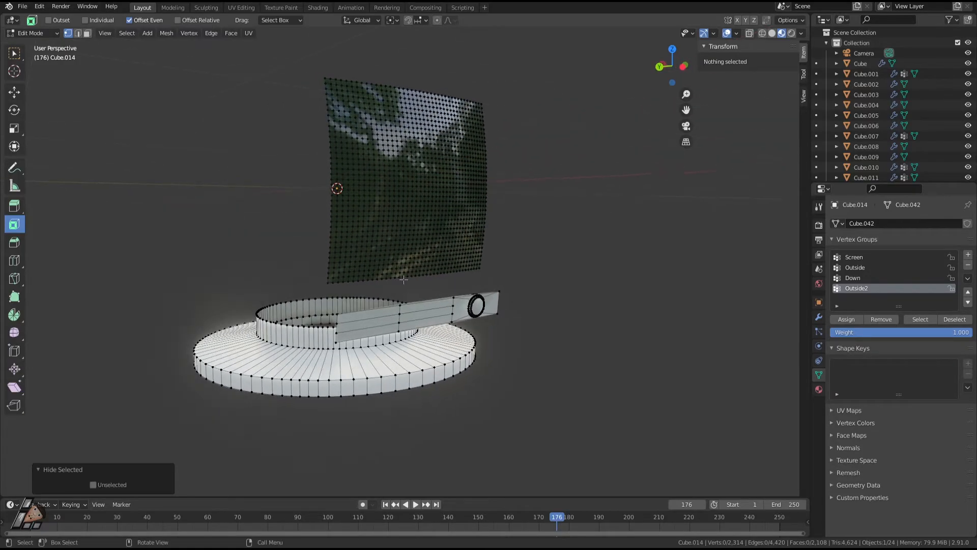
pyautogui.click(856, 268)
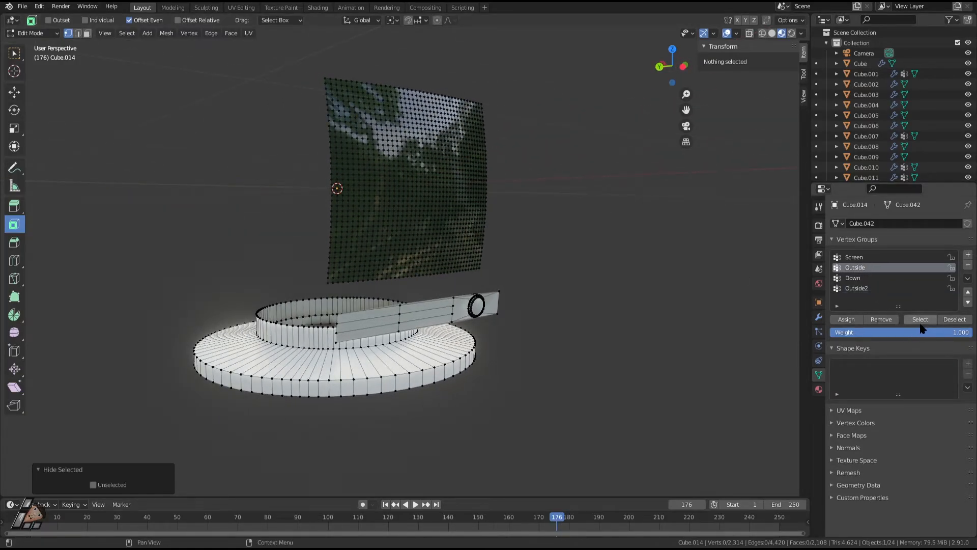
# Select and hide the vertices of the Down group and of the Screen group to isolate the control strip
pyautogui.click(851, 278)
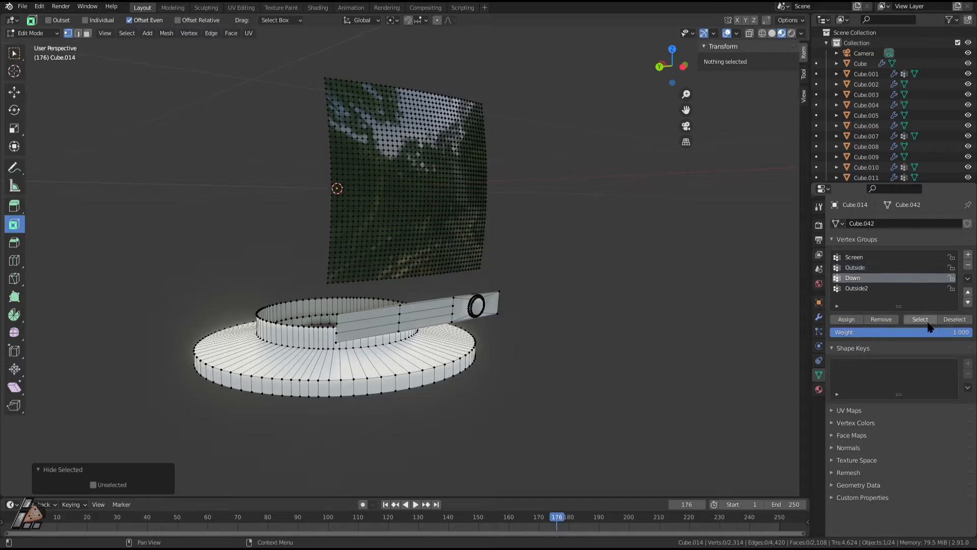
pyautogui.click(921, 320)
pyautogui.press('h')
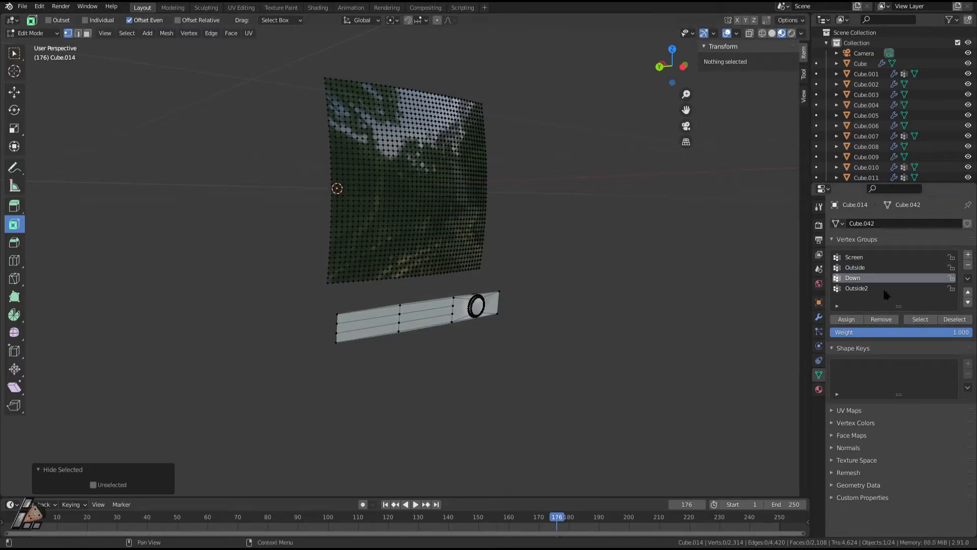
pyautogui.click(851, 257)
pyautogui.click(921, 319)
pyautogui.press('h')
pyautogui.moveTo(567, 295); pyautogui.dragTo(809, 272, button='middle')
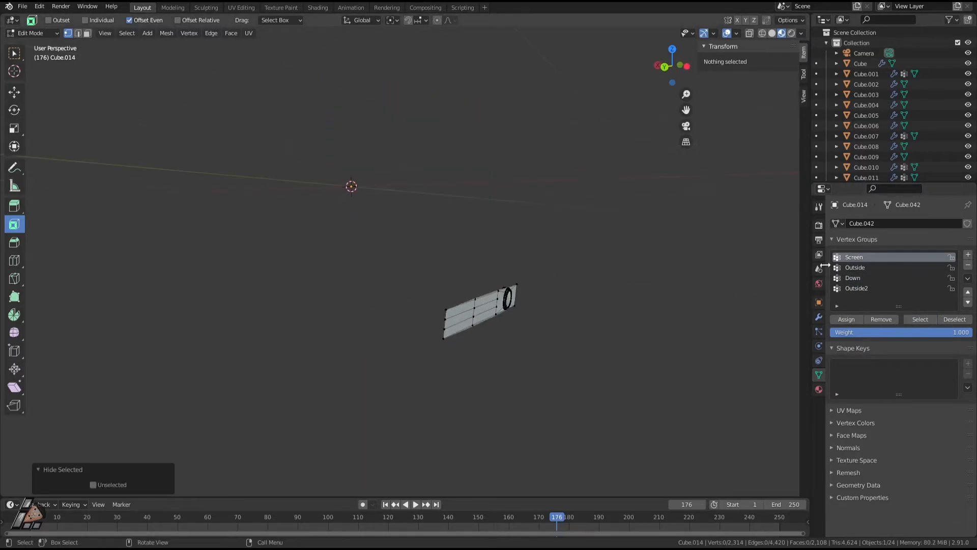
# Set the viewport to solid shading and select all visible vertices of the isolated control strip and knob
pyautogui.hotkey('shift', 'z')
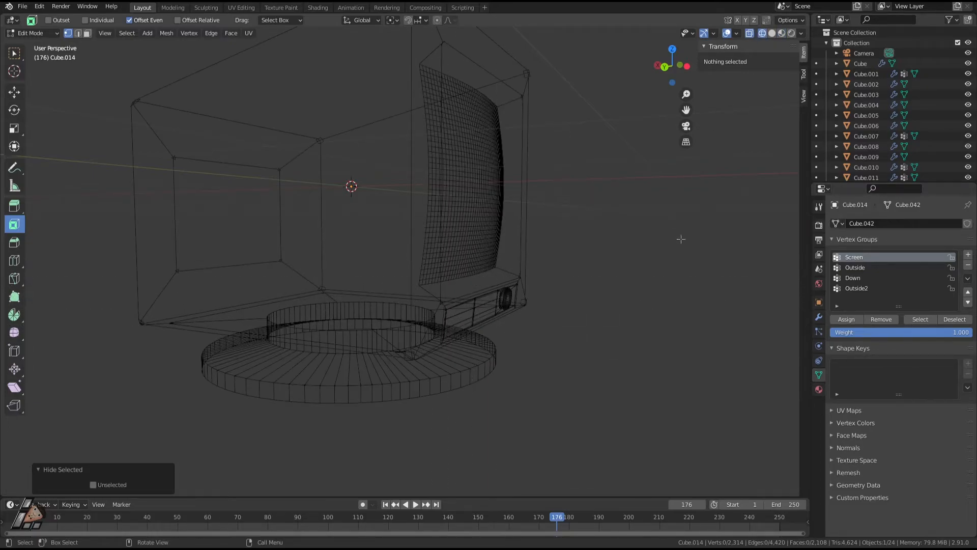
pyautogui.click(772, 34)
pyautogui.click(763, 33)
pyautogui.click(772, 33)
pyautogui.moveTo(596, 211)
pyautogui.mouseDown(button='middle')
pyautogui.moveTo(632, 224)
pyautogui.moveTo(632, 261)
pyautogui.moveTo(592, 331)
pyautogui.mouseUp(button='middle')
pyautogui.press('a')
pyautogui.moveTo(560, 295); pyautogui.dragTo(275, 347, button='middle')
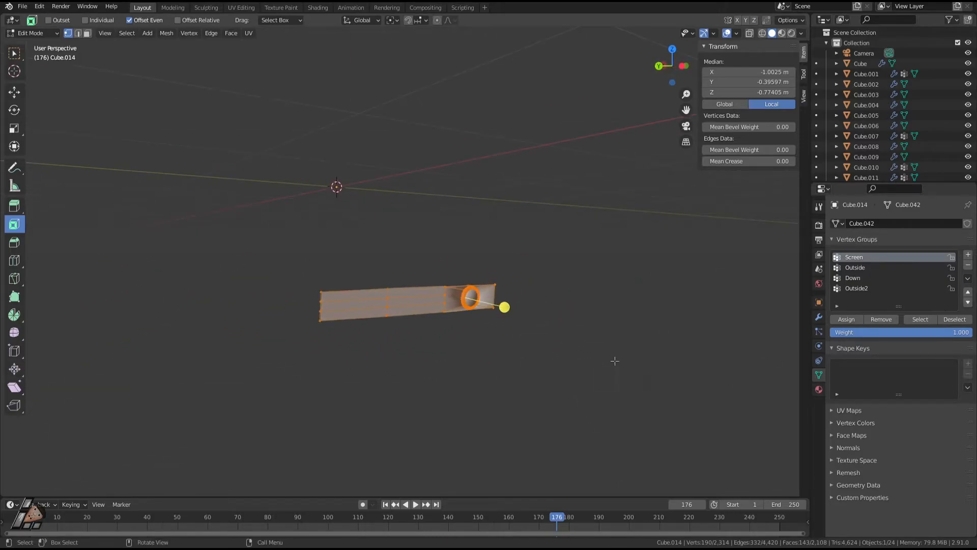
pyautogui.moveTo(583, 340); pyautogui.dragTo(620, 244, button='middle')
# Create a vertex group named Screen 2 and assign the selected control strip and knob vertices to it
pyautogui.click(968, 254)
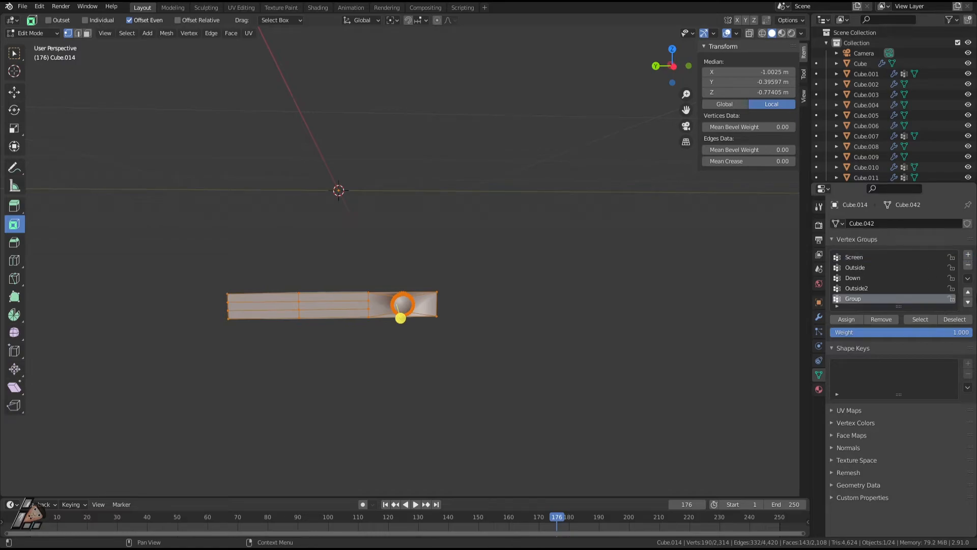
pyautogui.click(853, 323)
pyautogui.write('Sc')
pyautogui.press('Return')
pyautogui.press('Tab')
pyautogui.press('Tab')
# Reorder the vertex groups so that Screen 2 sits directly below Screen
pyautogui.click(968, 293)
pyautogui.click(968, 293)
pyautogui.click(968, 293)
pyautogui.click(967, 292)
pyautogui.click(968, 302)
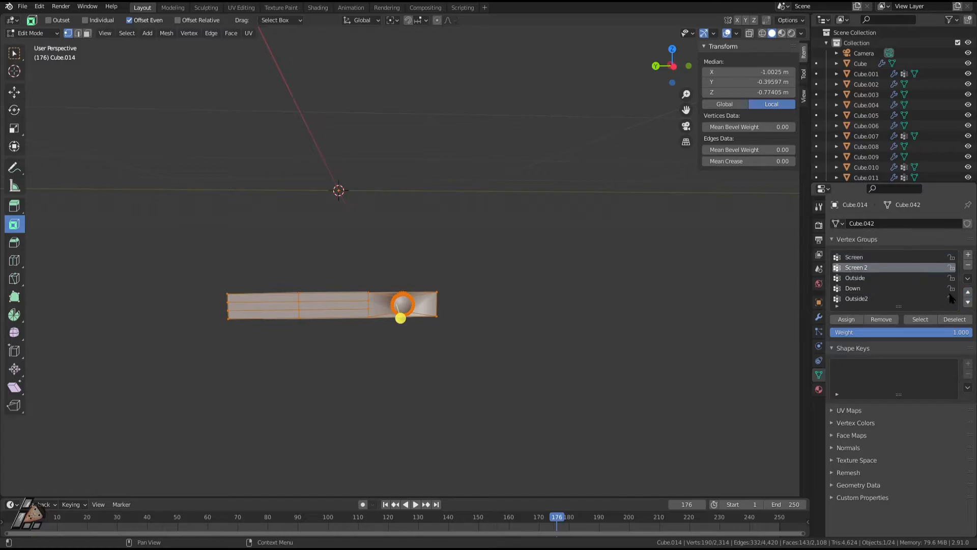
# Return the monitor to Object Mode and open its modifier settings
pyautogui.press('Tab')
pyautogui.click(454, 483)
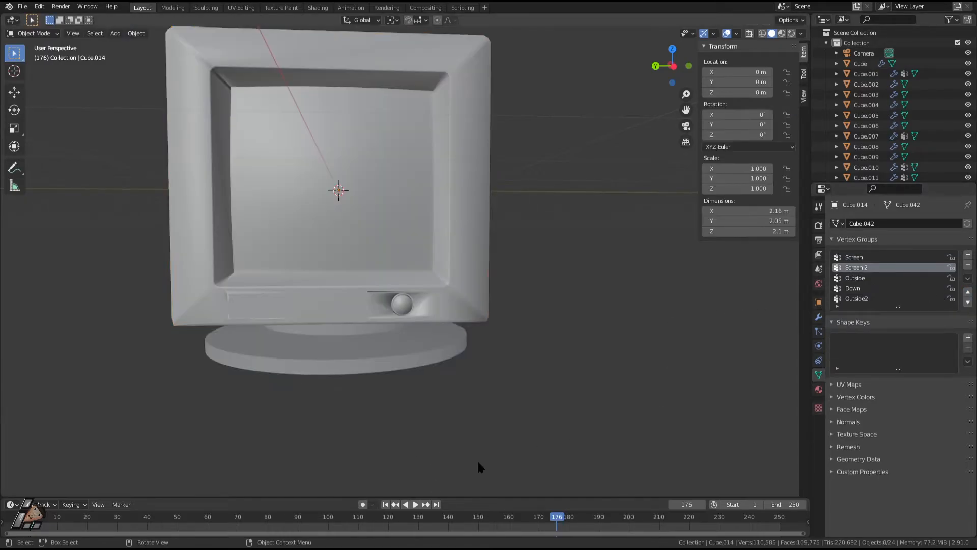
pyautogui.moveTo(482, 467); pyautogui.dragTo(549, 382, button='middle')
pyautogui.moveTo(635, 314); pyautogui.dragTo(618, 314, button='middle')
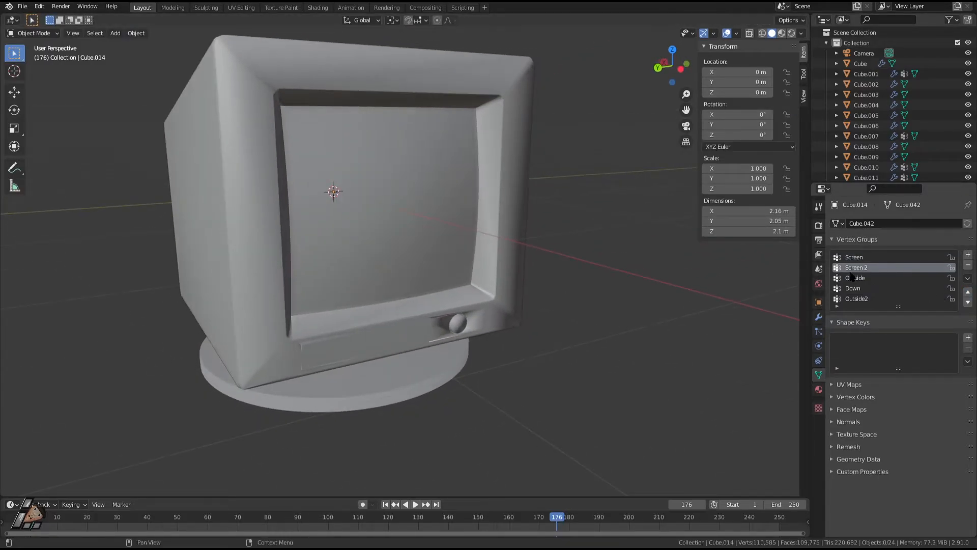
pyautogui.click(819, 317)
pyautogui.click(919, 228)
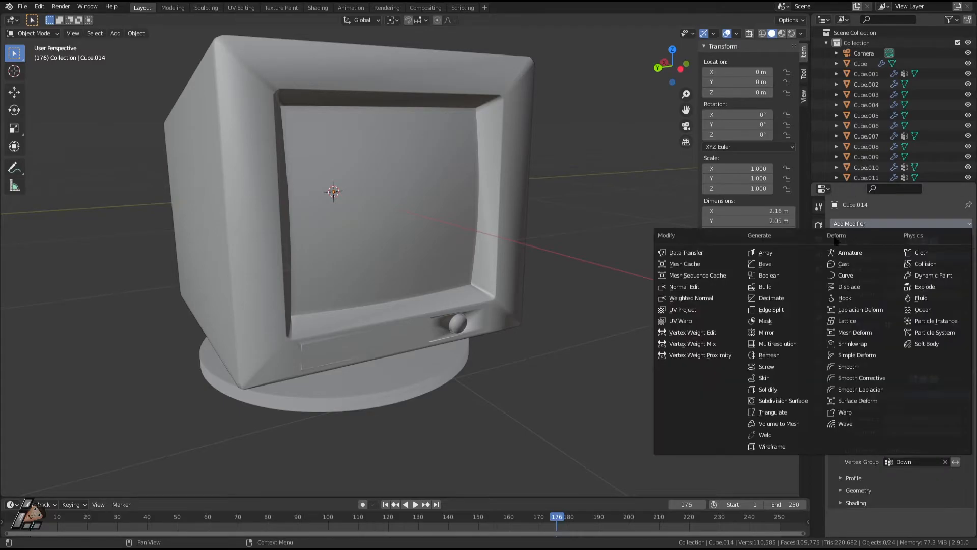
pyautogui.click(769, 268)
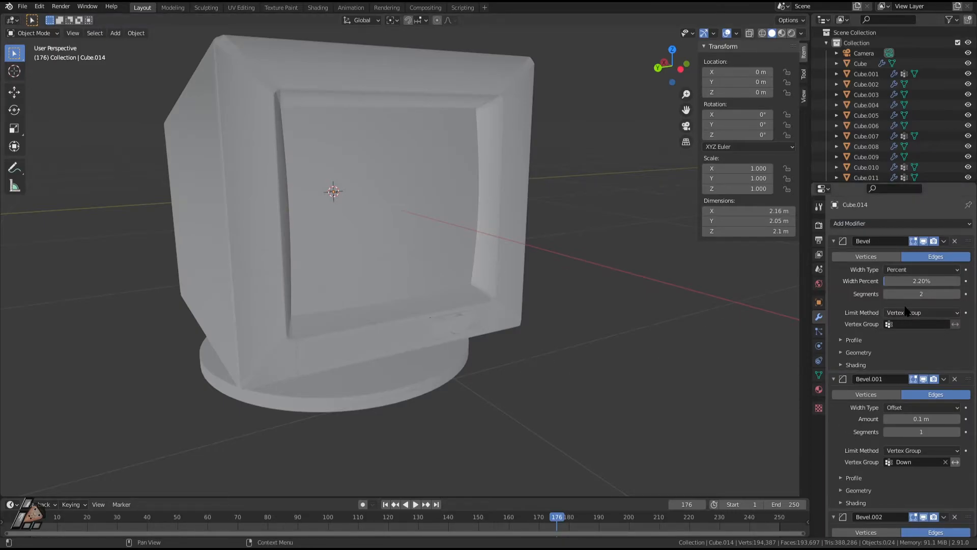
pyautogui.hotkey('ctrl', 'z')
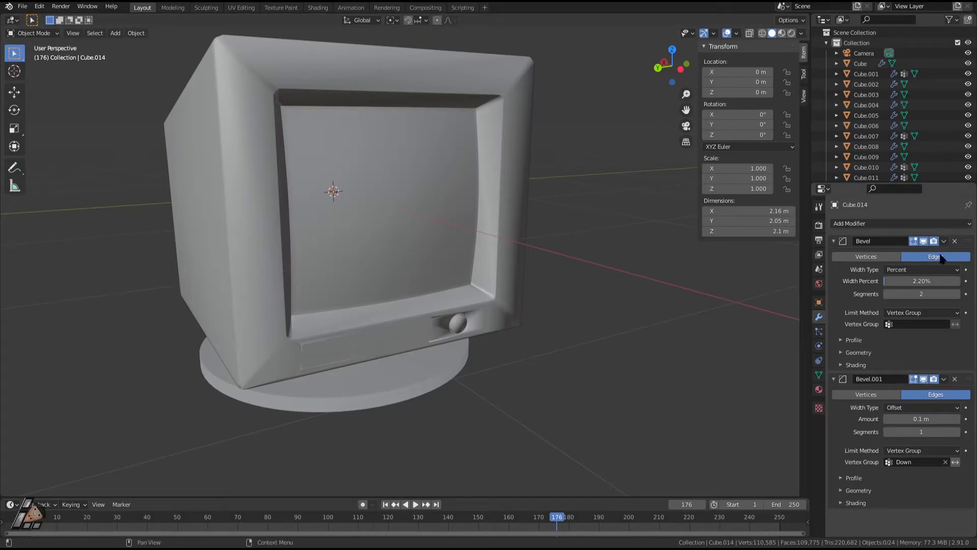
# Collapse the two existing bevels and add a third Bevel modifier limited to the Screen 2 vertex group
pyautogui.click(834, 242)
pyautogui.click(834, 255)
pyautogui.click(855, 224)
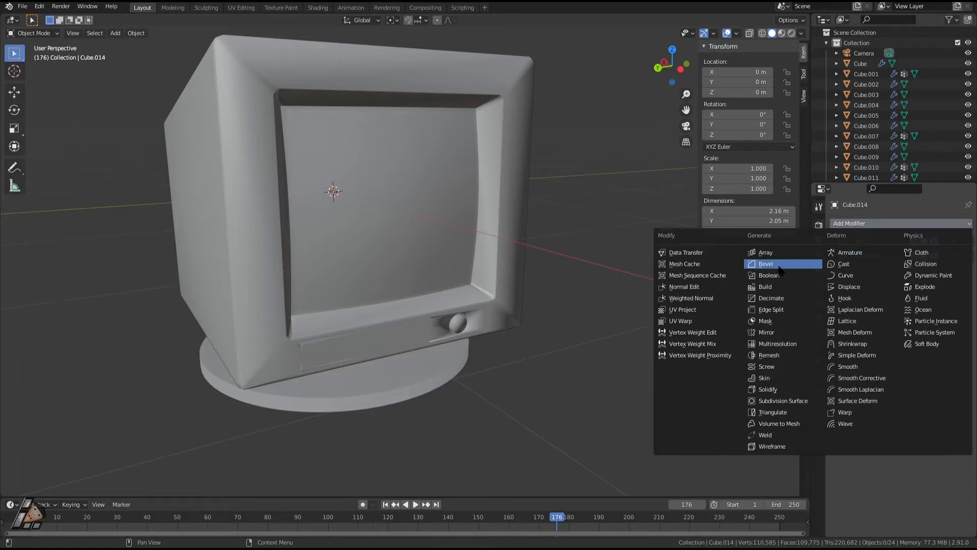
pyautogui.click(776, 265)
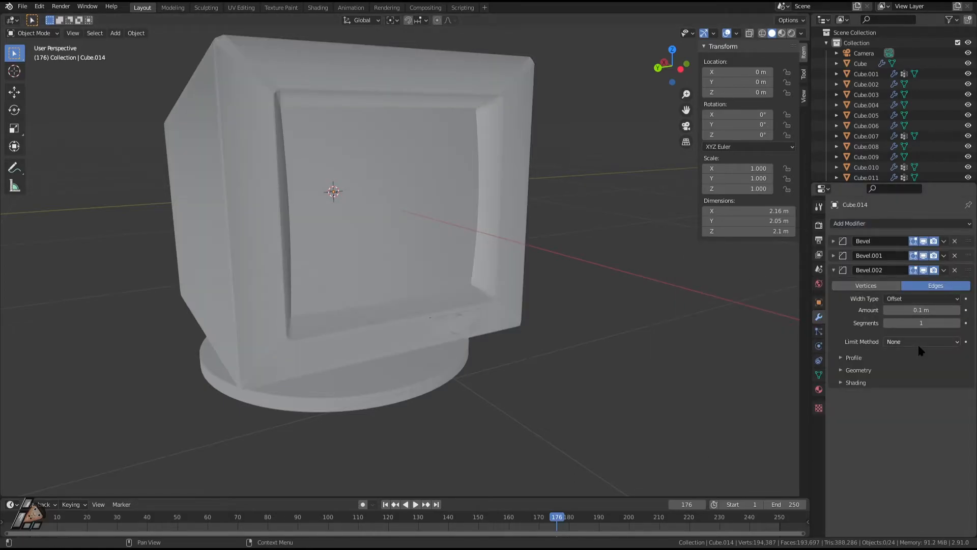
pyautogui.click(920, 344)
pyautogui.click(893, 384)
pyautogui.click(889, 354)
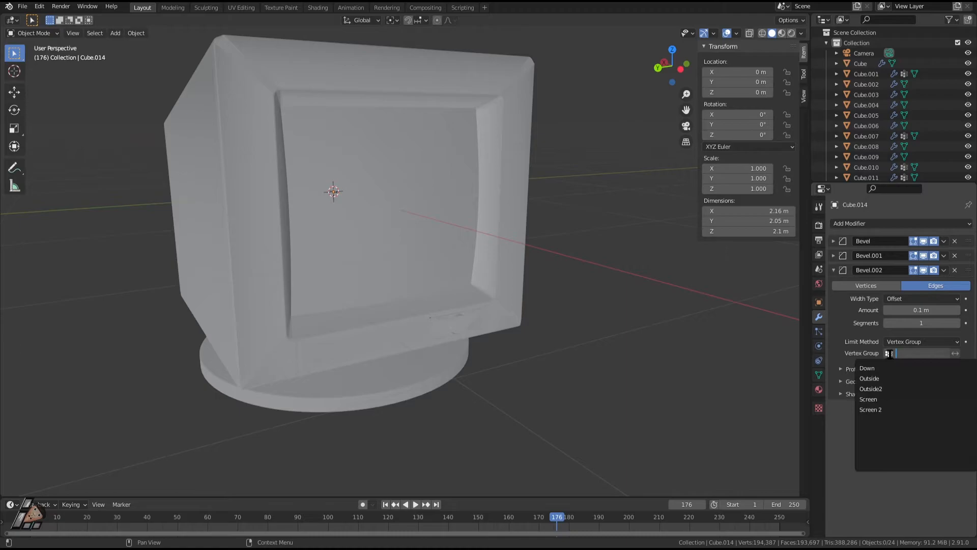
pyautogui.click(885, 411)
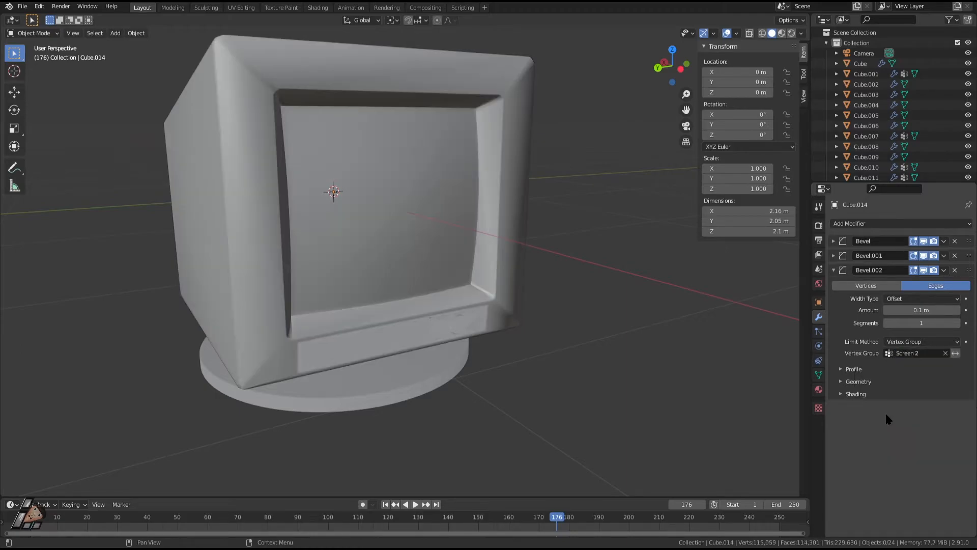
# Set the Screen 2 bevel's width type to Width, its amount to 0.03 m and its segments to 2
pyautogui.scroll(6, 555, 389)
pyautogui.moveTo(545, 374); pyautogui.dragTo(579, 377, button='middle')
pyautogui.press('Tab')
pyautogui.scroll(-2, 579, 378)
pyautogui.press('Tab')
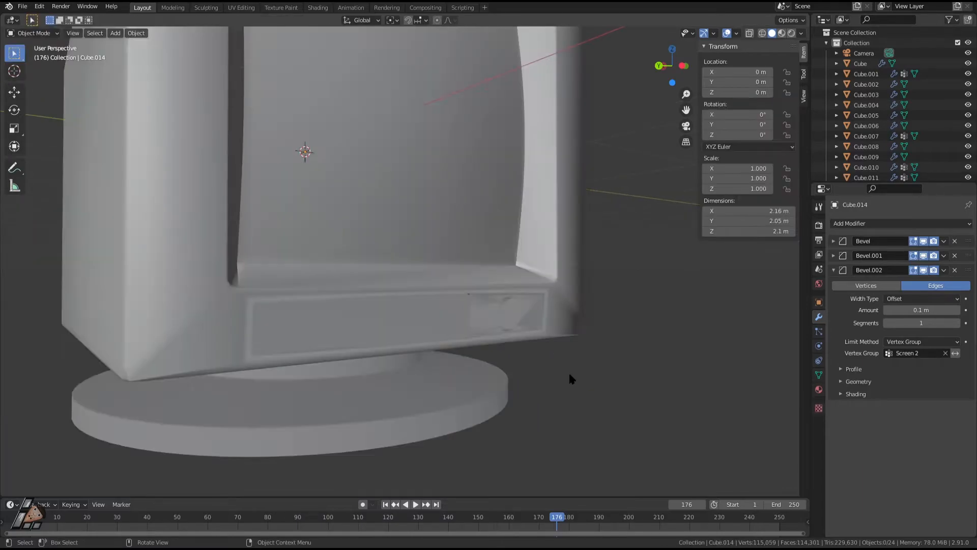
pyautogui.click(911, 298)
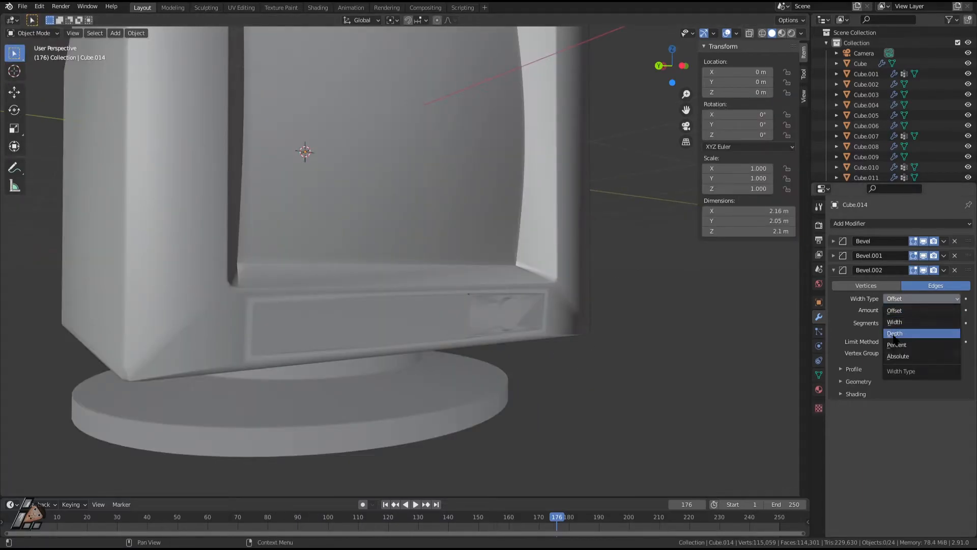
pyautogui.click(903, 323)
pyautogui.moveTo(597, 385)
pyautogui.mouseDown(button='middle')
pyautogui.moveTo(594, 375)
pyautogui.moveTo(606, 371)
pyautogui.mouseUp(button='middle')
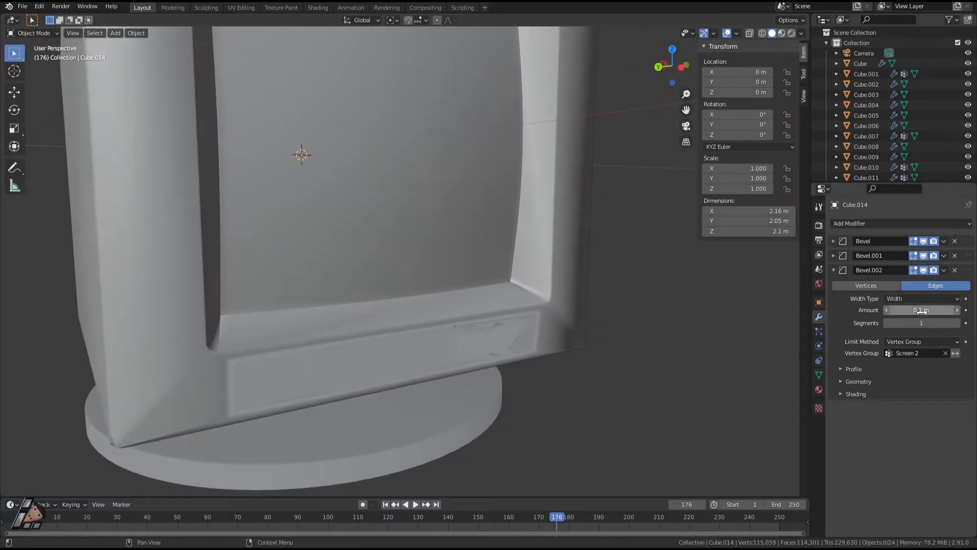
pyautogui.moveTo(921, 310)
pyautogui.mouseDown()
pyautogui.moveTo(903, 310)
pyautogui.moveTo(913, 310)
pyautogui.mouseUp()
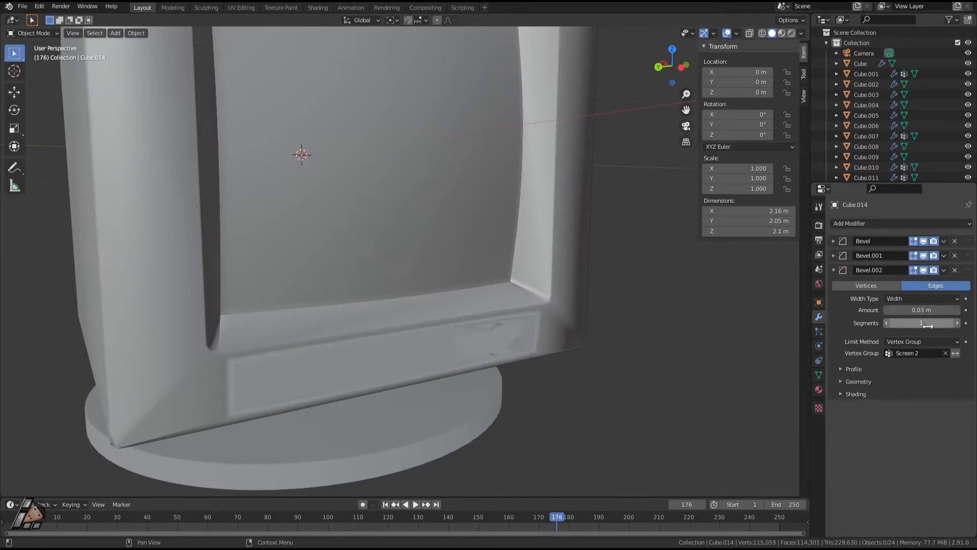
pyautogui.click(957, 323)
pyautogui.moveTo(590, 310)
pyautogui.mouseDown(button='middle')
pyautogui.moveTo(685, 351)
pyautogui.moveTo(616, 336)
pyautogui.moveTo(594, 320)
pyautogui.mouseUp(button='middle')
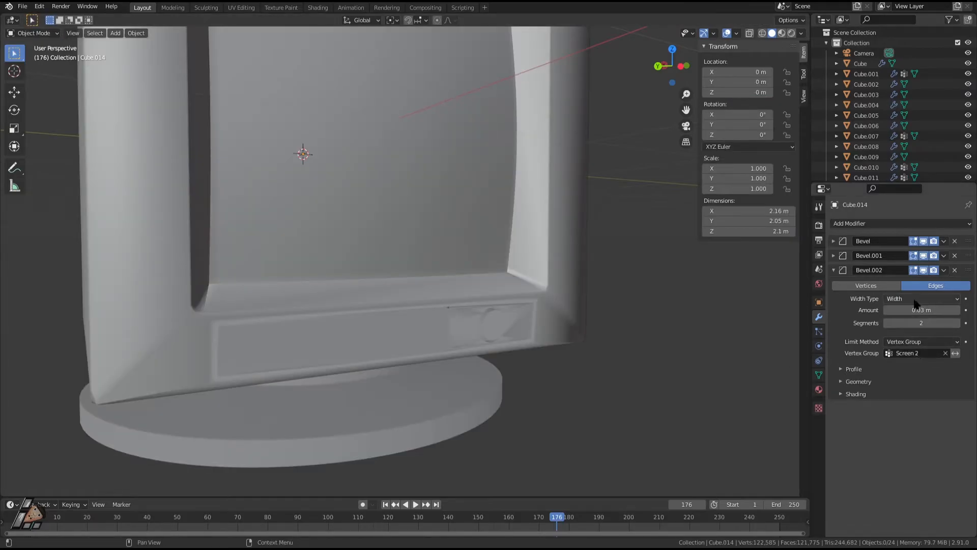
# Try other width types on the Screen 2 bevel, including Absolute, and adjust its amount
pyautogui.click(921, 299)
pyautogui.click(901, 335)
pyautogui.click(938, 298)
pyautogui.click(911, 343)
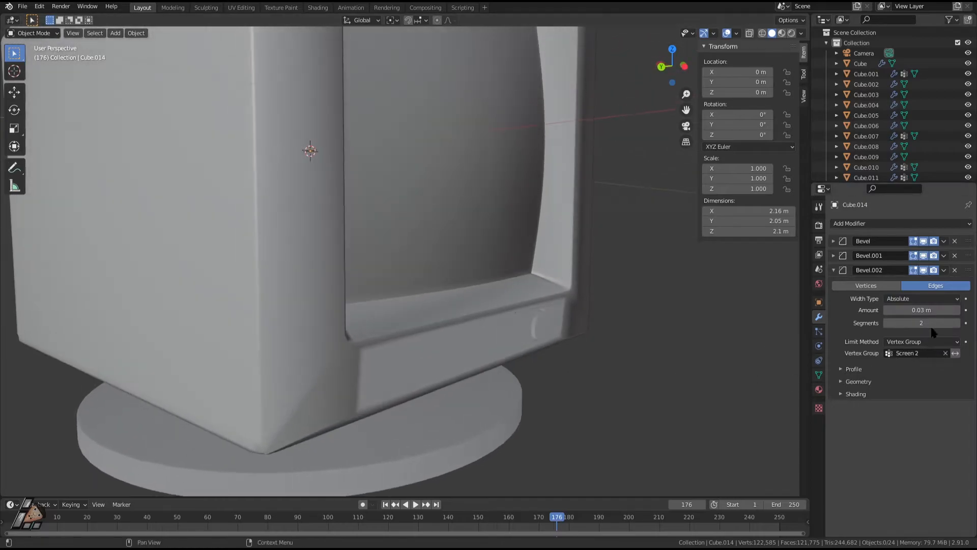
pyautogui.moveTo(921, 309)
pyautogui.mouseDown()
pyautogui.moveTo(896, 309)
pyautogui.moveTo(916, 310)
pyautogui.mouseUp()
# Switch the Screen 2 bevel's width type to Percent, try another width percentage and undo that change
pyautogui.click(921, 299)
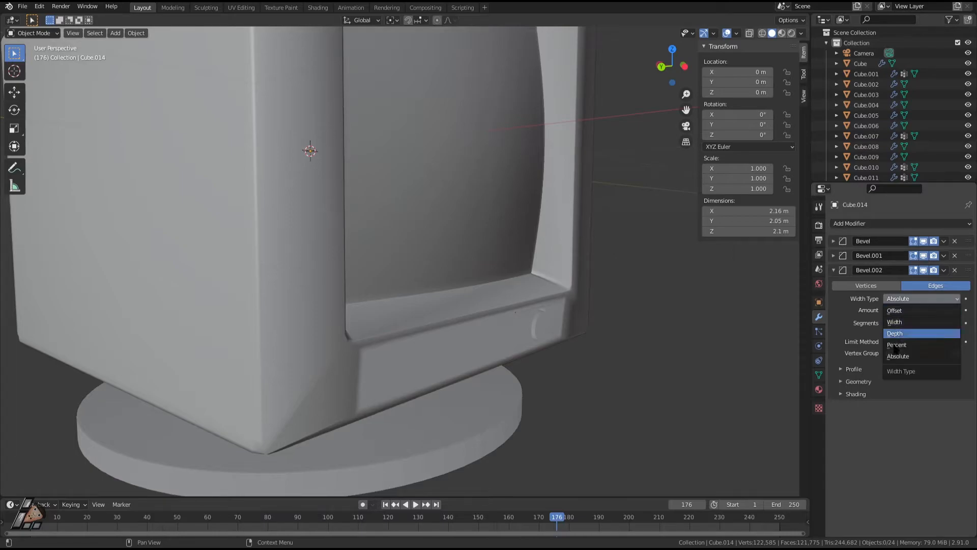
pyautogui.click(908, 345)
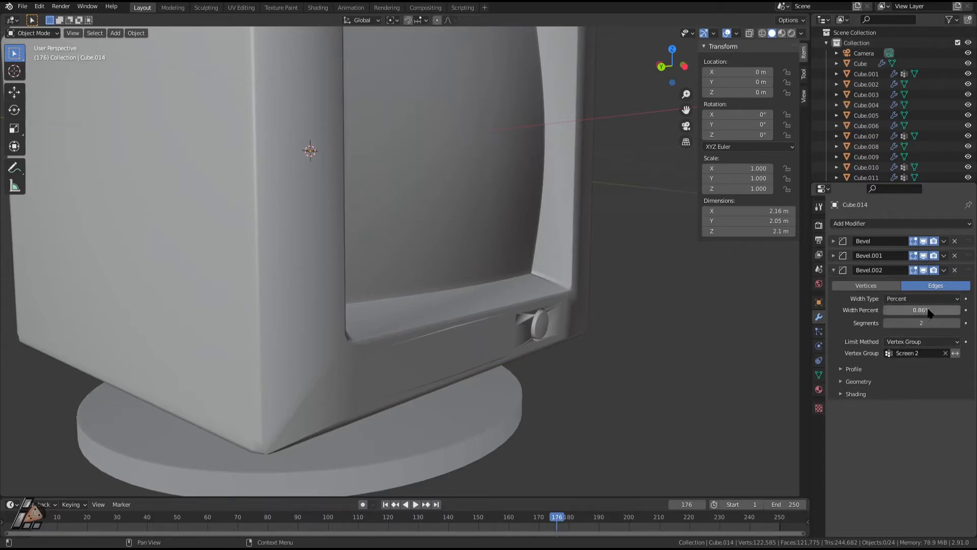
pyautogui.moveTo(896, 309)
pyautogui.mouseDown()
pyautogui.moveTo(916, 309)
pyautogui.moveTo(884, 310)
pyautogui.moveTo(903, 309)
pyautogui.moveTo(894, 309)
pyautogui.mouseUp()
pyautogui.moveTo(642, 374); pyautogui.dragTo(513, 341, button='middle')
pyautogui.hotkey('ctrl', 'z')
# Compare the control strip and knob in Edit Mode and Object Mode to check the Percent bevel
pyautogui.press('Tab')
pyautogui.press('Tab')
pyautogui.press('Tab')
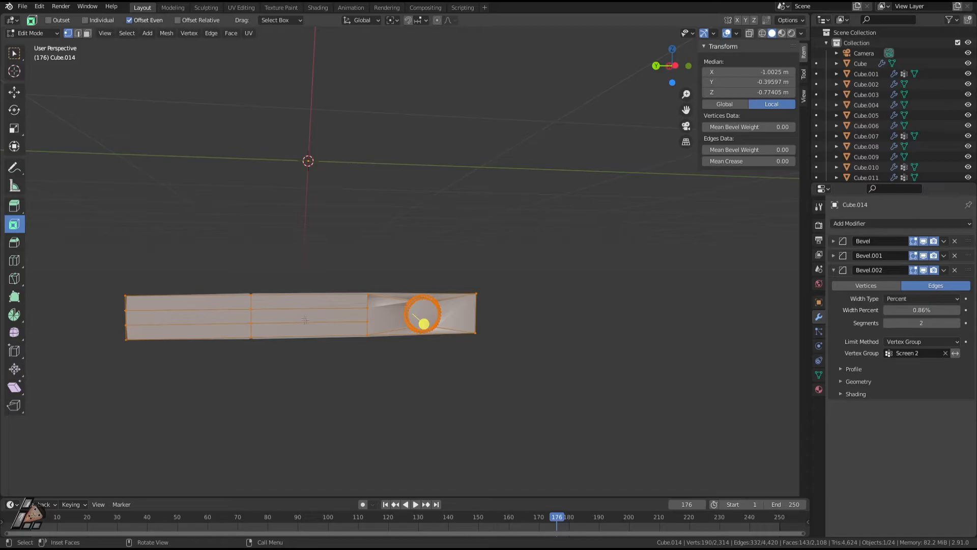
pyautogui.press('Tab')
pyautogui.moveTo(397, 360)
pyautogui.mouseDown(button='middle')
pyautogui.moveTo(434, 362)
pyautogui.moveTo(457, 379)
pyautogui.moveTo(403, 373)
pyautogui.mouseUp(button='middle')
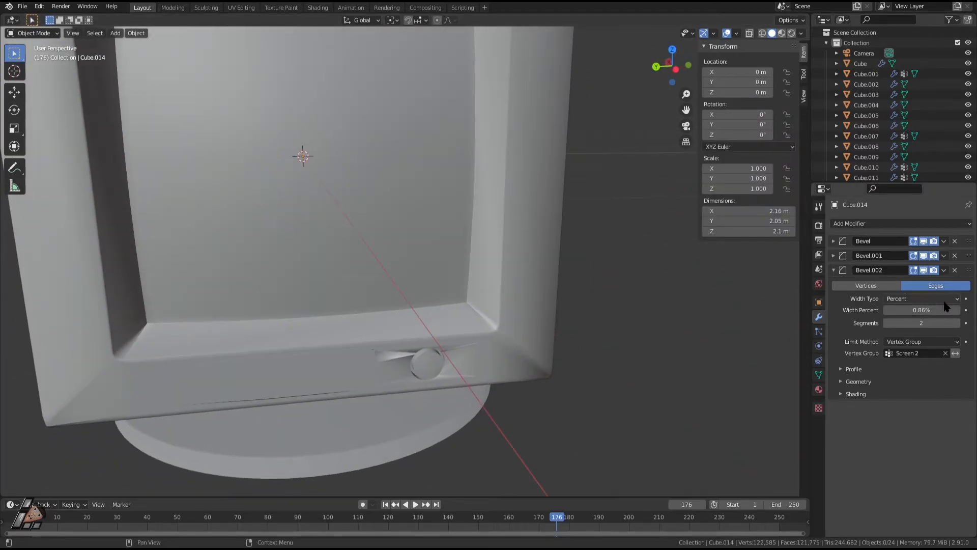
pyautogui.moveTo(523, 388); pyautogui.dragTo(498, 344, button='middle')
pyautogui.click(463, 388)
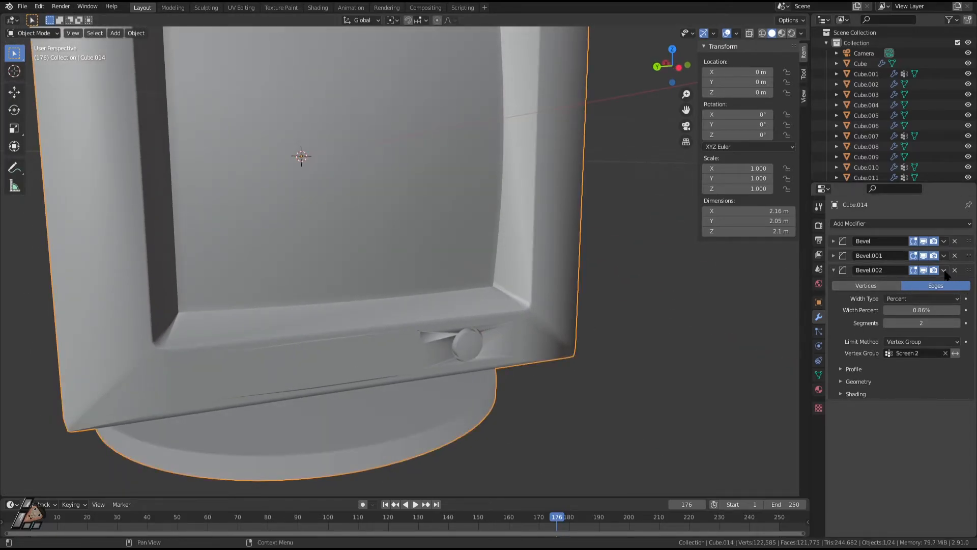
# Change the Screen 2 bevel's width type to Offset and preview the control strip with its materials
pyautogui.click(919, 299)
pyautogui.click(901, 311)
pyautogui.moveTo(706, 352); pyautogui.dragTo(736, 113, button='middle')
pyautogui.click(783, 33)
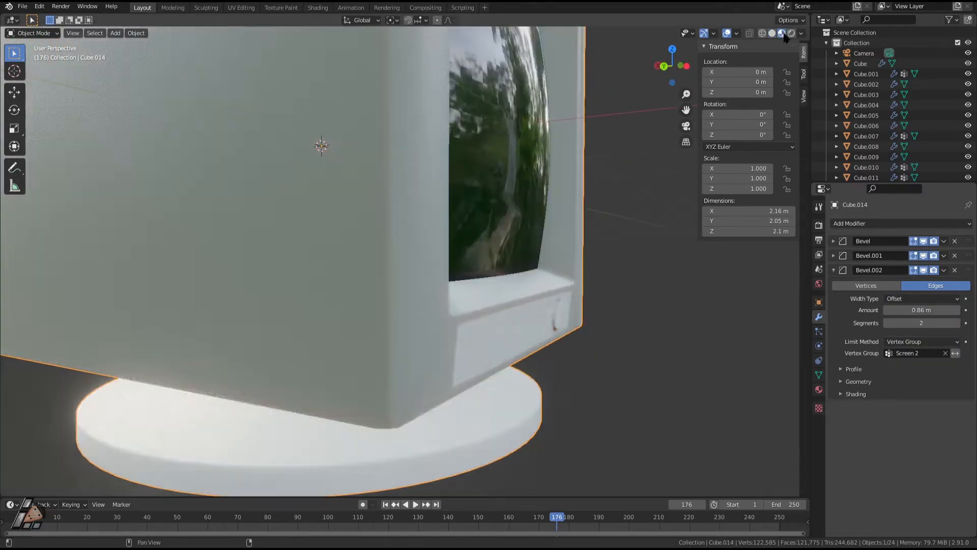
pyautogui.moveTo(602, 290)
pyautogui.mouseDown(button='middle')
pyautogui.moveTo(400, 359)
pyautogui.moveTo(433, 338)
pyautogui.moveTo(512, 343)
pyautogui.mouseUp(button='middle')
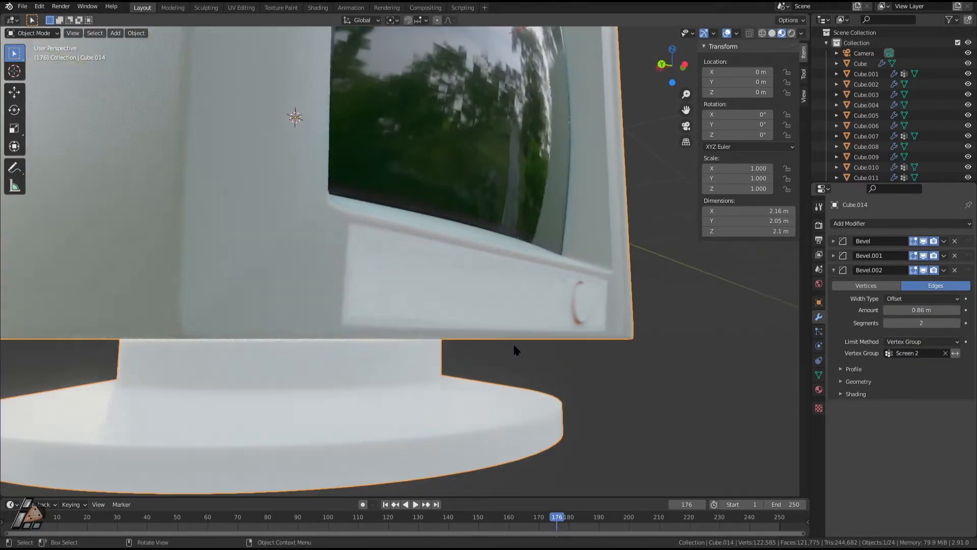
# Examine the control strip and knob mesh closely in rendered shading and Edit Mode
pyautogui.click(791, 33)
pyautogui.moveTo(667, 273); pyautogui.dragTo(533, 296, button='middle')
pyautogui.scroll(2, 266, 419)
pyautogui.moveTo(267, 424); pyautogui.dragTo(453, 327, button='middle')
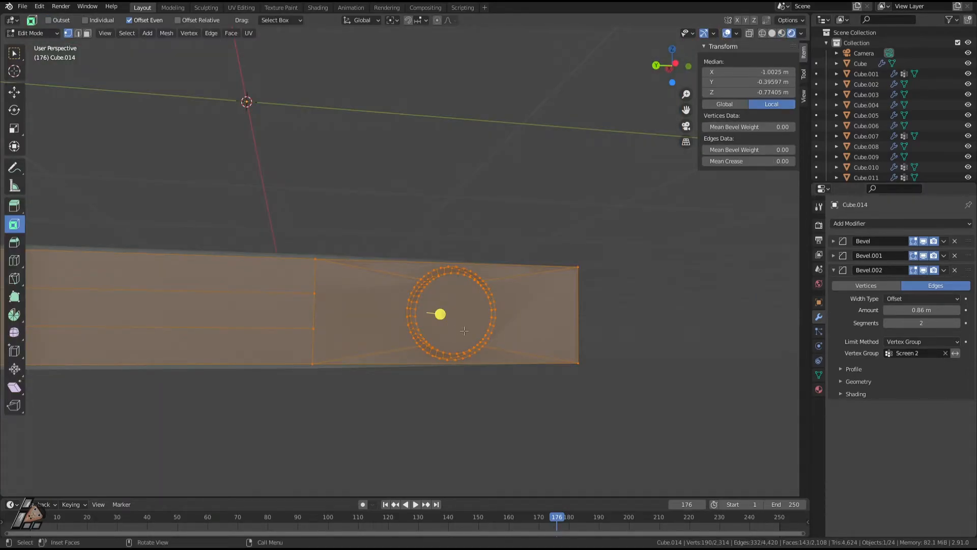
pyautogui.scroll(-2, 335, 326)
pyautogui.moveTo(330, 332); pyautogui.dragTo(474, 356, button='middle')
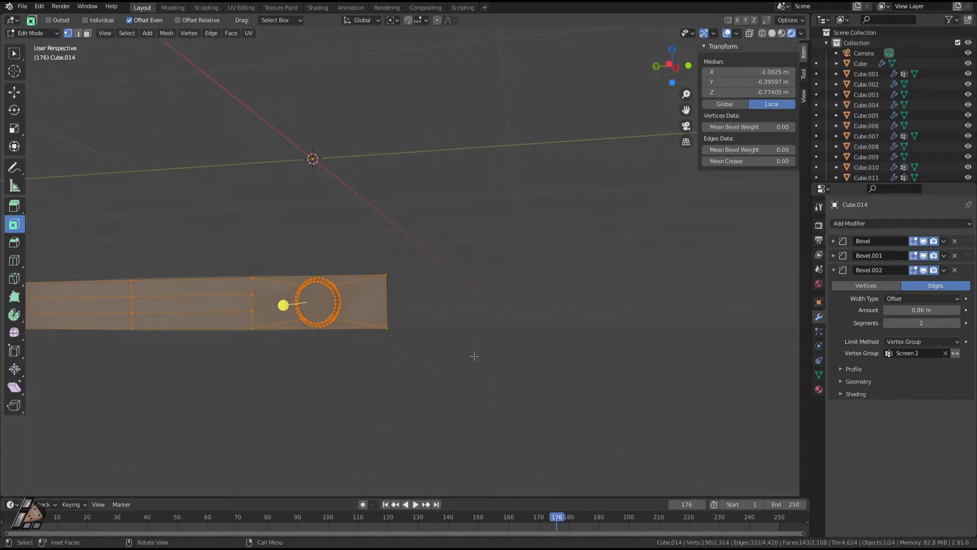
pyautogui.moveTo(418, 365); pyautogui.dragTo(344, 318, button='middle')
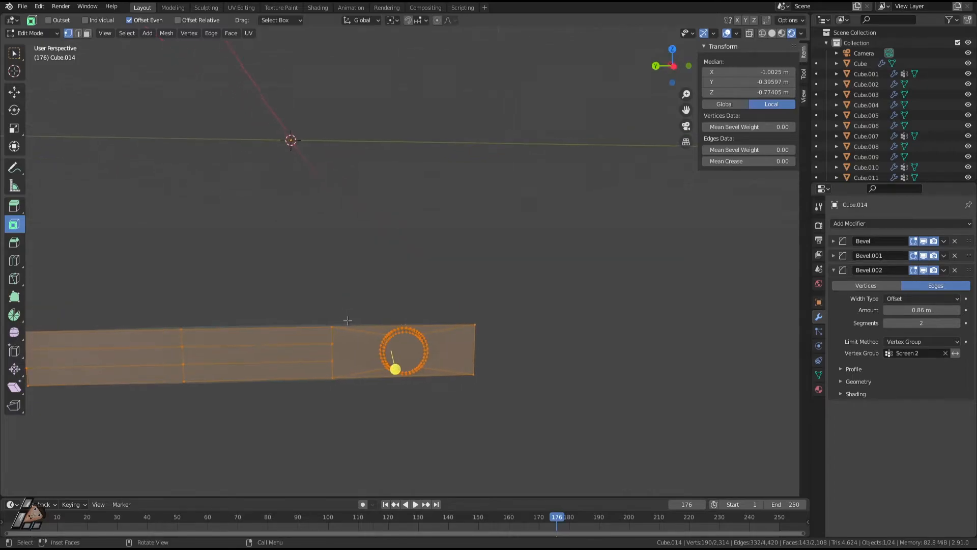
pyautogui.moveTo(388, 377); pyautogui.dragTo(399, 324, button='middle')
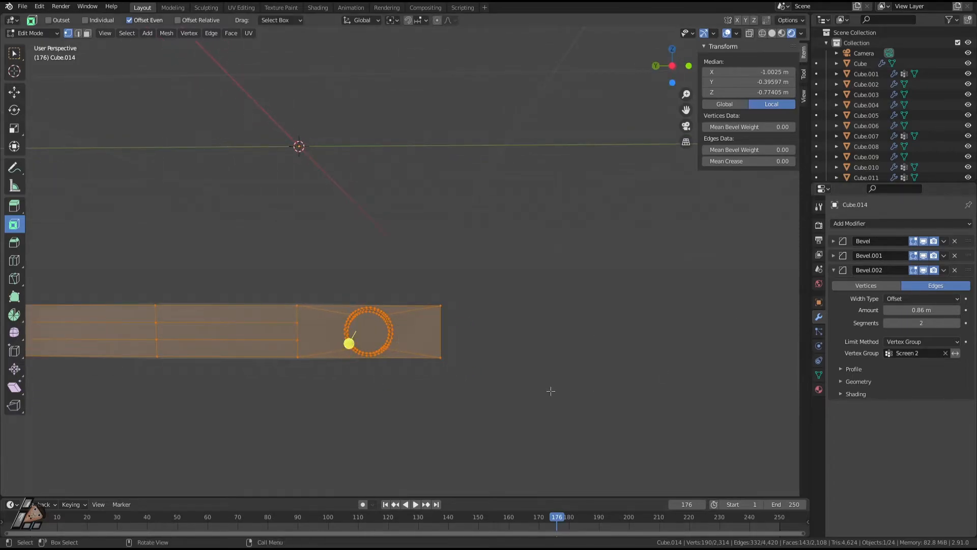
# Clear the vertex selection and remove the Bevel.002 modifier from the monitor
pyautogui.hotkey('alt', 'a')
pyautogui.scroll(-1, 561, 358)
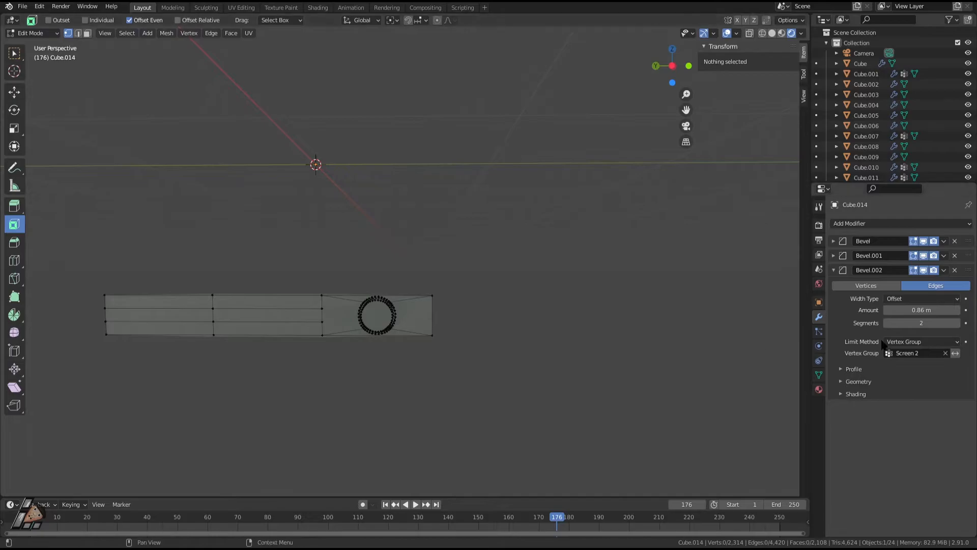
pyautogui.click(955, 270)
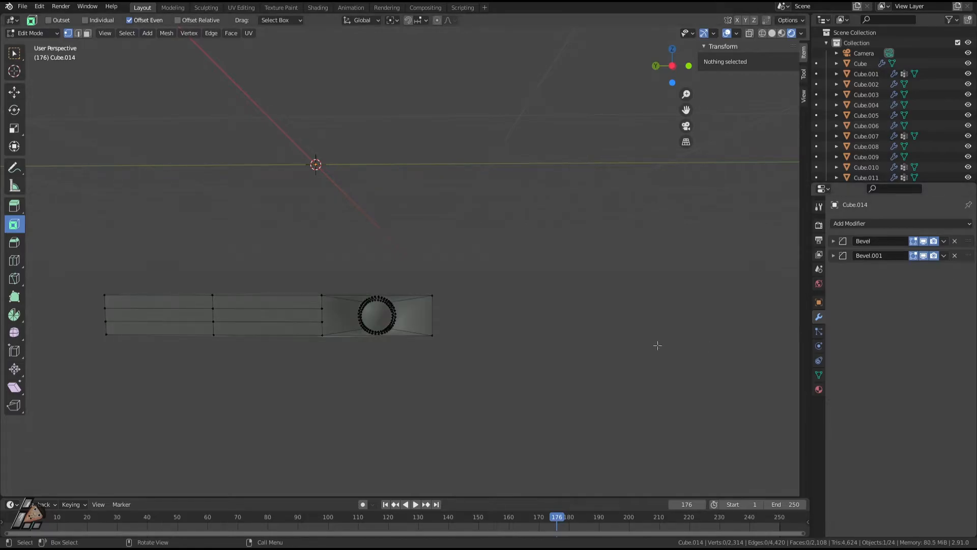
pyautogui.scroll(1, 446, 363)
pyautogui.press('Tab')
pyautogui.press('Tab')
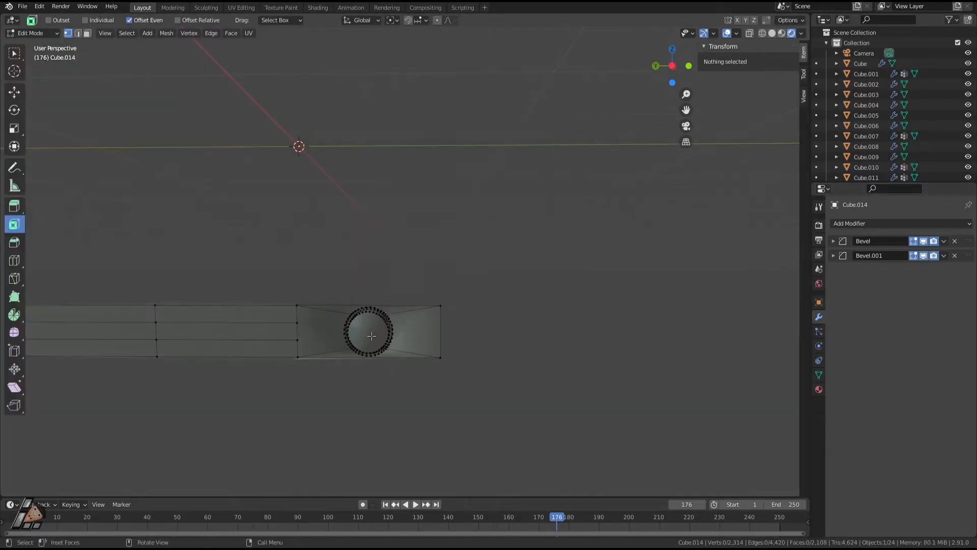
# Switch to wireframe shading, select the Screen 2 group's vertices to check its contents, and deselect them
pyautogui.moveTo(351, 335); pyautogui.dragTo(358, 334, button='middle')
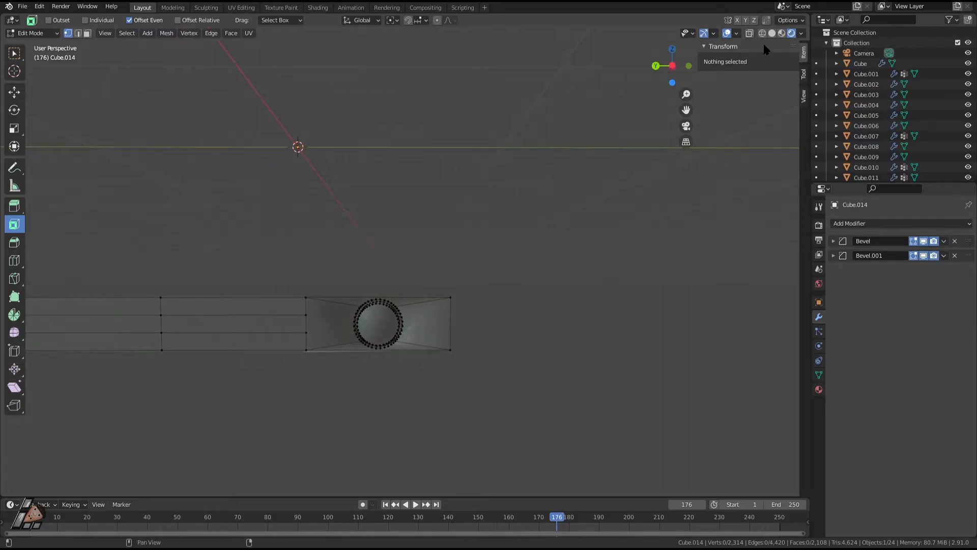
pyautogui.click(762, 34)
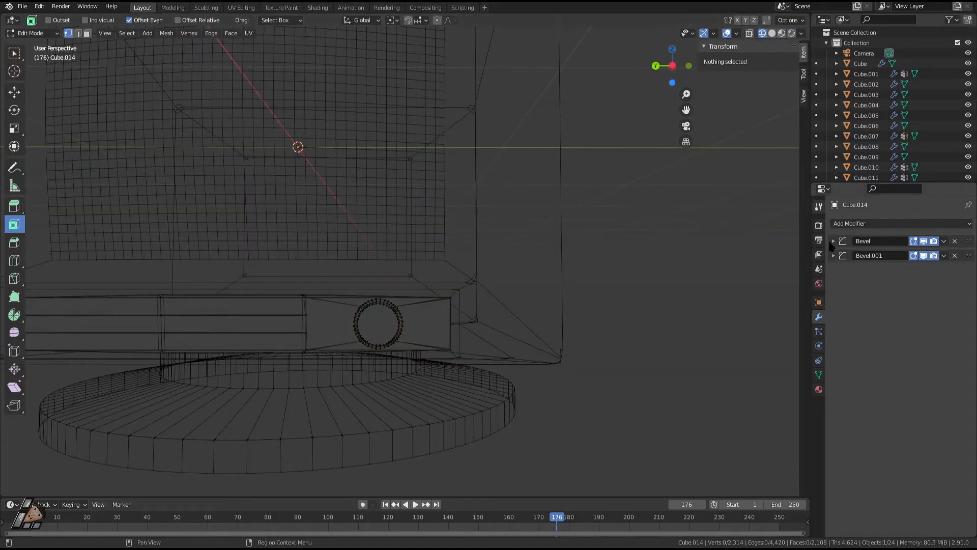
pyautogui.click(817, 375)
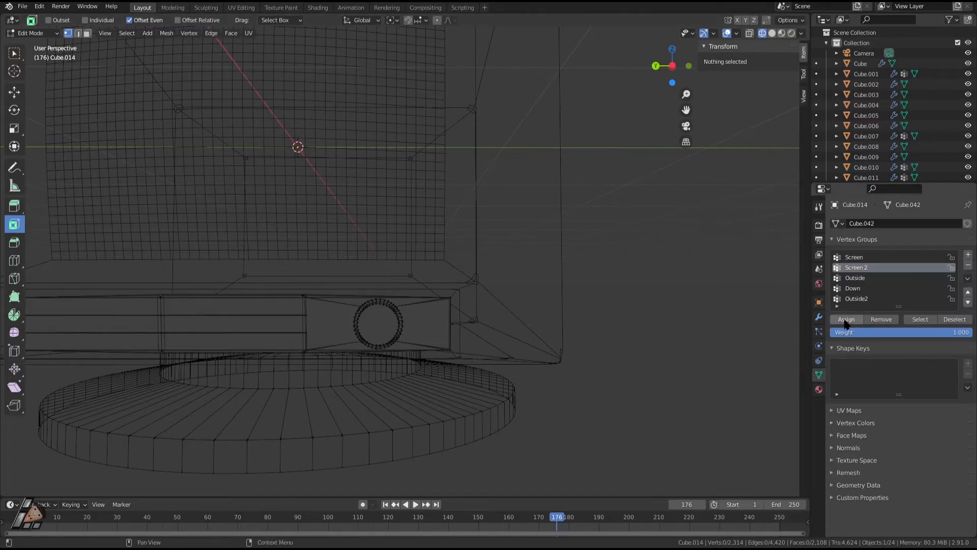
pyautogui.click(853, 299)
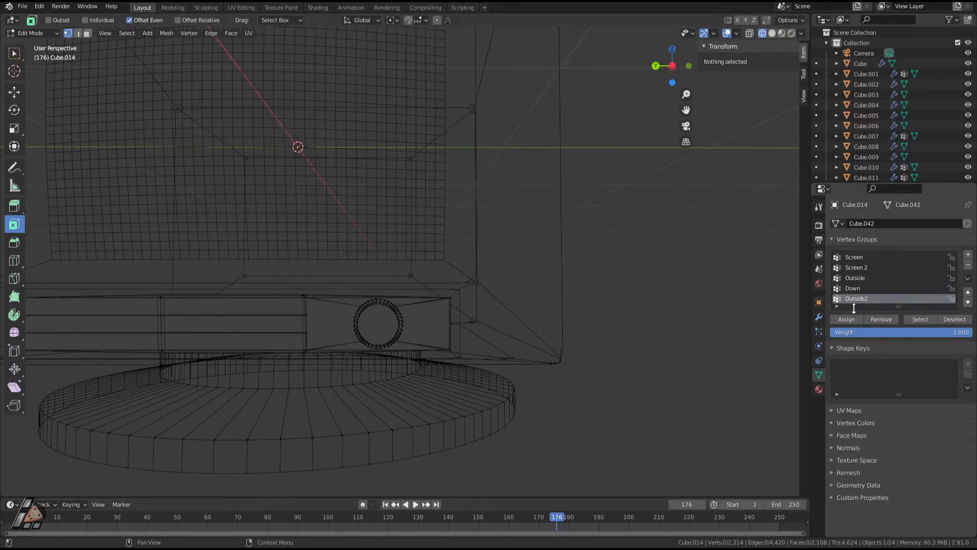
pyautogui.click(860, 268)
pyautogui.click(920, 319)
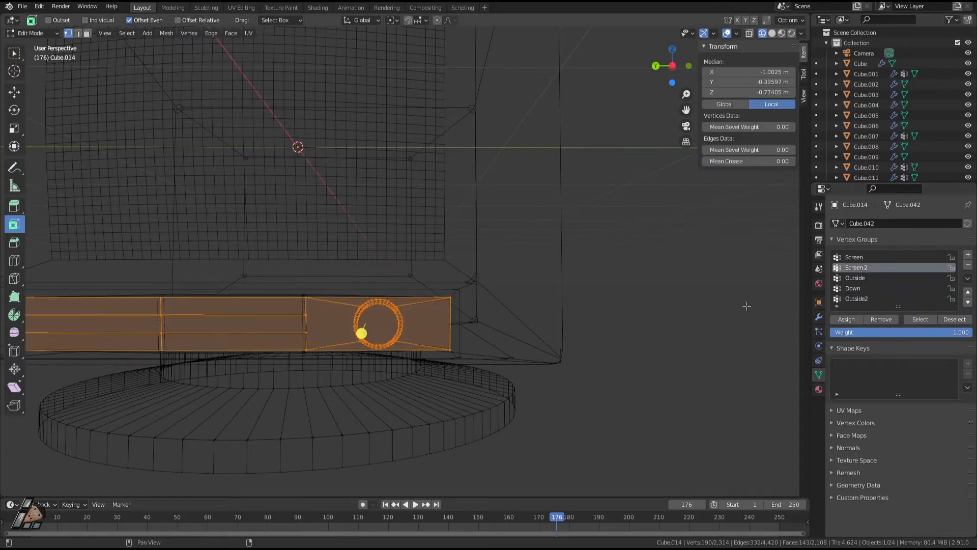
pyautogui.click(126, 33)
pyautogui.click(133, 67)
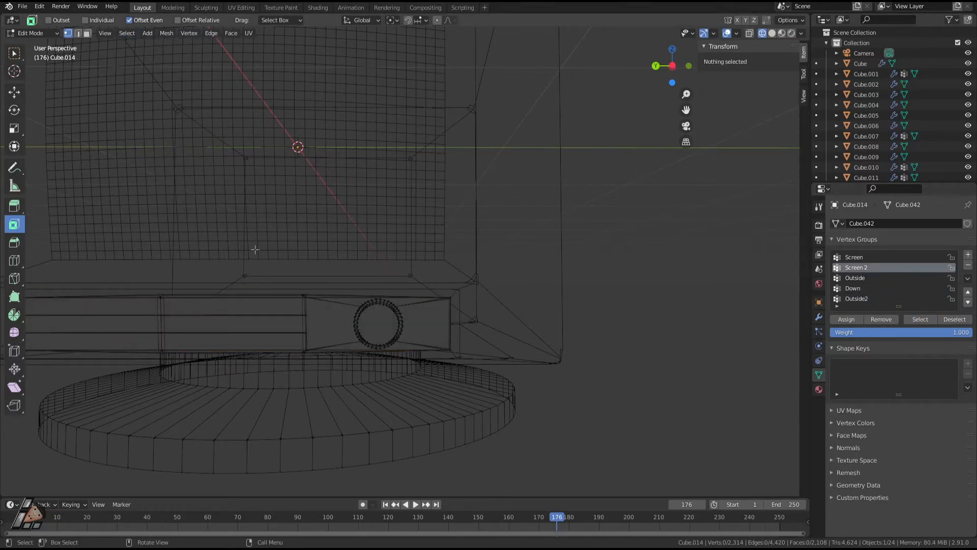
# Examine the monitor's lower front panel and its round knob in wireframe and solid shading from several angles
pyautogui.scroll(-2, 350, 225)
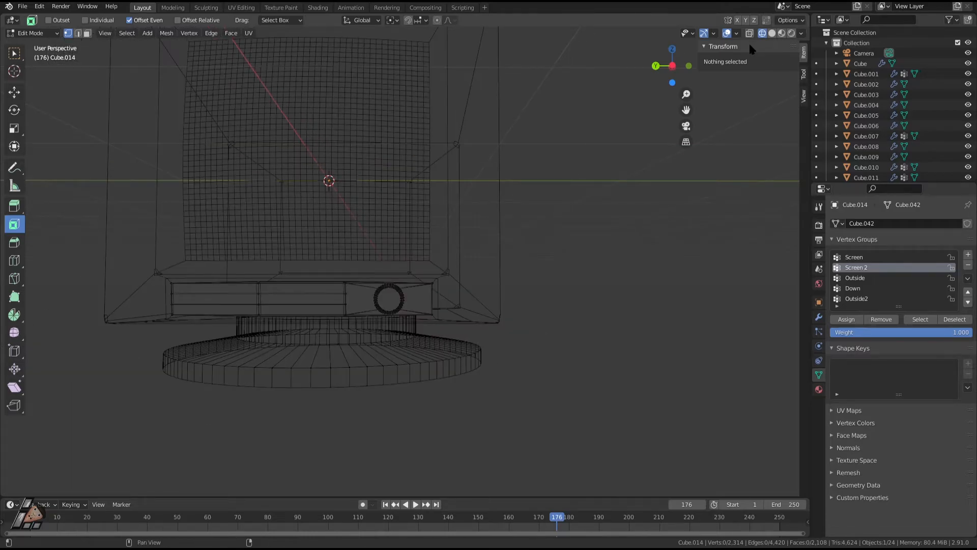
pyautogui.press('a')
pyautogui.hotkey('alt', 'a')
pyautogui.moveTo(453, 387); pyautogui.dragTo(516, 311, button='middle')
pyautogui.moveTo(547, 233); pyautogui.dragTo(274, 54, button='middle')
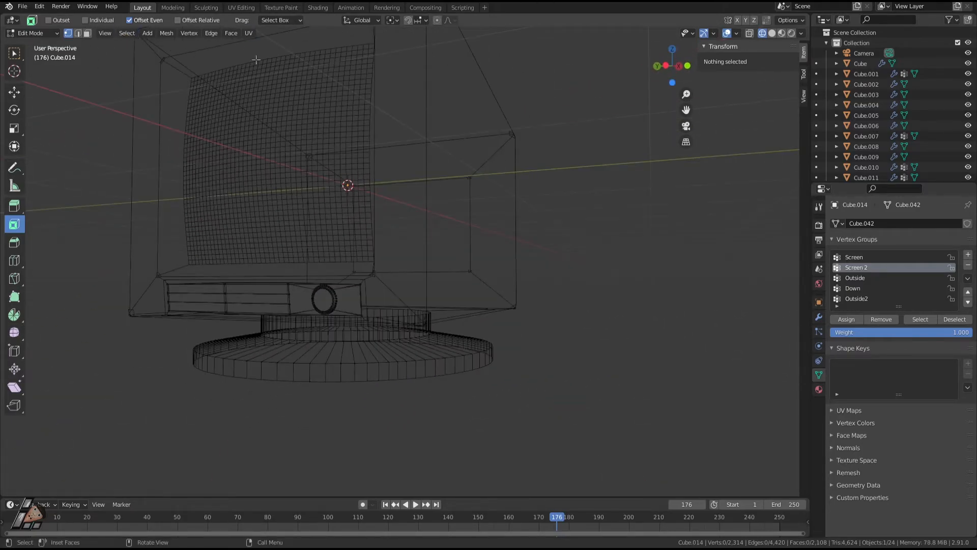
pyautogui.click(771, 33)
pyautogui.click(762, 33)
pyautogui.moveTo(669, 71); pyautogui.dragTo(662, 93)
pyautogui.moveTo(349, 292); pyautogui.dragTo(348, 297, button='middle')
pyautogui.click(772, 33)
pyautogui.click(763, 33)
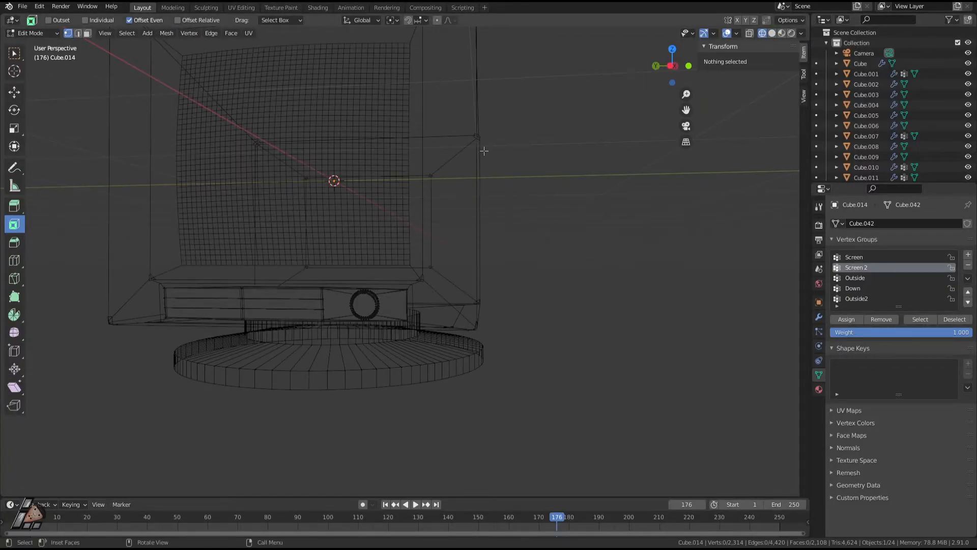
pyautogui.moveTo(332, 307); pyautogui.dragTo(405, 307, button='middle')
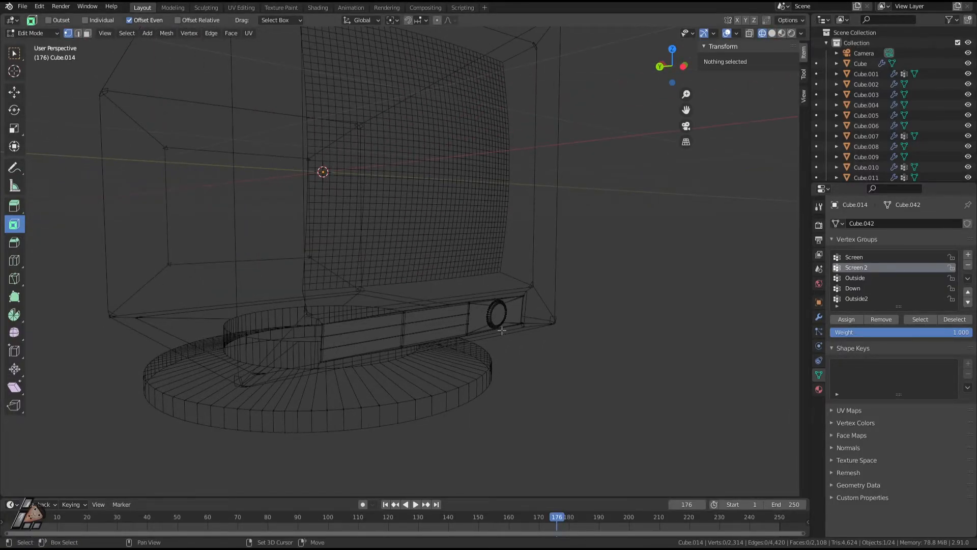
pyautogui.hotkey('shift', '`')
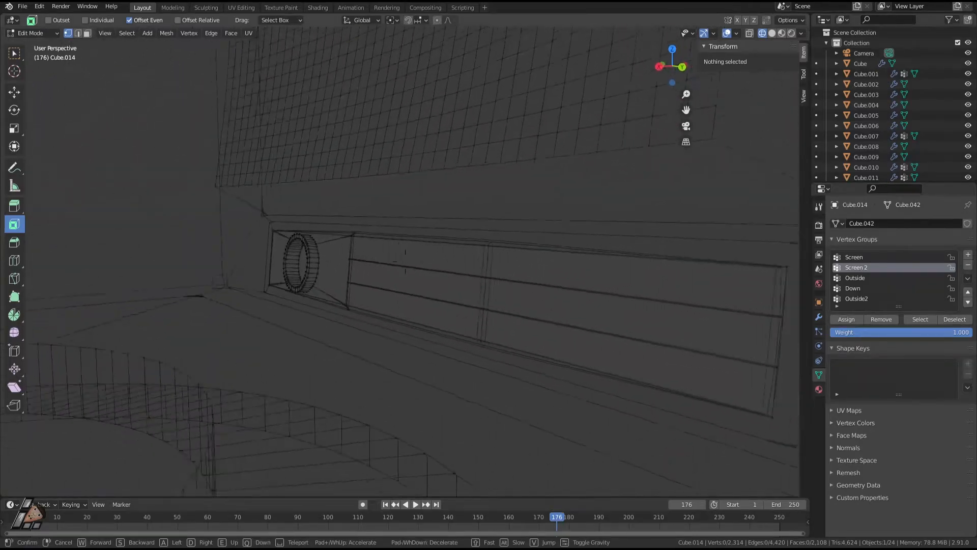
pyautogui.press('s')
pyautogui.press('w')
pyautogui.click(405, 262)
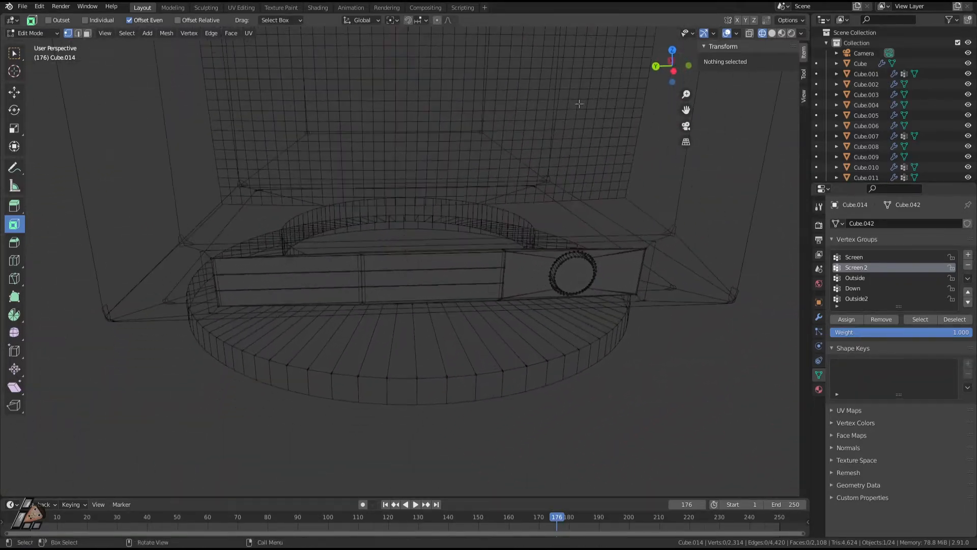
# Pick a vertex on the front panel's round knob and frame the view on it in solid shading
pyautogui.click(772, 33)
pyautogui.moveTo(577, 281); pyautogui.dragTo(561, 263, button='middle')
pyautogui.press('KP_7')
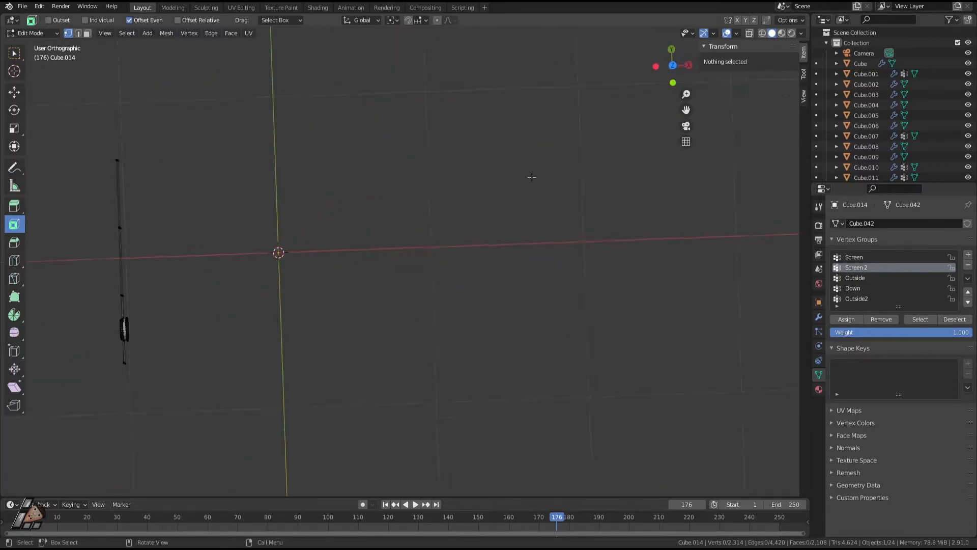
pyautogui.press('KP_1')
pyautogui.scroll(-2, 509, 134)
pyautogui.moveTo(494, 175); pyautogui.dragTo(398, 177, button='middle')
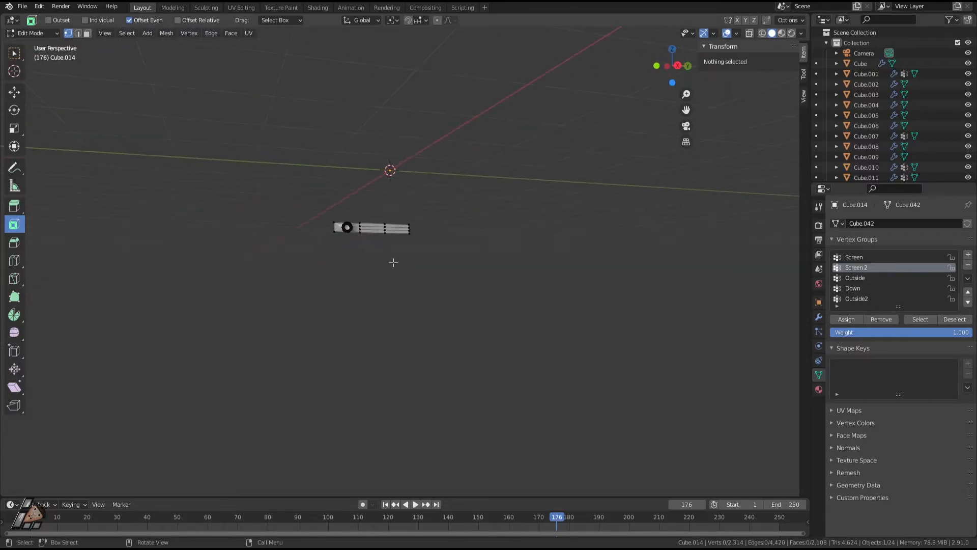
pyautogui.click(347, 229)
pyautogui.press('KP_Decimal')
pyautogui.moveTo(325, 223); pyautogui.dragTo(504, 236, button='middle')
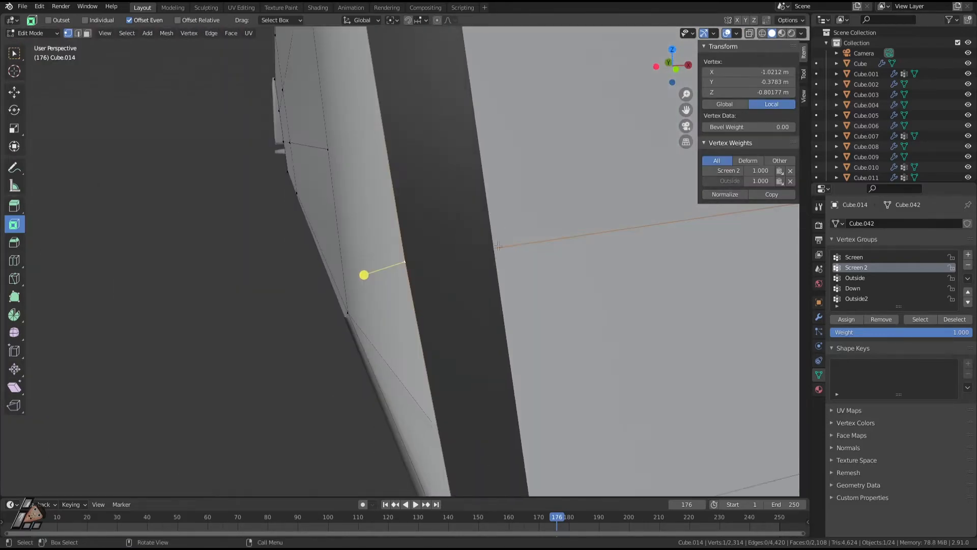
pyautogui.scroll(-4, 535, 336)
pyautogui.scroll(-10, 535, 336)
pyautogui.moveTo(493, 301); pyautogui.dragTo(586, 265, button='middle')
pyautogui.scroll(7, 587, 264)
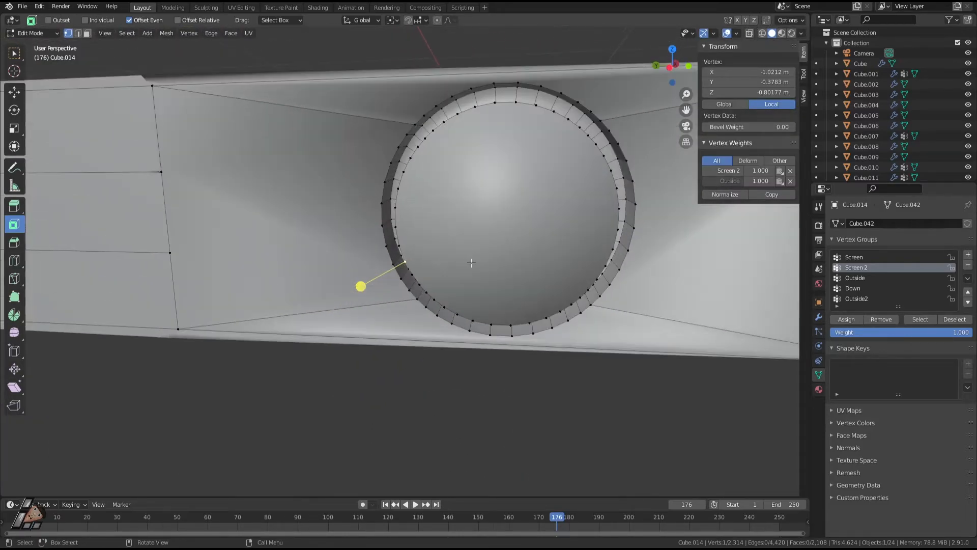
pyautogui.moveTo(470, 252); pyautogui.dragTo(499, 242, button='middle')
pyautogui.scroll(1, 520, 282)
pyautogui.scroll(-2, 520, 283)
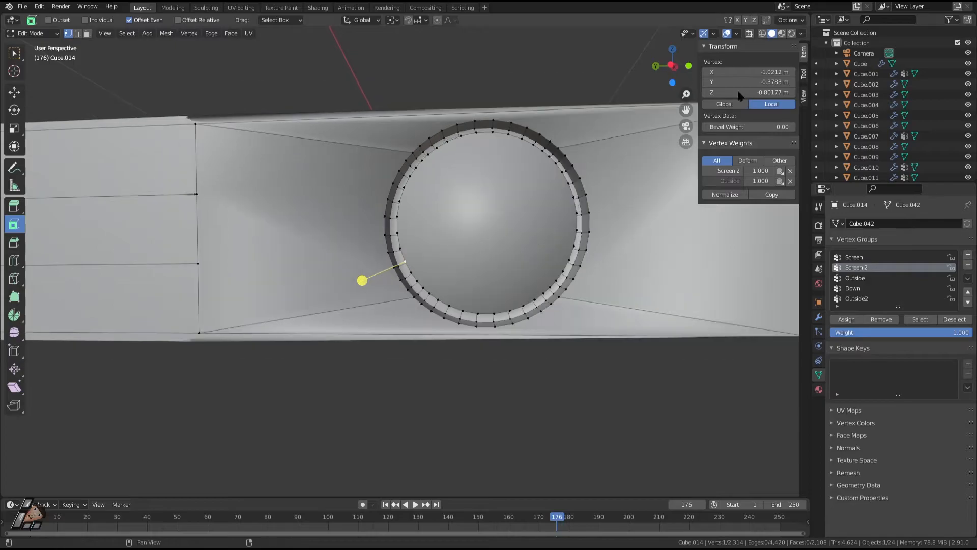
# Try circle-selecting part of the knob's rim in wireframe shading and clear that selection
pyautogui.click(762, 33)
pyautogui.press('c')
pyautogui.moveTo(482, 149)
pyautogui.mouseDown()
pyautogui.moveTo(422, 151)
pyautogui.moveTo(405, 233)
pyautogui.mouseUp()
pyautogui.rightClick(405, 234)
pyautogui.scroll(-5, 441, 207)
pyautogui.moveTo(501, 288); pyautogui.dragTo(538, 306, button='middle')
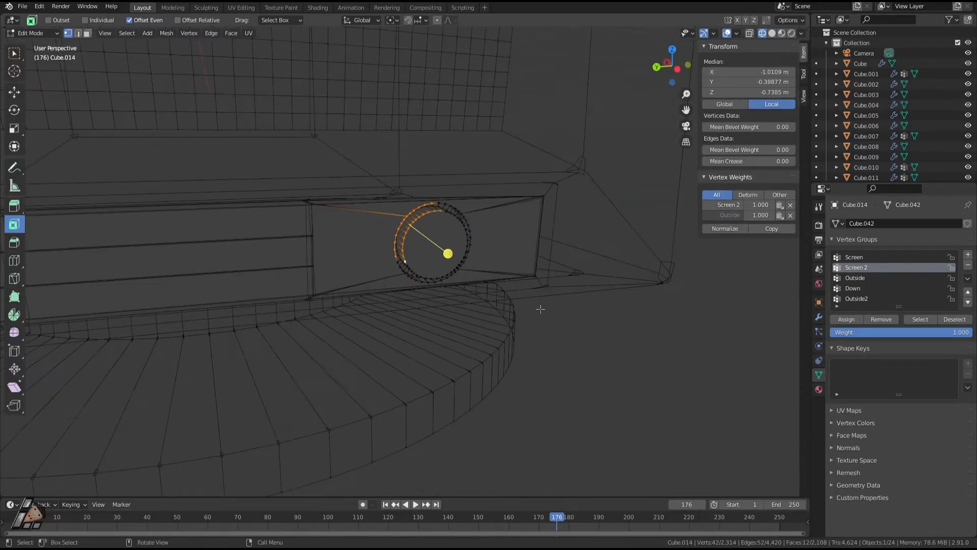
pyautogui.scroll(-4, 411, 290)
pyautogui.moveTo(411, 289); pyautogui.dragTo(491, 283, button='middle')
pyautogui.scroll(8, 490, 284)
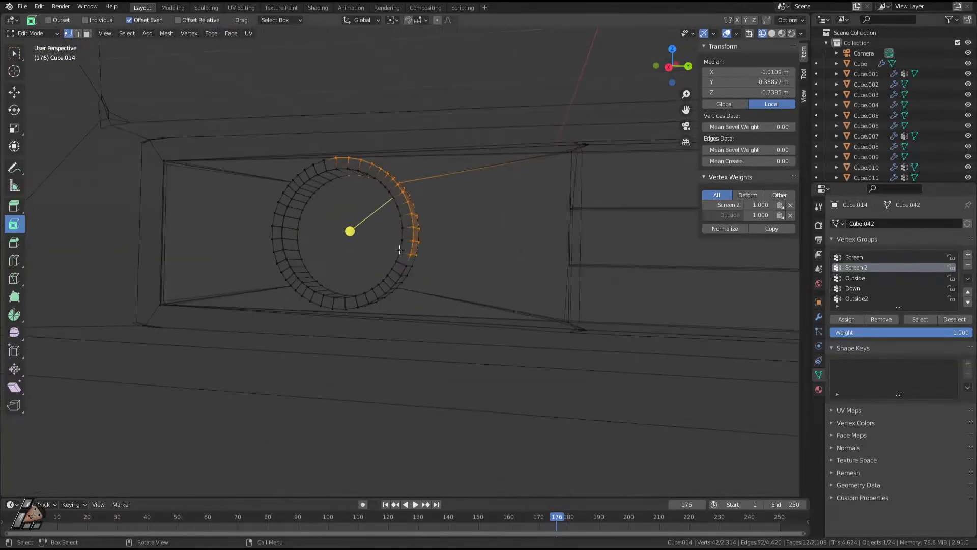
pyautogui.hotkey('alt', 'a')
# Circle-select the round knob's front face and rim vertices while viewing it from several angles
pyautogui.moveTo(435, 259); pyautogui.dragTo(322, 211, button='middle')
pyautogui.press('c')
pyautogui.moveTo(290, 203)
pyautogui.mouseDown()
pyautogui.moveTo(323, 187)
pyautogui.moveTo(382, 192)
pyautogui.moveTo(339, 184)
pyautogui.moveTo(313, 204)
pyautogui.moveTo(303, 278)
pyautogui.moveTo(371, 284)
pyautogui.moveTo(345, 290)
pyautogui.moveTo(383, 276)
pyautogui.moveTo(394, 198)
pyautogui.moveTo(395, 264)
pyautogui.moveTo(410, 239)
pyautogui.mouseUp()
pyautogui.press('Escape')
pyautogui.moveTo(427, 202)
pyautogui.mouseDown(button='middle')
pyautogui.moveTo(391, 214)
pyautogui.moveTo(244, 224)
pyautogui.moveTo(126, 192)
pyautogui.moveTo(356, 222)
pyautogui.mouseUp(button='middle')
pyautogui.scroll(1, 356, 222)
pyautogui.press('c')
pyautogui.moveTo(486, 167)
pyautogui.mouseDown()
pyautogui.moveTo(446, 164)
pyautogui.moveTo(406, 194)
pyautogui.moveTo(404, 251)
pyautogui.moveTo(425, 273)
pyautogui.mouseUp()
pyautogui.press('Escape')
pyautogui.moveTo(426, 273)
pyautogui.mouseDown(button='middle')
pyautogui.moveTo(472, 227)
pyautogui.moveTo(349, 291)
pyautogui.mouseUp(button='middle')
pyautogui.press('c')
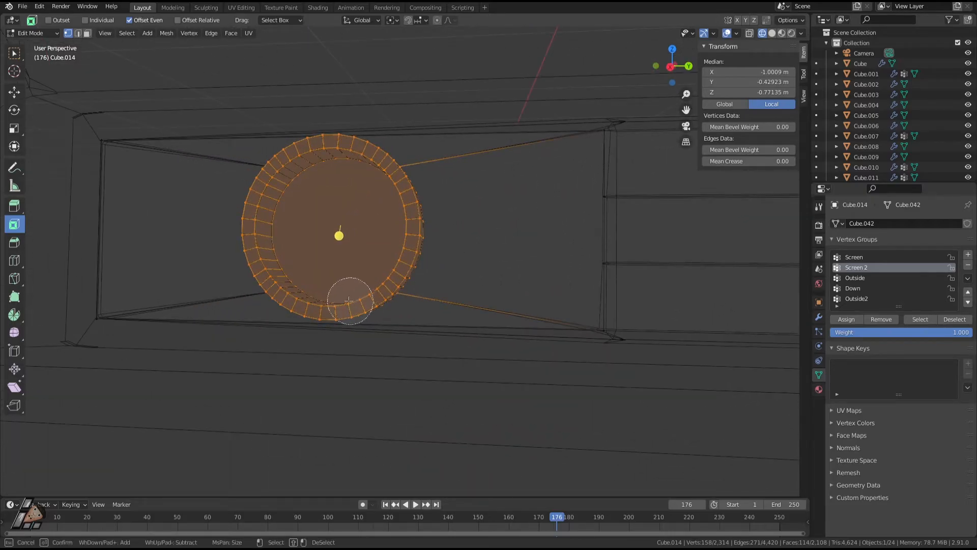
pyautogui.press('Escape')
# Add the knob's remaining rim edge loops to the selection
pyautogui.moveTo(499, 245); pyautogui.dragTo(478, 357, button='middle')
pyautogui.keyDown('shift'); pyautogui.click(402, 378); pyautogui.keyUp('shift')
pyautogui.keyDown('alt'); pyautogui.keyDown('shift'); pyautogui.click(432, 377); pyautogui.keyUp('shift'); pyautogui.keyUp('alt')
pyautogui.keyDown('alt'); pyautogui.keyDown('shift'); pyautogui.click(547, 294); pyautogui.keyUp('shift'); pyautogui.keyUp('alt')
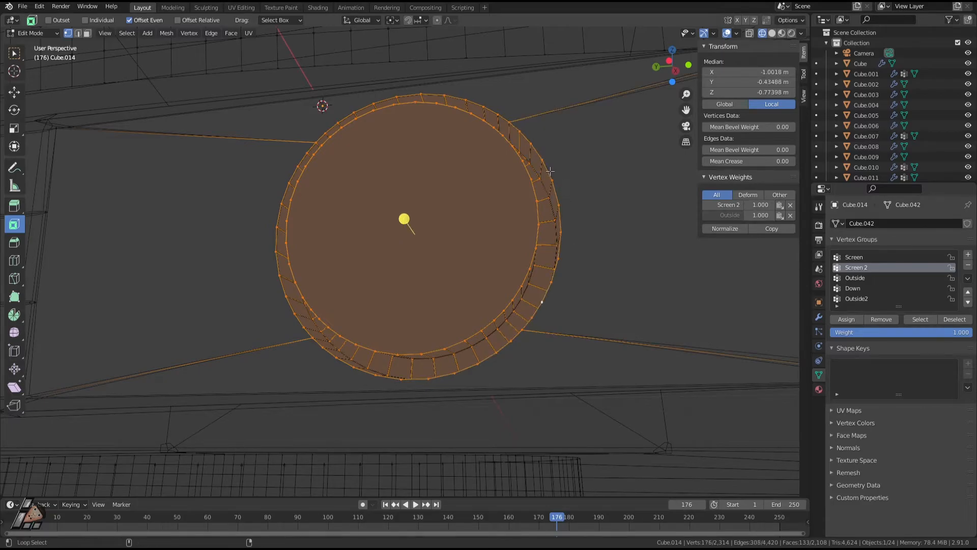
# Create a new vertex group and assign the selected knob vertices to it
pyautogui.moveTo(532, 234); pyautogui.dragTo(528, 294, button='middle')
pyautogui.scroll(-9, 488, 290)
pyautogui.moveTo(436, 314); pyautogui.dragTo(486, 274, button='middle')
pyautogui.scroll(1, 485, 274)
pyautogui.scroll(2, 485, 274)
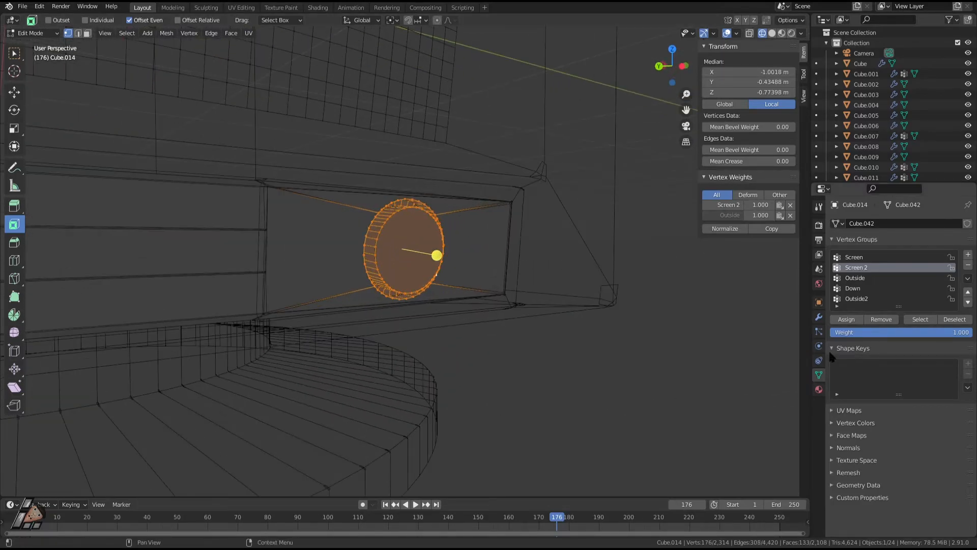
pyautogui.click(968, 255)
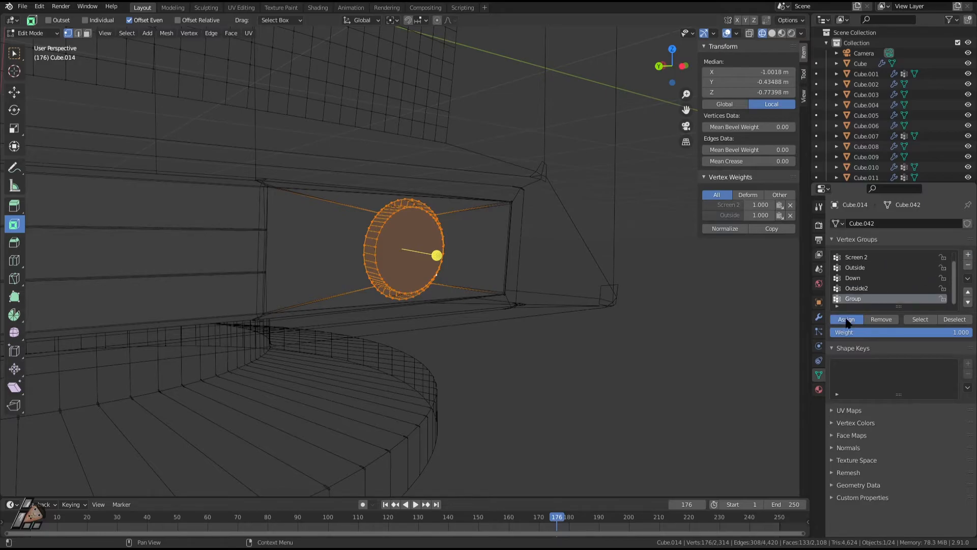
pyautogui.click(847, 320)
# Move the knob's vertex group directly below Screen 2, rename it Screen 3, and assign the selected vertices
pyautogui.click(968, 293)
pyautogui.click(967, 293)
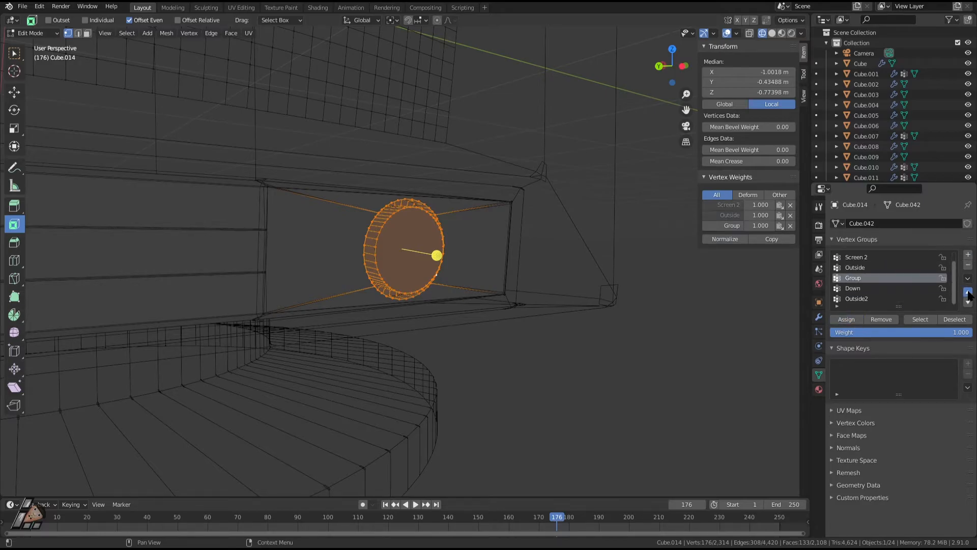
pyautogui.click(968, 293)
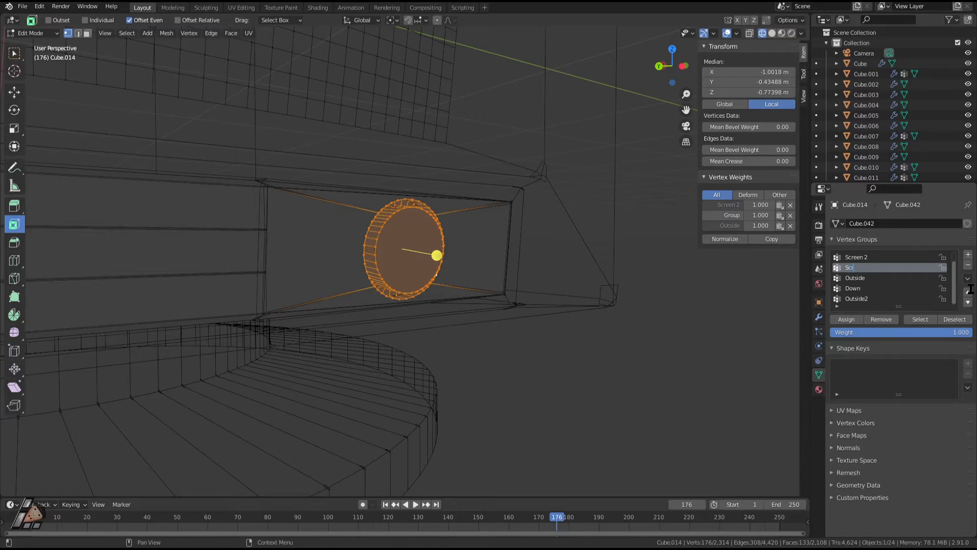
pyautogui.click(851, 320)
# Try hiding the selected knob geometry to check the selection, and undo the hiding
pyautogui.scroll(-2, 537, 312)
pyautogui.press('Tab')
pyautogui.moveTo(616, 274); pyautogui.dragTo(559, 282, button='middle')
pyautogui.press('Tab')
pyautogui.scroll(-6, 558, 325)
pyautogui.scroll(2, 530, 324)
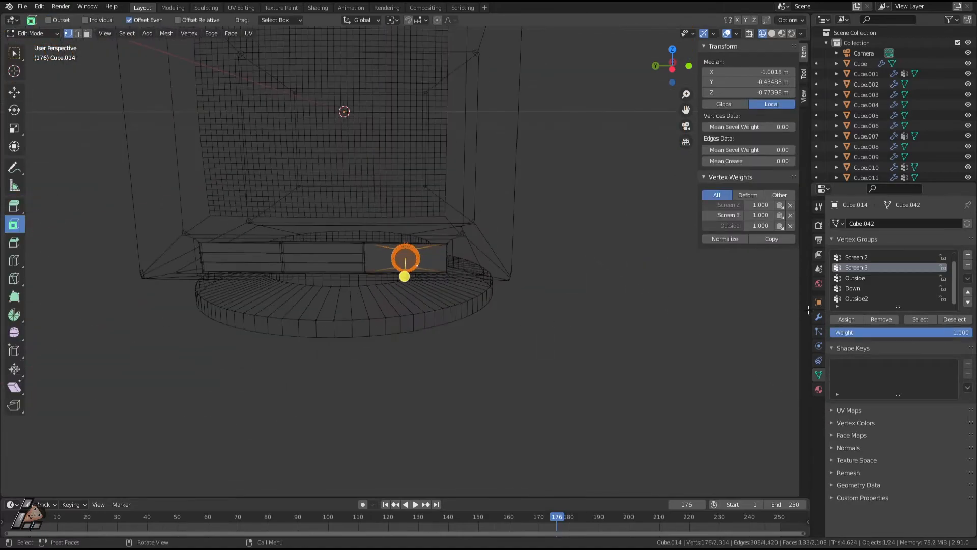
pyautogui.scroll(6, 528, 309)
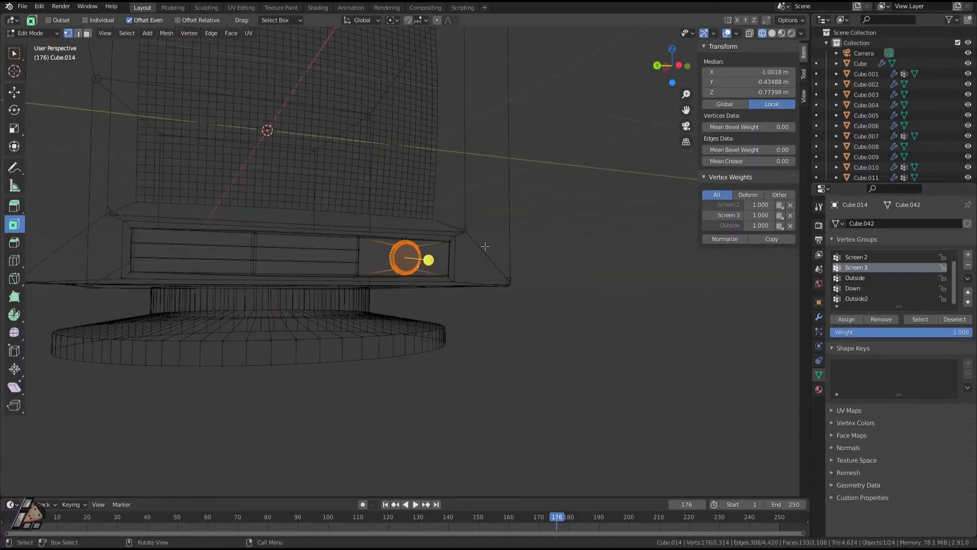
pyautogui.press('h')
pyautogui.moveTo(461, 270); pyautogui.dragTo(618, 242, button='middle')
pyautogui.hotkey('ctrl', 'z')
pyautogui.moveTo(429, 271); pyautogui.dragTo(487, 255, button='middle')
pyautogui.scroll(3, 487, 255)
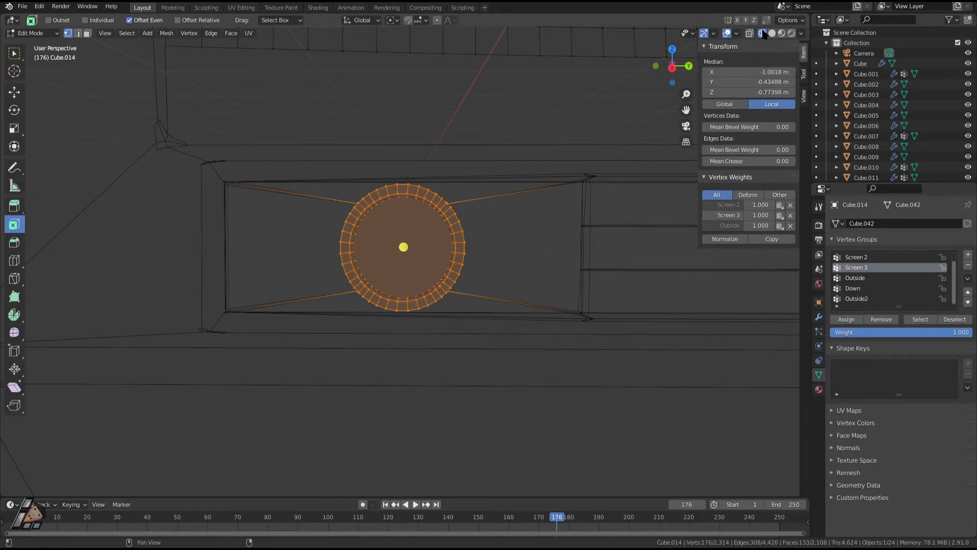
# Clear the selection and turn off viewport display for the Bevel and Bevel.001 modifiers
pyautogui.click(552, 246)
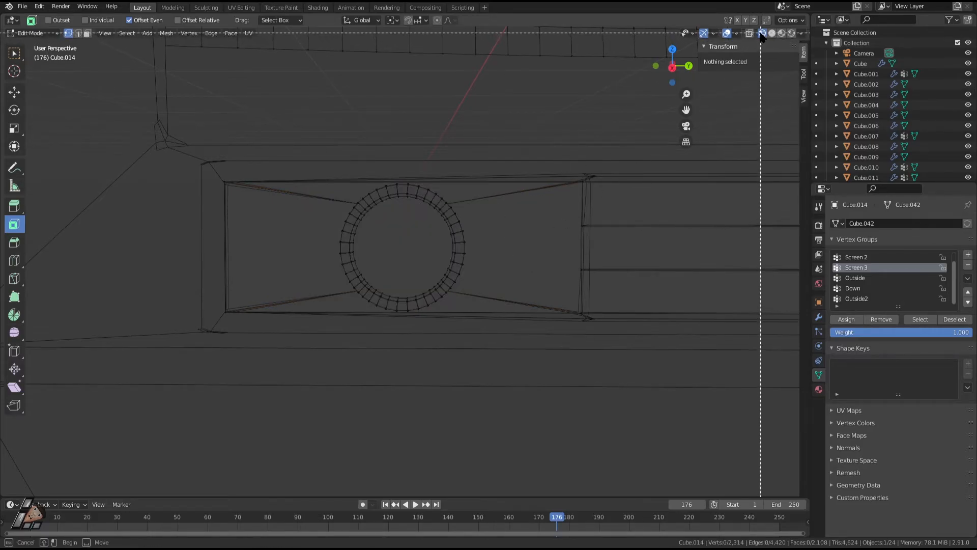
pyautogui.click(819, 317)
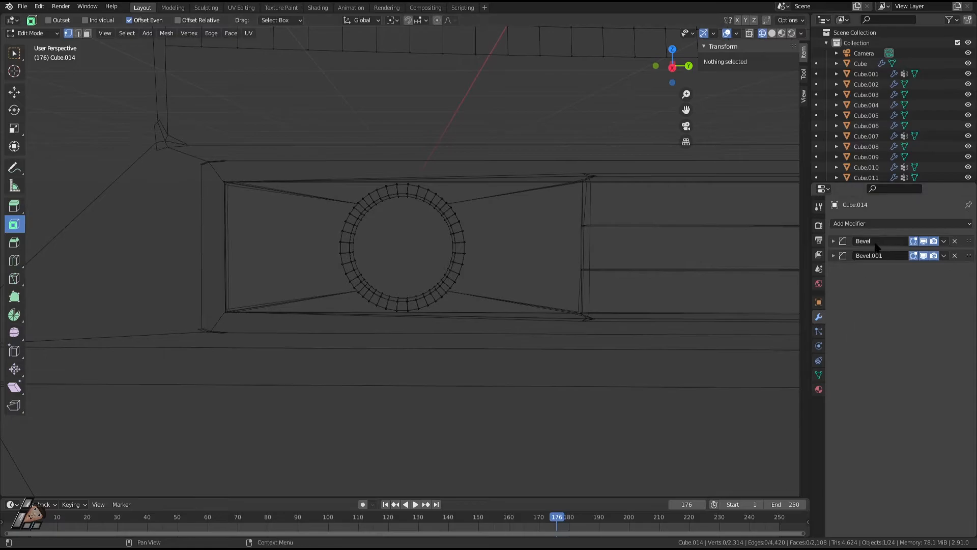
pyautogui.click(924, 241)
# Select the knob's front face and visible rim vertices using box and circle selection
pyautogui.press('b')
pyautogui.moveTo(332, 187); pyautogui.dragTo(500, 296)
pyautogui.scroll(-5, 577, 168)
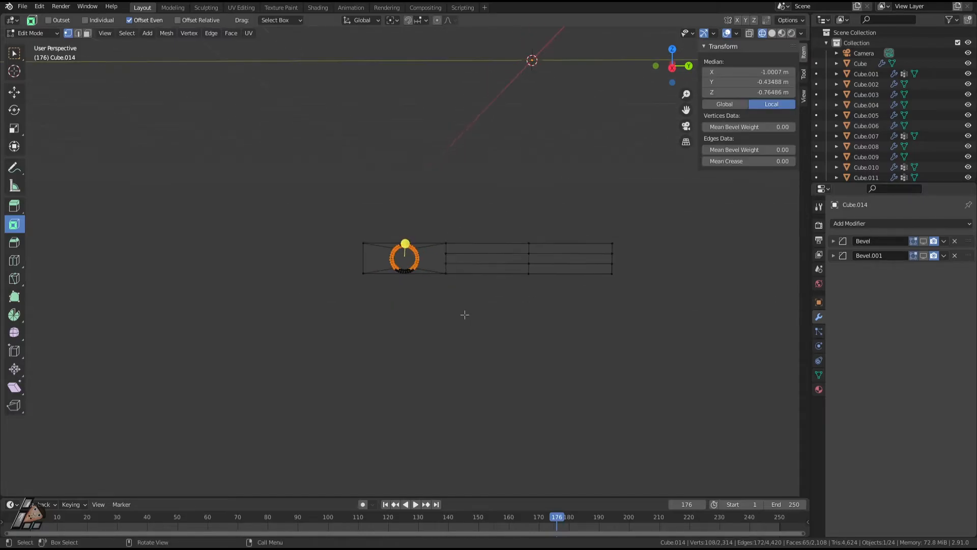
pyautogui.scroll(7, 585, 306)
pyautogui.press('b')
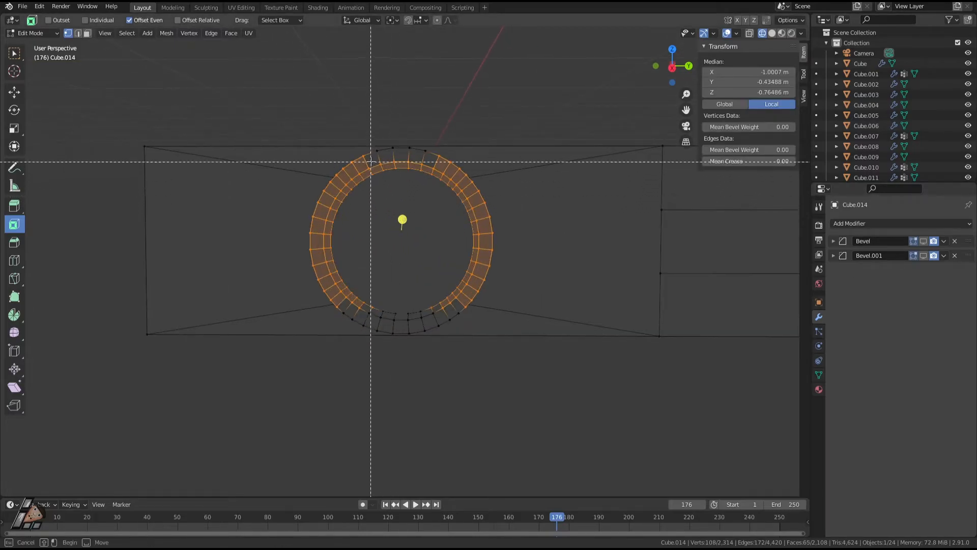
pyautogui.click(378, 151)
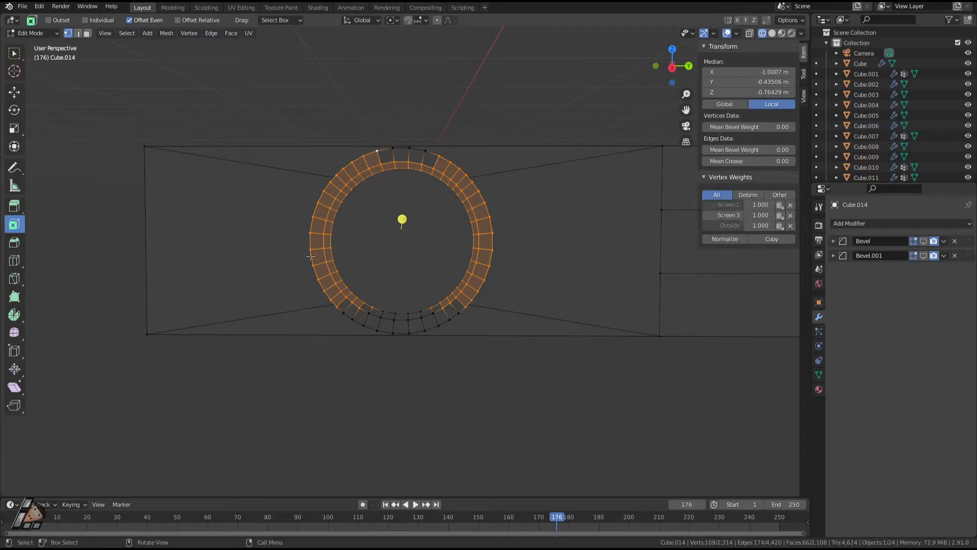
pyautogui.press('c')
pyautogui.scroll(-8, 371, 284)
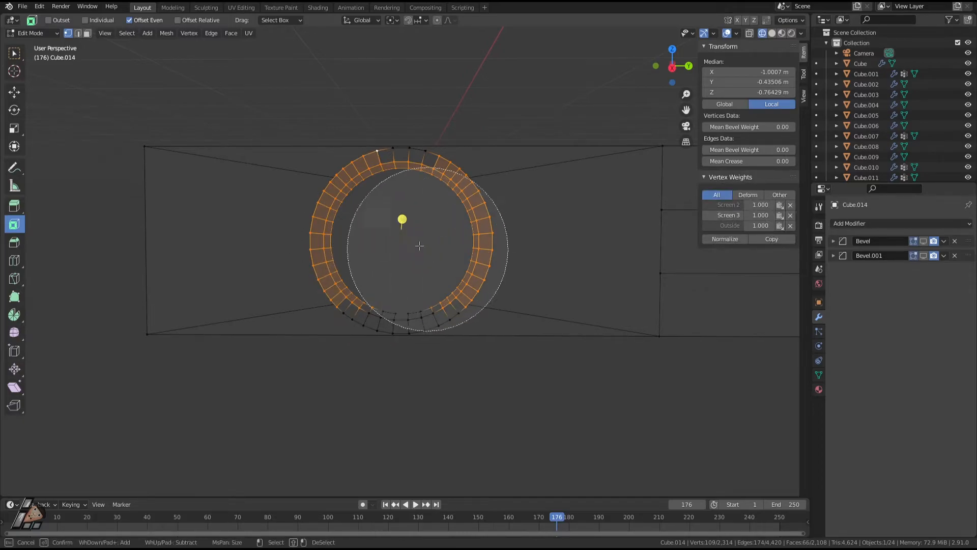
pyautogui.click(404, 242)
pyautogui.press('Escape')
# Turn on X-ray display so that hidden knob vertices can be selected through the mesh
pyautogui.moveTo(404, 242); pyautogui.dragTo(493, 234, button='middle')
pyautogui.scroll(1, 534, 331)
pyautogui.scroll(-2, 534, 331)
pyautogui.moveTo(429, 264); pyautogui.dragTo(425, 296, button='middle')
pyautogui.click(750, 33)
pyautogui.moveTo(427, 209); pyautogui.dragTo(404, 220, button='middle')
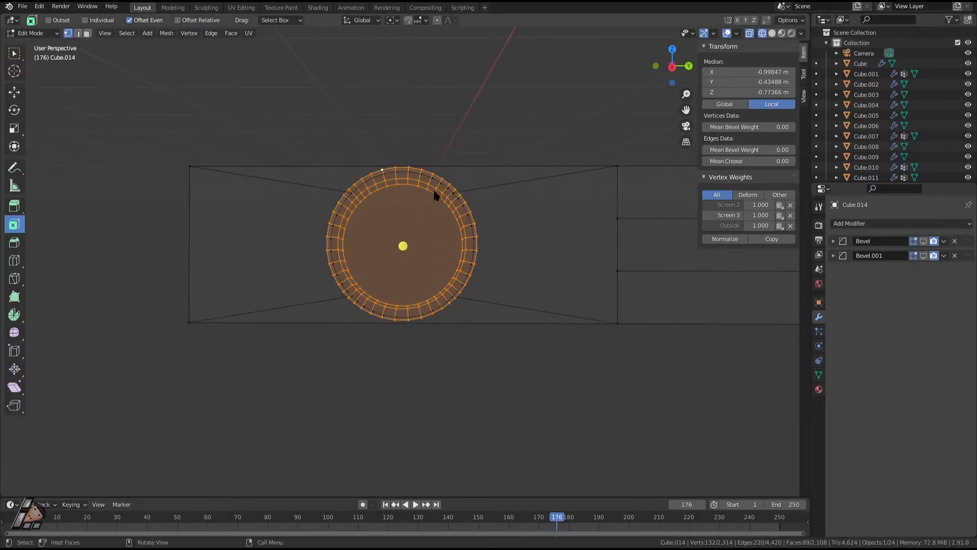
# Circle-select all of the knob's vertices, front and back, from the right orthographic view
pyautogui.press('KP_7')
pyautogui.press('KP_1')
pyautogui.press('KP_3')
pyautogui.press('b')
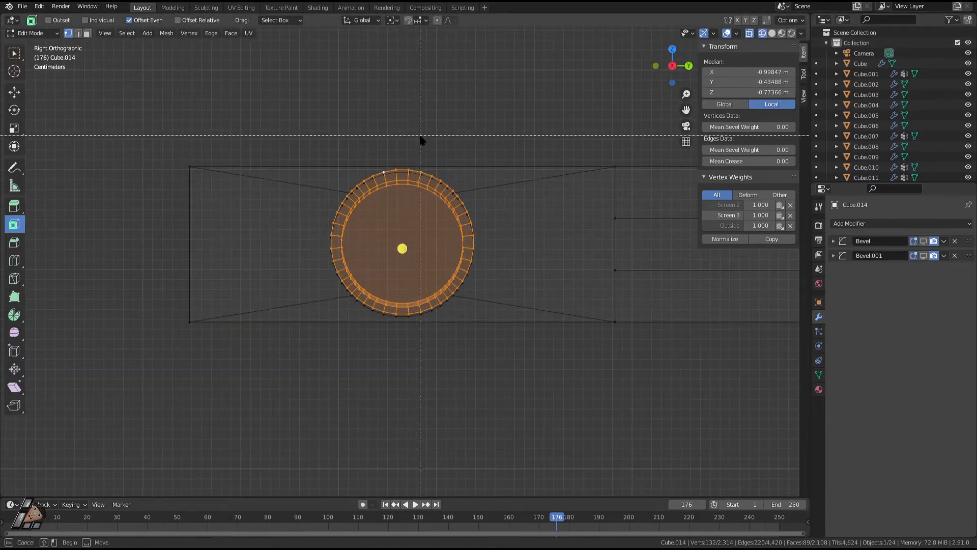
pyautogui.press('Escape')
pyautogui.press('c')
pyautogui.scroll(5, 394, 247)
pyautogui.click(402, 249)
pyautogui.press('Escape')
pyautogui.moveTo(429, 230); pyautogui.dragTo(312, 183, button='middle')
pyautogui.scroll(3, 312, 184)
pyautogui.moveTo(430, 186); pyautogui.dragTo(370, 145, button='middle')
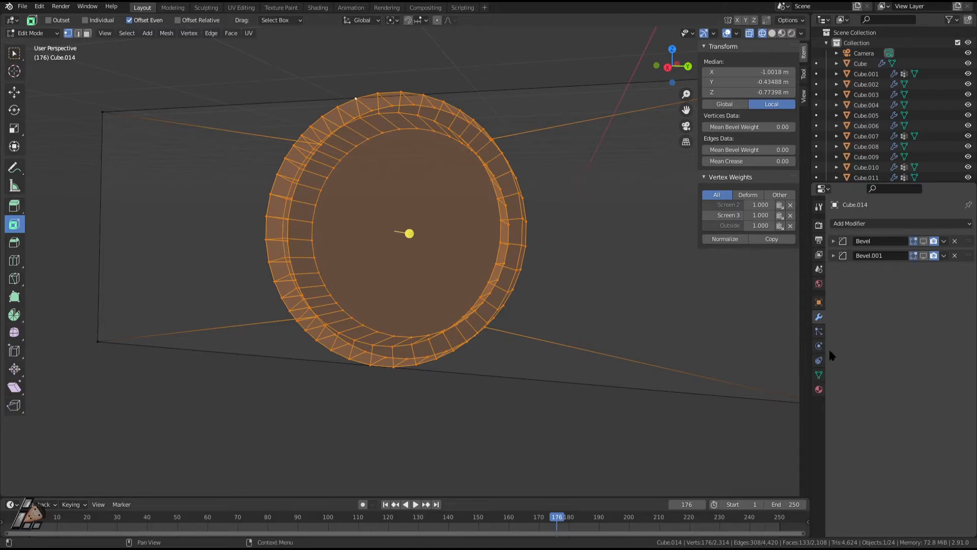
# Delete the Screen 3 vertex group from the mesh
pyautogui.click(819, 375)
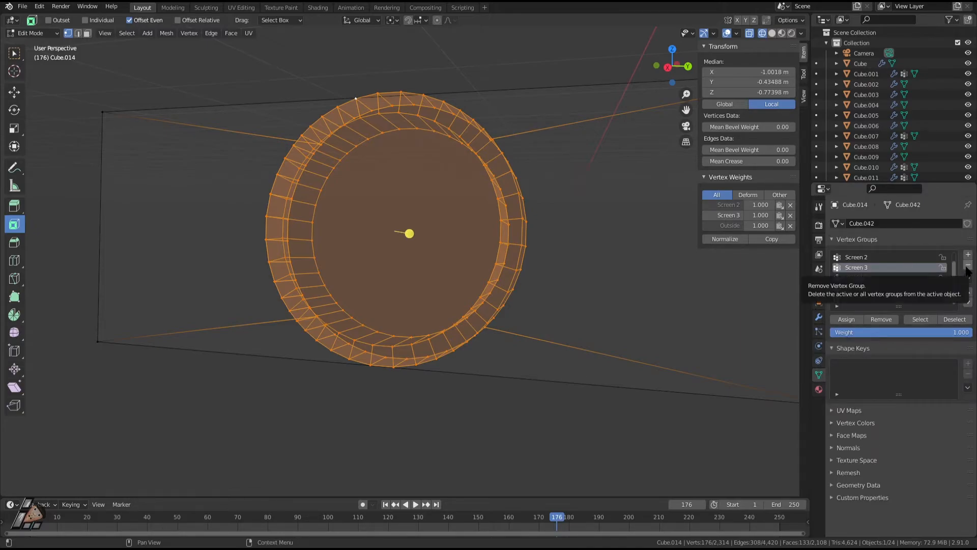
pyautogui.scroll(1, 889, 267)
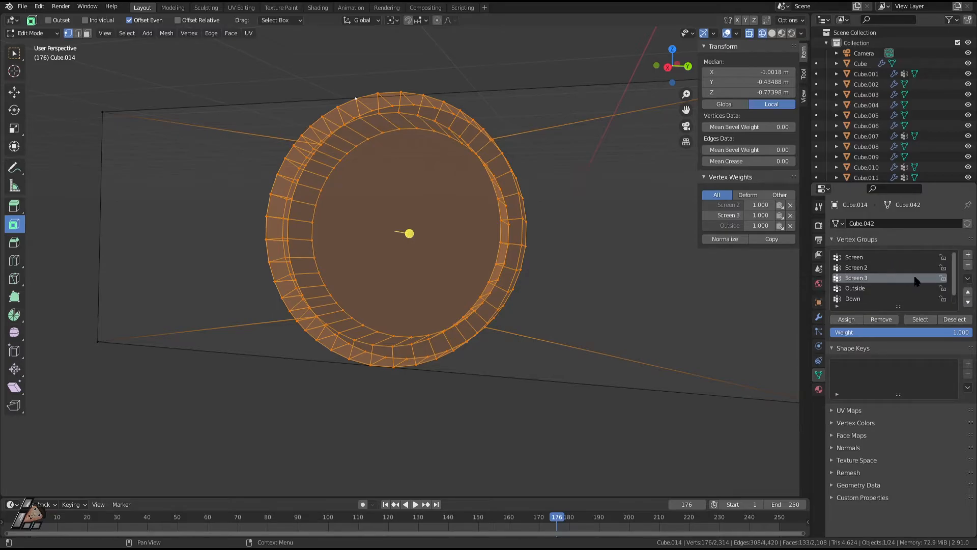
pyautogui.click(969, 271)
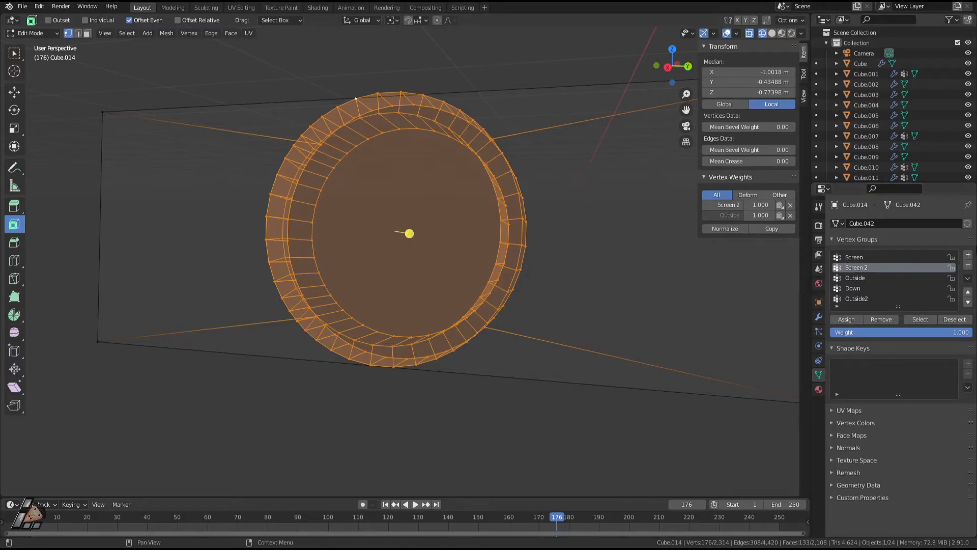
pyautogui.moveTo(565, 262); pyautogui.dragTo(577, 282, button='middle')
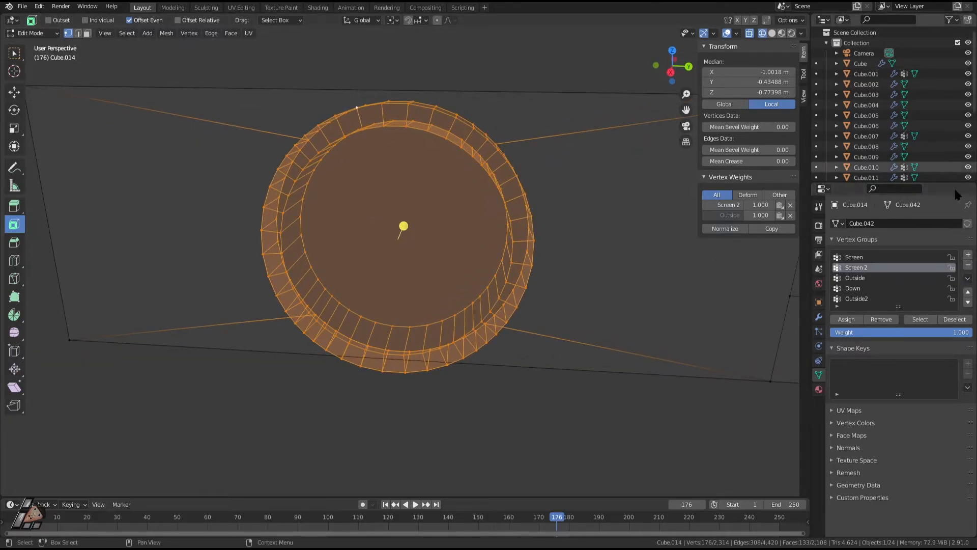
# Add a vertex group named Screen 3 and assign the knob's selected vertices to it
pyautogui.click(969, 254)
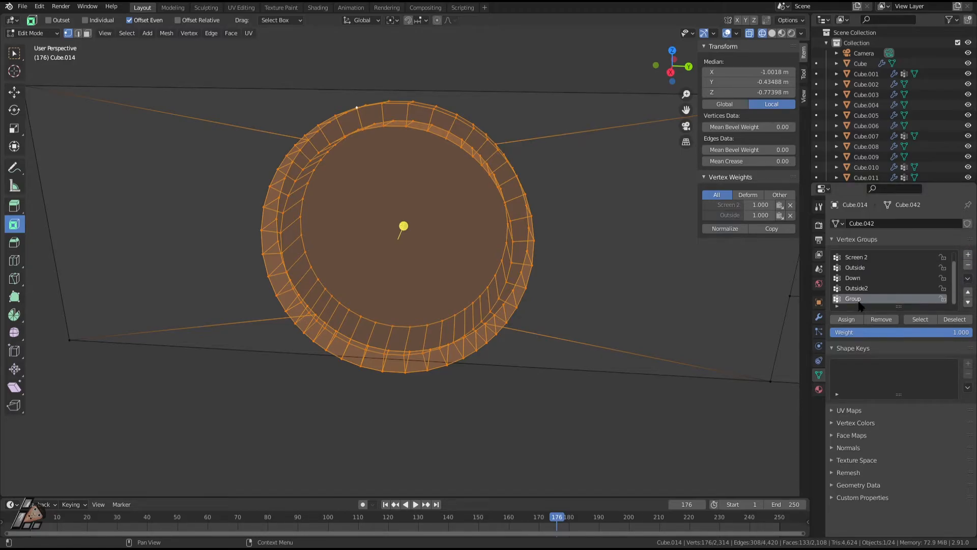
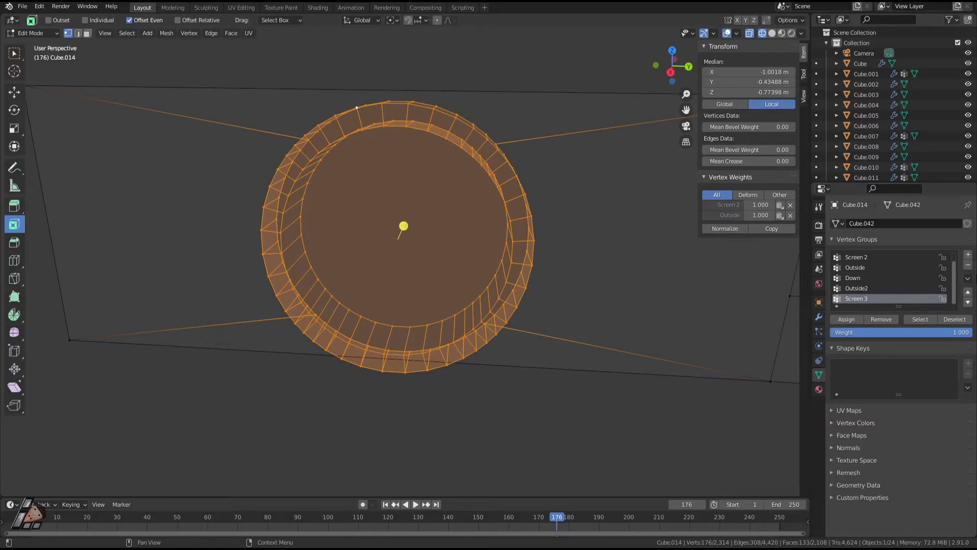
pyautogui.moveTo(502, 116); pyautogui.dragTo(535, 158, button='middle')
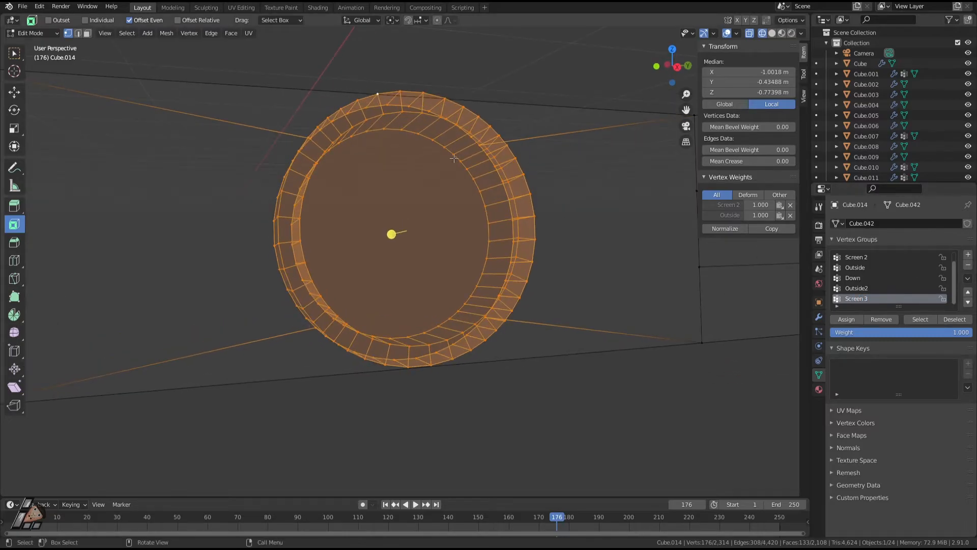
pyautogui.moveTo(594, 326); pyautogui.dragTo(252, 354, button='middle')
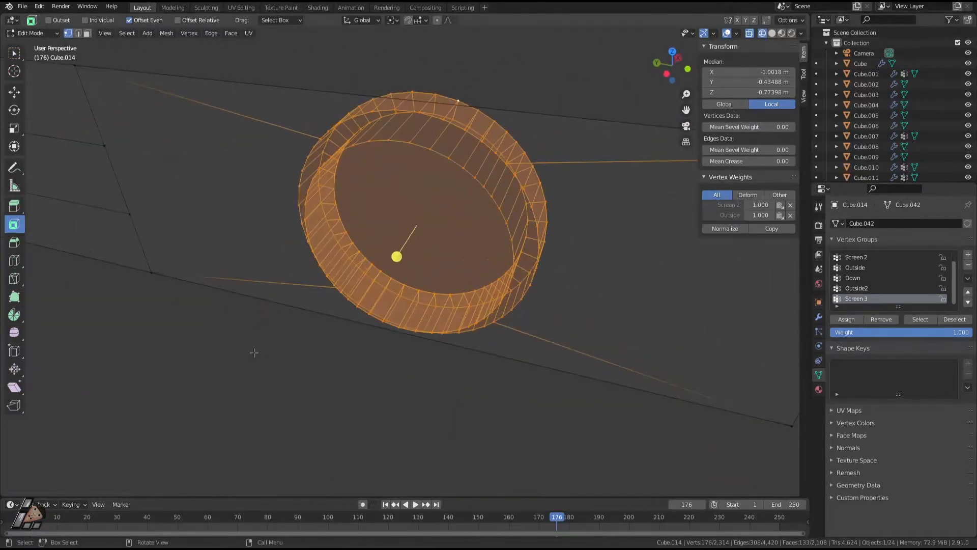
pyautogui.moveTo(466, 350); pyautogui.dragTo(586, 372, button='middle')
pyautogui.hotkey('alt', 'a')
pyautogui.moveTo(512, 331); pyautogui.dragTo(534, 304, button='middle')
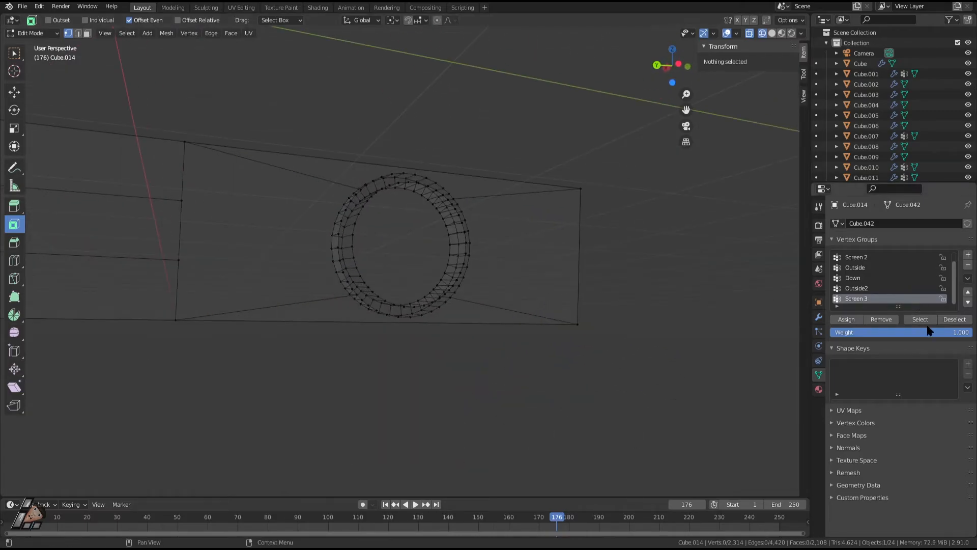
pyautogui.hotkey('ctrl', 'z')
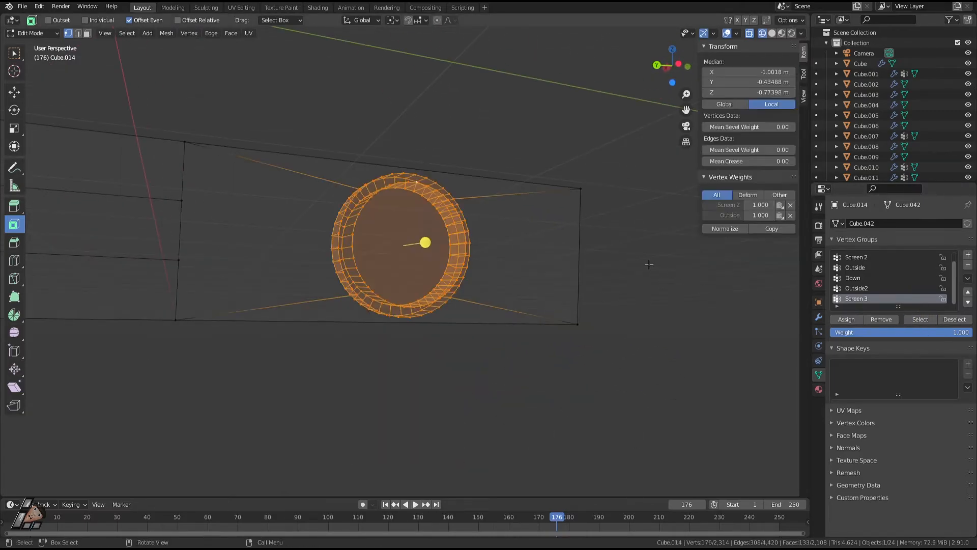
pyautogui.moveTo(651, 265); pyautogui.dragTo(623, 274, button='middle')
pyautogui.click(847, 319)
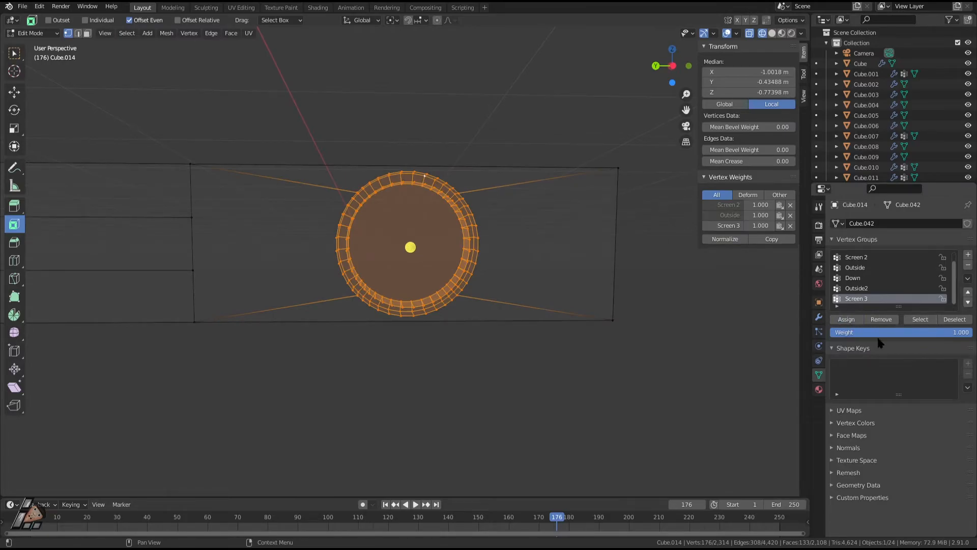
# Clear the selection and reselect the Screen 3 group's vertices to check the assignment
pyautogui.hotkey('alt', 'a')
pyautogui.click(921, 319)
pyautogui.moveTo(417, 285); pyautogui.dragTo(519, 249, button='middle')
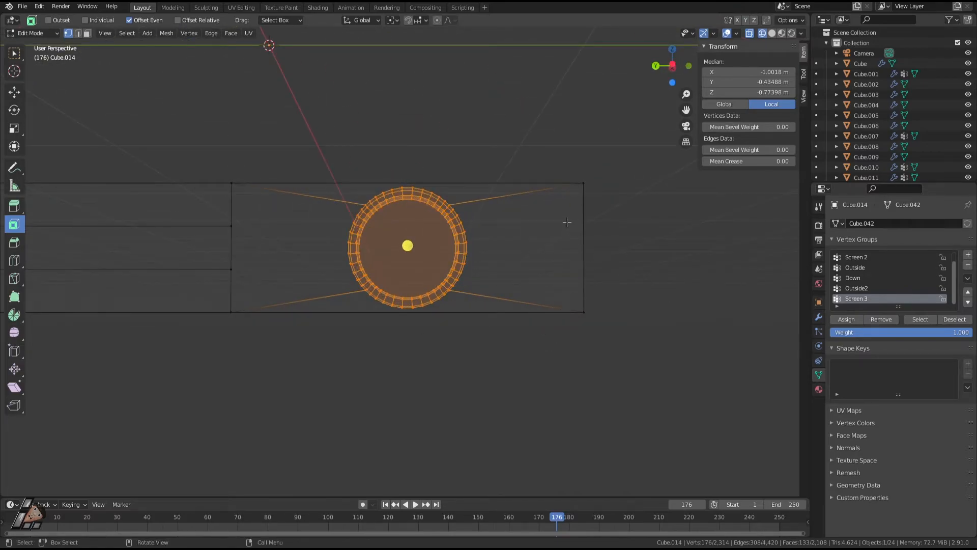
pyautogui.moveTo(508, 243)
pyautogui.mouseDown(button='middle')
pyautogui.moveTo(510, 265)
pyautogui.moveTo(446, 233)
pyautogui.moveTo(534, 218)
pyautogui.moveTo(415, 234)
pyautogui.moveTo(452, 243)
pyautogui.moveTo(504, 233)
pyautogui.mouseUp(button='middle')
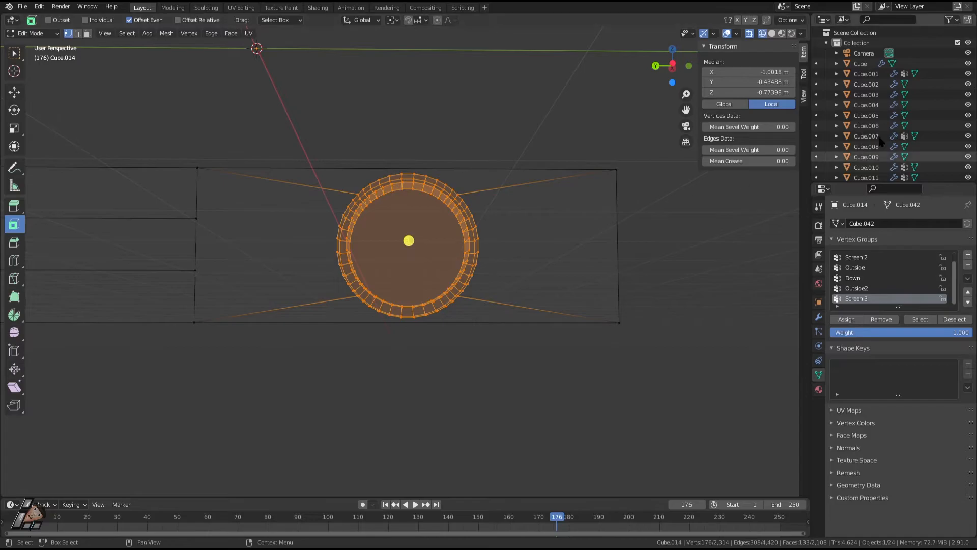
# Switch the viewport to Rendered shading and examine the knob from the side
pyautogui.click(792, 34)
pyautogui.moveTo(544, 211); pyautogui.dragTo(441, 264, button='middle')
pyautogui.scroll(2, 442, 264)
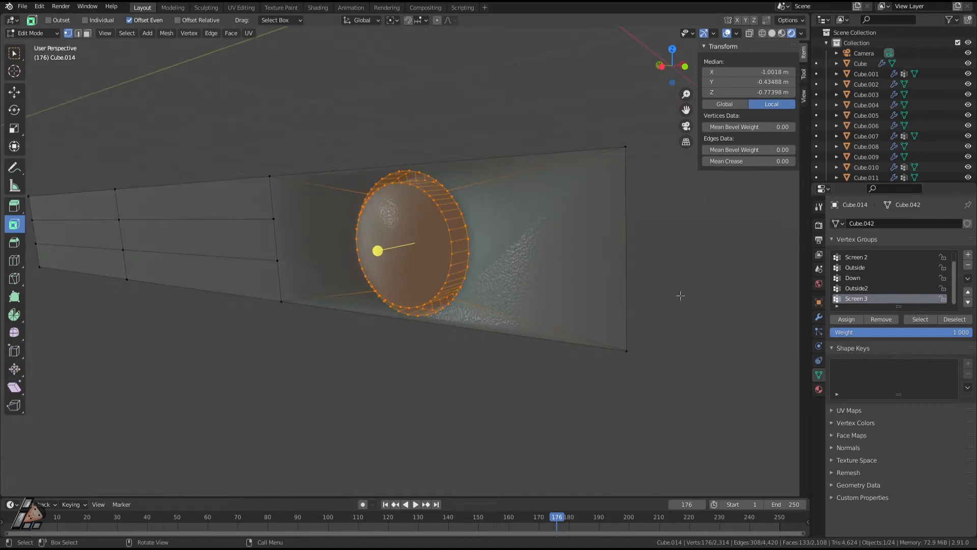
pyautogui.moveTo(692, 296); pyautogui.dragTo(570, 316, button='middle')
pyautogui.moveTo(508, 284); pyautogui.dragTo(428, 264, button='middle')
# Reveal all hidden geometry of the monitor mesh and return to Object Mode
pyautogui.hotkey('alt', 'h')
pyautogui.moveTo(500, 247); pyautogui.dragTo(609, 252, button='middle')
pyautogui.moveTo(407, 248); pyautogui.dragTo(476, 268, button='middle')
pyautogui.scroll(-3, 477, 269)
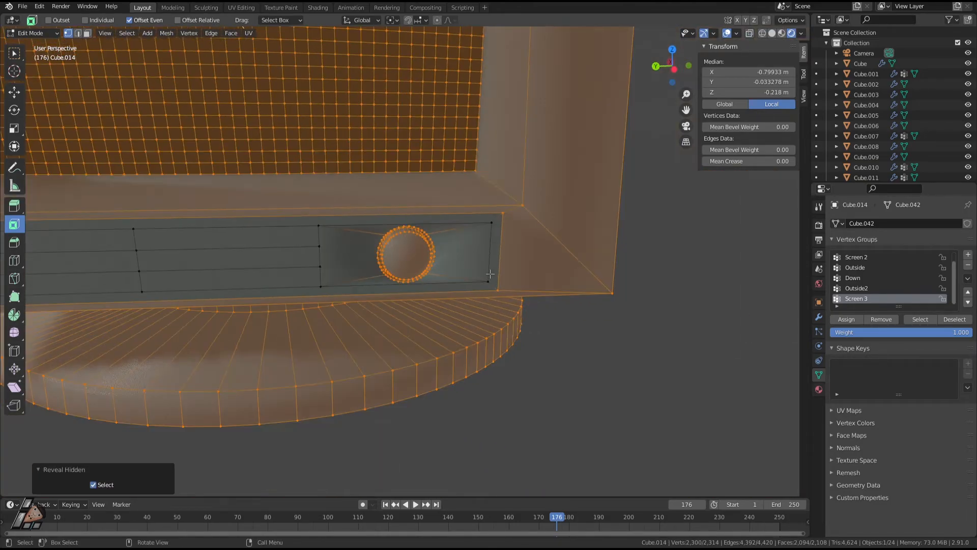
pyautogui.scroll(1, 602, 306)
pyautogui.scroll(-2, 602, 306)
pyautogui.moveTo(602, 305); pyautogui.dragTo(497, 286, button='middle')
pyautogui.press('Tab')
pyautogui.scroll(2, 469, 260)
pyautogui.press('Tab')
pyautogui.scroll(-4, 554, 362)
pyautogui.moveTo(499, 355); pyautogui.dragTo(493, 375, button='middle')
pyautogui.press('Tab')
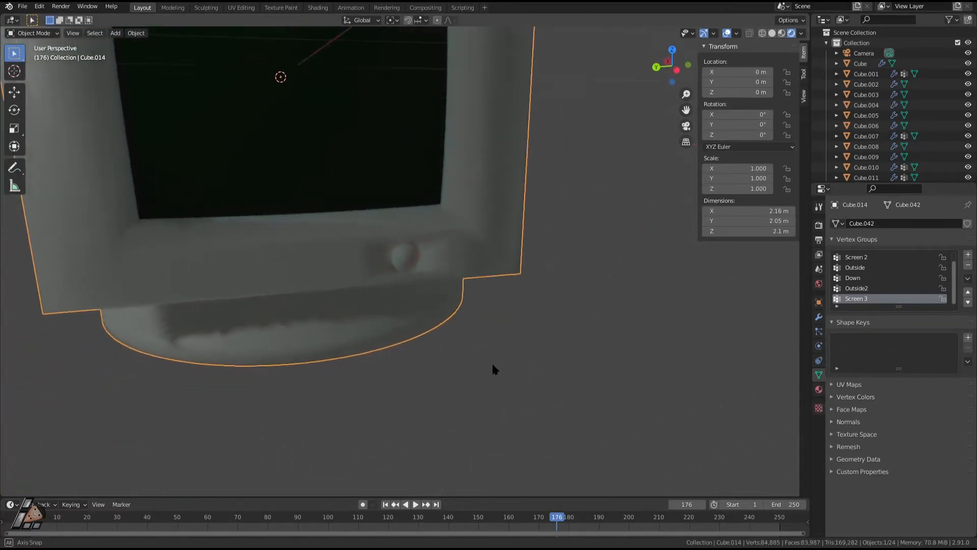
# Add a third Bevel modifier to the monitor object
pyautogui.click(818, 318)
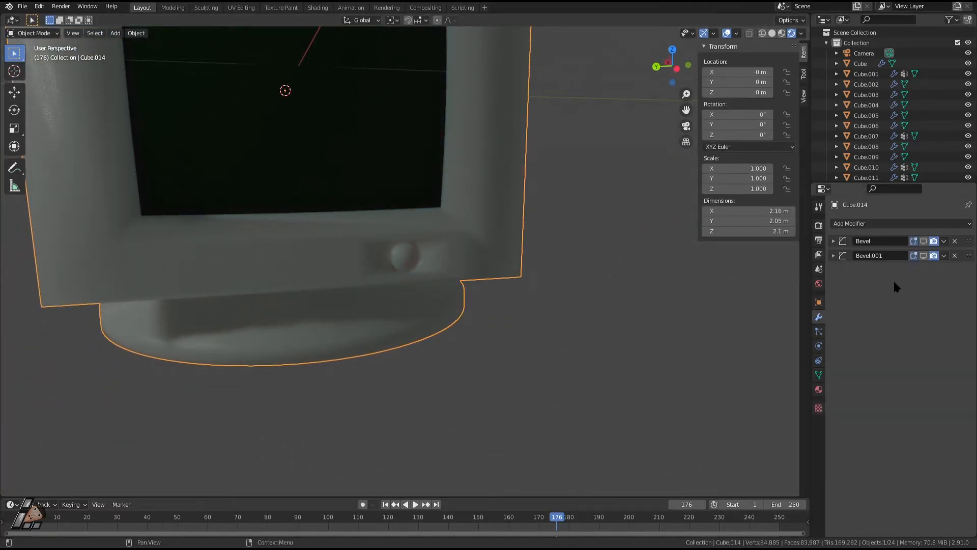
pyautogui.click(818, 375)
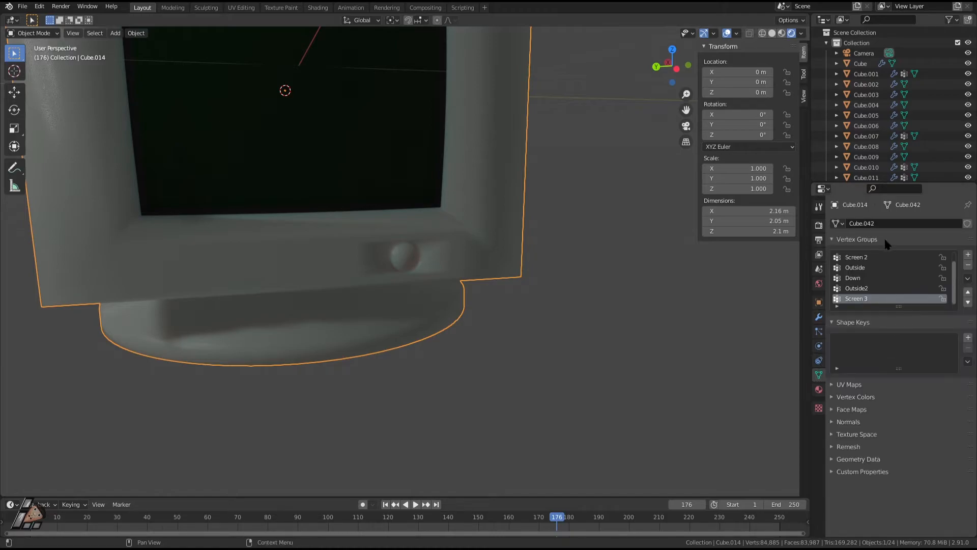
pyautogui.click(818, 317)
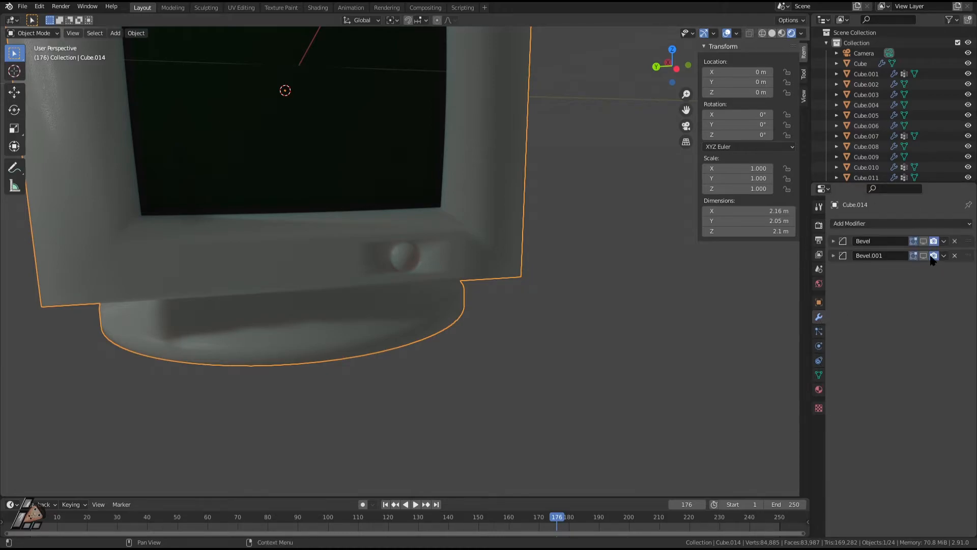
pyautogui.click(880, 229)
pyautogui.click(777, 267)
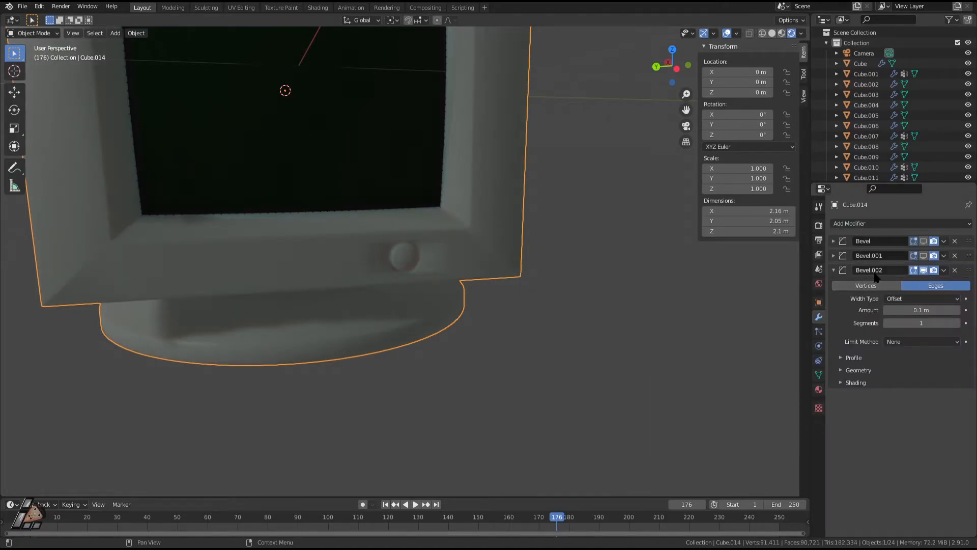
# Limit the newly added Bevel modifier by vertex group, using the Screen 3 group
pyautogui.click(920, 301)
pyautogui.click(921, 310)
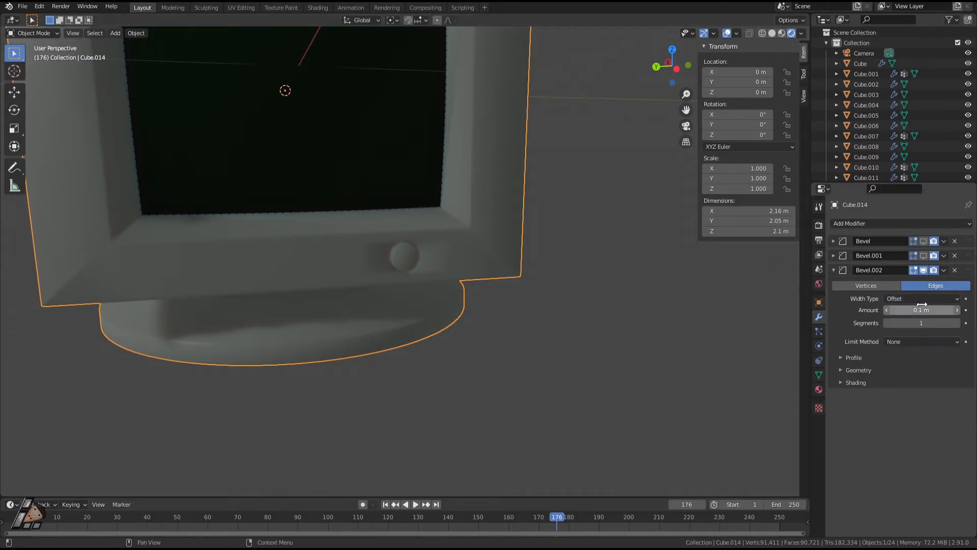
pyautogui.click(901, 299)
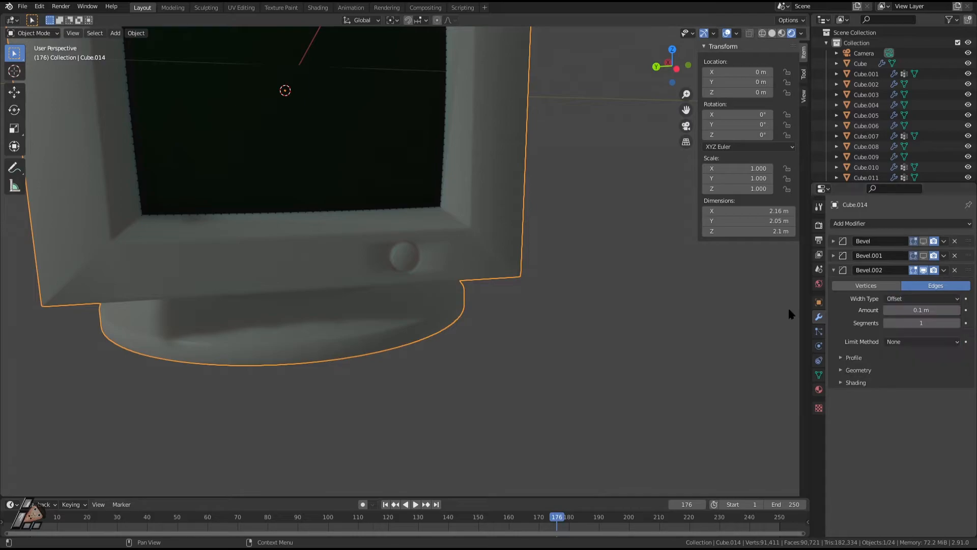
pyautogui.click(903, 342)
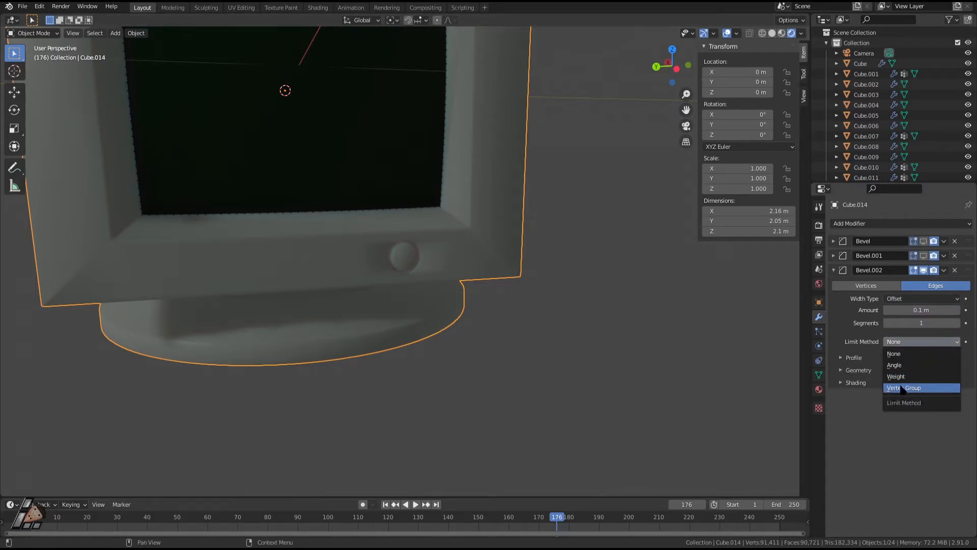
pyautogui.click(902, 388)
pyautogui.click(911, 352)
pyautogui.click(903, 421)
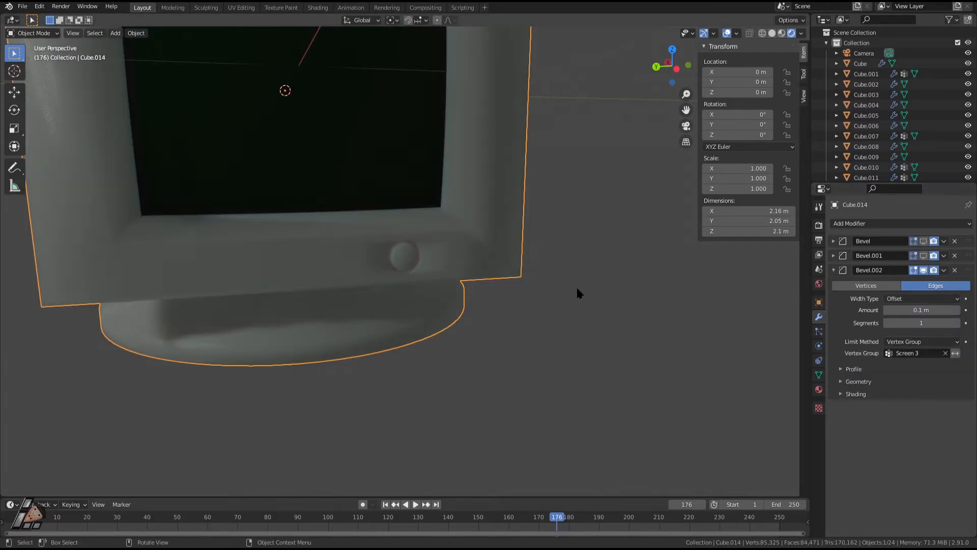
# Try the Absolute width type on the Bevel.002 modifier and return it to Offset
pyautogui.scroll(5, 607, 304)
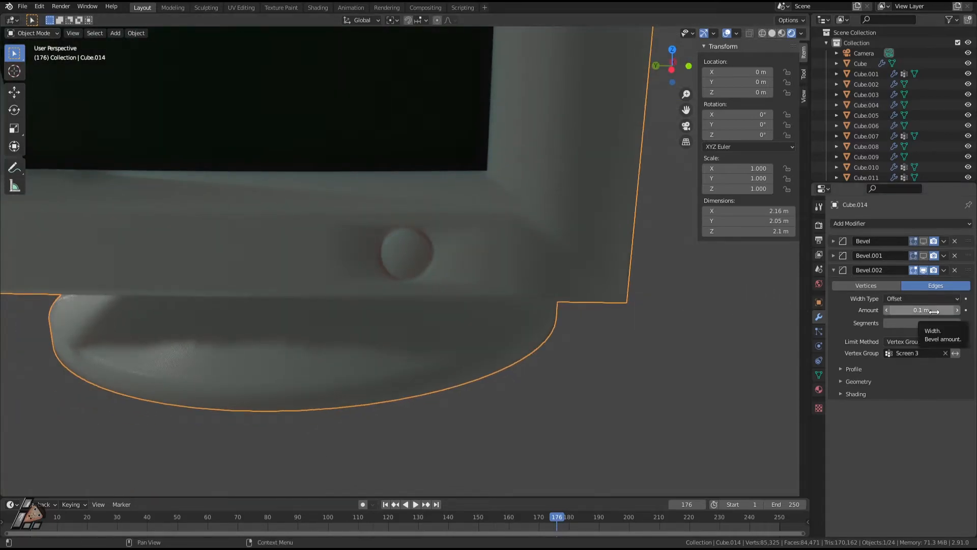
pyautogui.click(922, 298)
pyautogui.click(905, 355)
pyautogui.moveTo(693, 309); pyautogui.dragTo(591, 305, button='middle')
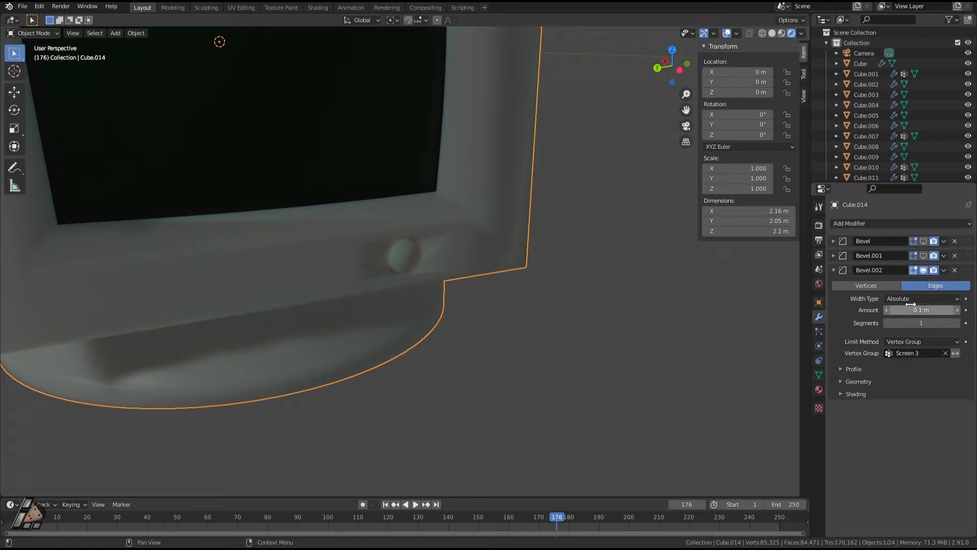
pyautogui.click(913, 299)
pyautogui.click(897, 311)
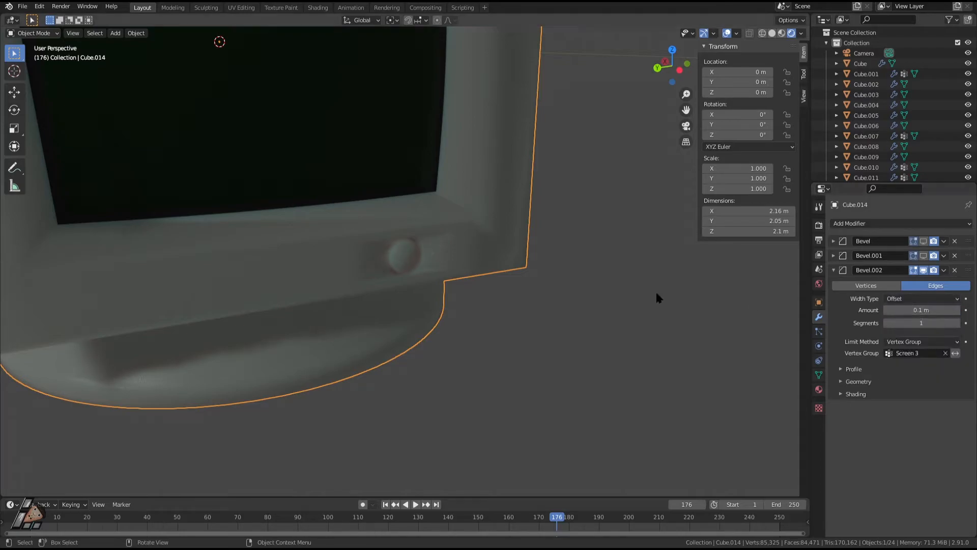
# Examine the knob and monitor front in both Edit Mode and Object Mode with nothing selected
pyautogui.moveTo(685, 293); pyautogui.dragTo(556, 279, button='middle')
pyautogui.moveTo(543, 330); pyautogui.dragTo(432, 259, button='middle')
pyautogui.scroll(3, 406, 255)
pyautogui.scroll(-3, 351, 291)
pyautogui.press('Tab')
pyautogui.moveTo(384, 332); pyautogui.dragTo(467, 356, button='middle')
pyautogui.hotkey('alt', 'a')
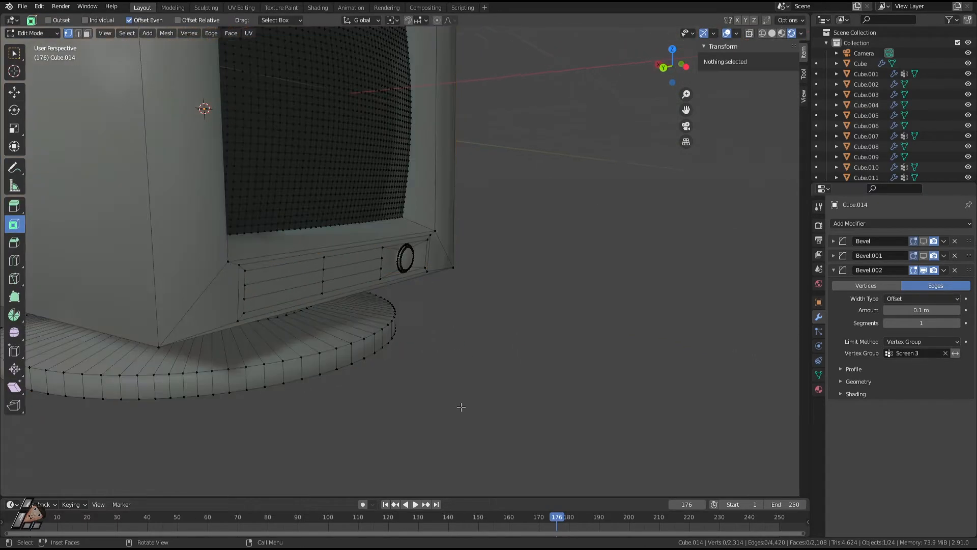
pyautogui.press('Tab')
pyautogui.click(365, 417)
pyautogui.moveTo(376, 372); pyautogui.dragTo(314, 305, button='middle')
pyautogui.scroll(-3, 314, 304)
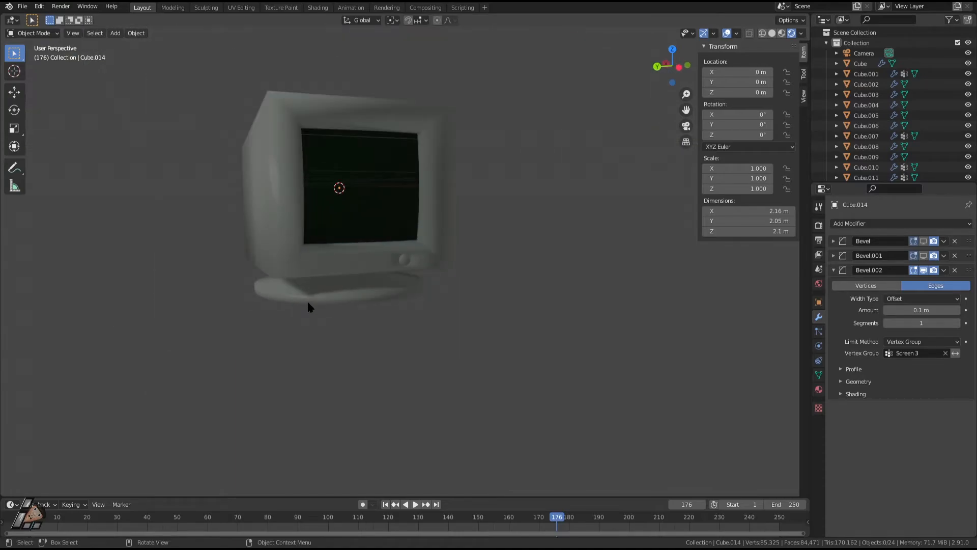
pyautogui.scroll(3, 380, 311)
pyautogui.moveTo(381, 311); pyautogui.dragTo(325, 197, button='middle')
pyautogui.press('Tab')
pyautogui.press('Tab')
# Turn on viewport display for the Bevel and Bevel.001 modifiers and select the monitor
pyautogui.click(923, 255)
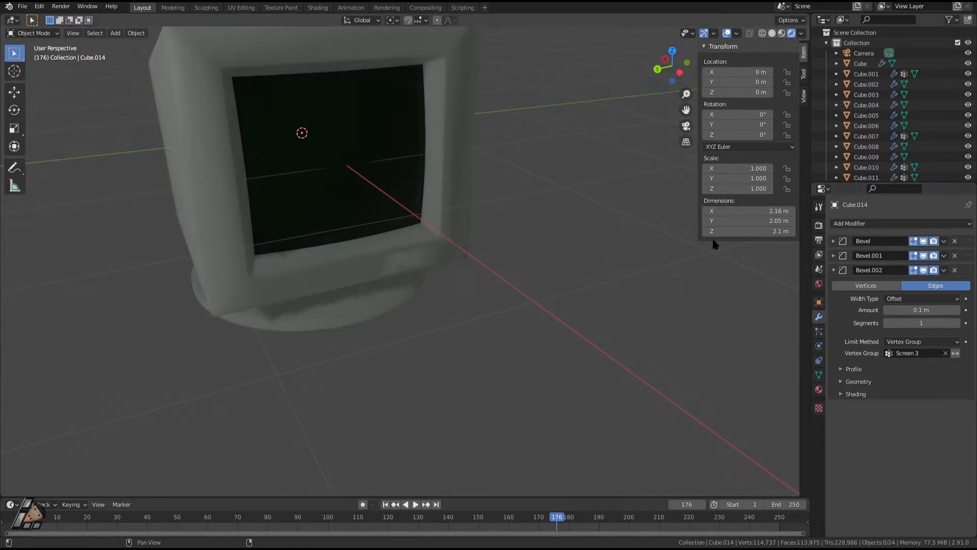
pyautogui.scroll(6, 499, 246)
pyautogui.moveTo(287, 296); pyautogui.dragTo(383, 262, button='middle')
pyautogui.click(323, 260)
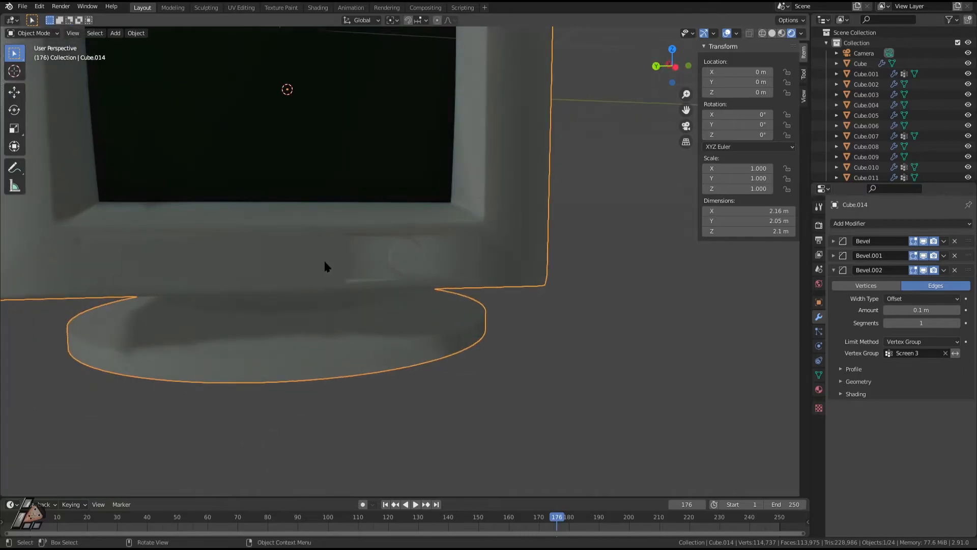
# Compare the unbevelled mesh of the lower front panel in Edit Mode with its bevelled shape in Object Mode
pyautogui.press('Tab')
pyautogui.click(347, 267)
pyautogui.scroll(-4, 402, 278)
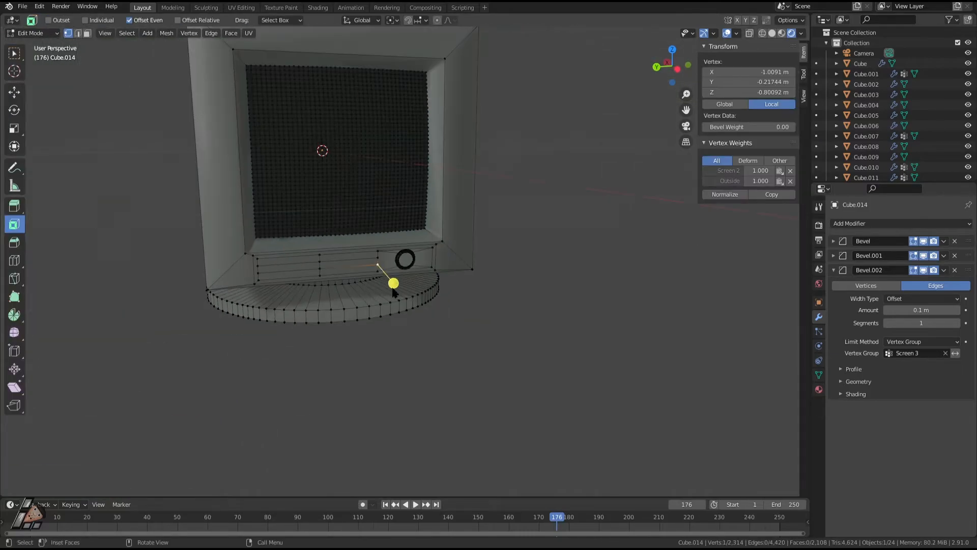
pyautogui.press('Tab')
pyautogui.scroll(4, 388, 289)
pyautogui.moveTo(347, 262); pyautogui.dragTo(419, 218, button='middle')
pyautogui.press('Tab')
pyautogui.press('Tab')
pyautogui.scroll(-3, 466, 242)
# Toggle the viewport display of each of the three Bevel modifiers off and on to compare their effects
pyautogui.click(923, 240)
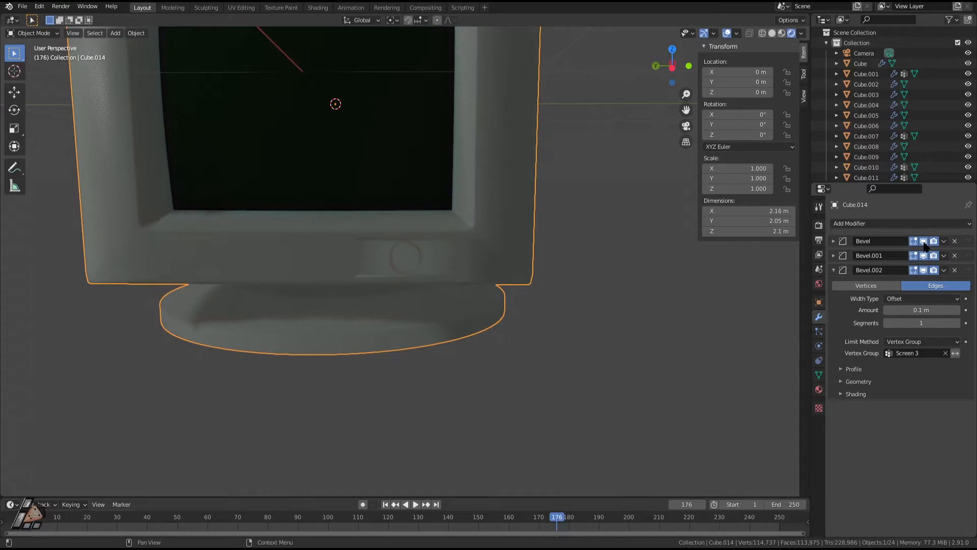
pyautogui.click(924, 241)
pyautogui.click(924, 256)
pyautogui.click(923, 257)
pyautogui.click(923, 270)
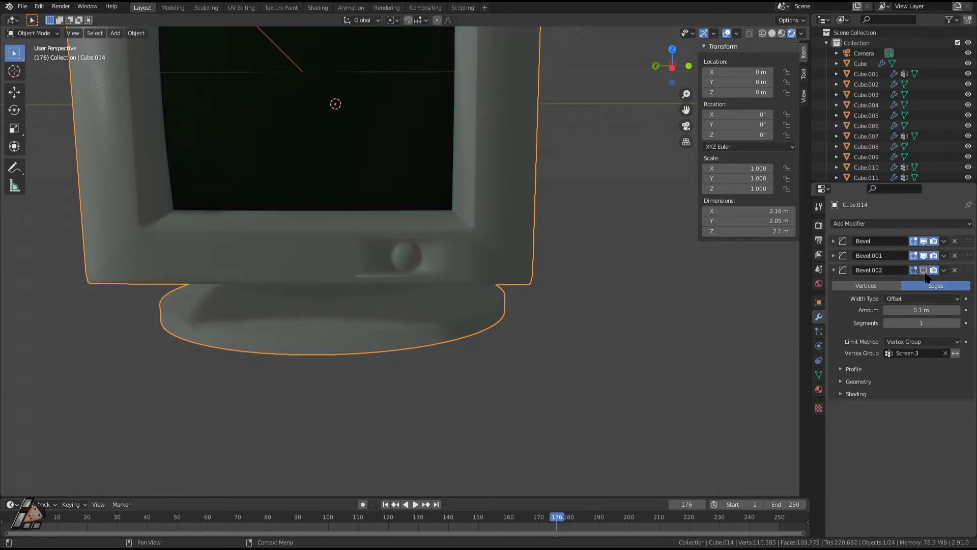
pyautogui.click(924, 271)
pyautogui.click(924, 271)
pyautogui.click(924, 271)
# Examine the lower front panel's mesh in Edit Mode and its vertex groups list, and return to Object Mode
pyautogui.moveTo(265, 237); pyautogui.dragTo(335, 254, button='middle')
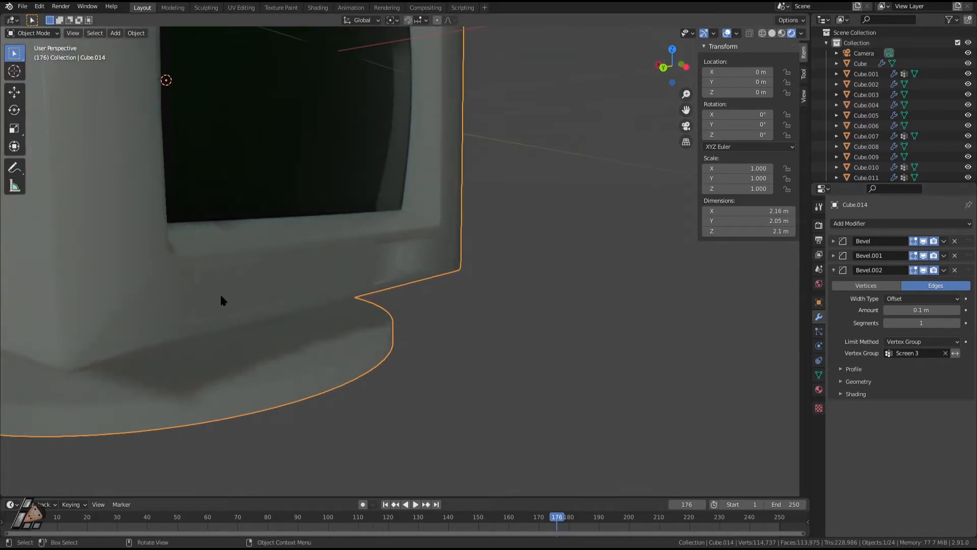
pyautogui.press('Tab')
pyautogui.moveTo(304, 291); pyautogui.dragTo(233, 297, button='middle')
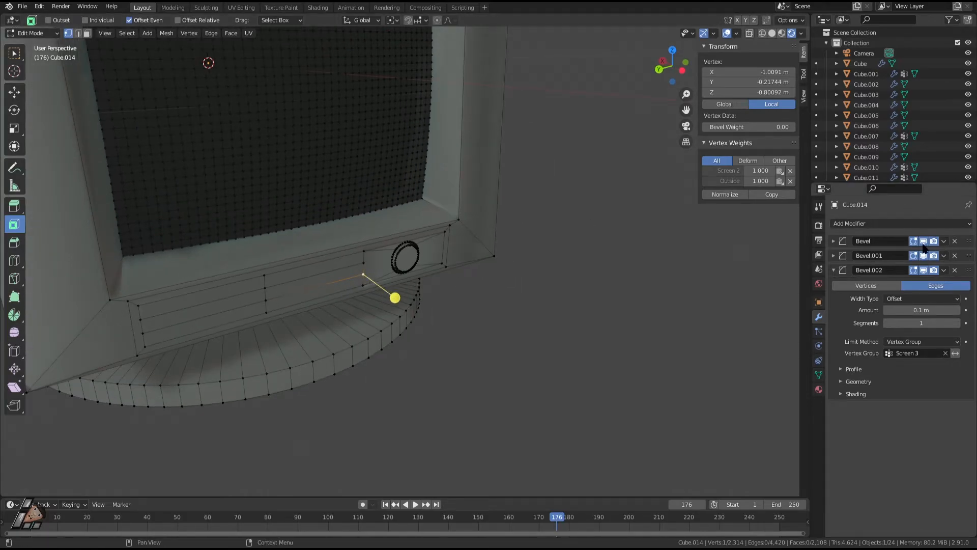
pyautogui.click(818, 374)
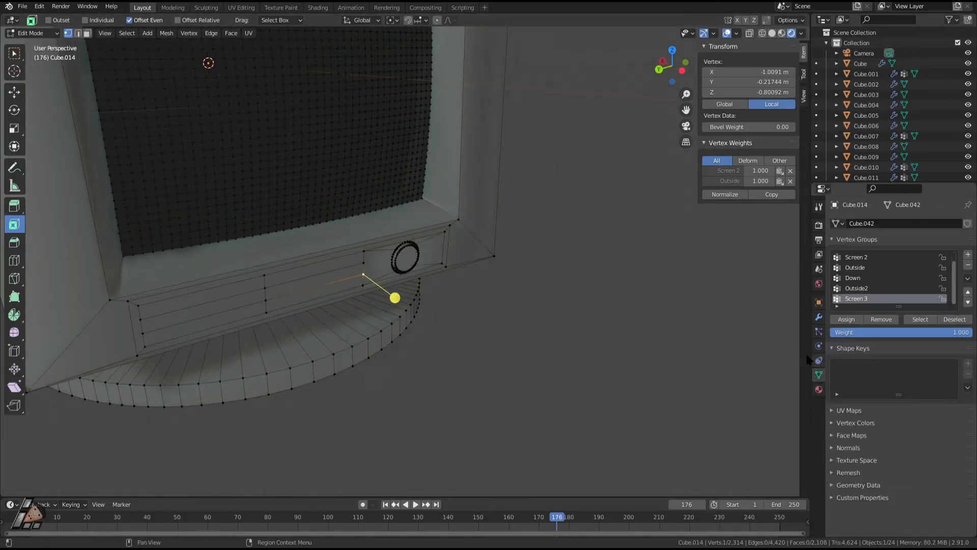
pyautogui.scroll(-3, 670, 318)
pyautogui.press('Tab')
pyautogui.moveTo(547, 301); pyautogui.dragTo(575, 296, button='middle')
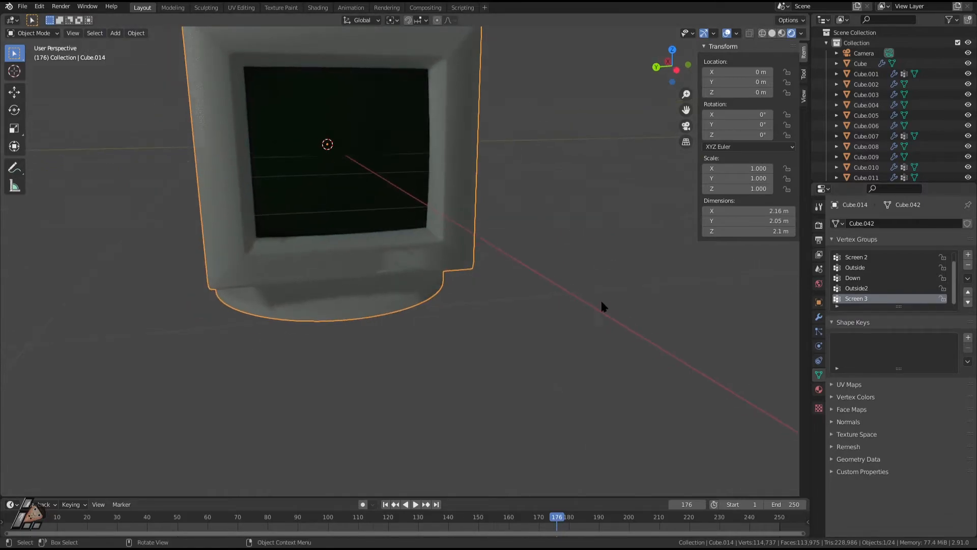
pyautogui.moveTo(754, 348); pyautogui.dragTo(910, 357, button='middle')
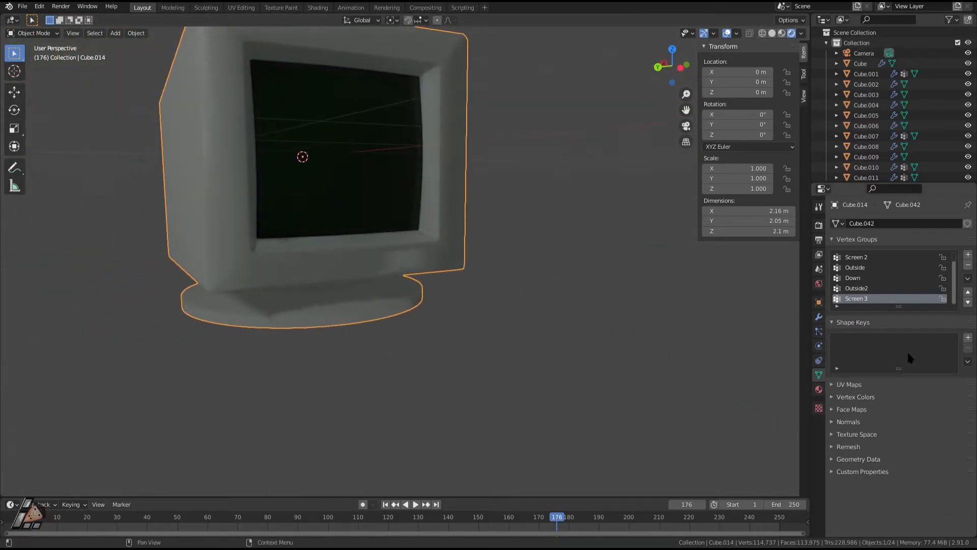
# Select only the vertices of the Outside2 vertex group in Edit Mode
pyautogui.scroll(1, 861, 263)
pyautogui.click(861, 258)
pyautogui.scroll(-1, 869, 287)
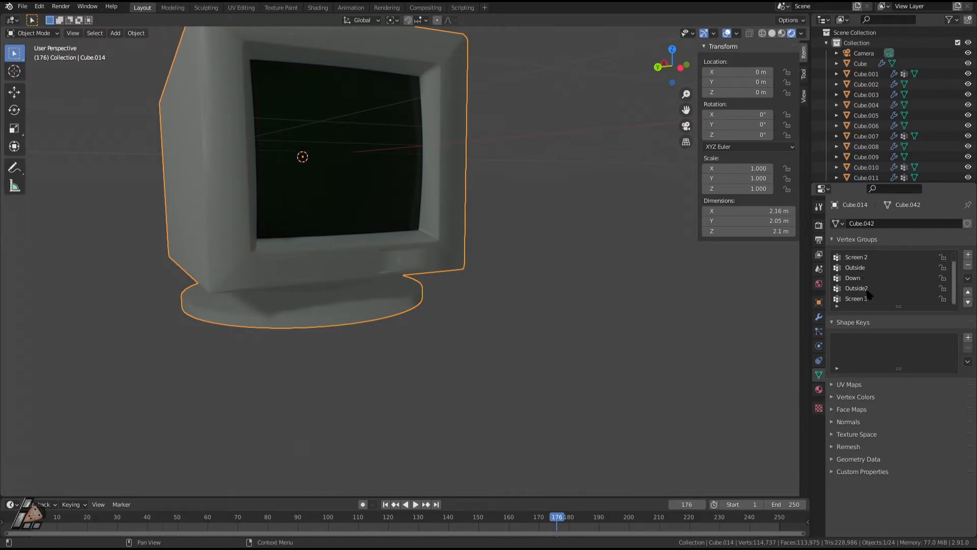
pyautogui.click(868, 289)
pyautogui.press('Tab')
pyautogui.click(916, 320)
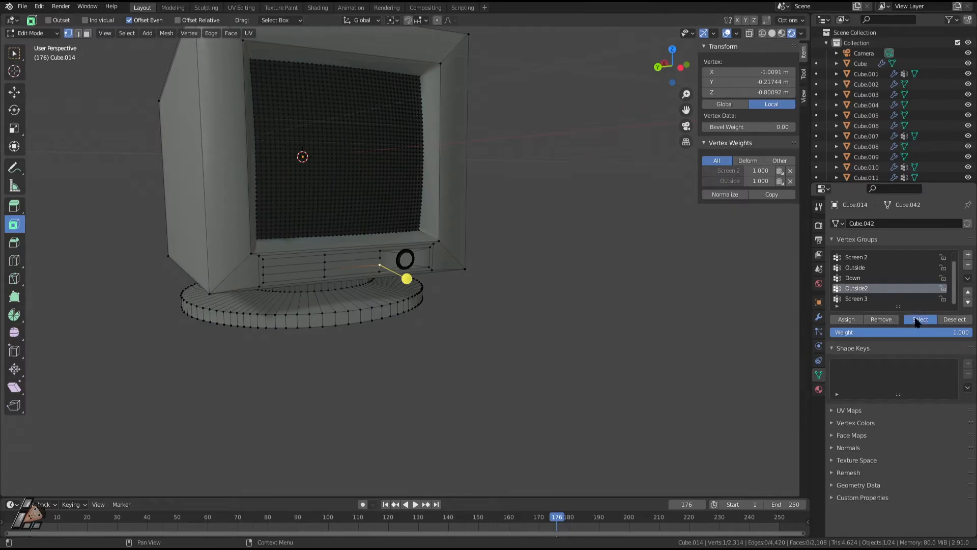
pyautogui.moveTo(501, 247); pyautogui.dragTo(418, 249, button='middle')
pyautogui.click(531, 330)
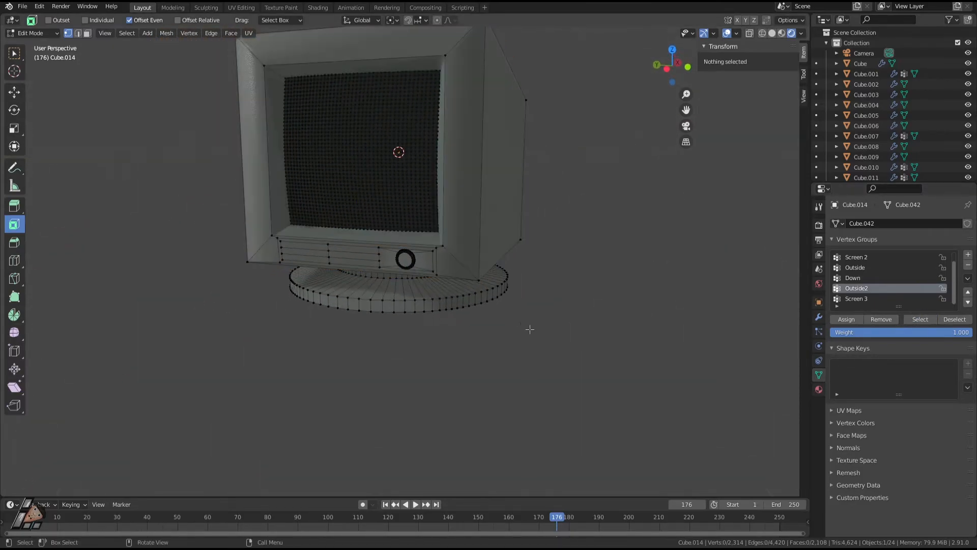
pyautogui.click(920, 319)
pyautogui.moveTo(600, 295); pyautogui.dragTo(504, 267, button='middle')
pyautogui.scroll(5, 534, 260)
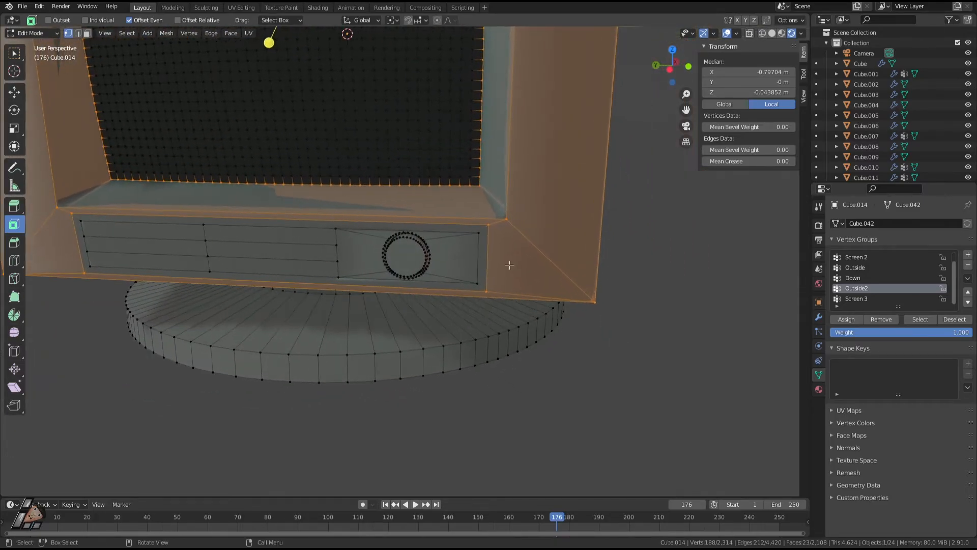
# Remove the four outer corner vertices of the lower front panel from the selection
pyautogui.scroll(-3, 500, 306)
pyautogui.moveTo(500, 306)
pyautogui.mouseDown(button='middle')
pyautogui.moveTo(476, 265)
pyautogui.moveTo(494, 257)
pyautogui.moveTo(505, 265)
pyautogui.moveTo(496, 311)
pyautogui.mouseUp(button='middle')
pyautogui.scroll(3, 496, 311)
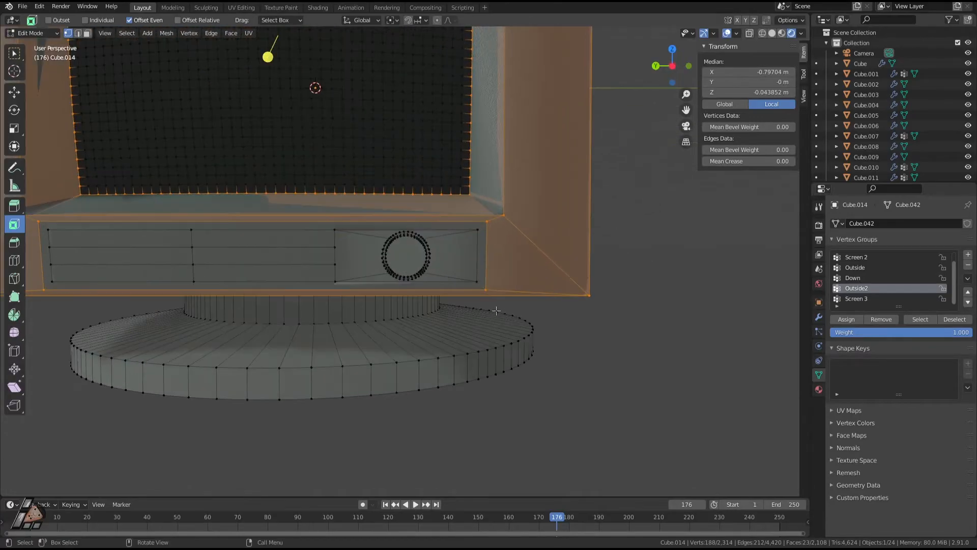
pyautogui.keyDown('shift'); pyautogui.click(487, 290); pyautogui.keyUp('shift')
pyautogui.keyDown('shift'); pyautogui.click(486, 222); pyautogui.keyUp('shift')
pyautogui.keyDown('shift'); pyautogui.moveTo(109, 224); pyautogui.dragTo(321, 236, button='middle'); pyautogui.keyUp('shift')
pyautogui.keyDown('shift'); pyautogui.click(315, 235); pyautogui.keyUp('shift')
pyautogui.keyDown('shift'); pyautogui.click(312, 299); pyautogui.keyUp('shift')
pyautogui.moveTo(437, 261); pyautogui.dragTo(260, 213, button='middle')
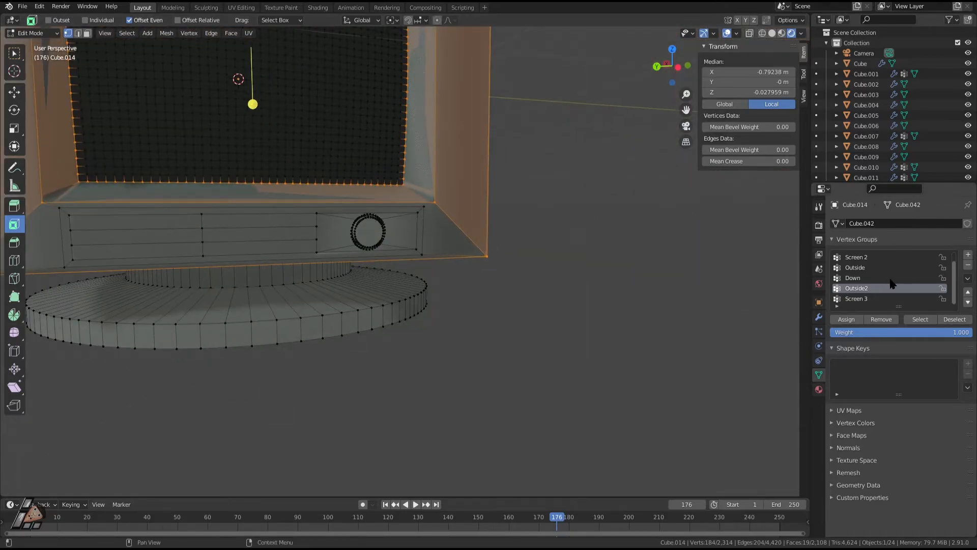
# Create a vertex group named "Outside 3" and assign the selected vertices to it
pyautogui.click(968, 254)
pyautogui.click(846, 319)
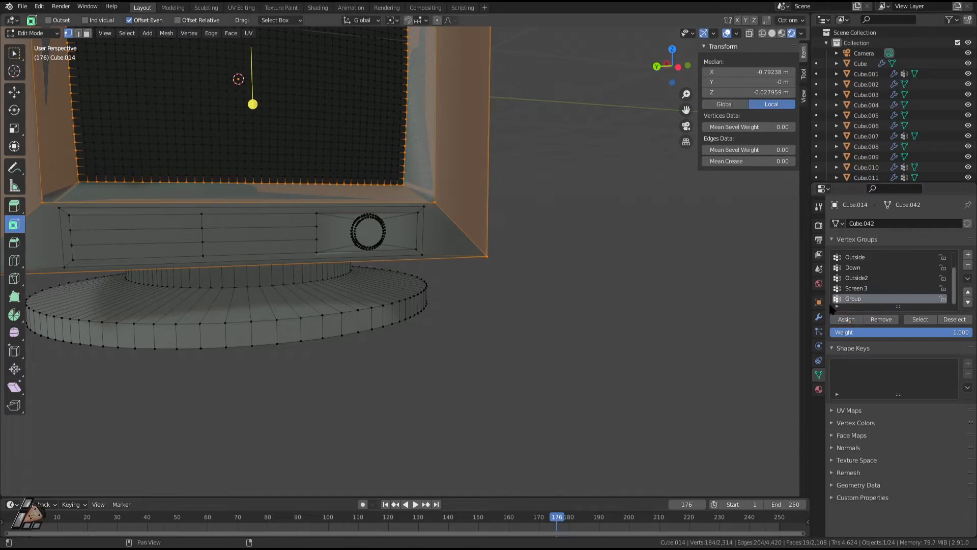
pyautogui.write('Outside 3')
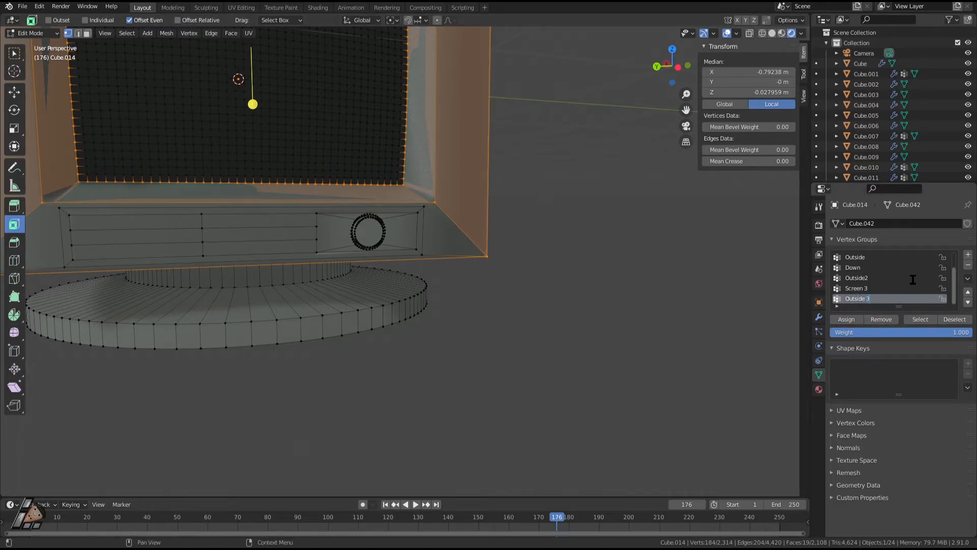
pyautogui.press('Return')
pyautogui.click(850, 321)
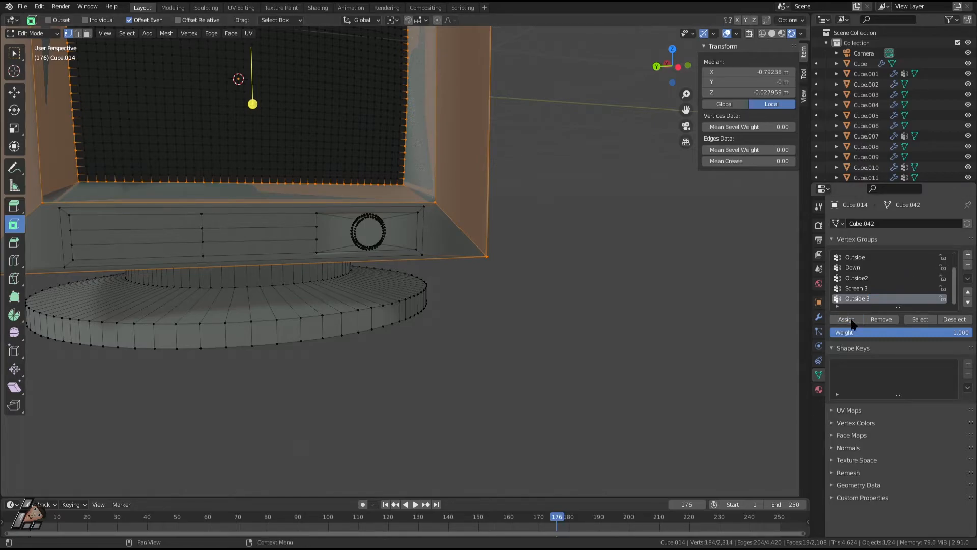
# Return to Object Mode and limit the first Bevel modifier to the Outside 3 vertex group
pyautogui.click(819, 318)
pyautogui.doubleClick(895, 244)
pyautogui.press('Return')
pyautogui.click(833, 241)
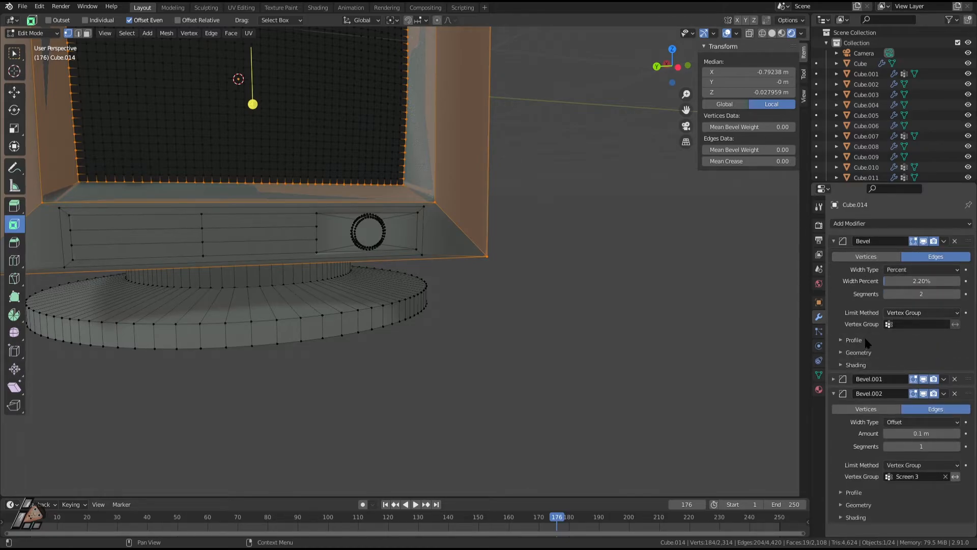
pyautogui.click(833, 241)
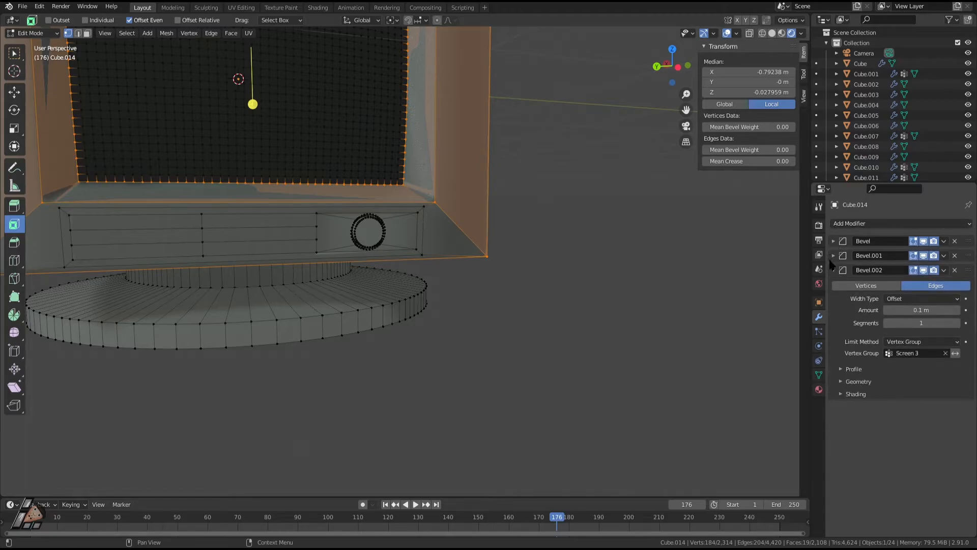
pyautogui.click(833, 256)
pyautogui.click(833, 256)
pyautogui.click(833, 239)
pyautogui.scroll(-2, 557, 252)
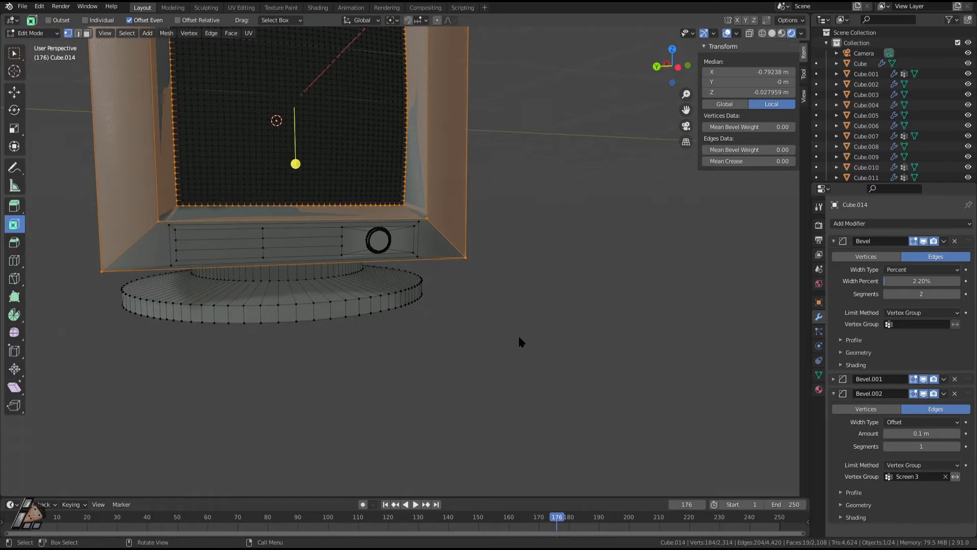
pyautogui.press('Tab')
pyautogui.scroll(1, 501, 320)
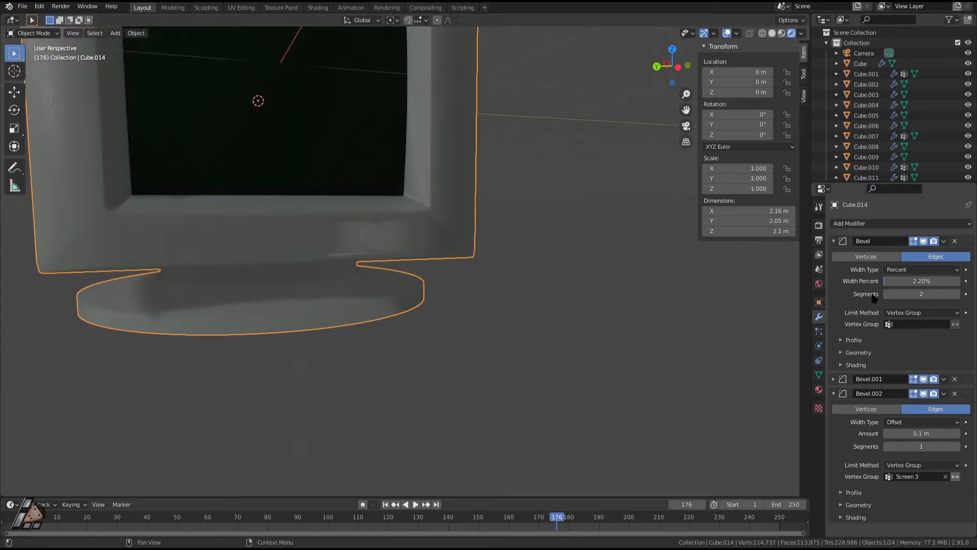
pyautogui.click(908, 324)
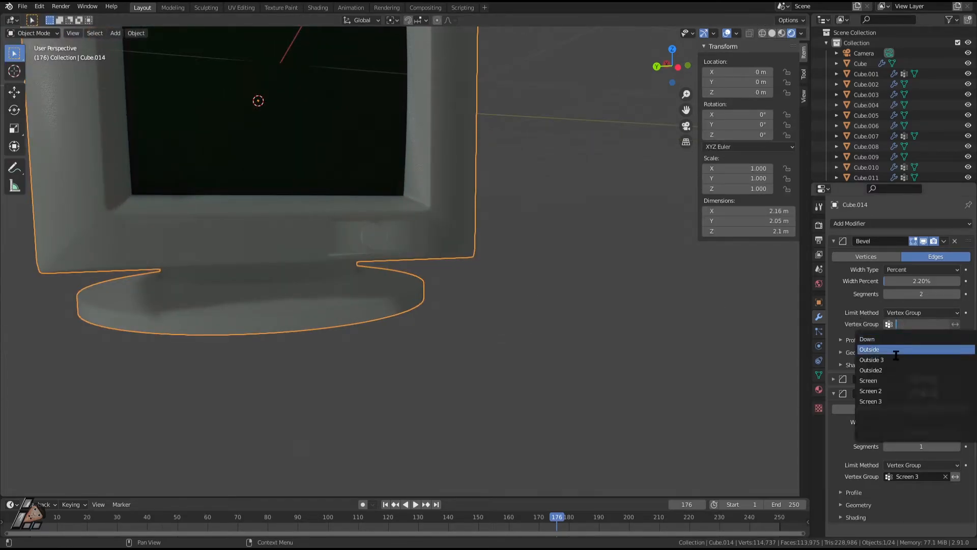
pyautogui.click(890, 360)
# Inspect the bevelled monitor from several angles in Object and Edit Mode, and save the file
pyautogui.moveTo(501, 235); pyautogui.dragTo(542, 250, button='middle')
pyautogui.scroll(-4, 509, 264)
pyautogui.moveTo(418, 279); pyautogui.dragTo(439, 262, button='middle')
pyautogui.scroll(4, 417, 257)
pyautogui.moveTo(524, 273); pyautogui.dragTo(486, 259, button='middle')
pyautogui.scroll(2, 426, 255)
pyautogui.press('Tab')
pyautogui.scroll(-3, 481, 258)
pyautogui.press('Tab')
pyautogui.moveTo(422, 295); pyautogui.dragTo(401, 231, button='middle')
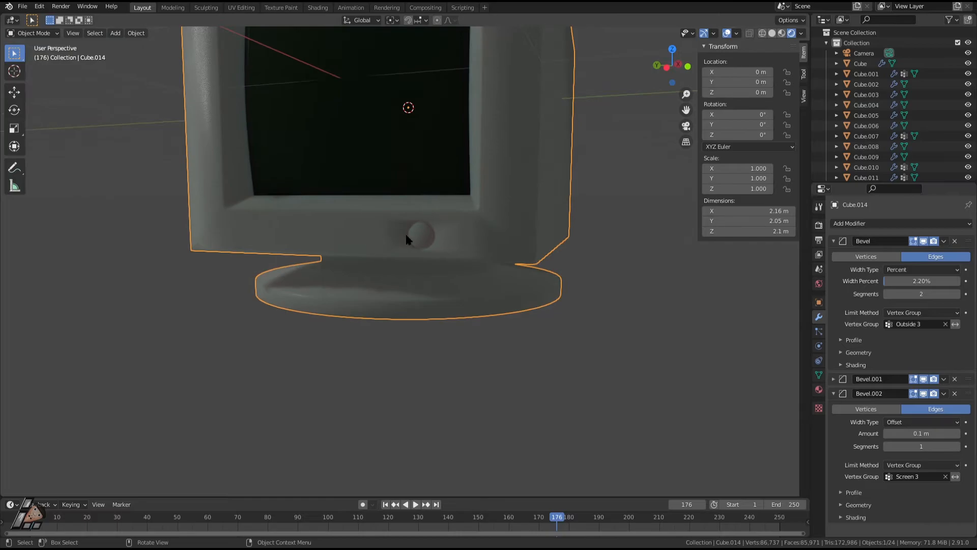
pyautogui.moveTo(481, 316); pyautogui.dragTo(588, 319, button='middle')
pyautogui.scroll(-5, 383, 328)
pyautogui.moveTo(383, 328); pyautogui.dragTo(568, 232, button='middle')
pyautogui.scroll(1, 567, 227)
pyautogui.press('Tab')
pyautogui.press('Tab')
pyautogui.hotkey('ctrl', 's')
# Compare the mesh around the knob in Edit Mode with its bevelled shape in Object Mode
pyautogui.press('Tab')
pyautogui.moveTo(254, 285); pyautogui.dragTo(334, 249, button='middle')
pyautogui.press('Tab')
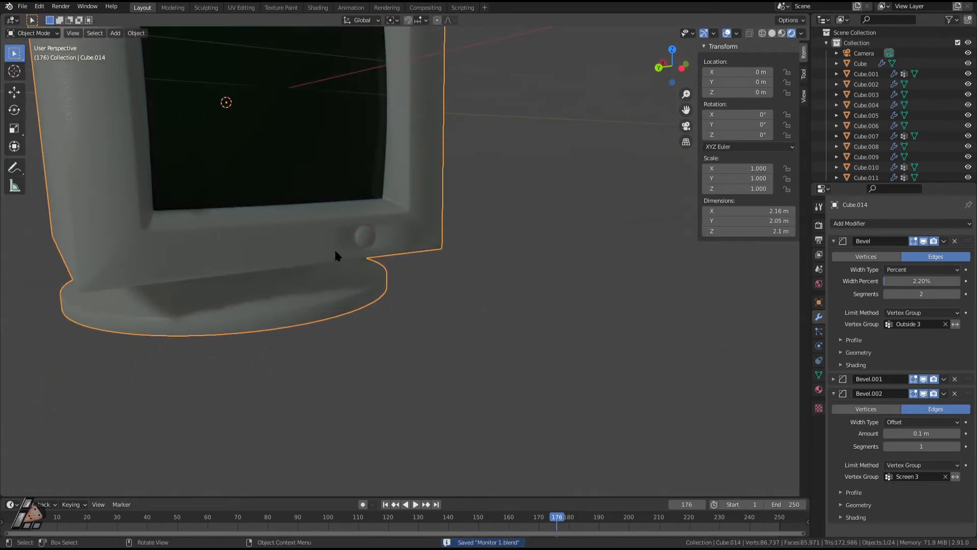
pyautogui.scroll(3, 364, 229)
pyautogui.press('Tab')
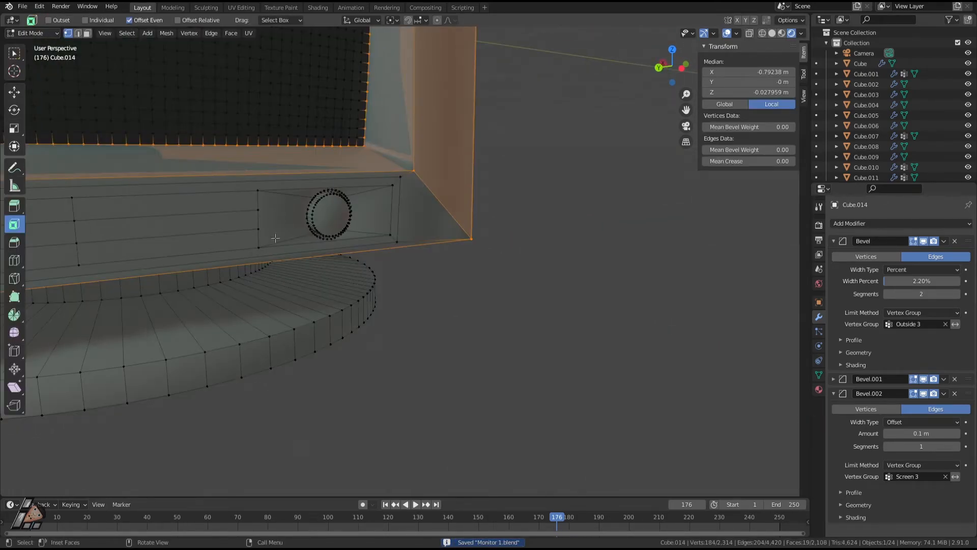
pyautogui.press('Tab')
pyautogui.moveTo(307, 227); pyautogui.dragTo(313, 214, button='middle')
pyautogui.press('Tab')
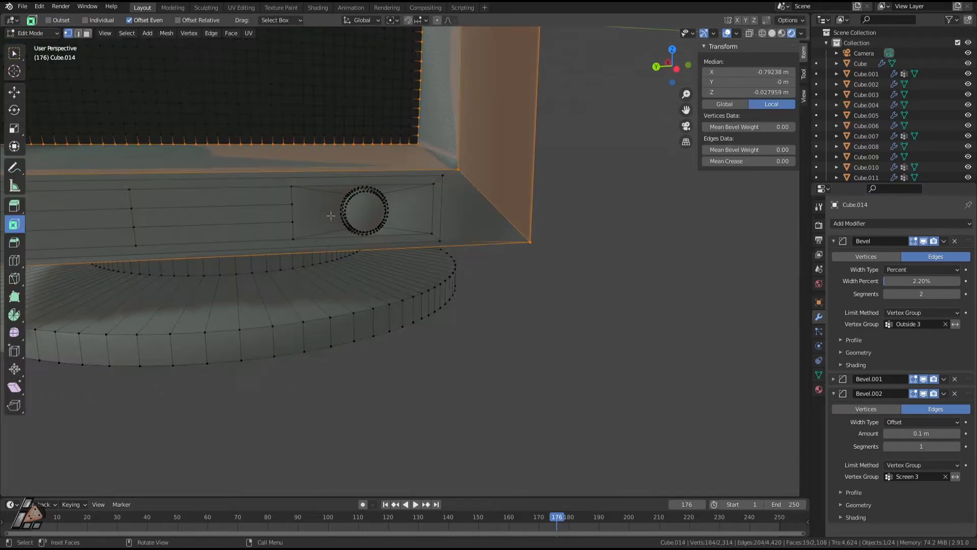
pyautogui.press('Tab')
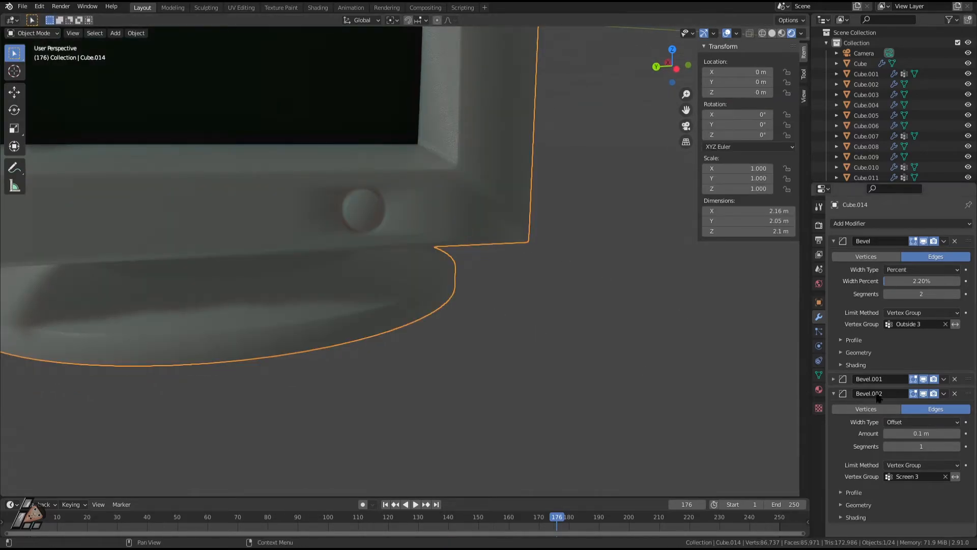
# Toggle the Bevel.002 modifier's viewport display off and on and examine the knob from both sides
pyautogui.click(924, 394)
pyautogui.click(924, 393)
pyautogui.scroll(-3, 529, 311)
pyautogui.scroll(3, 372, 229)
pyautogui.moveTo(372, 229); pyautogui.dragTo(409, 230, button='middle')
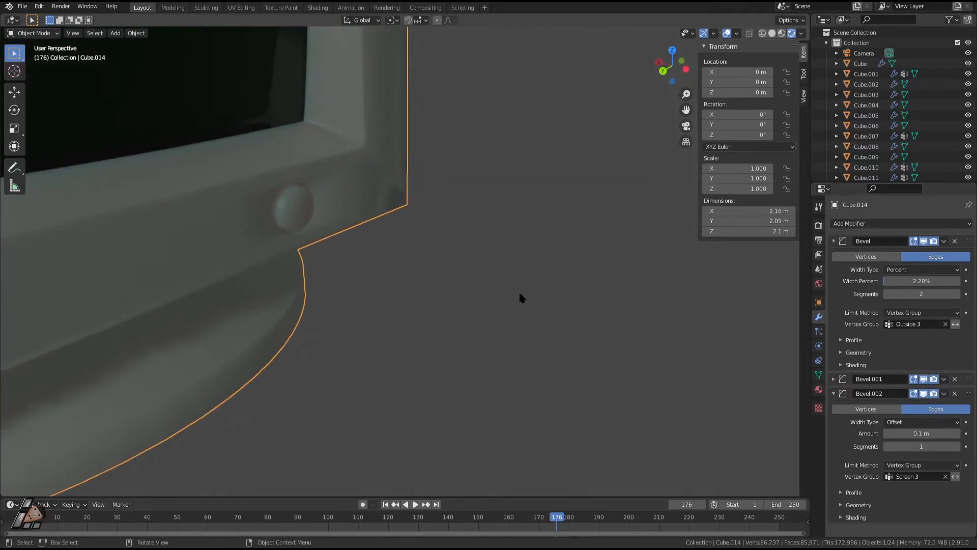
pyautogui.moveTo(532, 293); pyautogui.dragTo(436, 294, button='middle')
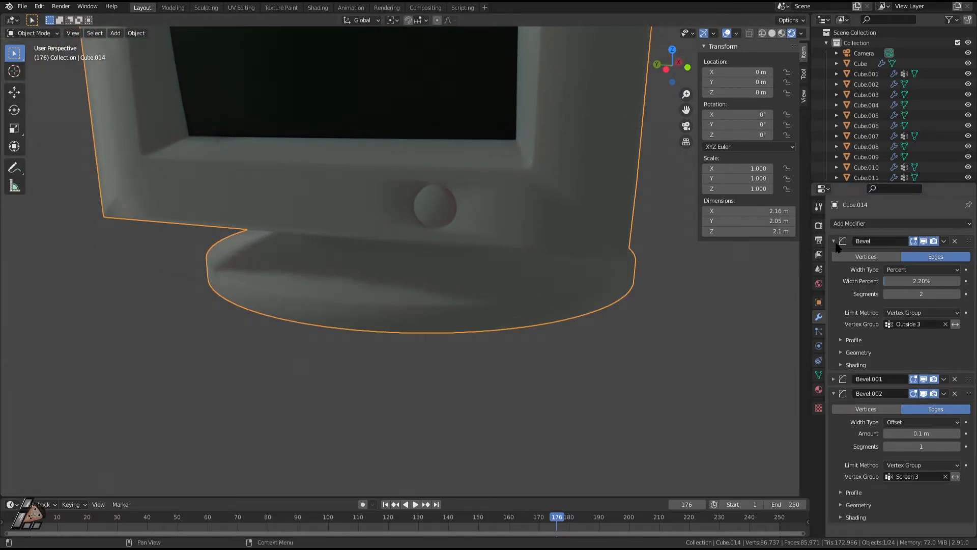
# Toggle the viewport display of Bevel, Bevel.001 and Bevel.002 off and on to compare their effects, and save the file
pyautogui.click(924, 242)
pyautogui.click(924, 243)
pyautogui.click(924, 242)
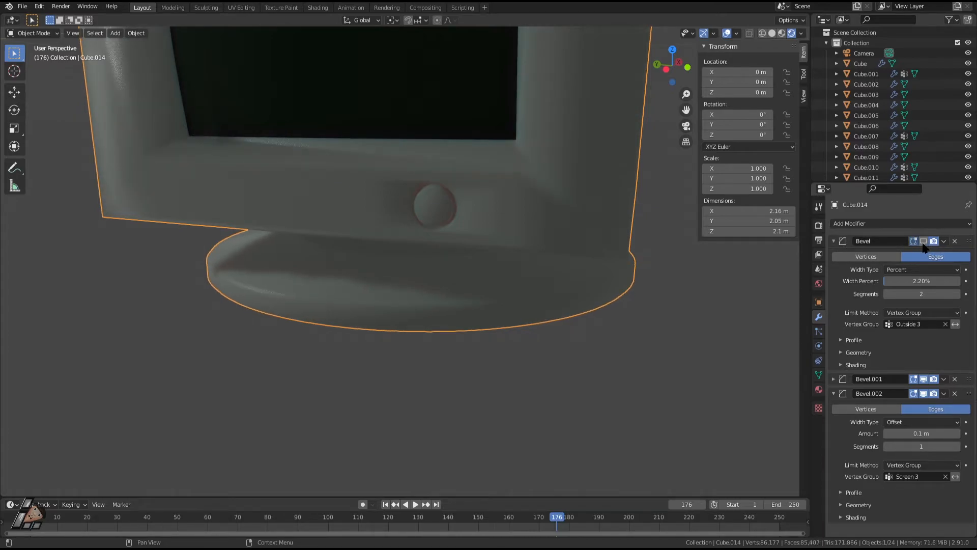
pyautogui.click(924, 241)
pyautogui.click(834, 242)
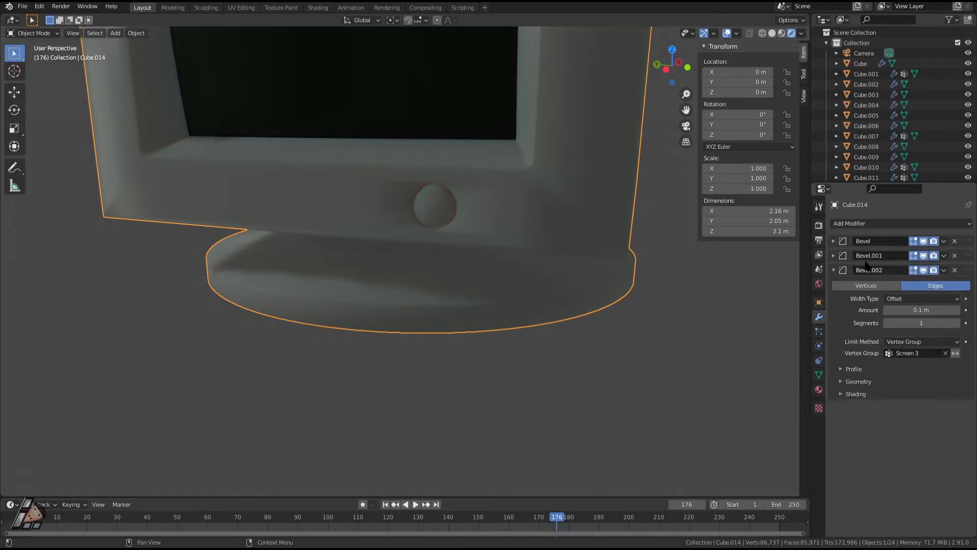
pyautogui.click(834, 256)
pyautogui.click(924, 255)
pyautogui.click(923, 255)
pyautogui.click(834, 256)
pyautogui.click(923, 270)
pyautogui.click(923, 270)
pyautogui.scroll(4, 471, 220)
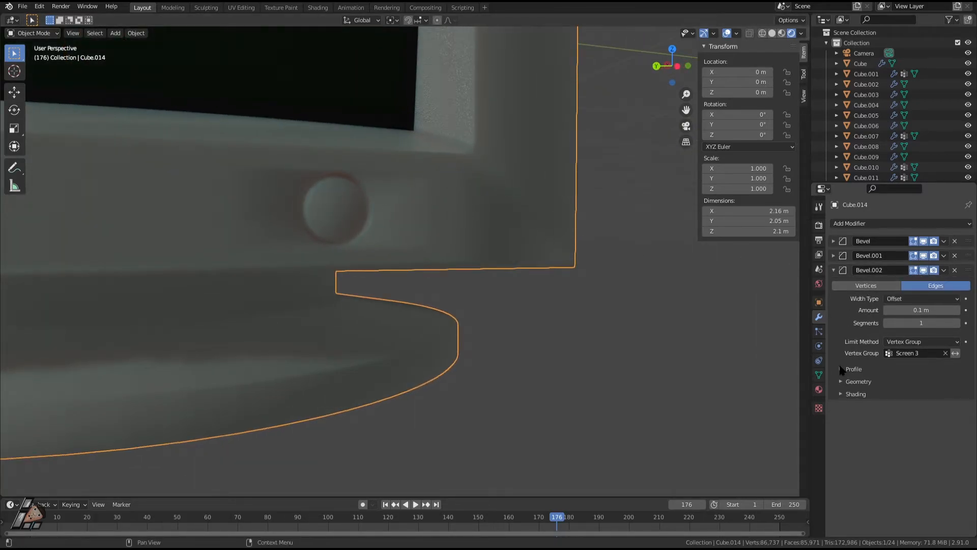
pyautogui.hotkey('ctrl', 's')
# Select the Outside 3 group's vertices in Edit Mode to check which geometry the group contains
pyautogui.click(818, 375)
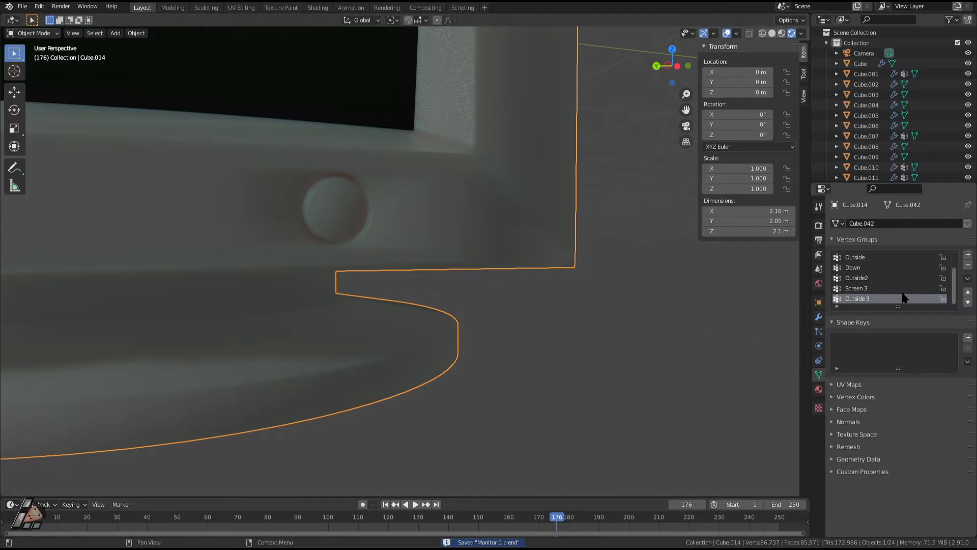
pyautogui.press('Tab')
pyautogui.click(918, 319)
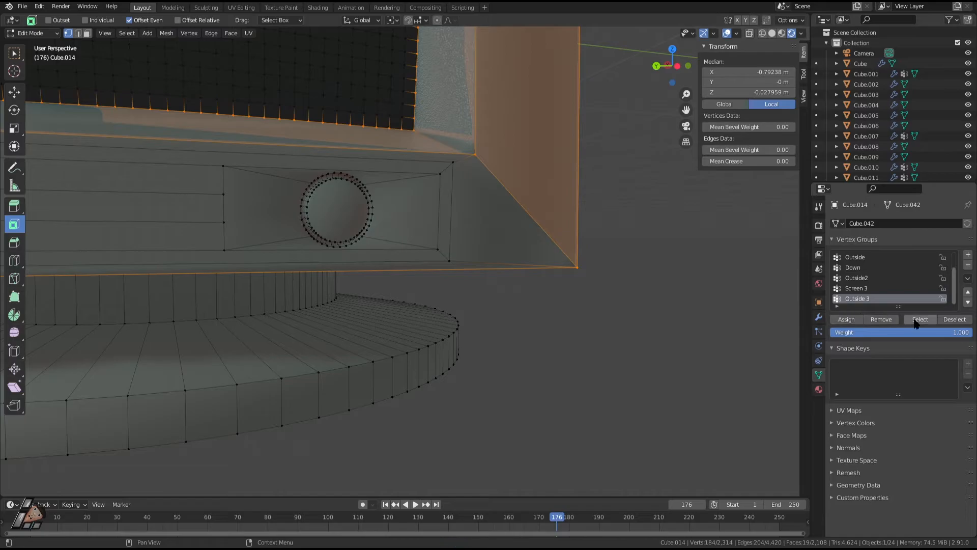
pyautogui.moveTo(643, 286); pyautogui.dragTo(868, 312, button='middle')
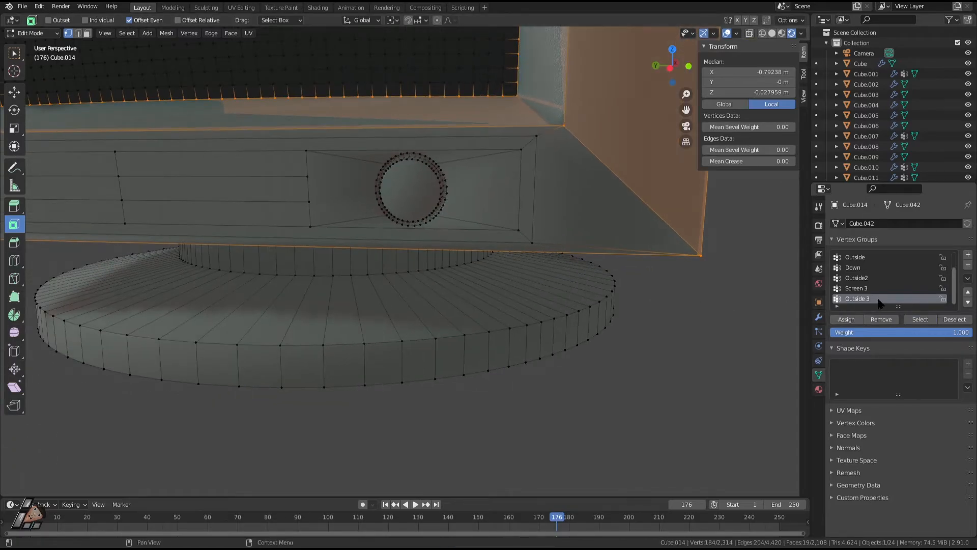
pyautogui.scroll(2, 888, 286)
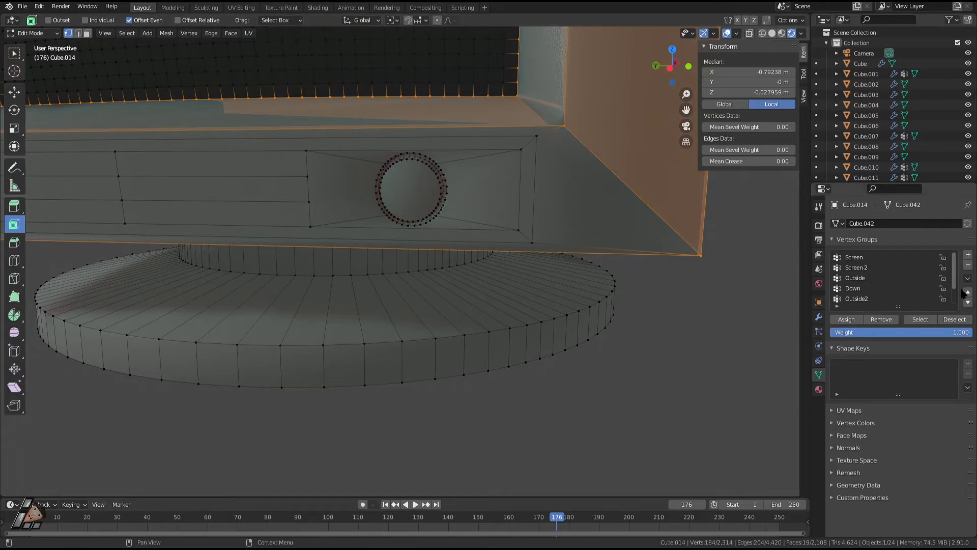
pyautogui.scroll(-2, 955, 281)
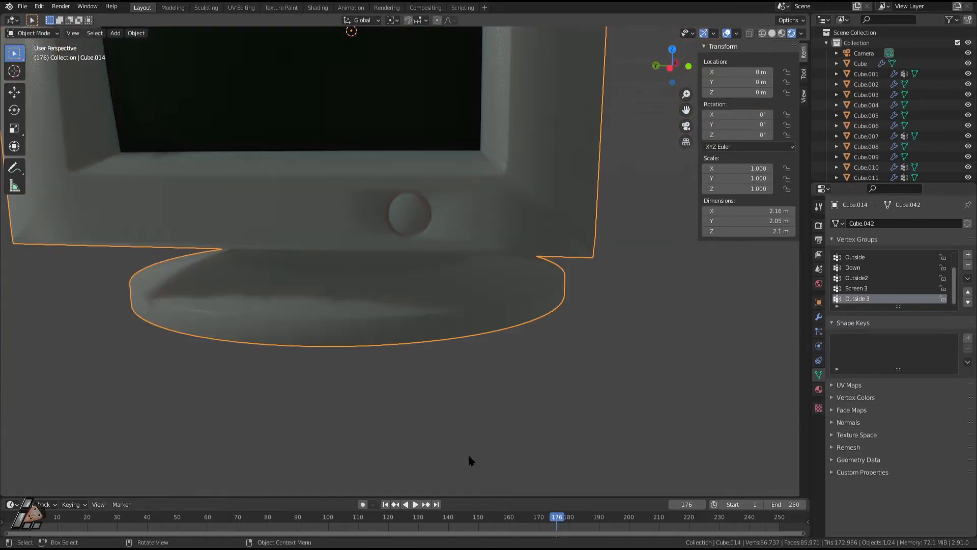
pyautogui.moveTo(468, 460); pyautogui.dragTo(497, 373, button='middle')
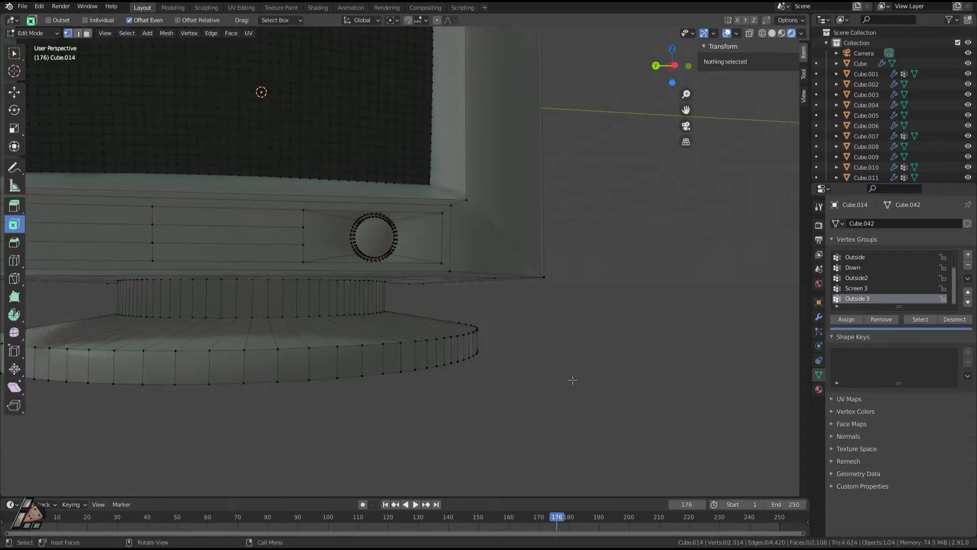
pyautogui.moveTo(444, 332); pyautogui.dragTo(594, 316, button='middle')
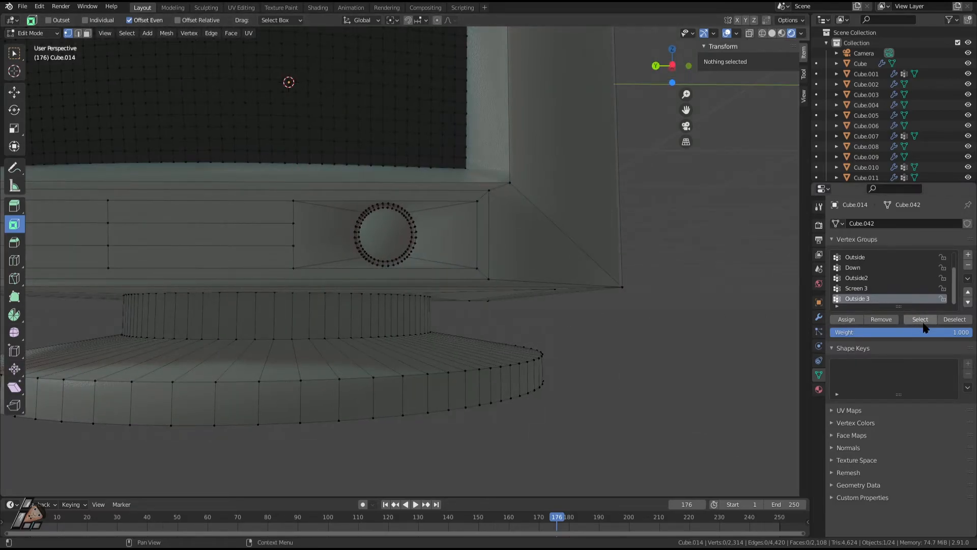
pyautogui.click(920, 319)
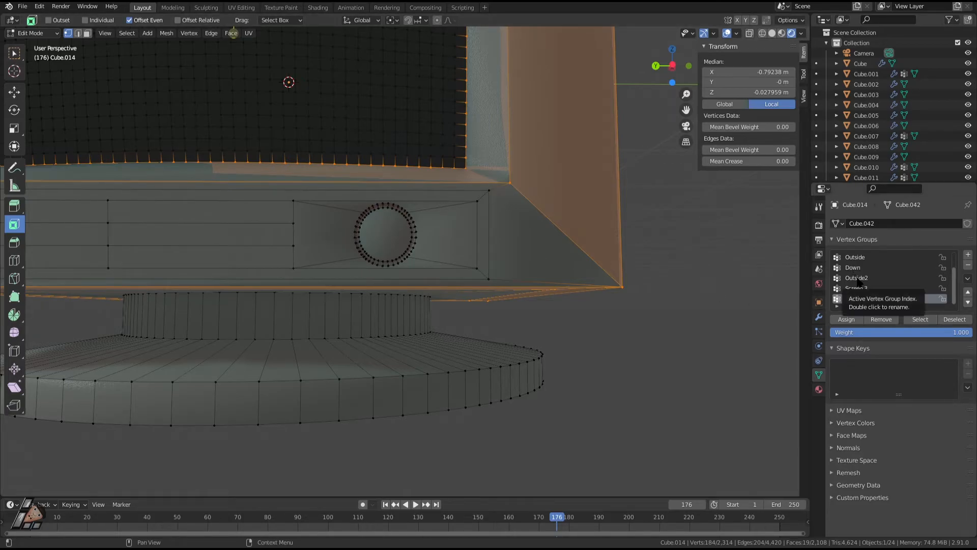
# Clear the Outside 3 selection and select the Screen 3 group's vertices to check its knob geometry
pyautogui.moveTo(954, 288)
pyautogui.mouseDown()
pyautogui.moveTo(949, 273)
pyautogui.moveTo(948, 299)
pyautogui.mouseUp()
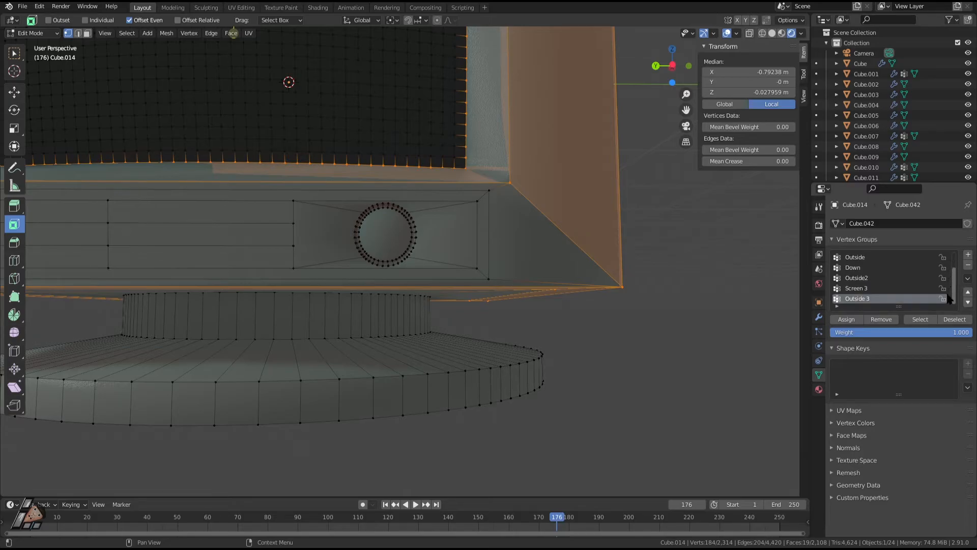
pyautogui.click(866, 288)
pyautogui.click(922, 320)
pyautogui.click(636, 293)
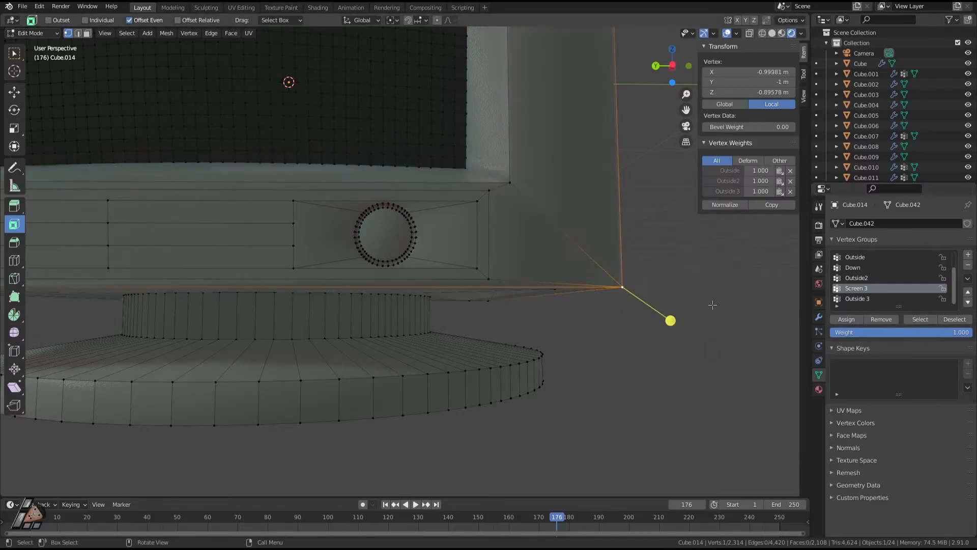
pyautogui.click(922, 321)
pyautogui.moveTo(472, 309); pyautogui.dragTo(447, 242, button='middle')
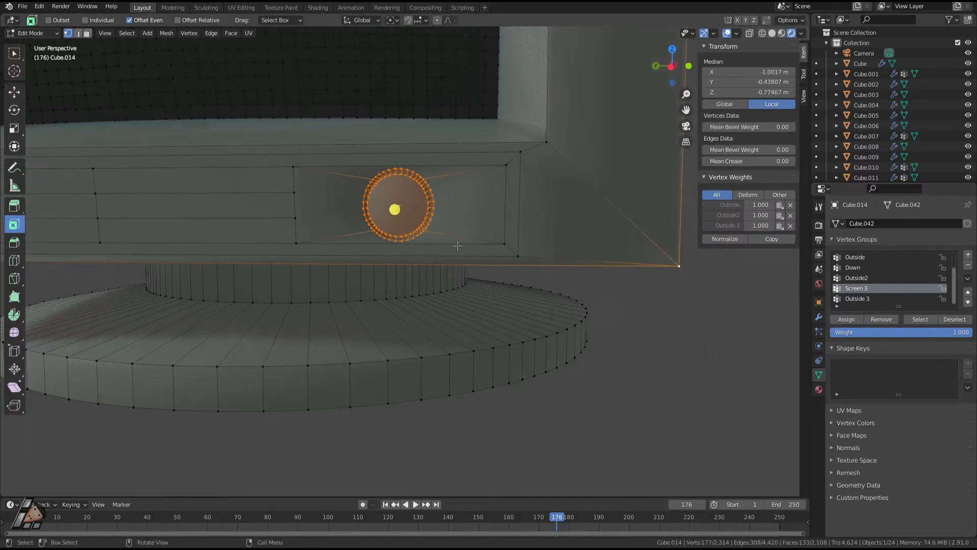
# Examine the knob in Object Mode with Rendered shading and return to Edit Mode
pyautogui.moveTo(504, 221); pyautogui.dragTo(382, 259, button='middle')
pyautogui.click(792, 33)
pyautogui.press('Tab')
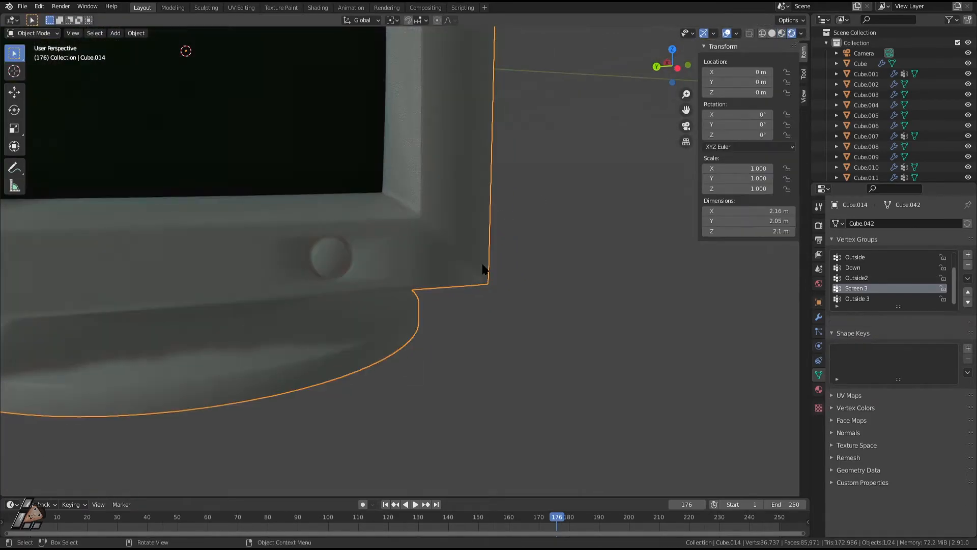
pyautogui.moveTo(338, 326); pyautogui.dragTo(454, 343, button='middle')
pyautogui.press('Tab')
# Clear the selection and select the Screen 3 group's vertices on the knob
pyautogui.press('s')
pyautogui.rightClick(403, 280)
pyautogui.hotkey('alt', 'a')
pyautogui.click(930, 322)
pyautogui.moveTo(535, 317); pyautogui.dragTo(354, 285, button='middle')
pyautogui.scroll(-12, 527, 292)
pyautogui.moveTo(578, 319); pyautogui.dragTo(207, 315, button='middle')
pyautogui.scroll(12, 207, 315)
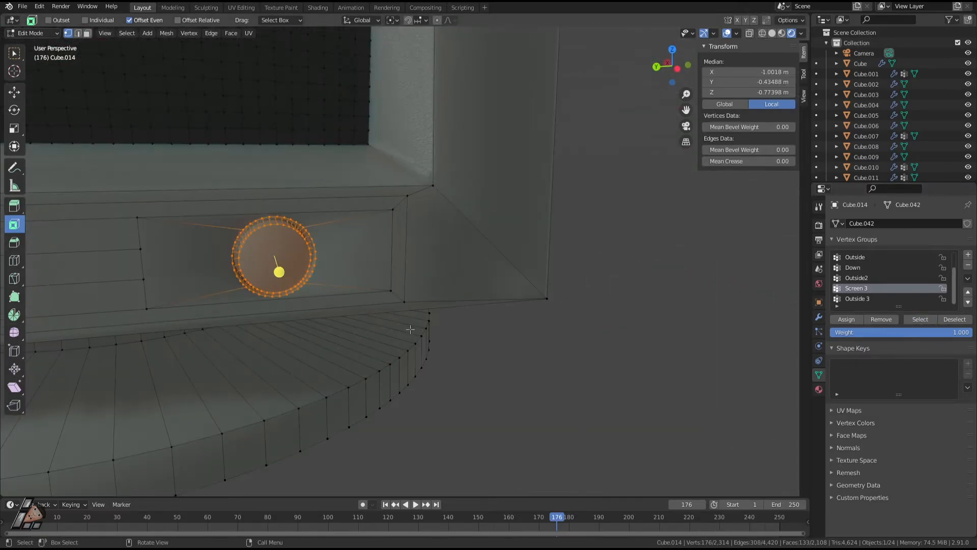
pyautogui.press('s')
pyautogui.rightClick(378, 317)
pyautogui.moveTo(378, 316); pyautogui.dragTo(446, 297, button='middle')
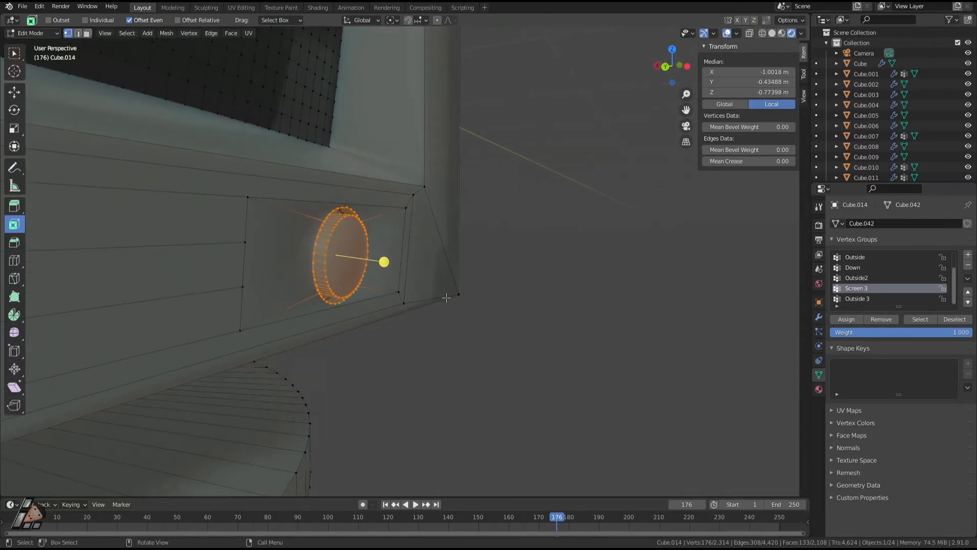
pyautogui.press('g')
pyautogui.press('x')
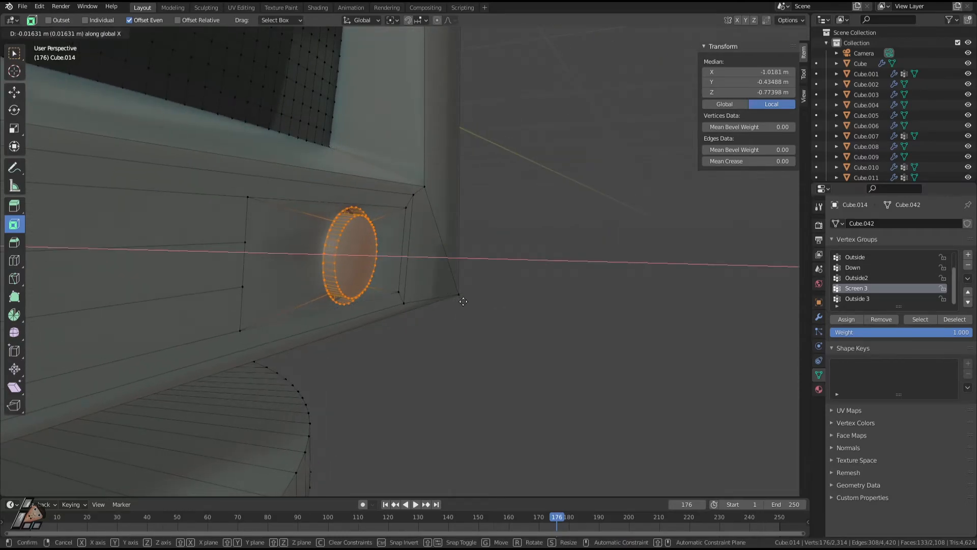
pyautogui.rightClick(446, 294)
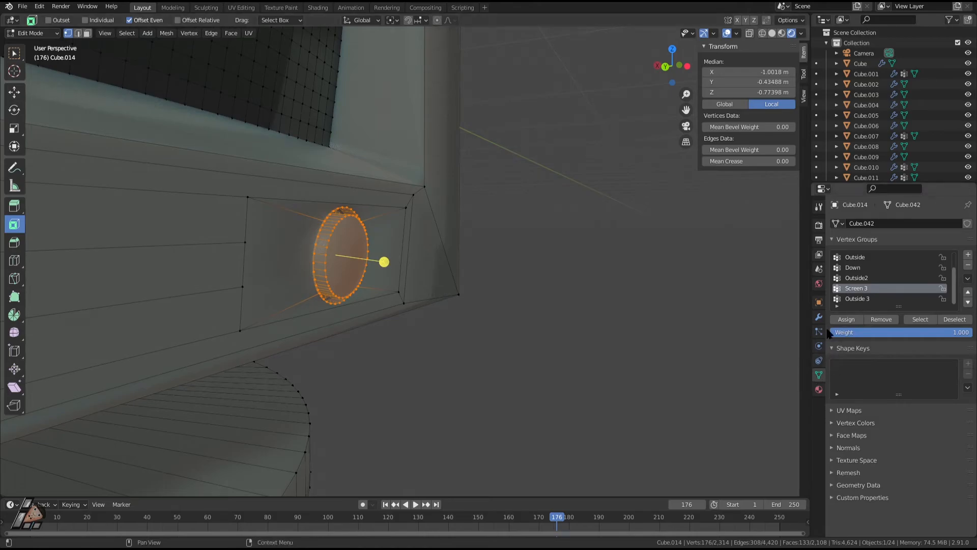
# Show the monitor's modifier settings, return to Object Mode, and save the file
pyautogui.click(819, 317)
pyautogui.moveTo(637, 283); pyautogui.dragTo(692, 334, button='middle')
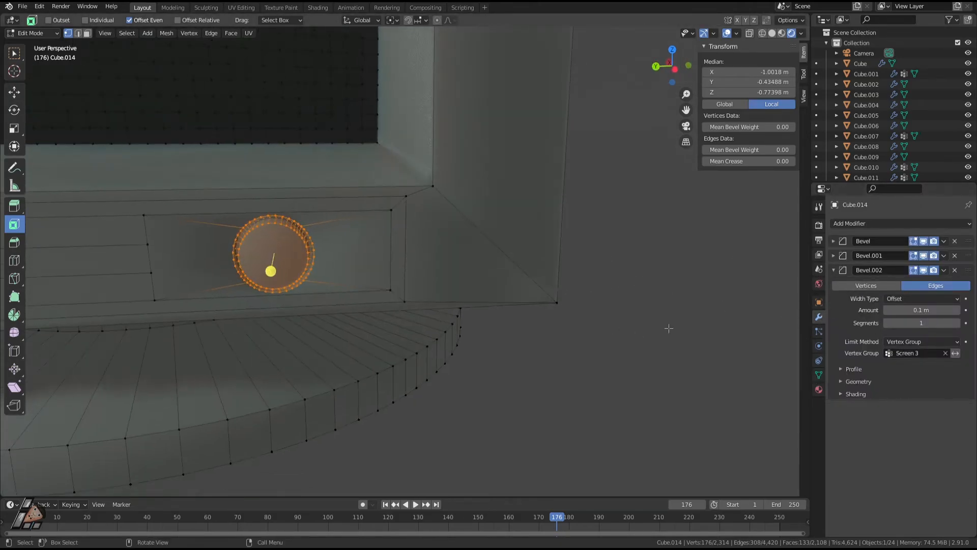
pyautogui.moveTo(537, 305); pyautogui.dragTo(483, 284, button='middle')
pyautogui.press('Tab')
pyautogui.moveTo(754, 293); pyautogui.dragTo(589, 338, button='middle')
pyautogui.hotkey('ctrl', 's')
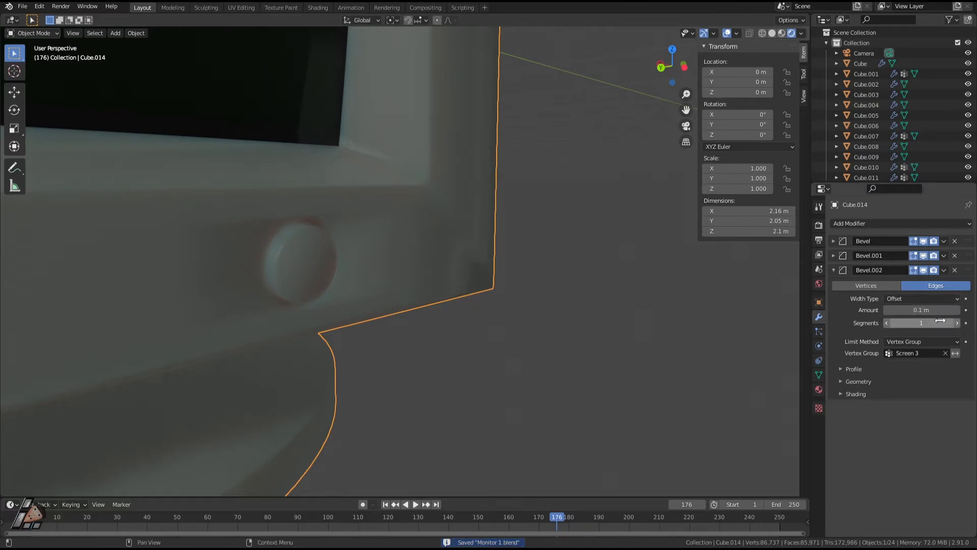
# Try the Width and Depth width types on the Bevel.002 modifier, with an amount of 0.24 m for Depth
pyautogui.moveTo(941, 310); pyautogui.dragTo(919, 310)
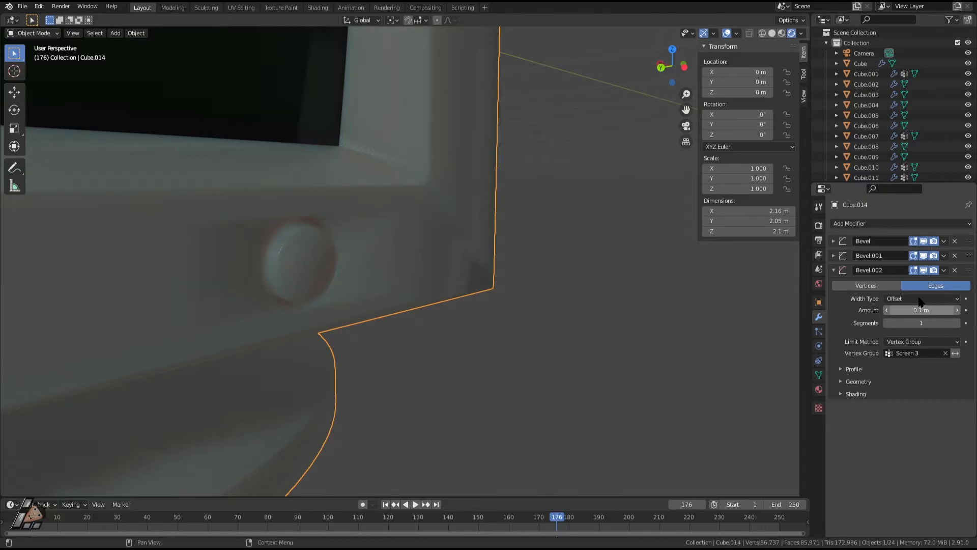
pyautogui.click(911, 299)
pyautogui.click(901, 323)
pyautogui.moveTo(921, 310)
pyautogui.mouseDown()
pyautogui.moveTo(932, 309)
pyautogui.moveTo(918, 310)
pyautogui.mouseUp()
pyautogui.click(921, 298)
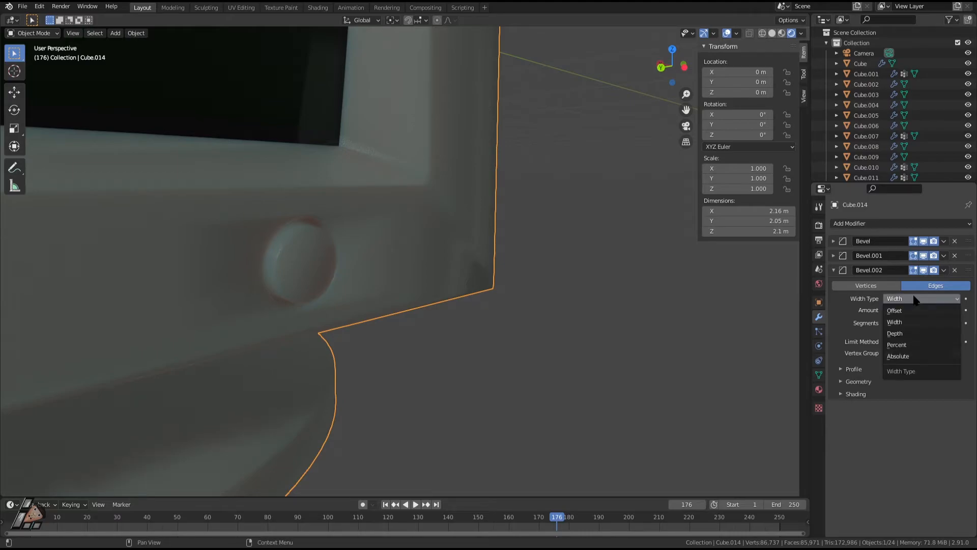
pyautogui.click(906, 332)
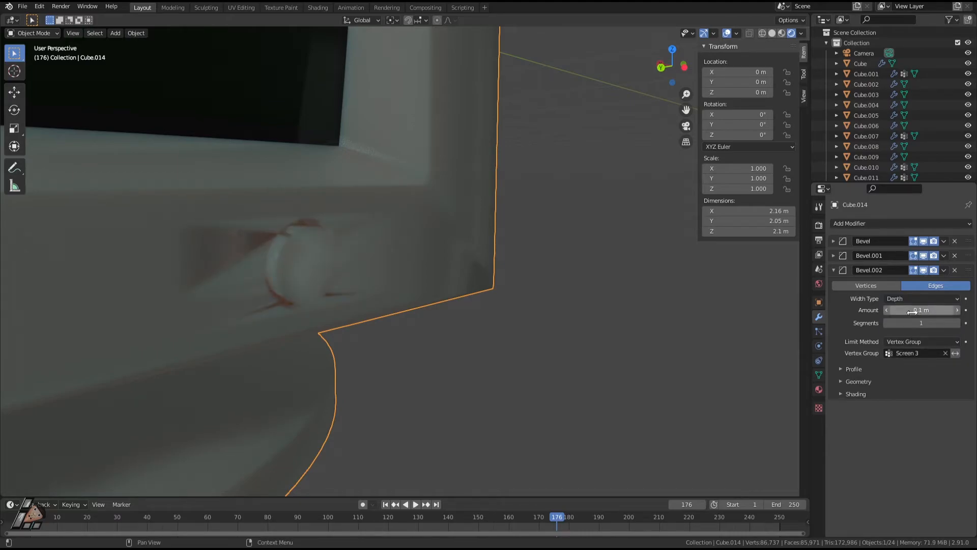
pyautogui.moveTo(920, 310)
pyautogui.mouseDown()
pyautogui.moveTo(891, 309)
pyautogui.moveTo(914, 310)
pyautogui.mouseUp()
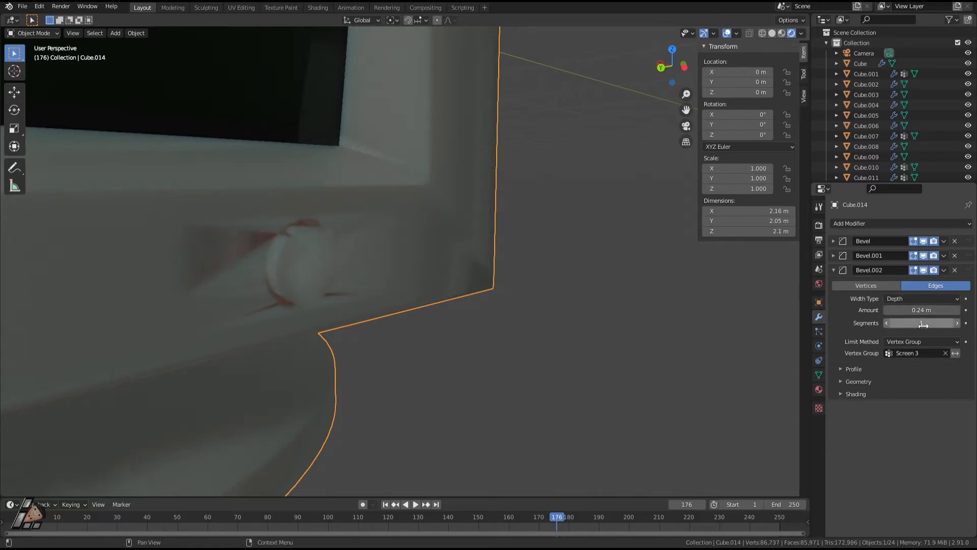
# Set Bevel.002's width type to Percent at 40.76%, and try the Absolute width type with 13 segments
pyautogui.click(929, 301)
pyautogui.click(901, 342)
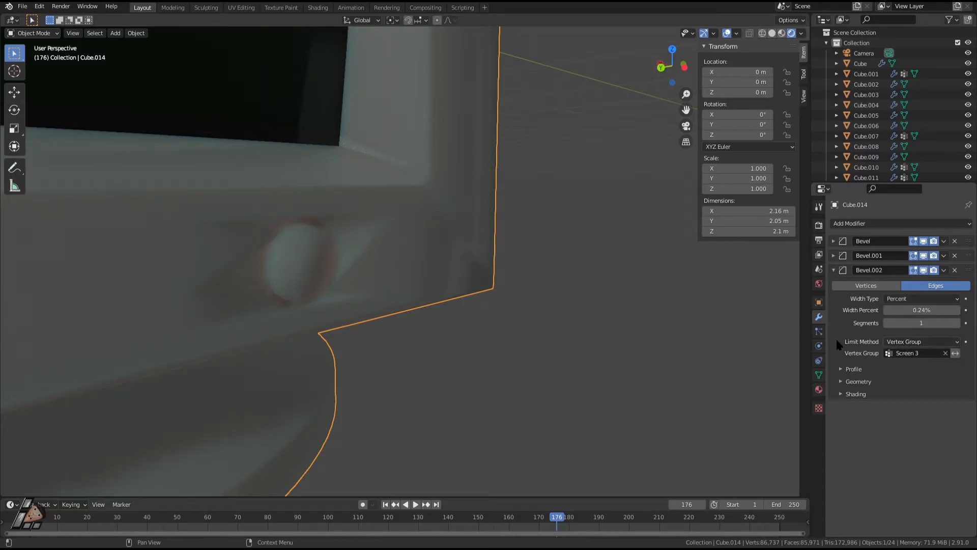
pyautogui.moveTo(959, 310); pyautogui.dragTo(914, 312)
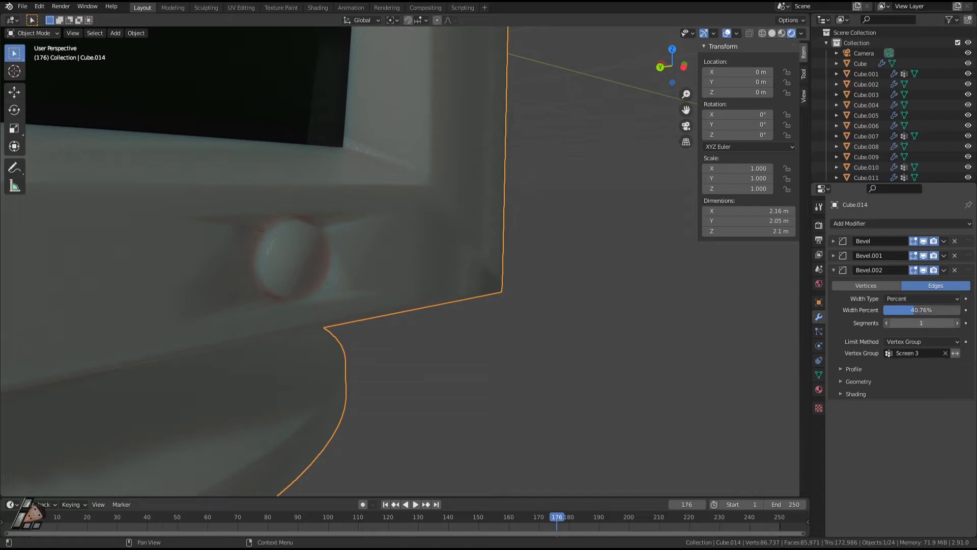
pyautogui.click(912, 299)
pyautogui.click(899, 358)
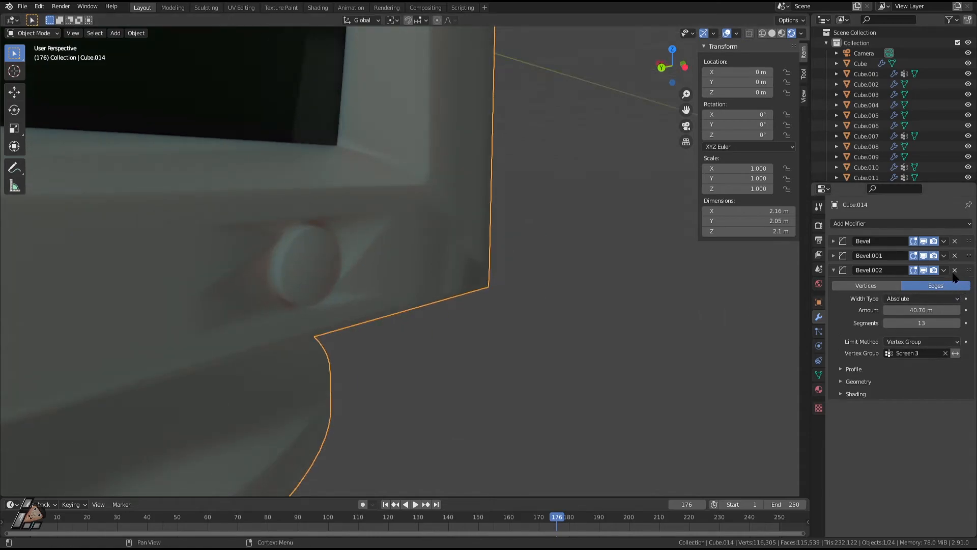
# Reset Bevel.002's width type to its default value and save the file
pyautogui.rightClick(913, 299)
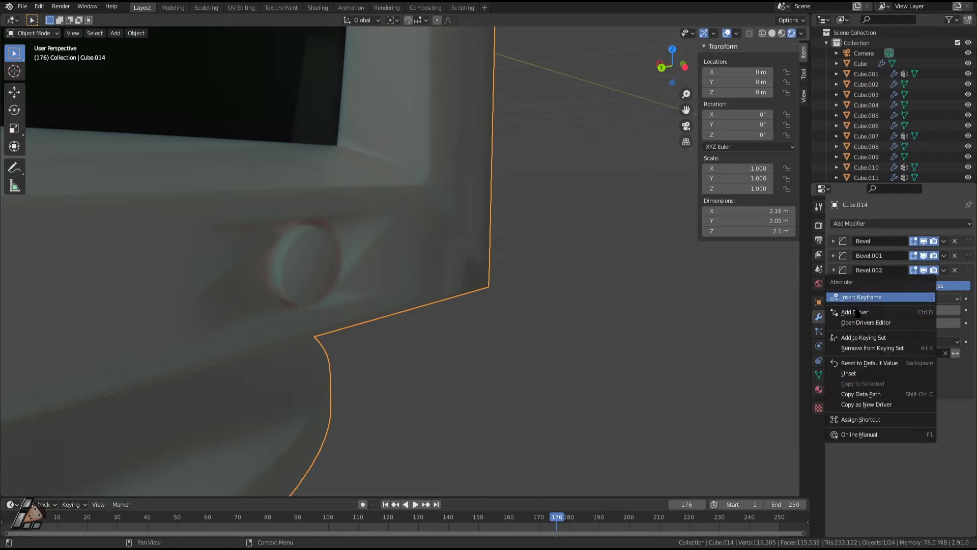
pyautogui.click(869, 362)
pyautogui.moveTo(539, 286); pyautogui.dragTo(585, 288, button='middle')
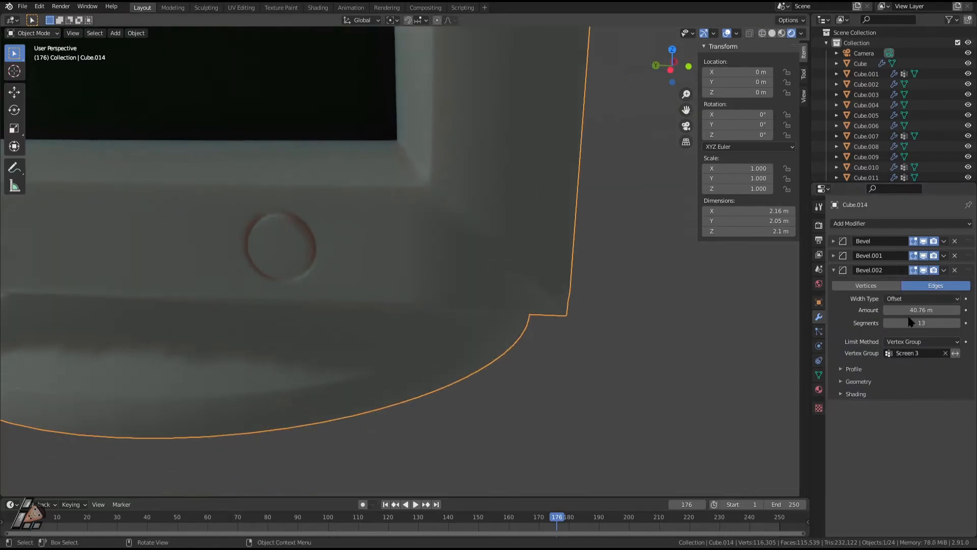
pyautogui.moveTo(636, 321); pyautogui.dragTo(604, 322, button='middle')
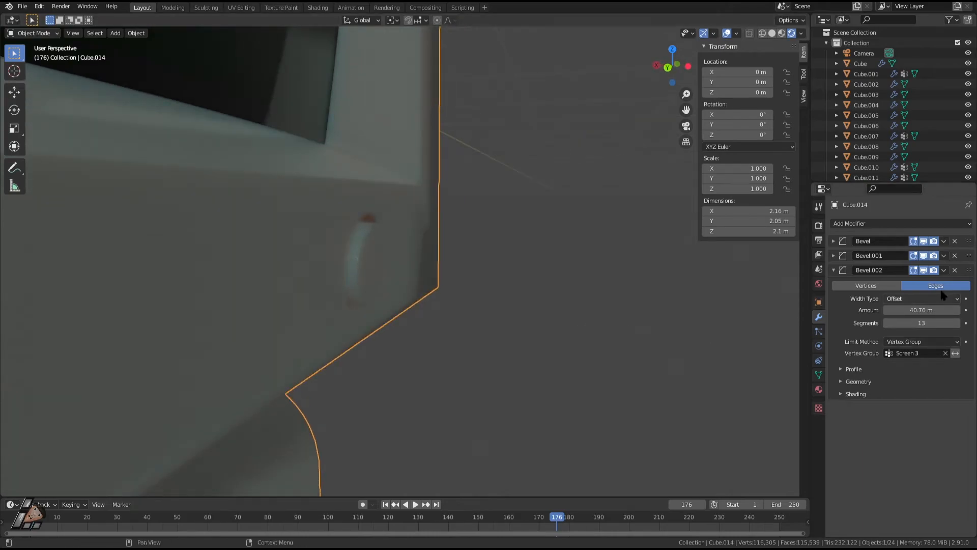
pyautogui.moveTo(533, 322); pyautogui.dragTo(602, 326, button='middle')
pyautogui.hotkey('ctrl', 's')
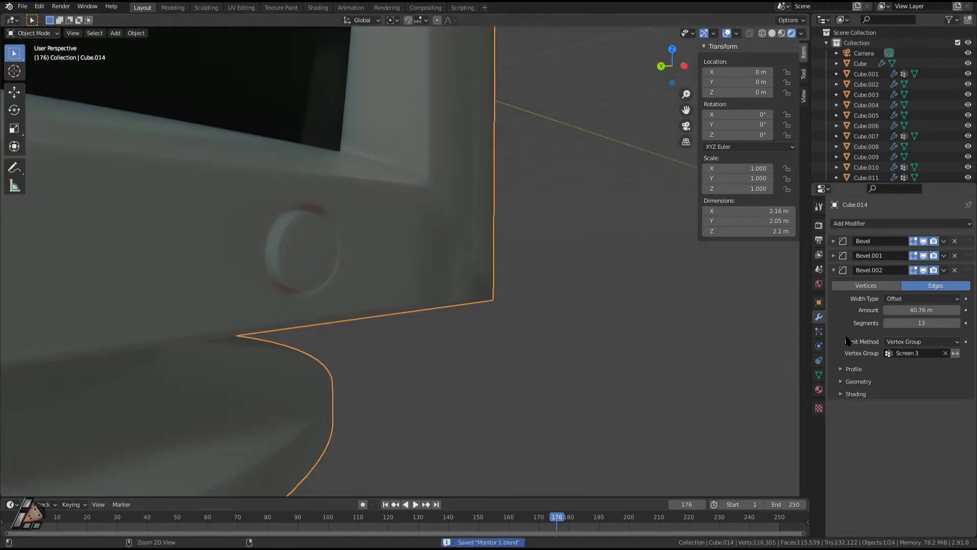
# Set the Bevel.002 modifier's segments to 3 and save the file
pyautogui.moveTo(927, 323); pyautogui.dragTo(887, 322)
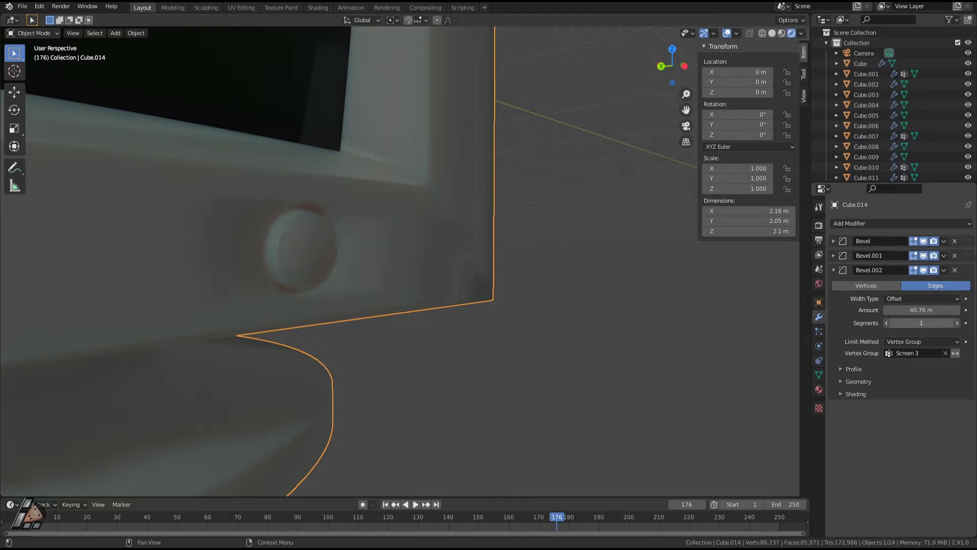
pyautogui.click(650, 351)
pyautogui.moveTo(590, 356); pyautogui.dragTo(475, 364, button='middle')
pyautogui.scroll(-9, 474, 364)
pyautogui.moveTo(411, 362); pyautogui.dragTo(478, 349, button='middle')
pyautogui.hotkey('ctrl', 's')
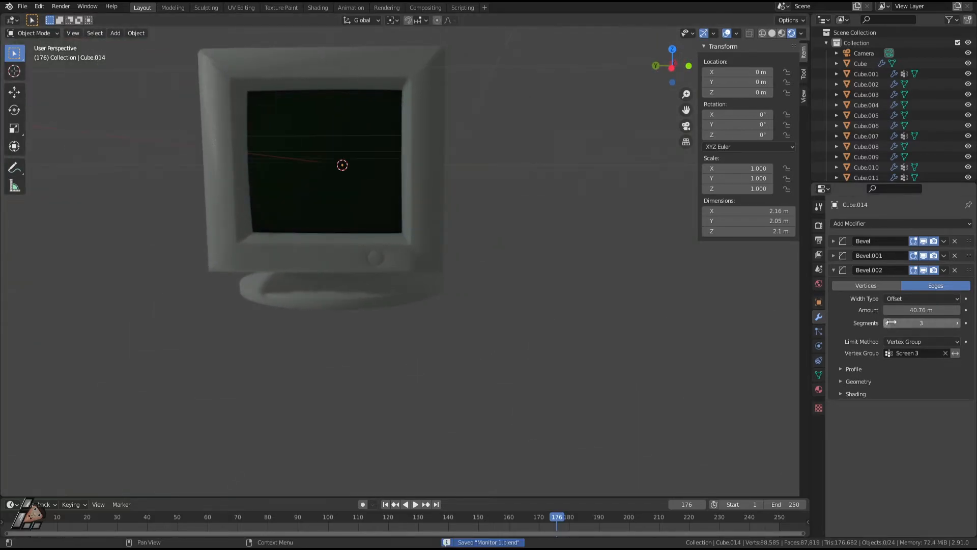
# Select the monitor and enter Edit Mode to compare its mesh with the bevelled shape
pyautogui.scroll(3, 508, 290)
pyautogui.moveTo(508, 290); pyautogui.dragTo(244, 300, button='middle')
pyautogui.click(289, 323)
pyautogui.press('Tab')
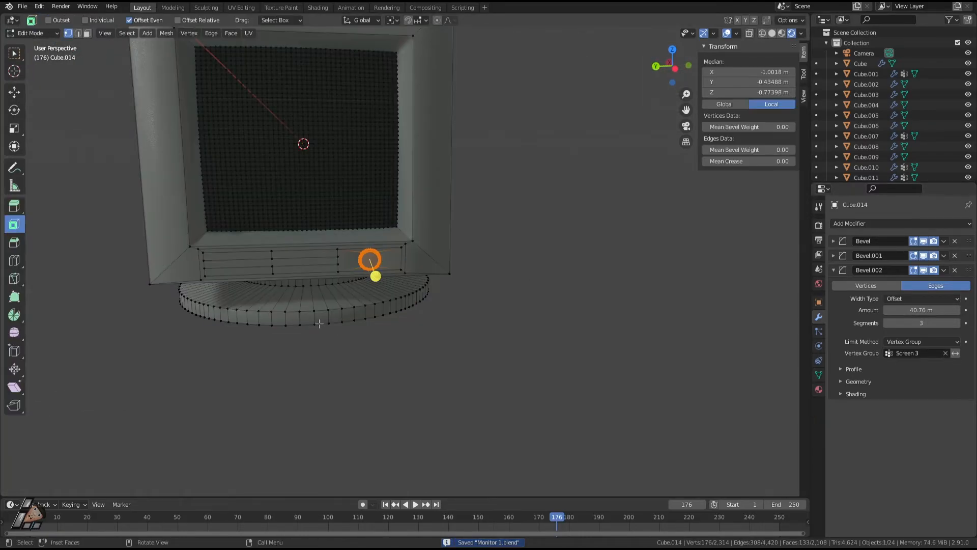
pyautogui.press('Tab')
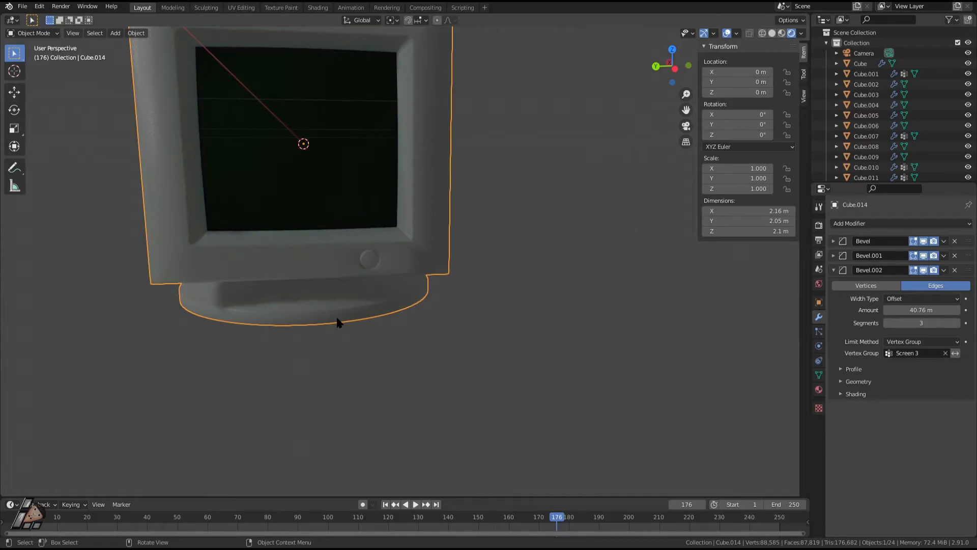
pyautogui.scroll(-5, 401, 293)
pyautogui.moveTo(401, 294); pyautogui.dragTo(418, 204, button='middle')
pyautogui.scroll(5, 371, 239)
pyautogui.scroll(-2, 371, 240)
pyautogui.press('g')
pyautogui.rightClick(411, 492)
pyautogui.press('Tab')
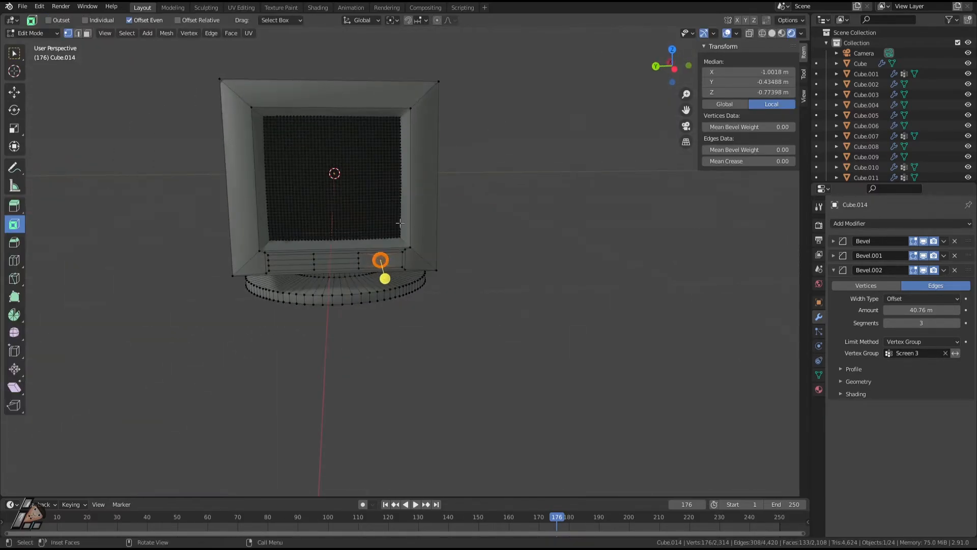
# Switch to face selection and select the middle strip face in the left section of the lower front panel
pyautogui.moveTo(325, 336); pyautogui.dragTo(344, 329, button='middle')
pyautogui.scroll(3, 343, 330)
pyautogui.scroll(3, 344, 329)
pyautogui.press('3')
pyautogui.click(178, 264)
pyautogui.keyDown('shift'); pyautogui.moveTo(246, 270); pyautogui.dragTo(565, 270, button='middle'); pyautogui.keyUp('shift')
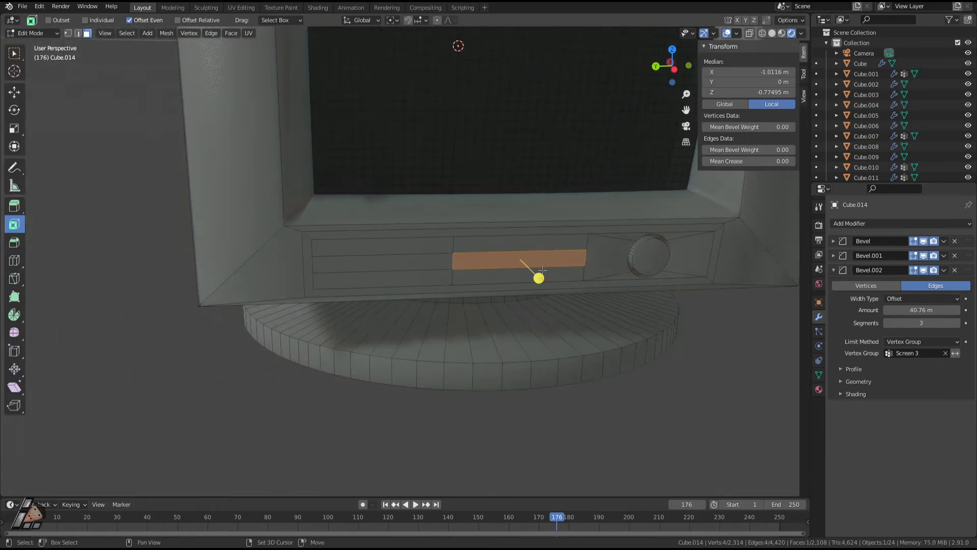
pyautogui.click(438, 268)
# Compare the lower front panel's mesh with its bevelled look in Object Mode
pyautogui.press('Tab')
pyautogui.keyDown('shift'); pyautogui.moveTo(457, 283); pyautogui.dragTo(351, 286, button='middle'); pyautogui.keyUp('shift')
pyautogui.press('Tab')
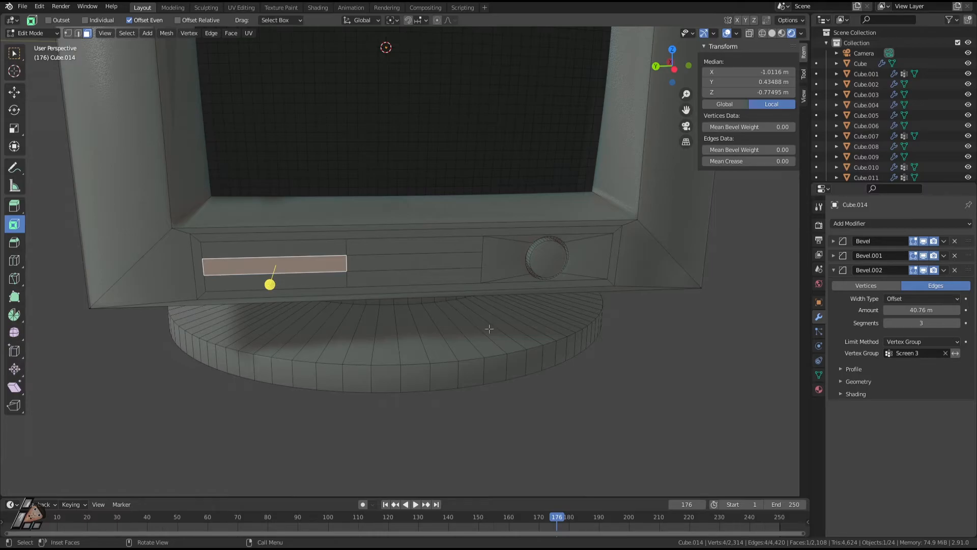
pyautogui.press('Tab')
pyautogui.moveTo(371, 202); pyautogui.dragTo(486, 340, button='middle')
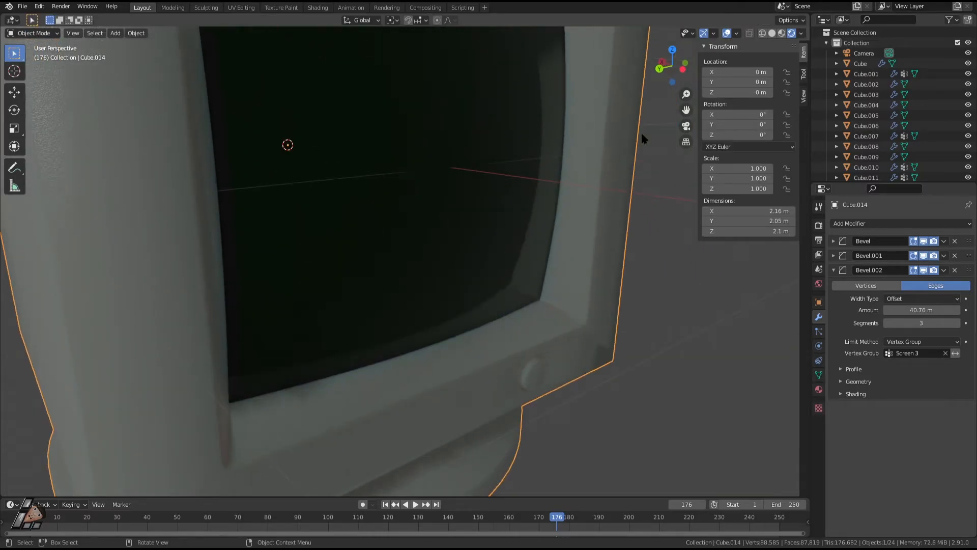
# Switch to Material Preview shading and examine the front of the monitor
pyautogui.click(782, 33)
pyautogui.scroll(-3, 600, 196)
pyautogui.moveTo(378, 229)
pyautogui.mouseDown(button='middle')
pyautogui.moveTo(323, 247)
pyautogui.moveTo(458, 234)
pyautogui.moveTo(433, 233)
pyautogui.moveTo(454, 244)
pyautogui.moveTo(358, 400)
pyautogui.moveTo(483, 373)
pyautogui.moveTo(421, 309)
pyautogui.moveTo(429, 341)
pyautogui.mouseUp(button='middle')
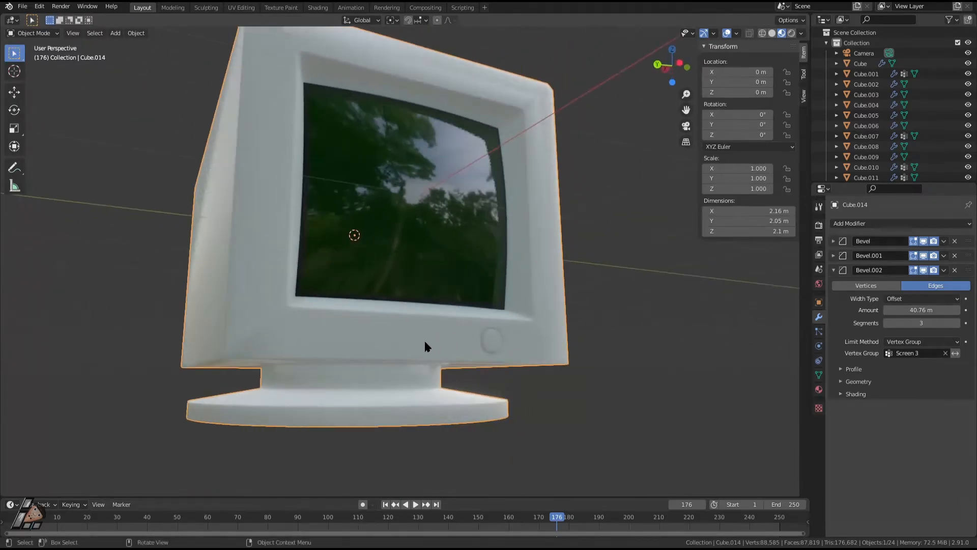
pyautogui.scroll(2, 428, 340)
pyautogui.moveTo(375, 360); pyautogui.dragTo(358, 320, button='middle')
# Select the middle strip face in the lower front panel's centre section and subdivide it with 1 cut
pyautogui.press('Tab')
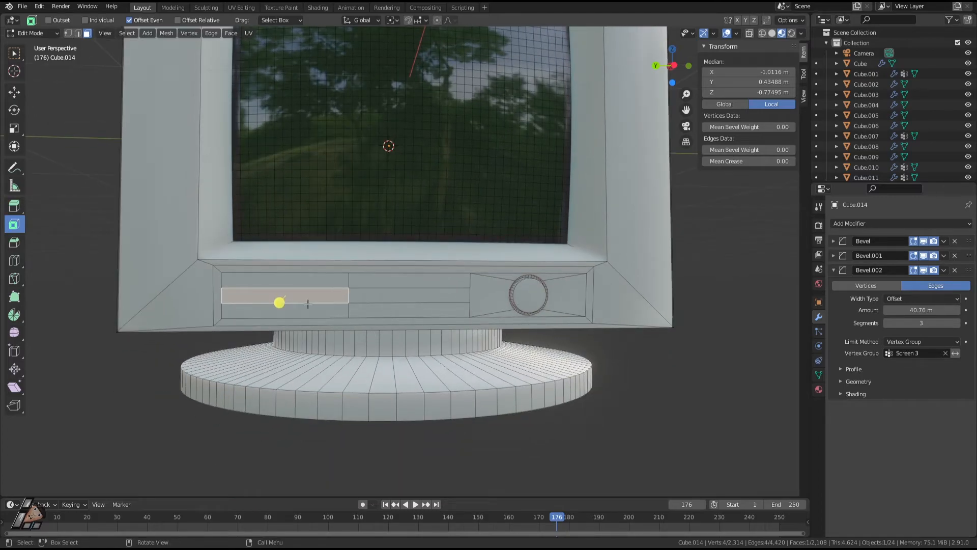
pyautogui.keyDown('shift'); pyautogui.click(313, 283); pyautogui.keyUp('shift')
pyautogui.keyDown('shift'); pyautogui.click(320, 311); pyautogui.keyUp('shift')
pyautogui.click(377, 301)
pyautogui.click(340, 296)
pyautogui.moveTo(361, 282); pyautogui.dragTo(479, 316, button='middle')
pyautogui.click(429, 311)
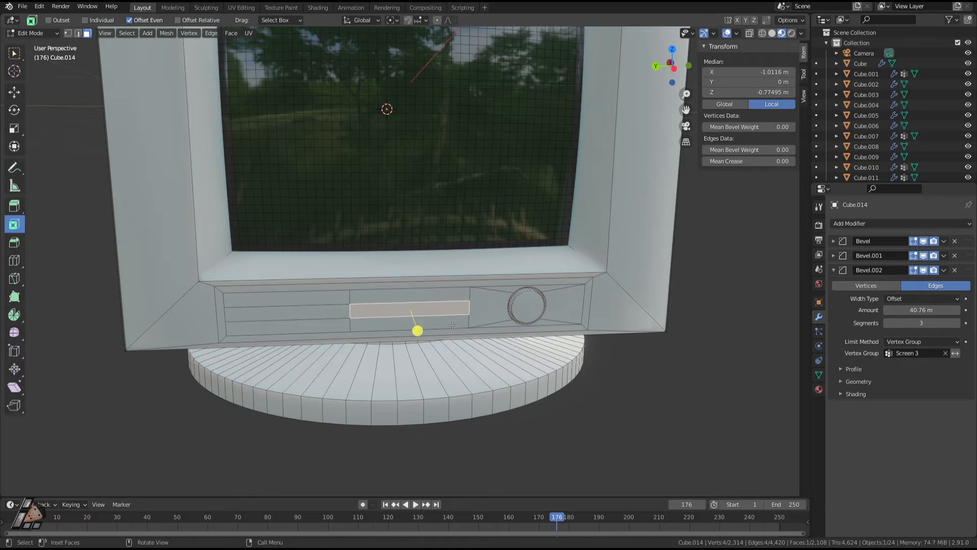
pyautogui.scroll(2, 433, 316)
pyautogui.rightClick(444, 340)
pyautogui.click(444, 338)
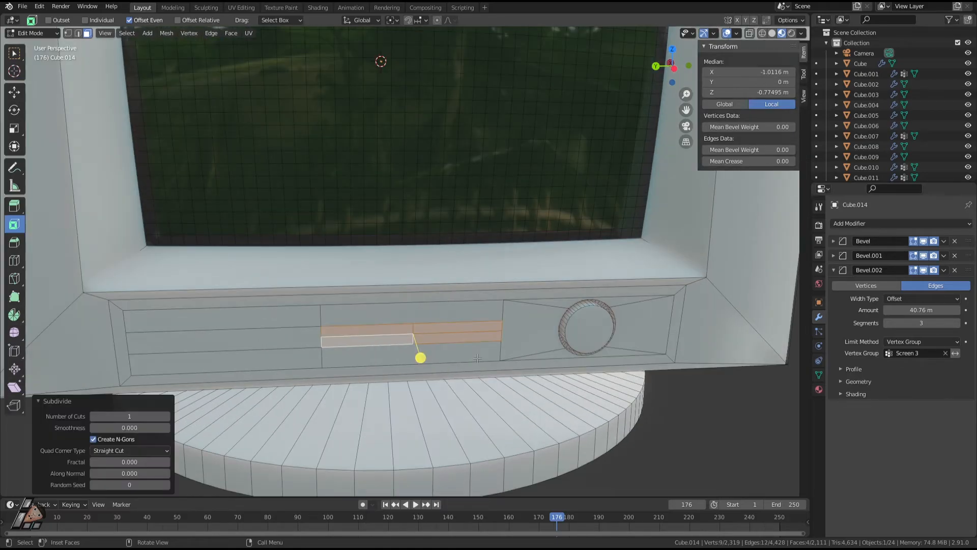
# Check the subdivided front panel in Object Mode with Rendered shading
pyautogui.scroll(-3, 479, 356)
pyautogui.press('Tab')
pyautogui.click(791, 33)
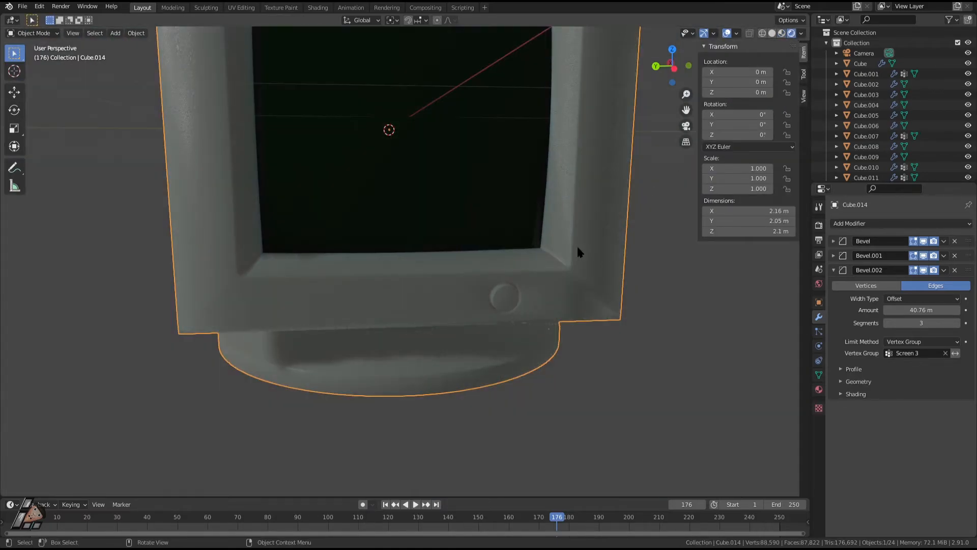
pyautogui.scroll(2, 529, 285)
# Return to Edit Mode and undo the subdivision of the centre strip face
pyautogui.press('Tab')
pyautogui.moveTo(417, 327)
pyautogui.mouseDown(button='middle')
pyautogui.moveTo(425, 306)
pyautogui.moveTo(442, 314)
pyautogui.mouseUp(button='middle')
pyautogui.hotkey('ctrl', 'z')
pyautogui.hotkey('ctrl', 'z')
pyautogui.hotkey('ctrl', 'z')
pyautogui.hotkey('ctrl', 'z')
pyautogui.hotkey('ctrl', 'shift', 'z')
# Switch to edge selection and select the two horizontal edges across the lower front panel's centre section
pyautogui.press('2')
pyautogui.click(408, 328)
pyautogui.keyDown('shift'); pyautogui.click(421, 306); pyautogui.keyUp('shift')
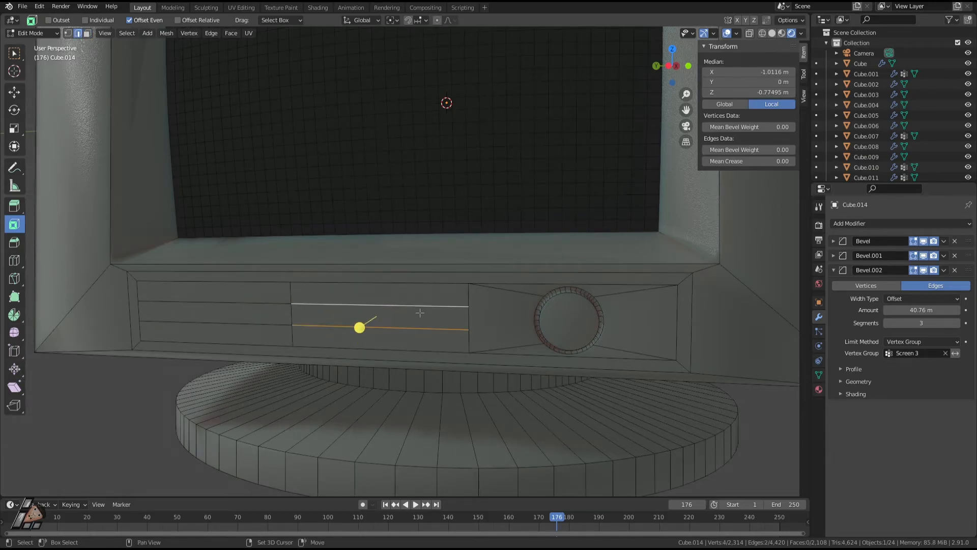
# Try deleting the two selected horizontal edges and undo the deletion
pyautogui.press('x')
pyautogui.click(414, 302)
pyautogui.moveTo(413, 321); pyautogui.dragTo(452, 330, button='middle')
pyautogui.hotkey('ctrl', 'z')
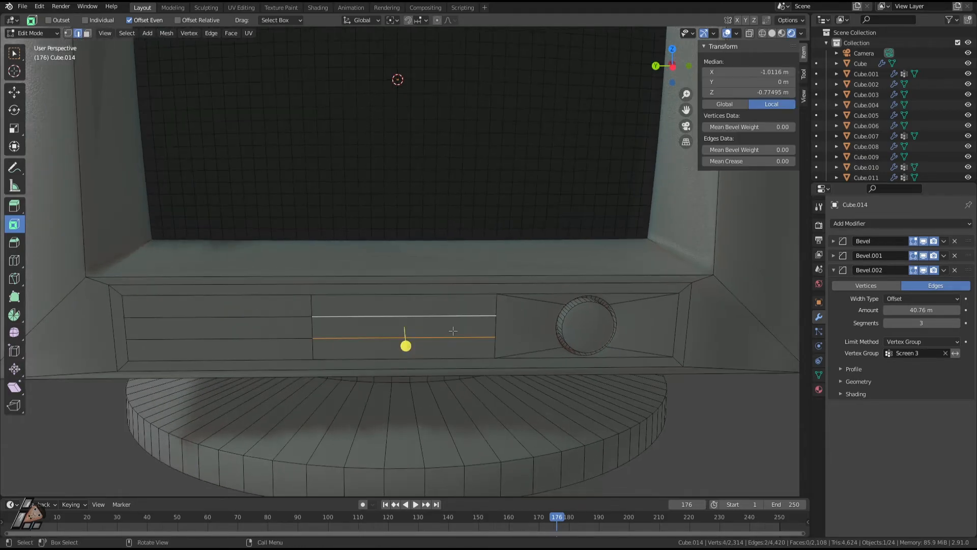
# Dissolve the two selected horizontal edges in the panel's centre section and switch to face selection
pyautogui.press('x')
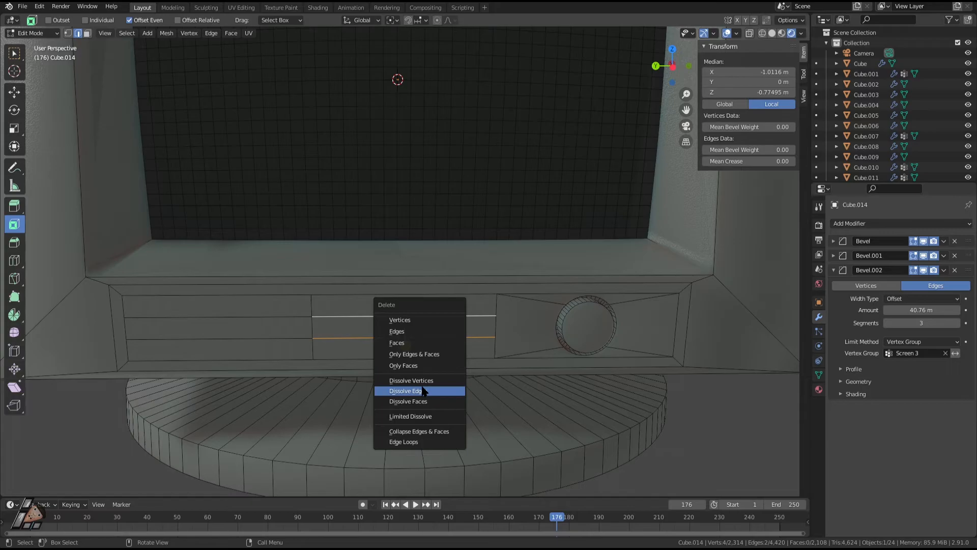
pyautogui.click(422, 390)
pyautogui.press('3')
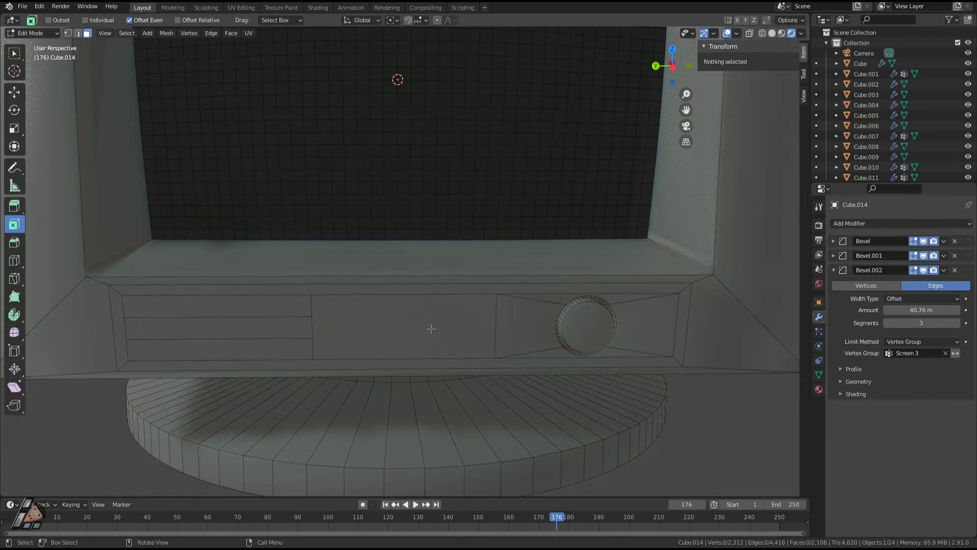
# Inset the lower front panel's centre face by about 0.013 m
pyautogui.click(373, 343)
pyautogui.press('i')
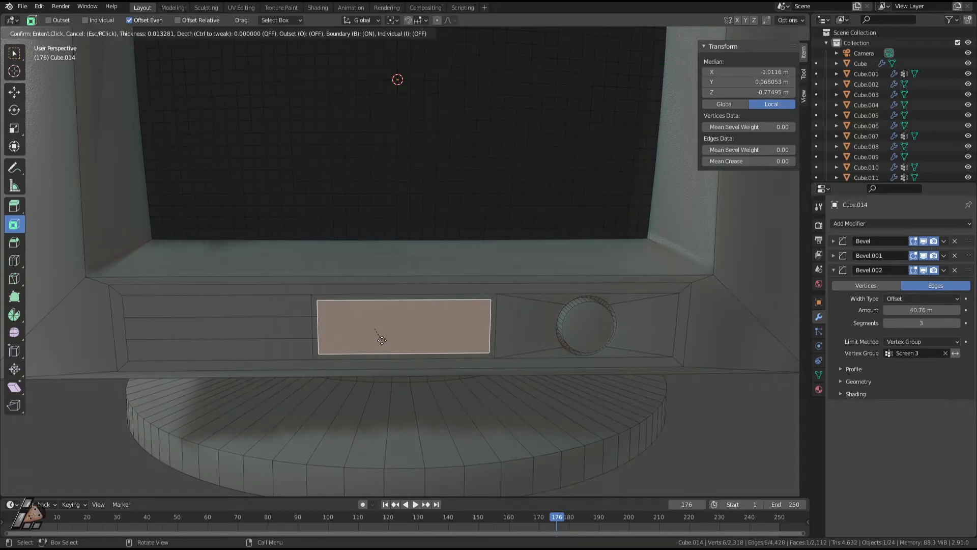
pyautogui.click(374, 346)
# Try subdividing the inset centre face and undo the subdivision
pyautogui.rightClick(415, 331)
pyautogui.click(412, 331)
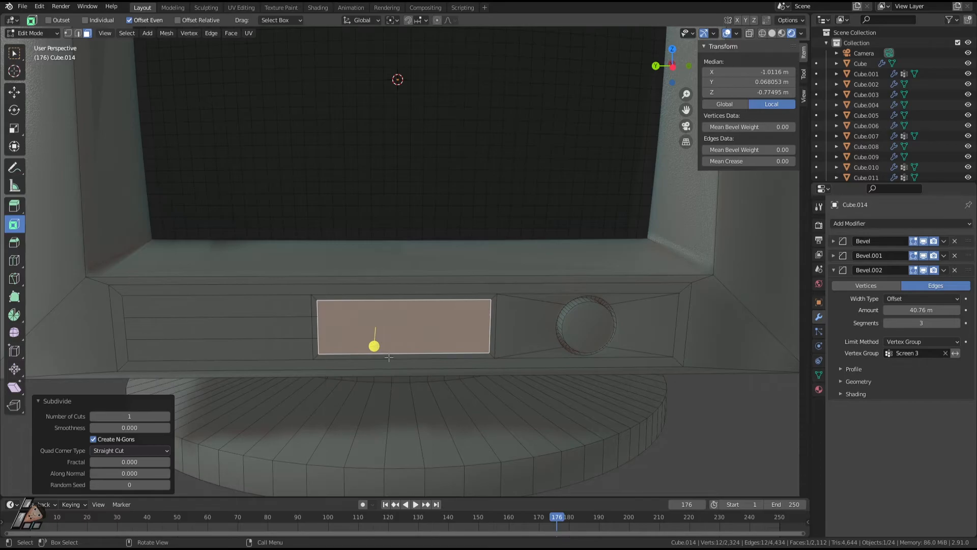
pyautogui.moveTo(379, 357)
pyautogui.mouseDown(button='middle')
pyautogui.moveTo(419, 344)
pyautogui.moveTo(389, 347)
pyautogui.mouseUp(button='middle')
pyautogui.hotkey('ctrl', 'z')
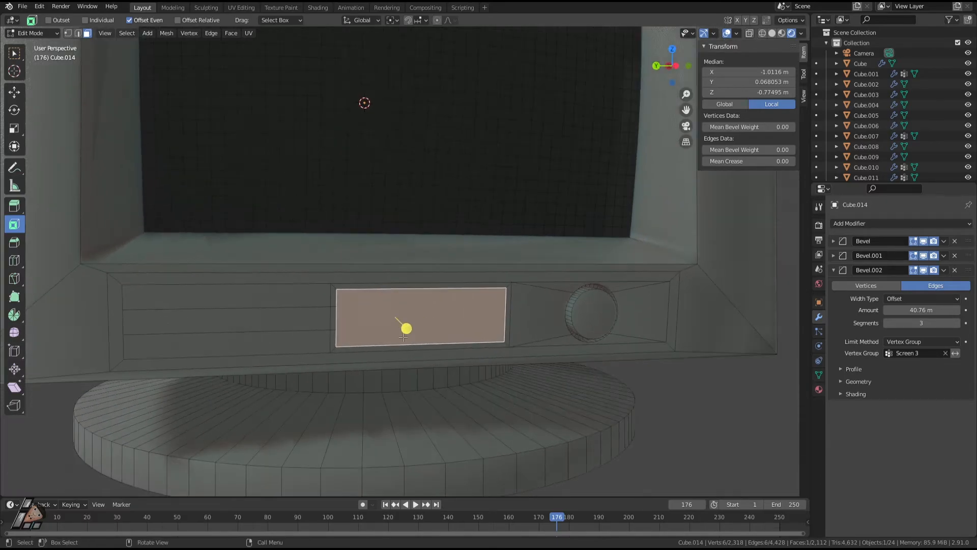
# Dissolve the two short edges between the inset's left side and the section border, and select the inset centre face
pyautogui.press('2')
pyautogui.scroll(4, 356, 330)
pyautogui.click(253, 370)
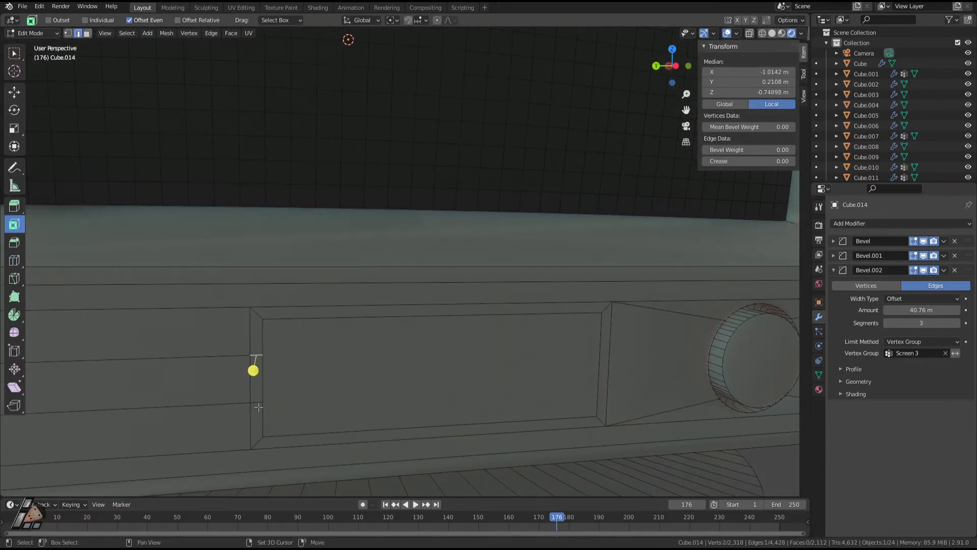
pyautogui.click(257, 403)
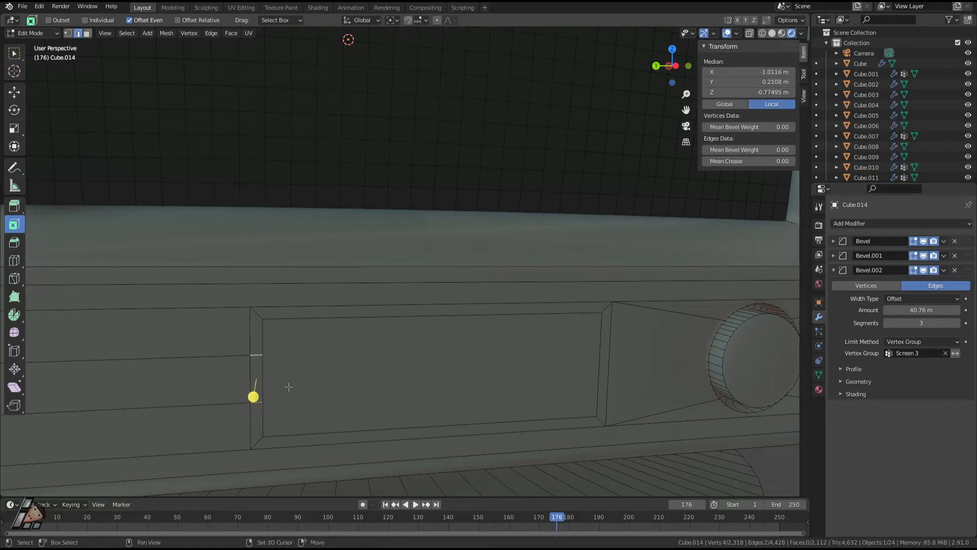
pyautogui.press('x')
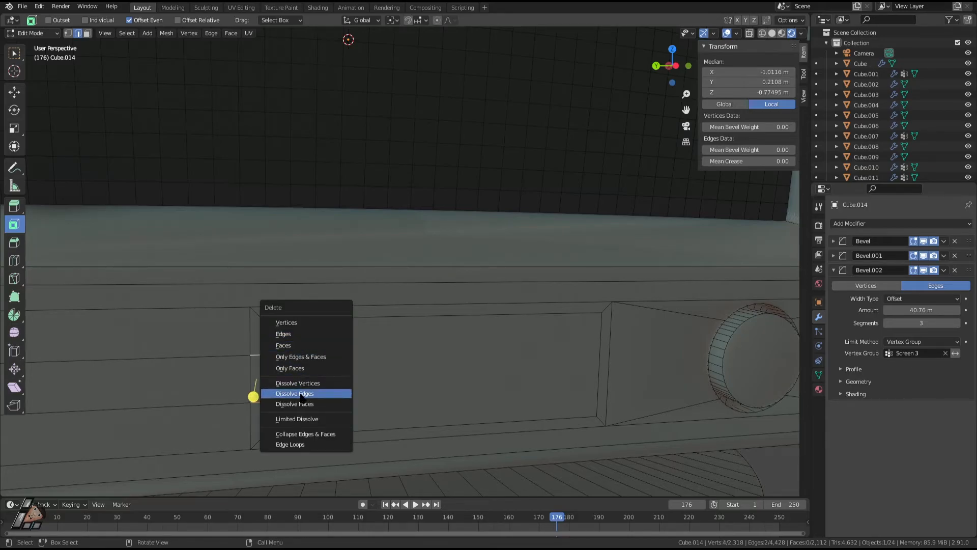
pyautogui.click(300, 394)
pyautogui.press('3')
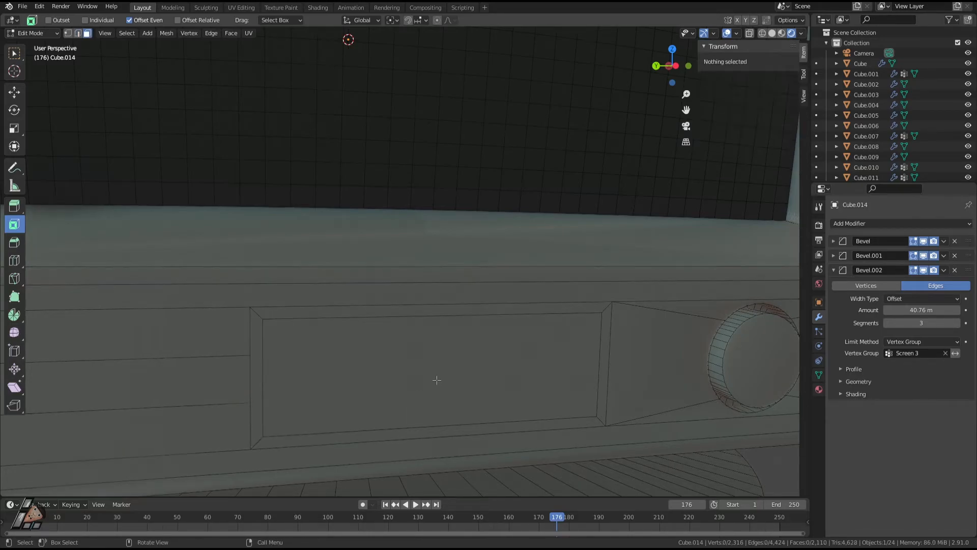
pyautogui.click(458, 388)
pyautogui.press('s')
pyautogui.rightClick(509, 407)
pyautogui.press('s')
pyautogui.press('x')
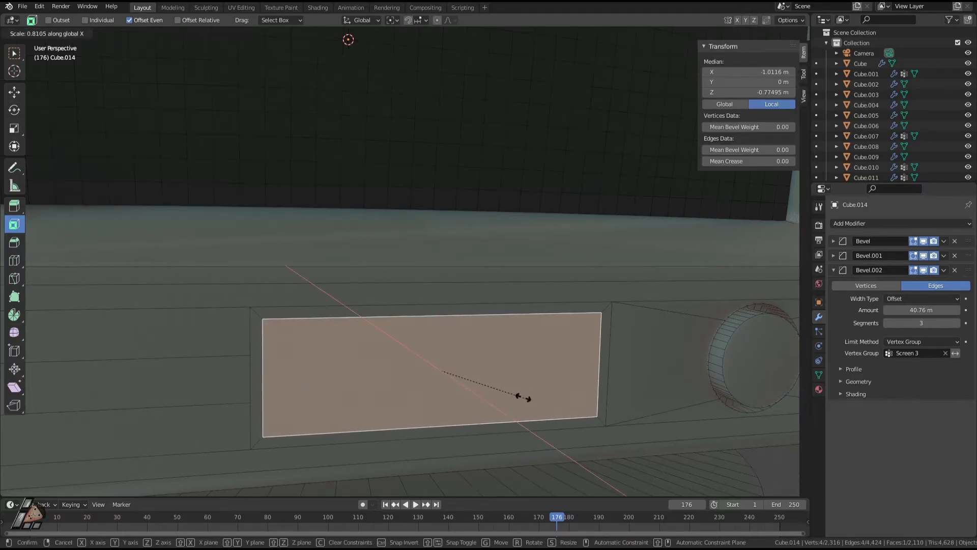
pyautogui.rightClick(523, 397)
pyautogui.rightClick(524, 396)
# Subdivide the selected centre face with 3 cuts
pyautogui.rightClick(452, 365)
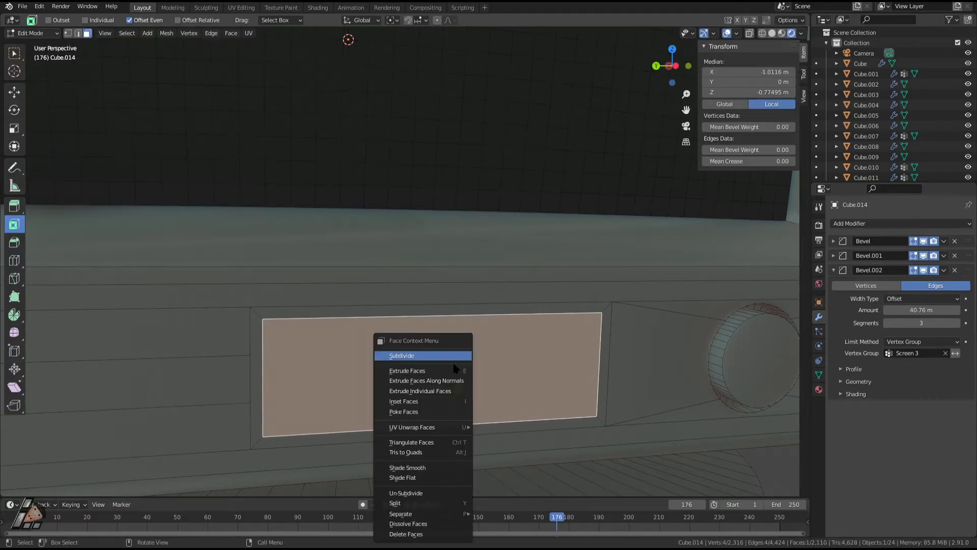
pyautogui.click(430, 356)
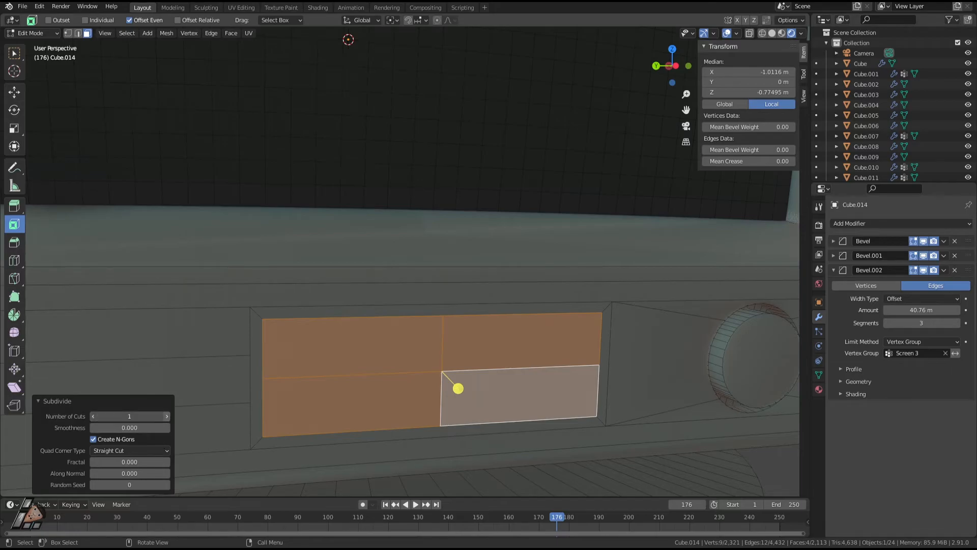
pyautogui.click(166, 416)
pyautogui.click(166, 416)
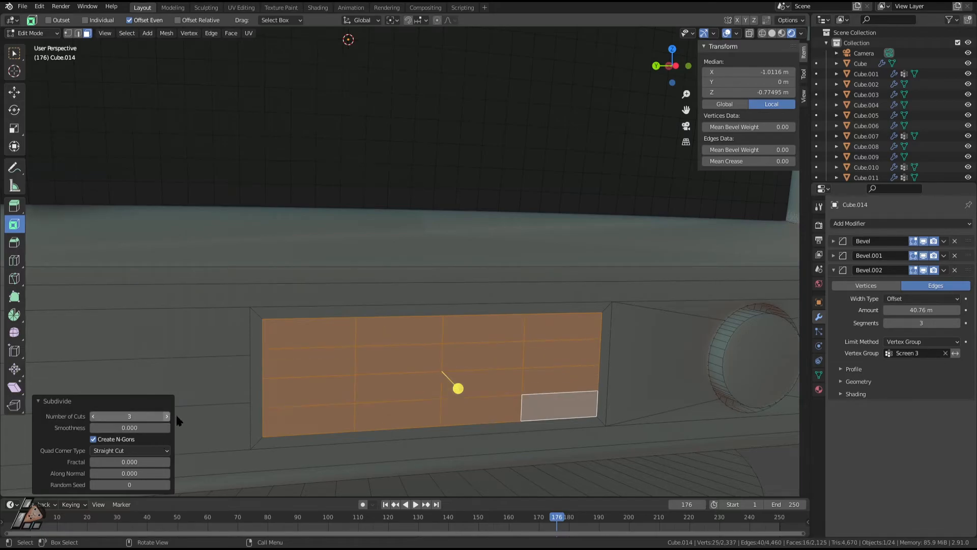
# Select the top and bottom faces in the grid's third column and extrude them inward by about 0.023 m
pyautogui.click(552, 359)
pyautogui.scroll(-2, 574, 397)
pyautogui.moveTo(540, 379); pyautogui.dragTo(523, 365, button='middle')
pyautogui.scroll(1, 520, 358)
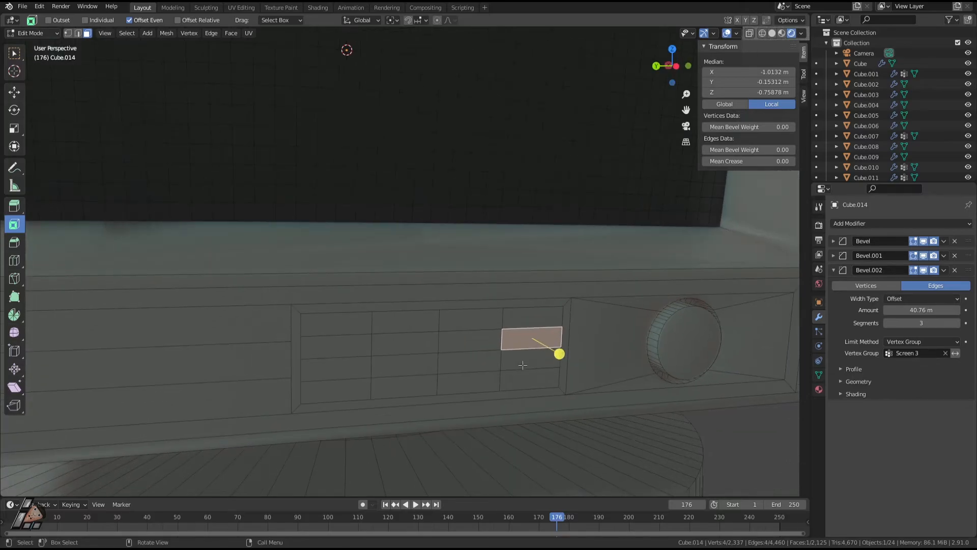
pyautogui.click(486, 340)
pyautogui.scroll(-1, 487, 373)
pyautogui.scroll(2, 485, 366)
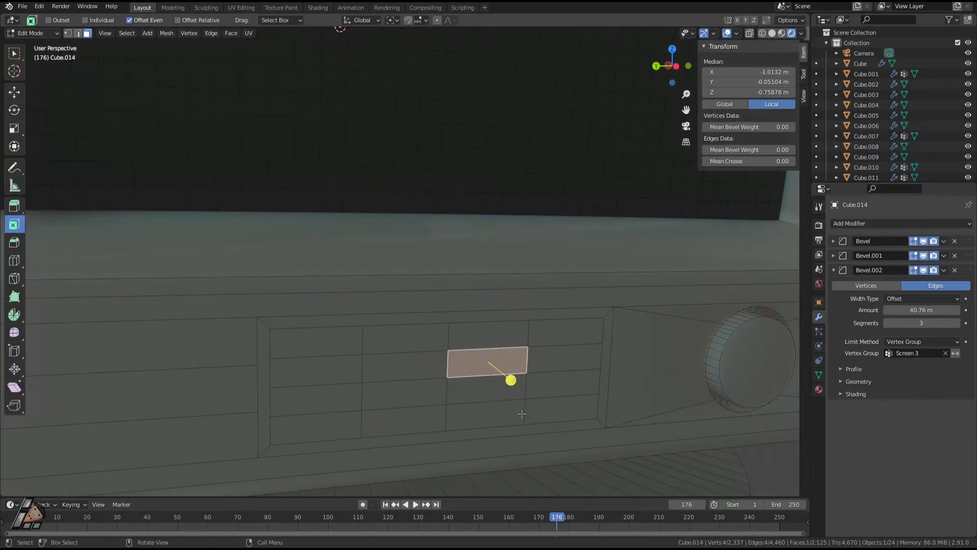
pyautogui.click(493, 412)
pyautogui.keyDown('shift'); pyautogui.click(488, 346); pyautogui.keyUp('shift')
pyautogui.moveTo(488, 346); pyautogui.dragTo(580, 442, button='middle')
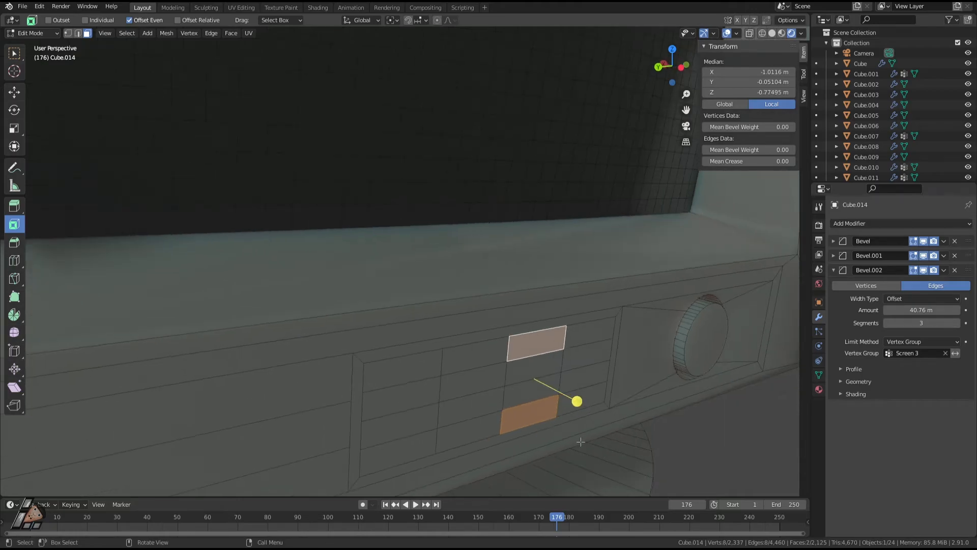
pyautogui.press('e')
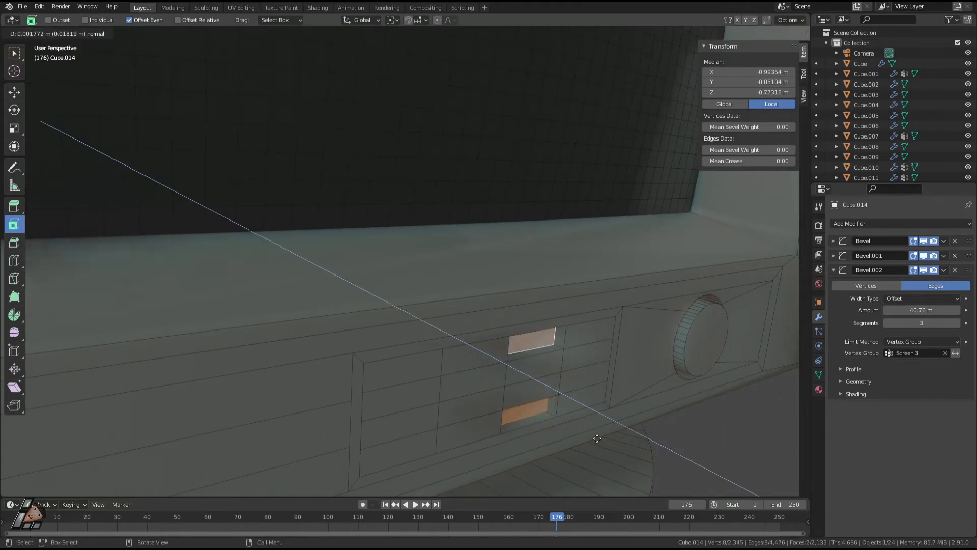
pyautogui.click(596, 436)
# Inset the two recessed faces by about 0.009 m and extrude them back outward by about 0.014 m
pyautogui.moveTo(564, 395); pyautogui.dragTo(554, 394)
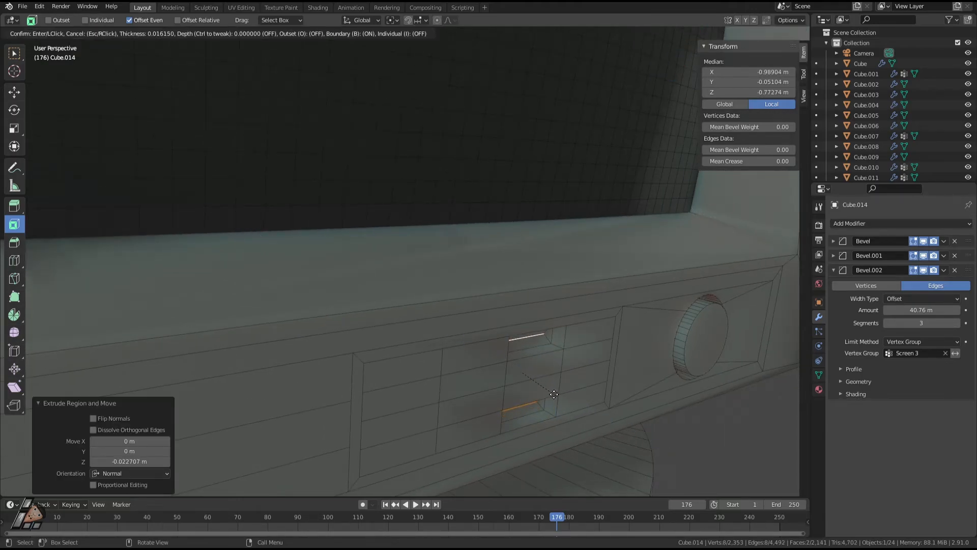
pyautogui.click(559, 397)
pyautogui.press('e')
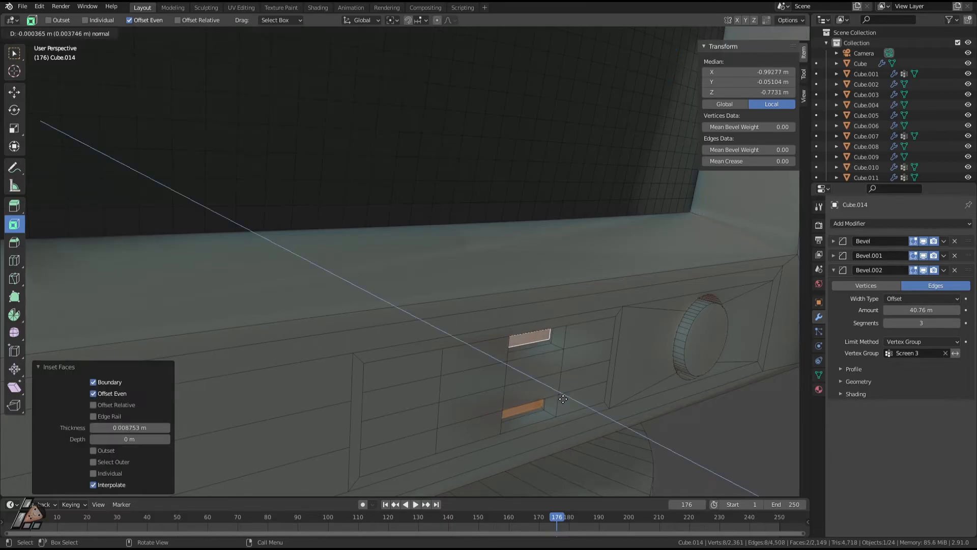
pyautogui.click(566, 402)
pyautogui.moveTo(567, 397); pyautogui.dragTo(550, 347, button='middle')
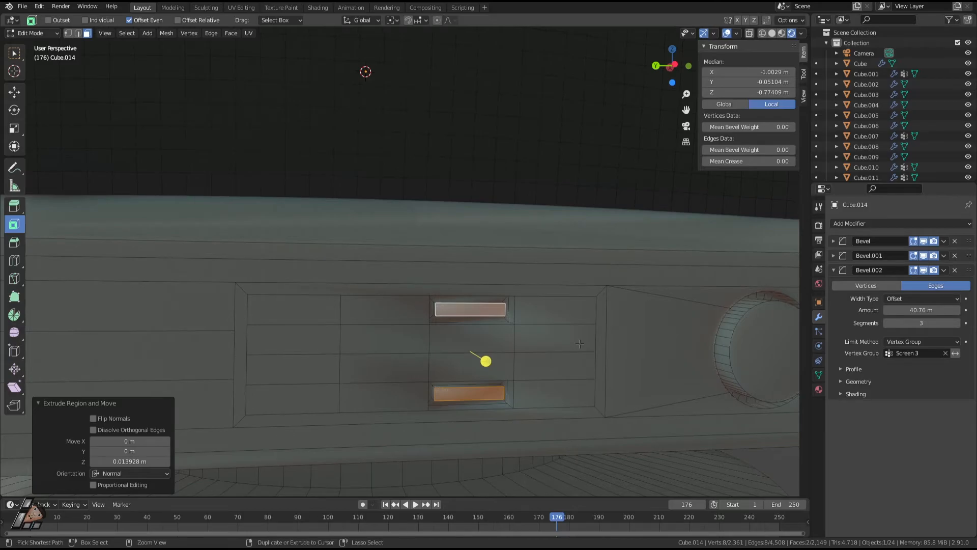
# Grow the selection to the two bars' side faces and assign them a new material with an Emission surface
pyautogui.press('ctrl+KP_Add')
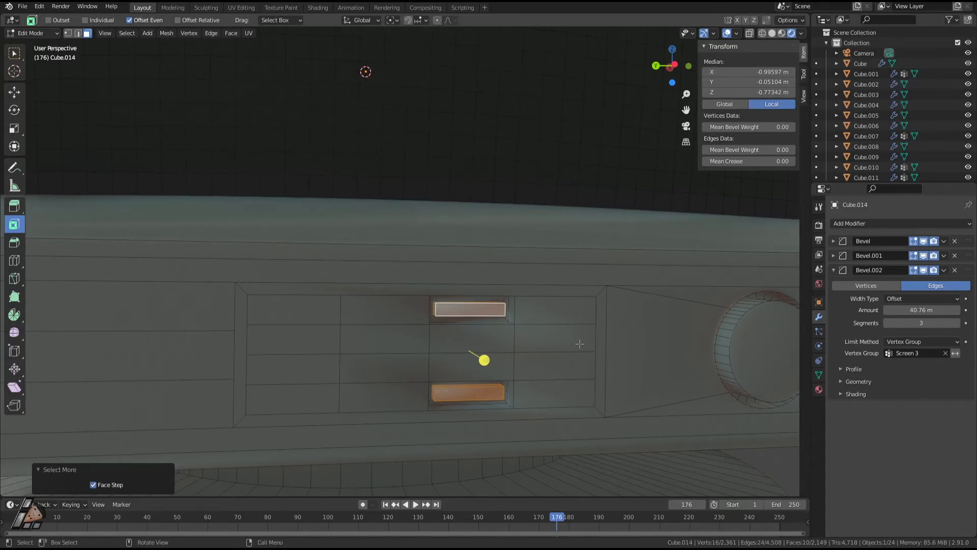
pyautogui.click(818, 389)
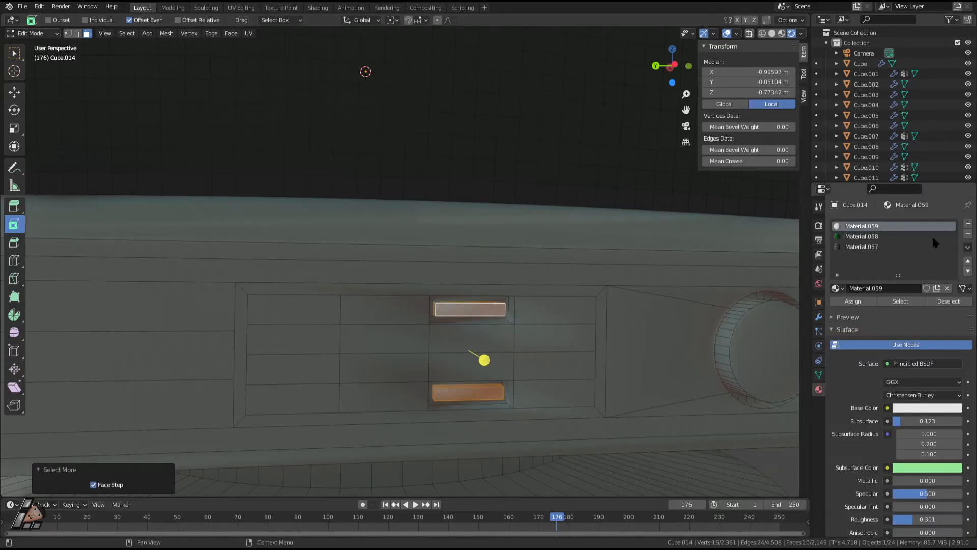
pyautogui.click(968, 223)
pyautogui.click(916, 288)
pyautogui.click(865, 302)
pyautogui.click(924, 363)
pyautogui.click(855, 163)
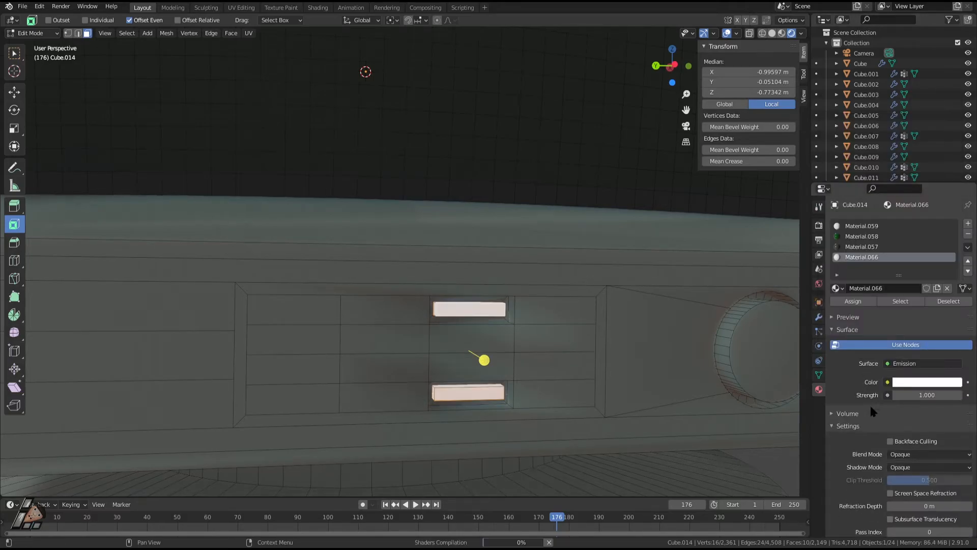
# Set the bars' emission colour to orange and its strength to 3
pyautogui.click(937, 386)
pyautogui.moveTo(909, 271); pyautogui.dragTo(899, 299)
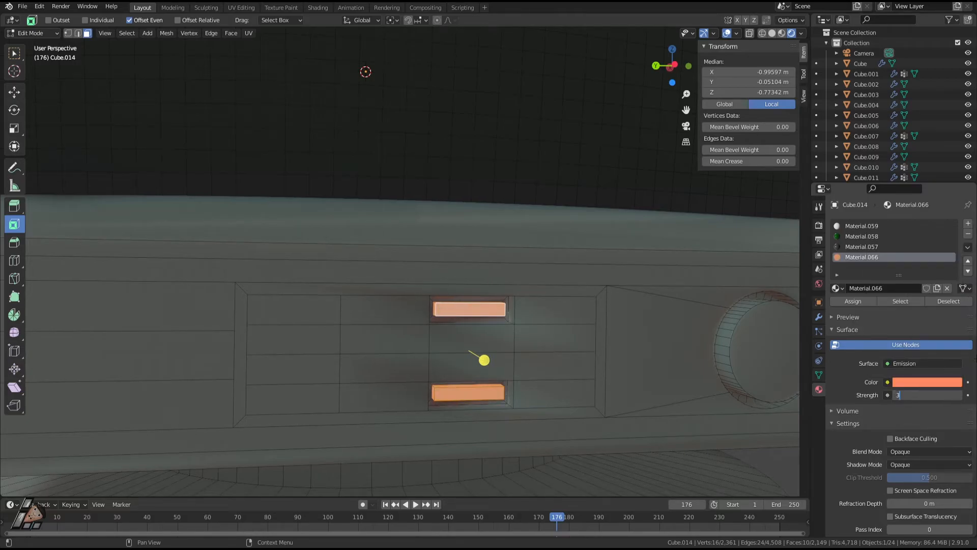
pyautogui.press('Return')
# Examine the glowing bars on the front panel in Object Mode
pyautogui.press('Tab')
pyautogui.scroll(-10, 383, 252)
pyautogui.moveTo(497, 277); pyautogui.dragTo(613, 303, button='middle')
pyautogui.scroll(3, 528, 311)
pyautogui.scroll(3, 558, 323)
pyautogui.moveTo(504, 348)
pyautogui.mouseDown(button='middle')
pyautogui.moveTo(393, 345)
pyautogui.moveTo(541, 347)
pyautogui.moveTo(392, 334)
pyautogui.moveTo(495, 336)
pyautogui.mouseUp(button='middle')
pyautogui.scroll(3, 494, 335)
# Move the two glowing bars inward along the X axis by about 0.008 m and return to Object Mode
pyautogui.press('Tab')
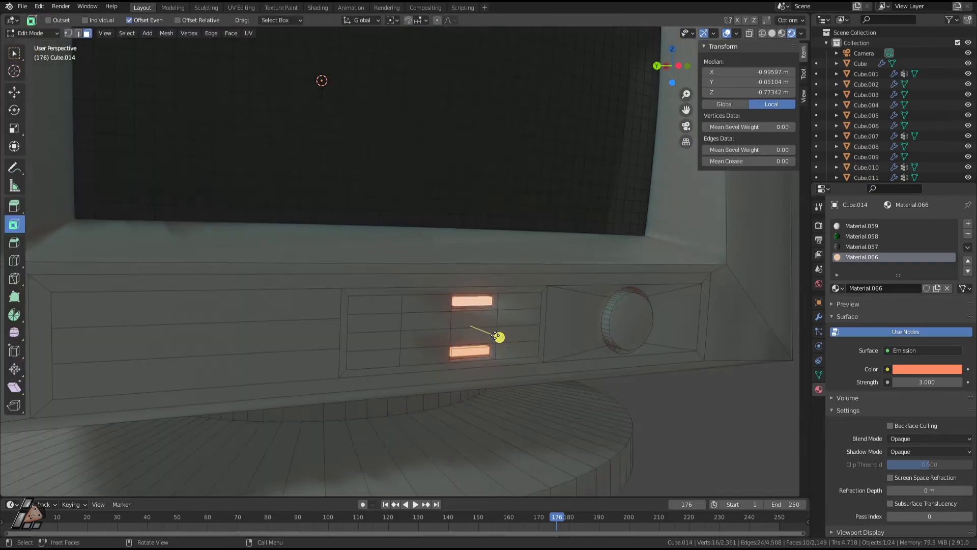
pyautogui.press('g')
pyautogui.press('y')
pyautogui.press('x')
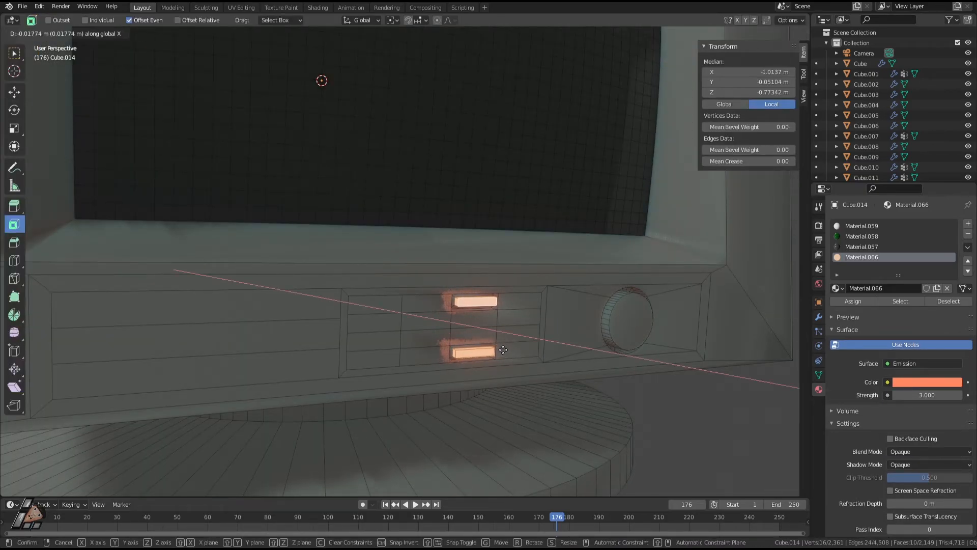
pyautogui.click(499, 350)
pyautogui.press('Tab')
# Compare the front panel's shading with the Bevel.001 and Bevel modifiers switched off and back on in the viewport
pyautogui.moveTo(566, 376); pyautogui.dragTo(441, 333, button='middle')
pyautogui.moveTo(318, 270); pyautogui.dragTo(608, 348, button='middle')
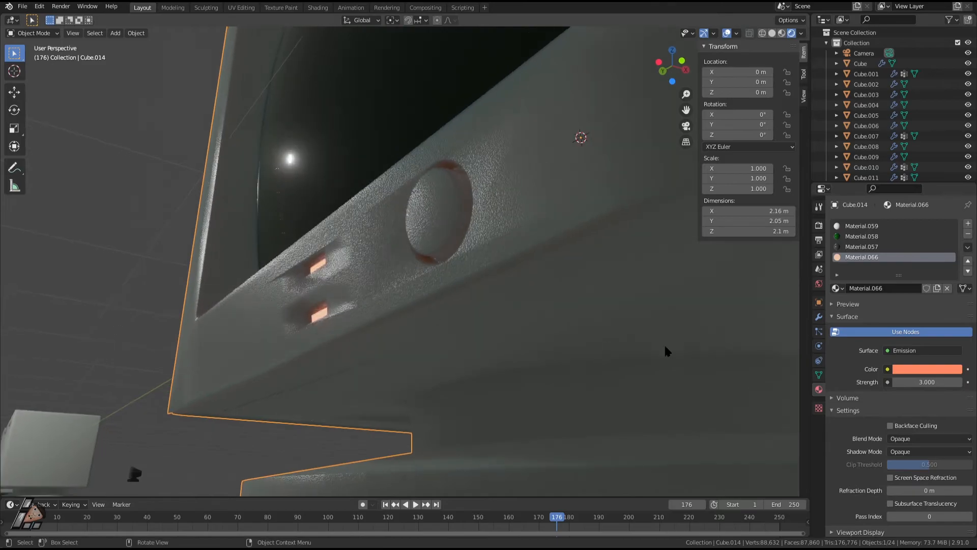
pyautogui.click(818, 317)
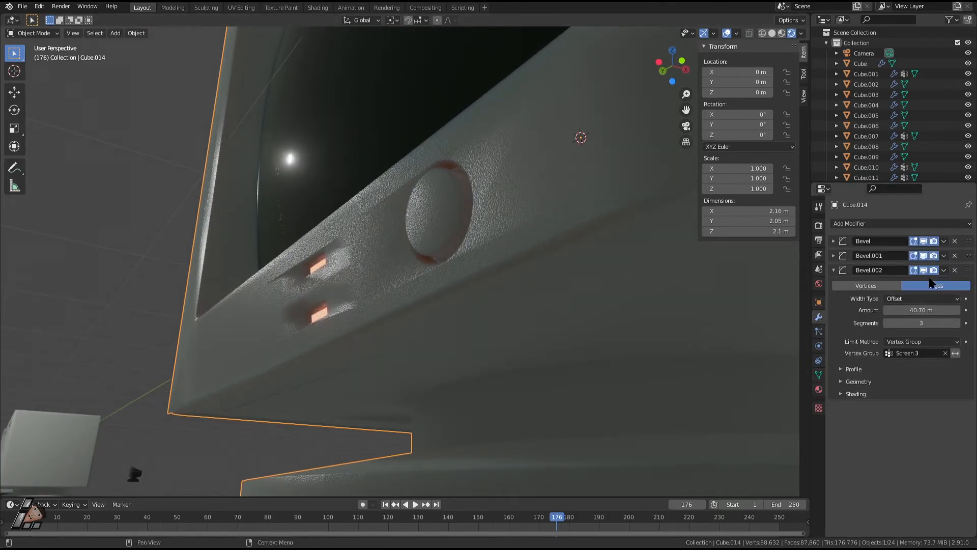
pyautogui.click(924, 256)
pyautogui.click(925, 256)
pyautogui.click(925, 242)
pyautogui.click(924, 242)
pyautogui.moveTo(599, 314); pyautogui.dragTo(792, 337, button='middle')
pyautogui.moveTo(441, 308)
pyautogui.mouseDown(button='middle')
pyautogui.moveTo(328, 307)
pyautogui.moveTo(384, 308)
pyautogui.moveTo(371, 270)
pyautogui.moveTo(453, 299)
pyautogui.mouseUp(button='middle')
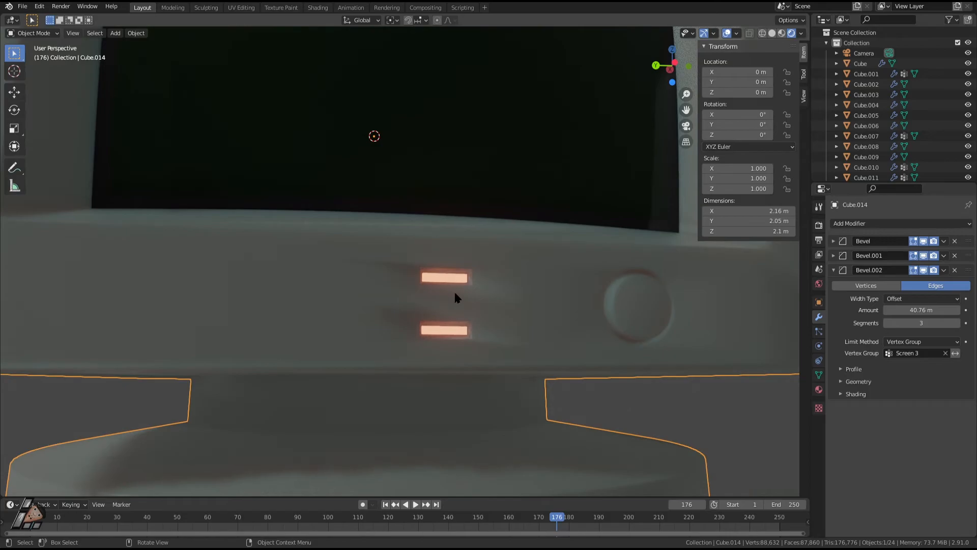
# Inspect the light bars and the whole monitor from several angles in both Edit Mode and Object Mode
pyautogui.press('Tab')
pyautogui.press('Tab')
pyautogui.press('Tab')
pyautogui.moveTo(447, 306); pyautogui.dragTo(527, 317, button='middle')
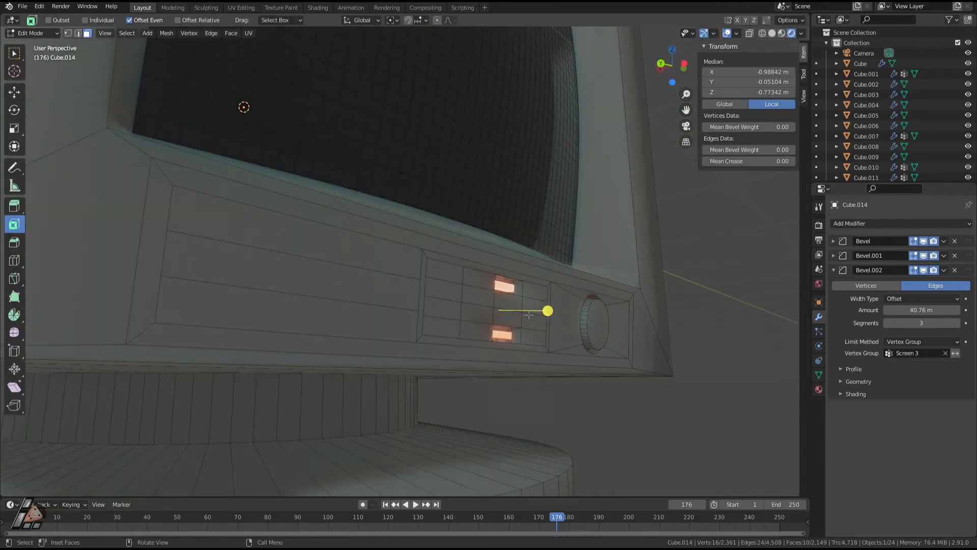
pyautogui.moveTo(504, 285); pyautogui.dragTo(295, 196, button='middle')
pyautogui.press('Tab')
pyautogui.scroll(-6, 497, 357)
pyautogui.scroll(4, 491, 228)
pyautogui.moveTo(392, 255); pyautogui.dragTo(478, 235, button='middle')
pyautogui.scroll(3, 391, 302)
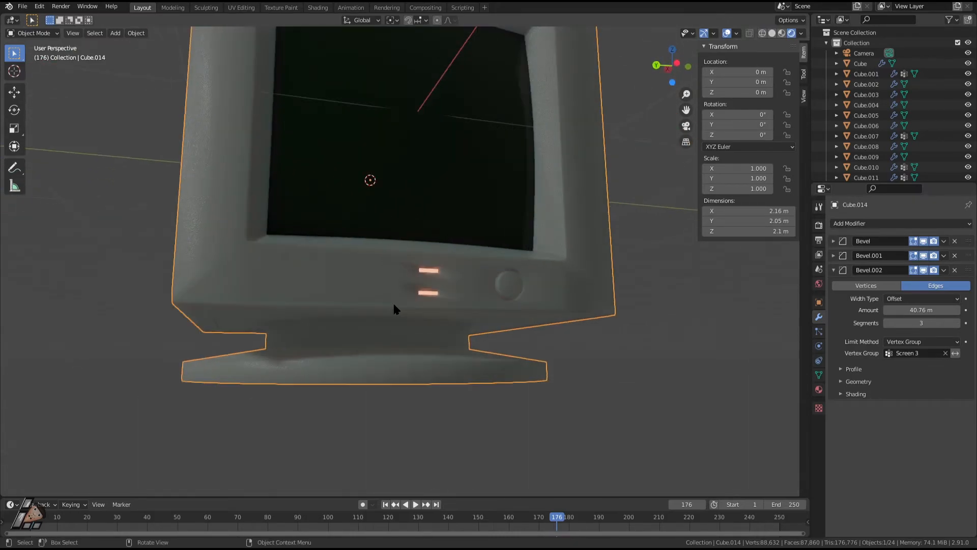
pyautogui.moveTo(392, 302); pyautogui.dragTo(369, 331, button='middle')
pyautogui.scroll(-3, 370, 198)
pyautogui.press('Tab')
pyautogui.press('Tab')
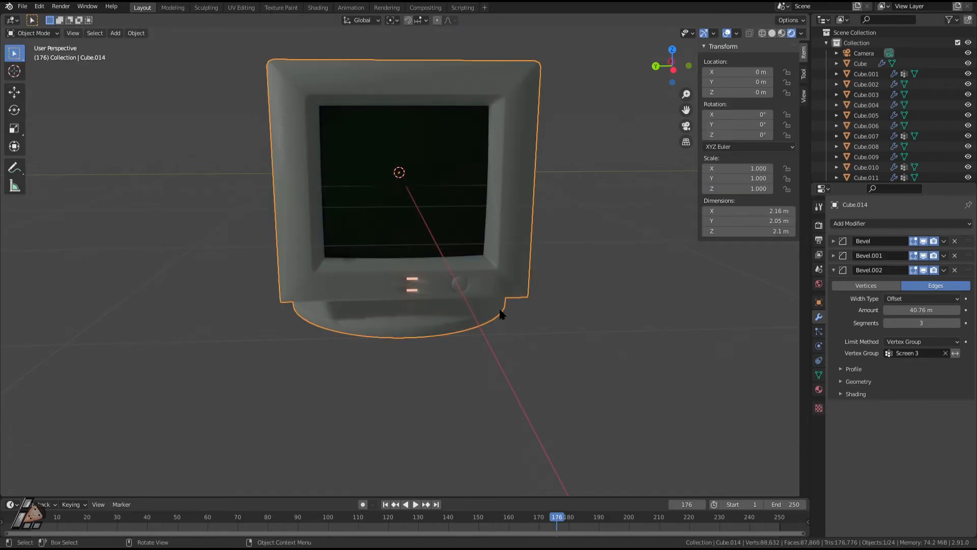
# Add a text object at the 3D cursor inside the monitor
pyautogui.moveTo(499, 285); pyautogui.dragTo(525, 274, button='middle')
pyautogui.hotkey('shift', 'a')
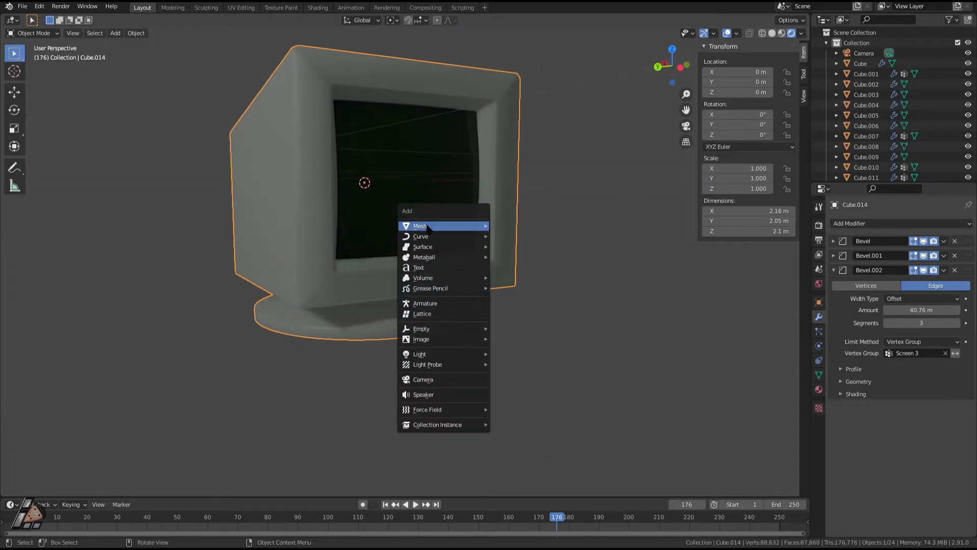
pyautogui.moveTo(436, 224)
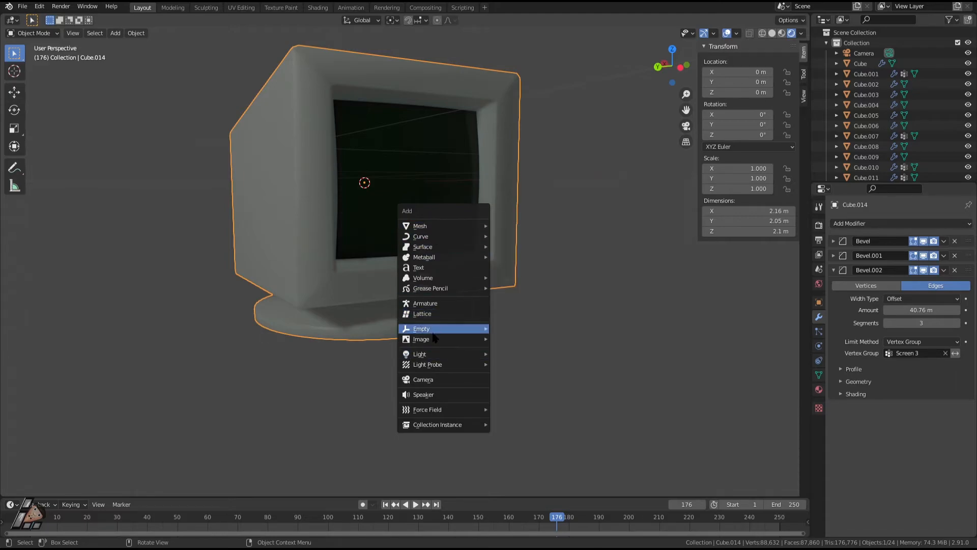
pyautogui.moveTo(431, 330)
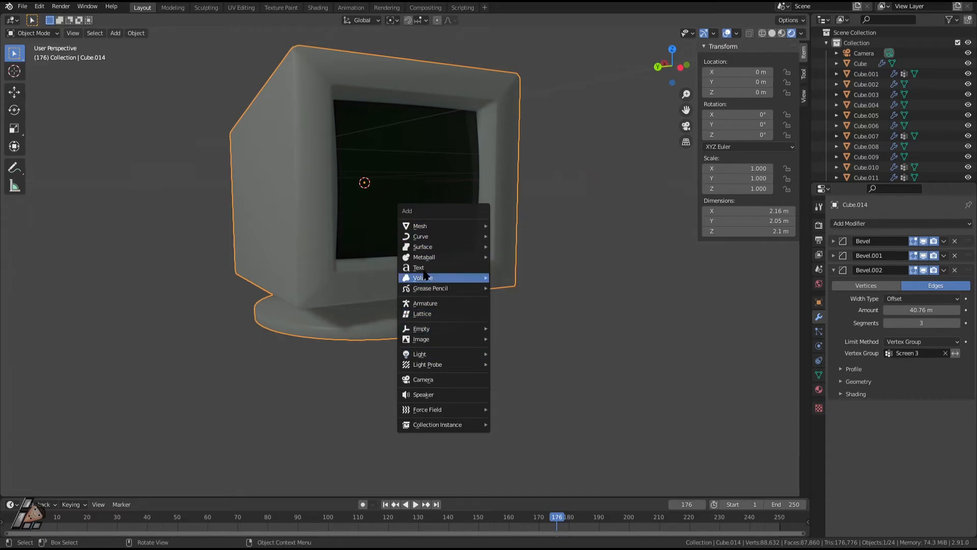
pyautogui.click(435, 268)
# Try rotating the text 90° about the X axis and clear its rotation
pyautogui.write('x90')
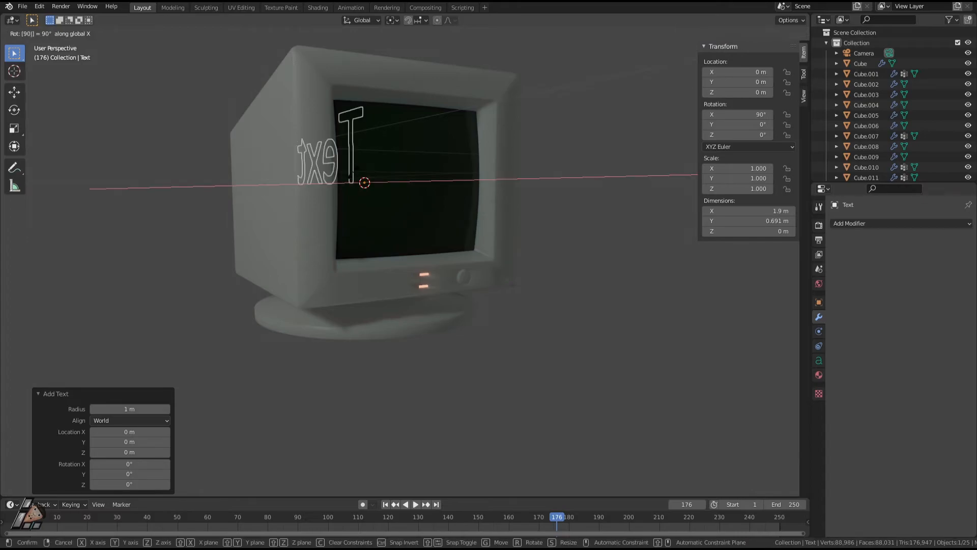
pyautogui.press('Return')
pyautogui.hotkey('alt', 'r')
# Rotate the text 90° about the global Z axis
pyautogui.moveTo(518, 184); pyautogui.dragTo(448, 202, button='middle')
pyautogui.write('rz90')
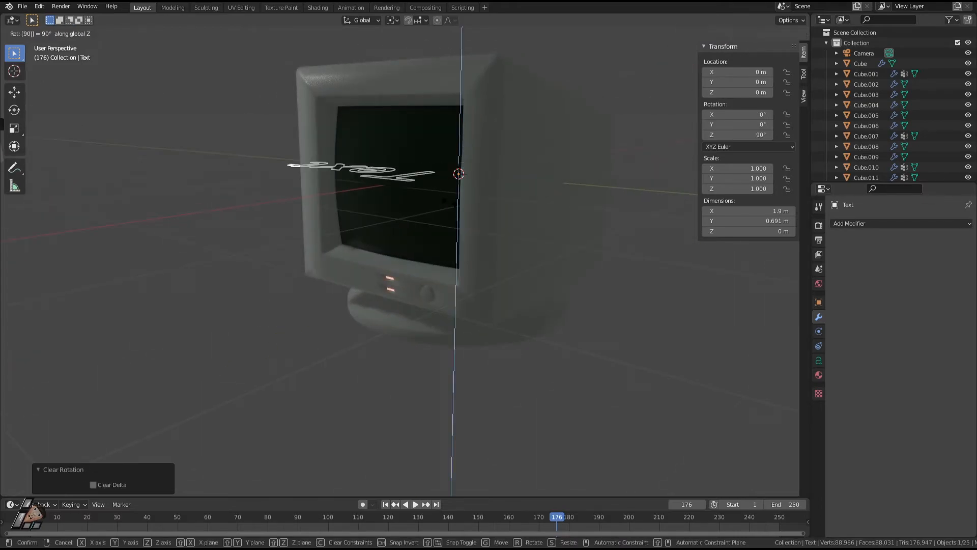
pyautogui.press('BackSpace')
pyautogui.press('BackSpace')
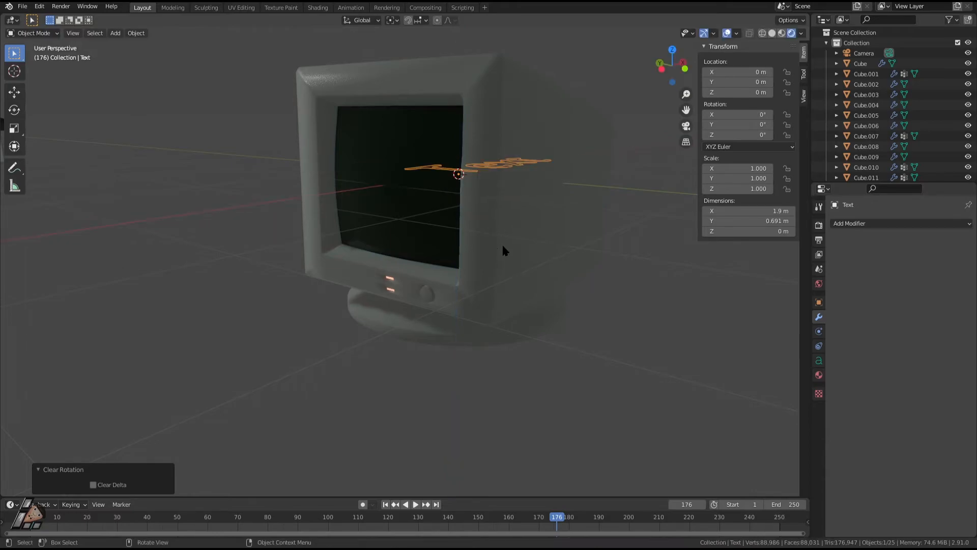
pyautogui.write('90')
pyautogui.press('Return')
# Rotate the text -90° about the global Y axis and 180° about the global Z axis
pyautogui.write('rx90')
pyautogui.press('BackSpace')
pyautogui.press('BackSpace')
pyautogui.write('90')
pyautogui.press('BackSpace')
pyautogui.press('BackSpace')
pyautogui.write('y90')
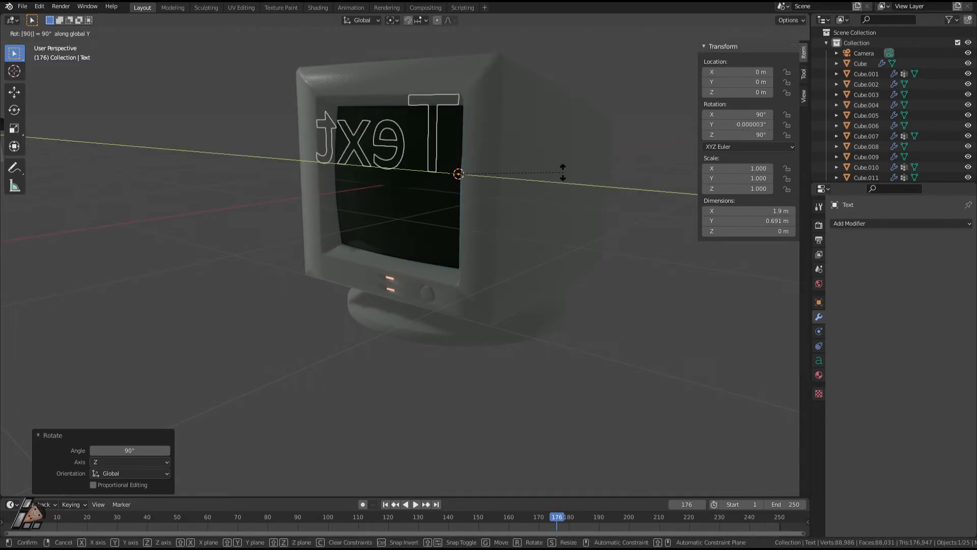
pyautogui.press('-')
pyautogui.press('Return')
pyautogui.write('rz180')
pyautogui.press('Return')
# Set the text's X rotation to 90° so it stands upright and faces out from the screen
pyautogui.press('r')
pyautogui.press('x')
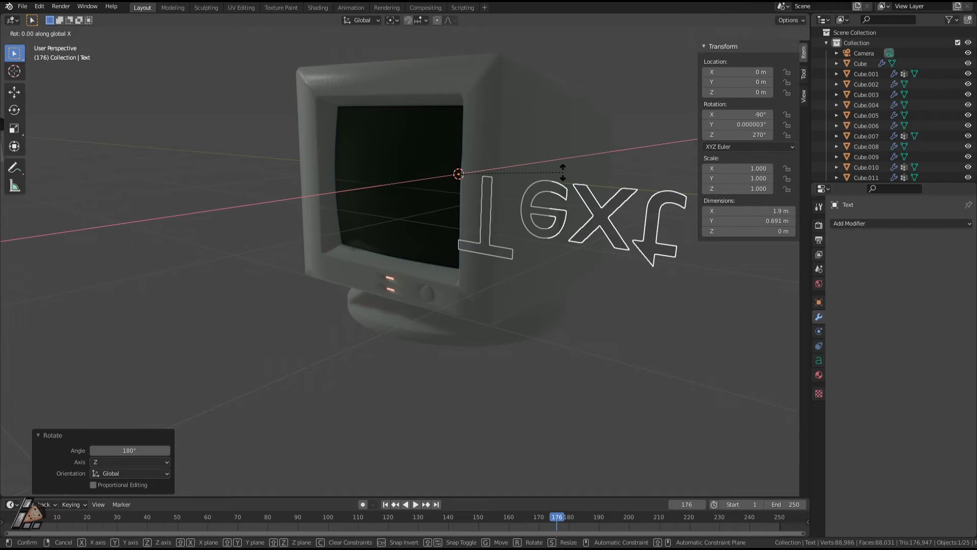
pyautogui.press('Escape')
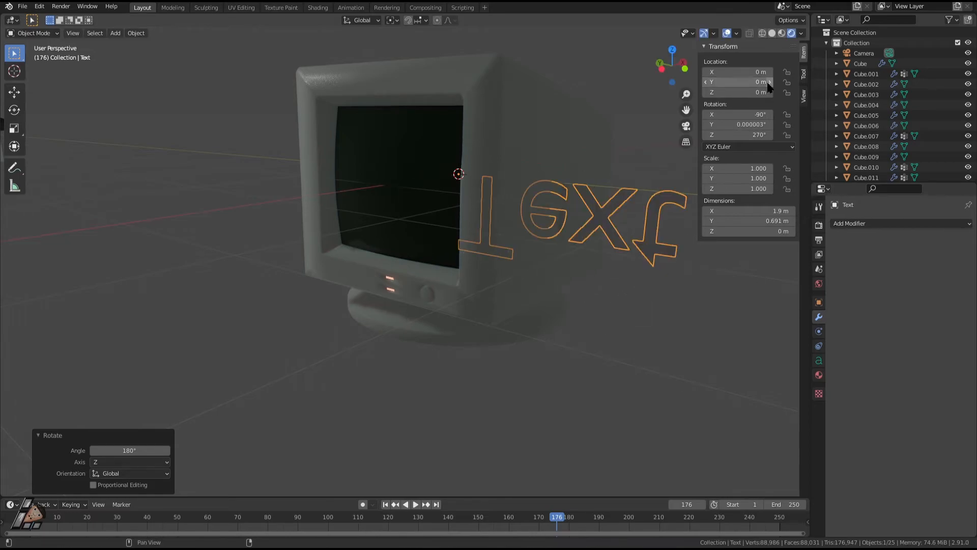
pyautogui.moveTo(739, 115); pyautogui.dragTo(789, 115)
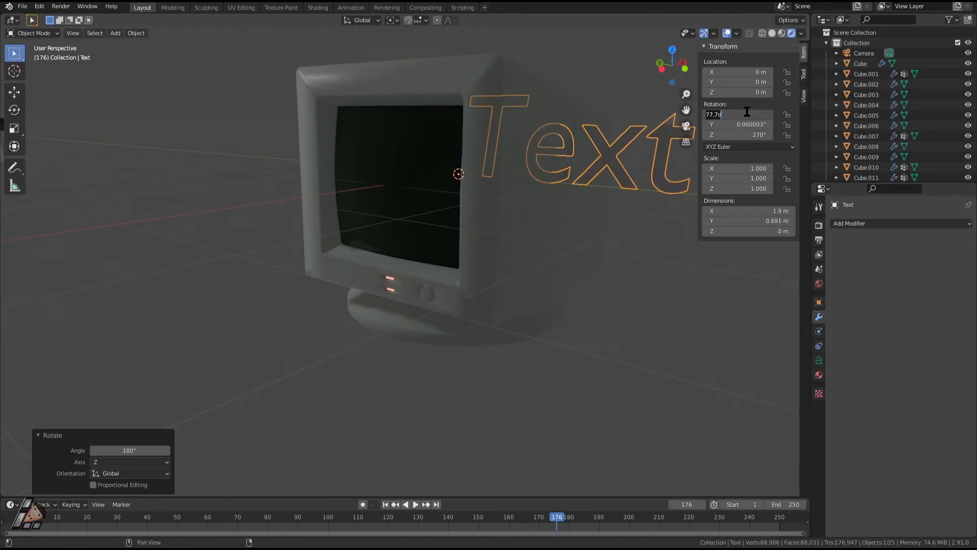
pyautogui.write('0')
pyautogui.press('Return')
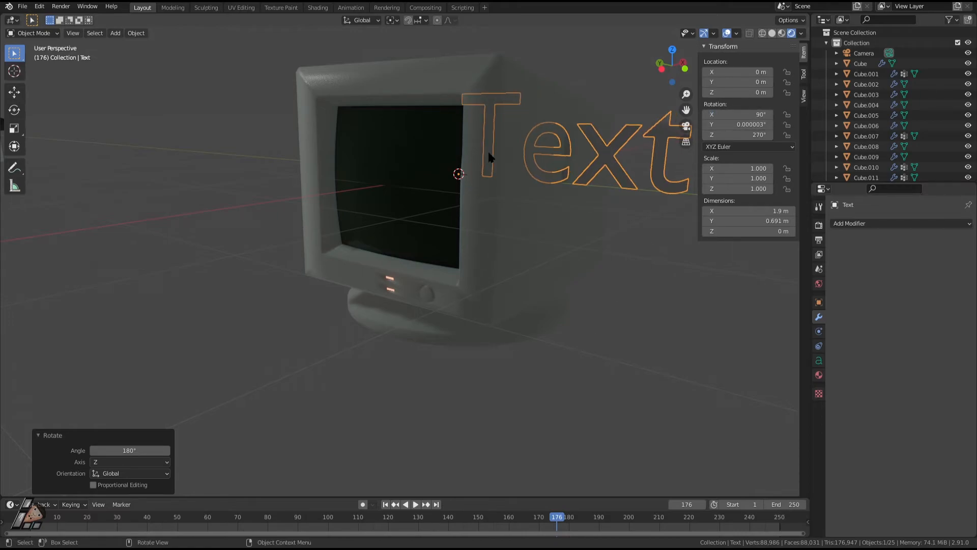
# Move the text along X to about -2.02 m in front of the monitor and scale it to about 0.492
pyautogui.press('g')
pyautogui.press('y')
pyautogui.press('x')
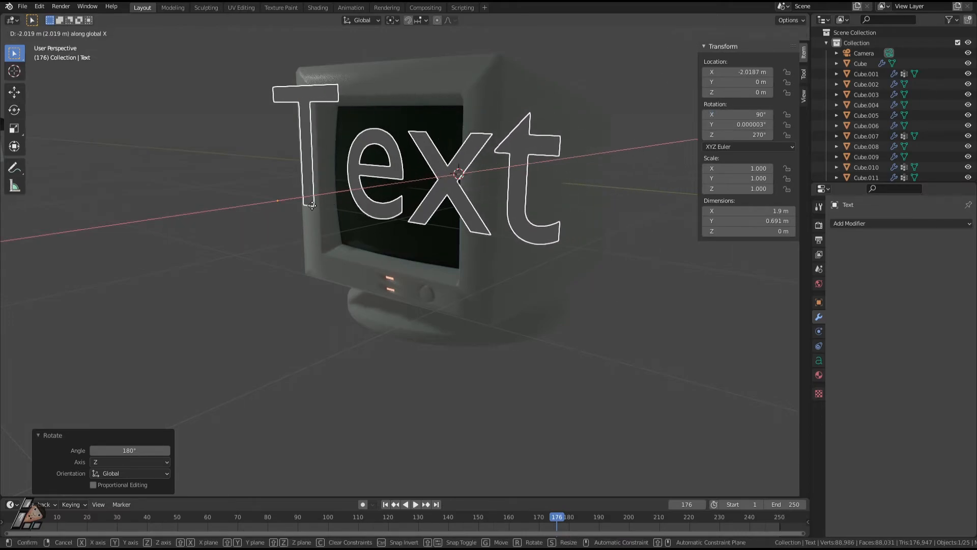
pyautogui.click(312, 206)
pyautogui.press('s')
pyautogui.click(415, 208)
# Move the text back along X to about -0.83 m, close to the monitor's screen
pyautogui.moveTo(387, 209); pyautogui.dragTo(449, 243, button='middle')
pyautogui.press('g')
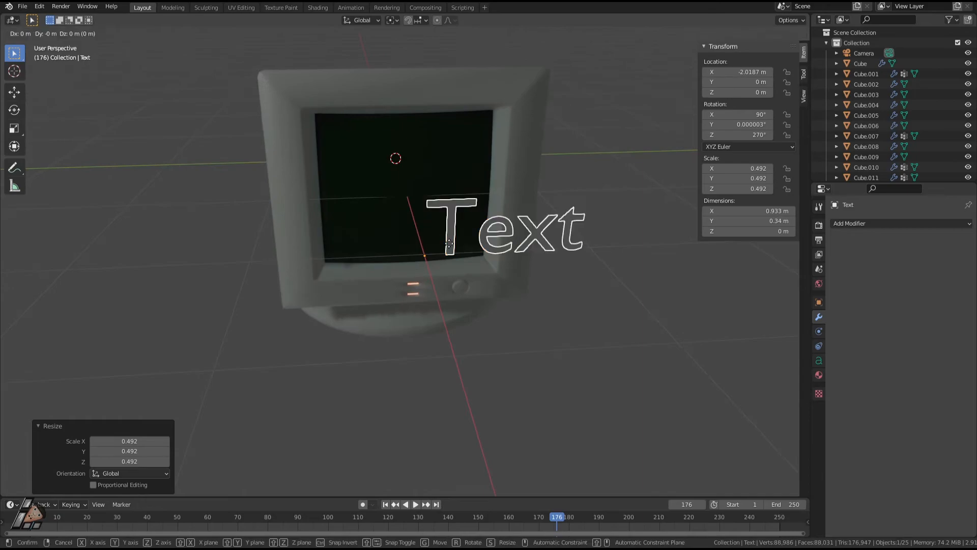
pyautogui.press('Escape')
pyautogui.press('g')
pyautogui.press('x')
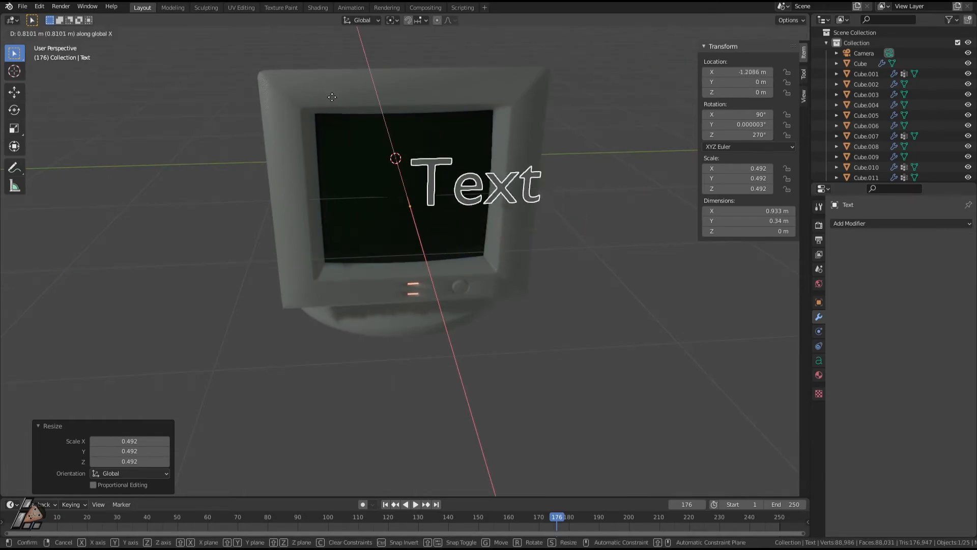
pyautogui.click(332, 97)
pyautogui.moveTo(332, 97); pyautogui.dragTo(397, 138, button='middle')
pyautogui.press('g')
pyautogui.press('x')
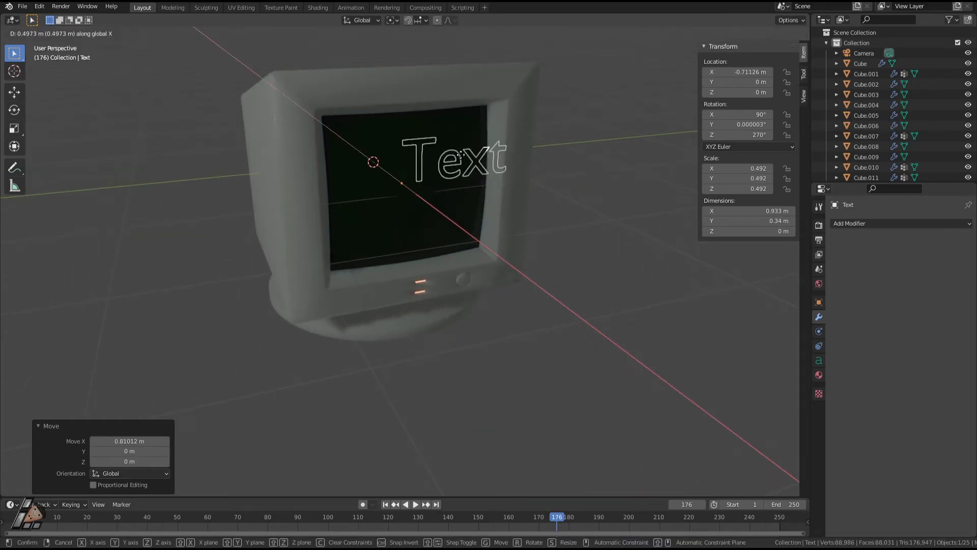
pyautogui.click(461, 157)
# Shift the text along Y by about 0.405 m so it sits within the screen area
pyautogui.moveTo(460, 157); pyautogui.dragTo(427, 168, button='middle')
pyautogui.press('g')
pyautogui.press('x')
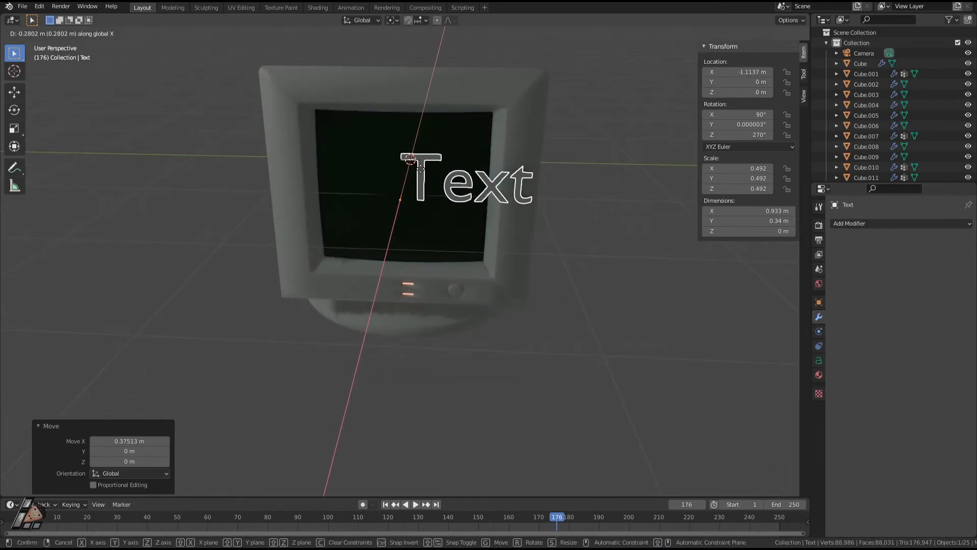
pyautogui.press('y')
pyautogui.click(373, 164)
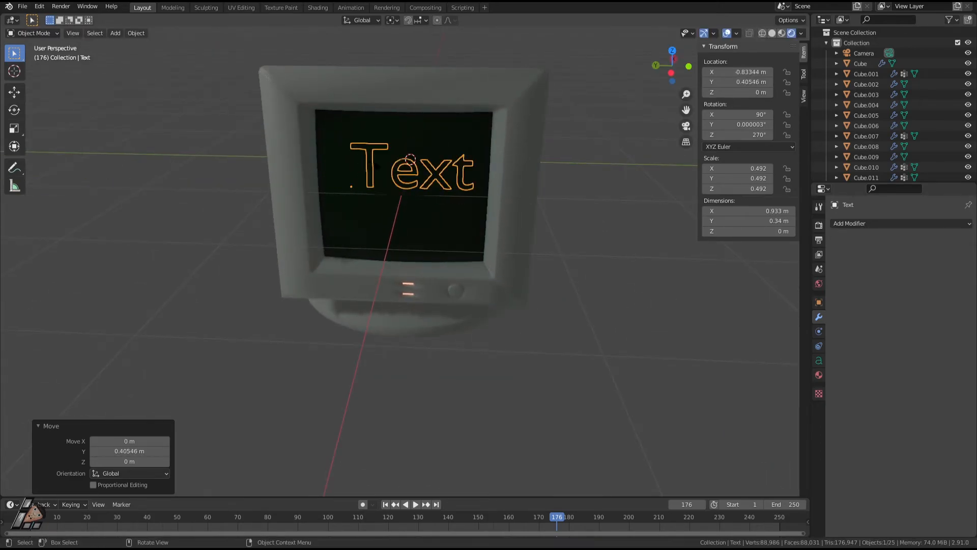
# Move the text along X to about -1.03 m, just in front of the glass, and lower it about 0.046 m
pyautogui.moveTo(373, 164); pyautogui.dragTo(433, 194, button='middle')
pyautogui.press('g')
pyautogui.press('x')
pyautogui.rightClick(442, 203)
pyautogui.press('g')
pyautogui.press('x')
pyautogui.click(490, 225)
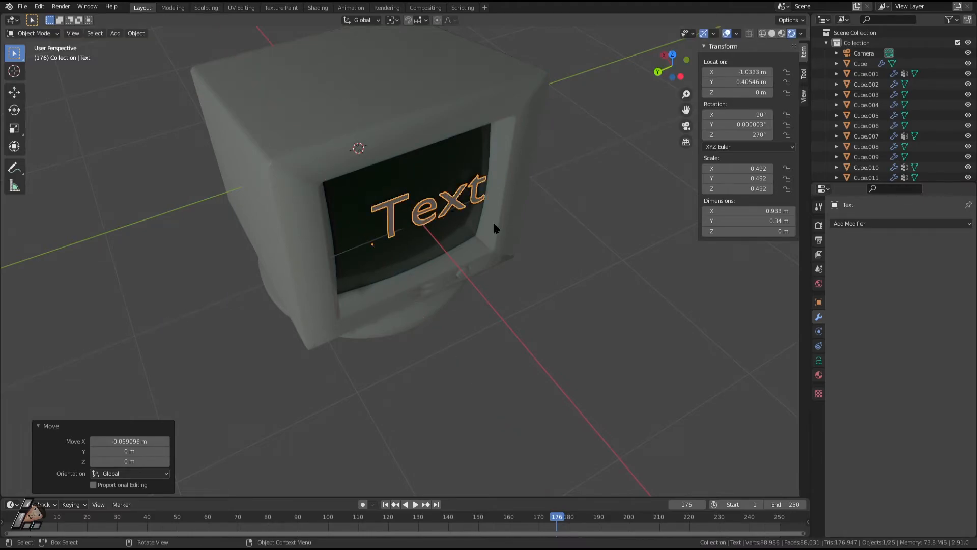
pyautogui.moveTo(489, 226); pyautogui.dragTo(495, 157, button='middle')
pyautogui.press('g')
pyautogui.press('z')
pyautogui.press('Return')
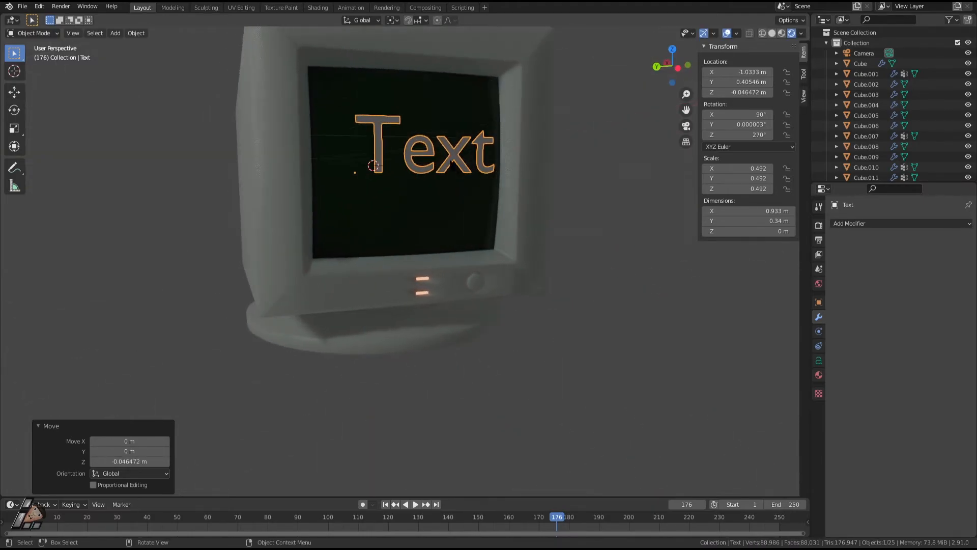
# Scale the text down to about 0.418 so it fits inside the screen
pyautogui.moveTo(457, 182); pyautogui.dragTo(425, 184, button='middle')
pyautogui.scroll(3, 425, 183)
pyautogui.moveTo(421, 137); pyautogui.dragTo(515, 246, button='middle')
pyautogui.press('s')
pyautogui.click(466, 229)
pyautogui.press('Tab')
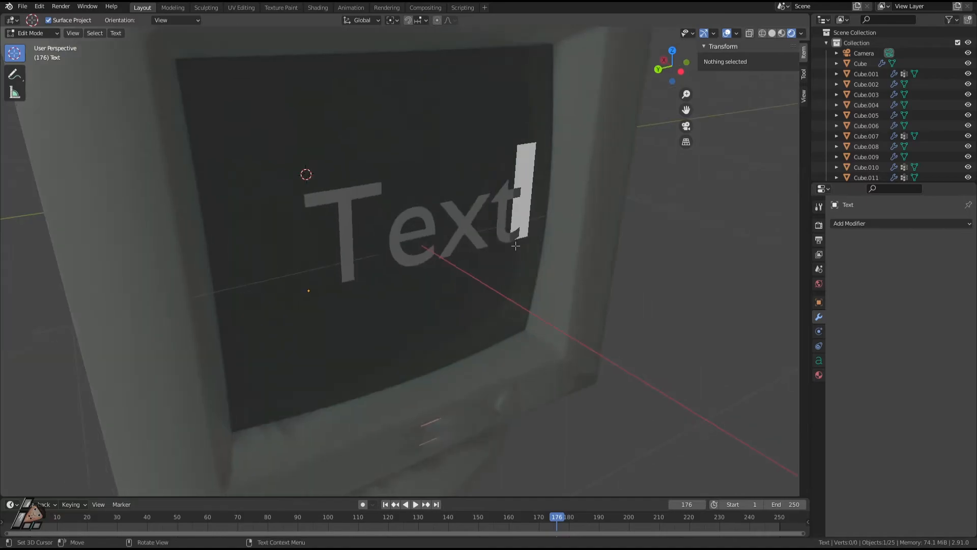
pyautogui.press('Tab')
pyautogui.scroll(-5, 677, 347)
pyautogui.moveTo(609, 310); pyautogui.dragTo(658, 300, button='middle')
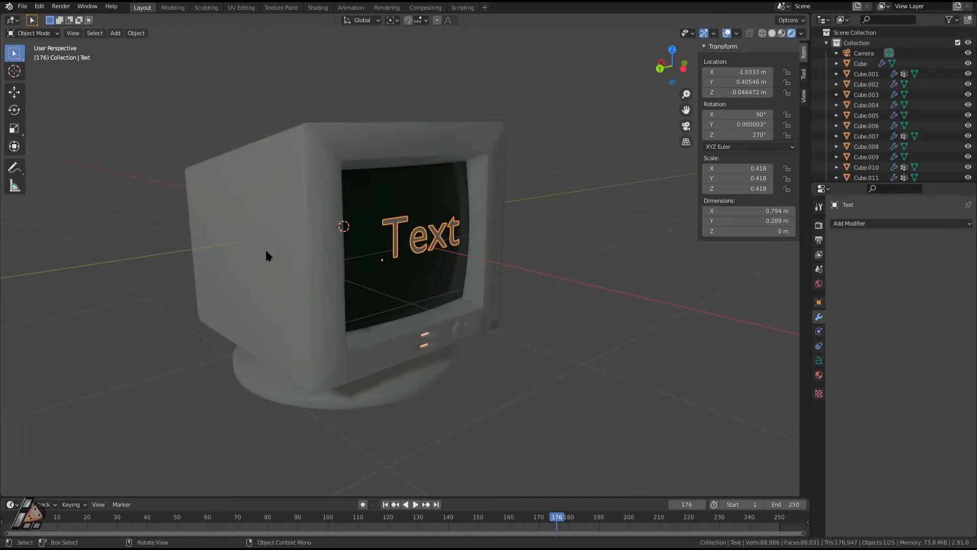
# Add a new material to the text and change its surface to Emission
pyautogui.moveTo(382, 345); pyautogui.dragTo(360, 333, button='middle')
pyautogui.scroll(2, 432, 348)
pyautogui.moveTo(432, 351); pyautogui.dragTo(415, 249, button='middle')
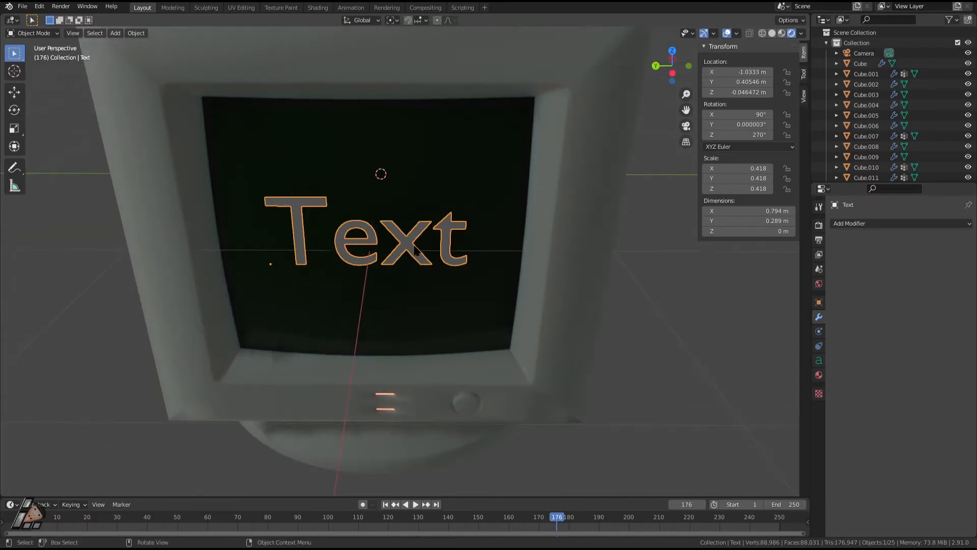
pyautogui.moveTo(552, 307); pyautogui.dragTo(520, 303, button='middle')
pyautogui.press('Tab')
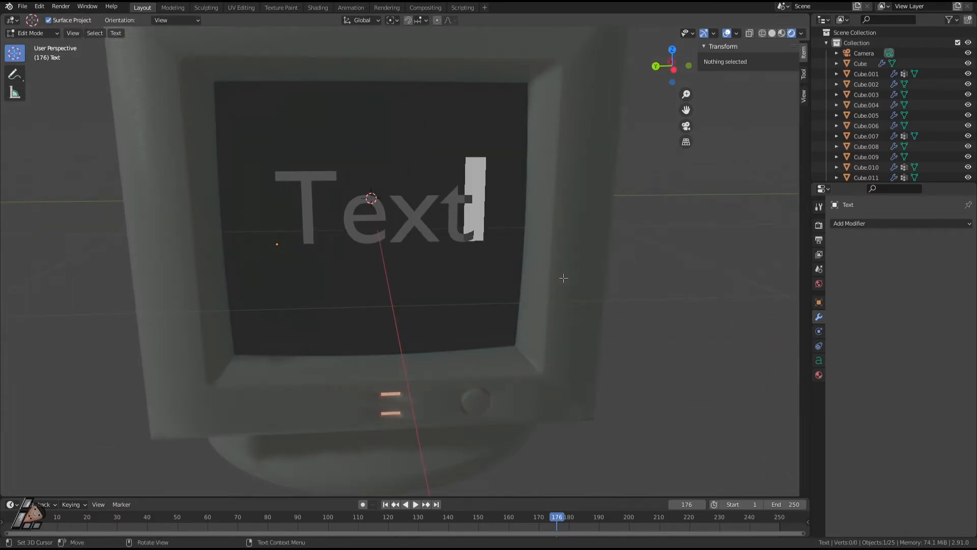
pyautogui.click(819, 375)
pyautogui.click(898, 268)
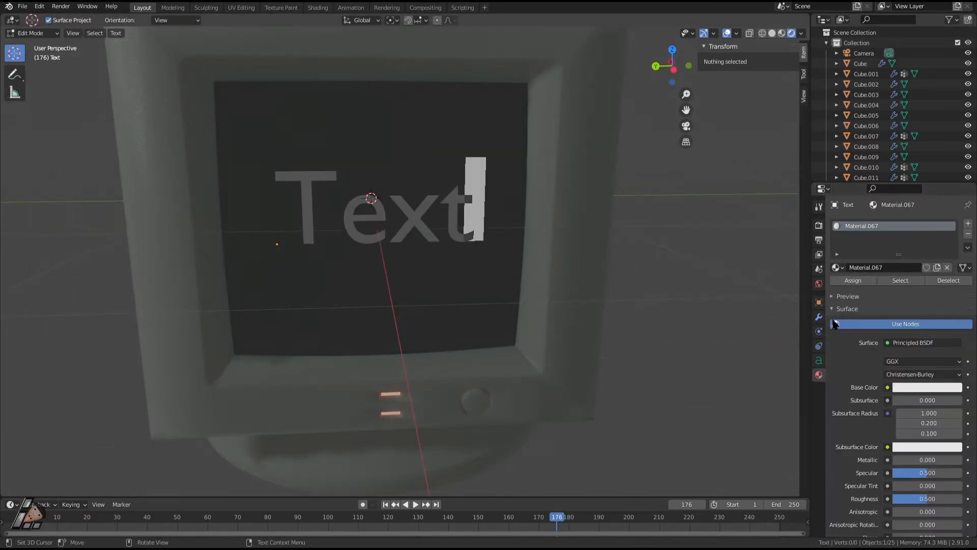
pyautogui.click(930, 347)
pyautogui.click(875, 147)
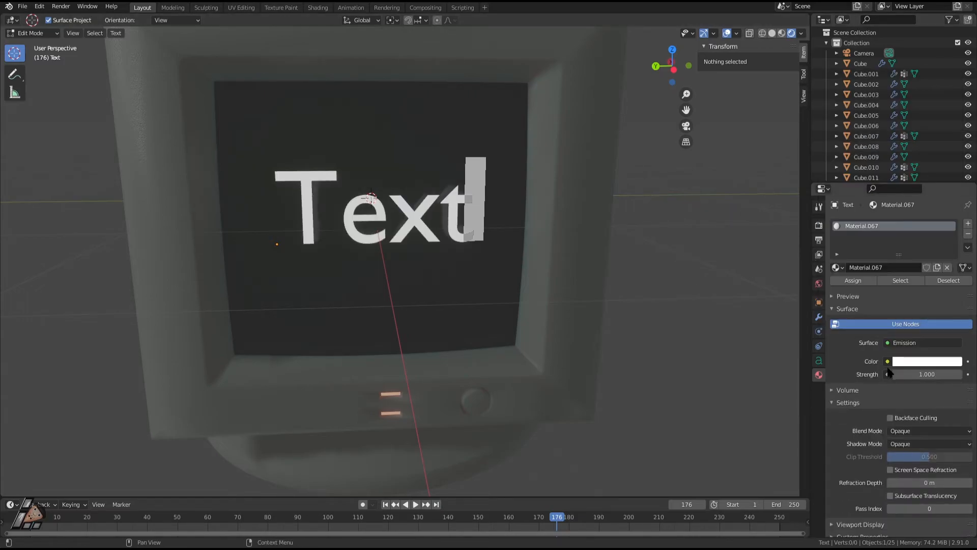
# Set the text's emission colour to bright green, try a strength of 3 and return the strength to 1
pyautogui.click(902, 361)
pyautogui.click(878, 227)
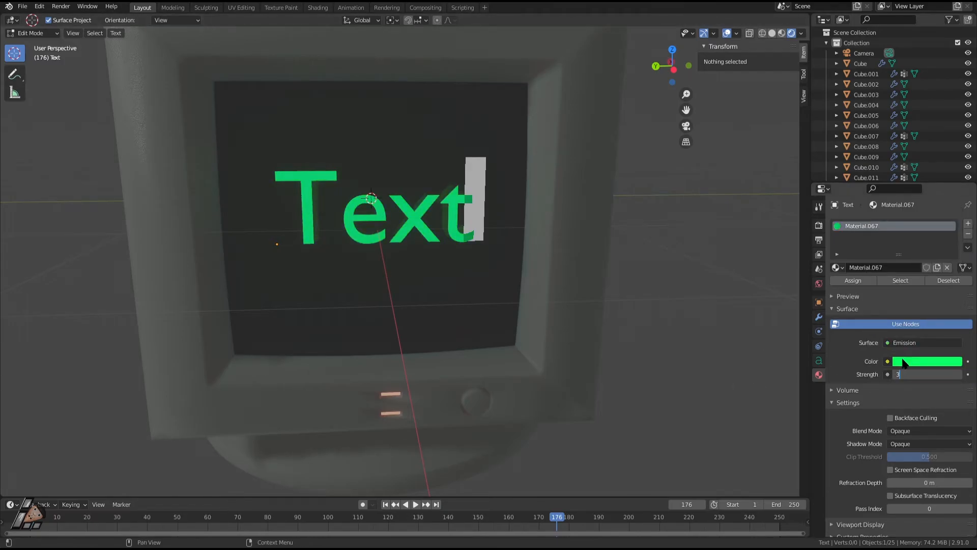
pyautogui.write('3')
pyautogui.press('Return')
pyautogui.scroll(-4, 611, 305)
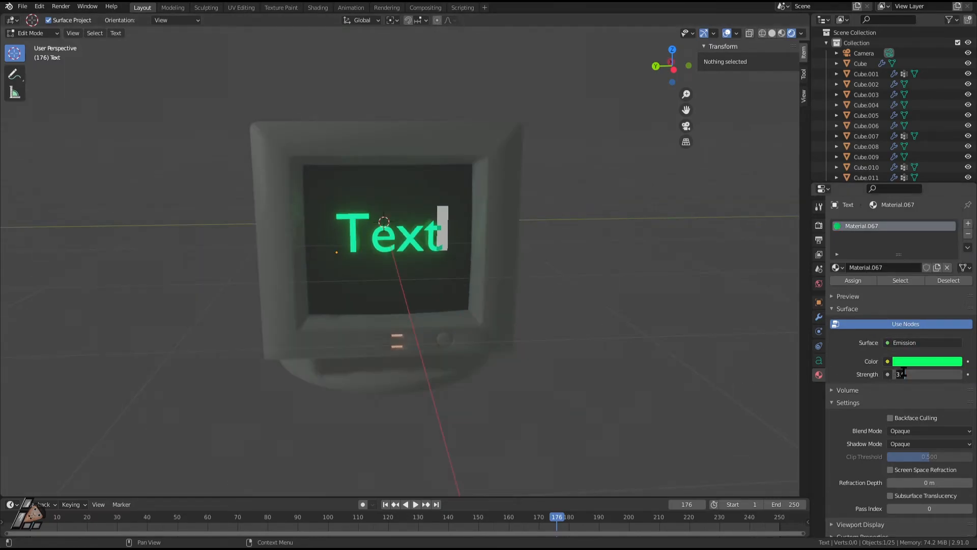
pyautogui.press('Return')
pyautogui.press('Tab')
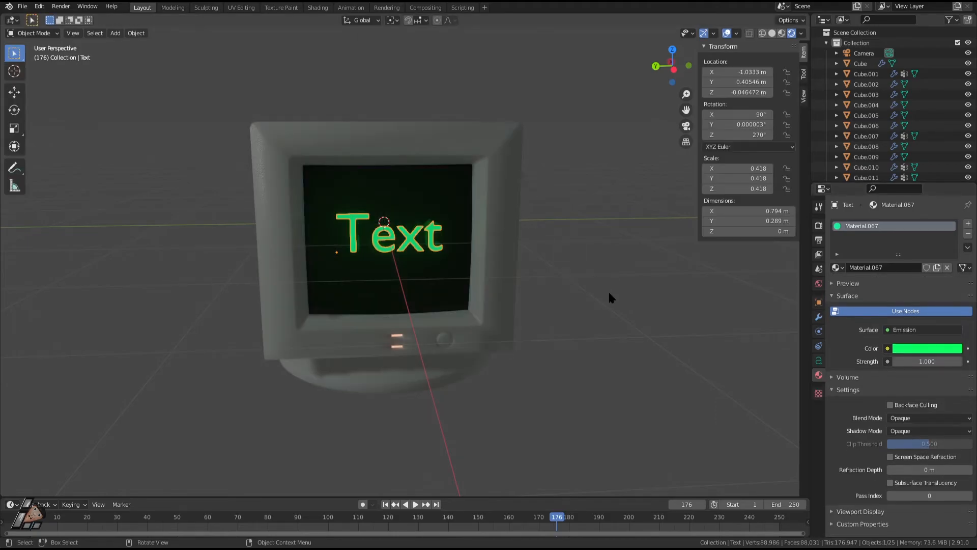
# Scale the text to about 0.090 and raise it along Z to about 0.339 m on the upper screen
pyautogui.press('s')
pyautogui.click(401, 258)
pyautogui.press('g')
pyautogui.press('z')
pyautogui.click(384, 207)
pyautogui.moveTo(392, 251); pyautogui.dragTo(380, 231, button='middle')
# Append "hello my name is" and a first name to the word "Text" in the text object
pyautogui.press('Tab')
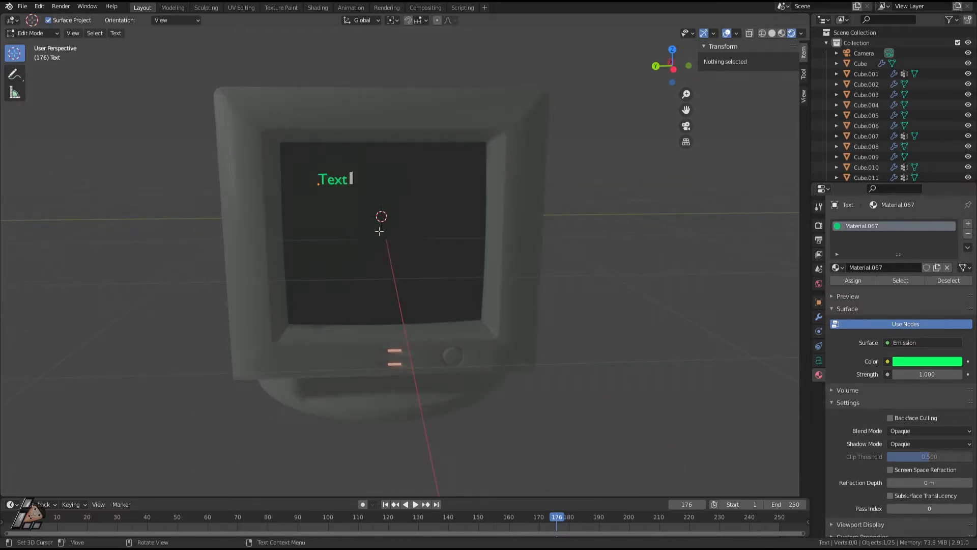
pyautogui.write('hello my name is luk')
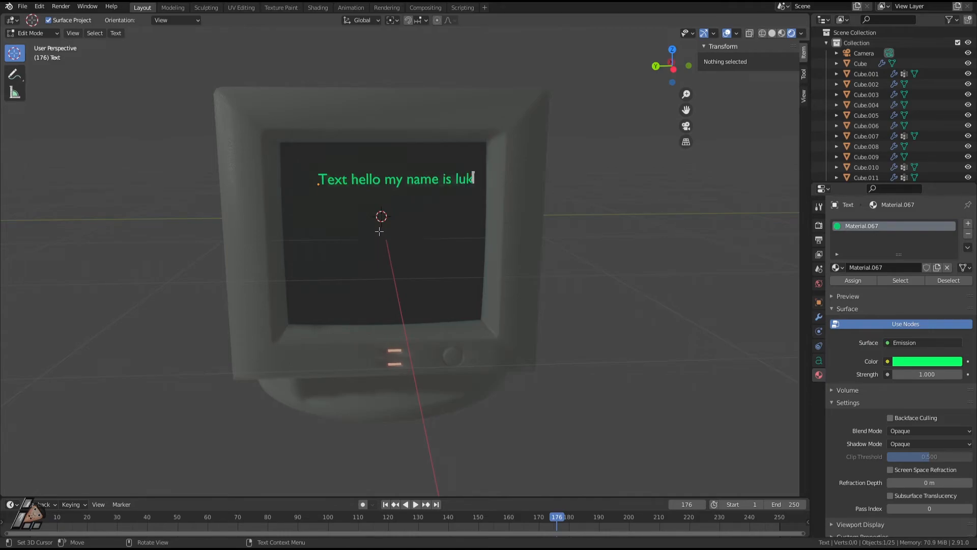
pyautogui.write('as')
pyautogui.press('Tab')
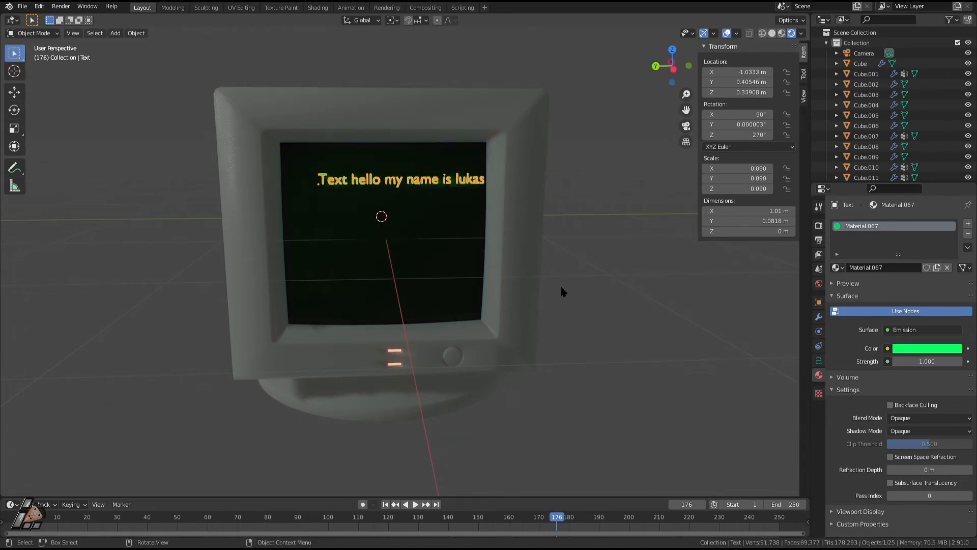
# Shift the text line along Y to about 0.493 m to centre it on the screen, and deselect it
pyautogui.press('g')
pyautogui.press('y')
pyautogui.click(538, 297)
pyautogui.click(624, 397)
# Inspect the monitor and its glowing green text line from several angles and distances
pyautogui.scroll(-4, 596, 377)
pyautogui.moveTo(580, 364); pyautogui.dragTo(496, 332, button='middle')
pyautogui.scroll(4, 559, 316)
pyautogui.scroll(-6, 473, 345)
pyautogui.moveTo(451, 357); pyautogui.dragTo(547, 335, button='middle')
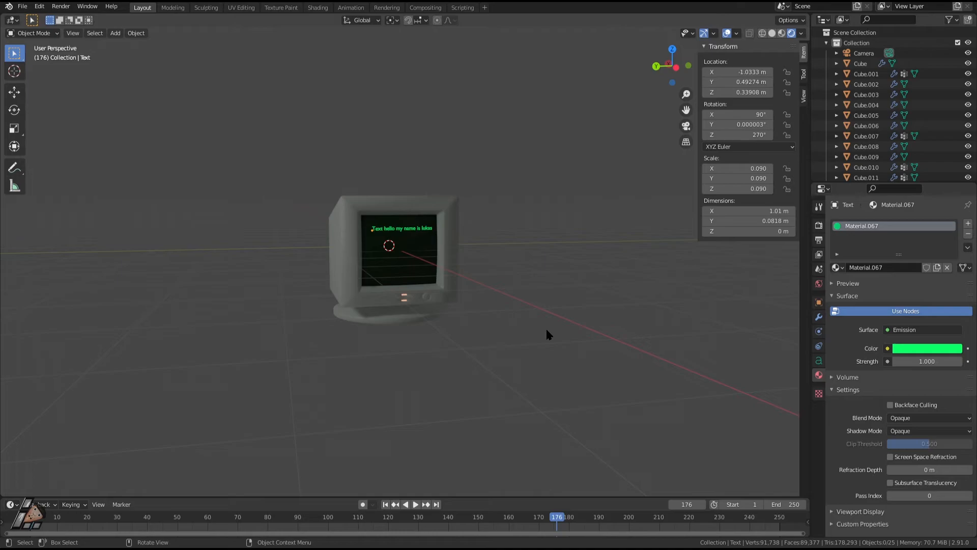
pyautogui.moveTo(373, 287); pyautogui.dragTo(595, 280, button='middle')
pyautogui.scroll(6, 432, 368)
pyautogui.press('Tab')
pyautogui.scroll(-3, 327, 260)
pyautogui.moveTo(327, 260); pyautogui.dragTo(528, 257, button='middle')
pyautogui.press('Tab')
pyautogui.moveTo(497, 319); pyautogui.dragTo(441, 279, button='middle')
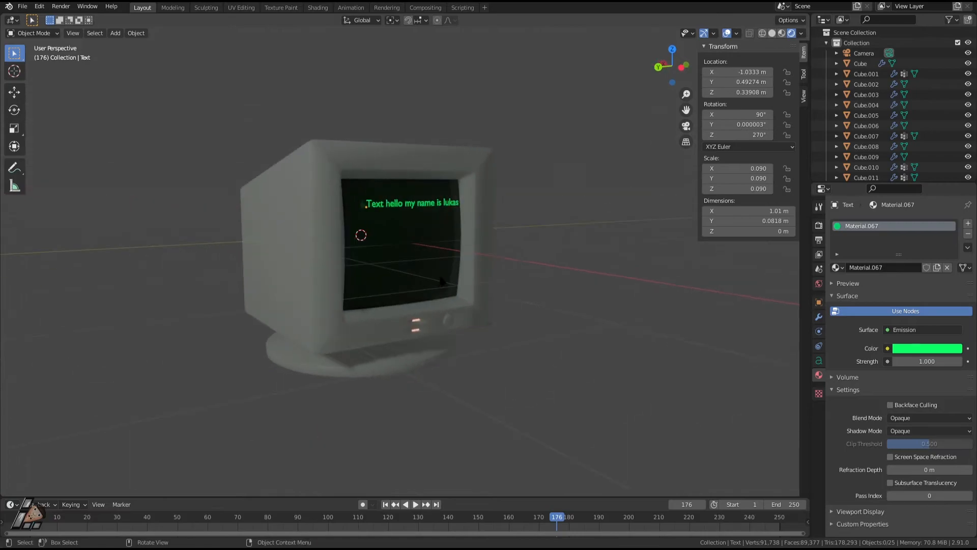
pyautogui.press('Tab')
pyautogui.scroll(2, 525, 338)
pyautogui.press('Tab')
pyautogui.moveTo(517, 331); pyautogui.dragTo(419, 360, button='middle')
# Move the green text line along X to about -0.996 m, slightly closer to the screen glass
pyautogui.click(423, 199)
pyautogui.moveTo(387, 255); pyautogui.dragTo(429, 256, button='middle')
pyautogui.press('g')
pyautogui.press('y')
pyautogui.press('x')
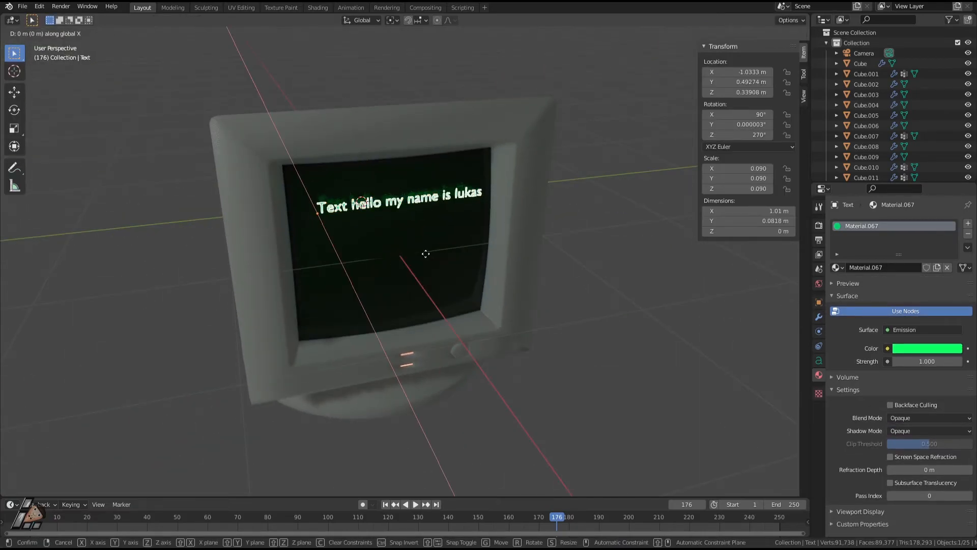
pyautogui.click(567, 301)
pyautogui.moveTo(567, 301); pyautogui.dragTo(418, 211, button='middle')
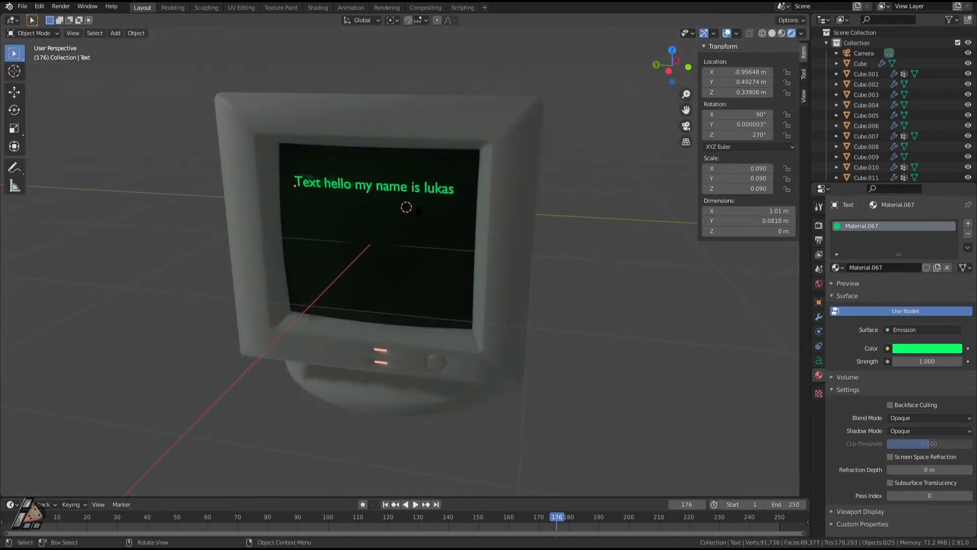
# Duplicate the green text line and place the copy directly beneath it at a Z of about 0.246 m
pyautogui.moveTo(433, 271); pyautogui.dragTo(462, 253, button='middle')
pyautogui.hotkey('shift', 'd')
pyautogui.press('z')
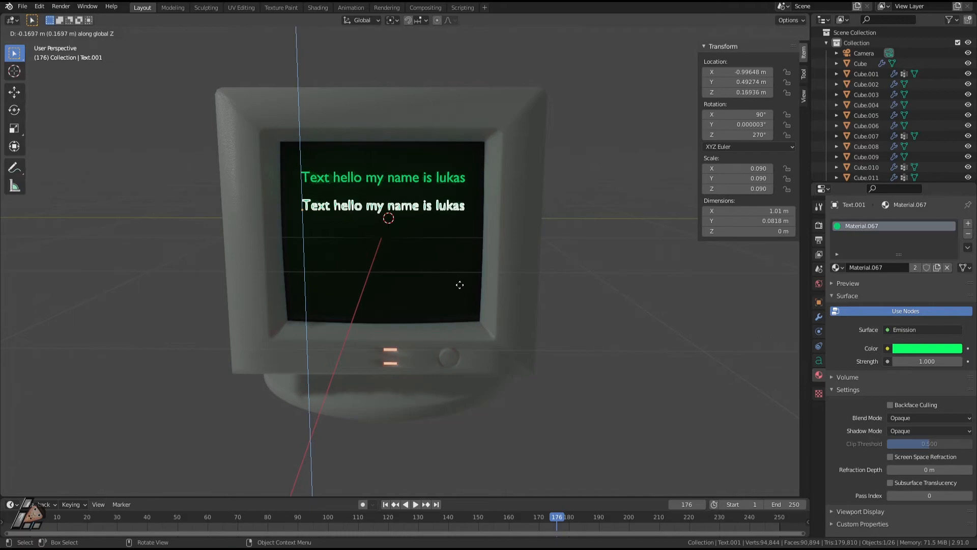
pyautogui.click(560, 320)
pyautogui.press('Tab')
pyautogui.press('Tab')
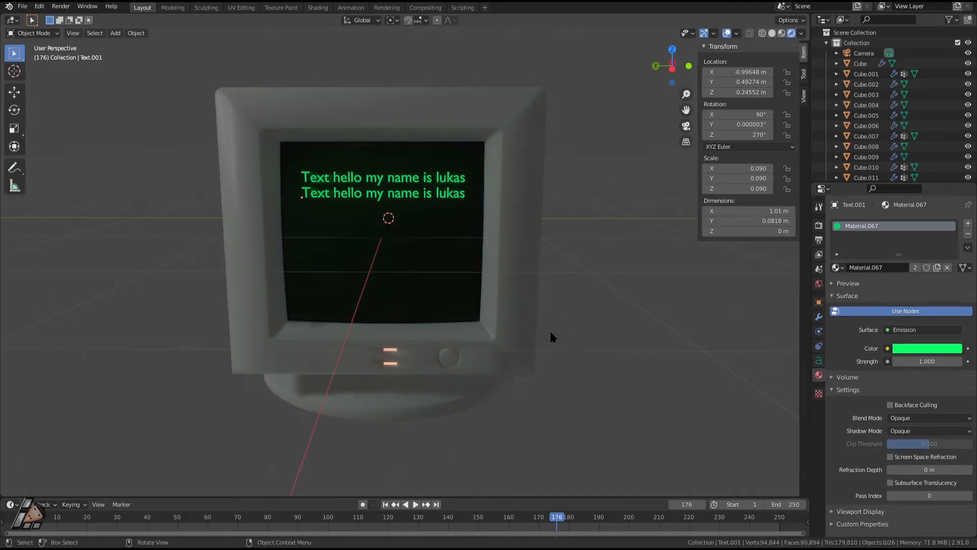
# Lower the duplicated text line along Z to the lower part of the monitor's screen
pyautogui.moveTo(548, 336); pyautogui.dragTo(464, 193, button='middle')
pyautogui.press('g')
pyautogui.press('z')
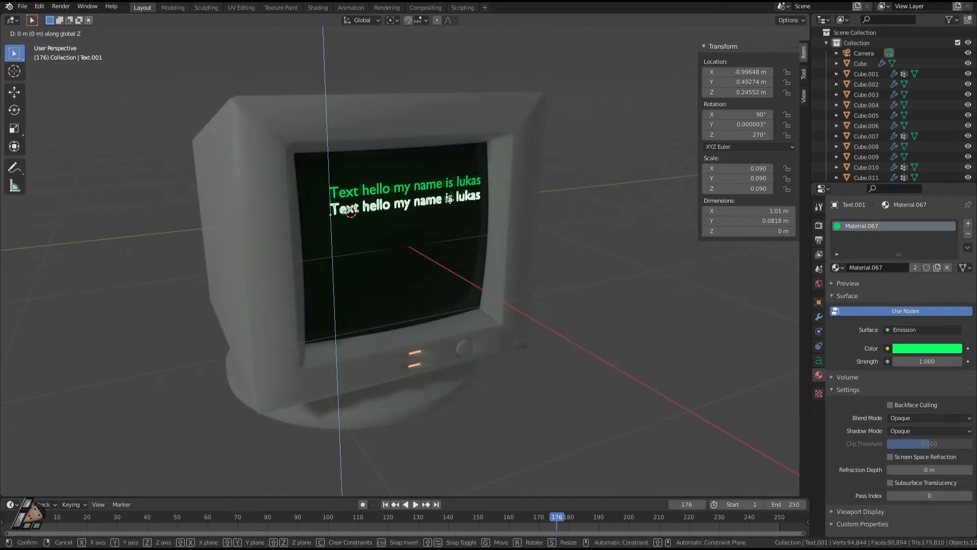
pyautogui.click(554, 313)
# Examine the monitor and its two green text lines from several angles in Object Mode and Edit Mode
pyautogui.moveTo(554, 314); pyautogui.dragTo(682, 350, button='middle')
pyautogui.scroll(-4, 493, 348)
pyautogui.moveTo(494, 349); pyautogui.dragTo(415, 332, button='middle')
pyautogui.scroll(4, 417, 326)
pyautogui.scroll(-3, 422, 351)
pyautogui.moveTo(421, 383); pyautogui.dragTo(293, 350, button='middle')
pyautogui.click(466, 288)
pyautogui.press('Tab')
pyautogui.press('Tab')
pyautogui.press('Tab')
pyautogui.click(411, 283)
pyautogui.moveTo(512, 342); pyautogui.dragTo(423, 357, button='middle')
pyautogui.press('Tab')
pyautogui.moveTo(441, 389); pyautogui.dragTo(469, 375, button='middle')
pyautogui.press('Tab')
pyautogui.press('Tab')
pyautogui.press('g')
pyautogui.rightClick(462, 340)
pyautogui.moveTo(465, 319)
pyautogui.mouseDown(button='middle')
pyautogui.moveTo(572, 352)
pyautogui.moveTo(462, 323)
pyautogui.mouseUp(button='middle')
pyautogui.scroll(3, 540, 349)
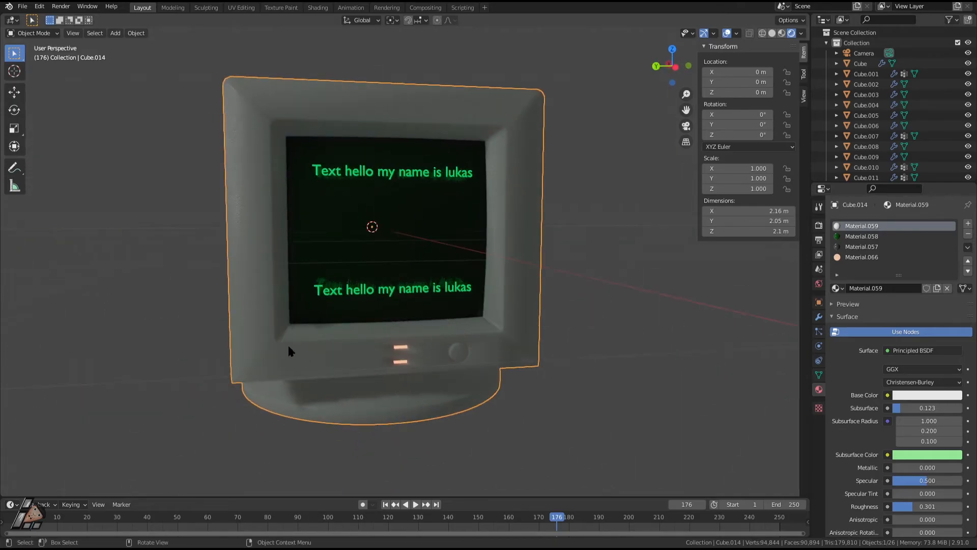
# Pull the front face of the upper orange indicator bar outward along X to about -2.71 m
pyautogui.scroll(5, 394, 365)
pyautogui.moveTo(395, 364); pyautogui.dragTo(450, 298, button='middle')
pyautogui.moveTo(462, 391); pyautogui.dragTo(549, 459, button='middle')
pyautogui.press('Tab')
pyautogui.click(461, 421)
pyautogui.scroll(-5, 549, 460)
pyautogui.press('g')
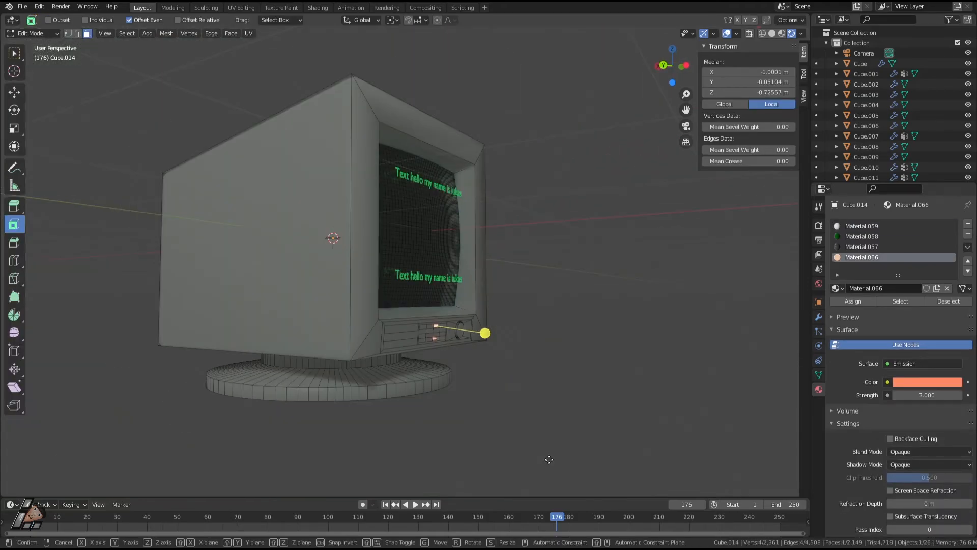
pyautogui.press('y')
pyautogui.press('x')
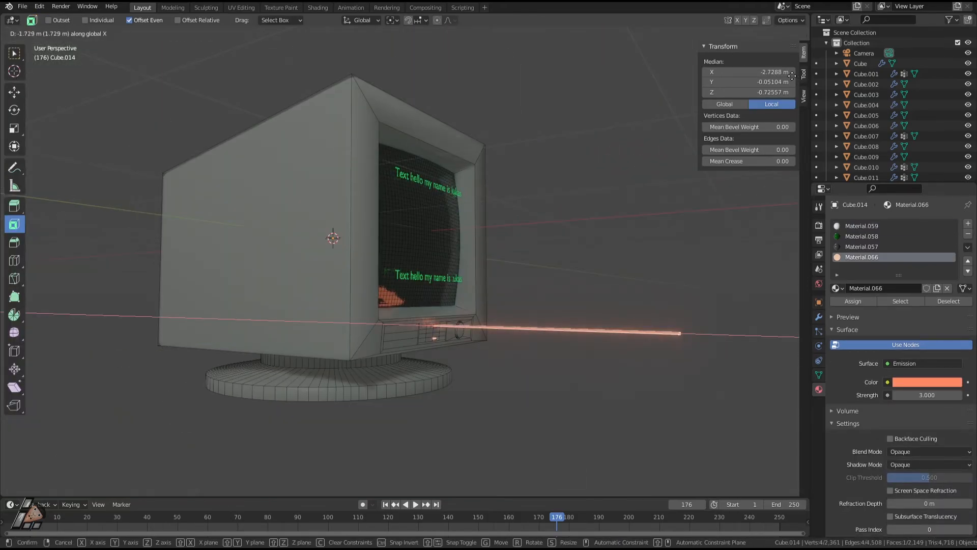
pyautogui.click(622, 206)
pyautogui.moveTo(621, 206); pyautogui.dragTo(545, 298, button='middle')
pyautogui.press('Tab')
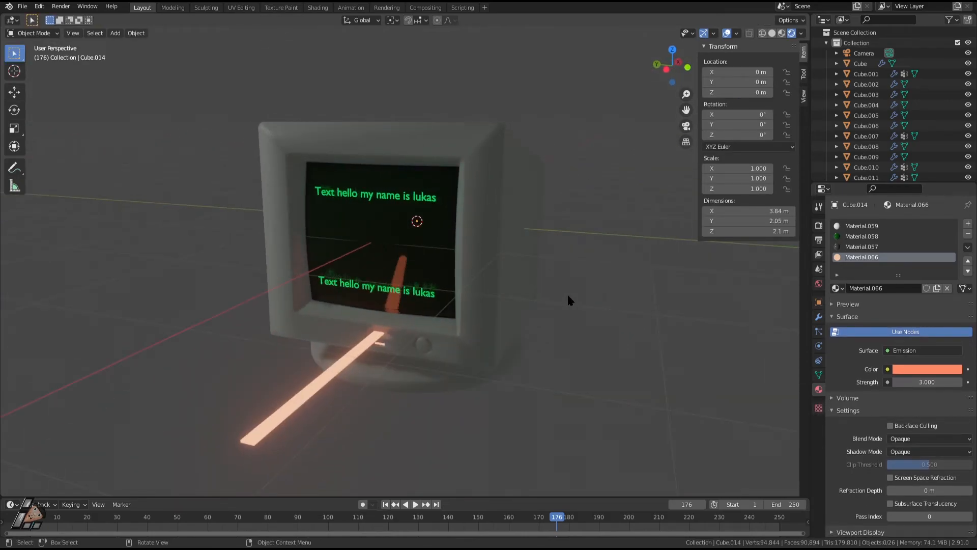
# Move the upper indicator bar's front face back along X to about -1.225 m
pyautogui.moveTo(497, 247); pyautogui.dragTo(522, 265, button='middle')
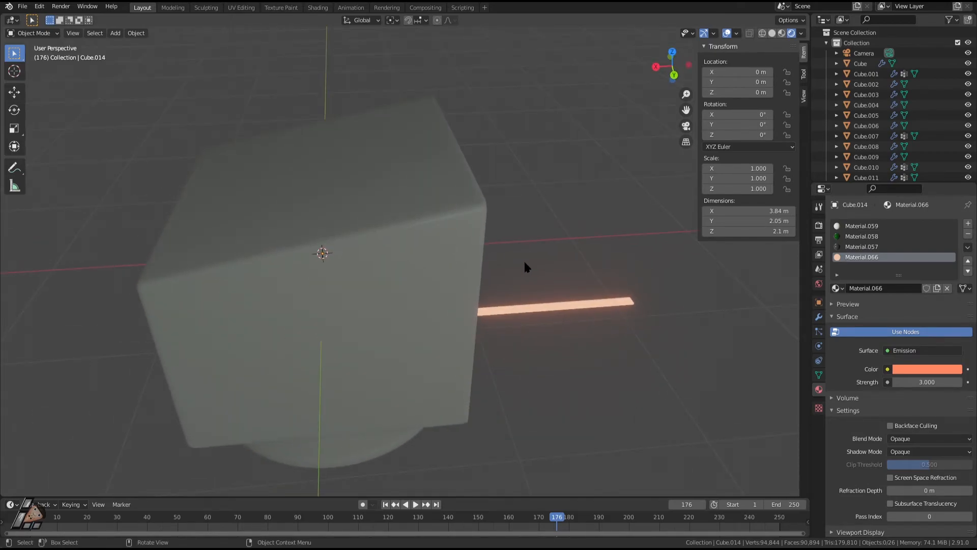
pyautogui.moveTo(526, 267); pyautogui.dragTo(641, 409, button='middle')
pyautogui.press('Tab')
pyautogui.press('g')
pyautogui.press('x')
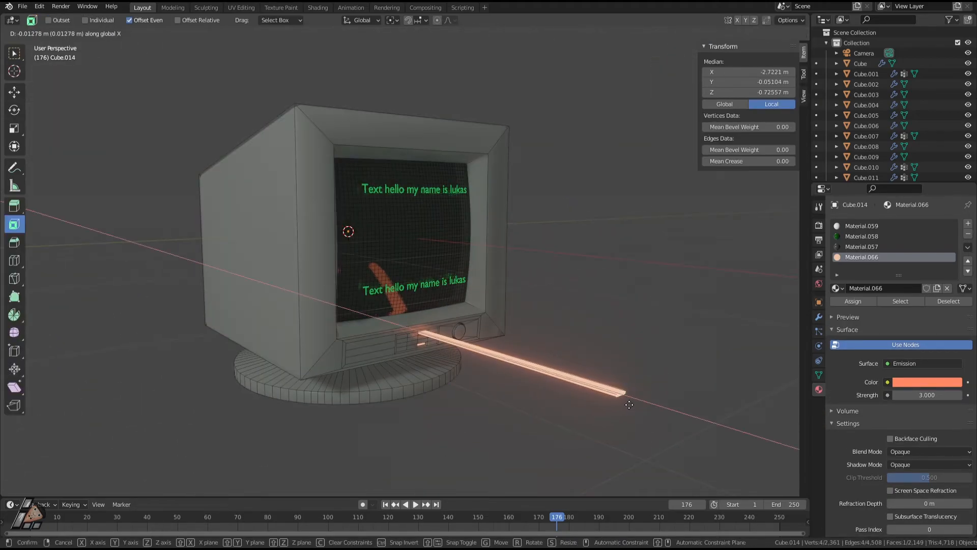
pyautogui.click(444, 363)
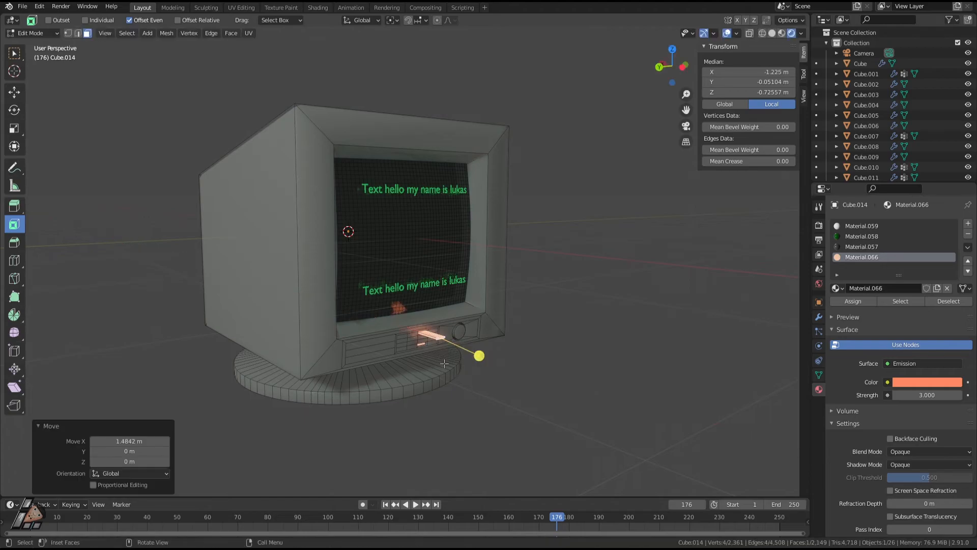
pyautogui.press('g')
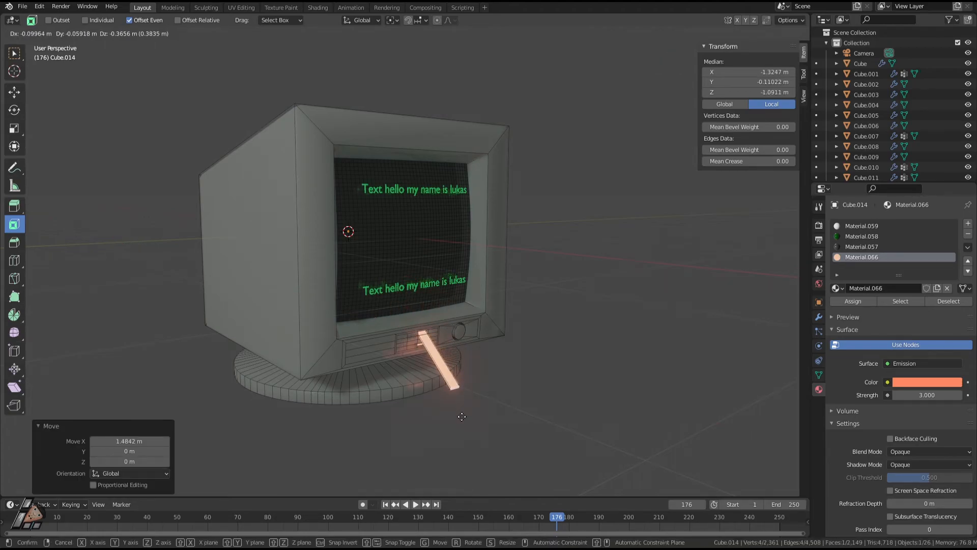
pyautogui.rightClick(480, 376)
pyautogui.press('s')
pyautogui.press('x')
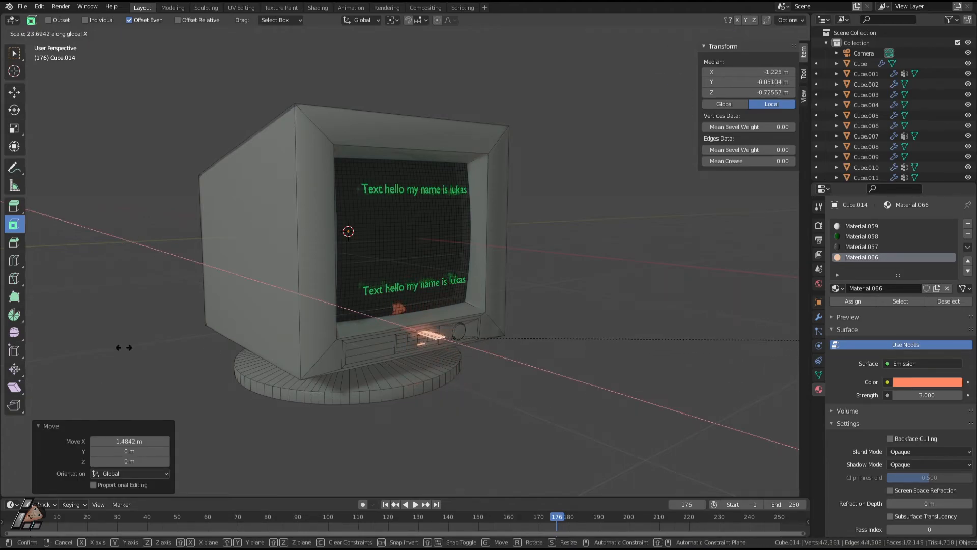
pyautogui.rightClick(169, 348)
# Return to Object Mode, display the monitor's bevel modifiers and save the file Monitor 1.blend
pyautogui.moveTo(326, 368); pyautogui.dragTo(275, 371, button='middle')
pyautogui.press('Tab')
pyautogui.moveTo(478, 402); pyautogui.dragTo(579, 390, button='middle')
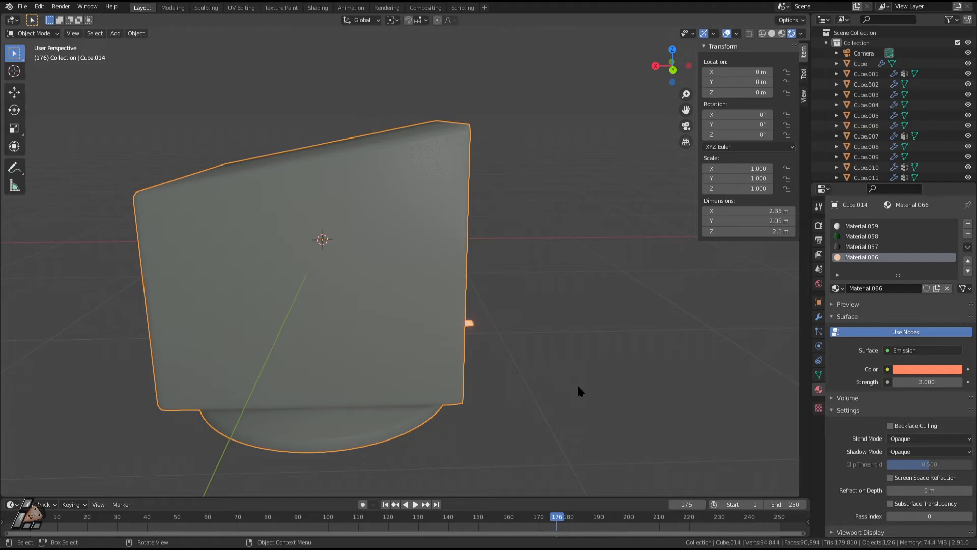
pyautogui.moveTo(578, 391); pyautogui.dragTo(383, 330, button='middle')
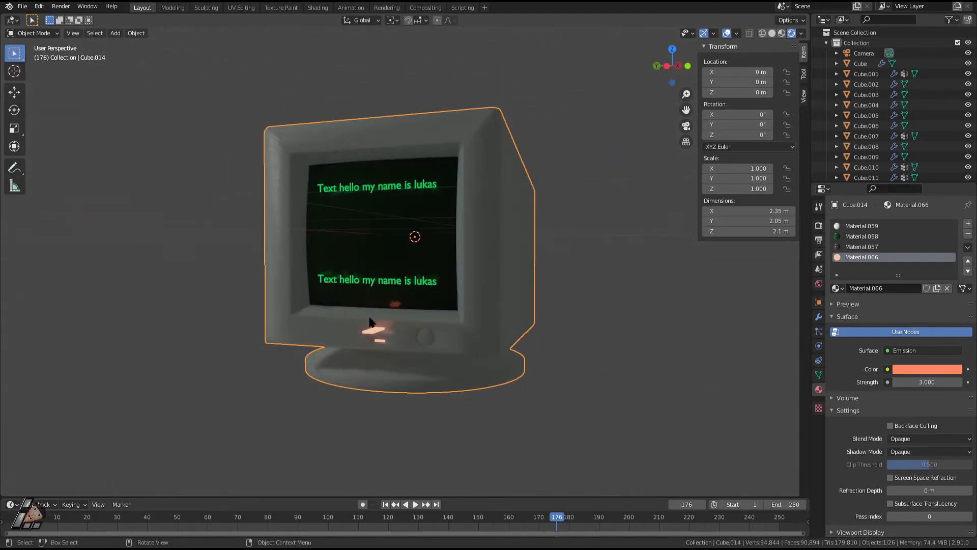
pyautogui.moveTo(413, 256); pyautogui.dragTo(297, 283, button='middle')
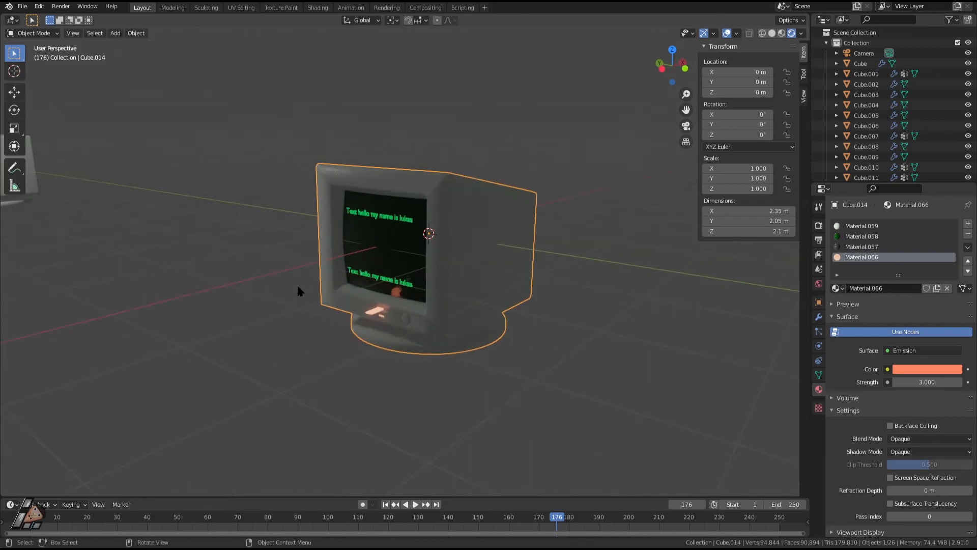
pyautogui.click(819, 318)
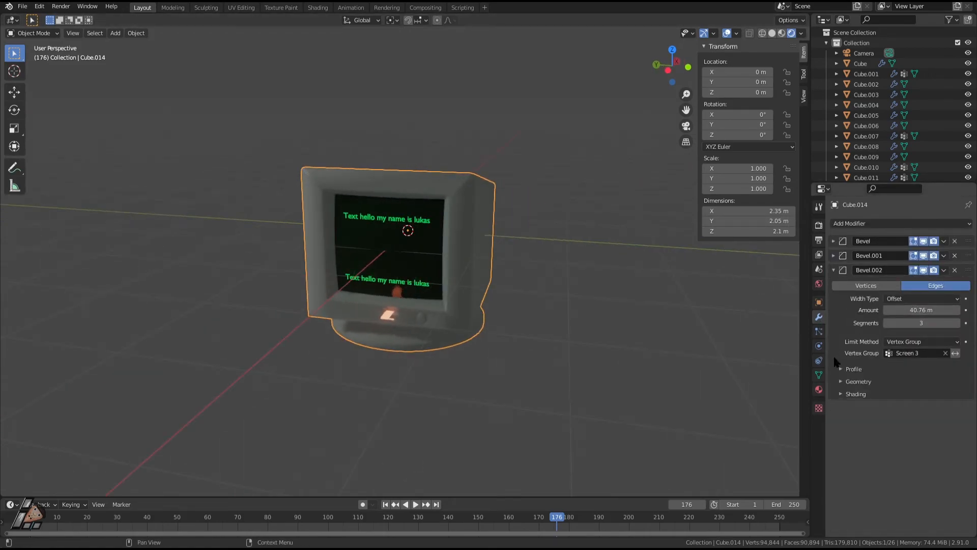
pyautogui.press('Tab')
pyautogui.press('a')
pyautogui.press('Tab')
pyautogui.hotkey('ctrl', 'a')
pyautogui.hotkey('ctrl', 's')
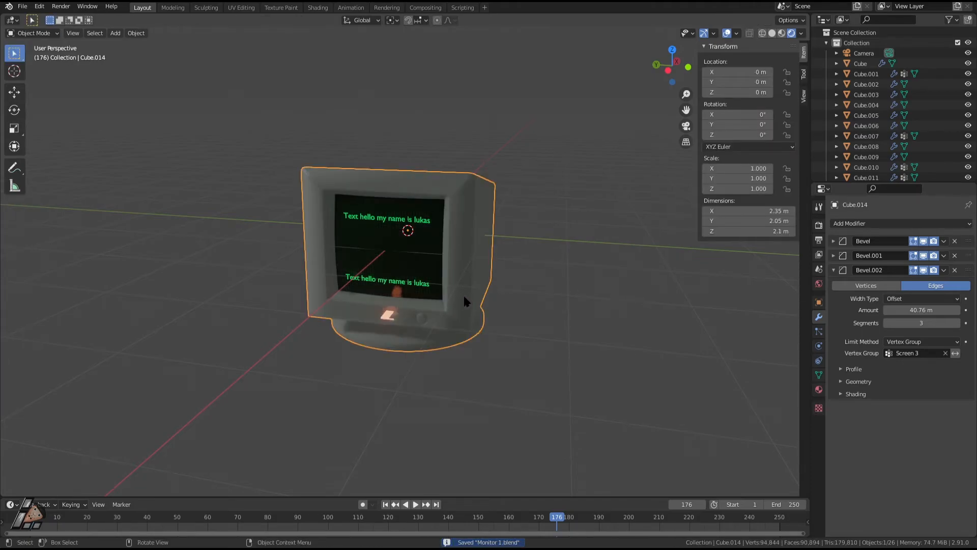
# Try to duplicate the monitor body by copying and pasting it in place
pyautogui.press('g')
pyautogui.rightClick(491, 299)
pyautogui.press('g')
pyautogui.rightClick(315, 265)
pyautogui.hotkey('ctrl', 'c')
pyautogui.hotkey('ctrl', 'v')
pyautogui.hotkey('ctrl', 'z')
pyautogui.press('x')
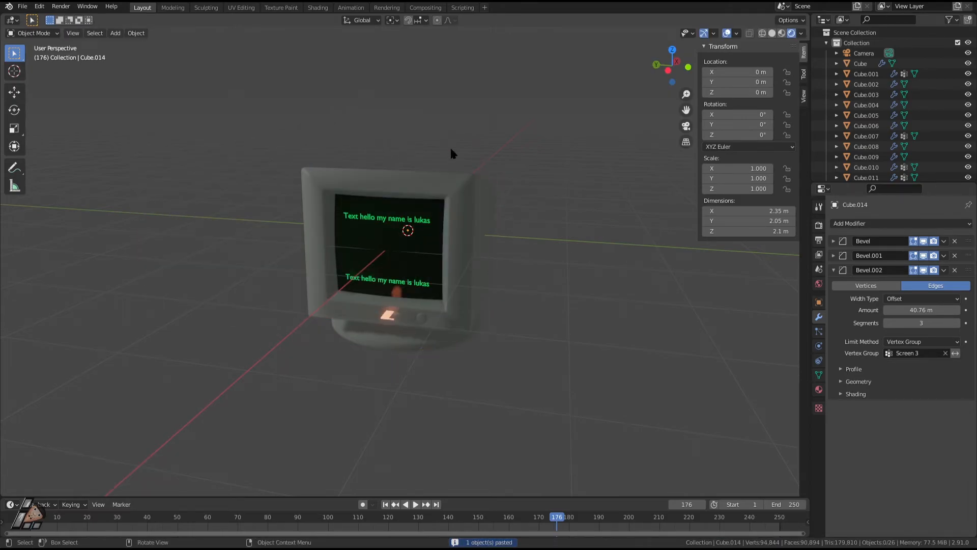
# Move the monitor body about 5.02 m along Y, away from its two text lines
pyautogui.click(463, 236)
pyautogui.press('g')
pyautogui.press('x')
pyautogui.press('y')
pyautogui.click(163, 158)
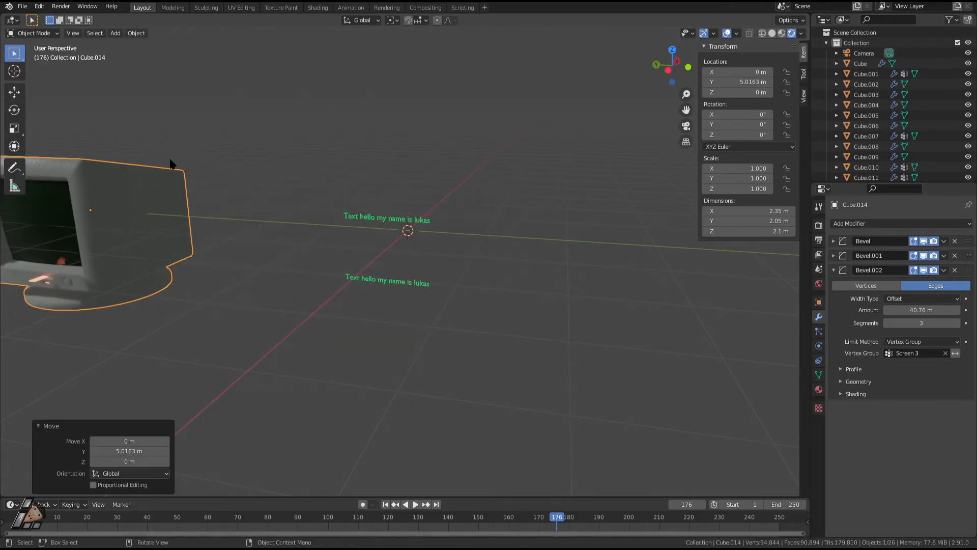
# Try to copy and paste the displaced monitor body at its new position
pyautogui.hotkey('ctrl', 'c')
pyautogui.hotkey('ctrl', 'v')
pyautogui.hotkey('ctrl', 'z')
pyautogui.press('x')
pyautogui.click(171, 245)
pyautogui.scroll(-3, 273, 298)
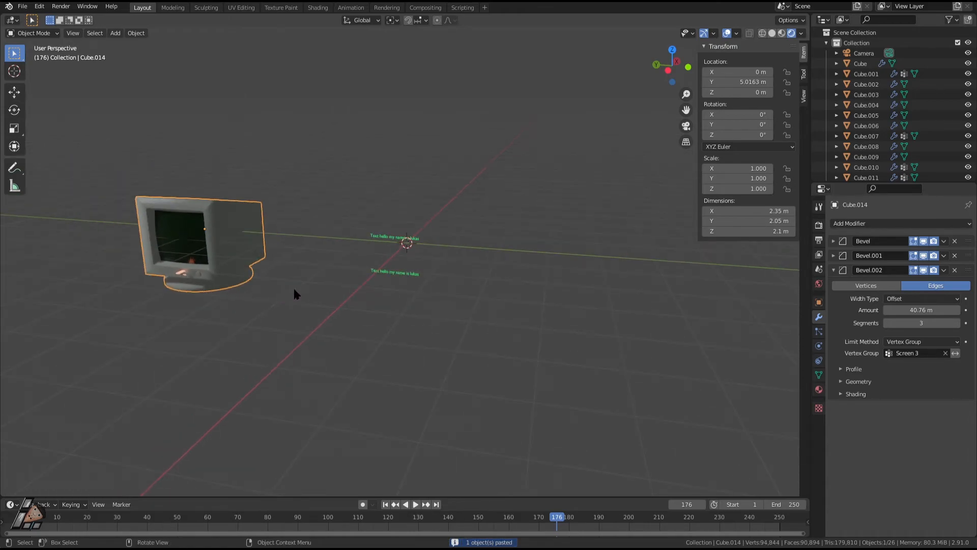
# Undo the recent pasting and moving of the monitor body back to its position at the origin
pyautogui.hotkey('ctrl', 'z')
pyautogui.hotkey('ctrl', 'z')
pyautogui.hotkey('ctrl', 'z')
pyautogui.hotkey('ctrl', 'z')
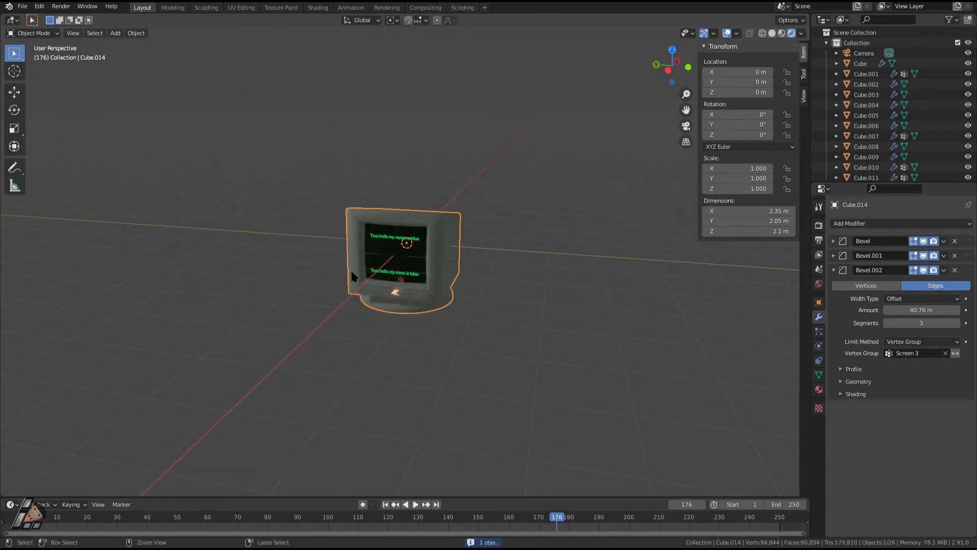
# Copy the monitor body, move the original along Y to about 10.56 m and paste the copy at the origin
pyautogui.hotkey('ctrl', 'c')
pyautogui.press('g')
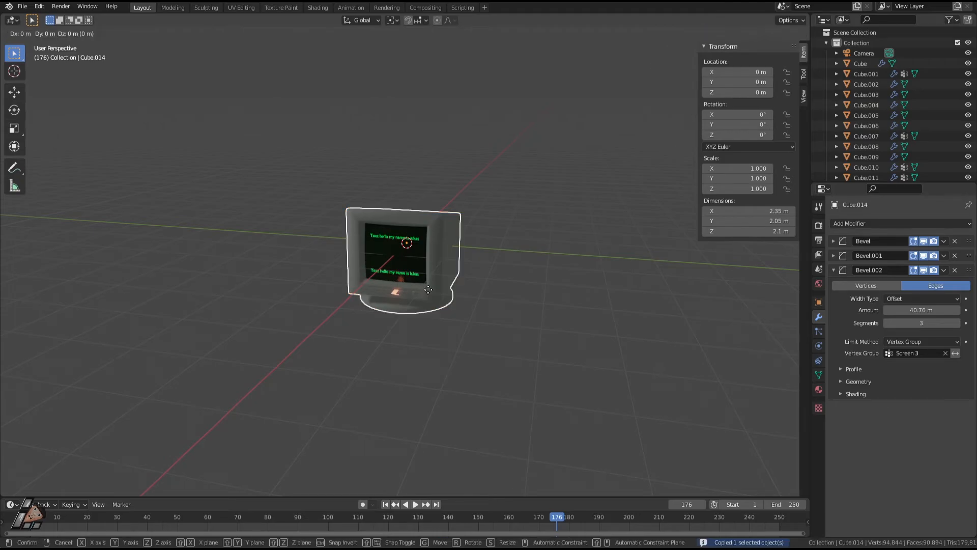
pyautogui.rightClick(263, 227)
pyautogui.press('g')
pyautogui.press('y')
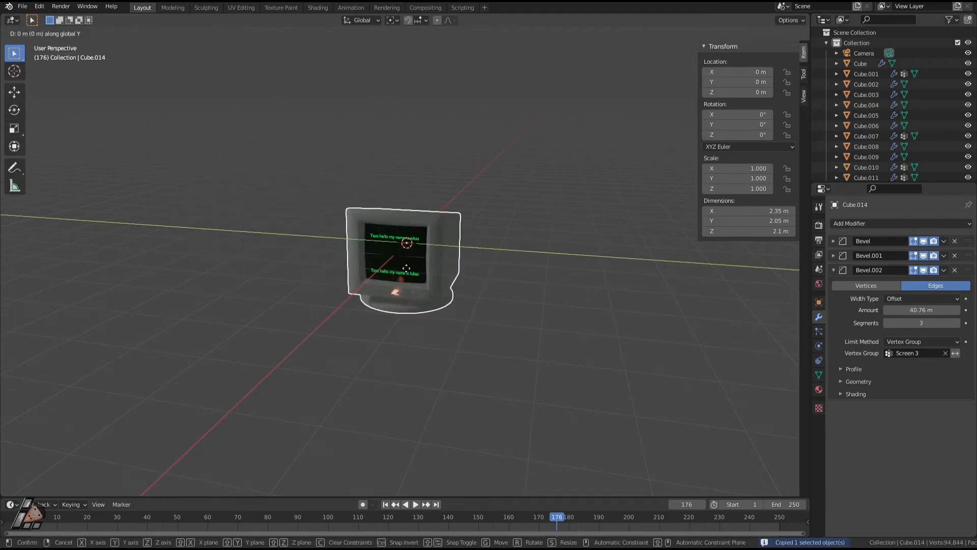
pyautogui.click(345, 298)
pyautogui.hotkey('ctrl', 'v')
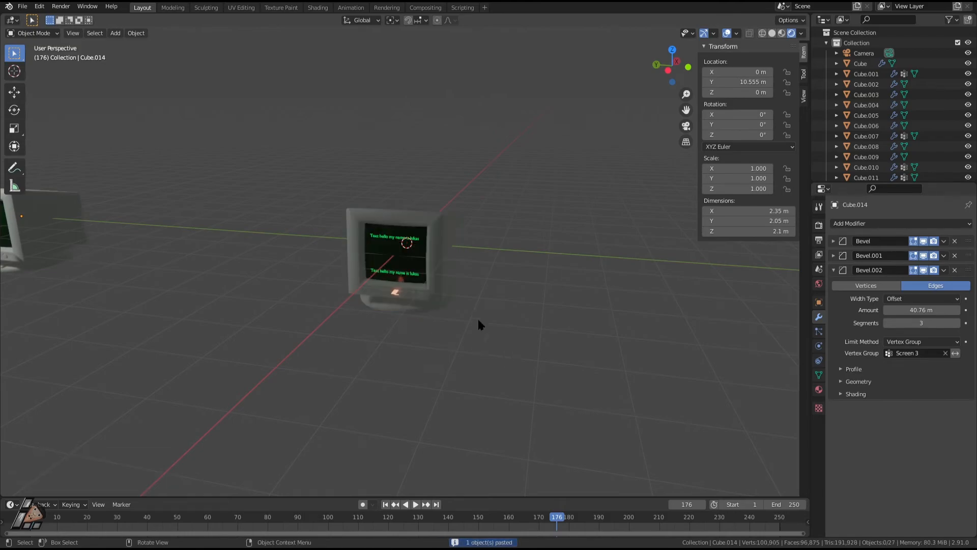
# Save the file and apply the Bevel, Bevel.001 and Bevel.002 modifiers on the pasted monitor
pyautogui.hotkey('ctrl', 's')
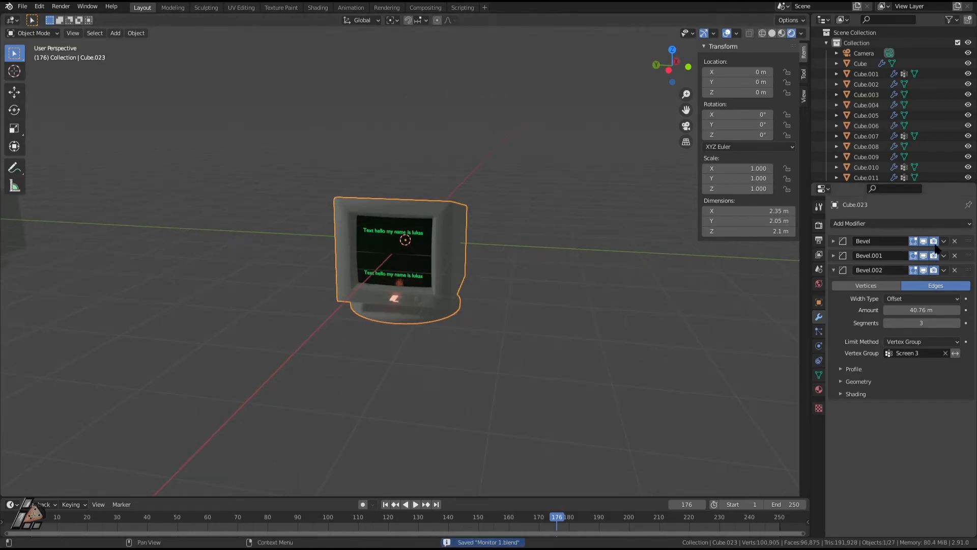
pyautogui.hotkey('ctrl', 'a')
pyautogui.hotkey('ctrl', 'a')
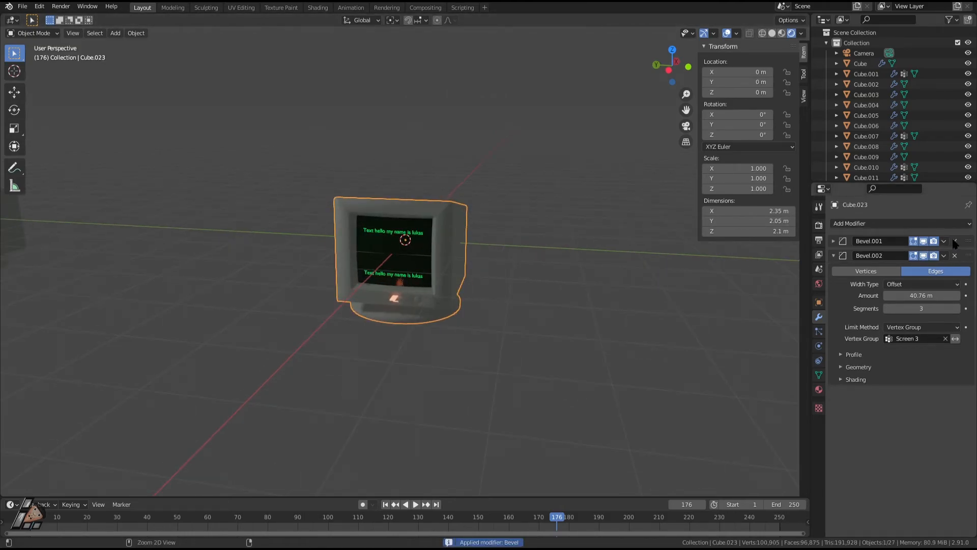
pyautogui.hotkey('ctrl', 'a')
# Examine the pasted monitor's applied bevel geometry in Edit Mode and check the mesh statistics with everything selected
pyautogui.press('Tab')
pyautogui.moveTo(379, 346); pyautogui.dragTo(486, 349, button='middle')
pyautogui.scroll(5, 486, 349)
pyautogui.moveTo(554, 331); pyautogui.dragTo(461, 357, button='middle')
pyautogui.scroll(4, 461, 374)
pyautogui.moveTo(369, 311); pyautogui.dragTo(351, 258, button='middle')
pyautogui.scroll(-1, 564, 314)
pyautogui.press('a')
pyautogui.scroll(-5, 411, 309)
pyautogui.scroll(-3, 284, 335)
pyautogui.scroll(6, 333, 316)
pyautogui.scroll(1, 705, 466)
pyautogui.moveTo(704, 466); pyautogui.dragTo(687, 449, button='middle')
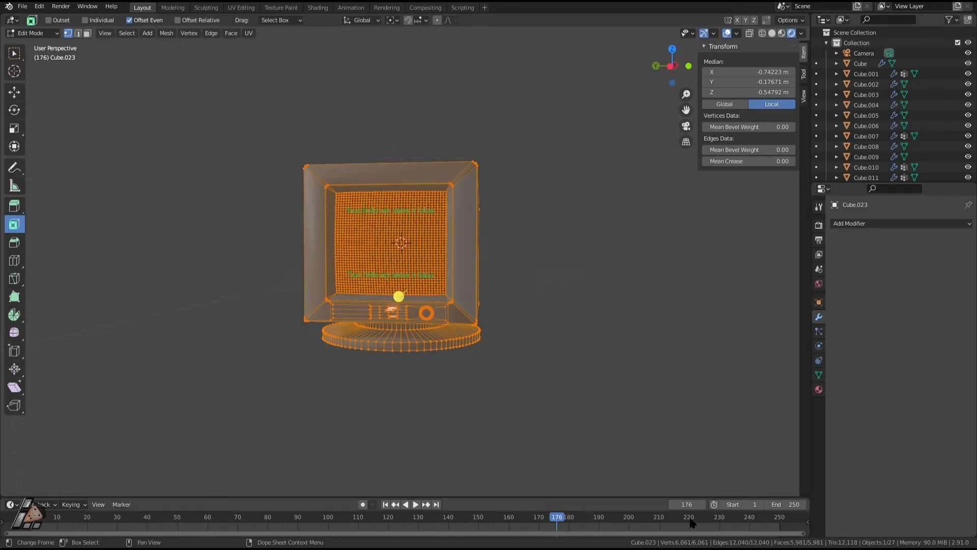
pyautogui.moveTo(659, 486); pyautogui.dragTo(690, 495, button='middle')
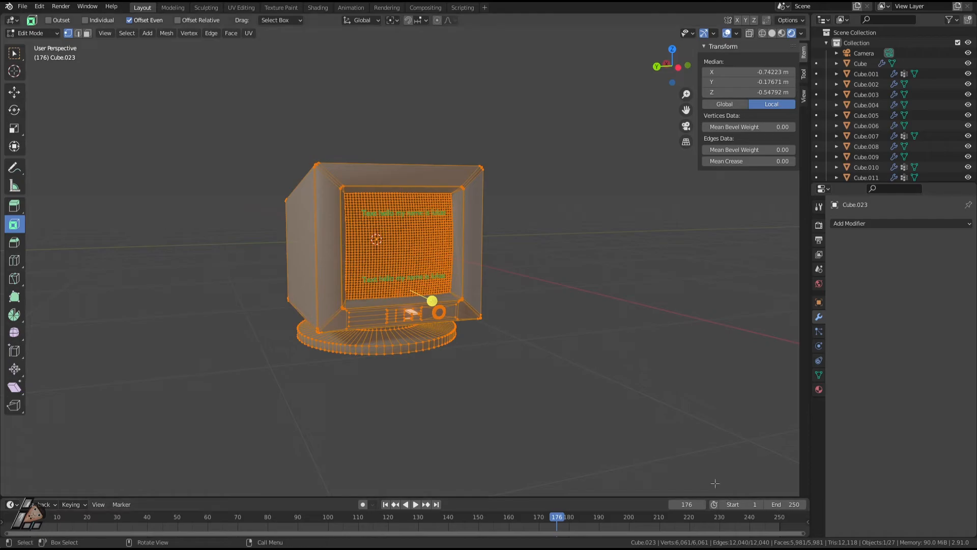
# Compare the mesh statistics of a single outer frame corner vertex with those of the whole monitor
pyautogui.hotkey('alt', 'a')
pyautogui.press('a')
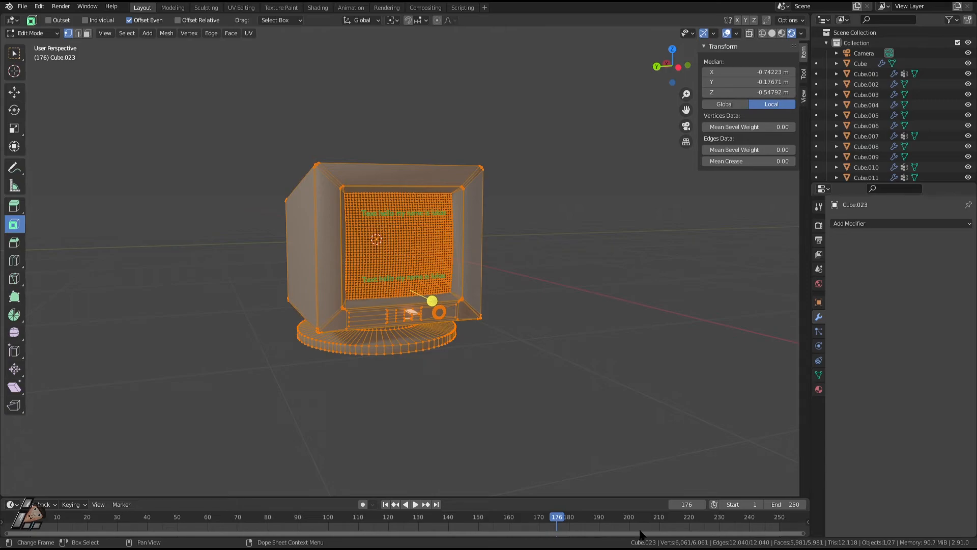
pyautogui.moveTo(417, 292); pyautogui.dragTo(514, 342, button='middle')
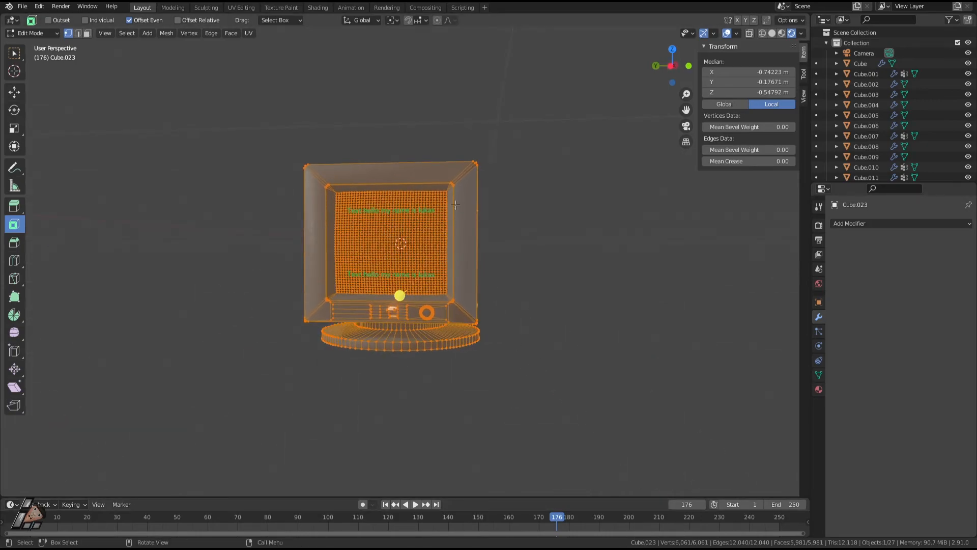
pyautogui.click(478, 152)
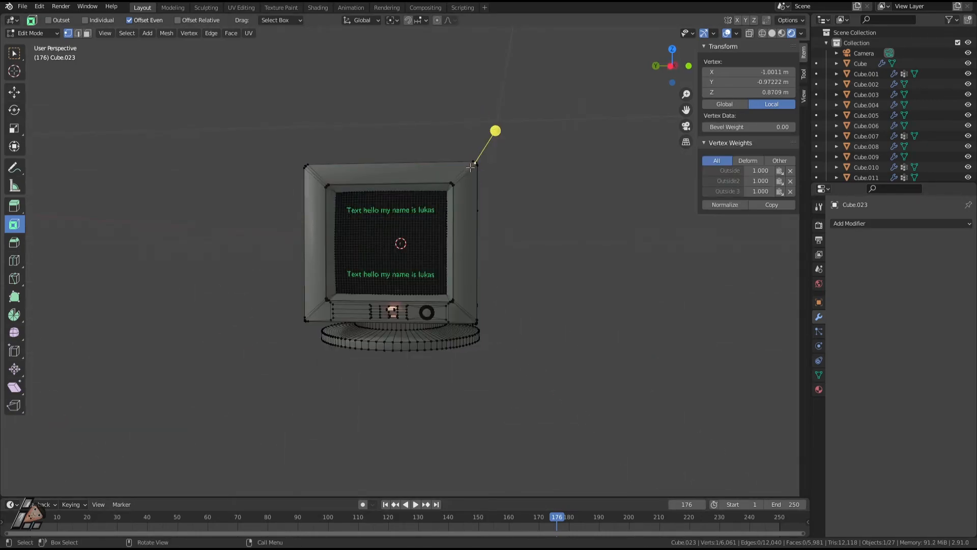
pyautogui.click(591, 283)
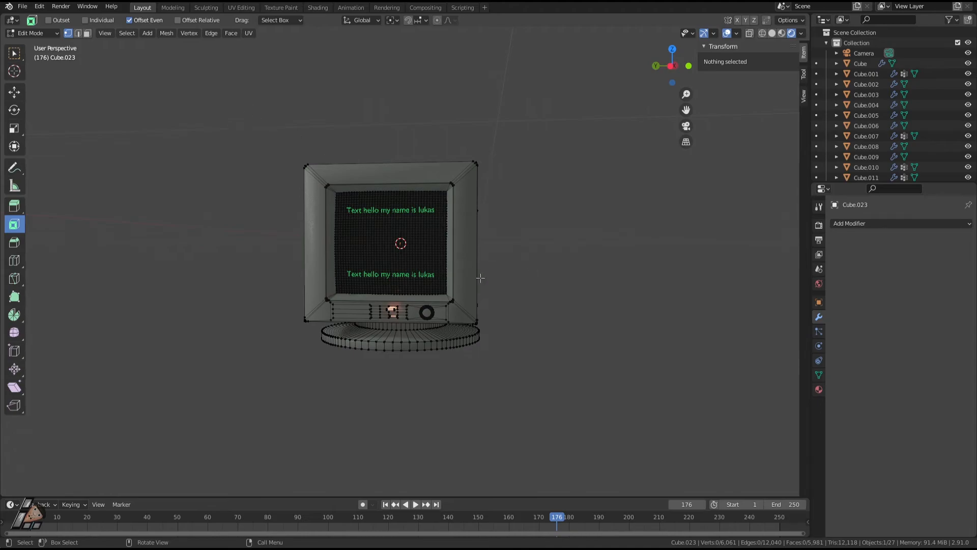
pyautogui.press('a')
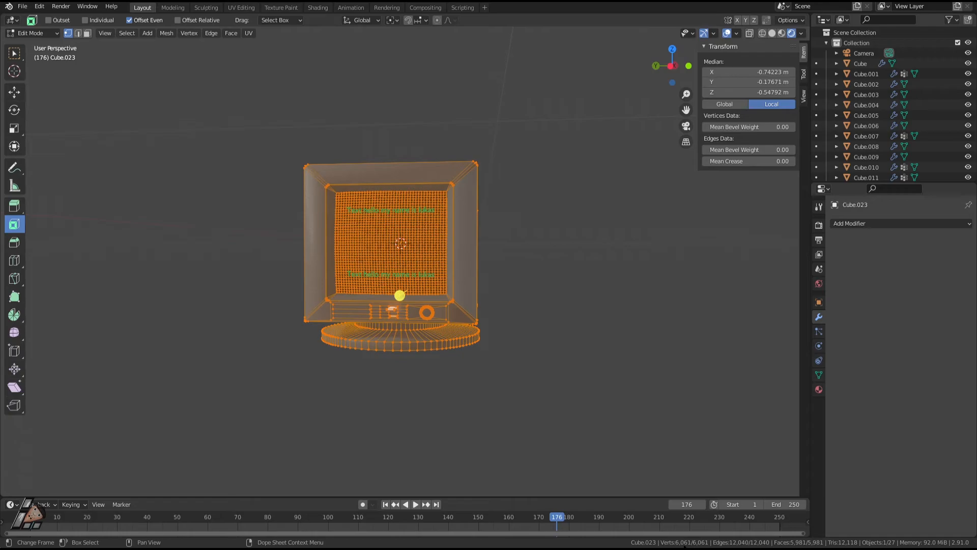
pyautogui.moveTo(574, 427); pyautogui.dragTo(479, 409, button='middle')
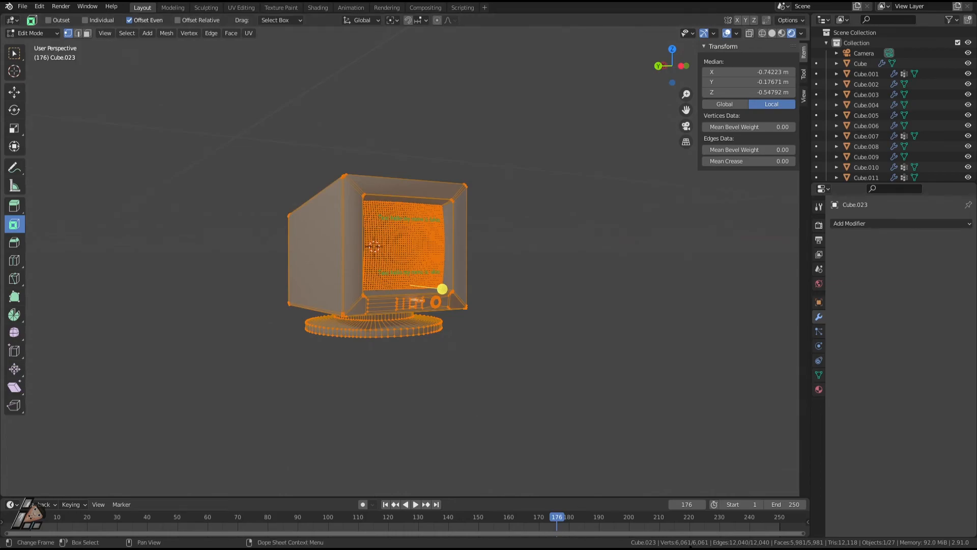
pyautogui.moveTo(405, 305); pyautogui.dragTo(411, 258, button='middle')
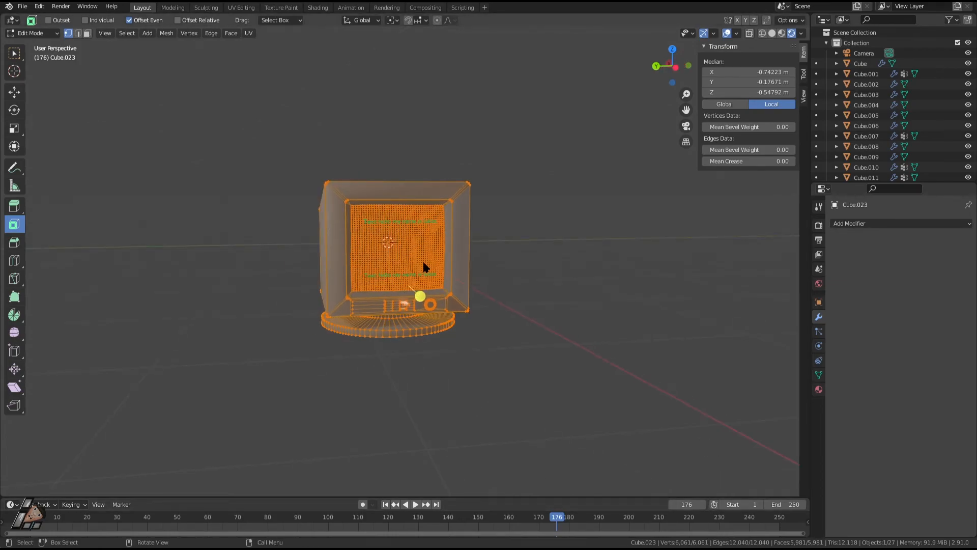
# Box-select only the dense vertex grid of the monitor's screen to check its share of the geometry
pyautogui.scroll(5, 411, 258)
pyautogui.press('b')
pyautogui.moveTo(280, 141); pyautogui.dragTo(491, 320)
pyautogui.hotkey('alt', 'a')
pyautogui.press('b')
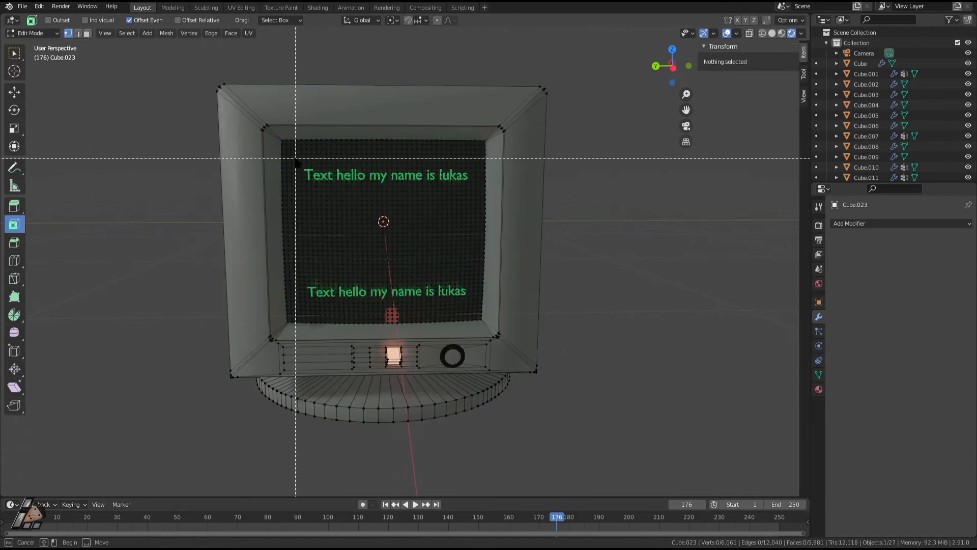
pyautogui.moveTo(275, 134); pyautogui.dragTo(501, 337)
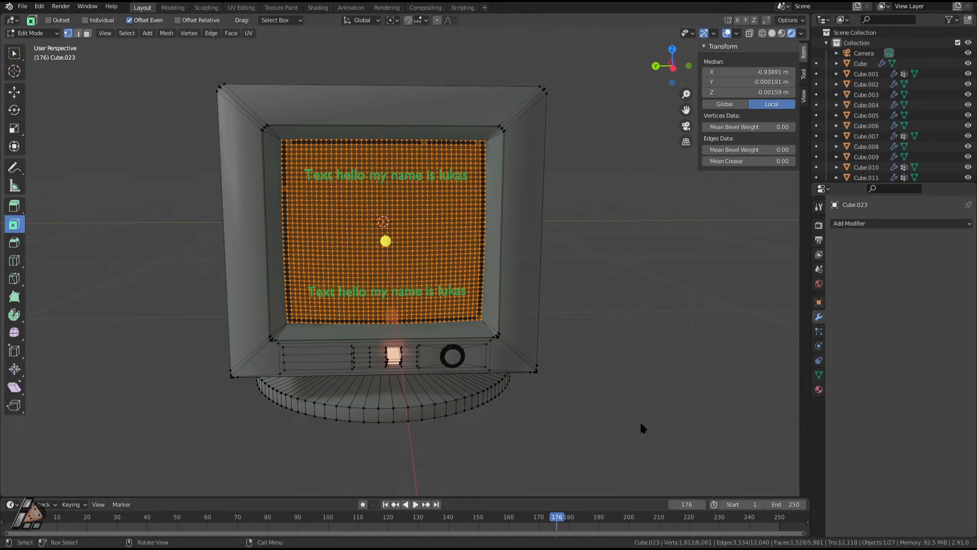
# Merge all vertices of the pasted monitor's mesh by distance at 0.0001 m
pyautogui.press('a')
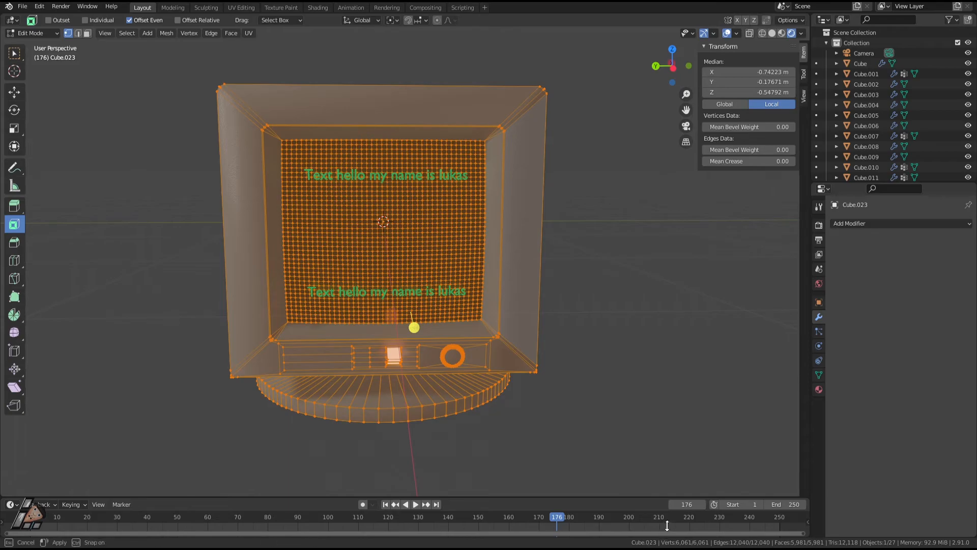
pyautogui.moveTo(373, 180); pyautogui.dragTo(651, 179, button='middle')
pyautogui.moveTo(649, 238); pyautogui.dragTo(308, 244, button='middle')
pyautogui.press('m')
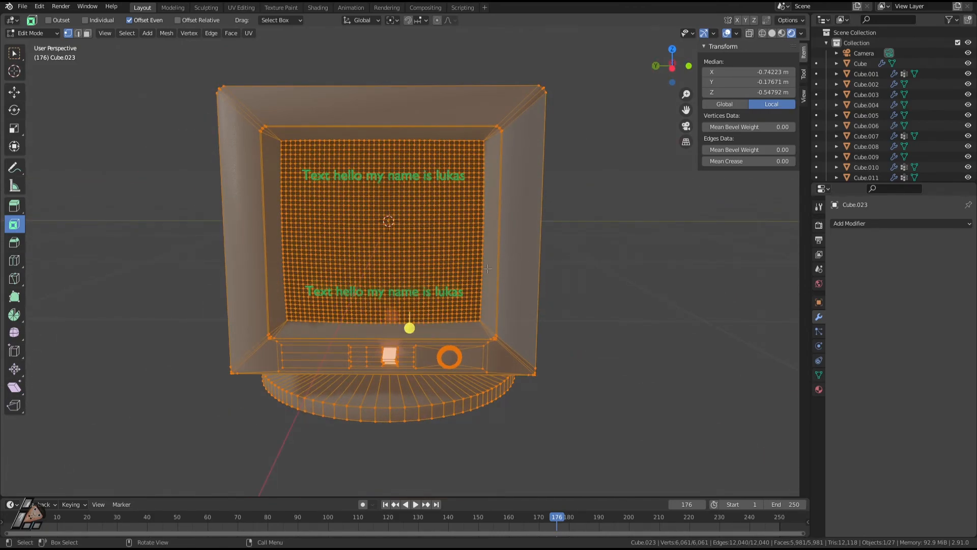
pyautogui.press('x')
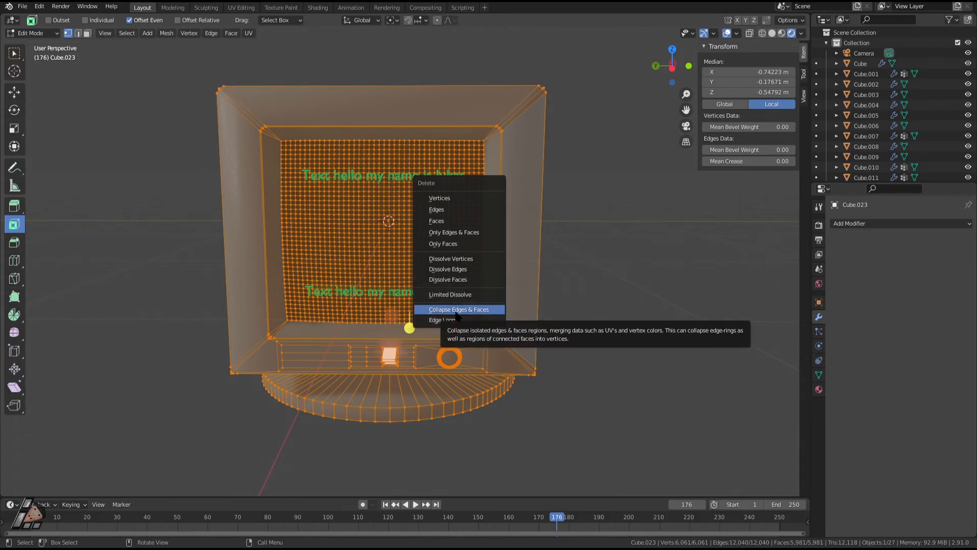
pyautogui.rightClick(369, 252)
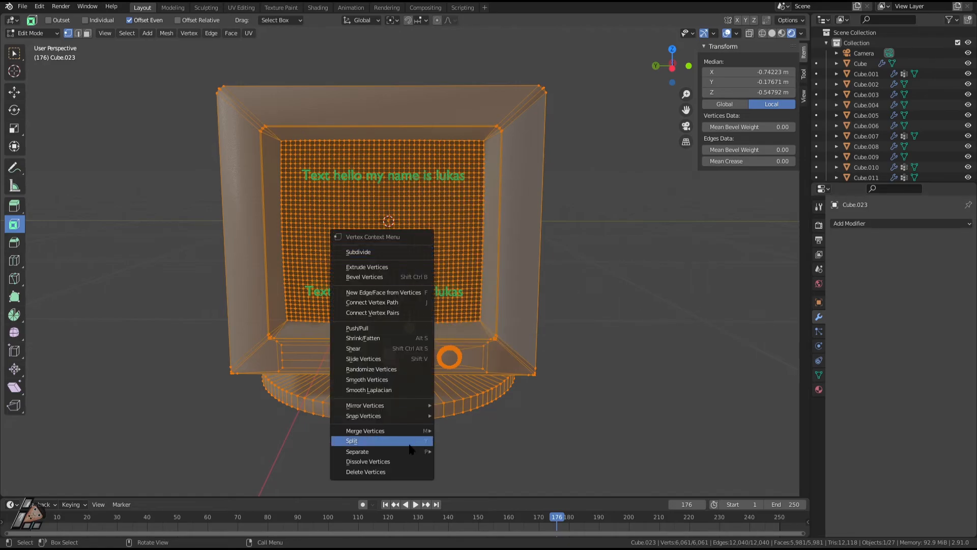
pyautogui.moveTo(375, 431)
pyautogui.click(507, 468)
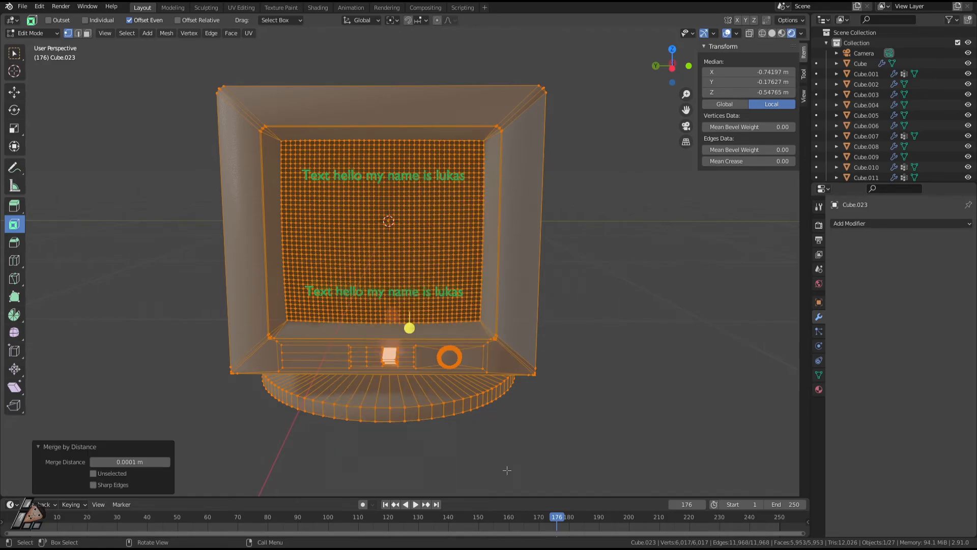
# Examine the merged monitor from several angles in Object Mode and check its mesh statistics in Edit Mode
pyautogui.moveTo(482, 411); pyautogui.dragTo(525, 397, button='middle')
pyautogui.scroll(-3, 484, 371)
pyautogui.moveTo(484, 371); pyautogui.dragTo(527, 415, button='middle')
pyautogui.press('Tab')
pyautogui.scroll(4, 527, 415)
pyautogui.moveTo(560, 376); pyautogui.dragTo(523, 371, button='middle')
pyautogui.scroll(-4, 460, 374)
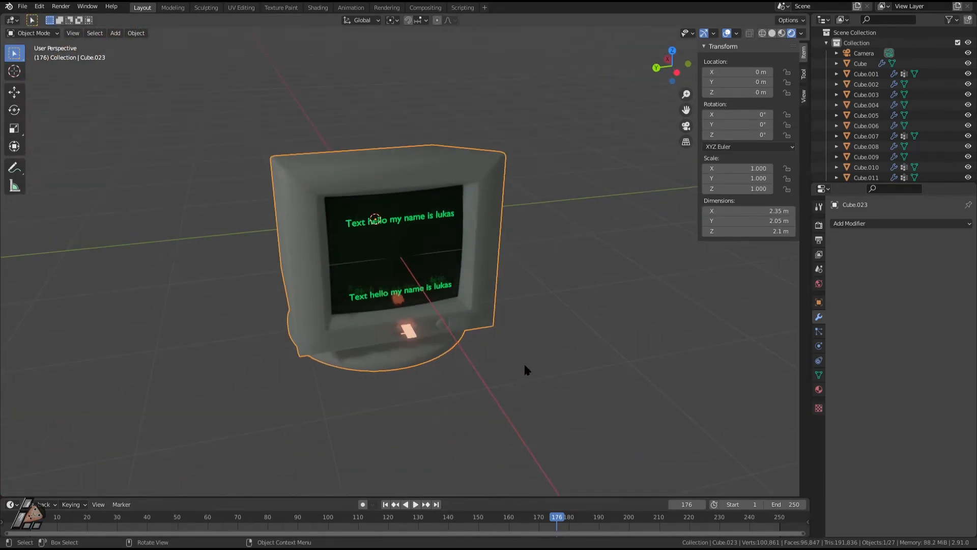
pyautogui.press('Tab')
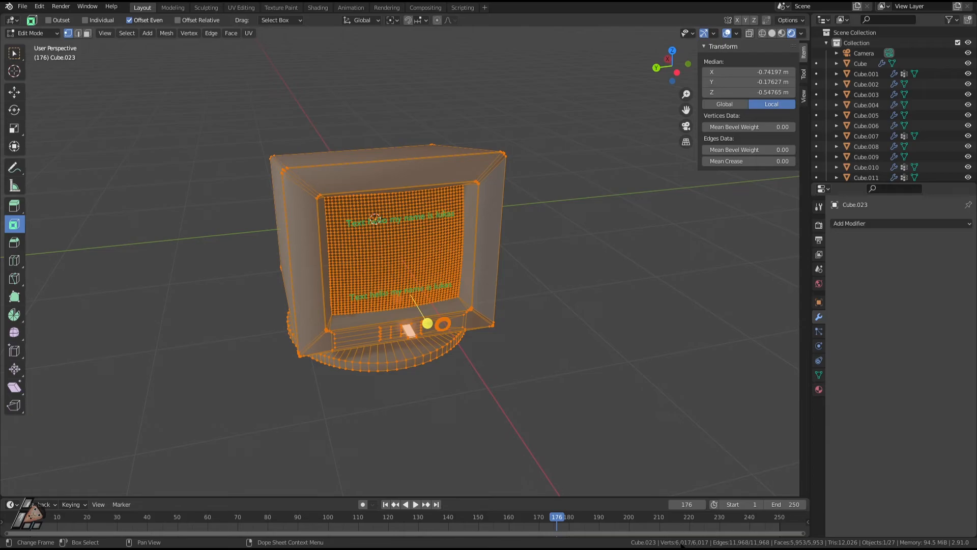
pyautogui.moveTo(453, 305)
pyautogui.mouseDown(button='middle')
pyautogui.moveTo(581, 362)
pyautogui.moveTo(448, 301)
pyautogui.mouseUp(button='middle')
pyautogui.scroll(3, 416, 227)
pyautogui.moveTo(415, 227); pyautogui.dragTo(358, 203, button='middle')
pyautogui.scroll(-2, 367, 206)
# Box-select one upper outer corner of the monitor frame through the wireframe to check its vertex statistics
pyautogui.click(341, 187)
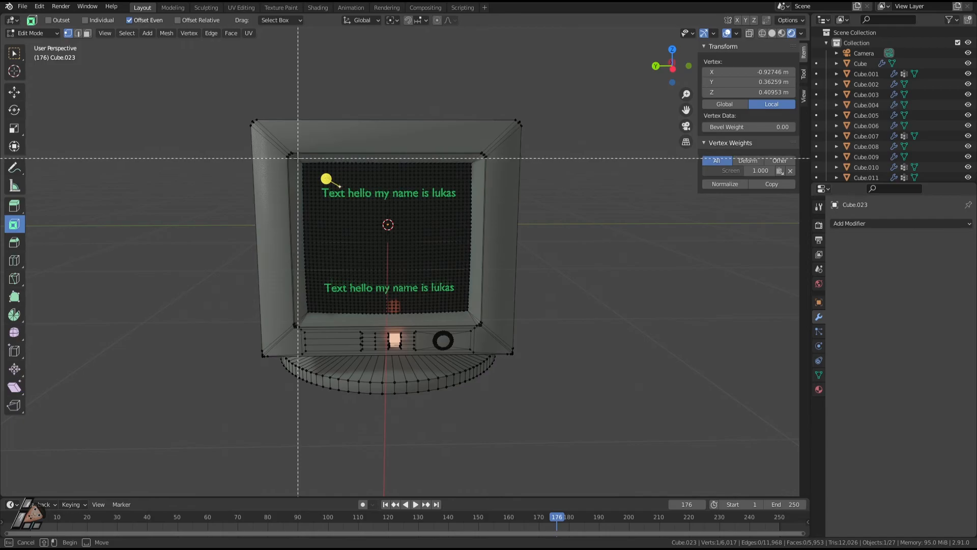
pyautogui.hotkey('shift', 'z')
pyautogui.press('b')
pyautogui.moveTo(298, 171); pyautogui.dragTo(400, 198, button='middle')
pyautogui.press('b')
pyautogui.moveTo(212, 90); pyautogui.dragTo(343, 131)
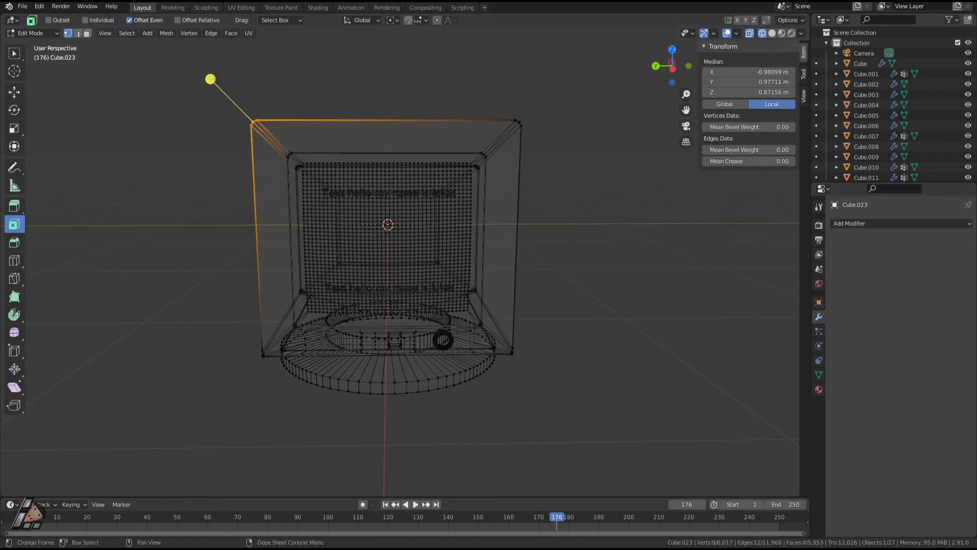
pyautogui.moveTo(513, 285); pyautogui.dragTo(617, 321, button='middle')
pyautogui.press('v')
pyautogui.moveTo(428, 351); pyautogui.dragTo(497, 374, button='middle')
# Circle-select the round knob on the front panel and inspect its dense ring geometry up close
pyautogui.press('c')
pyautogui.scroll(8, 447, 326)
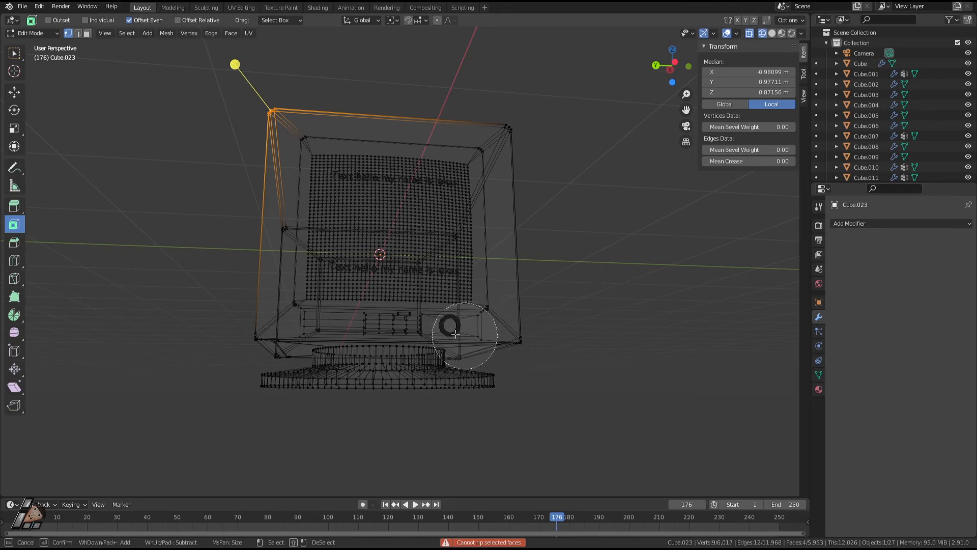
pyautogui.click(447, 327)
pyautogui.press('Escape')
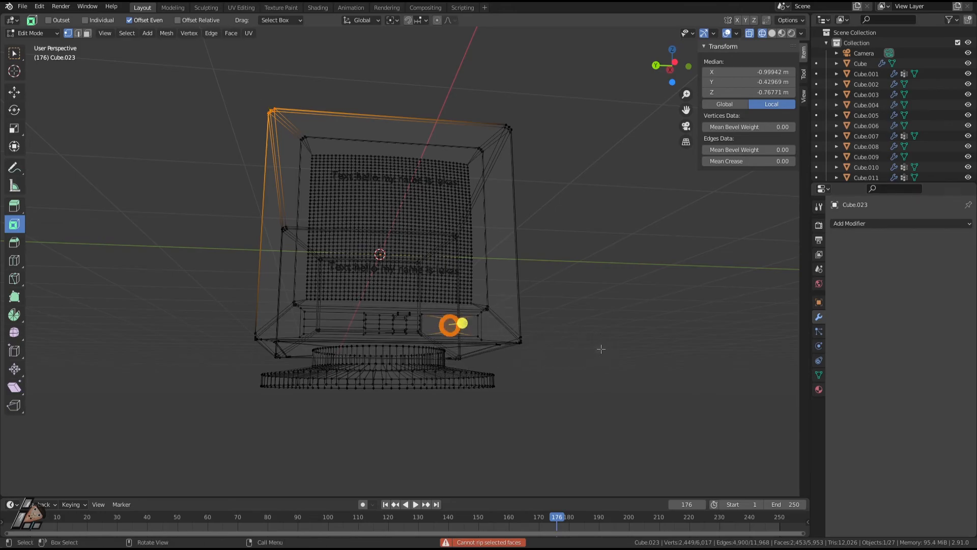
pyautogui.scroll(2, 556, 375)
pyautogui.scroll(5, 555, 376)
pyautogui.keyDown('shift'); pyautogui.moveTo(555, 376); pyautogui.dragTo(448, 285, button='middle'); pyautogui.keyUp('shift')
pyautogui.scroll(1, 486, 369)
pyautogui.keyDown('shift'); pyautogui.moveTo(486, 369); pyautogui.dragTo(448, 275, button='middle'); pyautogui.keyUp('shift')
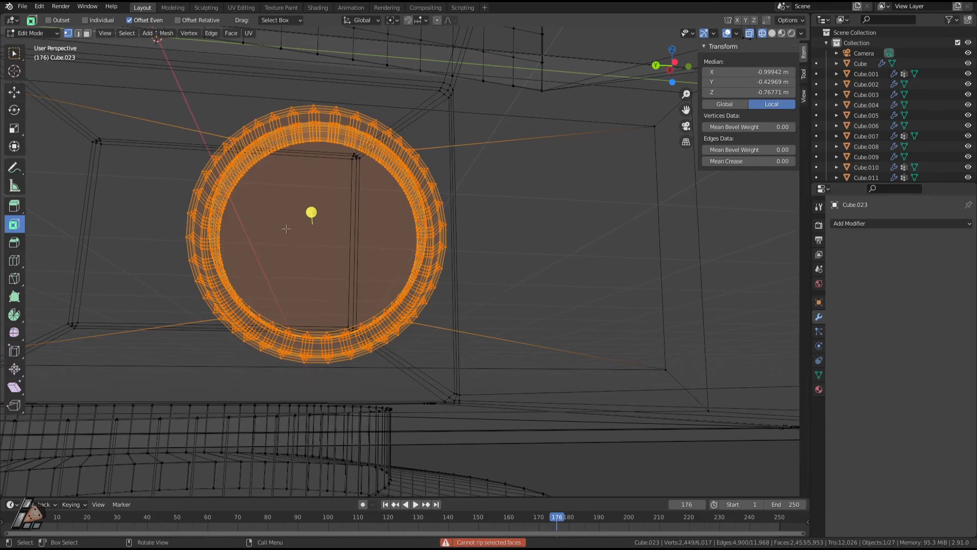
# Circle-select only the round knob to compare its statistics with the whole mesh, and return to Object Mode
pyautogui.click(393, 269)
pyautogui.moveTo(345, 258); pyautogui.dragTo(552, 294, button='middle')
pyautogui.scroll(2, 555, 294)
pyautogui.press('c')
pyautogui.scroll(-5, 624, 266)
pyautogui.click(622, 266)
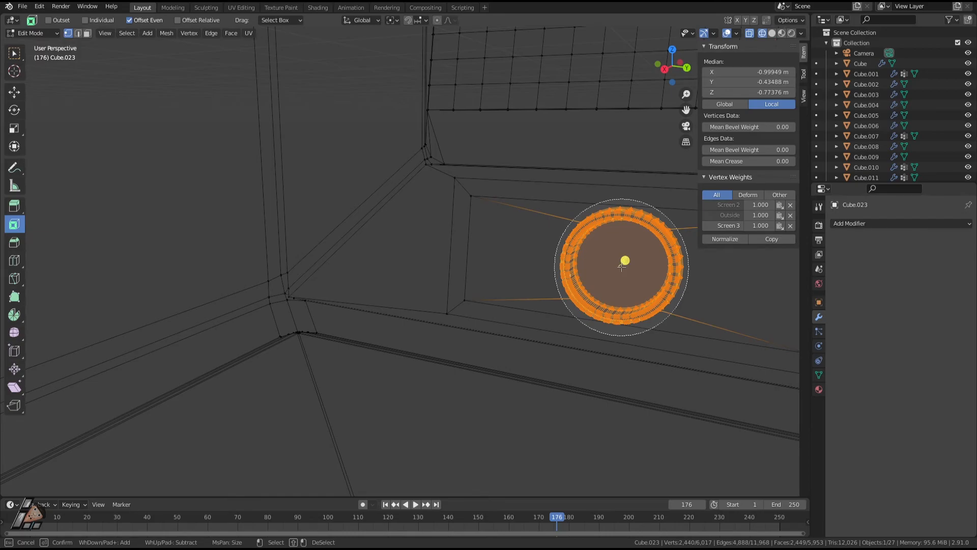
pyautogui.rightClick(530, 320)
pyautogui.moveTo(530, 320)
pyautogui.mouseDown(button='middle')
pyautogui.moveTo(491, 303)
pyautogui.moveTo(590, 345)
pyautogui.moveTo(487, 345)
pyautogui.moveTo(432, 358)
pyautogui.moveTo(453, 388)
pyautogui.mouseUp(button='middle')
pyautogui.scroll(-5, 592, 346)
pyautogui.scroll(-4, 432, 358)
pyautogui.press('Tab')
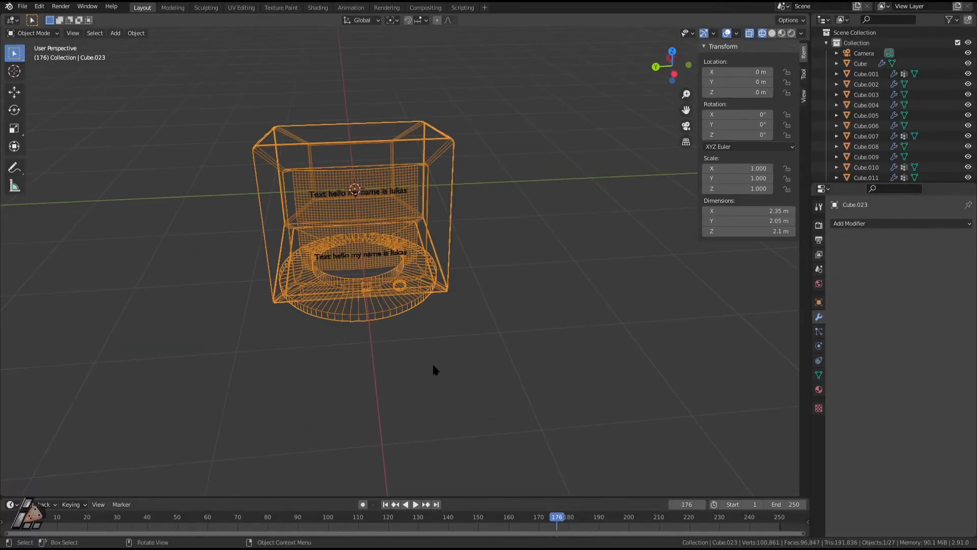
# Switch the viewport to Material Preview shading and delete the monitor copy with the applied bevels
pyautogui.scroll(6, 433, 366)
pyautogui.click(782, 33)
pyautogui.scroll(-5, 474, 331)
pyautogui.moveTo(391, 257); pyautogui.dragTo(334, 224, button='middle')
pyautogui.scroll(-3, 416, 260)
pyautogui.moveTo(417, 261); pyautogui.dragTo(438, 267, button='middle')
pyautogui.press('x')
pyautogui.click(438, 268)
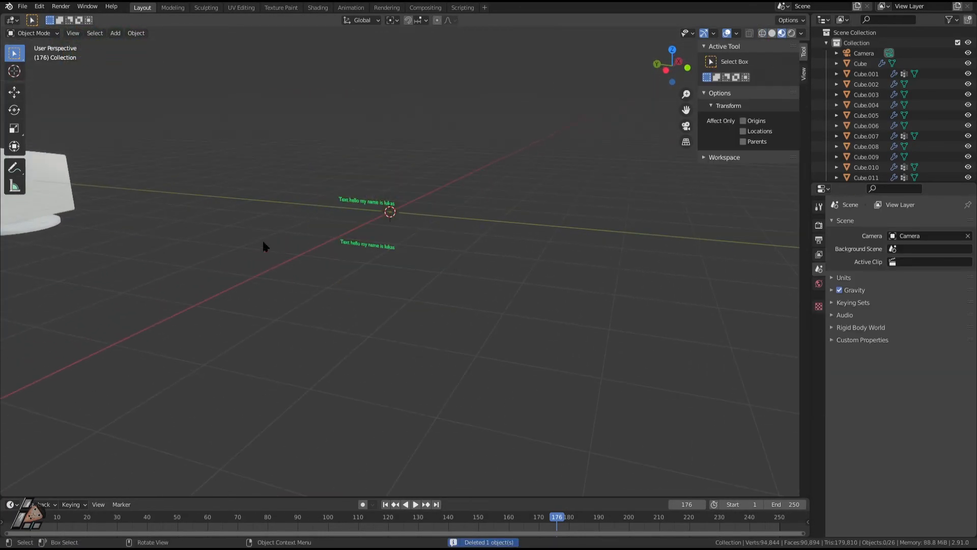
# Paste a fresh copy of the backup monitor, reset its location to the world origin and select it
pyautogui.click(81, 208)
pyautogui.hotkey('ctrl', 'c')
pyautogui.hotkey('ctrl', 'v')
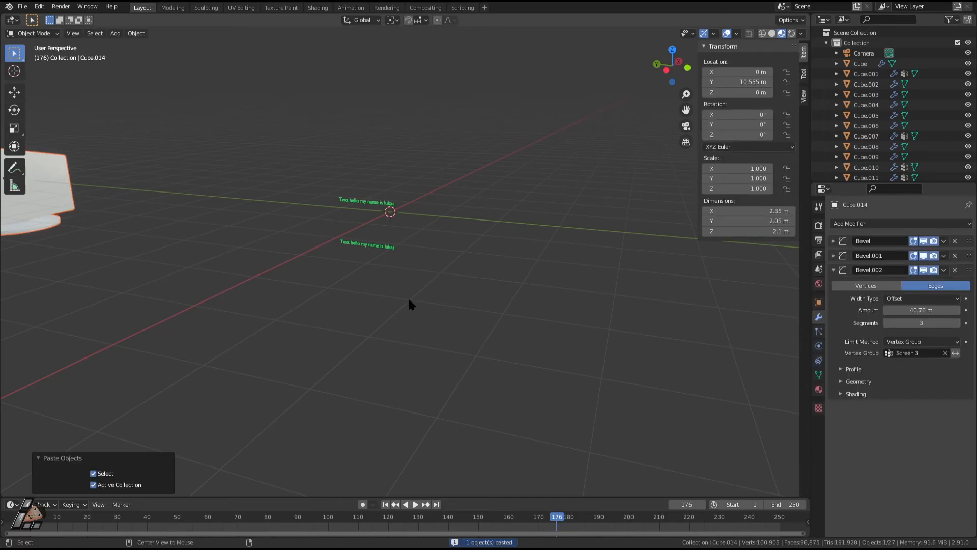
pyautogui.hotkey('alt', 'g')
pyautogui.click(413, 257)
# Lower the new monitor's Bevel.002 amount to 30.71 m while watching the front knob
pyautogui.scroll(4, 413, 270)
pyautogui.moveTo(541, 348); pyautogui.dragTo(567, 334, button='middle')
pyautogui.scroll(3, 566, 336)
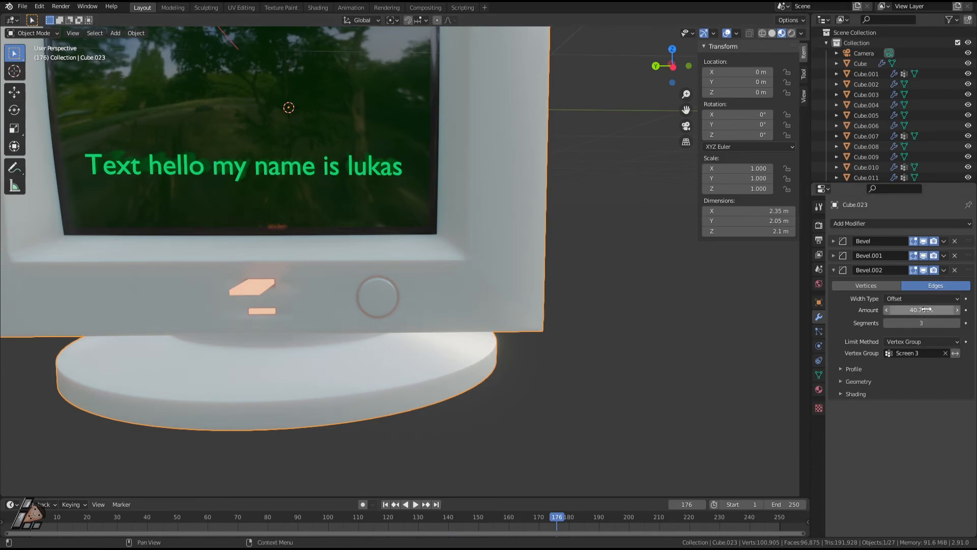
pyautogui.moveTo(925, 309); pyautogui.dragTo(901, 310)
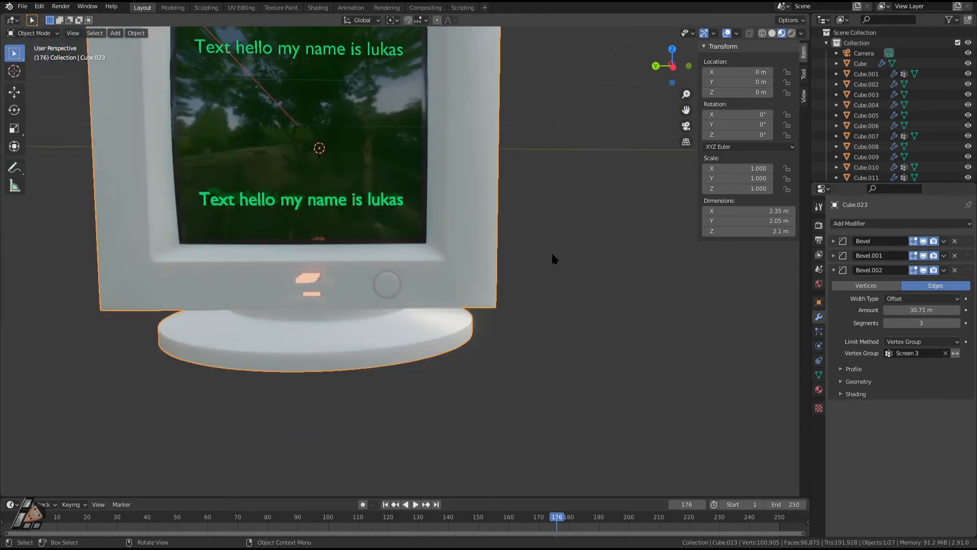
pyautogui.scroll(-2, 540, 267)
pyautogui.moveTo(503, 306); pyautogui.dragTo(537, 303, button='middle')
# Toggle the viewport display of Bevel.002 off and on, and reduce its amount to 0.1229 m
pyautogui.click(924, 269)
pyautogui.click(923, 270)
pyautogui.doubleClick(939, 310)
pyautogui.write('17')
pyautogui.press('Return')
pyautogui.moveTo(921, 309); pyautogui.dragTo(901, 309)
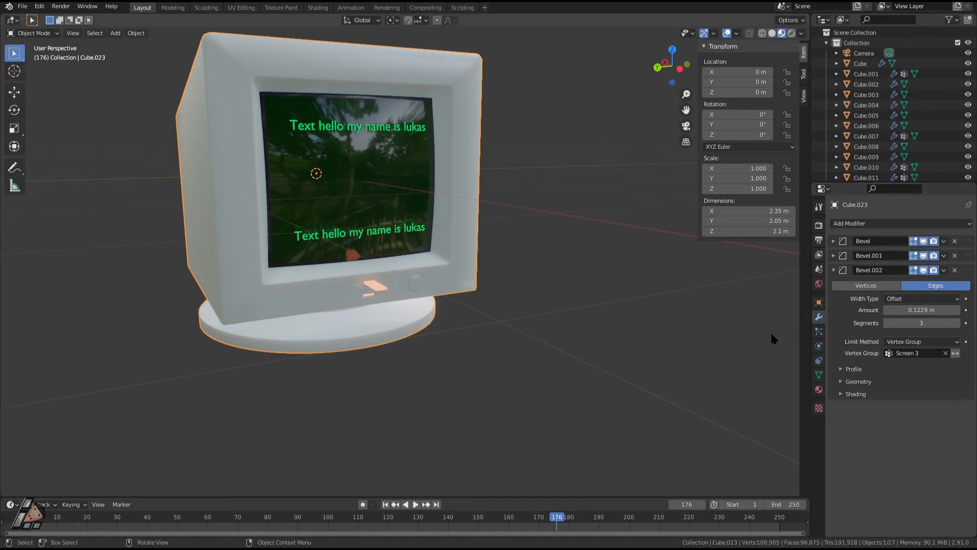
# Try Bevel.002 amounts of 0 m and 0.17 m while viewing the knob up close
pyautogui.scroll(5, 530, 373)
pyautogui.moveTo(530, 372); pyautogui.dragTo(574, 370, button='middle')
pyautogui.moveTo(905, 315); pyautogui.dragTo(908, 312)
pyautogui.write('0')
pyautogui.press('Return')
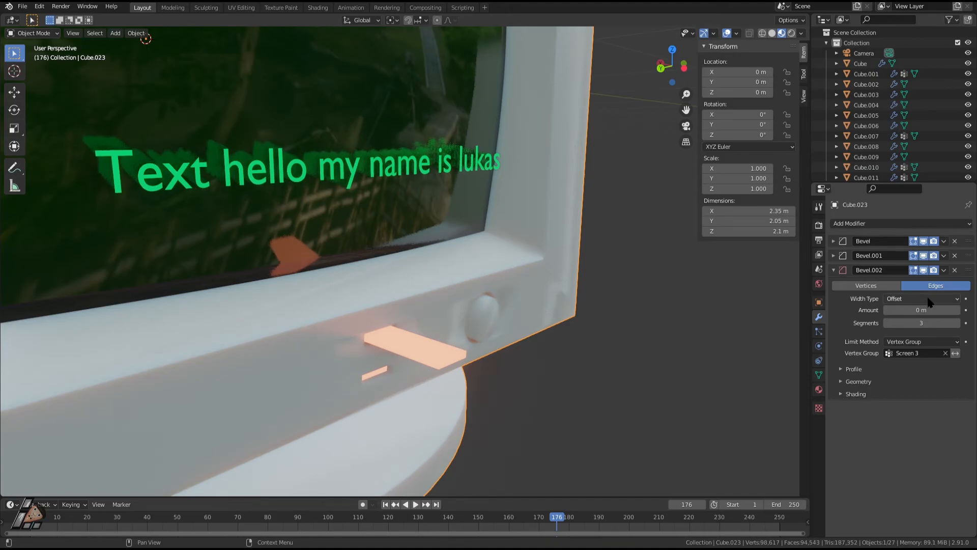
pyautogui.press('Right')
pyautogui.write('1')
pyautogui.press('Return')
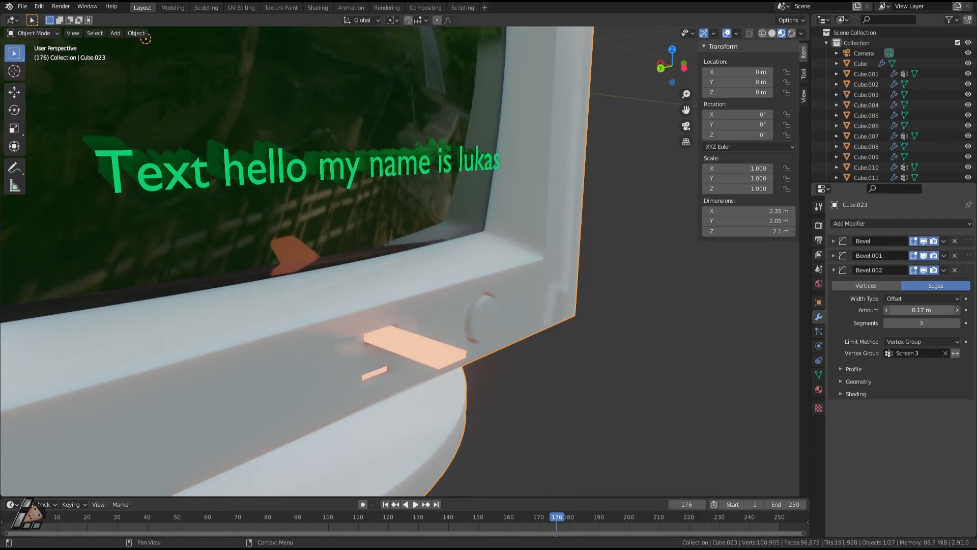
# Set the Bevel.002 amount to 0.01 m
pyautogui.moveTo(921, 310)
pyautogui.mouseDown()
pyautogui.moveTo(911, 310)
pyautogui.moveTo(924, 310)
pyautogui.mouseUp()
pyautogui.scroll(-3, 694, 397)
pyautogui.moveTo(695, 398); pyautogui.dragTo(606, 348, button='middle')
pyautogui.click(943, 310)
pyautogui.click(632, 426)
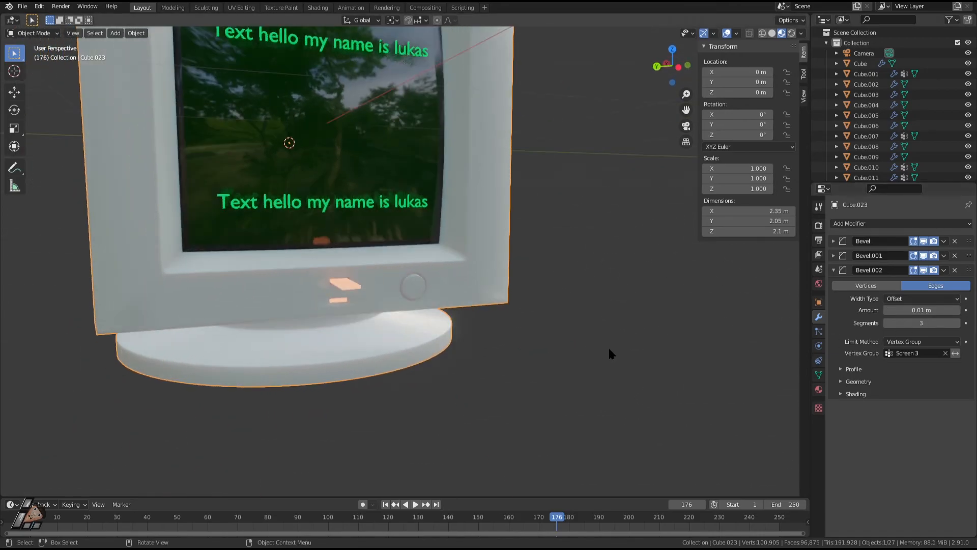
# Change the first Bevel modifier's width type to Absolute and set its amount to 0.02 m
pyautogui.click(834, 270)
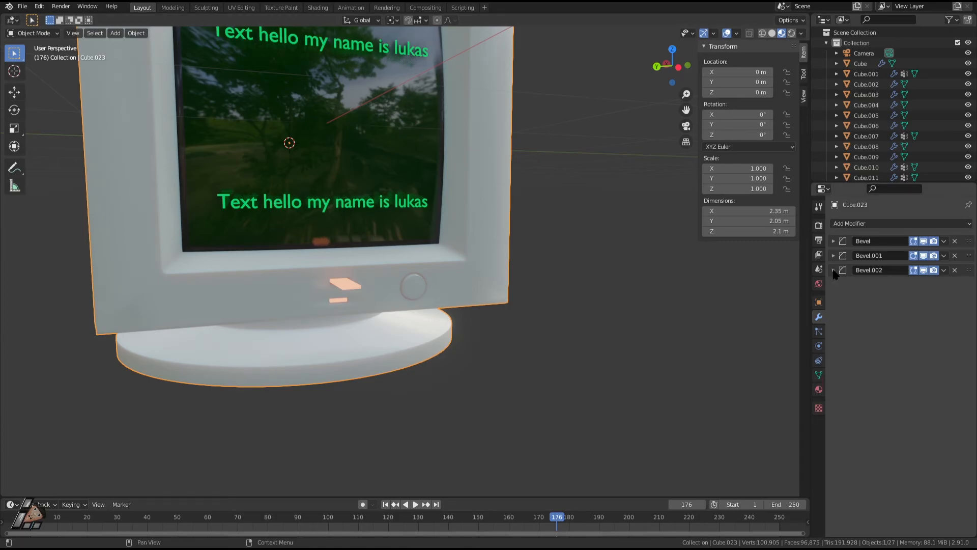
pyautogui.click(832, 255)
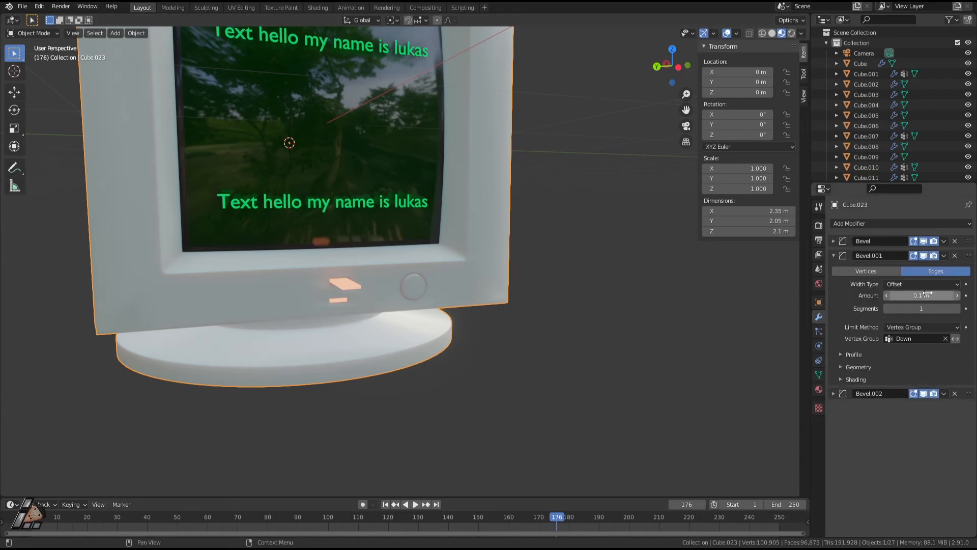
pyautogui.click(834, 241)
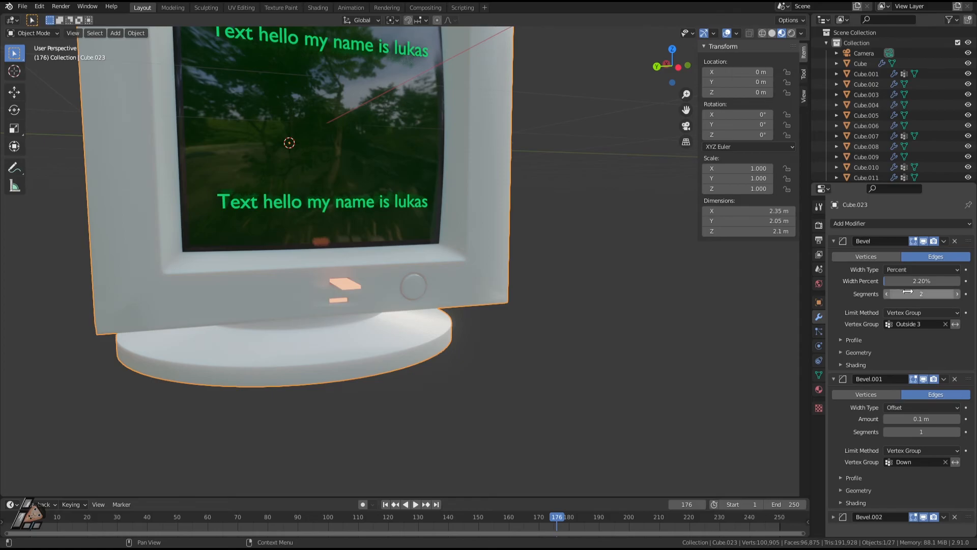
pyautogui.click(911, 270)
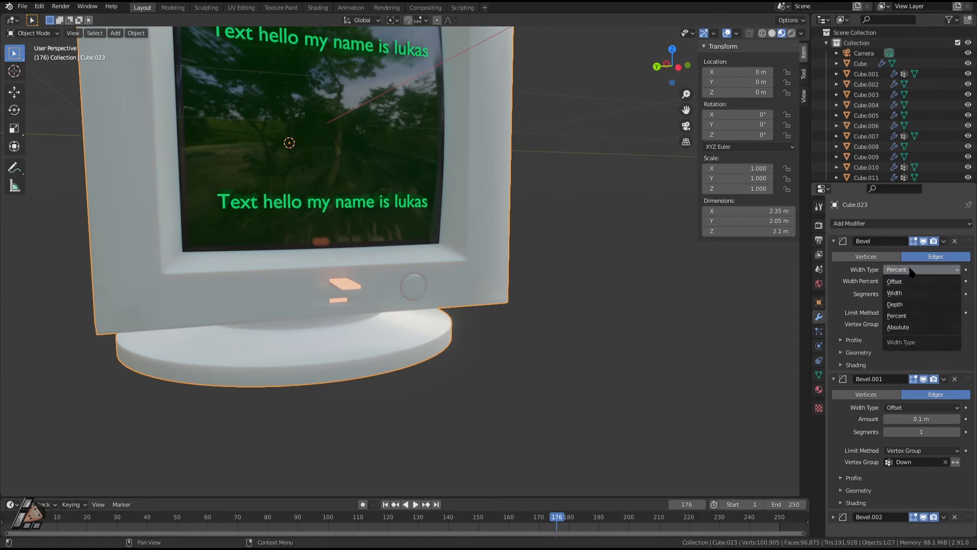
pyautogui.click(901, 272)
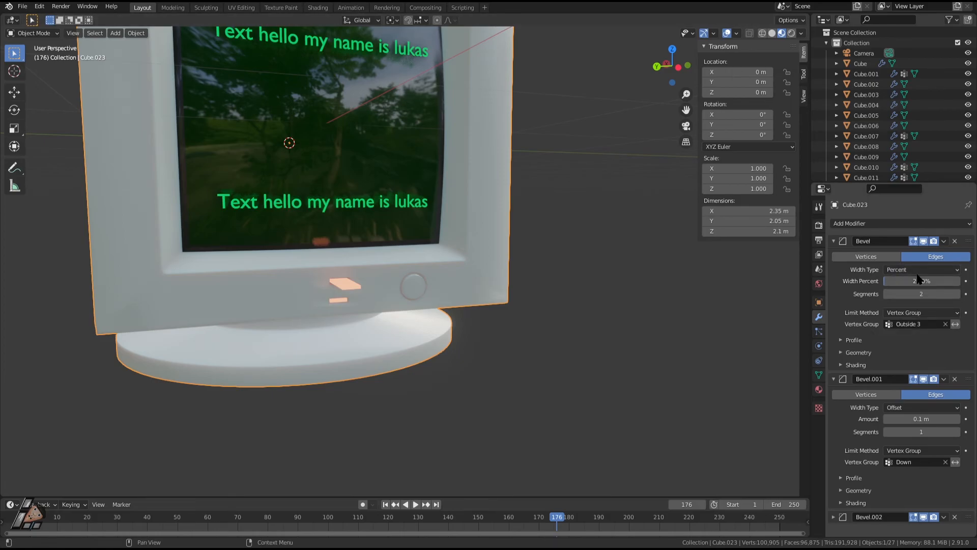
pyautogui.click(918, 270)
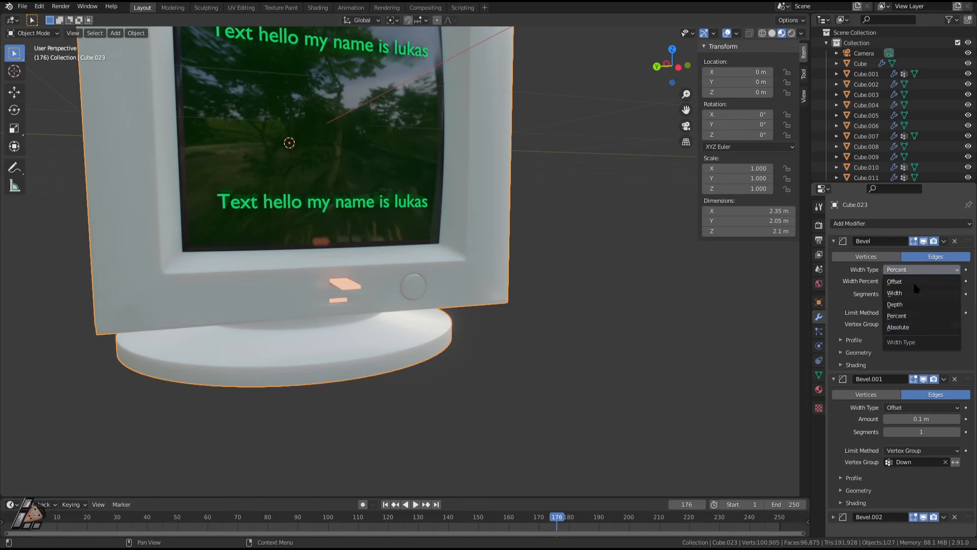
pyautogui.click(906, 328)
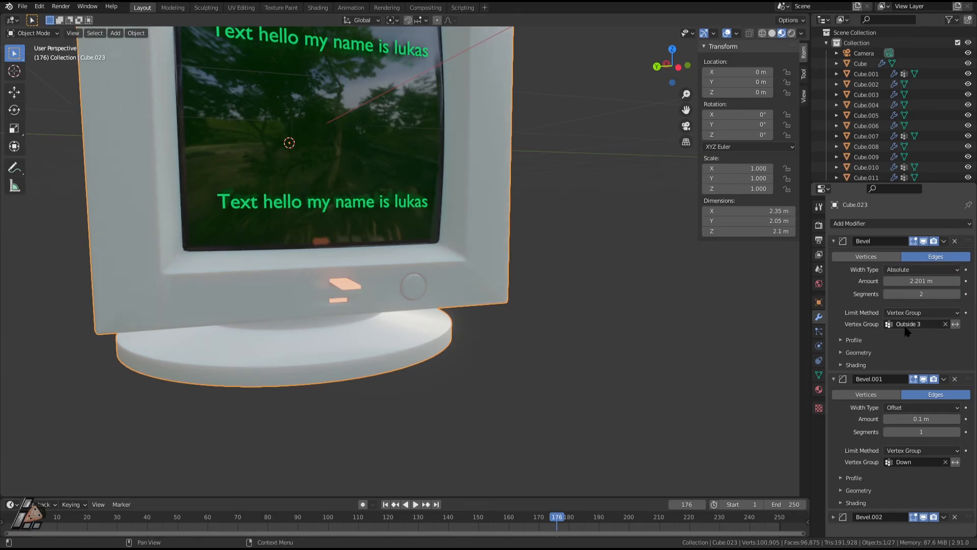
pyautogui.click(907, 270)
pyautogui.press('BackSpace')
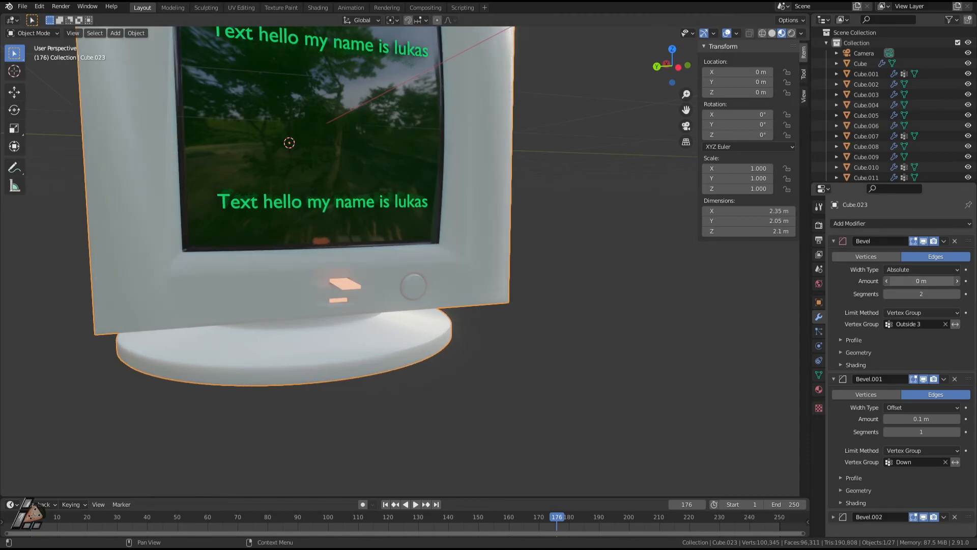
pyautogui.click(957, 281)
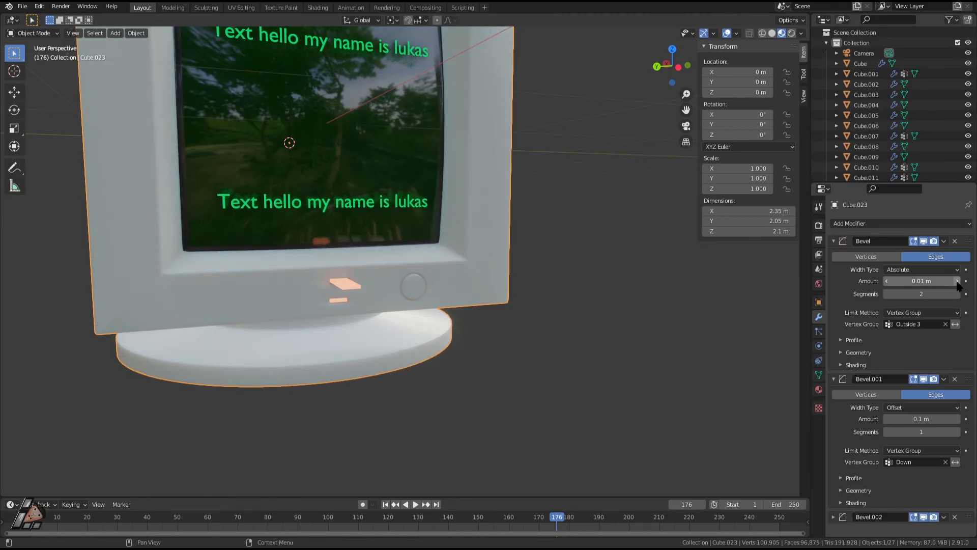
pyautogui.click(957, 281)
# Switch the viewport to Rendered shading and examine the monitor's outer edges
pyautogui.scroll(-4, 573, 362)
pyautogui.moveTo(570, 312); pyautogui.dragTo(544, 305, button='middle')
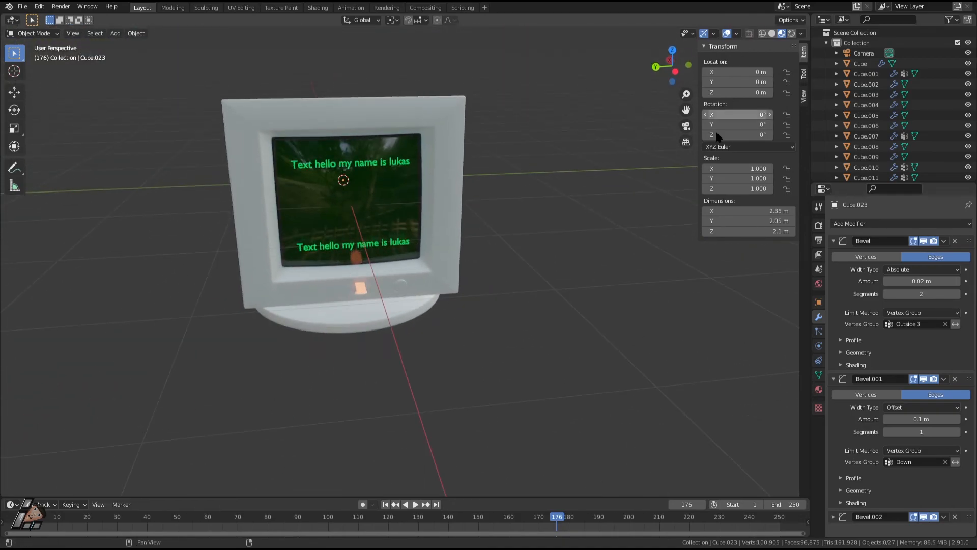
pyautogui.click(791, 32)
pyautogui.scroll(-3, 377, 219)
pyautogui.moveTo(366, 218)
pyautogui.mouseDown(button='middle')
pyautogui.moveTo(479, 287)
pyautogui.moveTo(459, 257)
pyautogui.moveTo(410, 245)
pyautogui.moveTo(504, 222)
pyautogui.moveTo(539, 268)
pyautogui.moveTo(509, 244)
pyautogui.mouseUp(button='middle')
pyautogui.scroll(3, 479, 287)
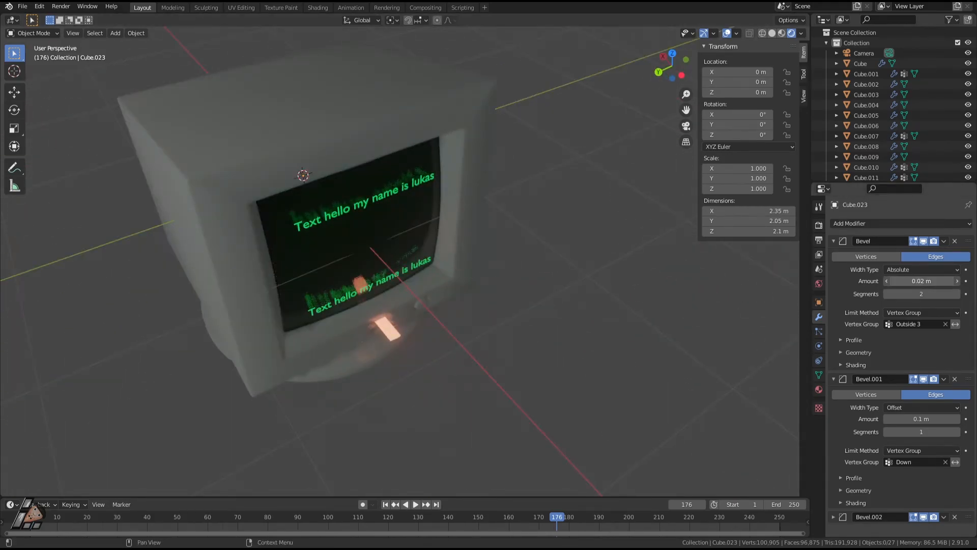
# Set the first Bevel modifier's width type to Width with an amount of 0.01 m and select the monitor
pyautogui.moveTo(921, 281)
pyautogui.mouseDown()
pyautogui.moveTo(912, 281)
pyautogui.moveTo(935, 281)
pyautogui.moveTo(906, 281)
pyautogui.mouseUp()
pyautogui.click(910, 271)
pyautogui.click(900, 293)
pyautogui.moveTo(531, 265); pyautogui.dragTo(599, 258, button='middle')
pyautogui.moveTo(921, 281)
pyautogui.mouseDown()
pyautogui.moveTo(942, 281)
pyautogui.moveTo(919, 280)
pyautogui.mouseUp()
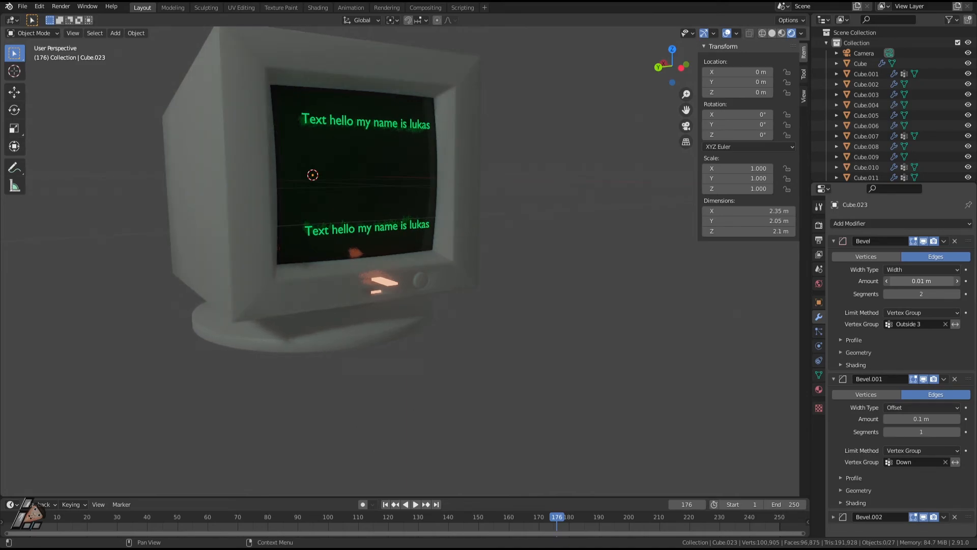
pyautogui.click(508, 224)
pyautogui.moveTo(508, 224); pyautogui.dragTo(531, 254, button='middle')
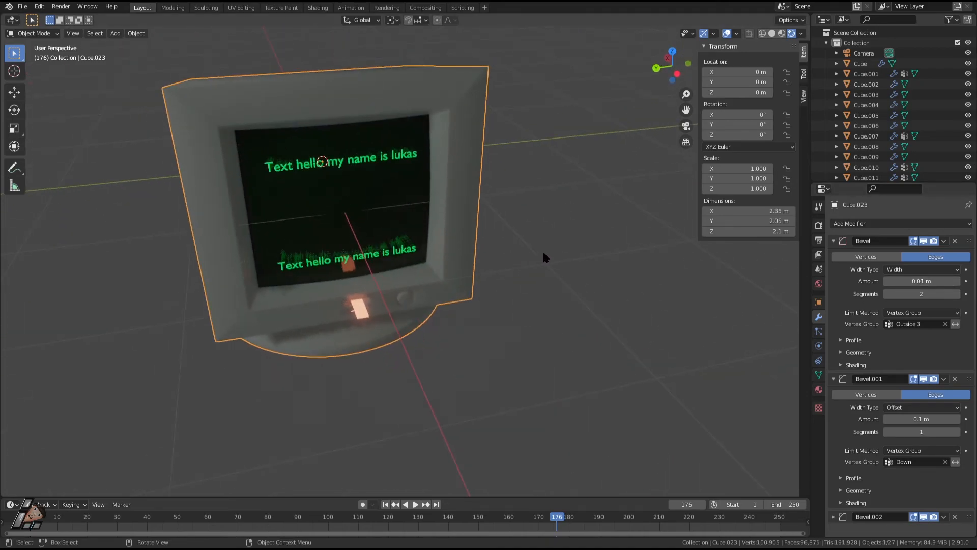
# Try the Depth and Absolute width types on the first Bevel modifier and compare their effect on the monitor's edges
pyautogui.click(914, 269)
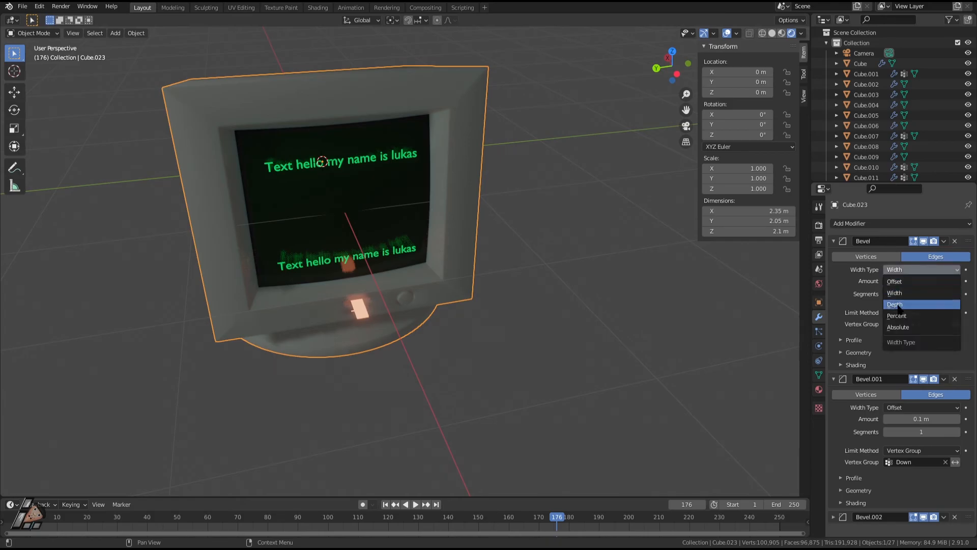
pyautogui.click(896, 305)
pyautogui.click(911, 269)
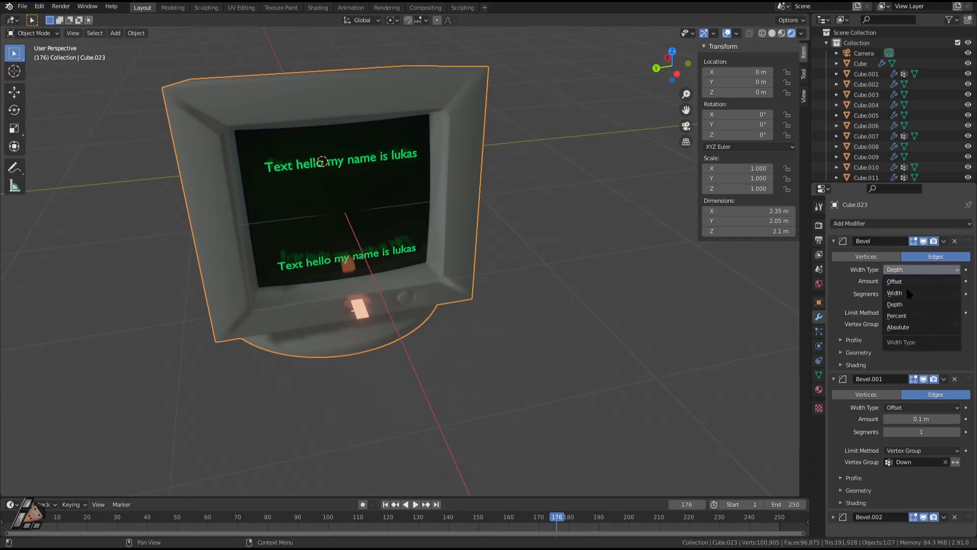
pyautogui.click(904, 329)
pyautogui.moveTo(506, 270); pyautogui.dragTo(545, 261, button='middle')
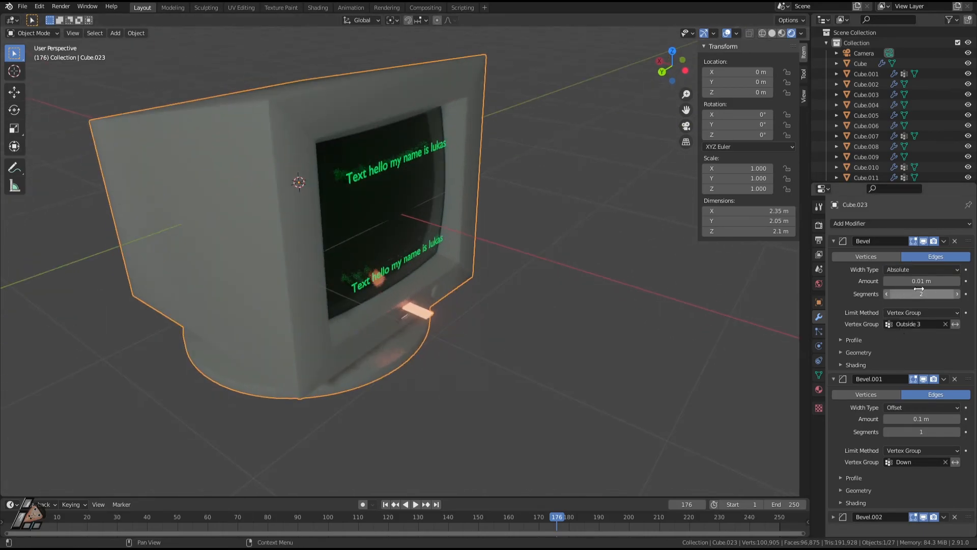
pyautogui.moveTo(425, 225); pyautogui.dragTo(387, 229, button='middle')
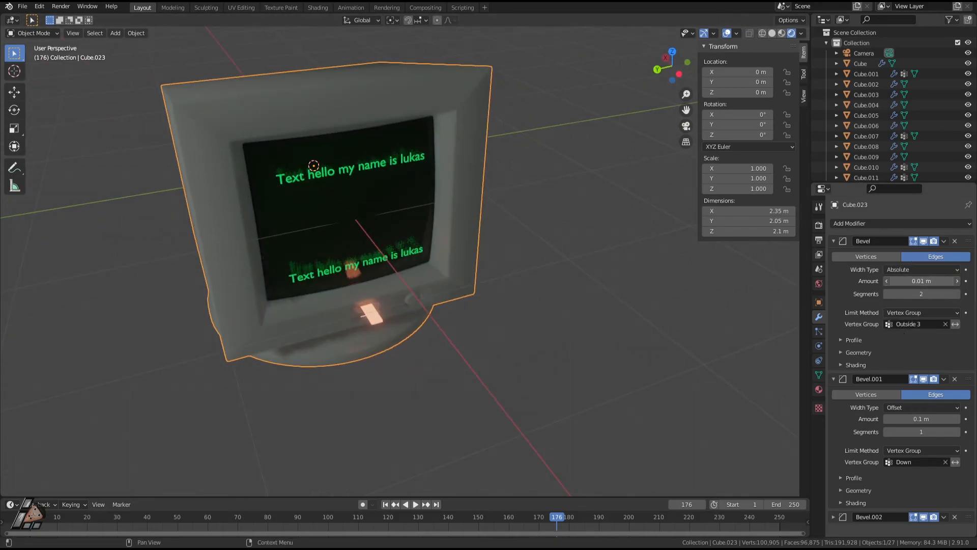
# Try an amount of 0.13 m on the first Bevel modifier with the Absolute and Width width types
pyautogui.moveTo(921, 281)
pyautogui.mouseDown()
pyautogui.moveTo(886, 281)
pyautogui.moveTo(908, 281)
pyautogui.mouseUp()
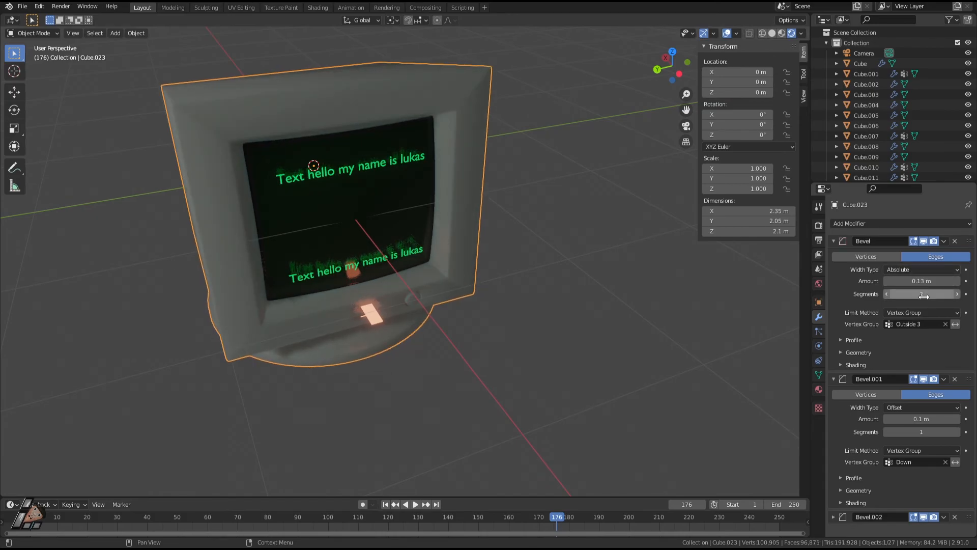
pyautogui.click(912, 270)
pyautogui.click(894, 293)
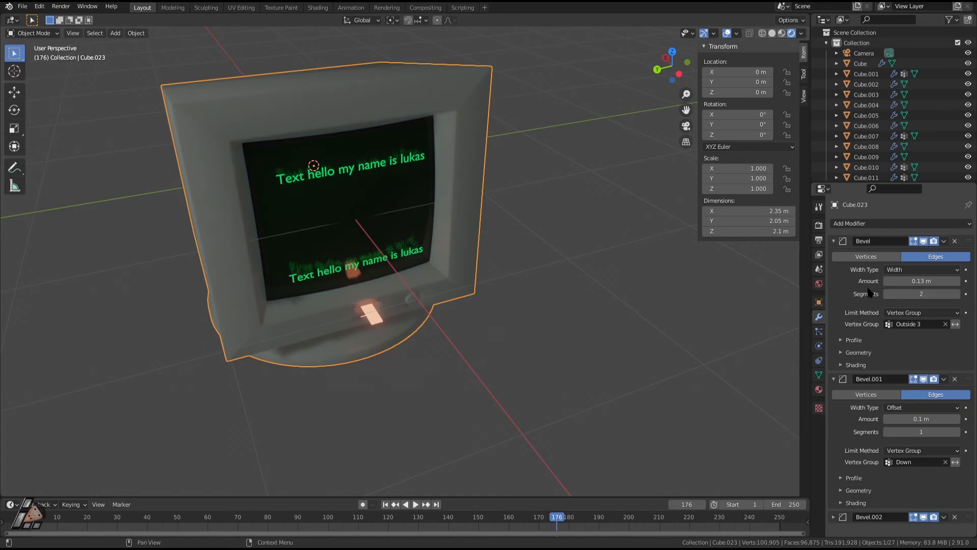
pyautogui.moveTo(921, 281)
pyautogui.mouseDown()
pyautogui.moveTo(887, 281)
pyautogui.moveTo(896, 281)
pyautogui.mouseUp()
# Try the Percent width type at 7.14% on the first Bevel modifier and undo it
pyautogui.click(916, 270)
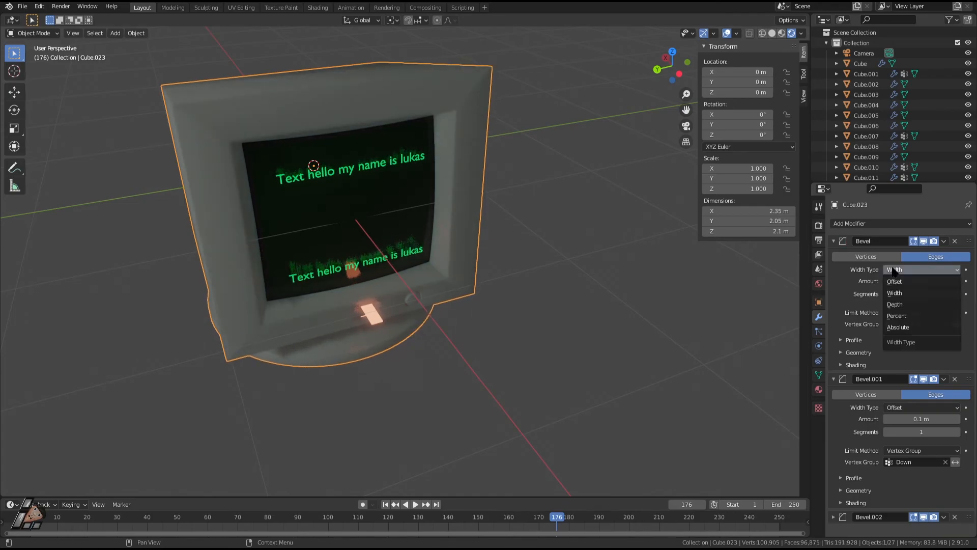
pyautogui.click(901, 312)
pyautogui.moveTo(916, 281); pyautogui.dragTo(936, 281)
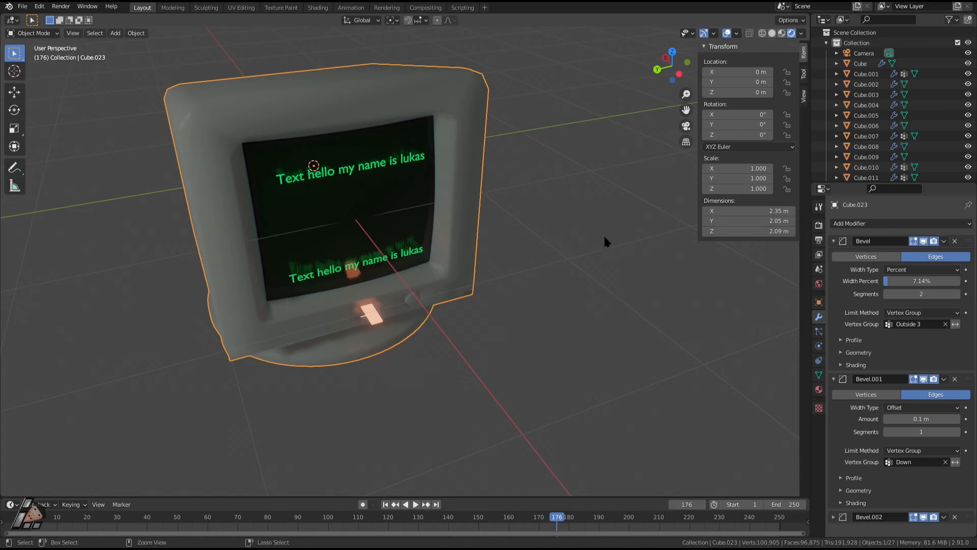
pyautogui.hotkey('ctrl', 'z')
pyautogui.hotkey('ctrl', 'z')
# Set the first Bevel modifier's width type to Percent with a width percent of 1.91%
pyautogui.click(908, 271)
pyautogui.click(906, 316)
pyautogui.moveTo(916, 281)
pyautogui.mouseDown()
pyautogui.moveTo(931, 281)
pyautogui.moveTo(901, 281)
pyautogui.mouseUp()
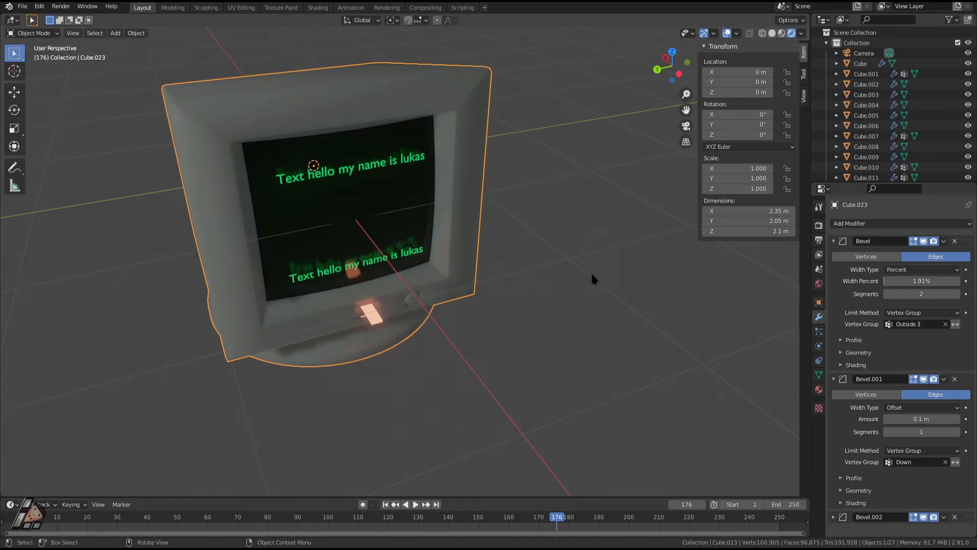
# Select the neighbouring backup monitor and check the settings of its first Bevel modifier
pyautogui.scroll(-4, 628, 274)
pyautogui.moveTo(387, 277); pyautogui.dragTo(423, 249, button='middle')
pyautogui.scroll(-4, 423, 248)
pyautogui.click(102, 289)
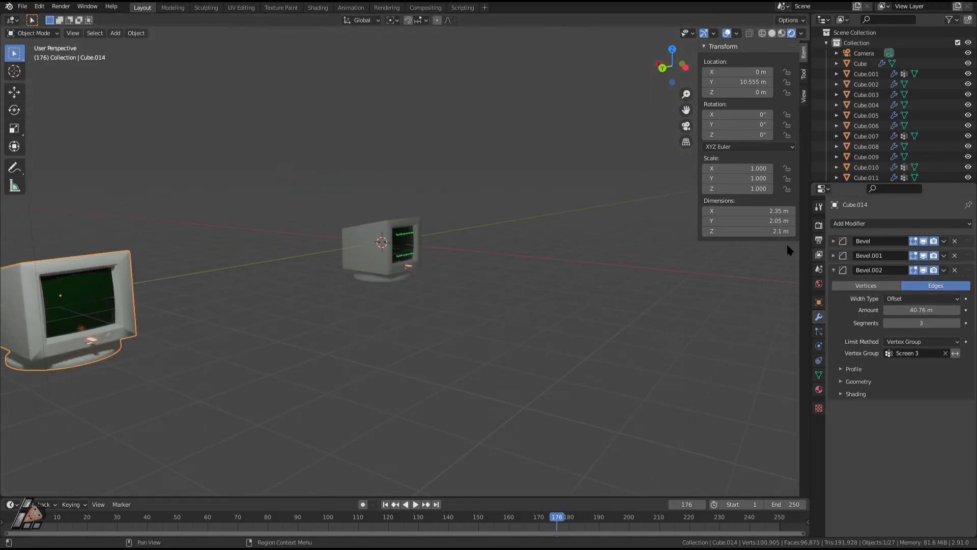
pyautogui.moveTo(807, 247); pyautogui.dragTo(743, 260, button='middle')
pyautogui.click(840, 242)
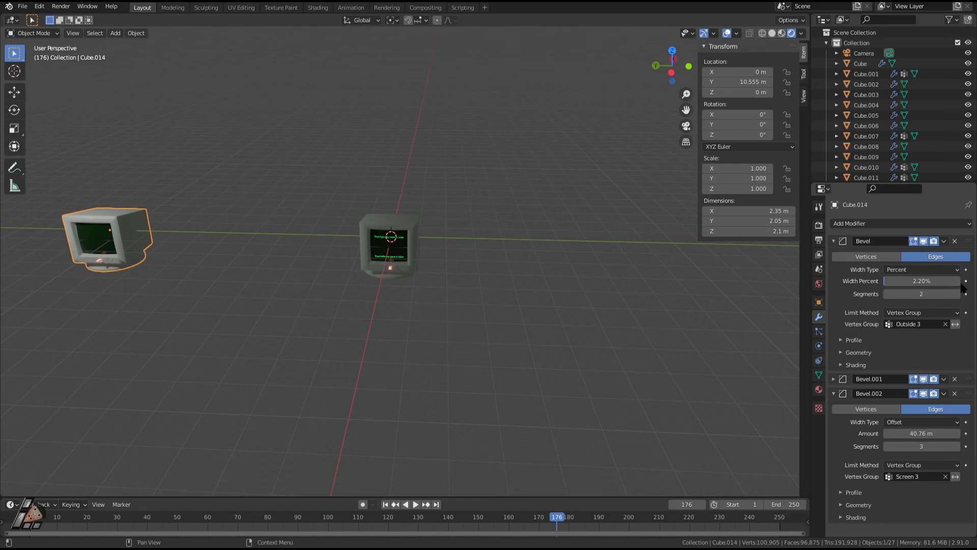
# Select the working monitor at the origin and set its first Bevel modifier's width percent to 2%
pyautogui.click(453, 235)
pyautogui.scroll(3, 438, 218)
pyautogui.click(427, 196)
pyautogui.moveTo(430, 194); pyautogui.dragTo(453, 217, button='middle')
pyautogui.click(919, 283)
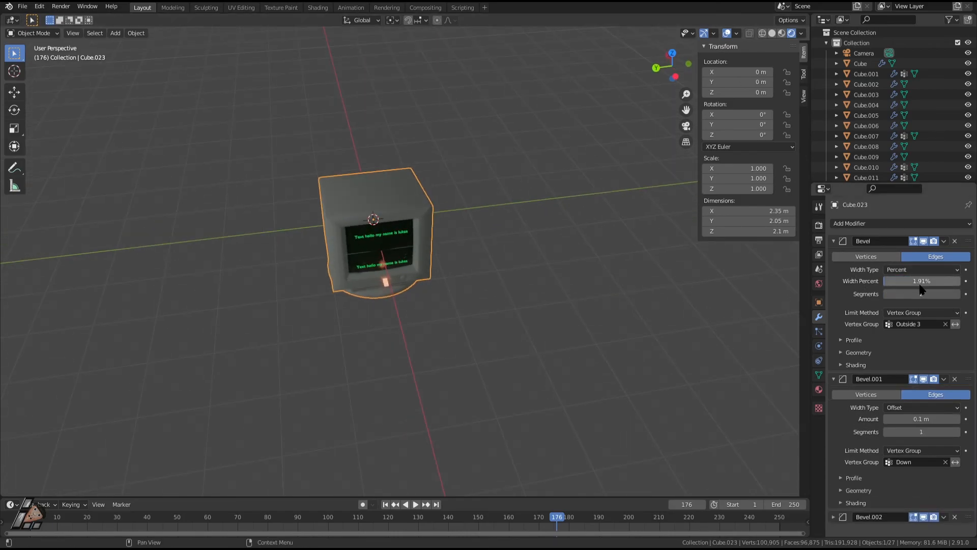
pyautogui.click(931, 278)
pyautogui.press('Return')
pyautogui.scroll(6, 407, 310)
pyautogui.moveTo(408, 310); pyautogui.dragTo(466, 268, button='middle')
pyautogui.scroll(-3, 531, 325)
pyautogui.click(530, 326)
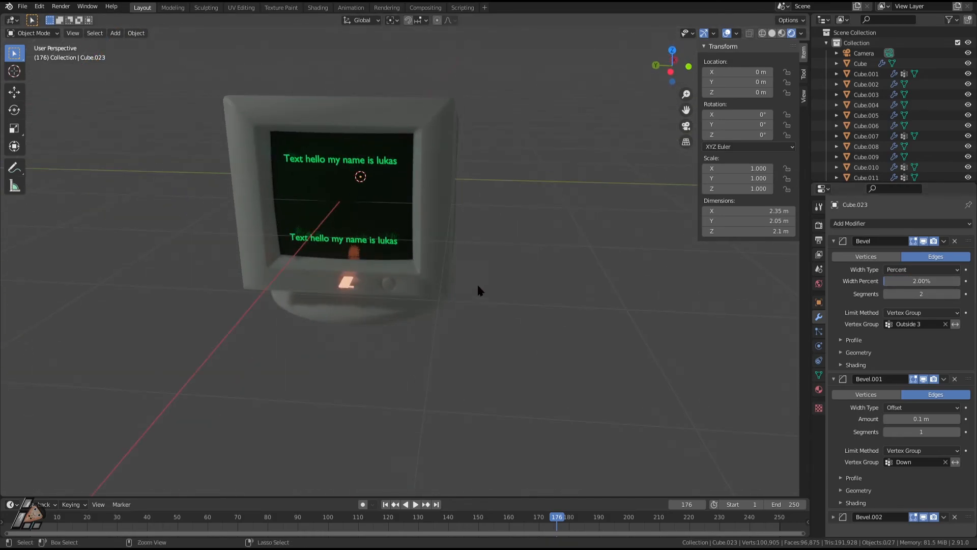
# Save the file and delete the old backup monitor standing next to the working one
pyautogui.scroll(-8, 483, 291)
pyautogui.hotkey('ctrl', 's')
pyautogui.click(175, 233)
pyautogui.press('x')
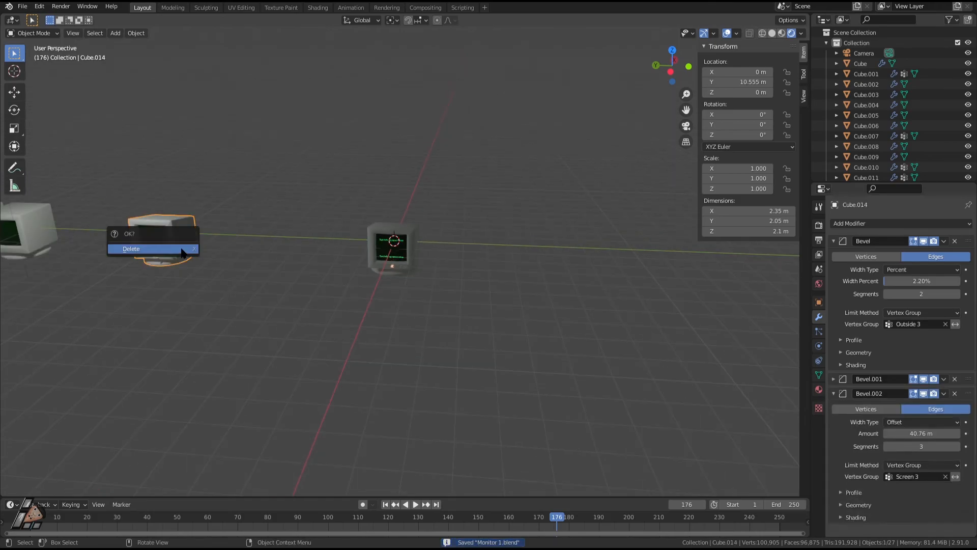
pyautogui.click(182, 250)
# Paste a copy of the monitor, move it along the Y axis as the new backup, and save the file
pyautogui.scroll(4, 380, 280)
pyautogui.hotkey('ctrl', 'v')
pyautogui.press('g')
pyautogui.press('y')
pyautogui.click(53, 259)
pyautogui.click(321, 259)
pyautogui.scroll(4, 400, 238)
pyautogui.hotkey('ctrl', 's')
# Apply all three Bevel modifiers to the working monitor and select its entire mesh in Edit Mode
pyautogui.click(418, 235)
pyautogui.hotkey('ctrl', 'a')
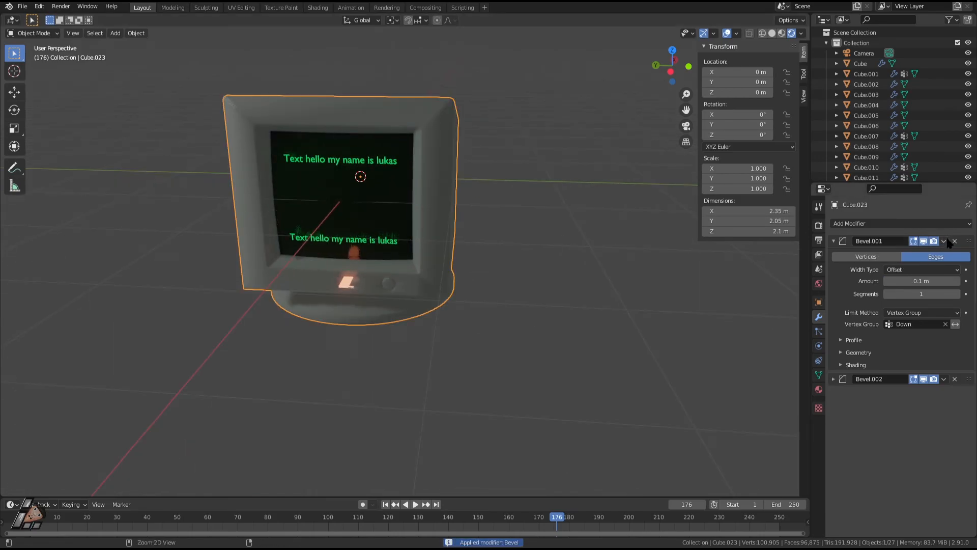
pyautogui.hotkey('ctrl', 'a')
pyautogui.hotkey('ctrl', 'a')
pyautogui.press('Tab')
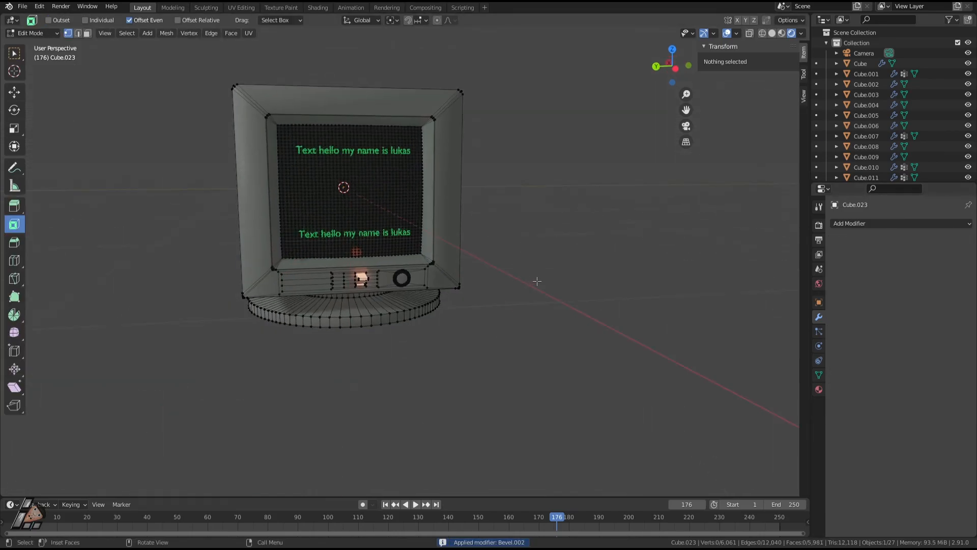
pyautogui.press('a')
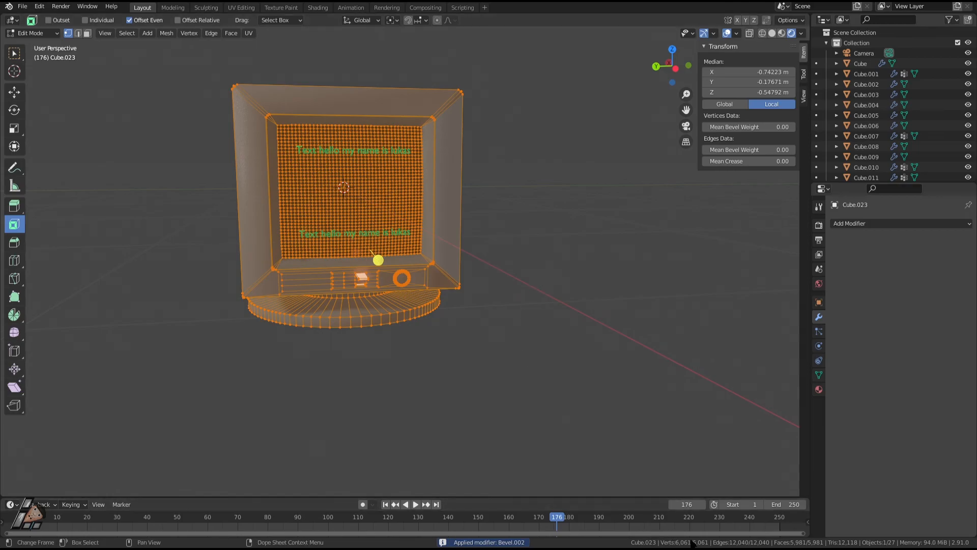
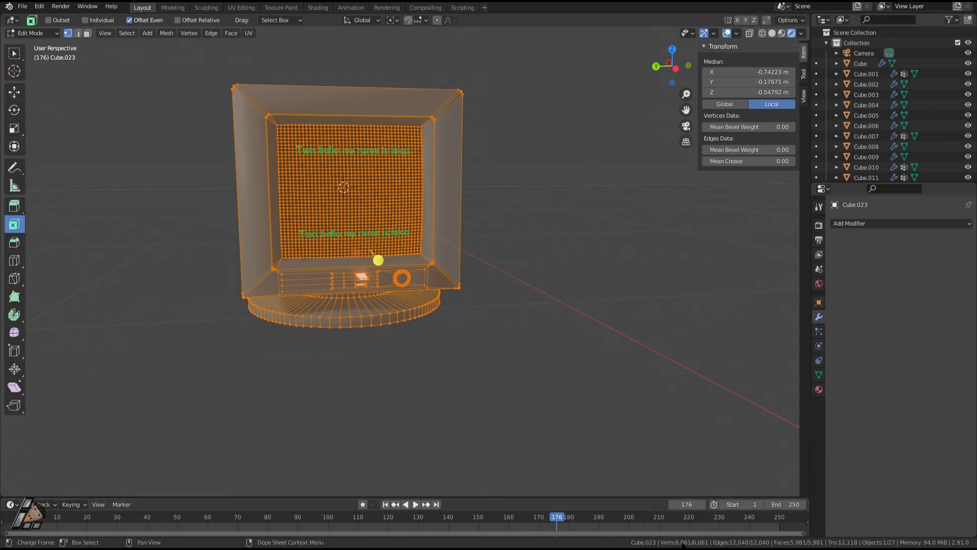
# Examine the applied bevel geometry around the monitor's lower front controls and base
pyautogui.moveTo(386, 198); pyautogui.dragTo(278, 197, button='middle')
pyautogui.scroll(10, 305, 234)
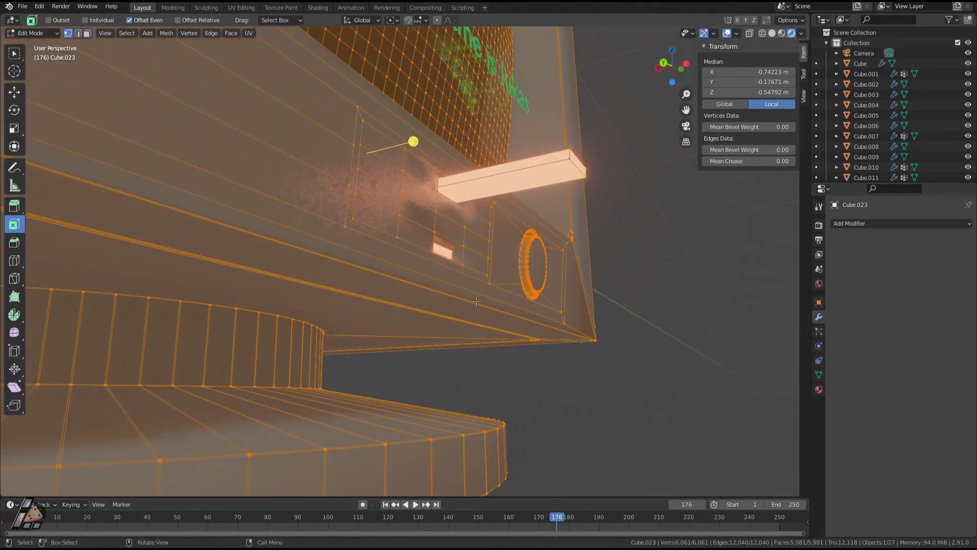
pyautogui.moveTo(476, 301); pyautogui.dragTo(467, 290, button='middle')
pyautogui.press('Tab')
pyautogui.press('Tab')
pyautogui.press('Tab')
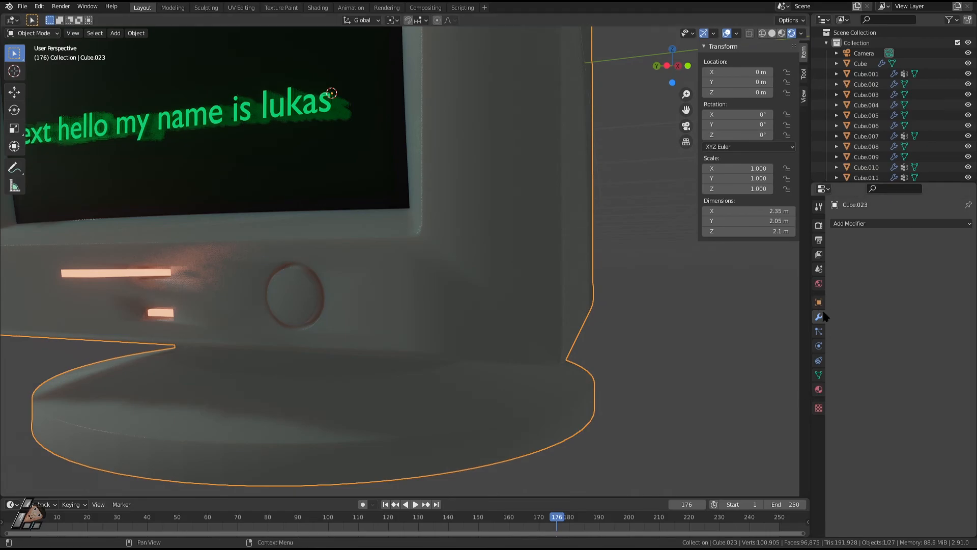
# Undo the mesh selection and the application of the Bevel modifiers on the monitor
pyautogui.hotkey('ctrl', 'z')
pyautogui.scroll(-4, 529, 333)
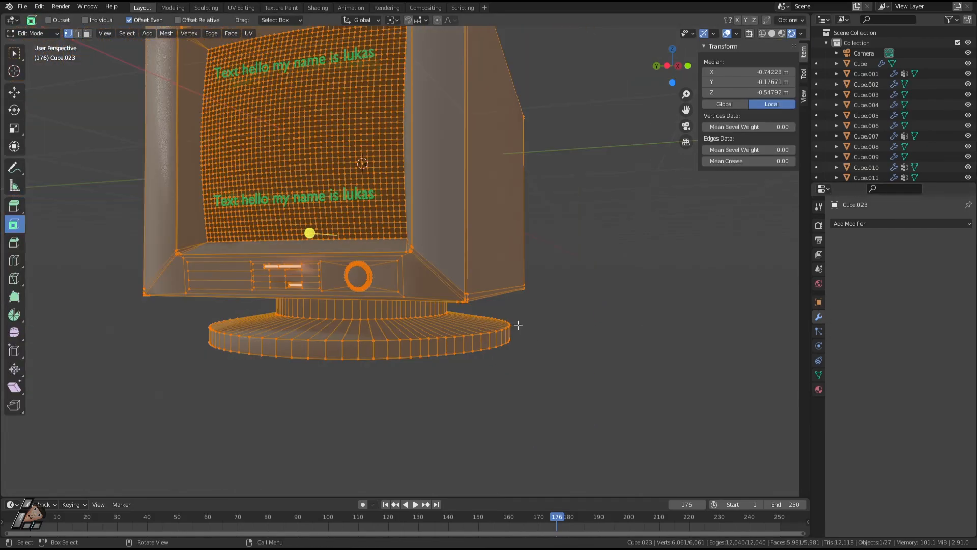
pyautogui.moveTo(493, 307); pyautogui.dragTo(527, 322, button='middle')
pyautogui.hotkey('ctrl', 'z')
pyautogui.hotkey('ctrl', 'z')
pyautogui.scroll(-4, 538, 343)
pyautogui.press('Tab')
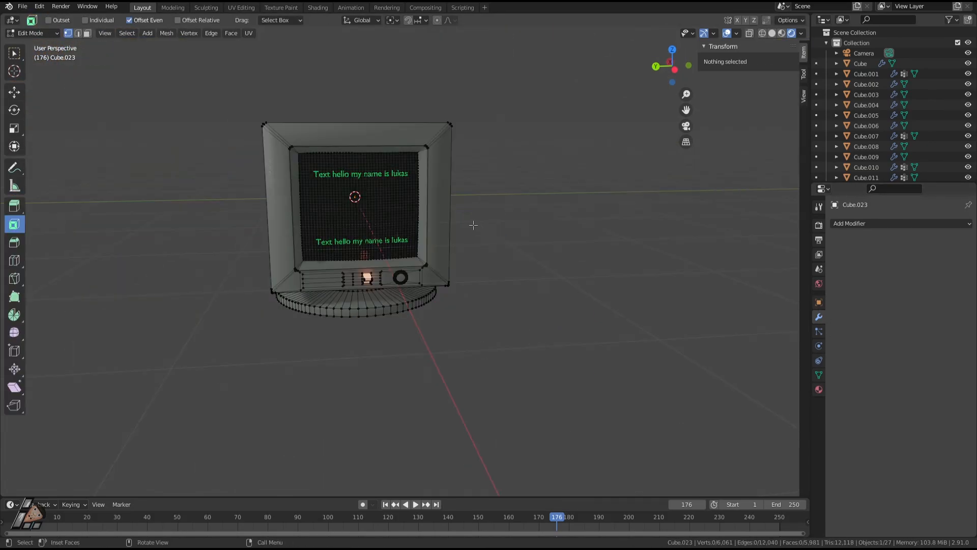
pyautogui.scroll(2, 489, 299)
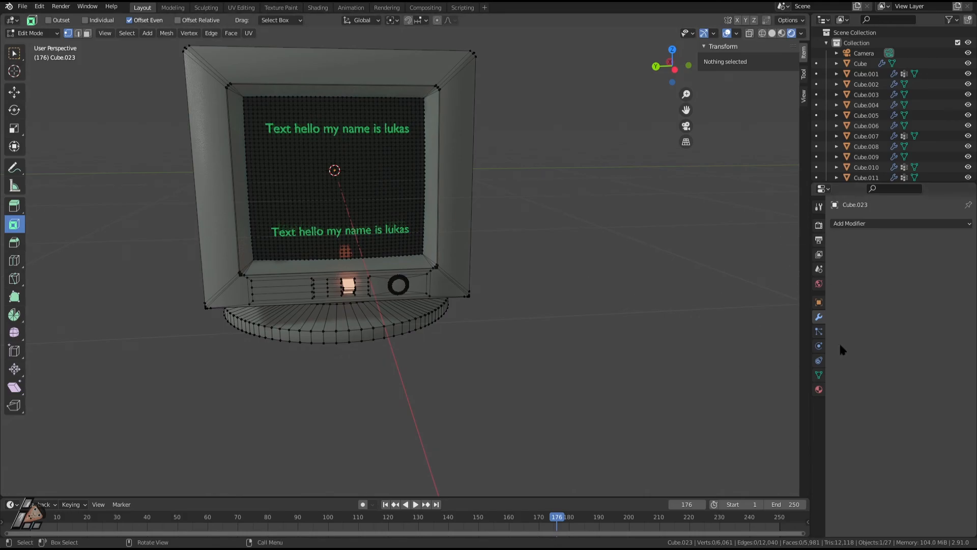
pyautogui.press('Tab')
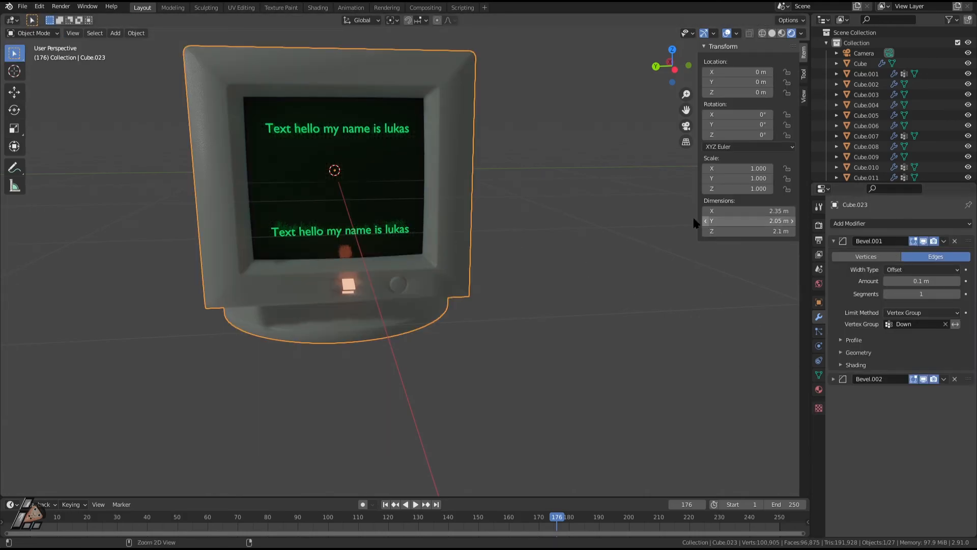
# Delete the working monitor and paste a copy that still has all its Bevel modifiers
pyautogui.press('Tab')
pyautogui.press('Tab')
pyautogui.press('Delete')
pyautogui.click(452, 267)
pyautogui.press('x')
pyautogui.click(453, 270)
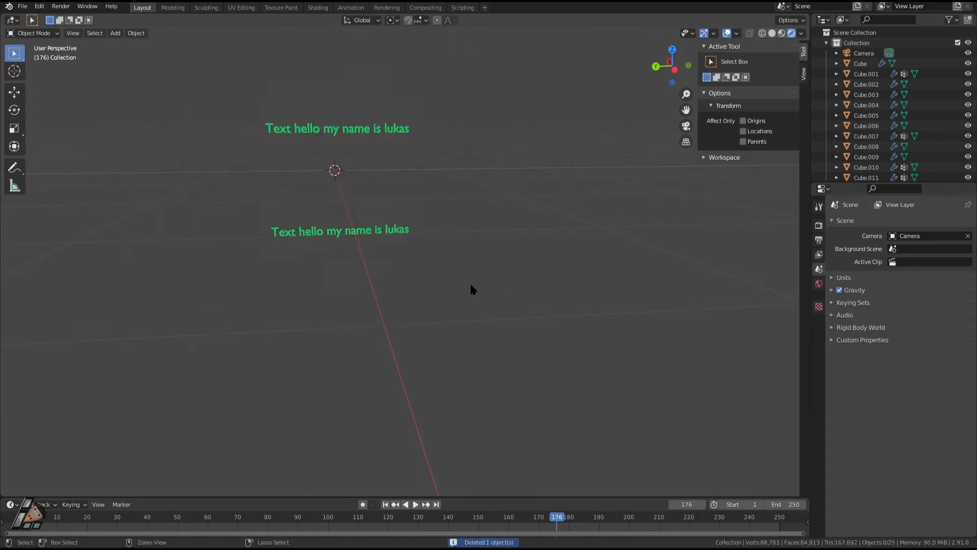
pyautogui.hotkey('ctrl', 'v')
pyautogui.click(467, 264)
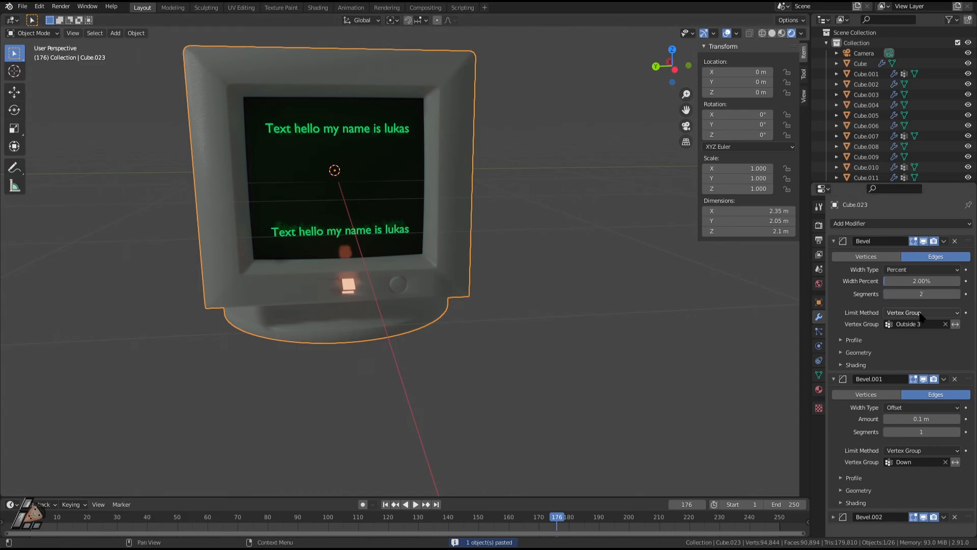
# Try removing the first Bevel modifier and applying Bevel.001 and Bevel.002 to the monitor
pyautogui.click(954, 241)
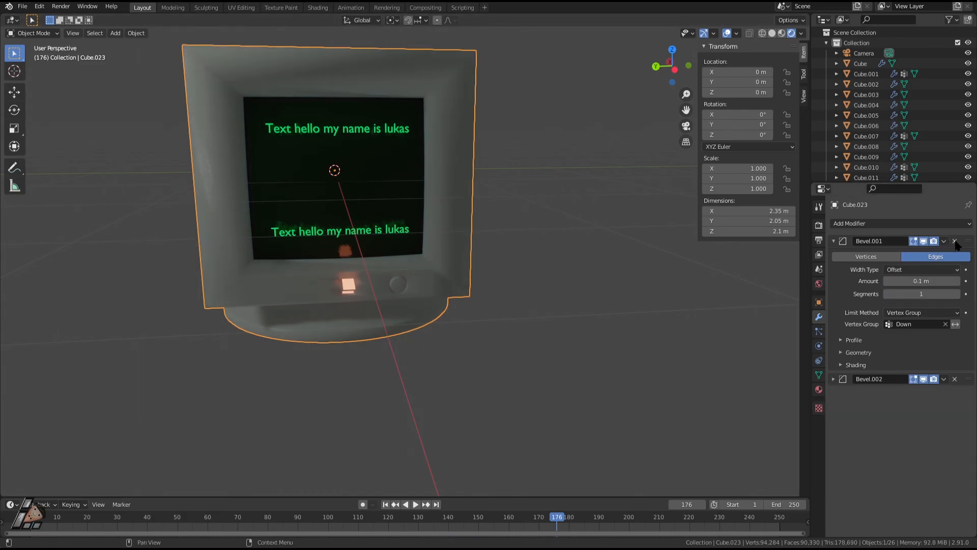
pyautogui.click(954, 241)
pyautogui.hotkey('ctrl', 'a')
pyautogui.press('Tab')
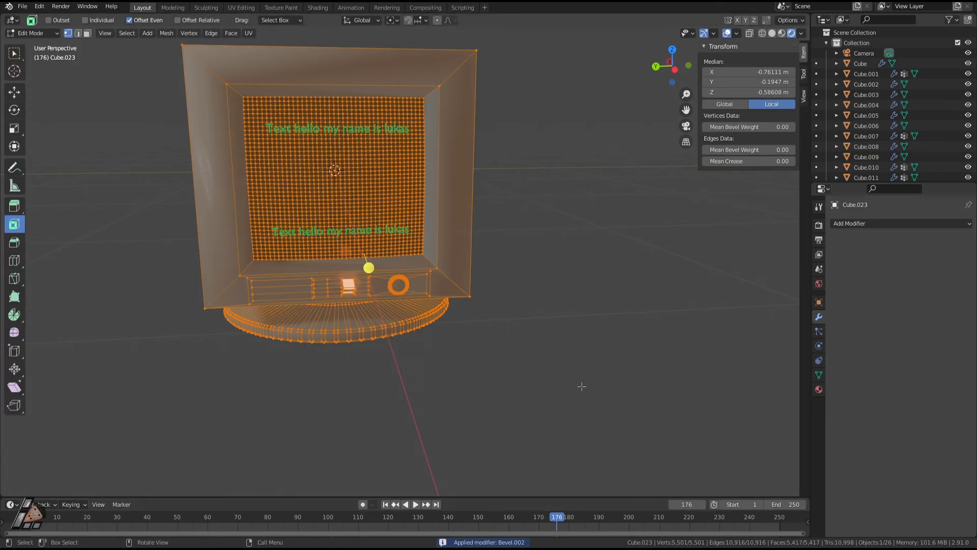
# Undo the latest modifier changes on the monitor
pyautogui.hotkey('ctrl', 'z')
pyautogui.hotkey('ctrl', 'z')
pyautogui.hotkey('ctrl', 'z')
# Delete the altered monitor and paste a fresh copy with its three unapplied Bevel modifiers in its place
pyautogui.press('Tab')
pyautogui.press('x')
pyautogui.click(450, 318)
pyautogui.press('Tab')
pyautogui.press('x')
pyautogui.click(442, 301)
pyautogui.hotkey('ctrl', 'v')
pyautogui.click(473, 310)
pyautogui.click(457, 280)
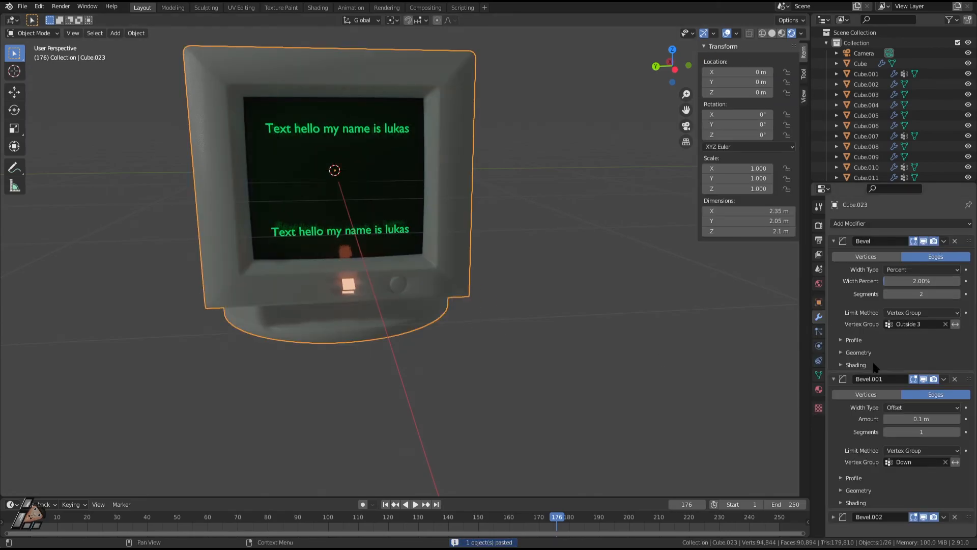
# Select the monitor's entire mesh in Edit Mode and compare its geometry statistics with those of the whole scene
pyautogui.press('Tab')
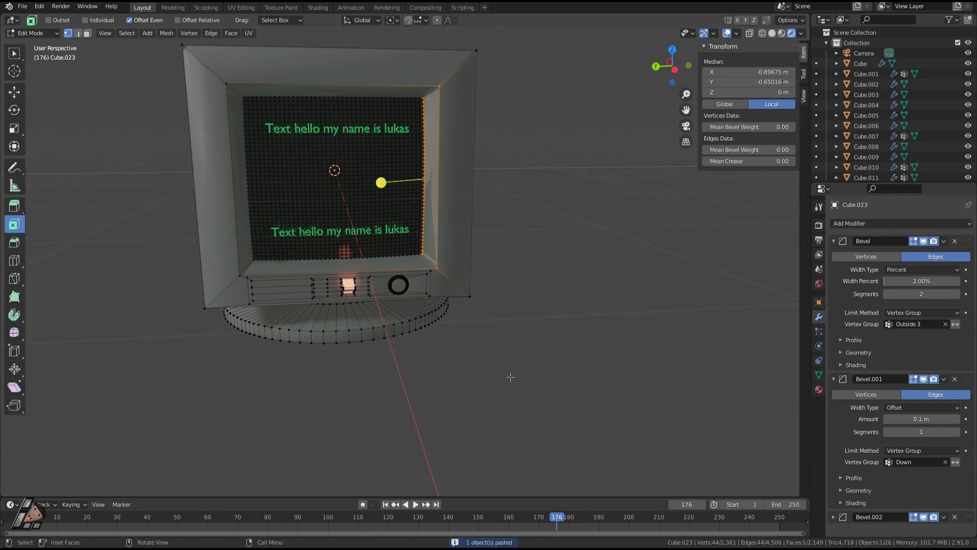
pyautogui.press('a')
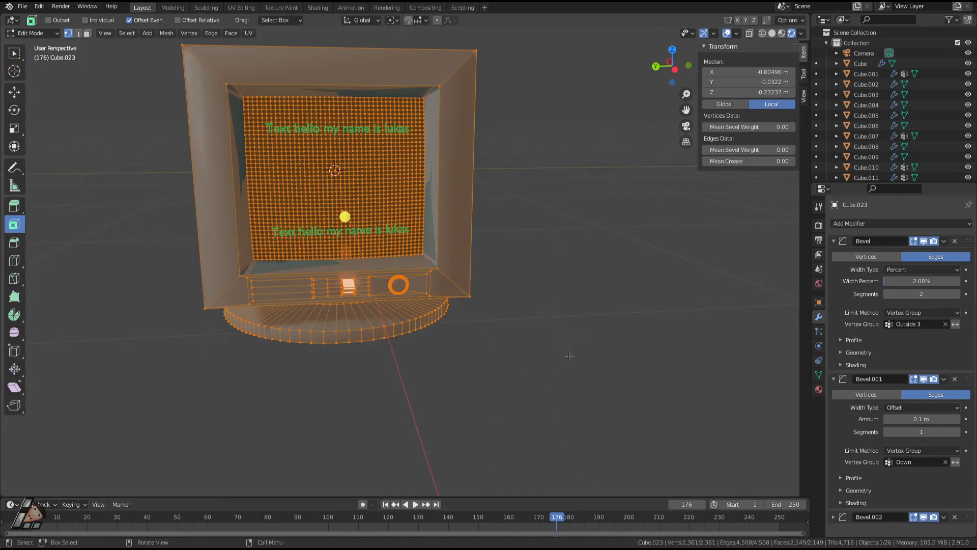
pyautogui.press('Tab')
pyautogui.press('a')
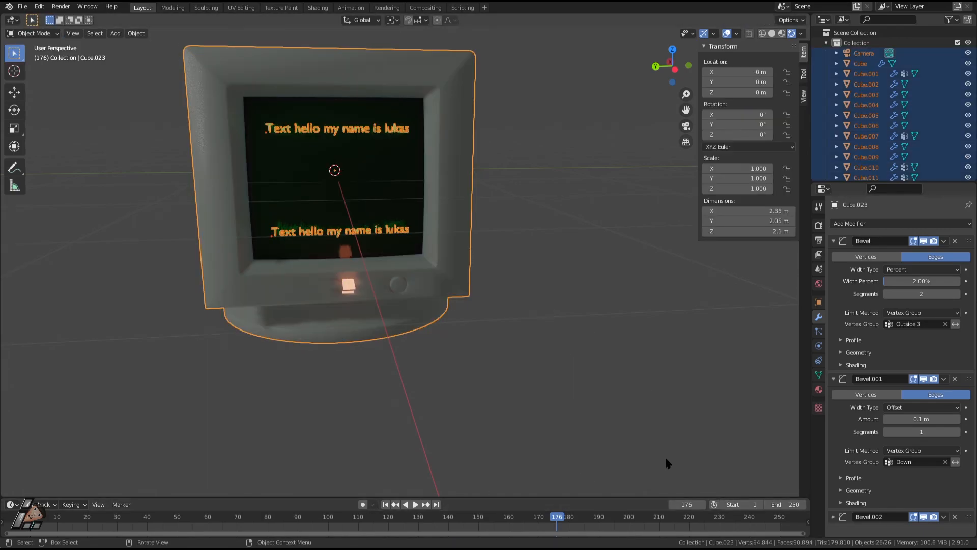
pyautogui.click(429, 339)
pyautogui.click(393, 327)
pyautogui.press('Tab')
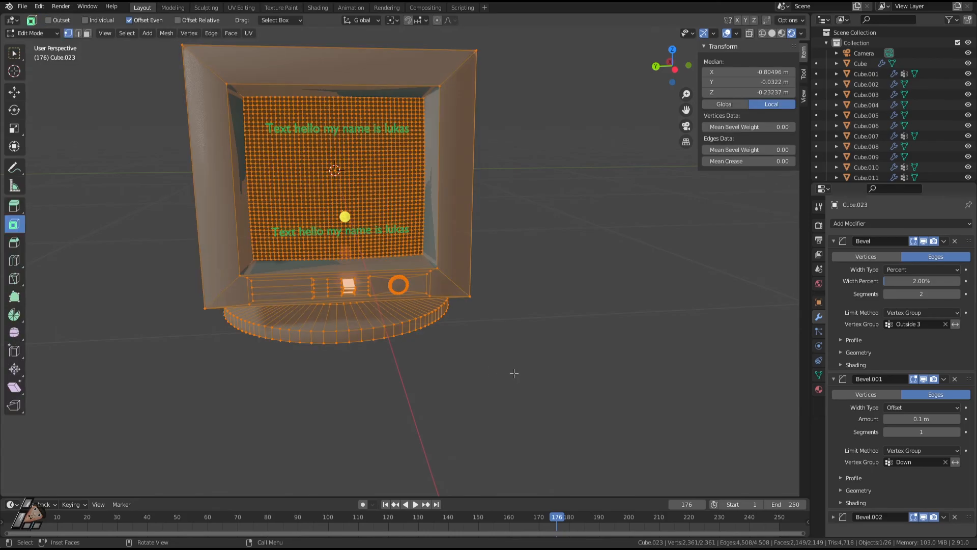
# Examine the monitor's fully selected mesh from several angles and distances, using walk navigation to inspect its front and screen grid
pyautogui.moveTo(581, 334); pyautogui.dragTo(532, 340, button='middle')
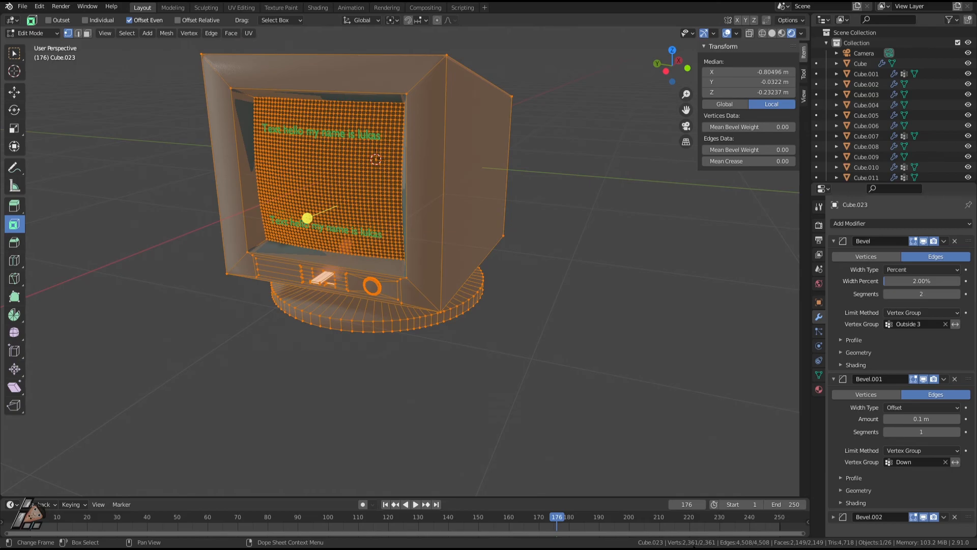
pyautogui.moveTo(360, 304); pyautogui.dragTo(527, 298, button='middle')
pyautogui.hotkey('shift', '`')
pyautogui.press('w')
pyautogui.press('w')
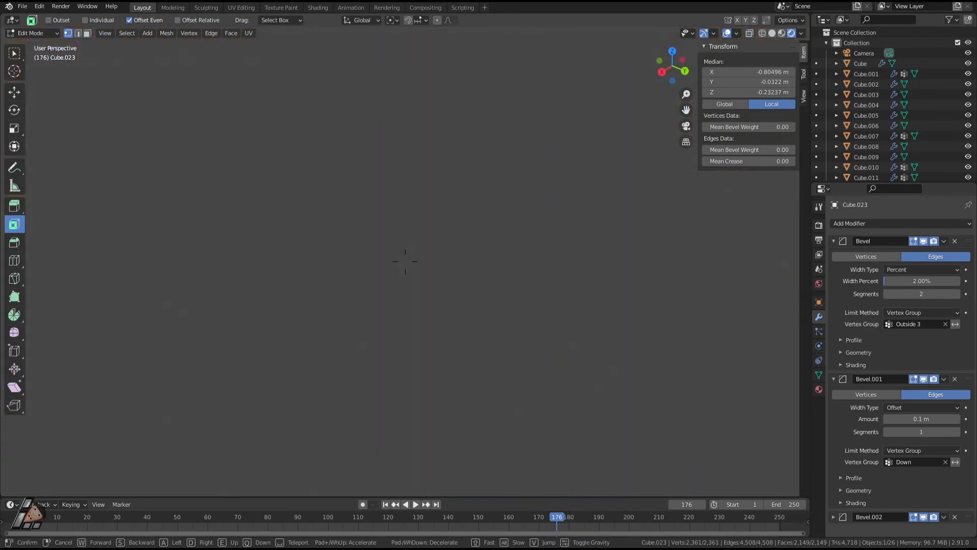
pyautogui.press('s')
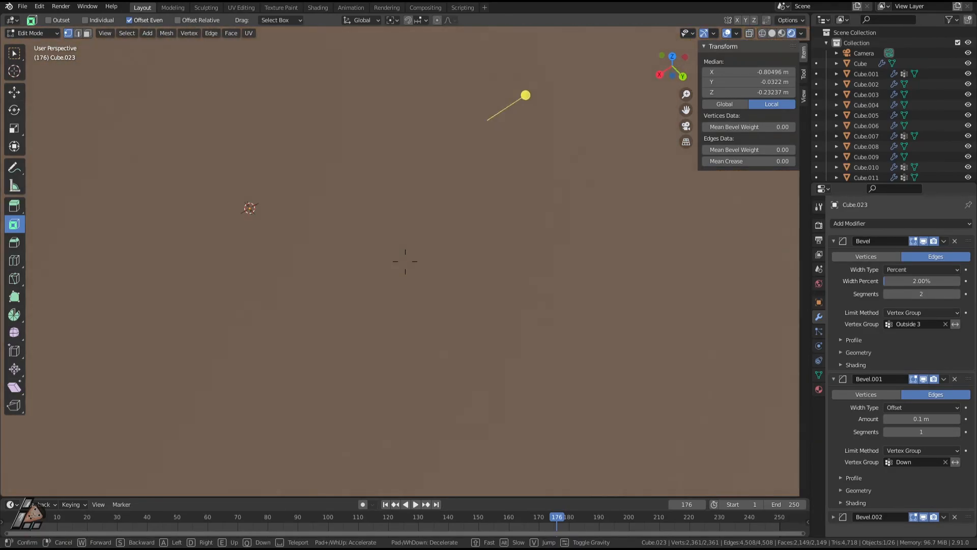
pyautogui.press('s')
pyautogui.press('d')
pyautogui.press('w')
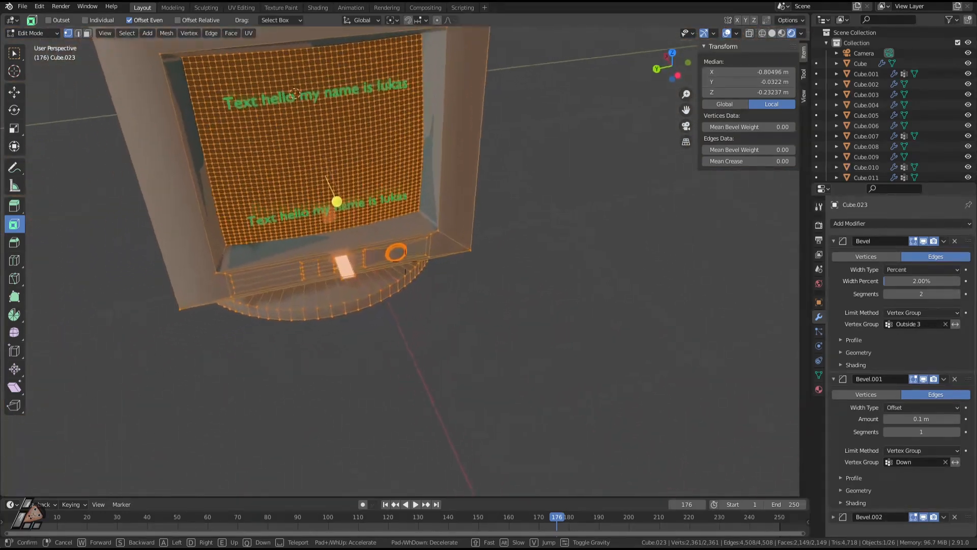
pyautogui.press('s')
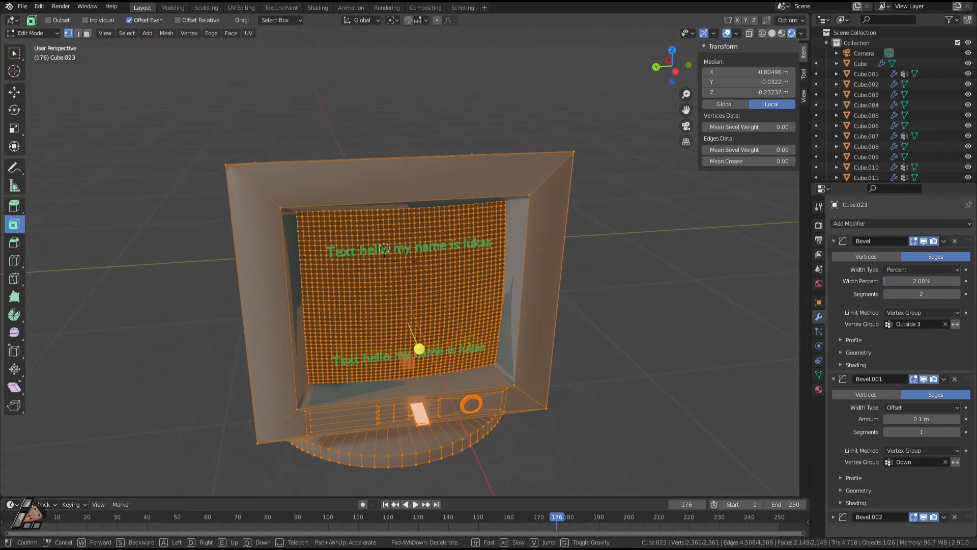
pyautogui.press('w')
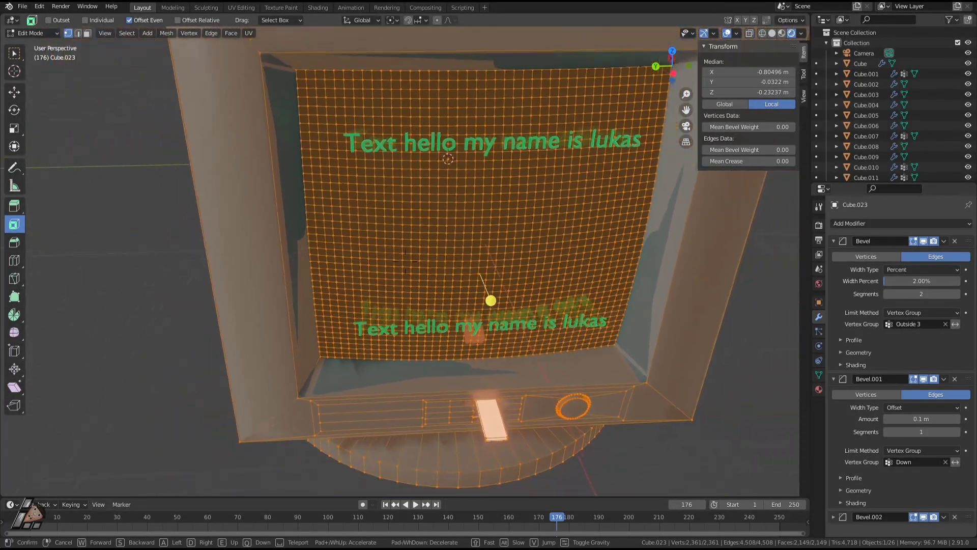
pyautogui.press('w')
pyautogui.press('w')
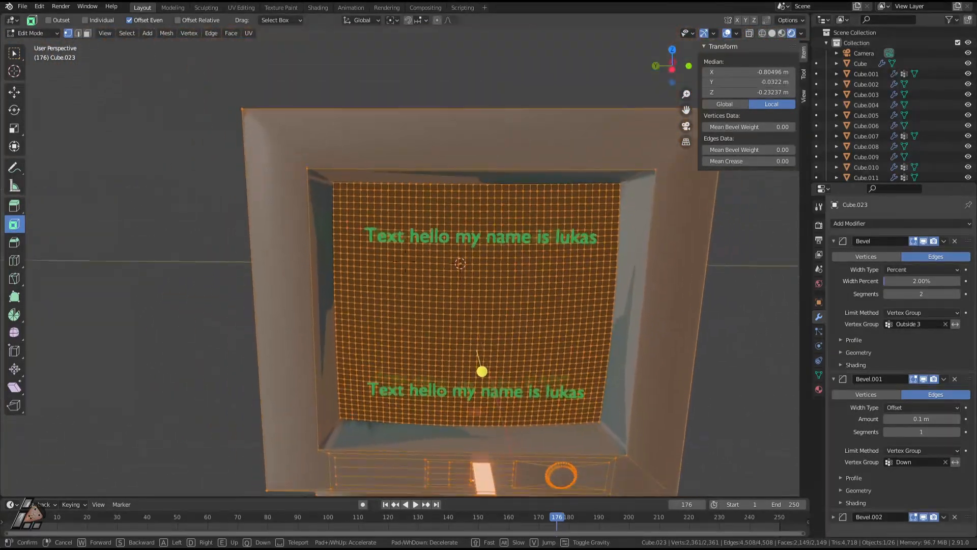
pyautogui.click(405, 262)
# Clear the mesh selection and select the faces assigned to Material.091
pyautogui.press('Tab')
pyautogui.press('Tab')
pyautogui.hotkey('alt', 'a')
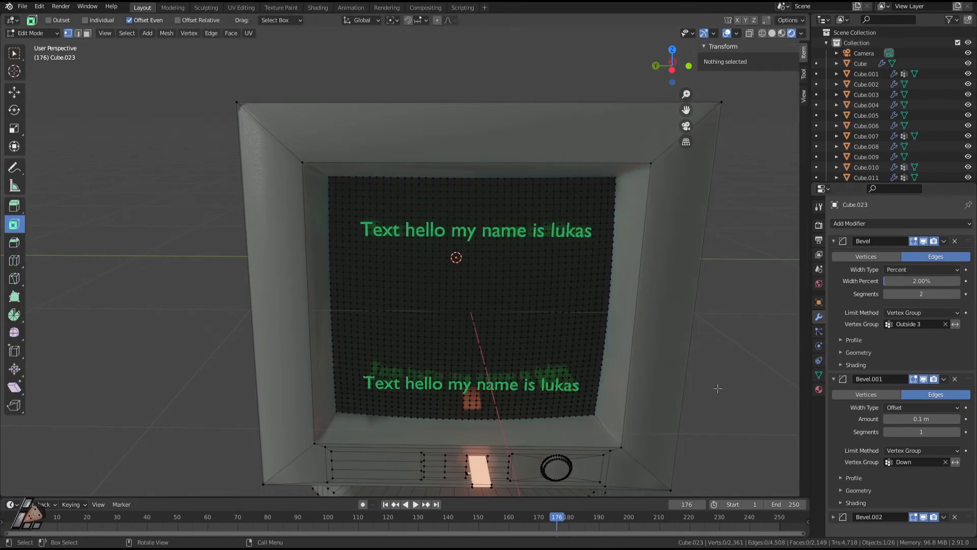
pyautogui.click(818, 389)
pyautogui.click(899, 301)
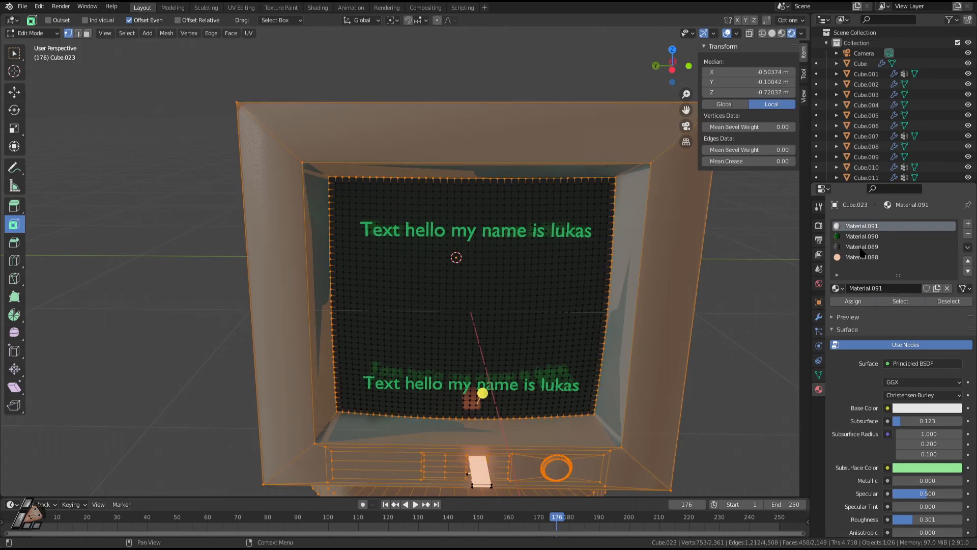
# Isolate the faces assigned to Material.090 as the only selected geometry of the monitor mesh
pyautogui.press('Tab')
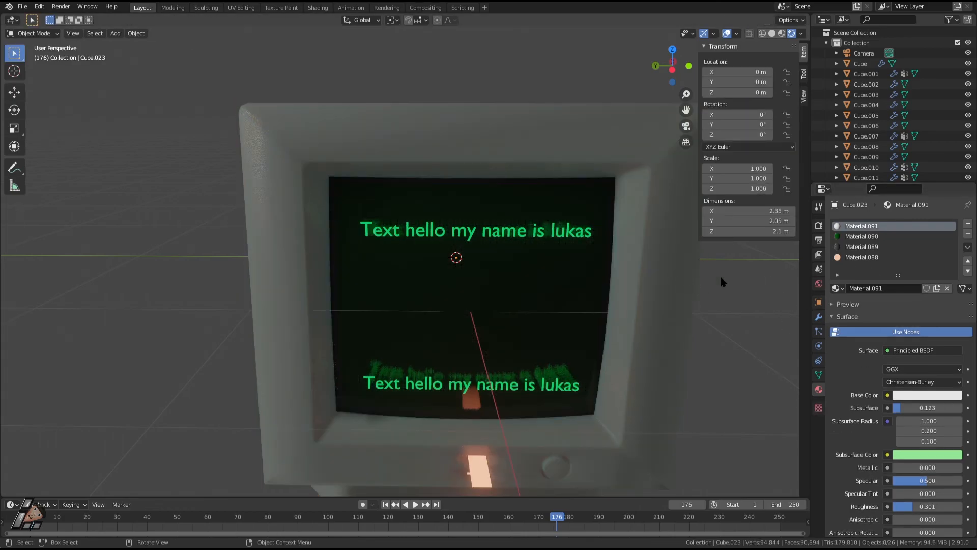
pyautogui.click(860, 236)
pyautogui.press('Tab')
pyautogui.click(899, 301)
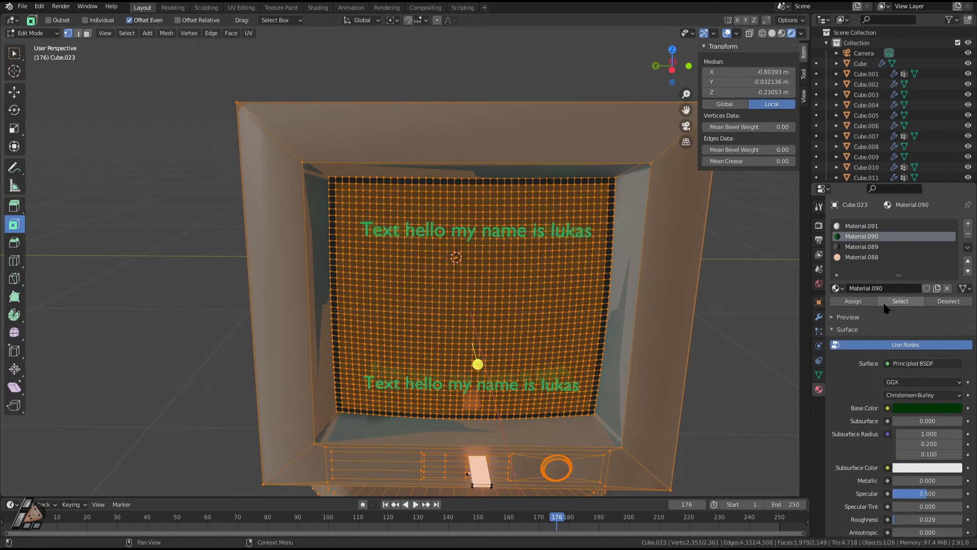
pyautogui.hotkey('alt', 'a')
pyautogui.click(907, 302)
# Add the Material.089 faces to the selection and examine the screen grid's density and its share of the vertex count
pyautogui.click(861, 247)
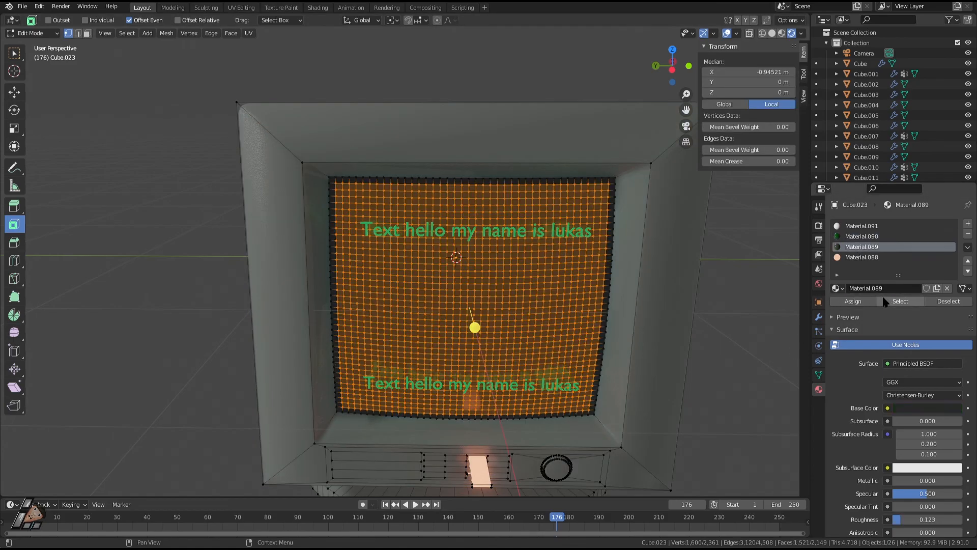
pyautogui.click(899, 302)
pyautogui.scroll(-5, 484, 109)
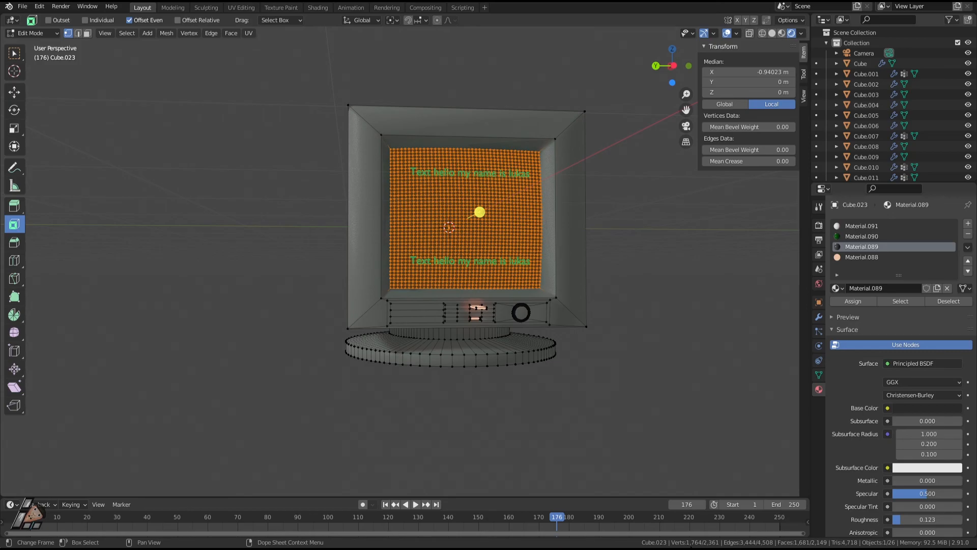
pyautogui.moveTo(515, 298); pyautogui.dragTo(493, 301, button='middle')
pyautogui.scroll(3, 588, 356)
pyautogui.scroll(3, 493, 300)
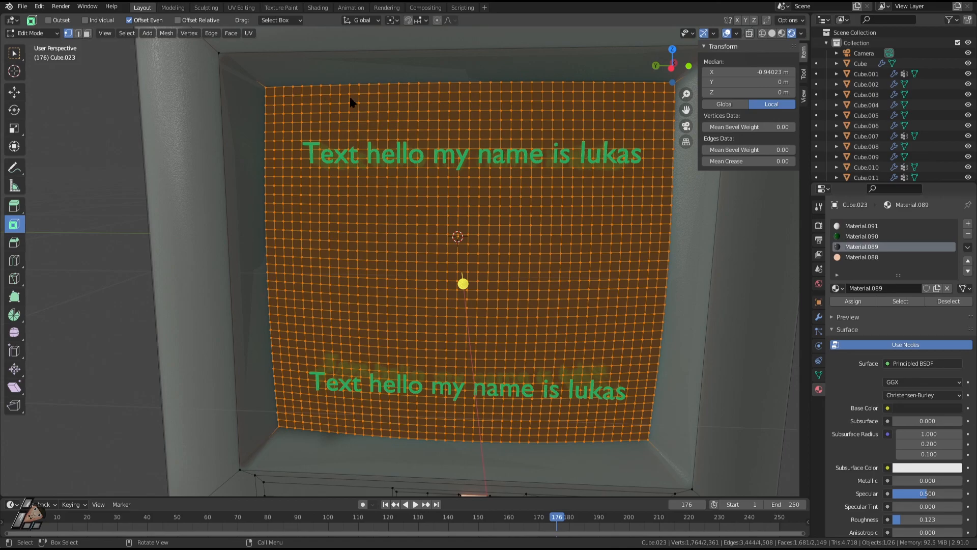
pyautogui.scroll(-5, 539, 277)
pyautogui.moveTo(528, 295)
pyautogui.mouseDown(button='middle')
pyautogui.moveTo(487, 294)
pyautogui.moveTo(616, 282)
pyautogui.moveTo(682, 246)
pyautogui.mouseUp(button='middle')
pyautogui.scroll(3, 682, 246)
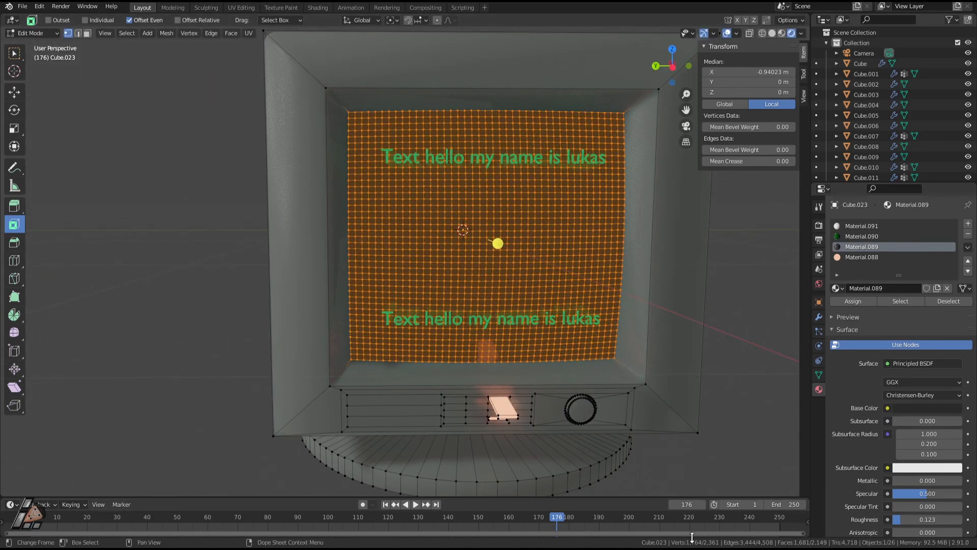
# Return to Object Mode and try a Remesh modifier on the monitor
pyautogui.press('Tab')
pyautogui.scroll(-3, 659, 325)
pyautogui.moveTo(602, 349); pyautogui.dragTo(610, 326, button='middle')
pyautogui.click(819, 316)
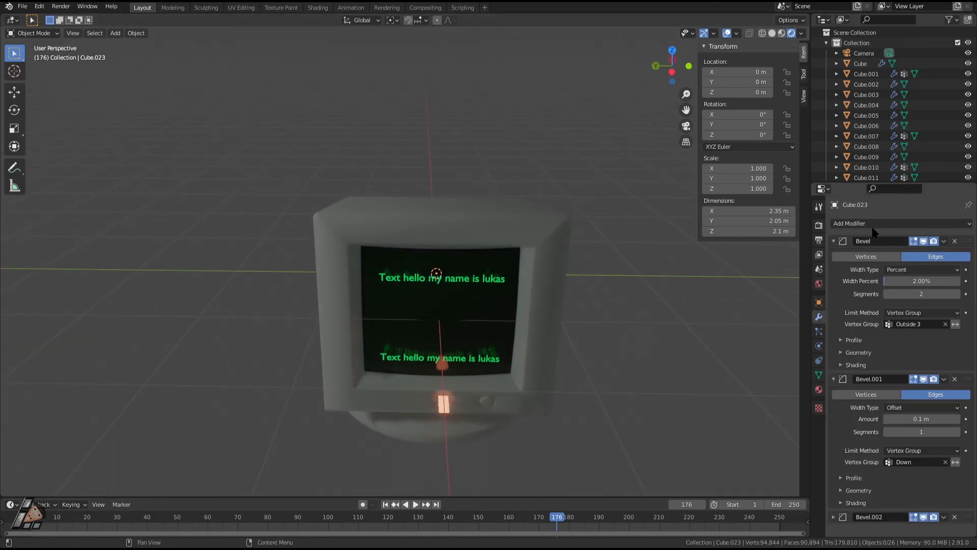
pyautogui.click(874, 225)
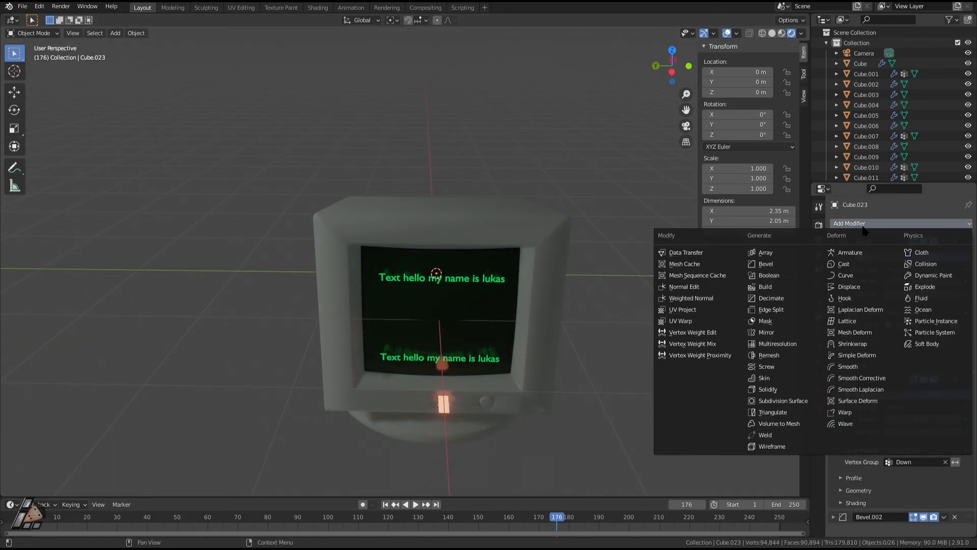
pyautogui.click(769, 355)
pyautogui.moveTo(621, 307); pyautogui.dragTo(764, 356, button='middle')
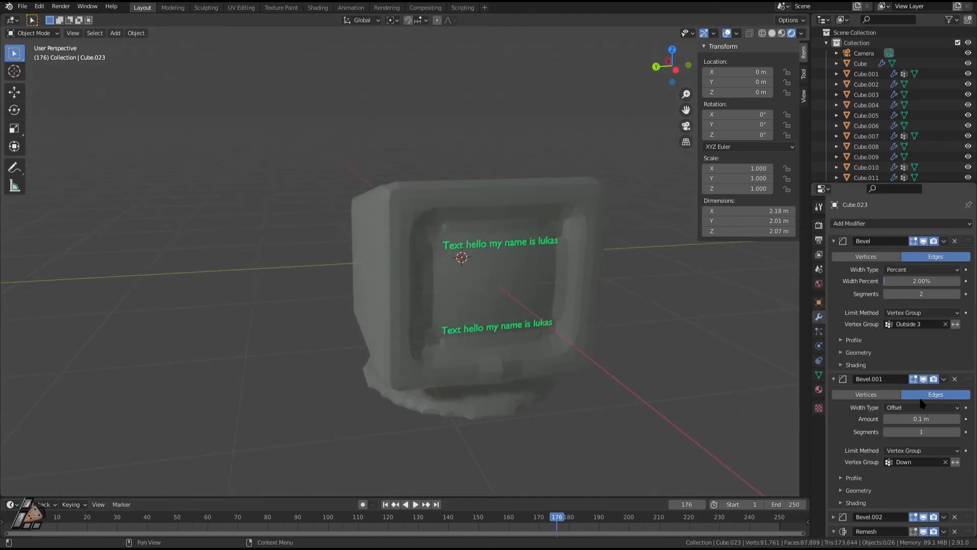
# Try the Sharp, Smooth and Blocks remesh modes on the monitor and remove the Remesh modifier
pyautogui.scroll(-3, 922, 402)
pyautogui.click(918, 490)
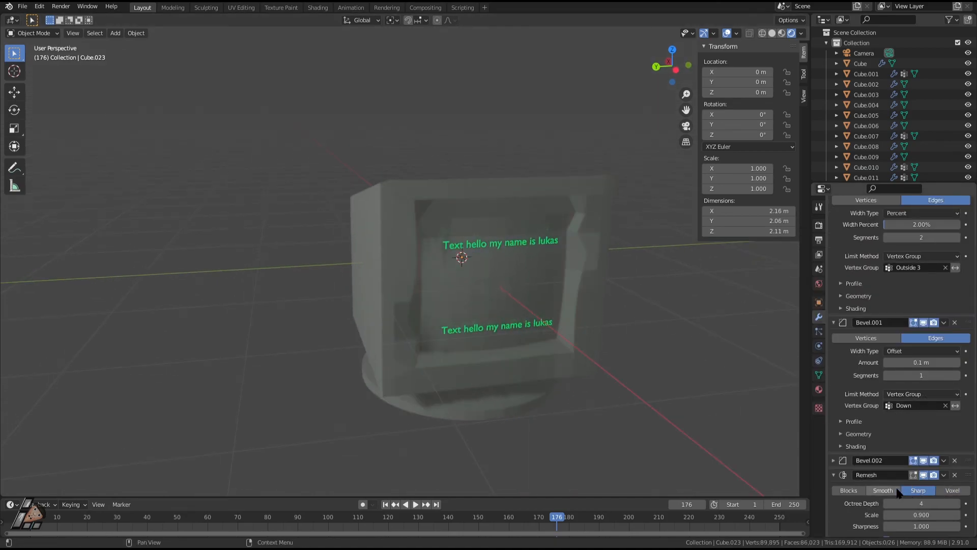
pyautogui.click(882, 490)
pyautogui.click(849, 490)
pyautogui.click(876, 490)
pyautogui.click(849, 490)
pyautogui.moveTo(499, 308); pyautogui.dragTo(509, 305, button='middle')
pyautogui.moveTo(453, 264); pyautogui.dragTo(415, 262, button='middle')
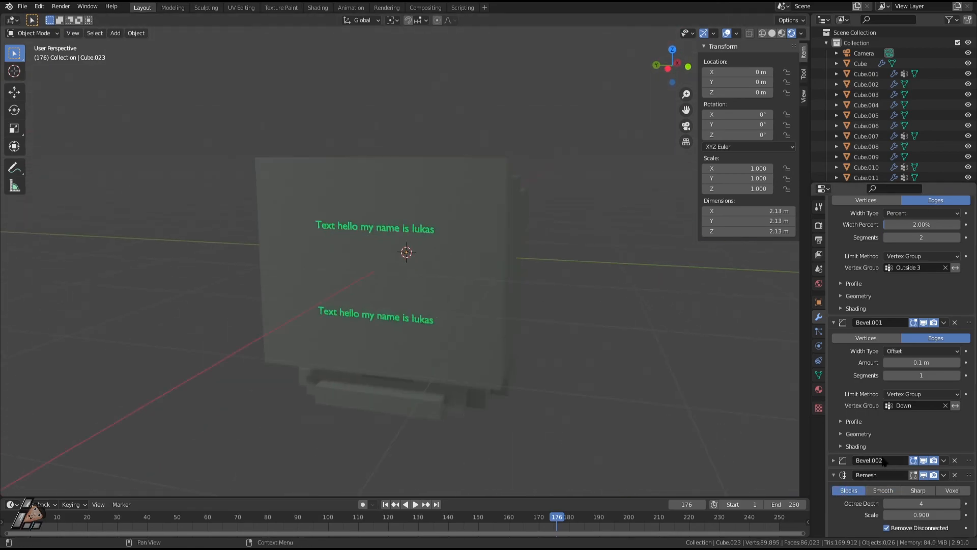
pyautogui.click(955, 475)
# Compare the monitor's simple edit mesh with its bevelled Object Mode appearance around the casing's corners and edges
pyautogui.scroll(-4, 483, 305)
pyautogui.press('Tab')
pyautogui.moveTo(461, 335); pyautogui.dragTo(541, 367, button='middle')
pyautogui.press('Tab')
pyautogui.scroll(2, 545, 426)
pyautogui.scroll(3, 496, 249)
pyautogui.moveTo(497, 249); pyautogui.dragTo(526, 282, button='middle')
pyautogui.scroll(-4, 411, 285)
pyautogui.scroll(6, 479, 224)
pyautogui.press('Tab')
pyautogui.press('Tab')
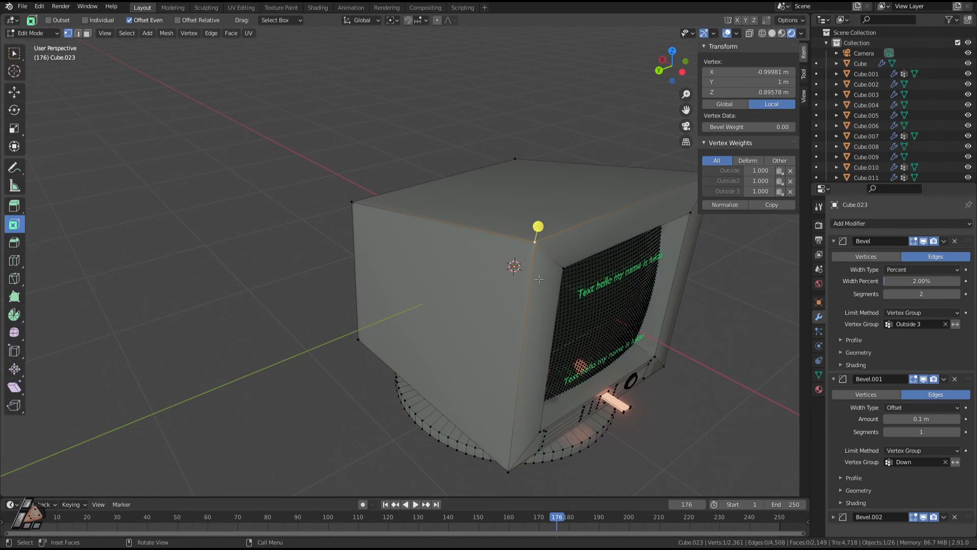
pyautogui.moveTo(481, 387); pyautogui.dragTo(564, 295, button='middle')
pyautogui.press('Tab')
pyautogui.press('Tab')
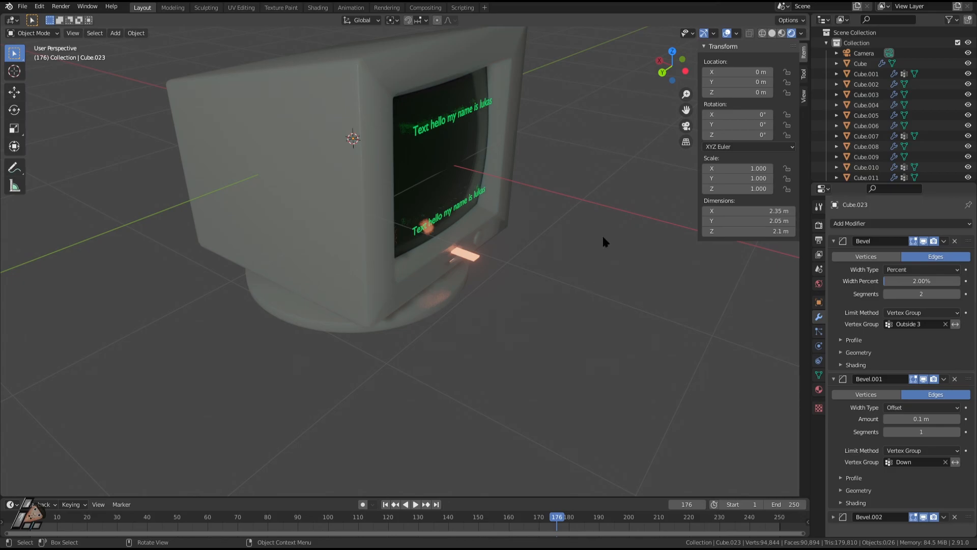
# Examine the front control strip and round base up close in both modes, and select the monitor object
pyautogui.moveTo(539, 95); pyautogui.dragTo(546, 323, button='middle')
pyautogui.press('Tab')
pyautogui.moveTo(322, 185); pyautogui.dragTo(566, 422, button='middle')
pyautogui.scroll(2, 482, 294)
pyautogui.press('Tab')
pyautogui.click(502, 381)
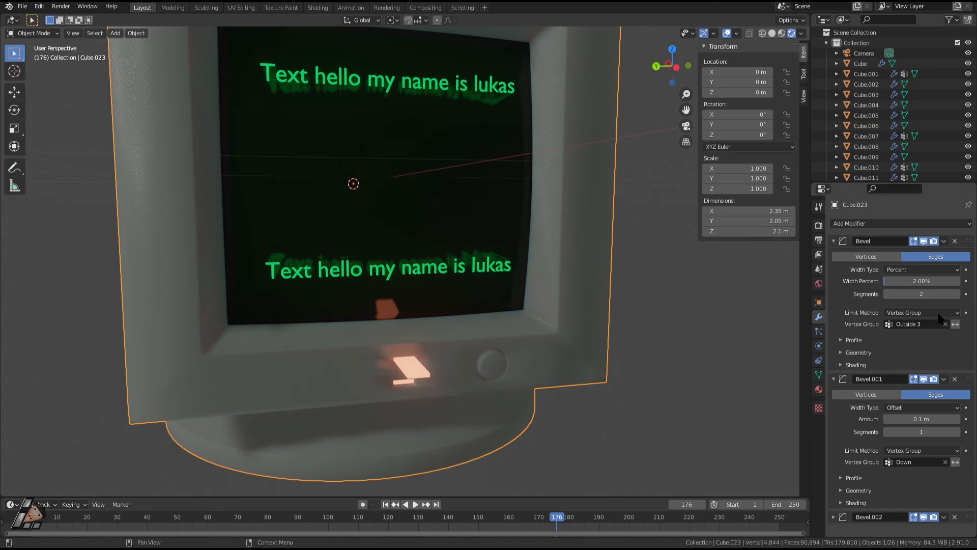
# Try moving the casing's upper front corner vertex in Edit Mode, cancel the move, and clear the vertex selection
pyautogui.press('Tab')
pyautogui.moveTo(554, 437); pyautogui.dragTo(447, 191, button='middle')
pyautogui.moveTo(486, 220); pyautogui.dragTo(394, 221, button='middle')
pyautogui.press('g')
pyautogui.rightClick(432, 174)
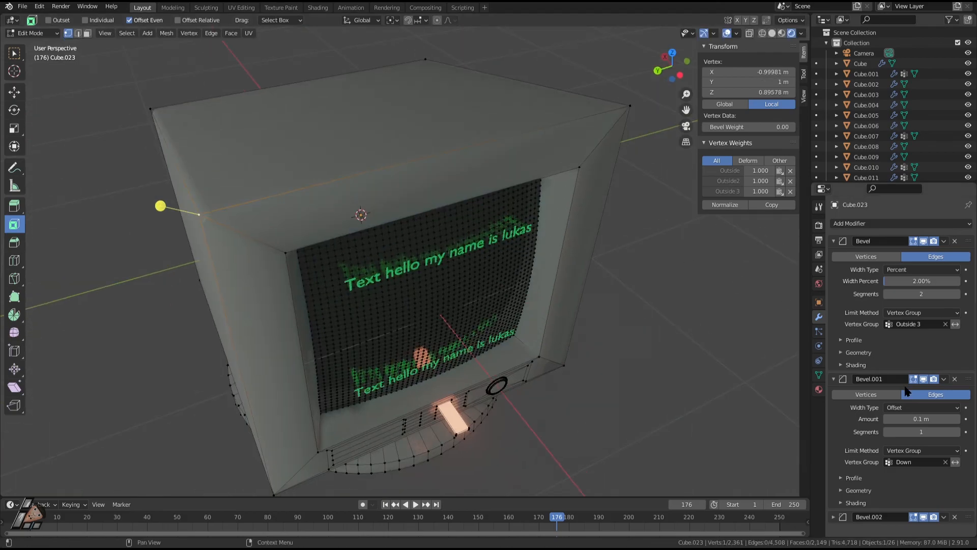
pyautogui.click(713, 252)
pyautogui.scroll(-3, 661, 244)
pyautogui.moveTo(696, 178); pyautogui.dragTo(671, 175, button='middle')
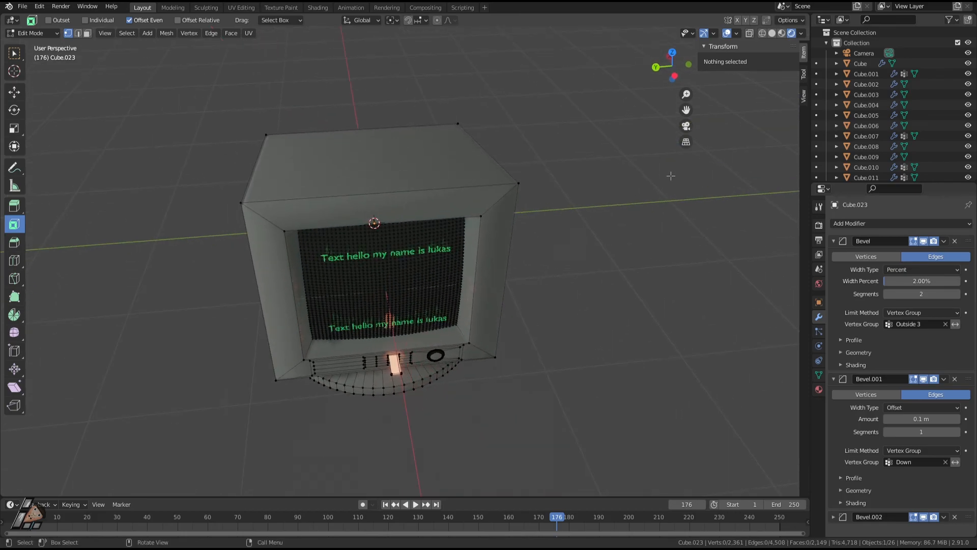
# Inspect the bevelled monitor from the front, below, side and rear, and compare it once more with its edit mesh
pyautogui.press('Tab')
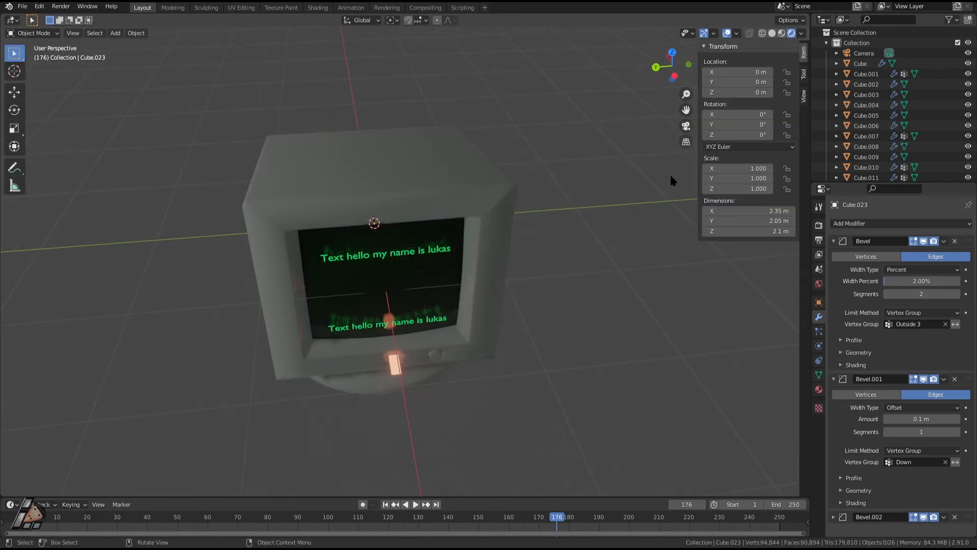
pyautogui.moveTo(379, 262); pyautogui.dragTo(577, 256, button='middle')
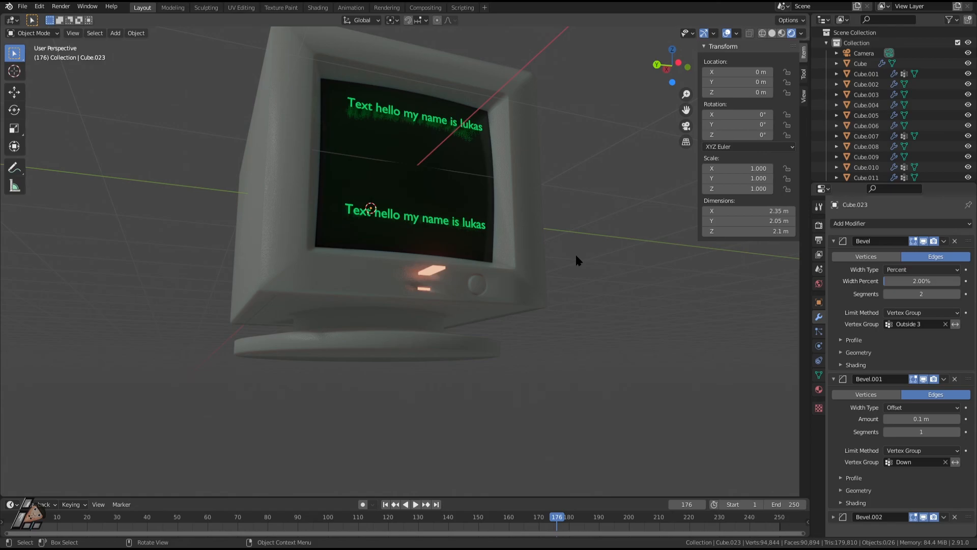
pyautogui.moveTo(254, 464); pyautogui.dragTo(552, 344, button='middle')
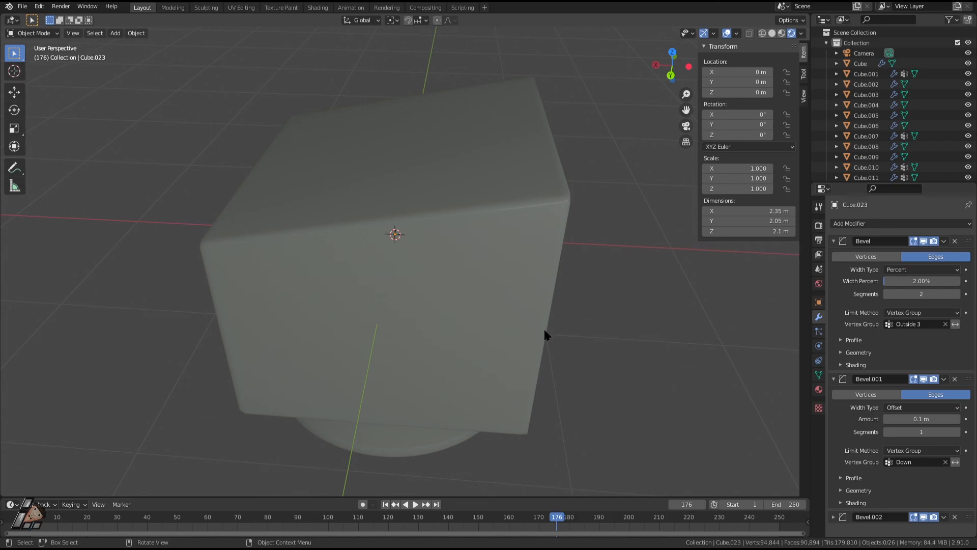
pyautogui.moveTo(436, 309); pyautogui.dragTo(368, 283, button='middle')
pyautogui.moveTo(478, 284); pyautogui.dragTo(460, 336, button='middle')
pyautogui.press('Tab')
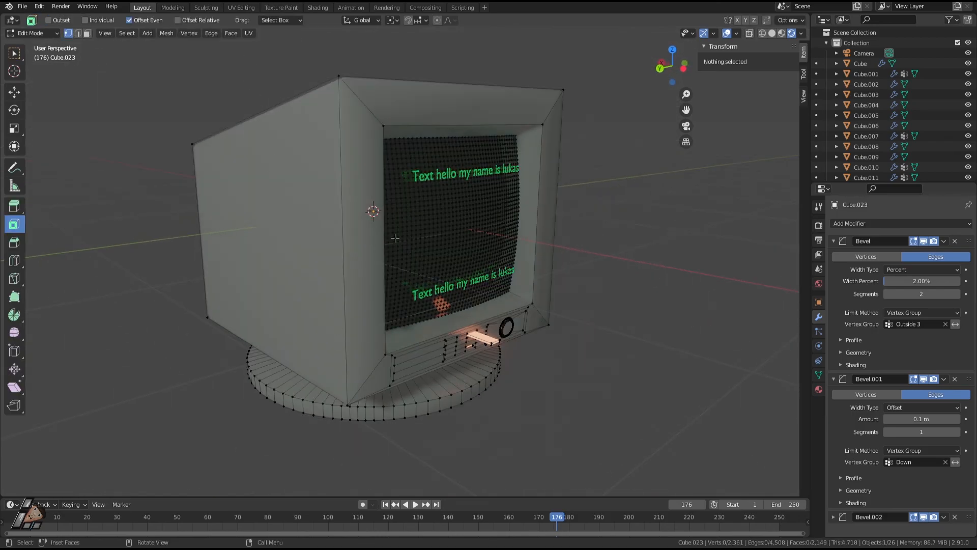
pyautogui.moveTo(378, 146); pyautogui.dragTo(427, 179, button='middle')
pyautogui.press('Tab')
pyautogui.scroll(-4, 552, 250)
pyautogui.moveTo(553, 254); pyautogui.dragTo(593, 212, button='middle')
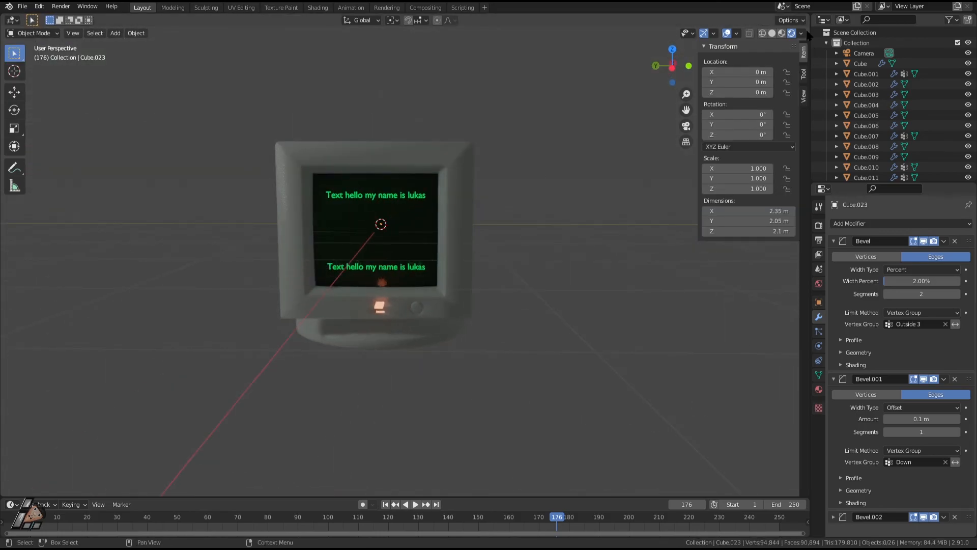